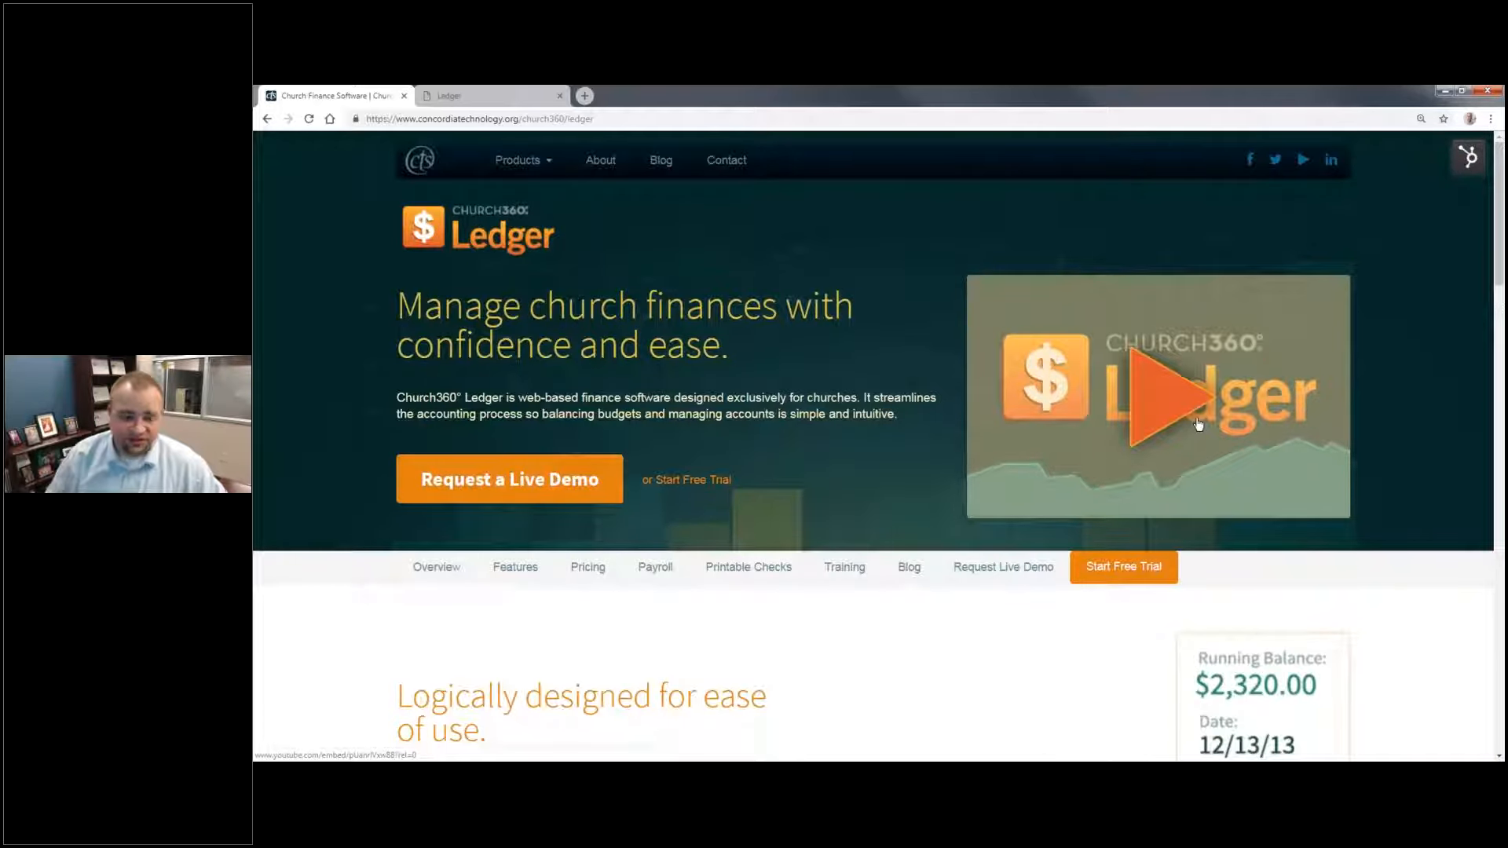
# Step: Open the free trial page for Church360 Ledger and review the contact and church fields of its form
pyautogui.click(1143, 565)
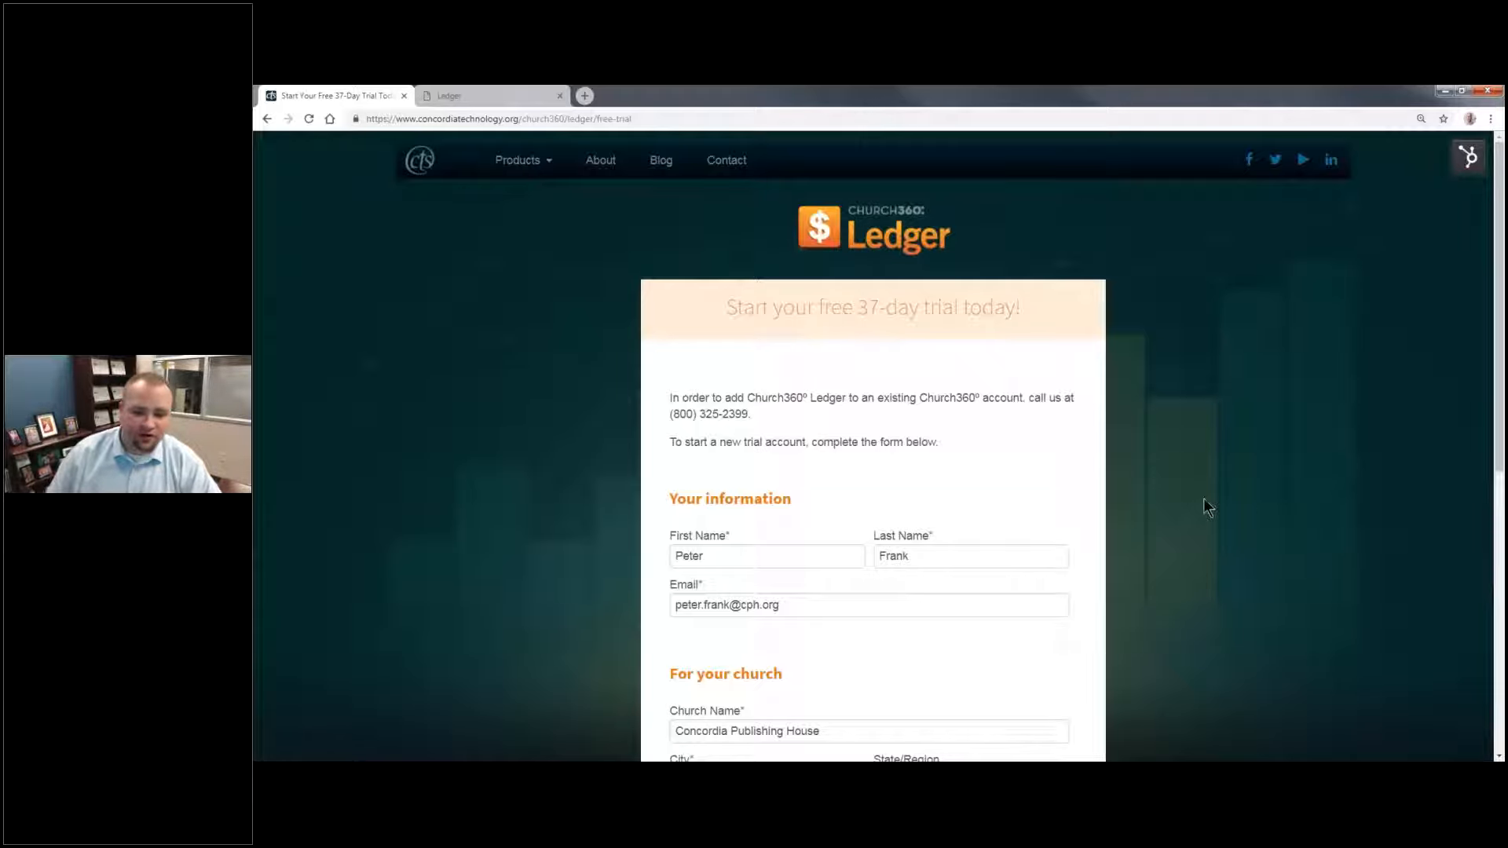
pyautogui.scroll(-3, 1044, 448)
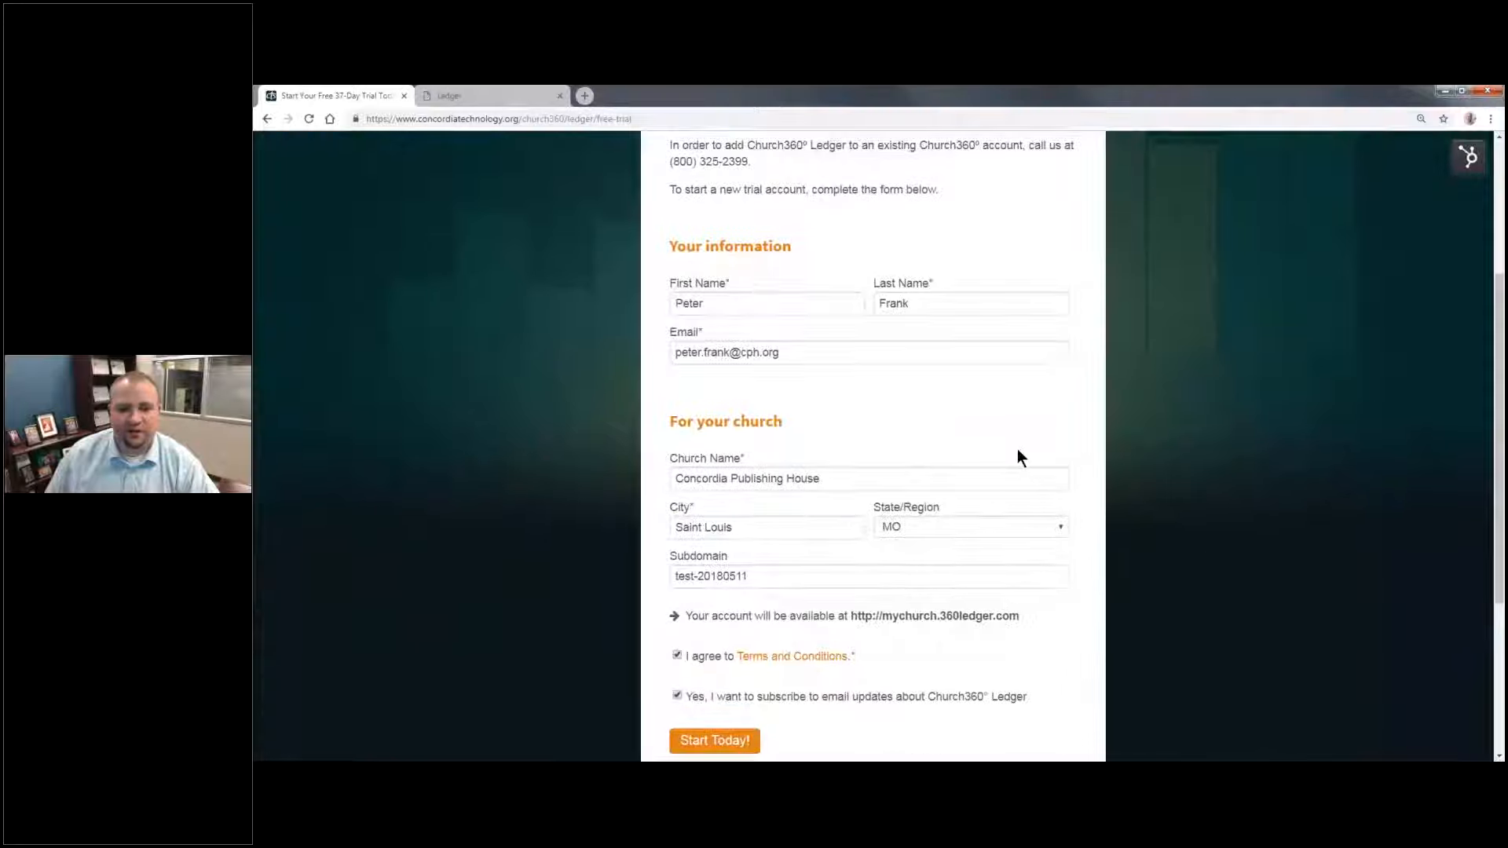
pyautogui.scroll(3, 1016, 449)
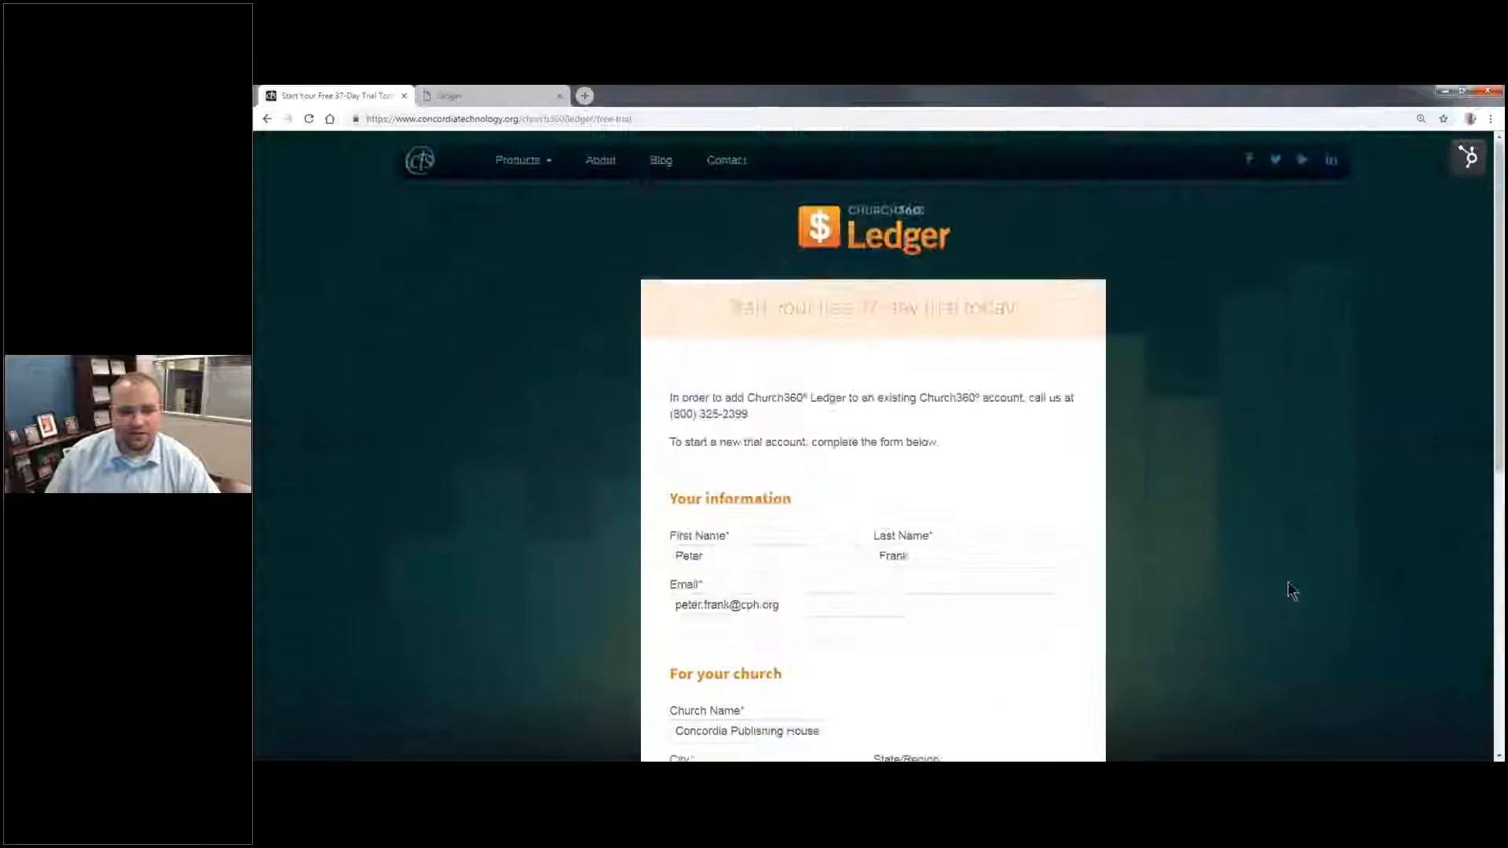
# Step: Switch to the Ledger sign-up page and submit the prefilled email and password form
pyautogui.click(486, 93)
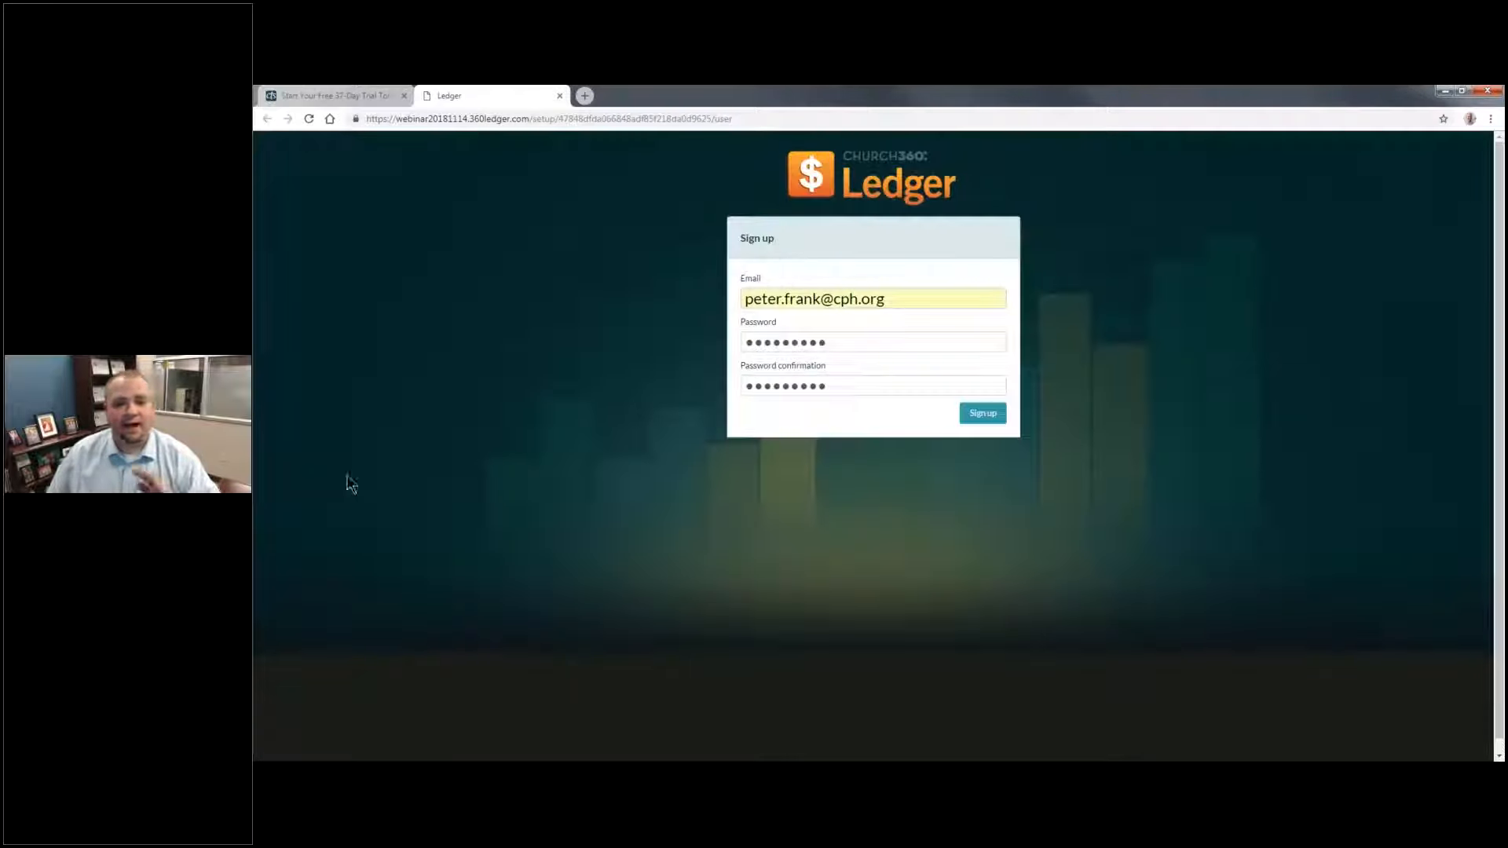
pyautogui.hotkey('ctrl', '+')
pyautogui.hotkey('ctrl', '+')
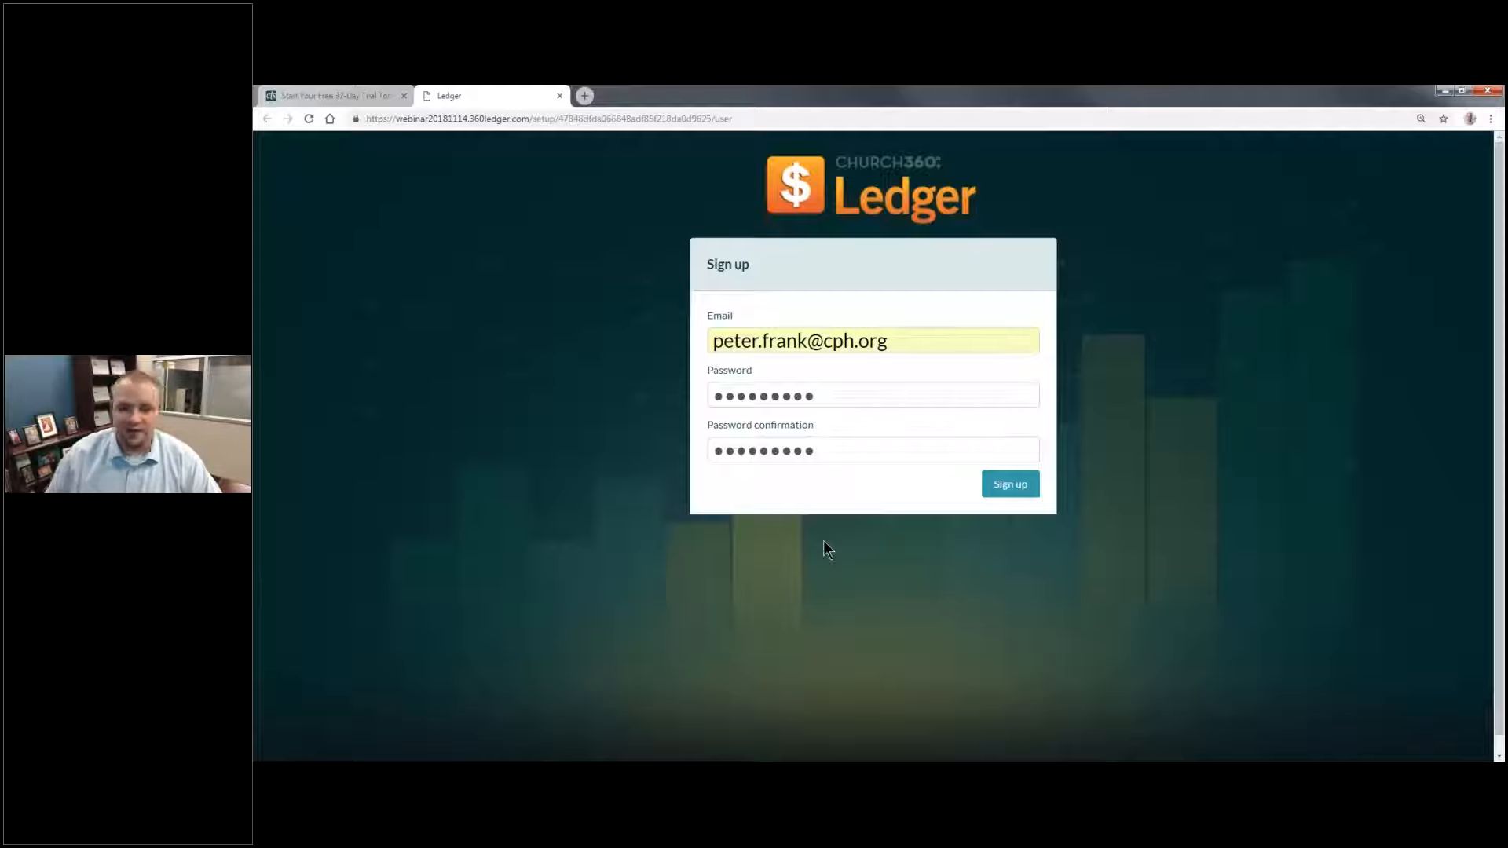
pyautogui.click(939, 342)
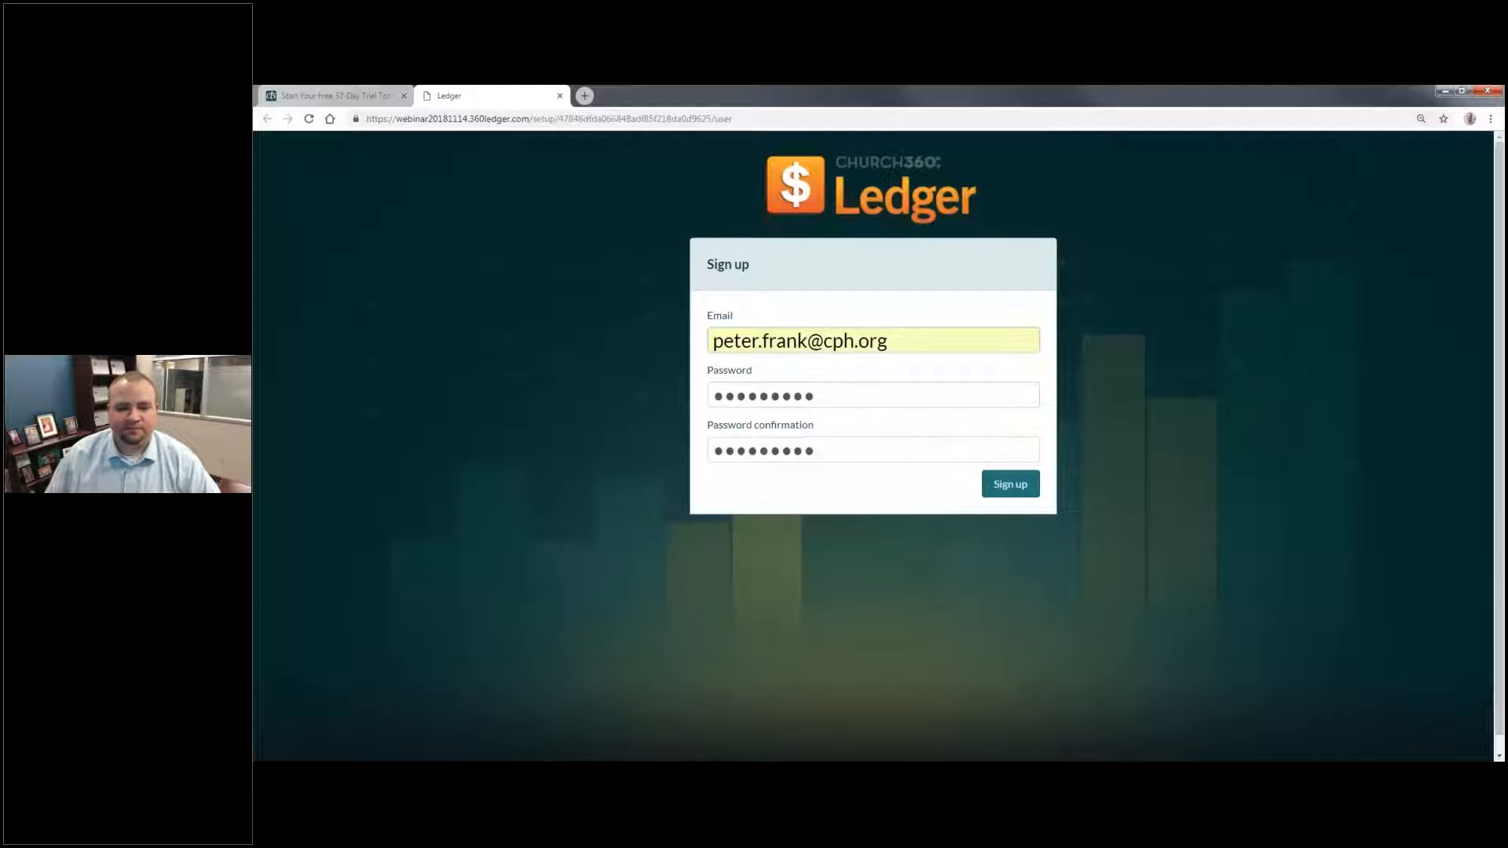
pyautogui.press('Return')
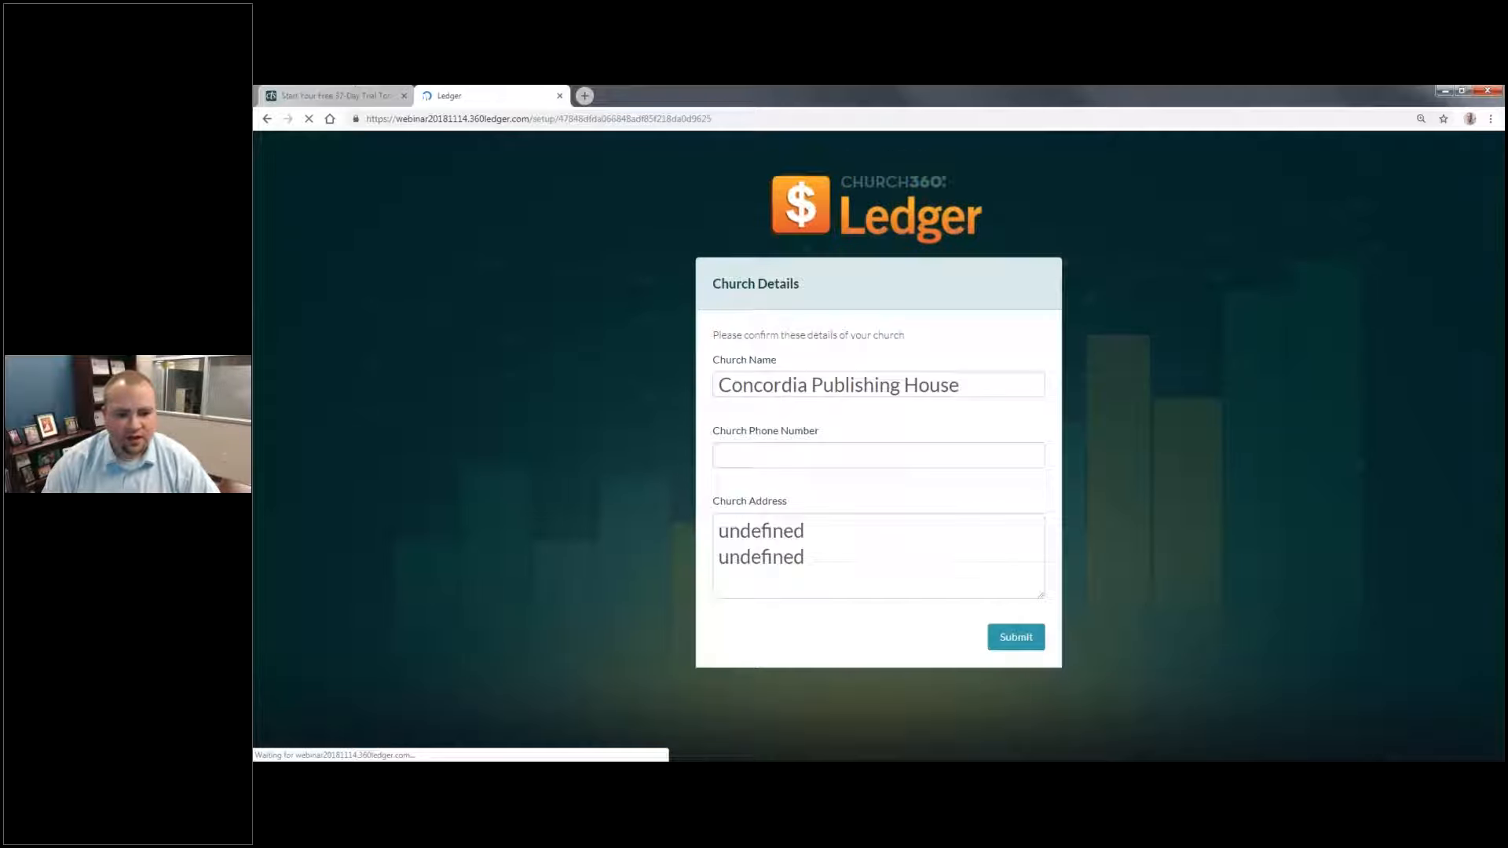
# Step: Set the church name to "Hope Lutheran Church" and enter the church's phone number
pyautogui.click(981, 391)
pyautogui.moveTo(982, 391); pyautogui.dragTo(627, 417)
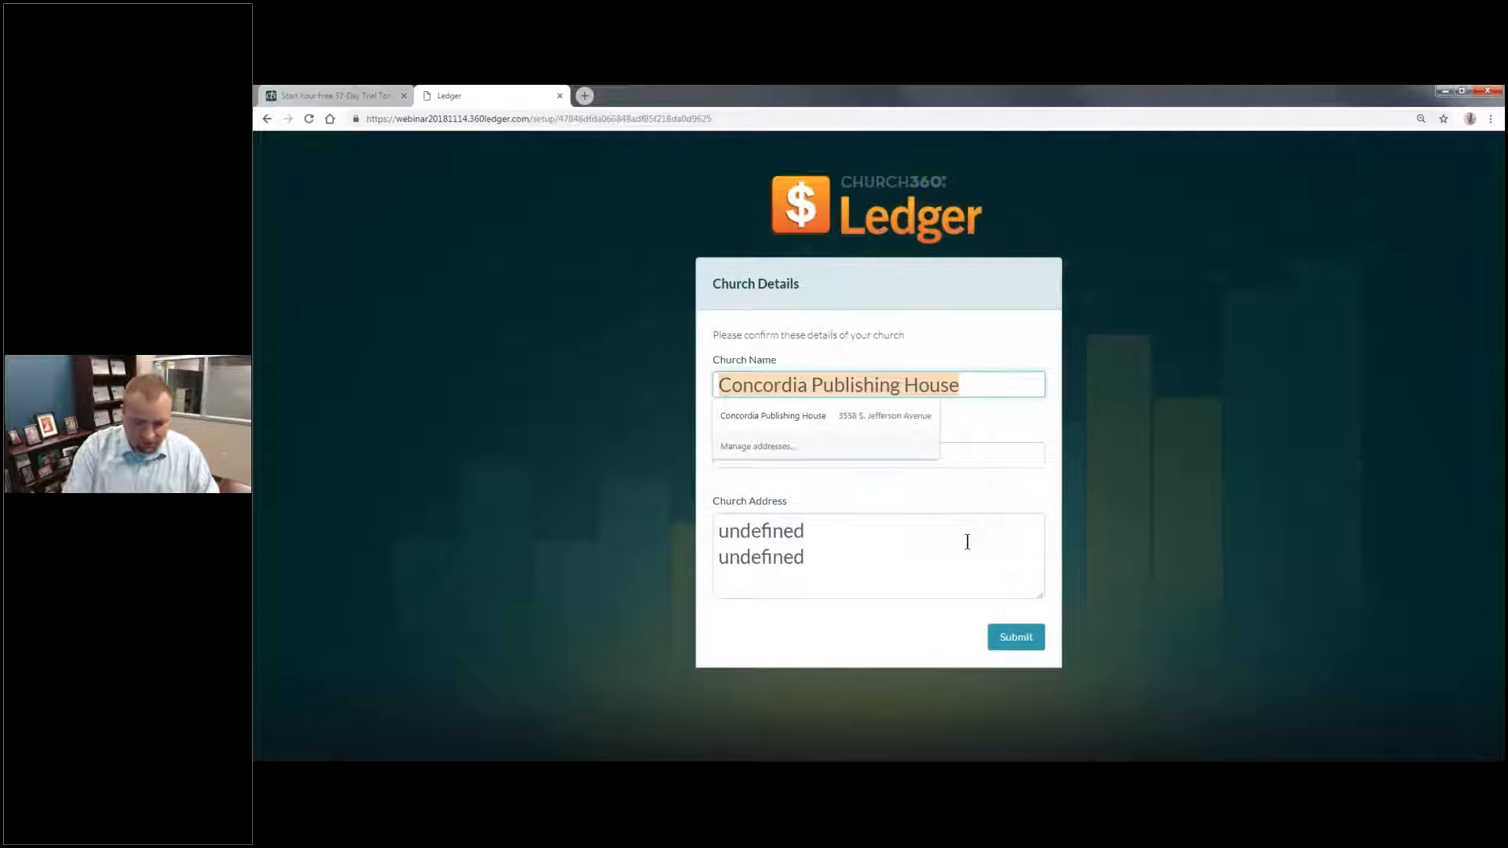
pyautogui.write('Hope Lutheran Church')
pyautogui.press('Tab')
pyautogui.press('Tab')
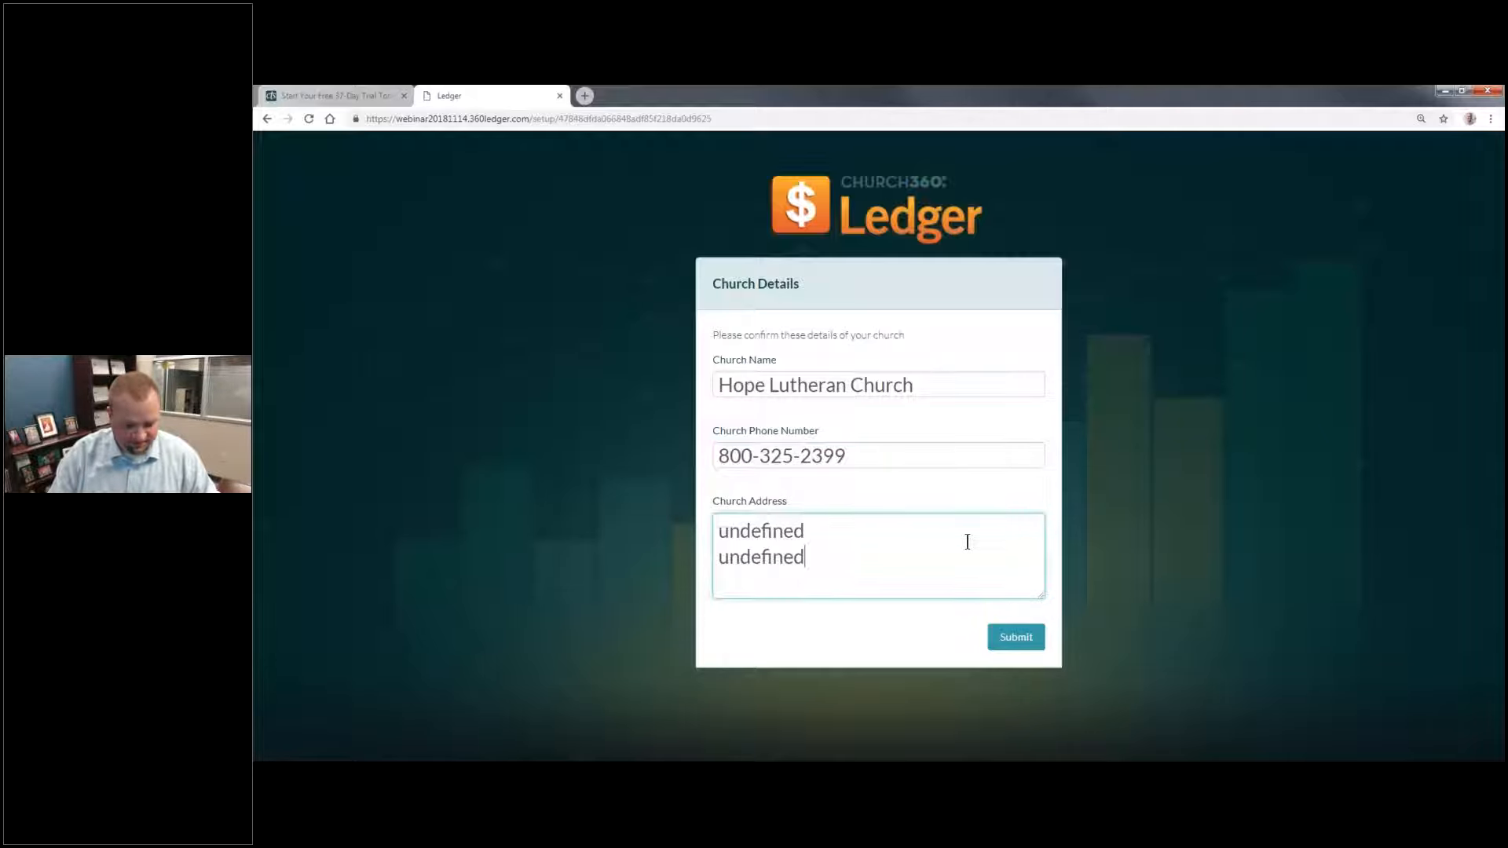
# Step: Replace the placeholder church address with the church's street, city, state and ZIP code, and submit the church details
pyautogui.hotkey('ctrl', 'a')
pyautogui.press('Return')
pyautogui.click(1005, 639)
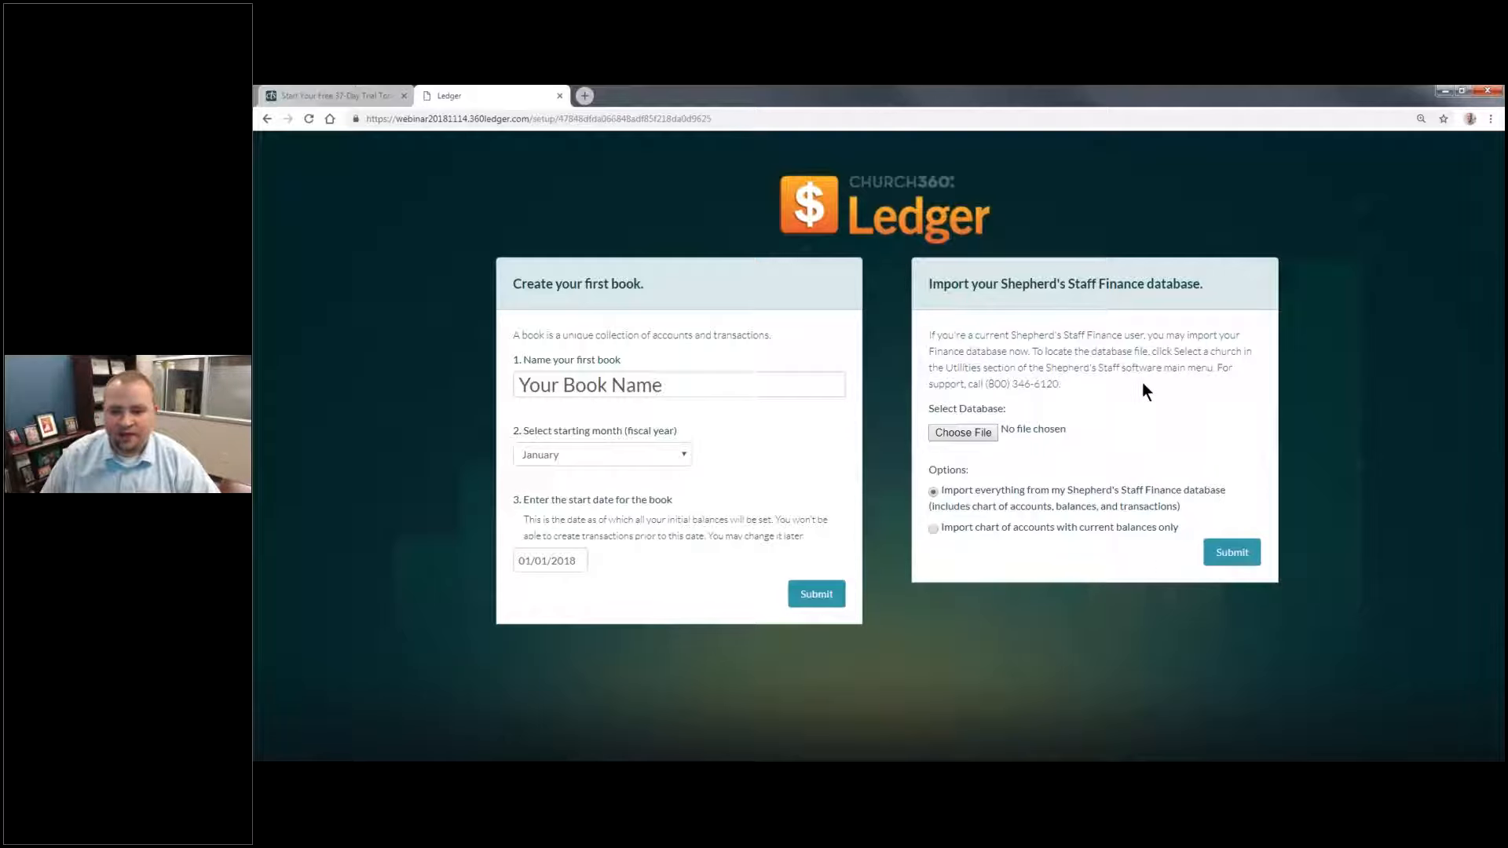
# Step: Name the first book "Church Account"
pyautogui.moveTo(1141, 383); pyautogui.dragTo(1215, 368)
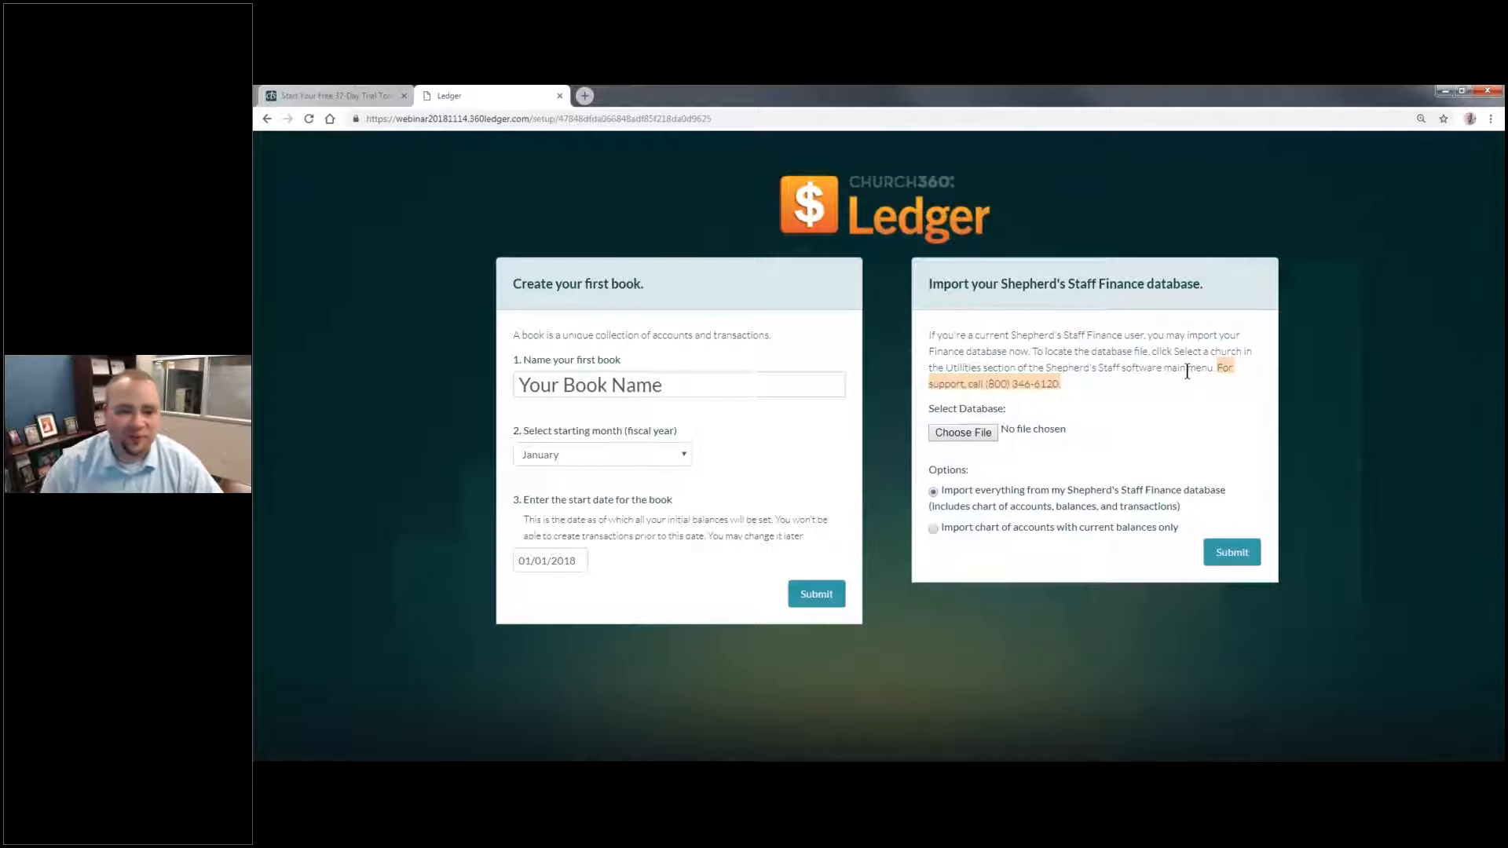
pyautogui.click(683, 383)
pyautogui.click(697, 389)
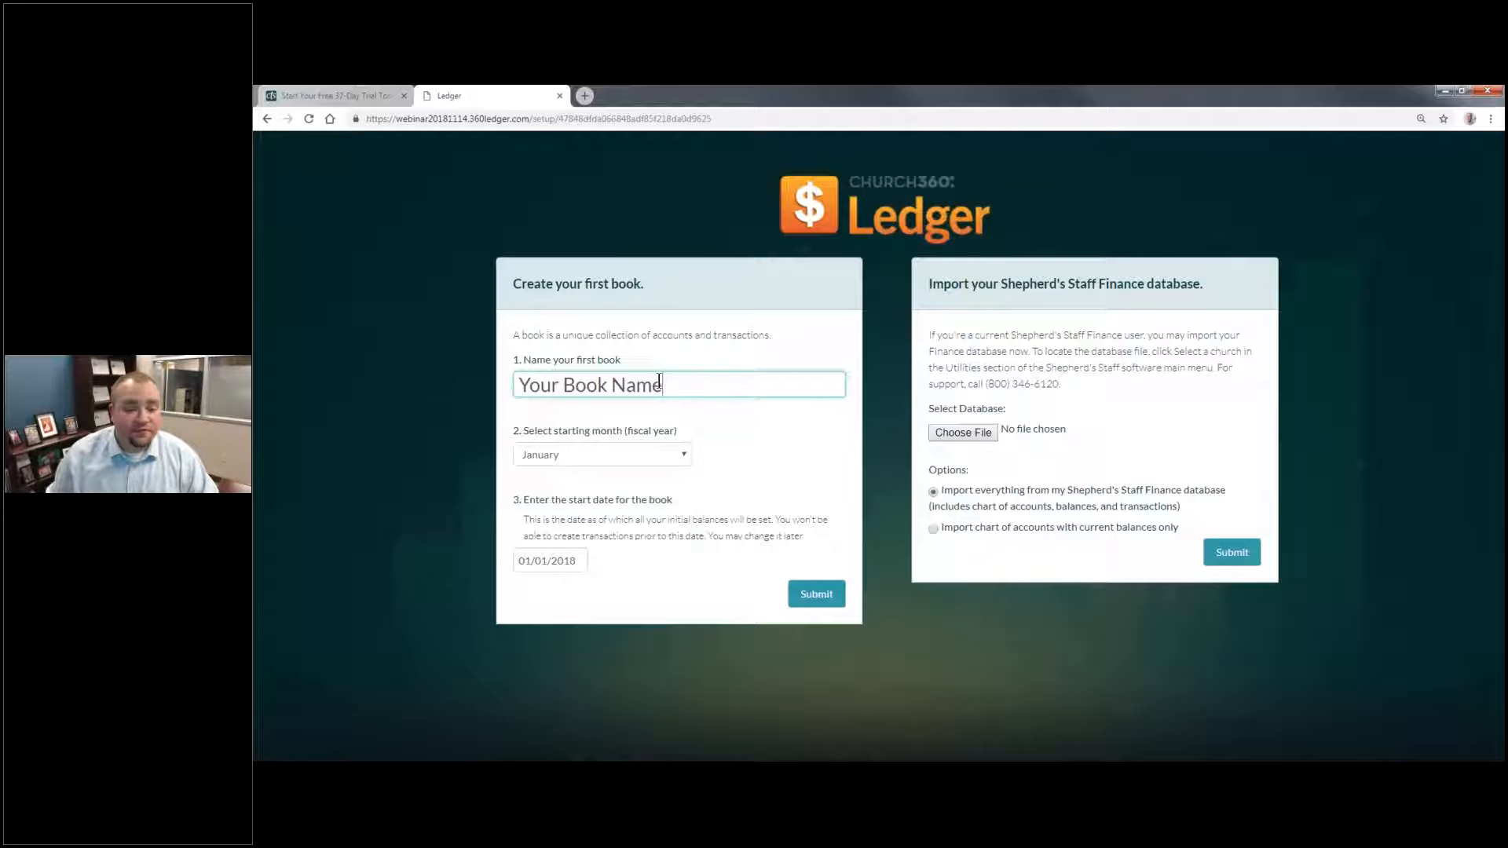
pyautogui.moveTo(706, 387); pyautogui.dragTo(483, 355)
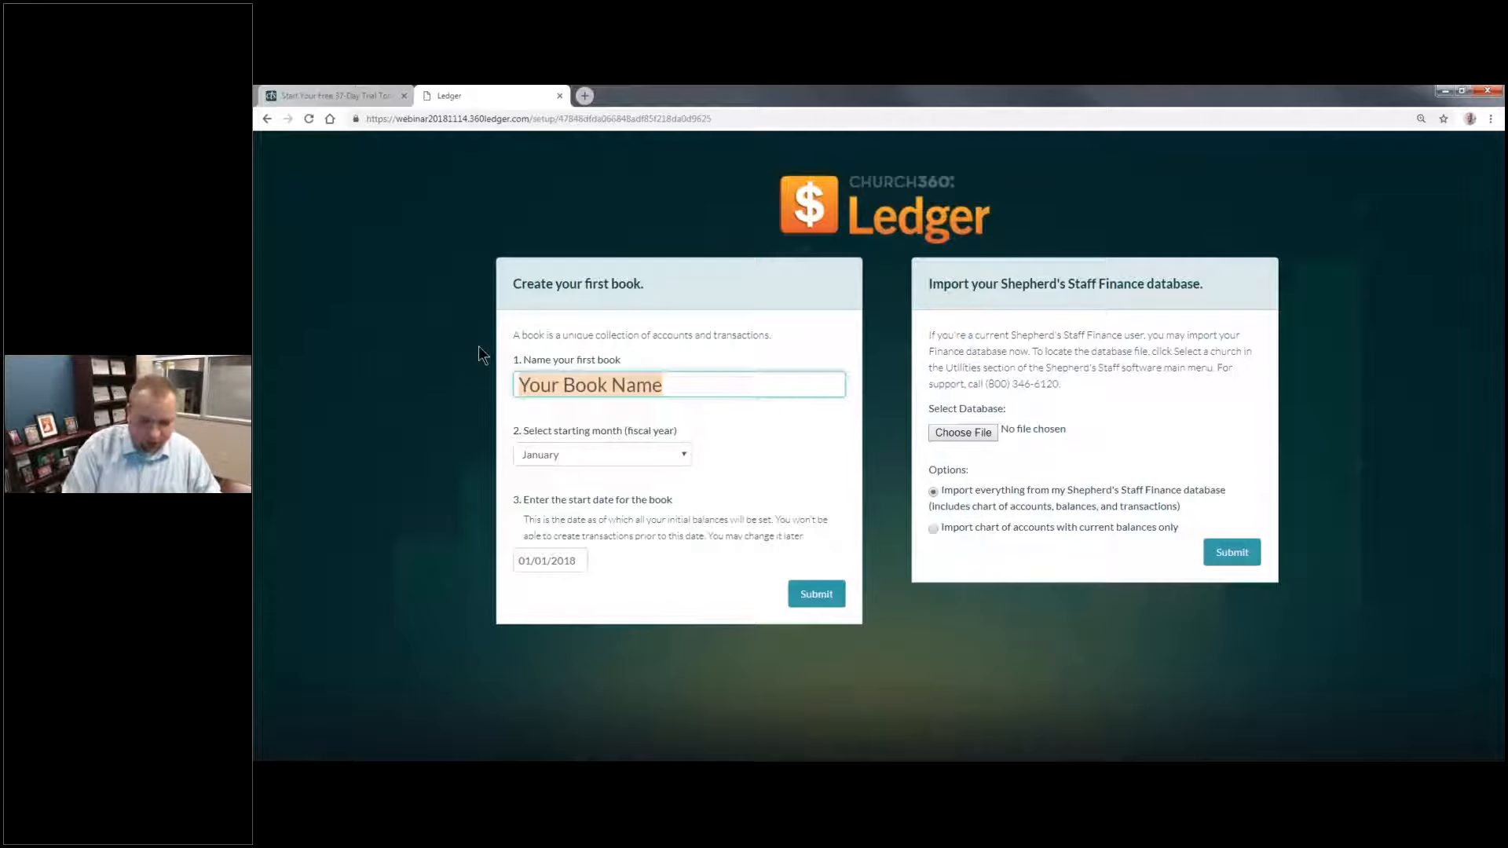
pyautogui.write('Church')
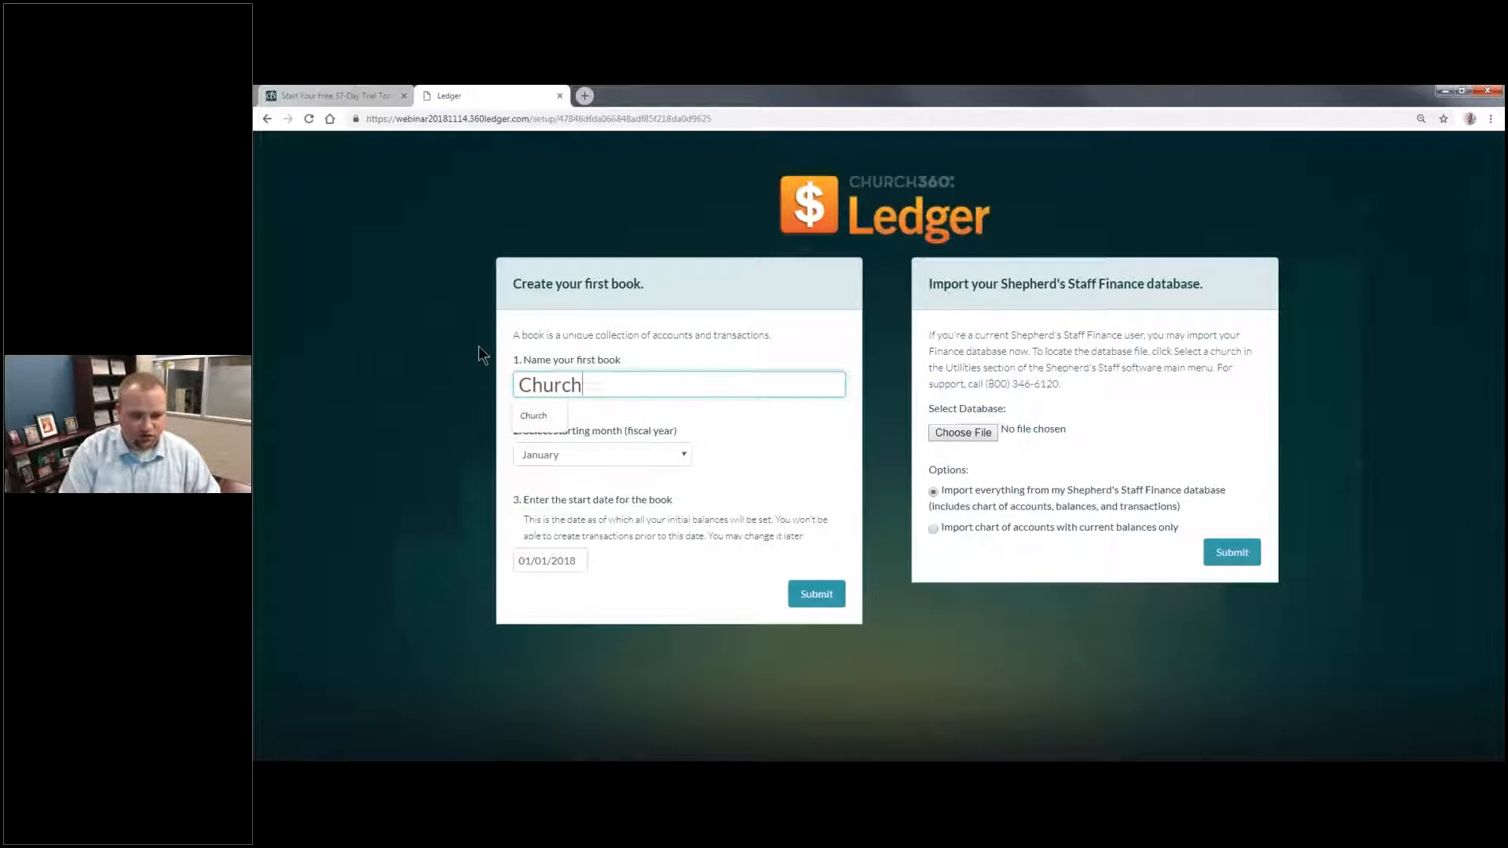
pyautogui.write(' Accoj')
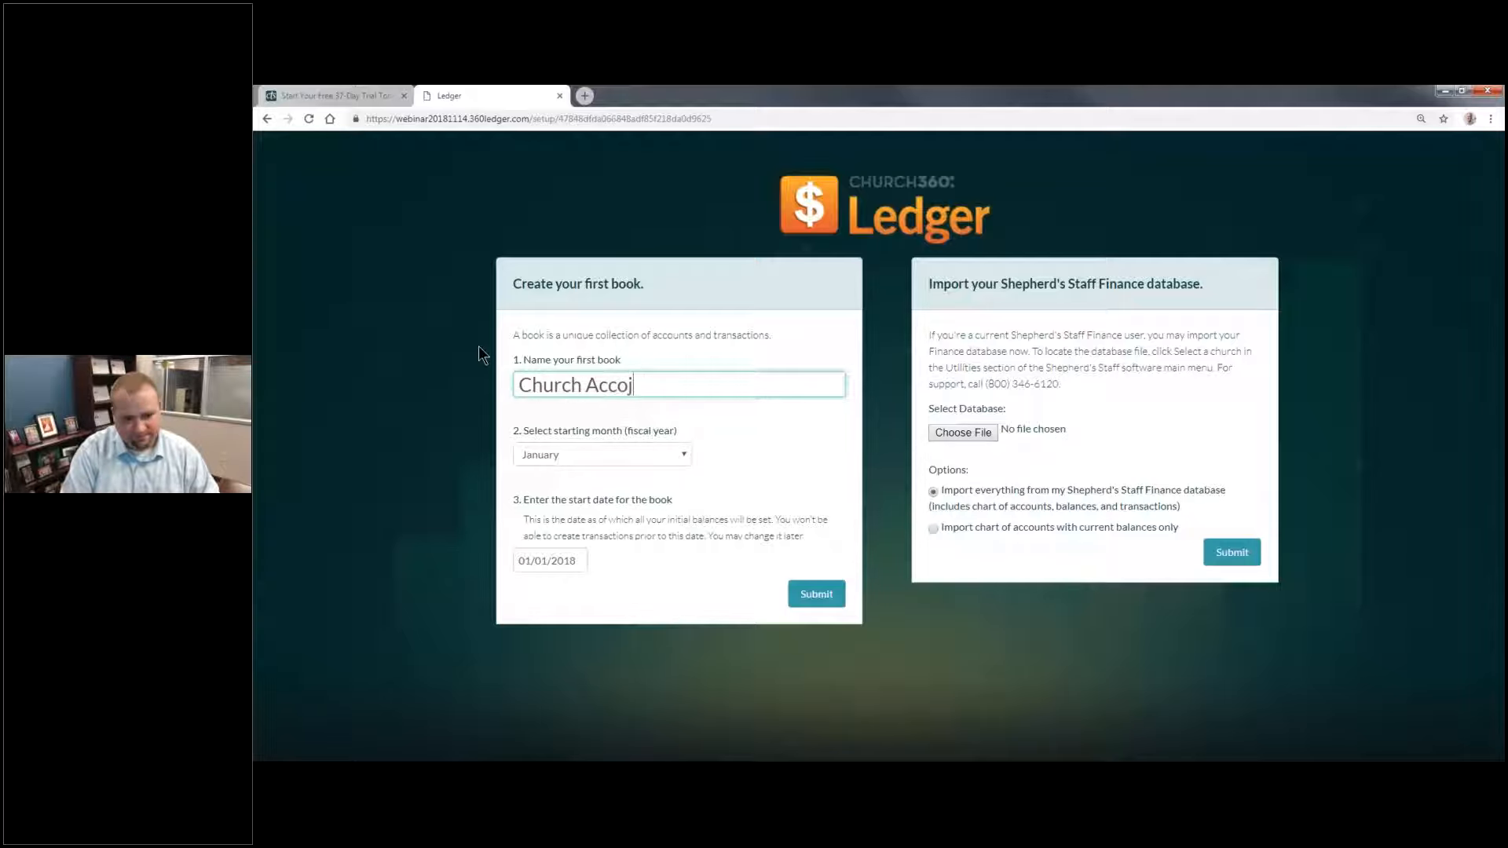
pyautogui.press('BackSpace')
pyautogui.write('unt')
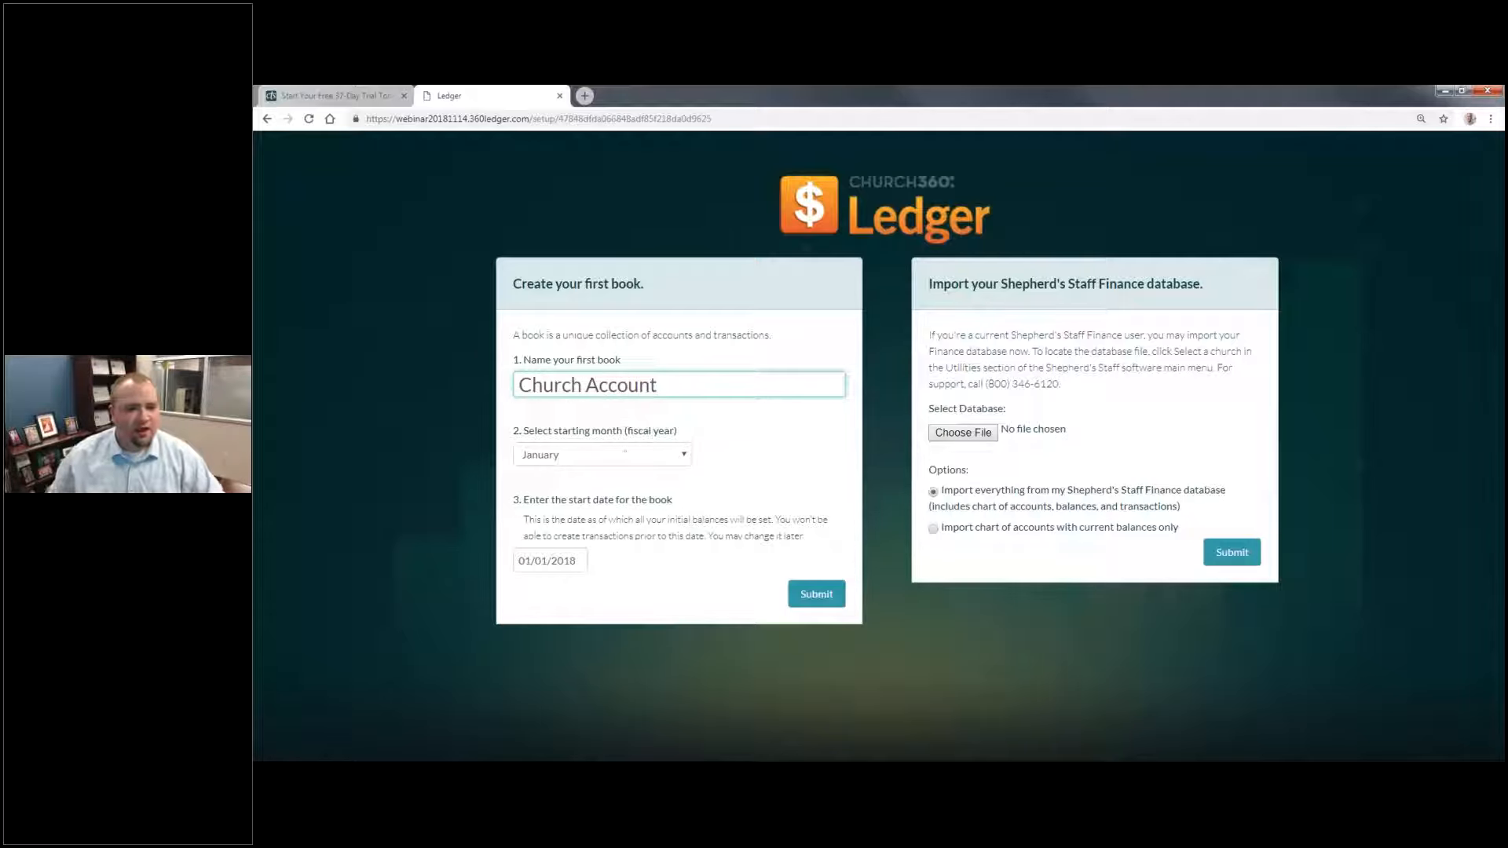
# Step: Set the fiscal year to start in January and the book's start date to 01/01/2018, and submit the new book
pyautogui.click(657, 457)
pyautogui.click(649, 469)
pyautogui.click(647, 463)
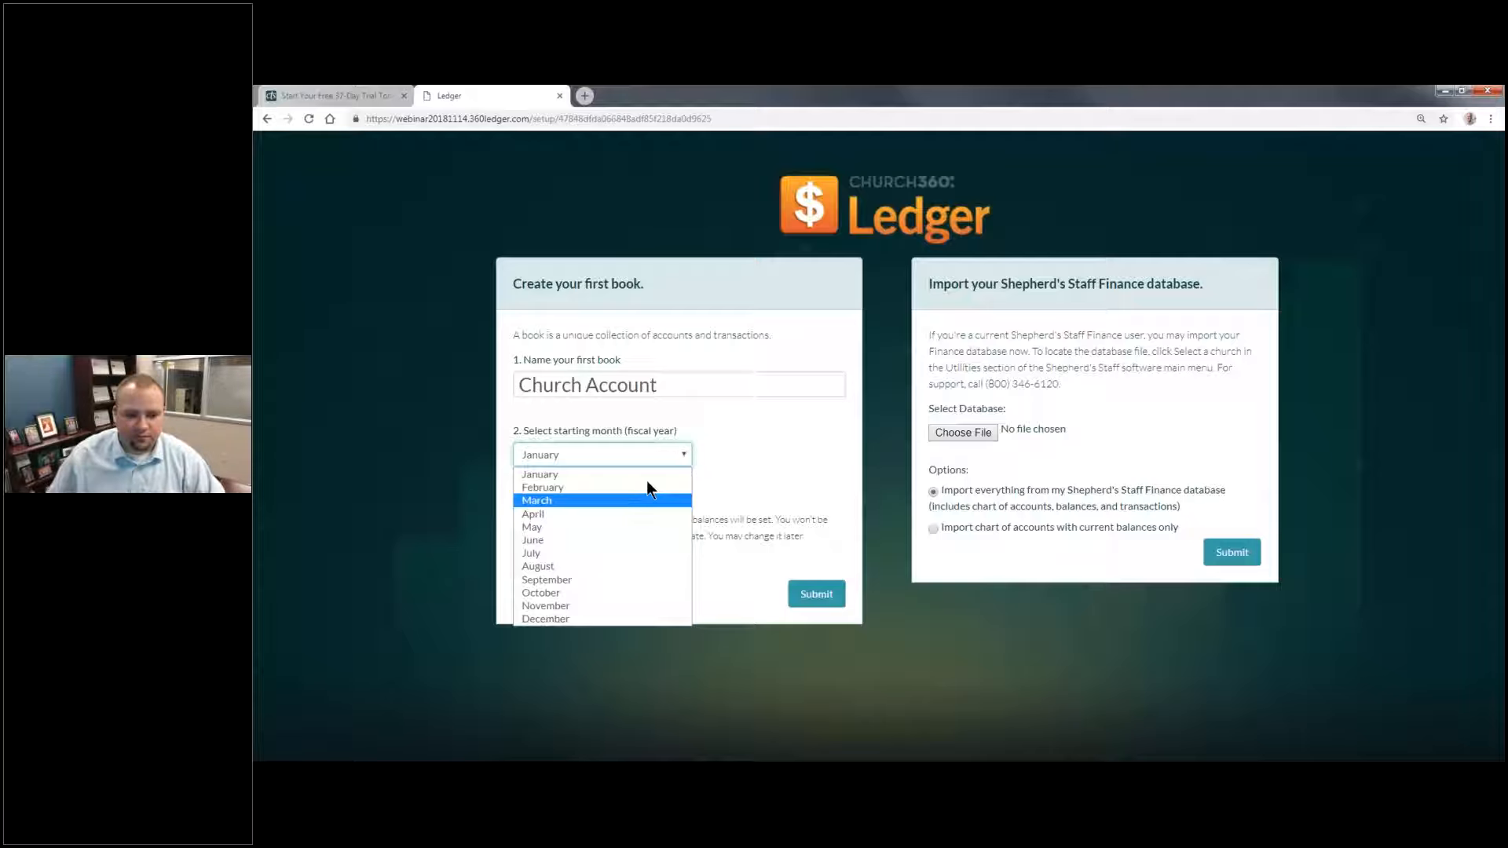
pyautogui.click(647, 476)
pyautogui.click(572, 561)
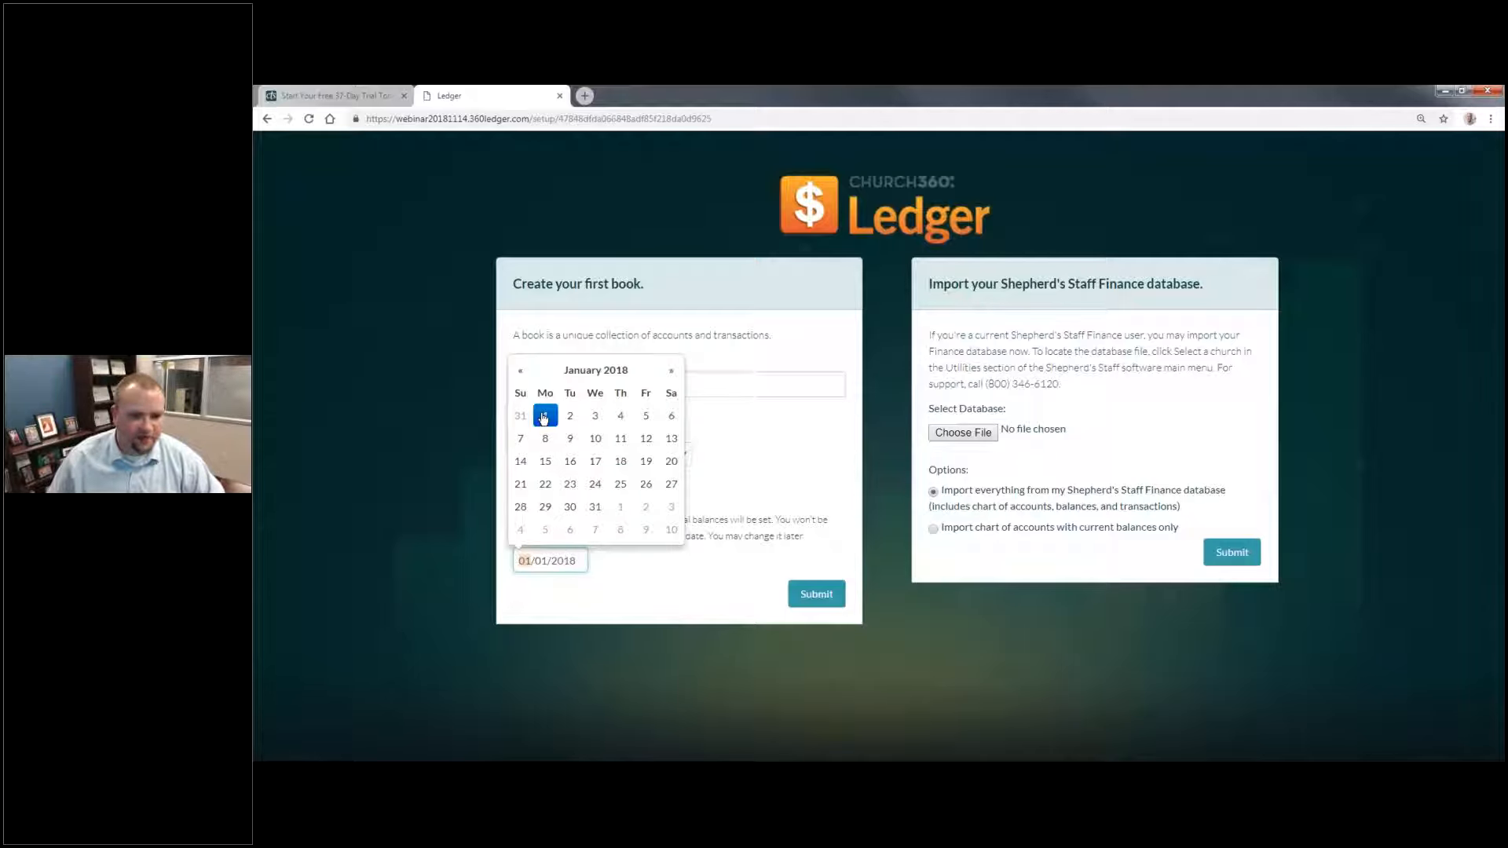
pyautogui.click(543, 417)
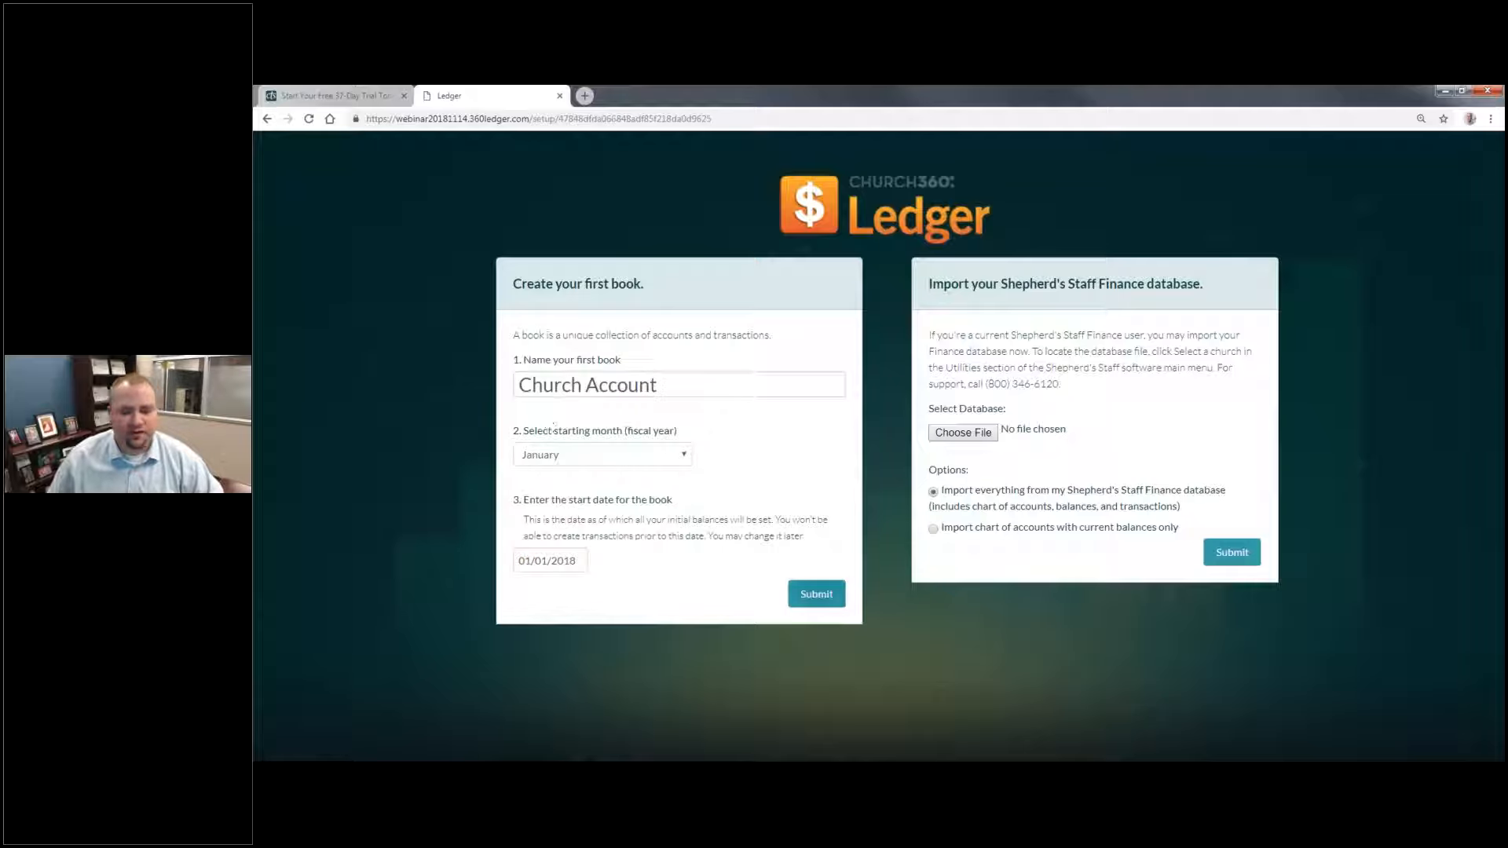
pyautogui.click(826, 598)
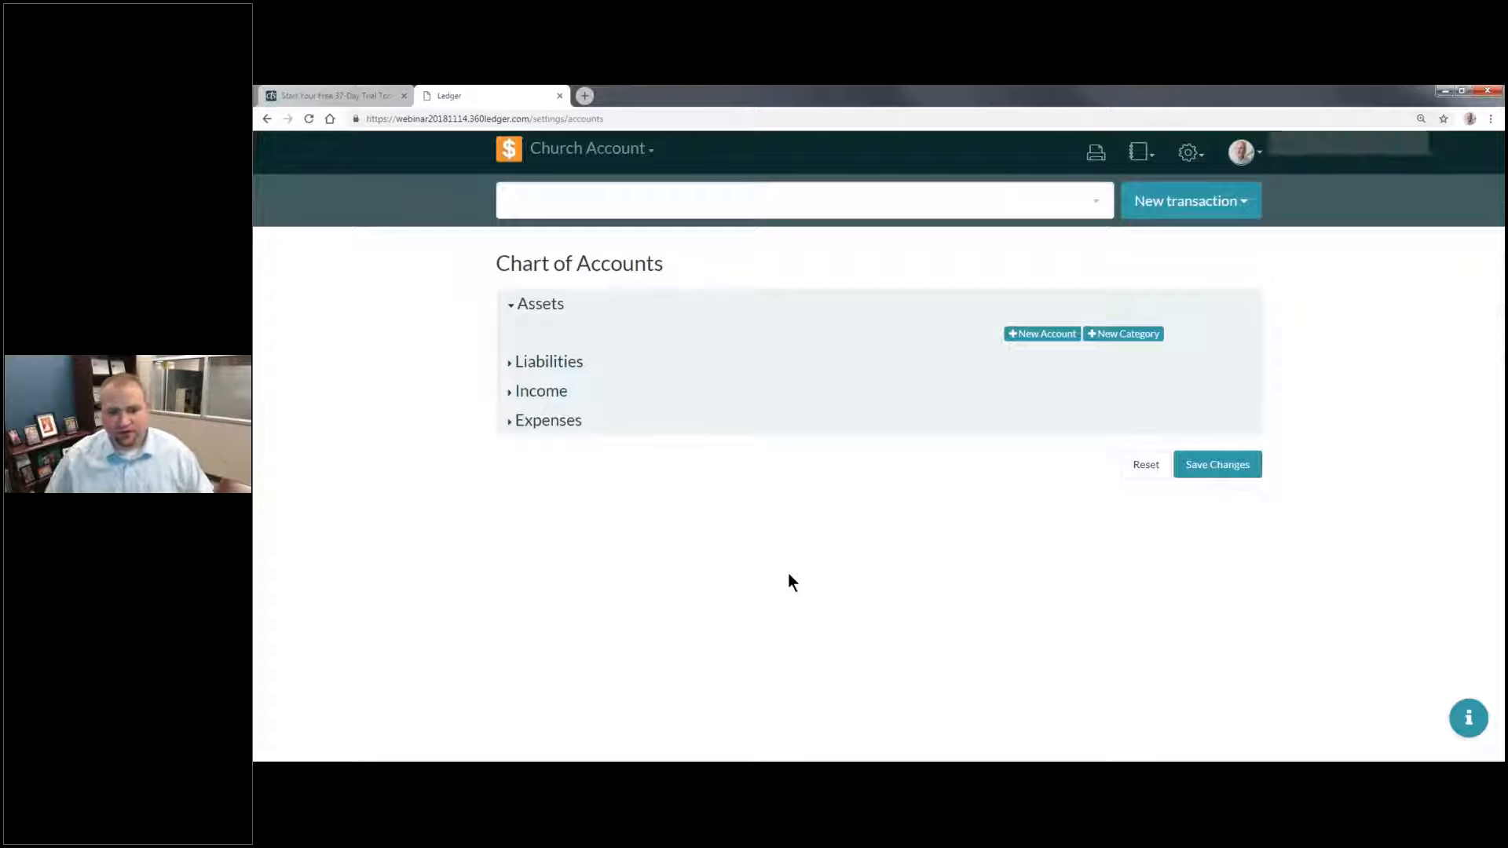
# Step: Examine the options for switching books, reports, settings, the user profile, account navigation and new transactions
pyautogui.hotkey('ctrl', '+')
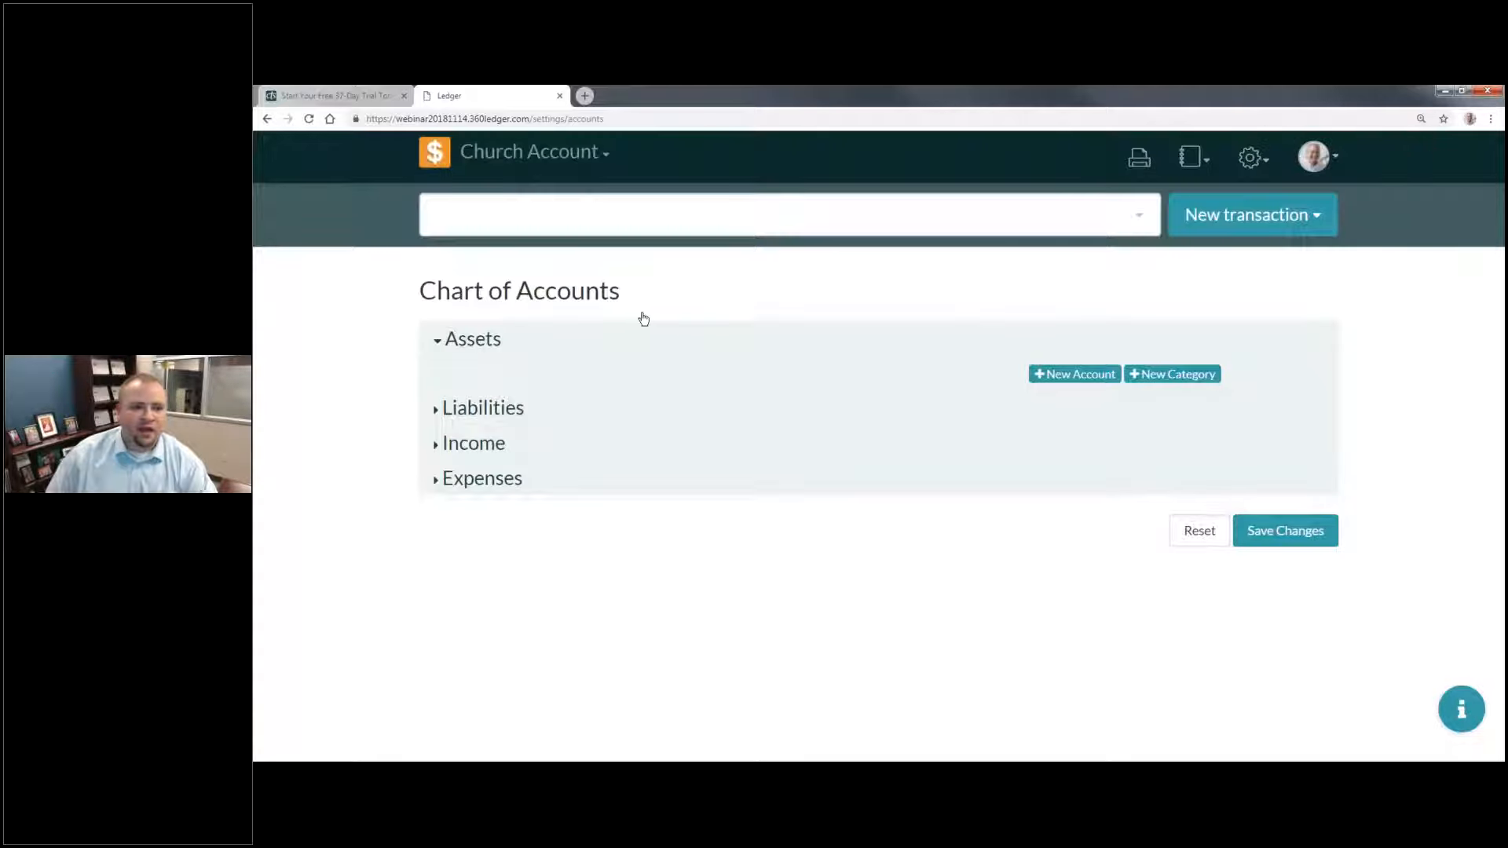
pyautogui.click(568, 154)
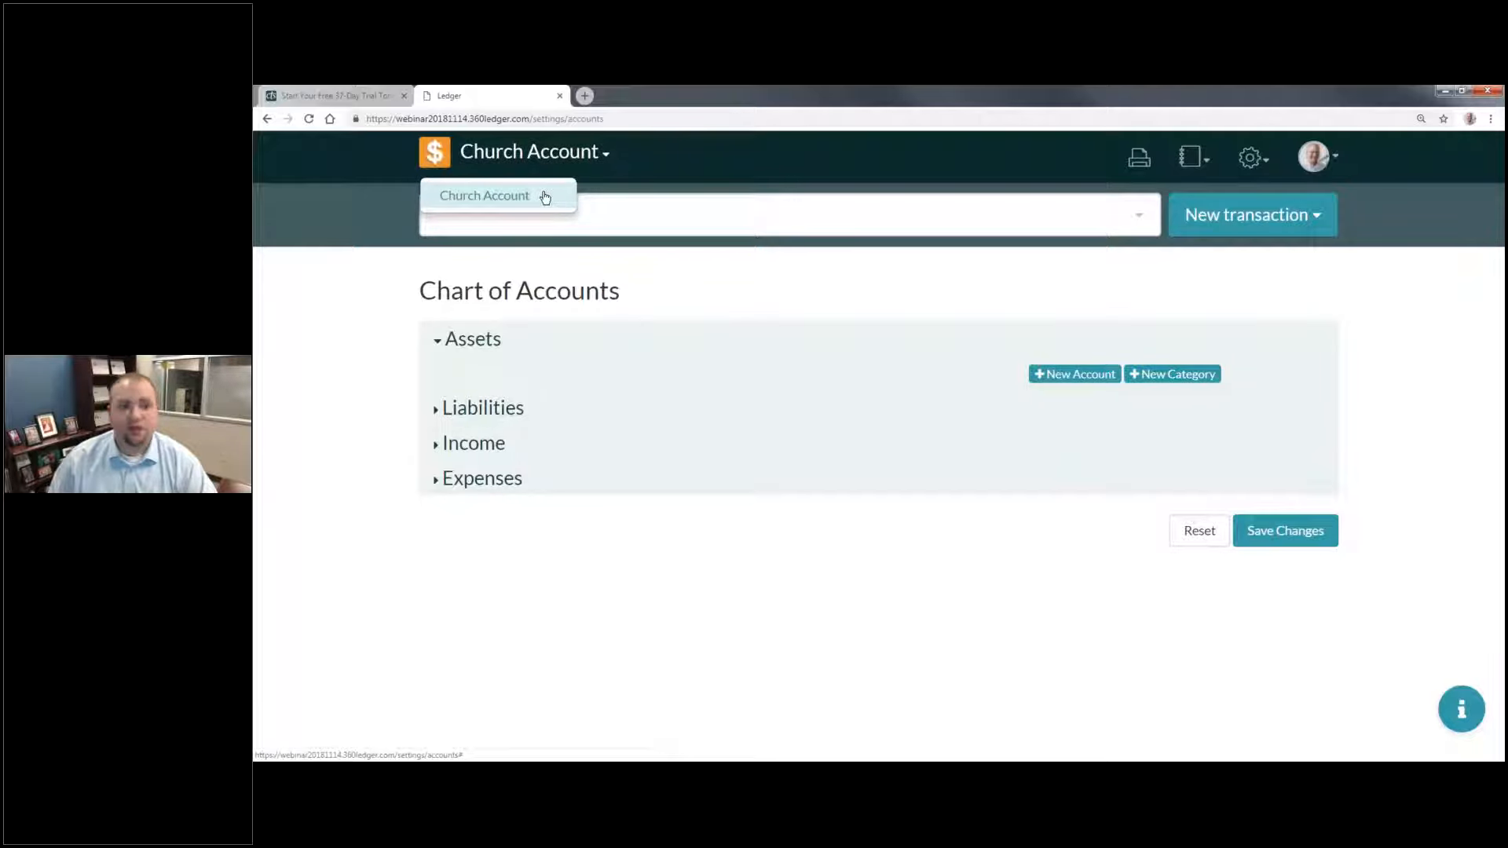
pyautogui.click(548, 157)
pyautogui.click(548, 157)
pyautogui.click(547, 157)
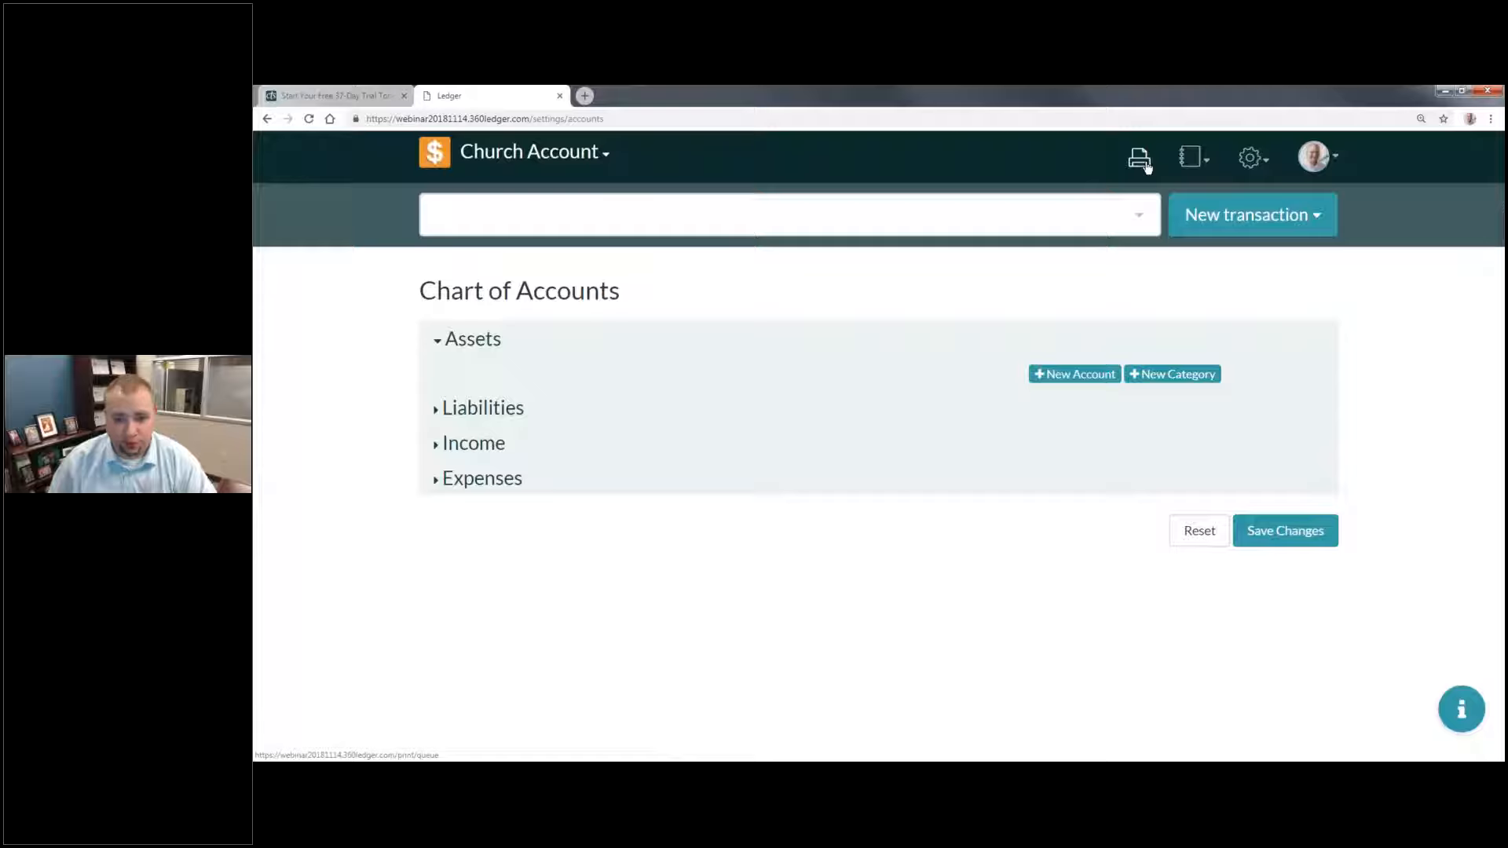
pyautogui.click(1204, 162)
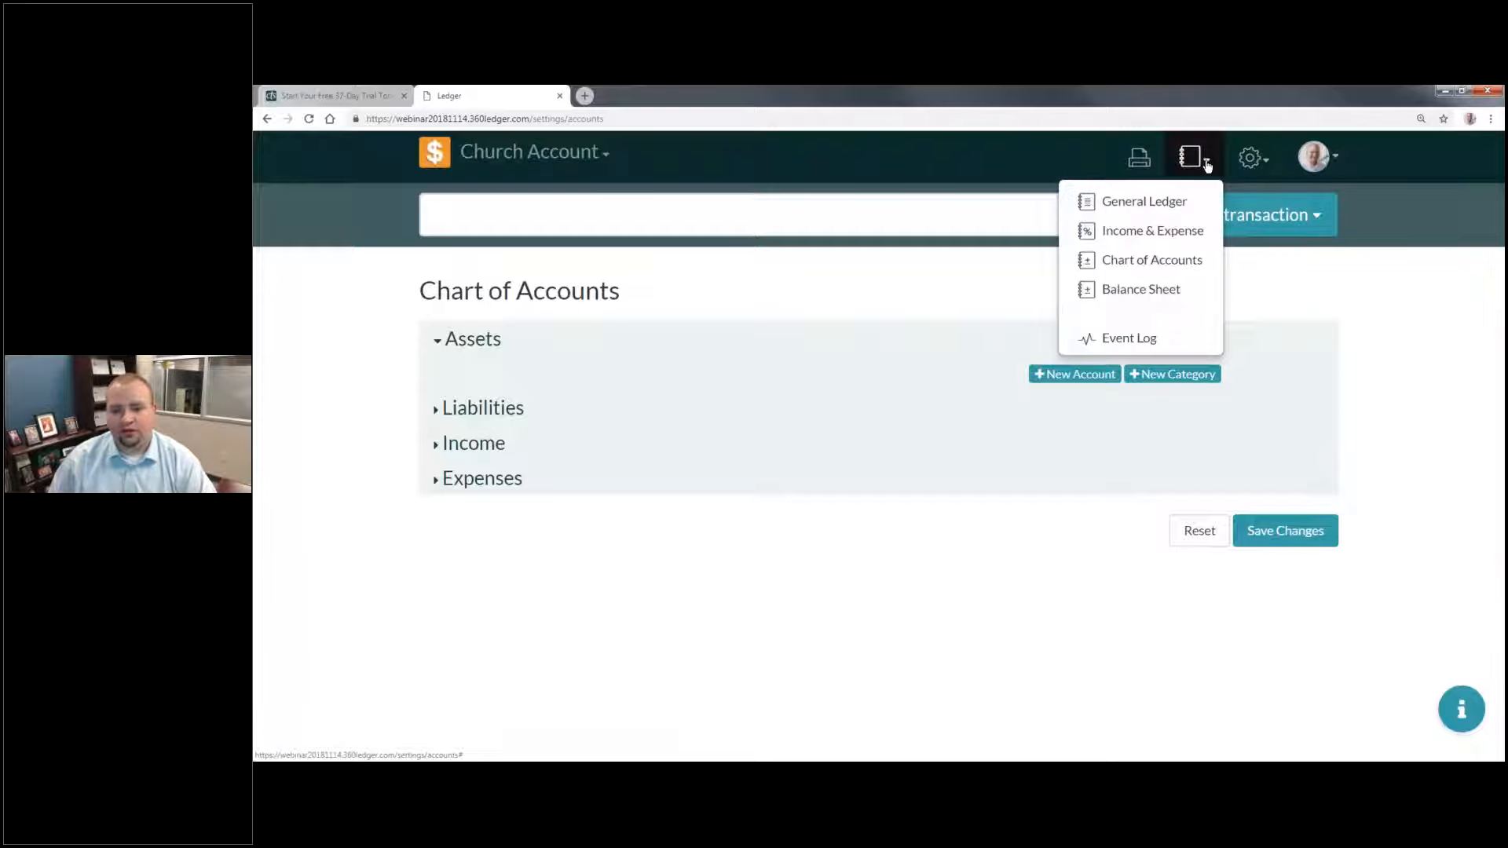
pyautogui.click(1251, 157)
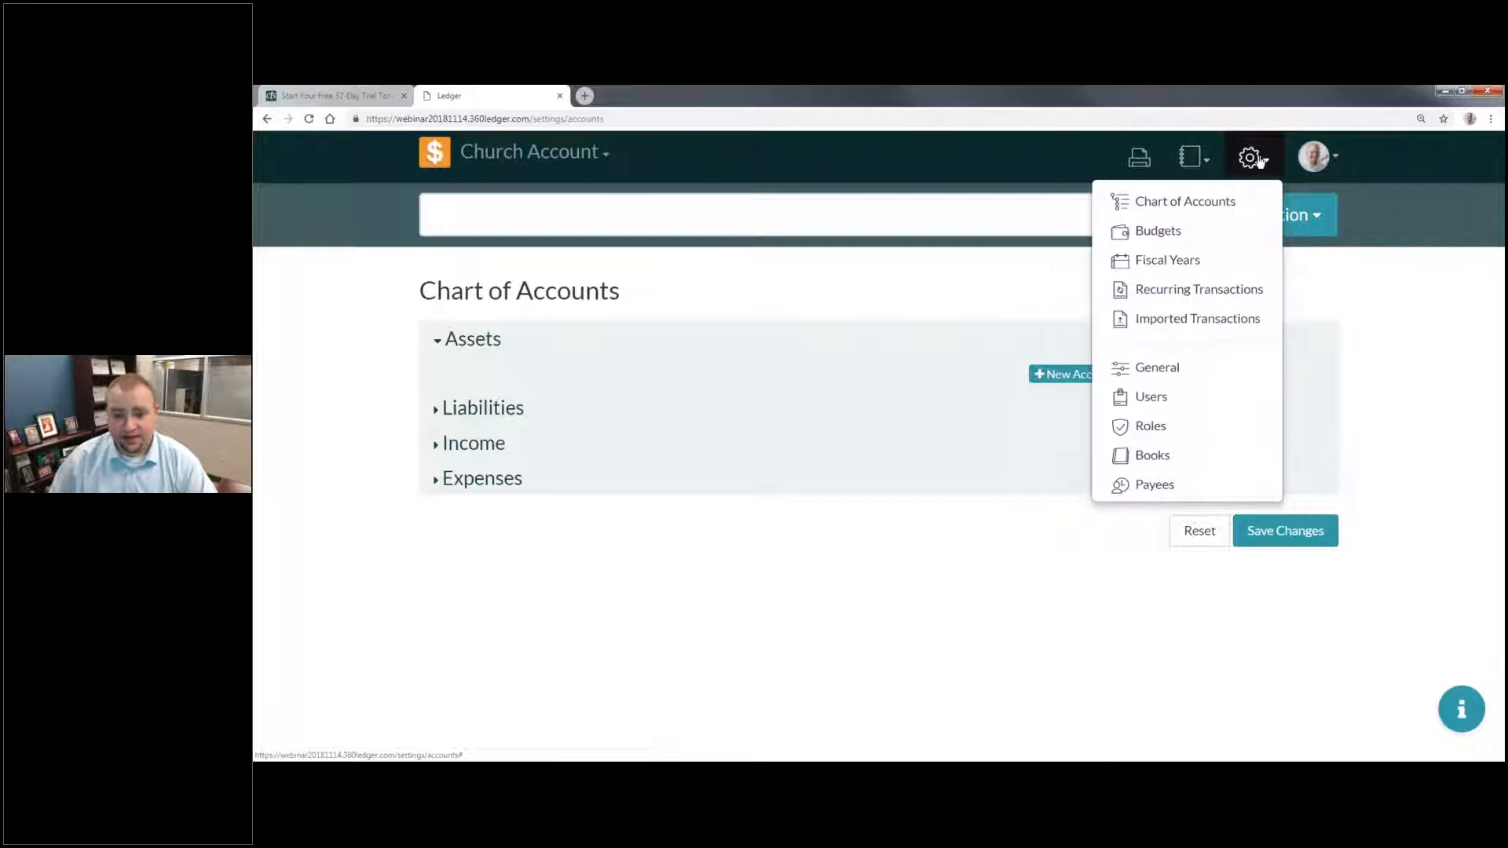
pyautogui.click(1320, 161)
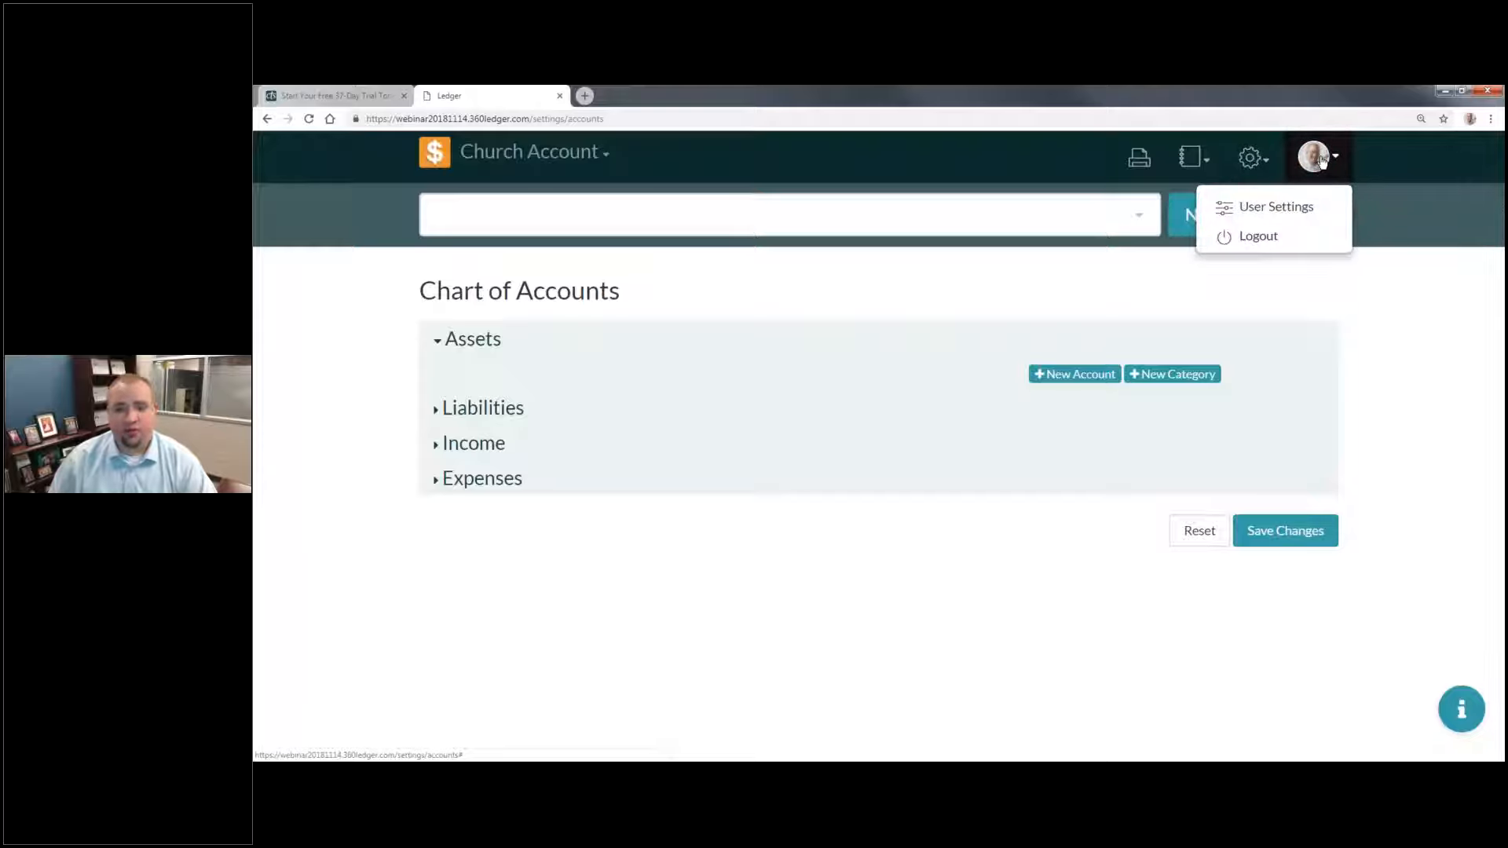
pyautogui.click(1265, 161)
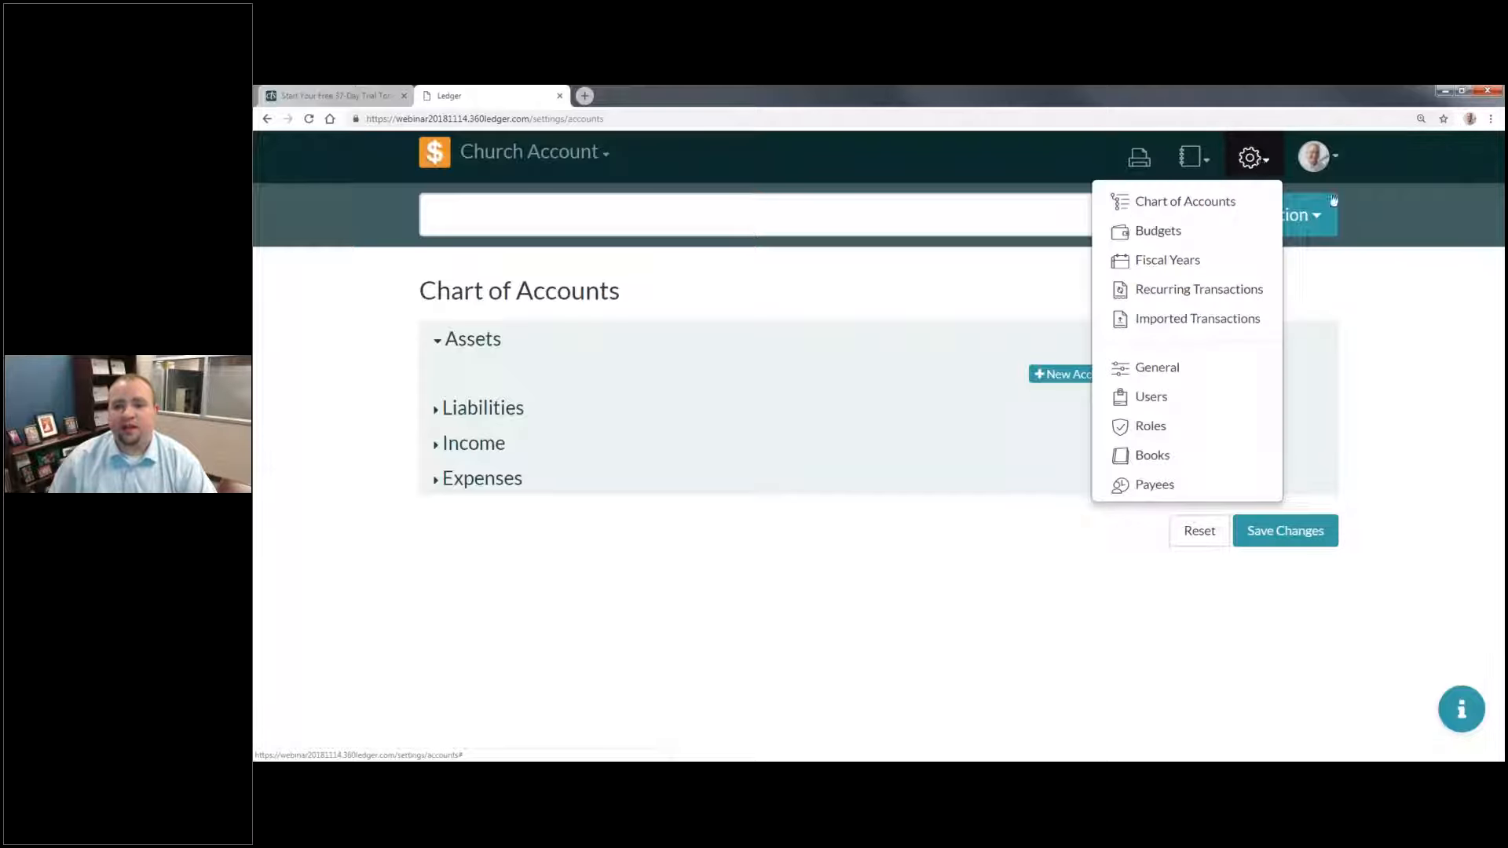
pyautogui.click(744, 212)
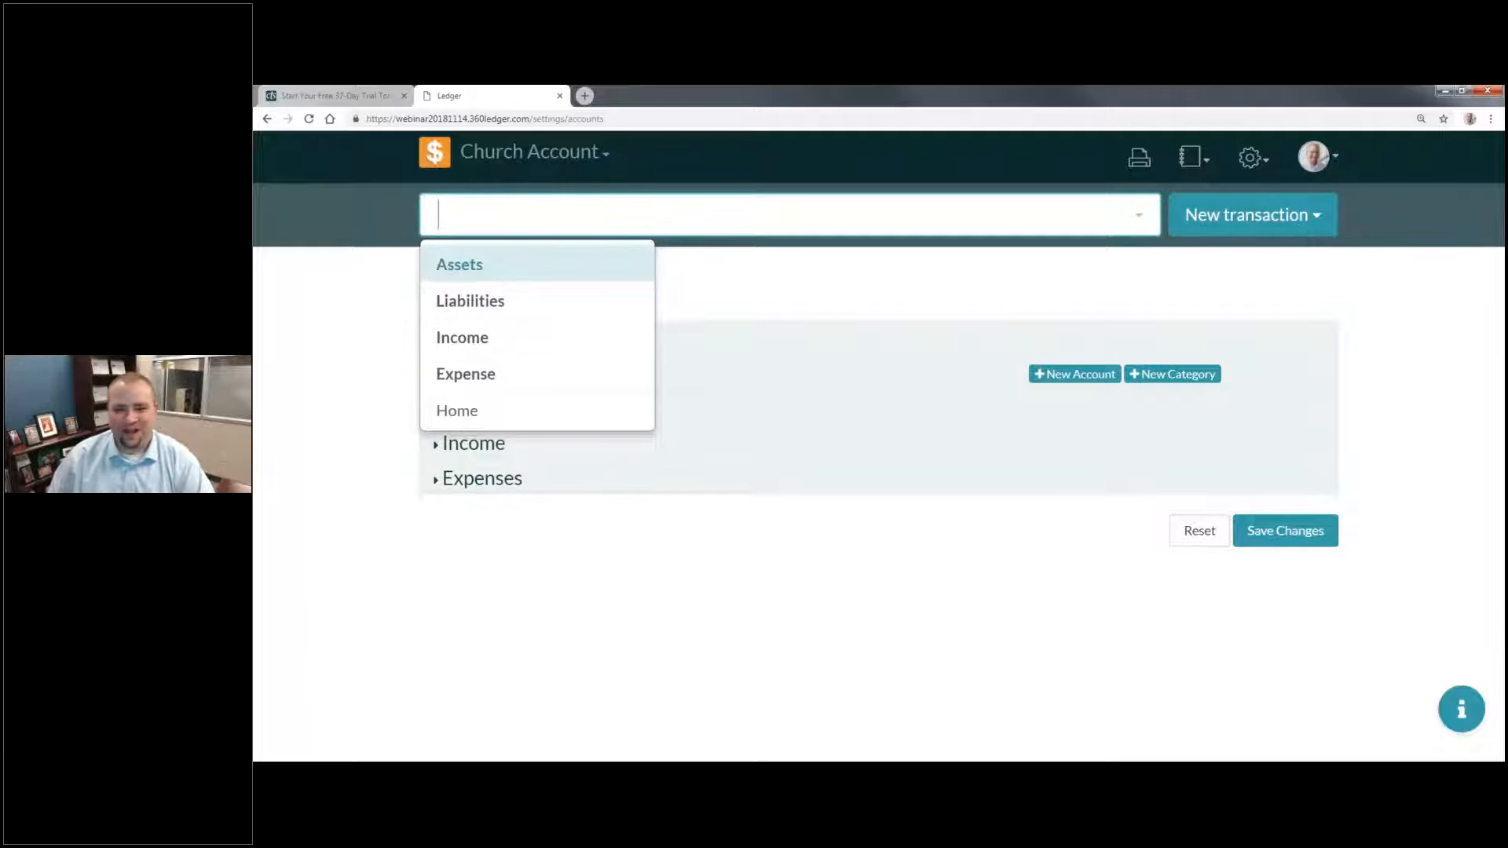
pyautogui.click(1308, 225)
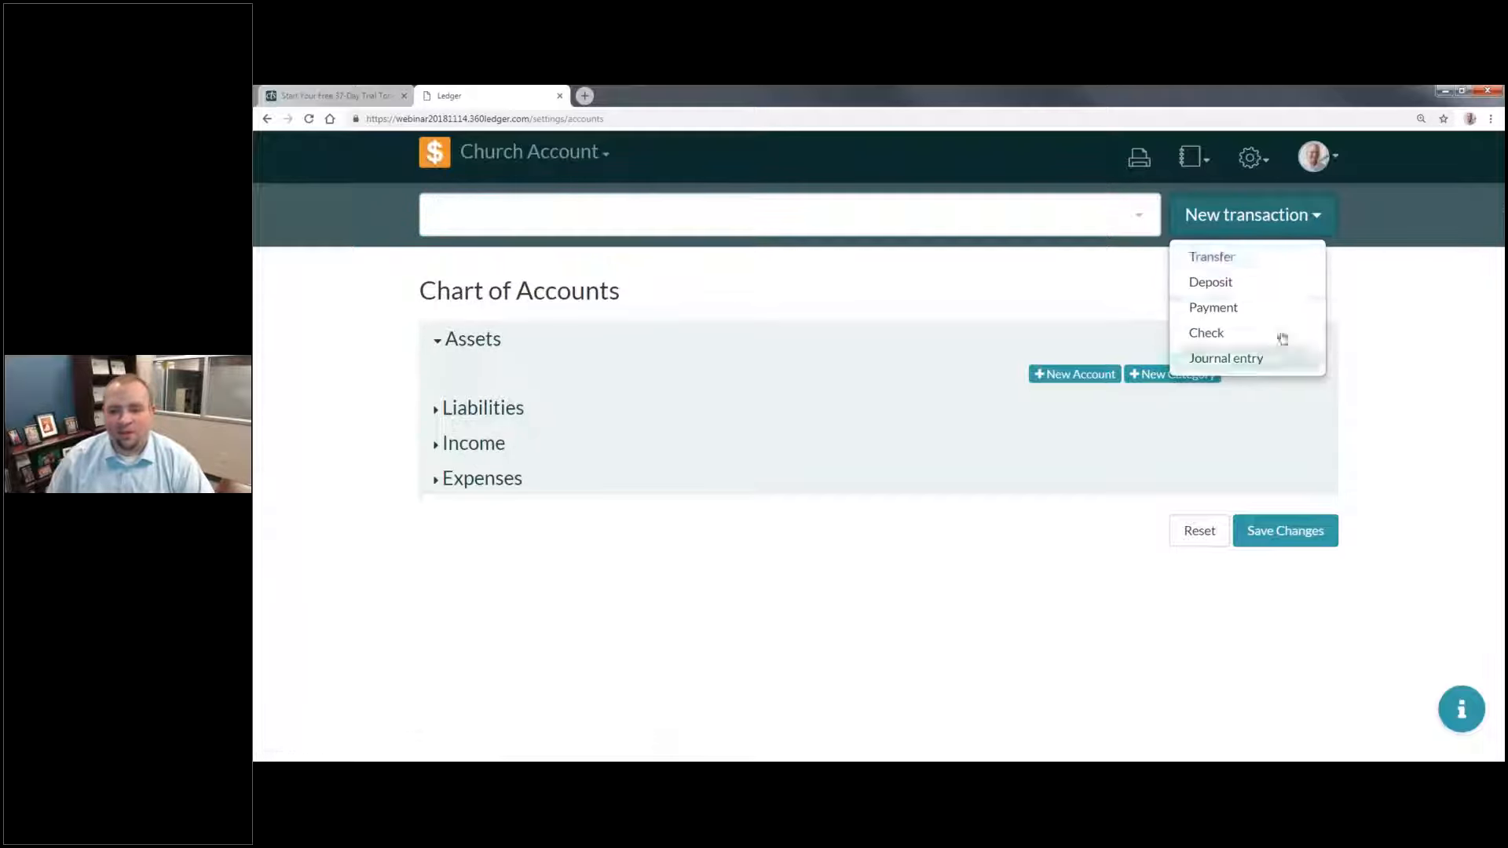
pyautogui.click(1349, 229)
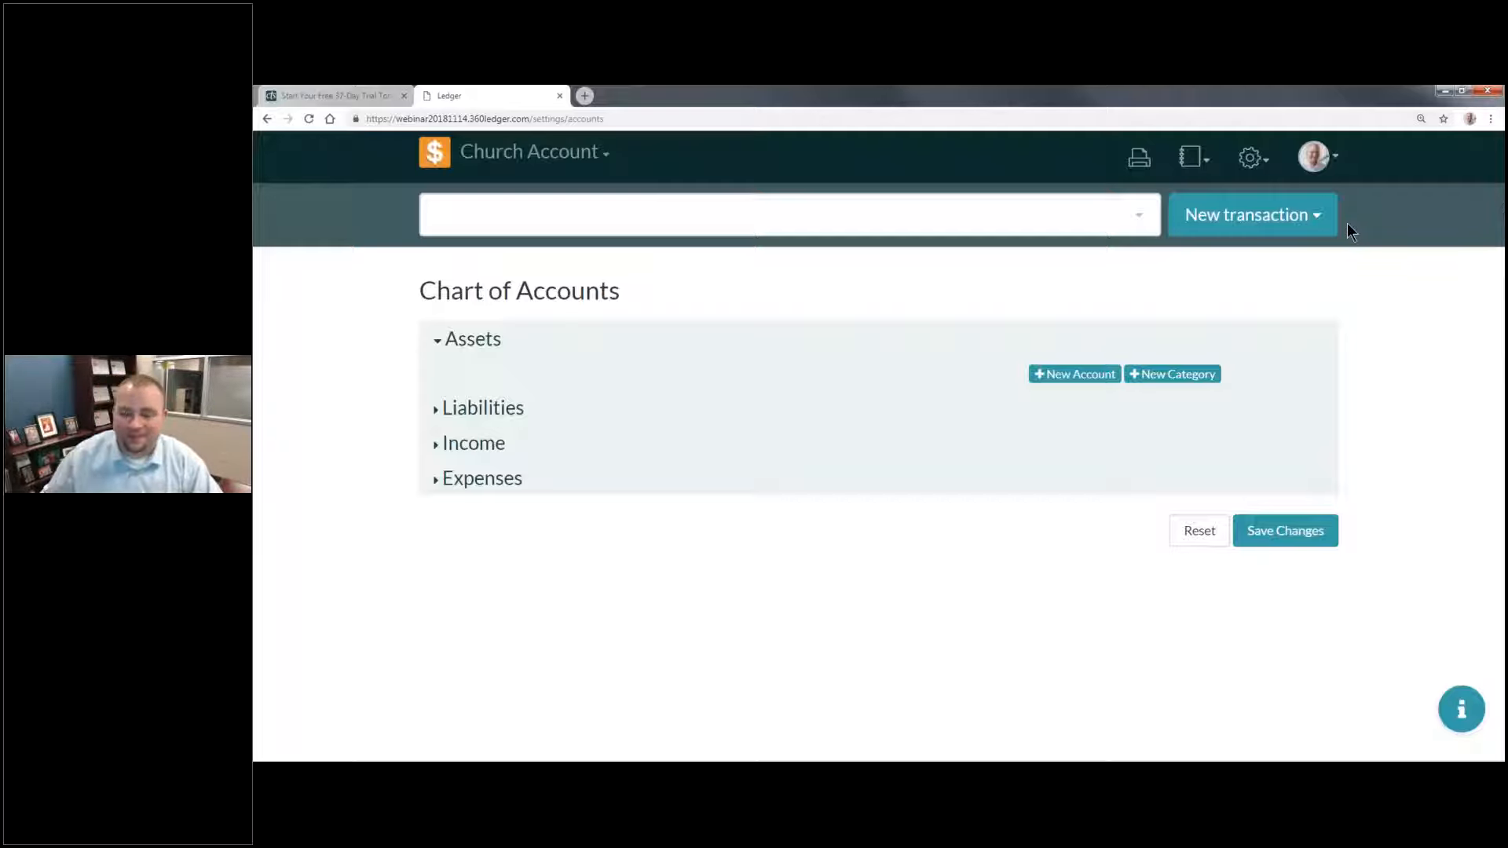
pyautogui.click(1258, 163)
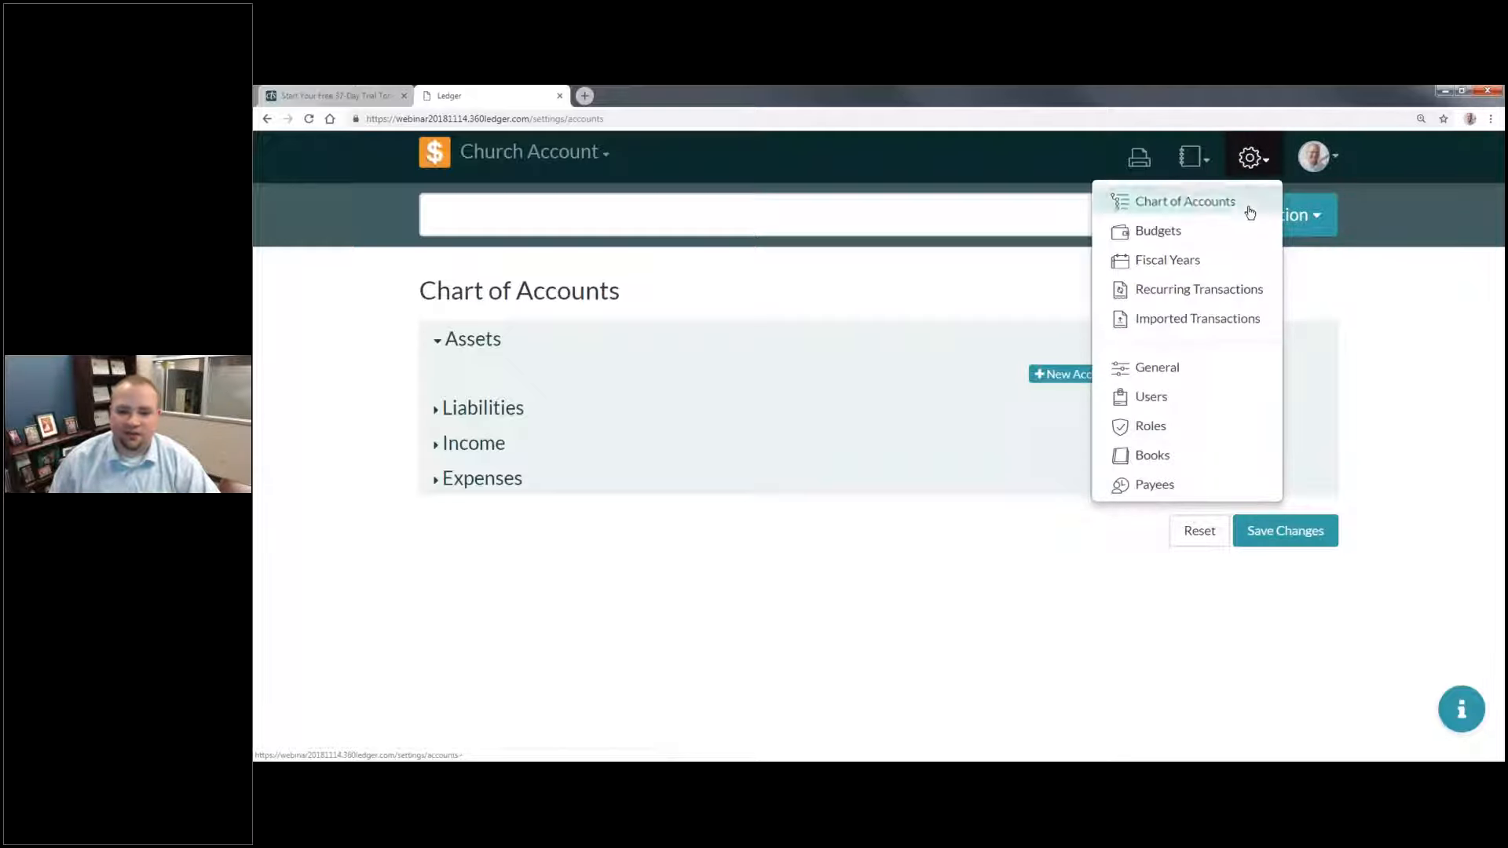
pyautogui.click(861, 319)
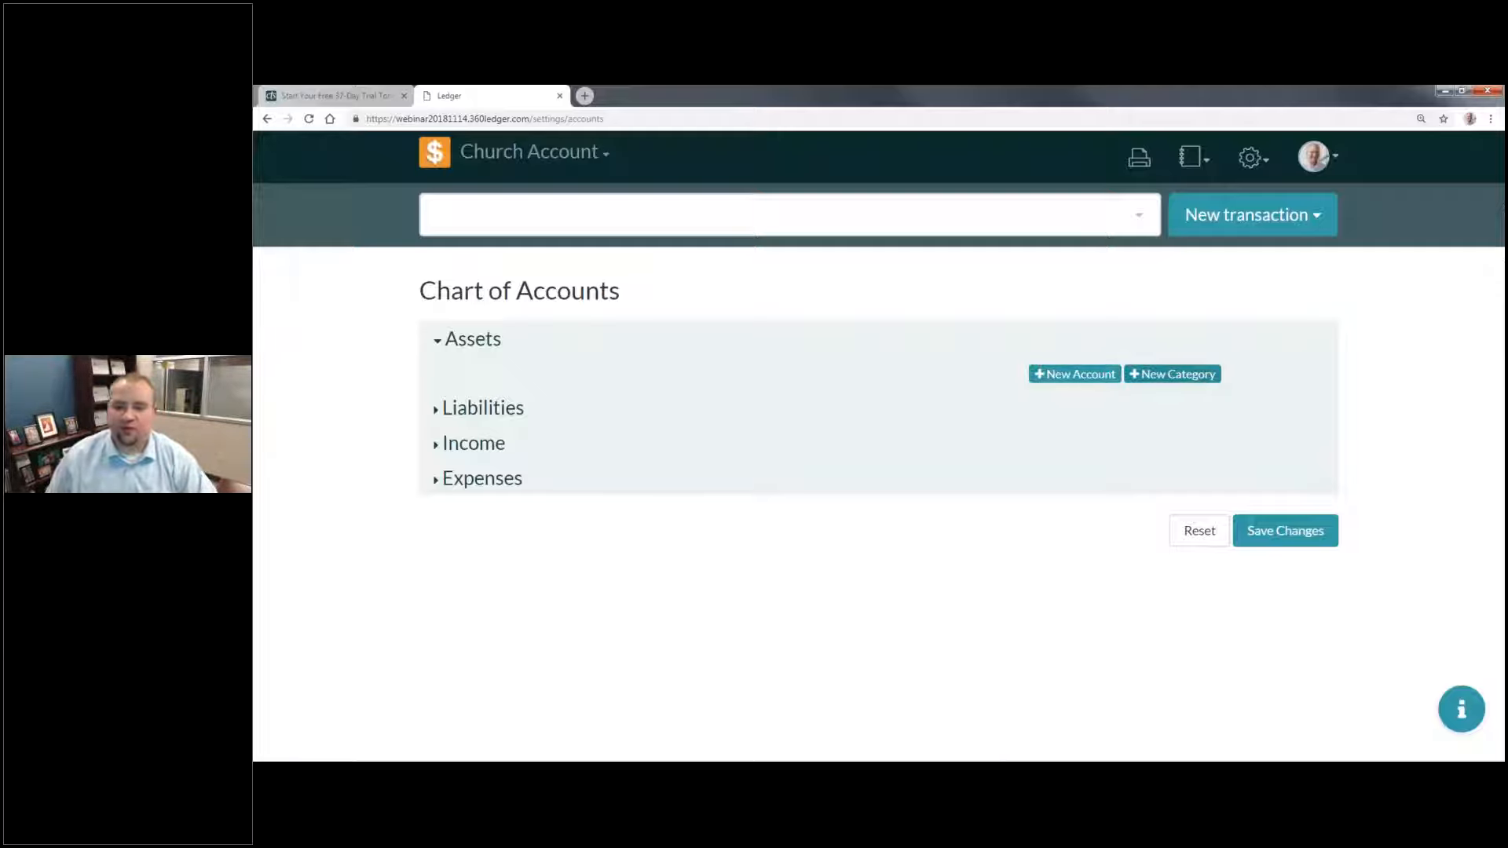
# Step: Add a new category named "Bank of Bakersville" under Assets
pyautogui.click(1199, 381)
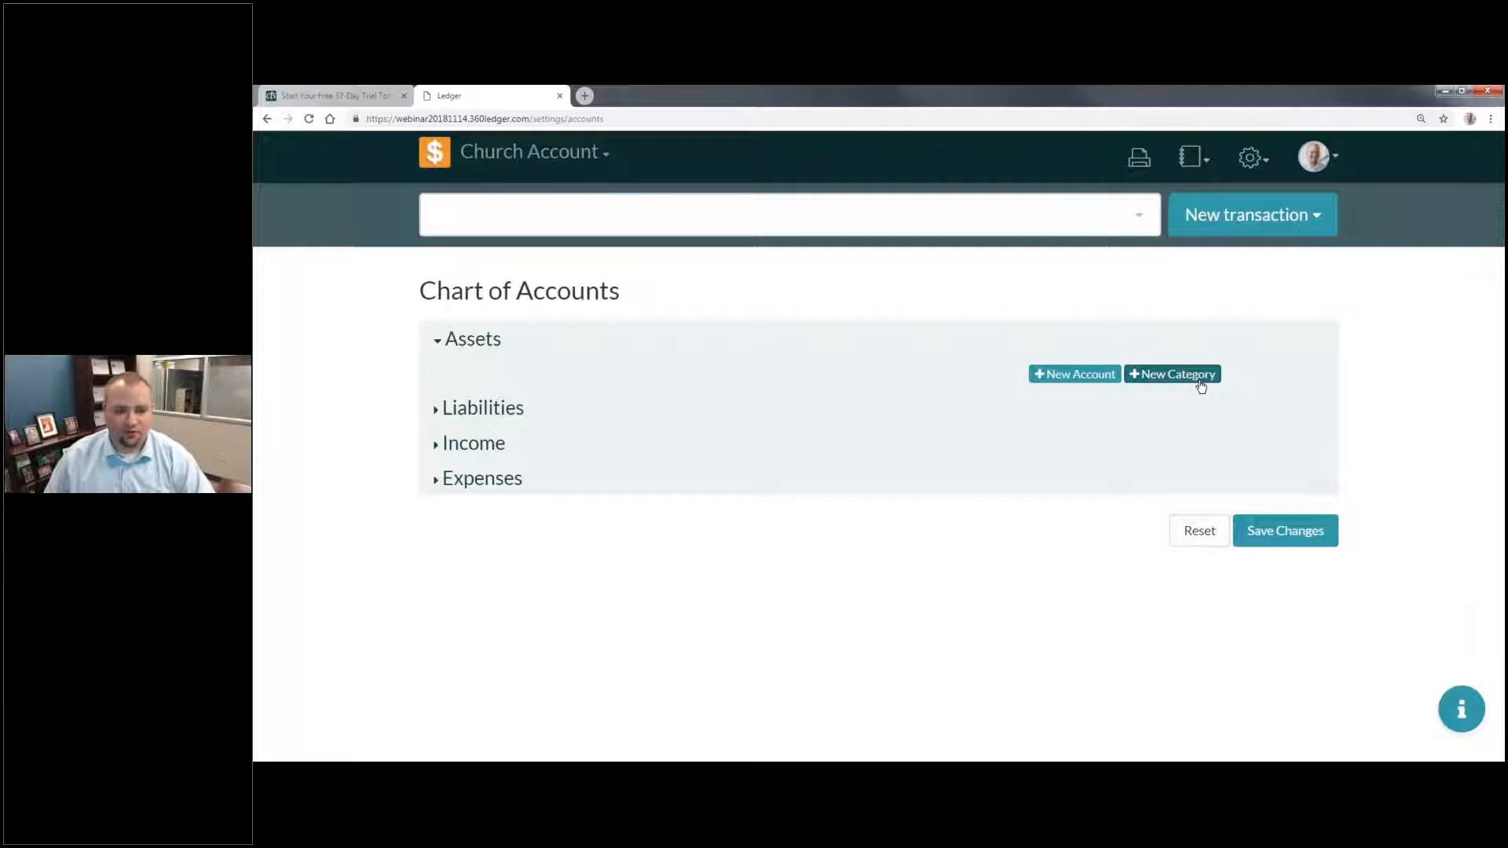
pyautogui.click(522, 383)
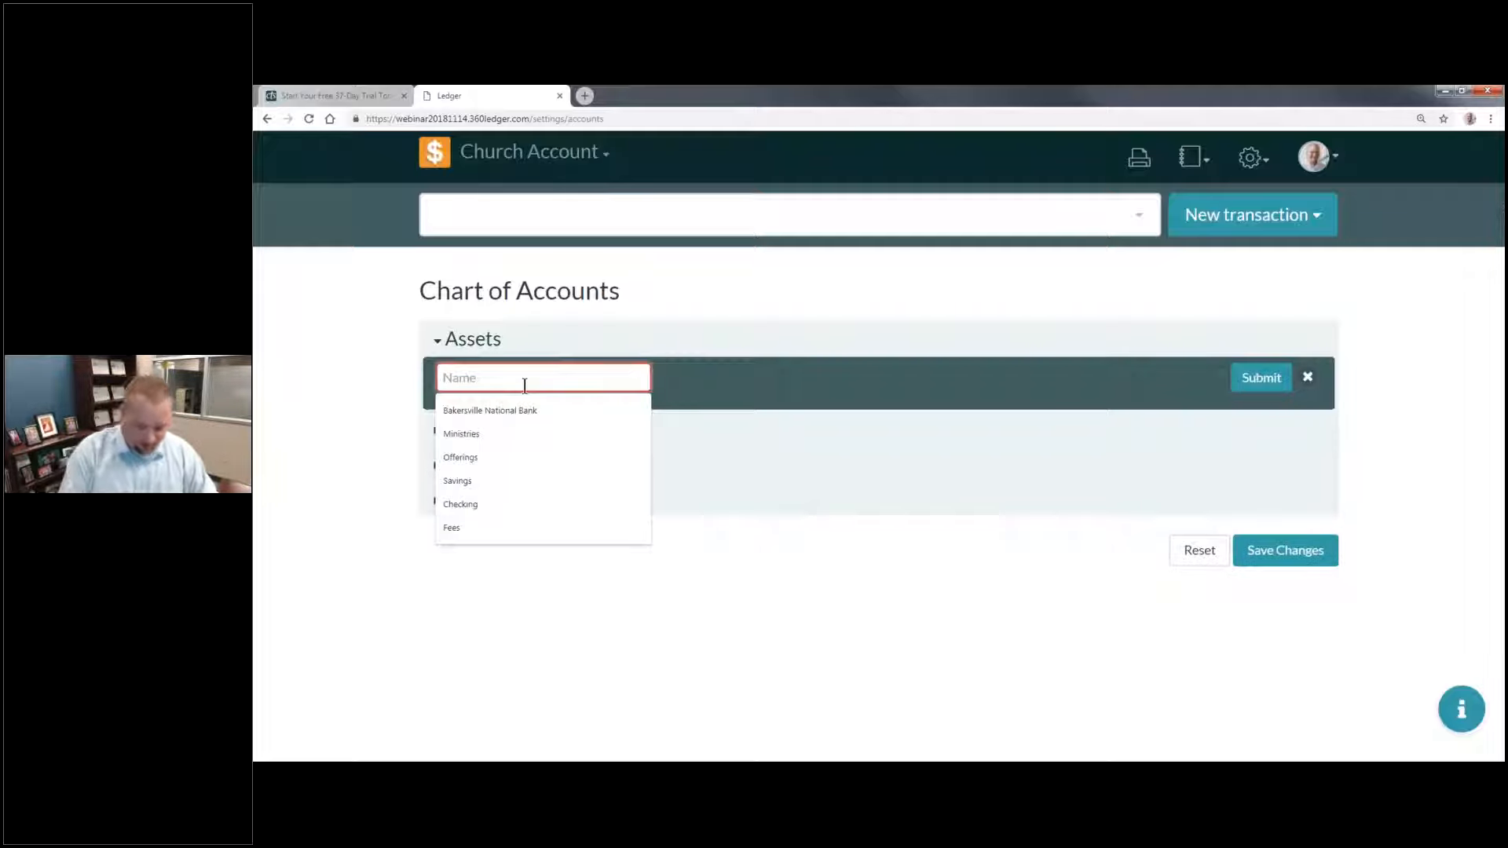
pyautogui.write('Bank of Bake')
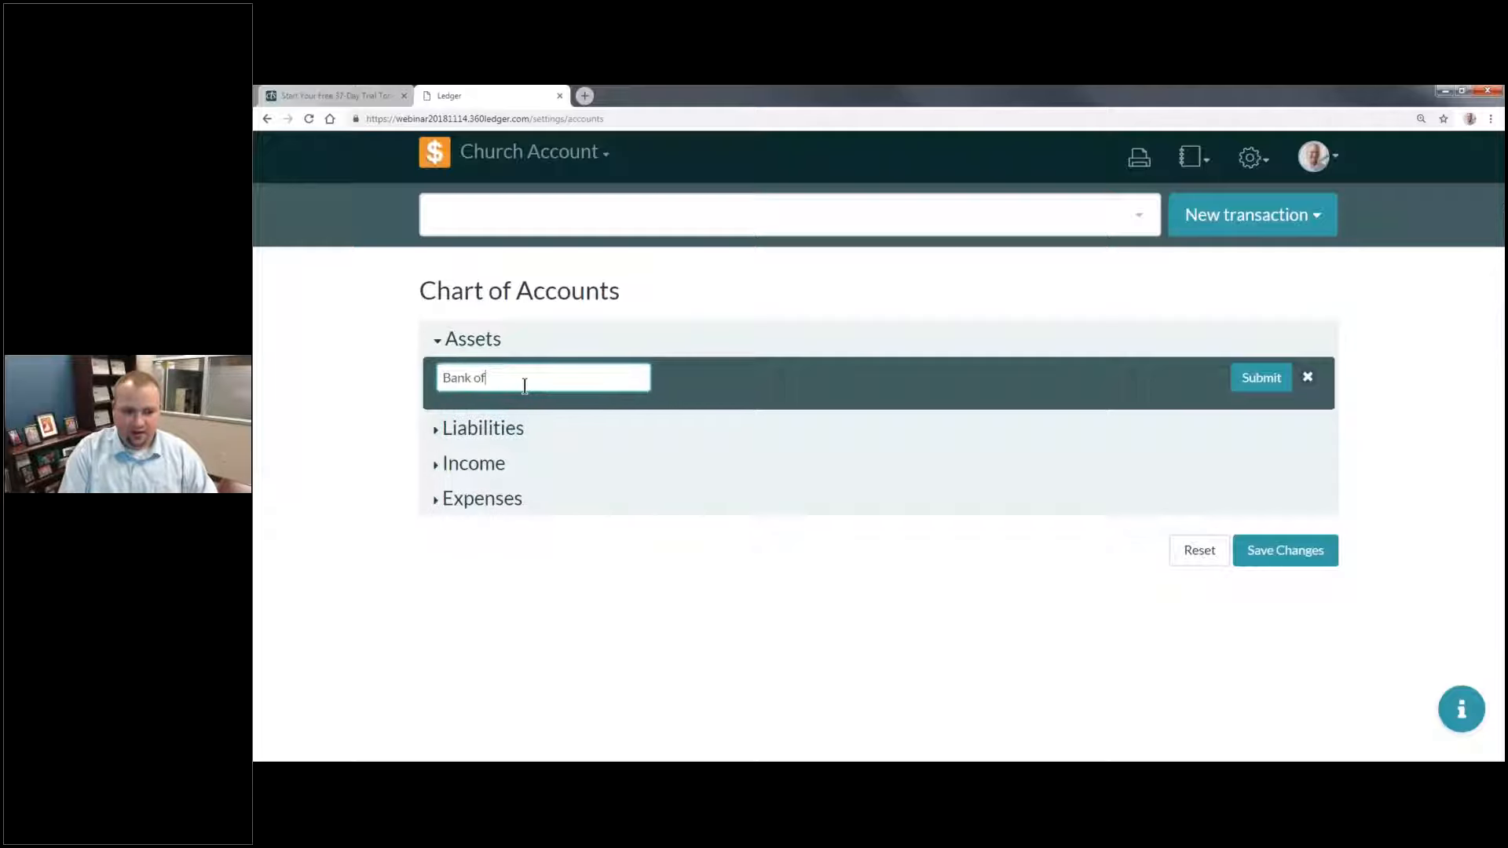
pyautogui.write('lle')
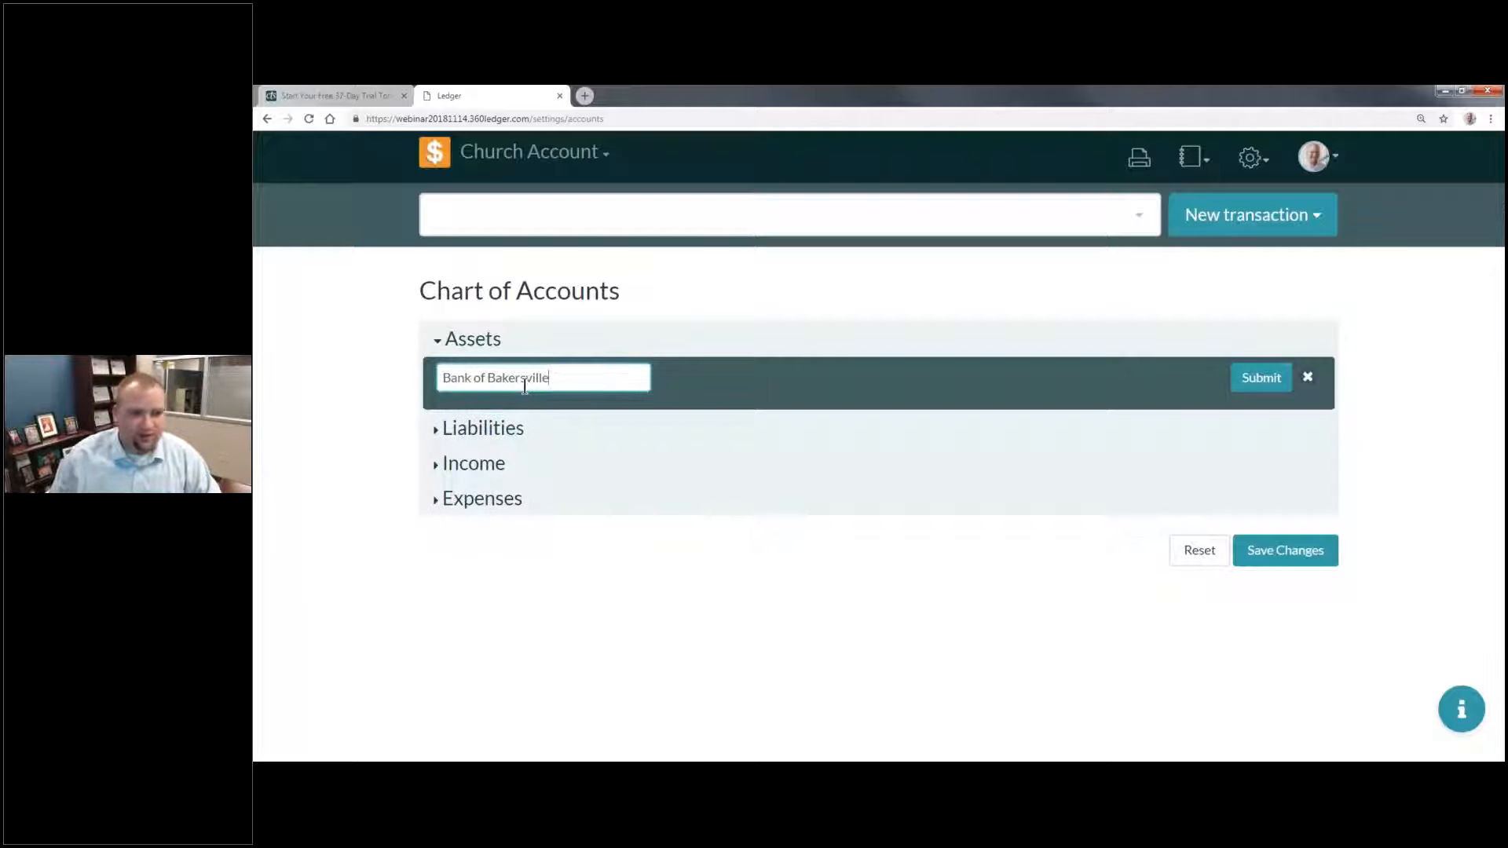
pyautogui.press('Return')
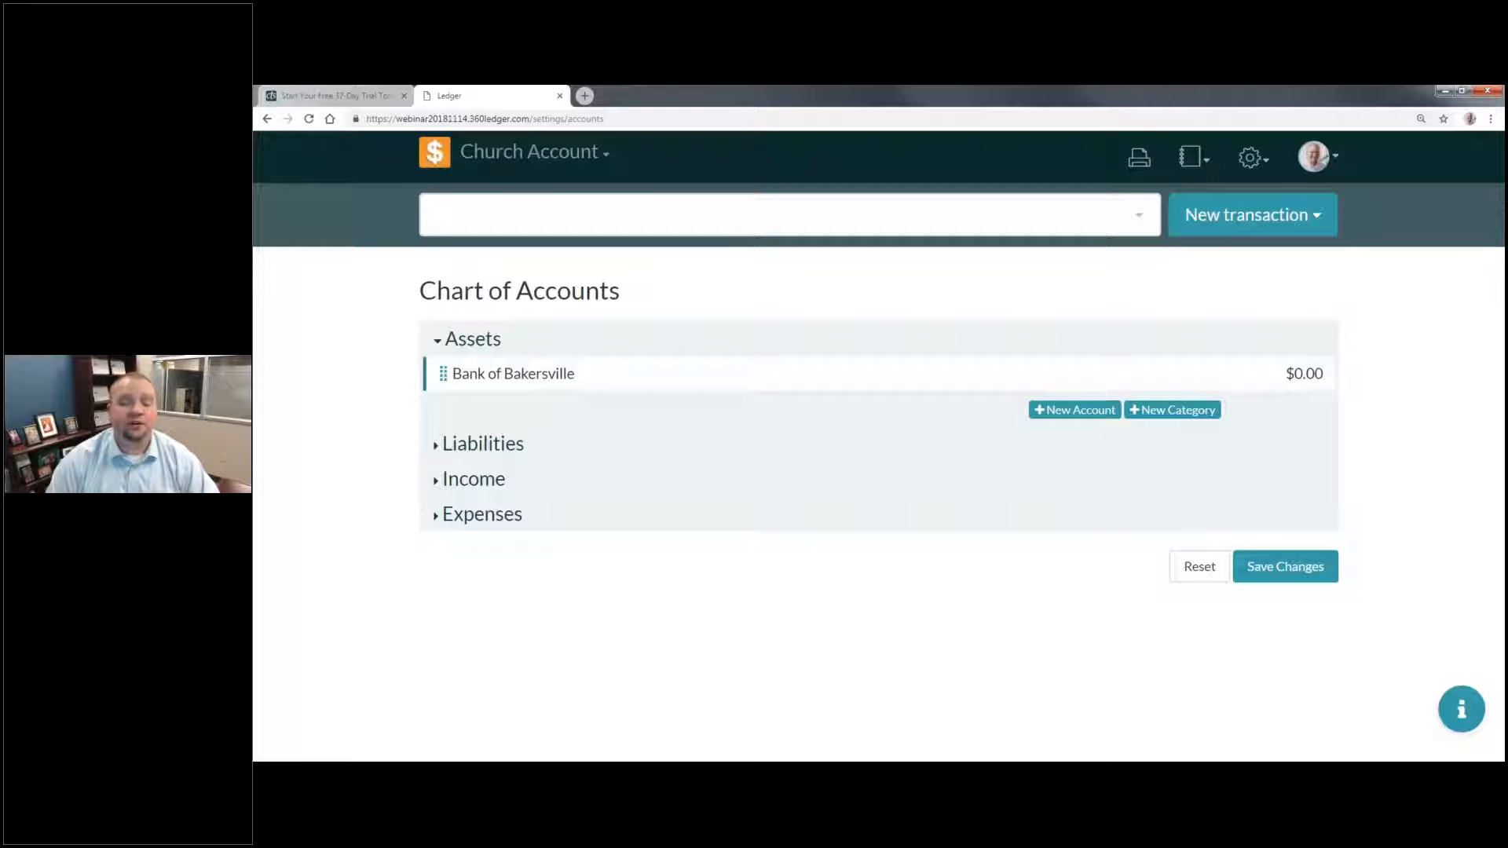
# Step: Add a "Savings" asset account with its account number and an initial balance of 0, and nest it under Bank of Bakersville
pyautogui.click(1044, 410)
pyautogui.write('Savings')
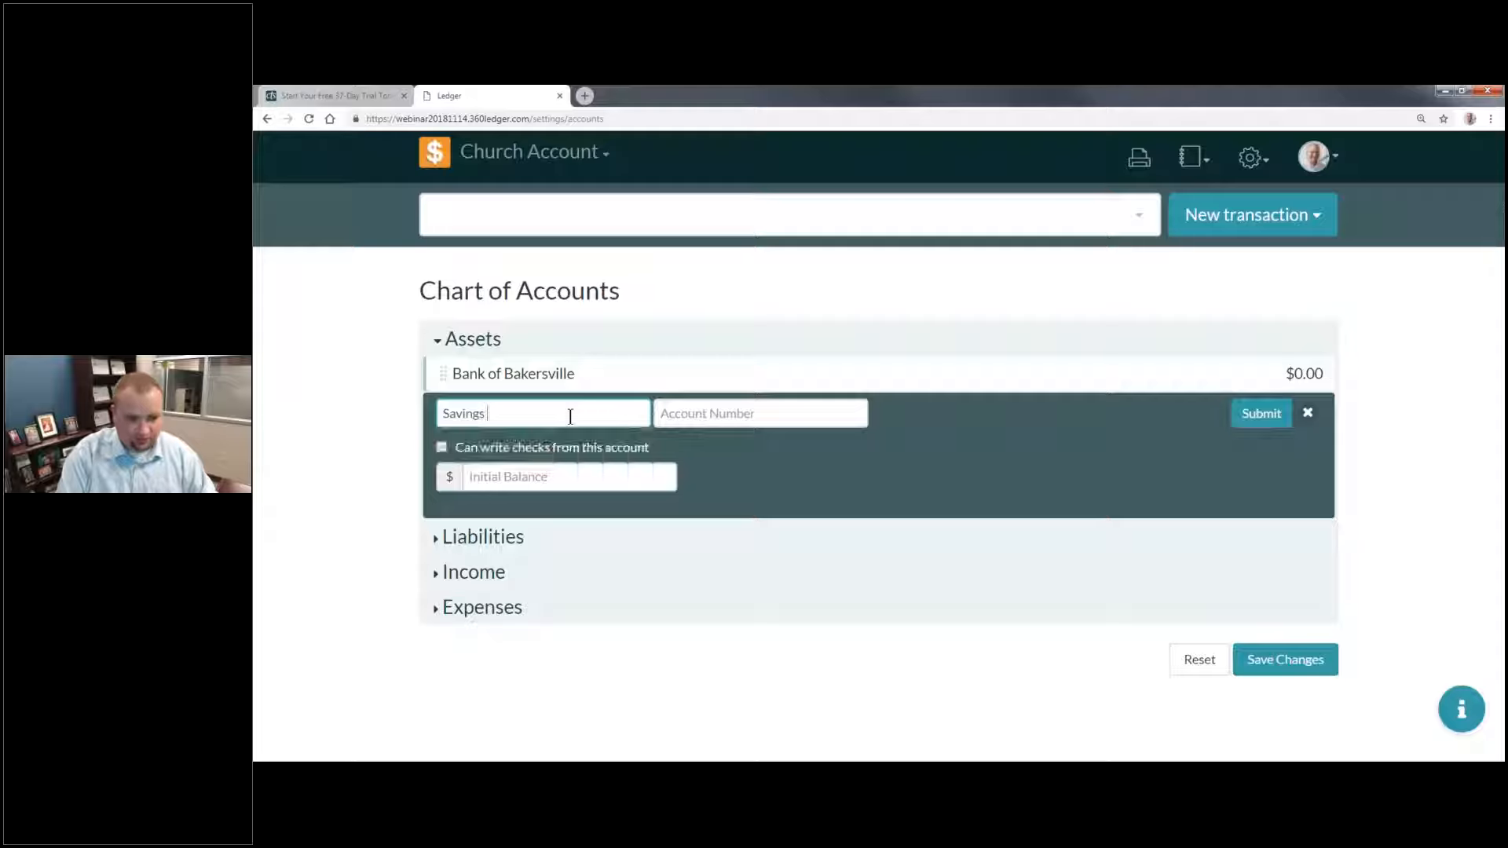
pyautogui.press('BackSpace')
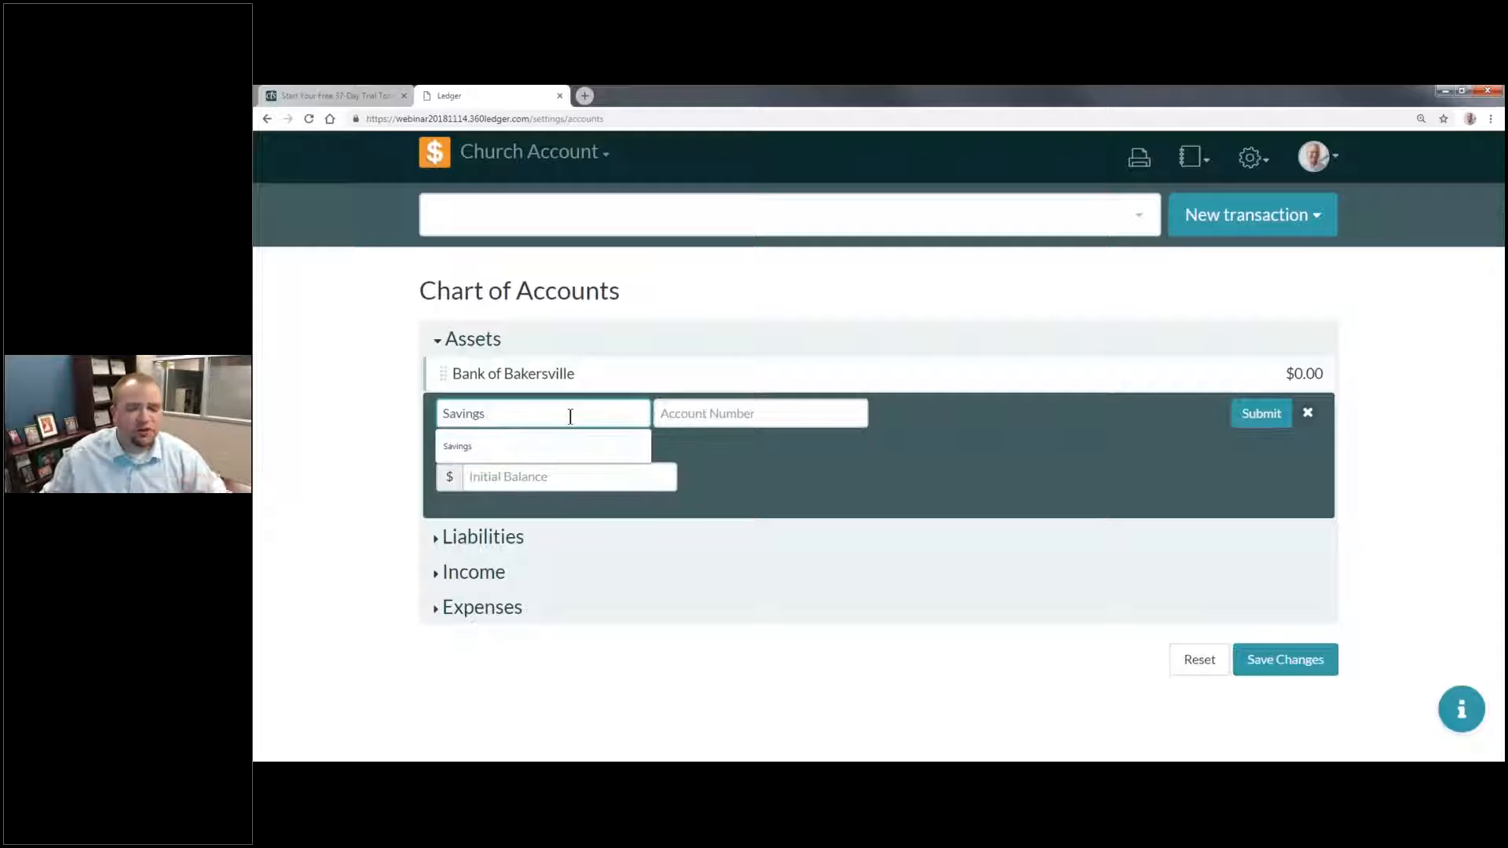
pyautogui.press('Tab')
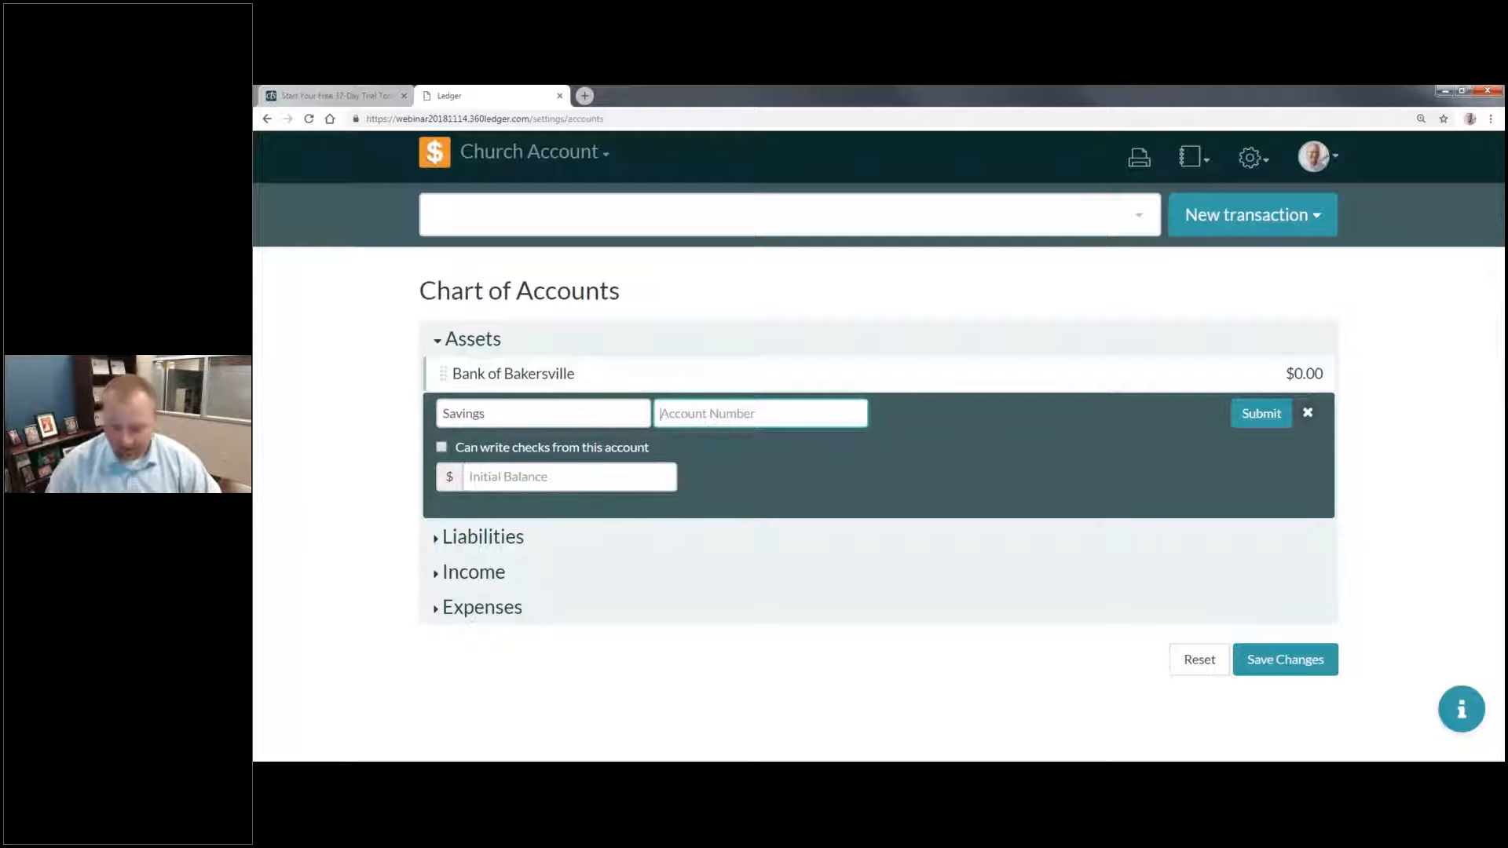
pyautogui.write('123456')
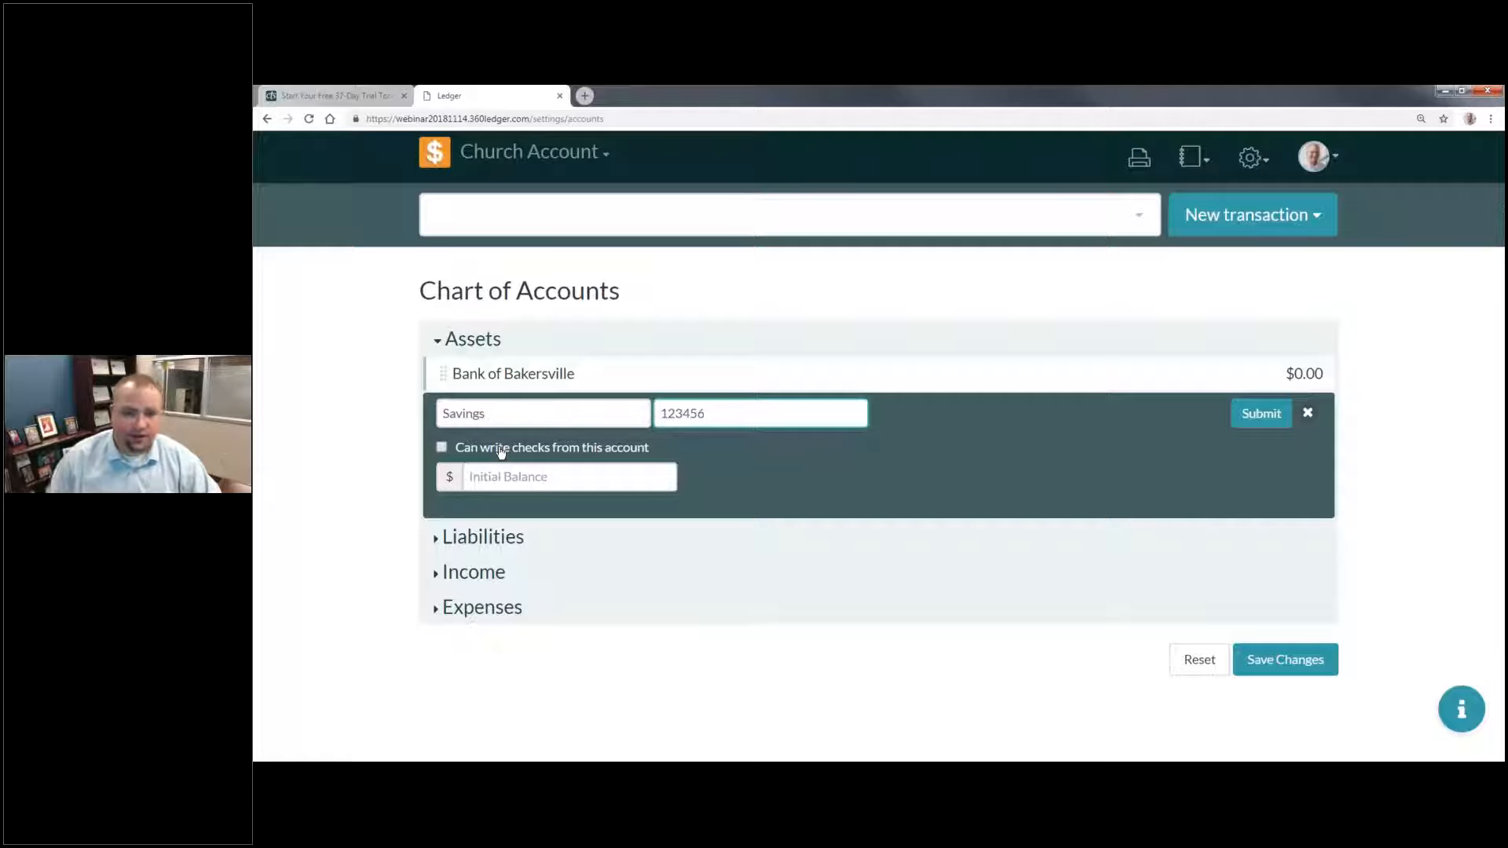
pyautogui.click(564, 483)
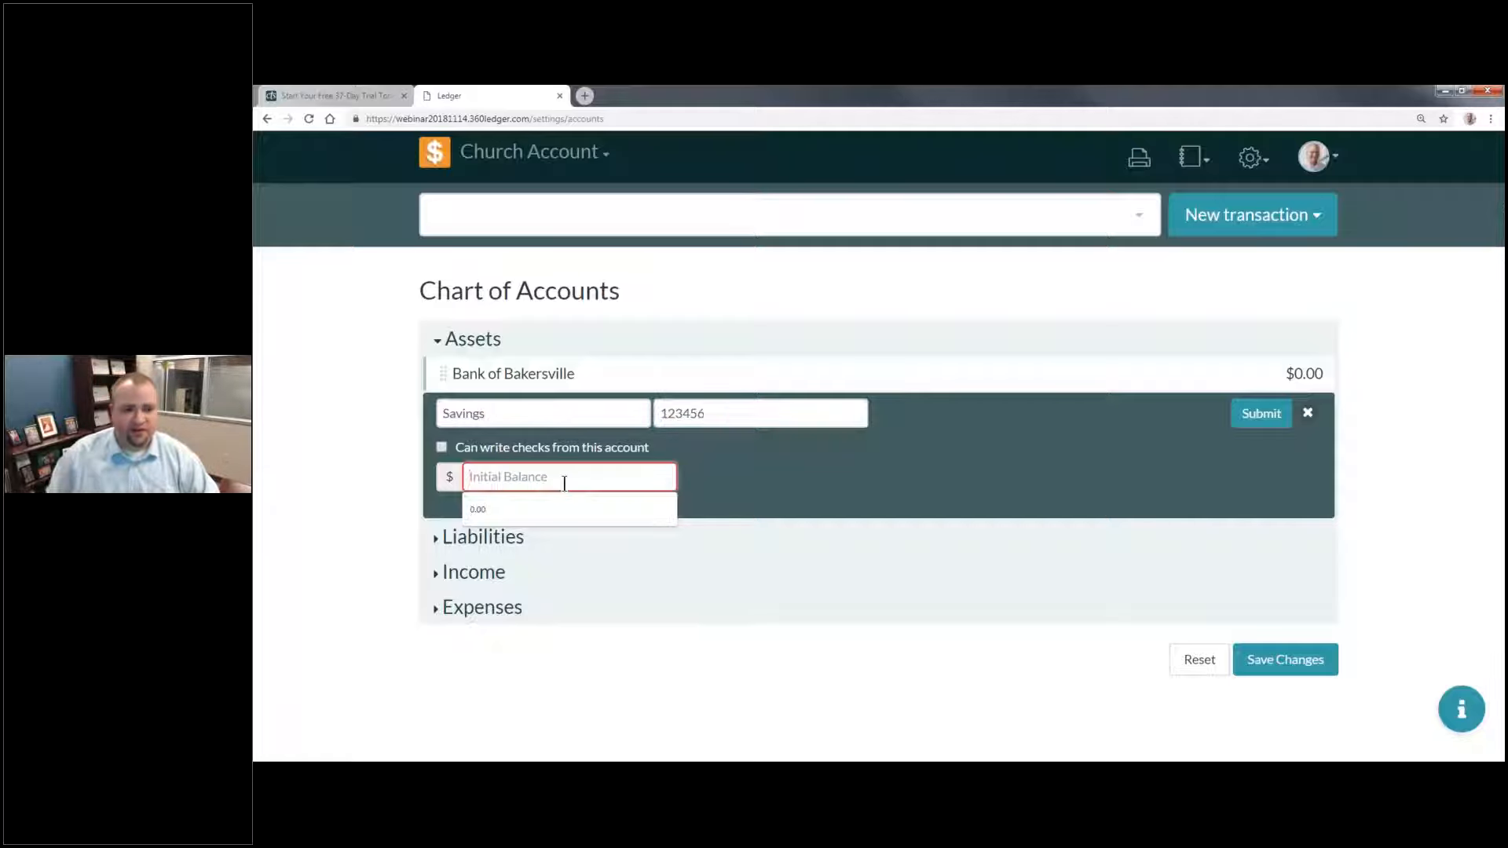
pyautogui.write('0')
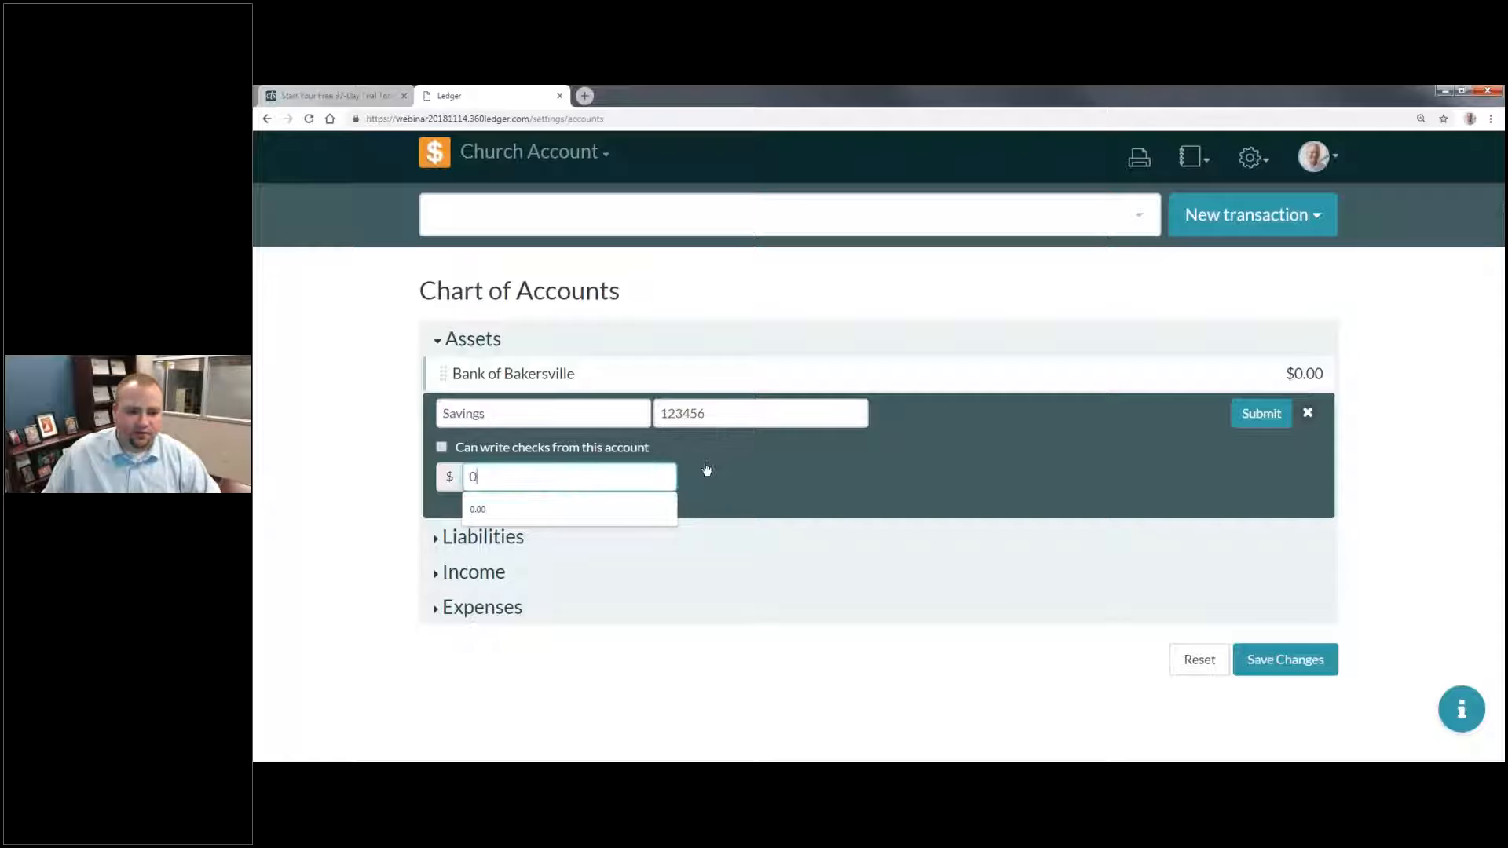
pyautogui.click(1260, 413)
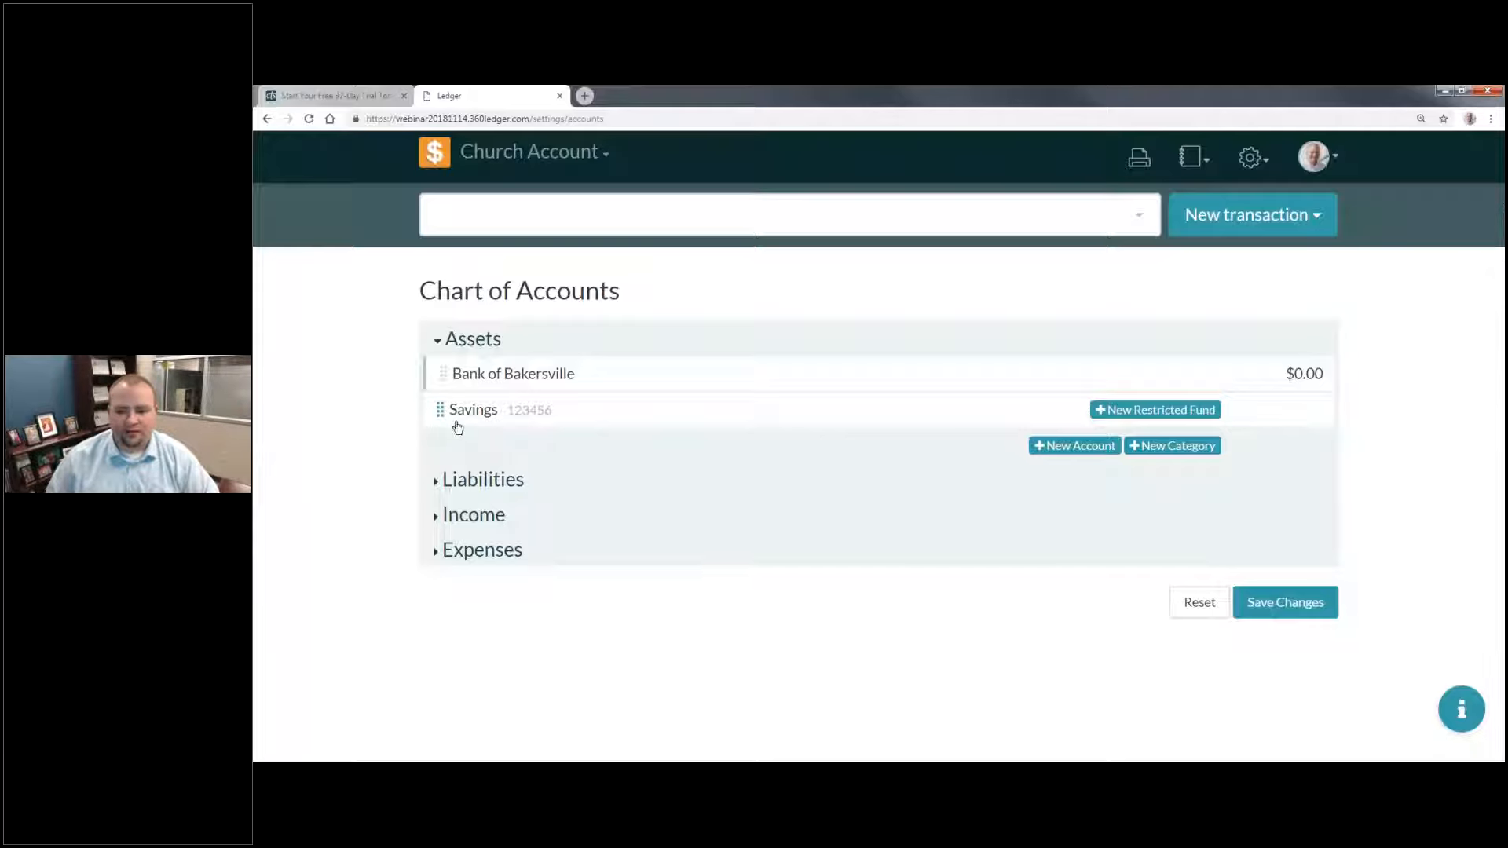
pyautogui.moveTo(474, 424); pyautogui.dragTo(691, 391)
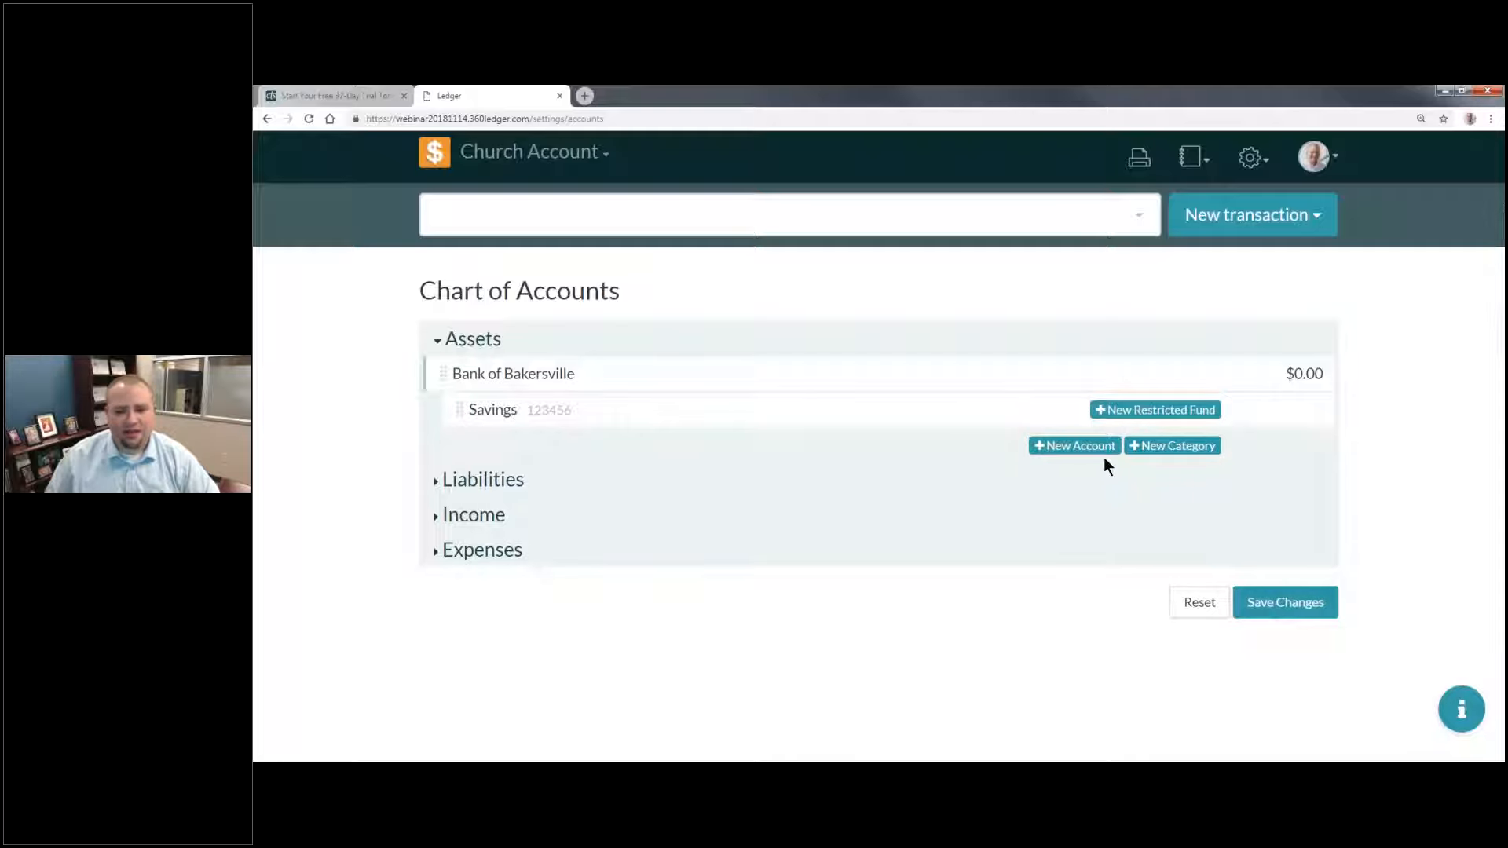
# Step: Add a "Checking" asset account with its account number, check writing allowed and an initial balance of 0
pyautogui.click(1075, 449)
pyautogui.click(630, 449)
pyautogui.write('Checking')
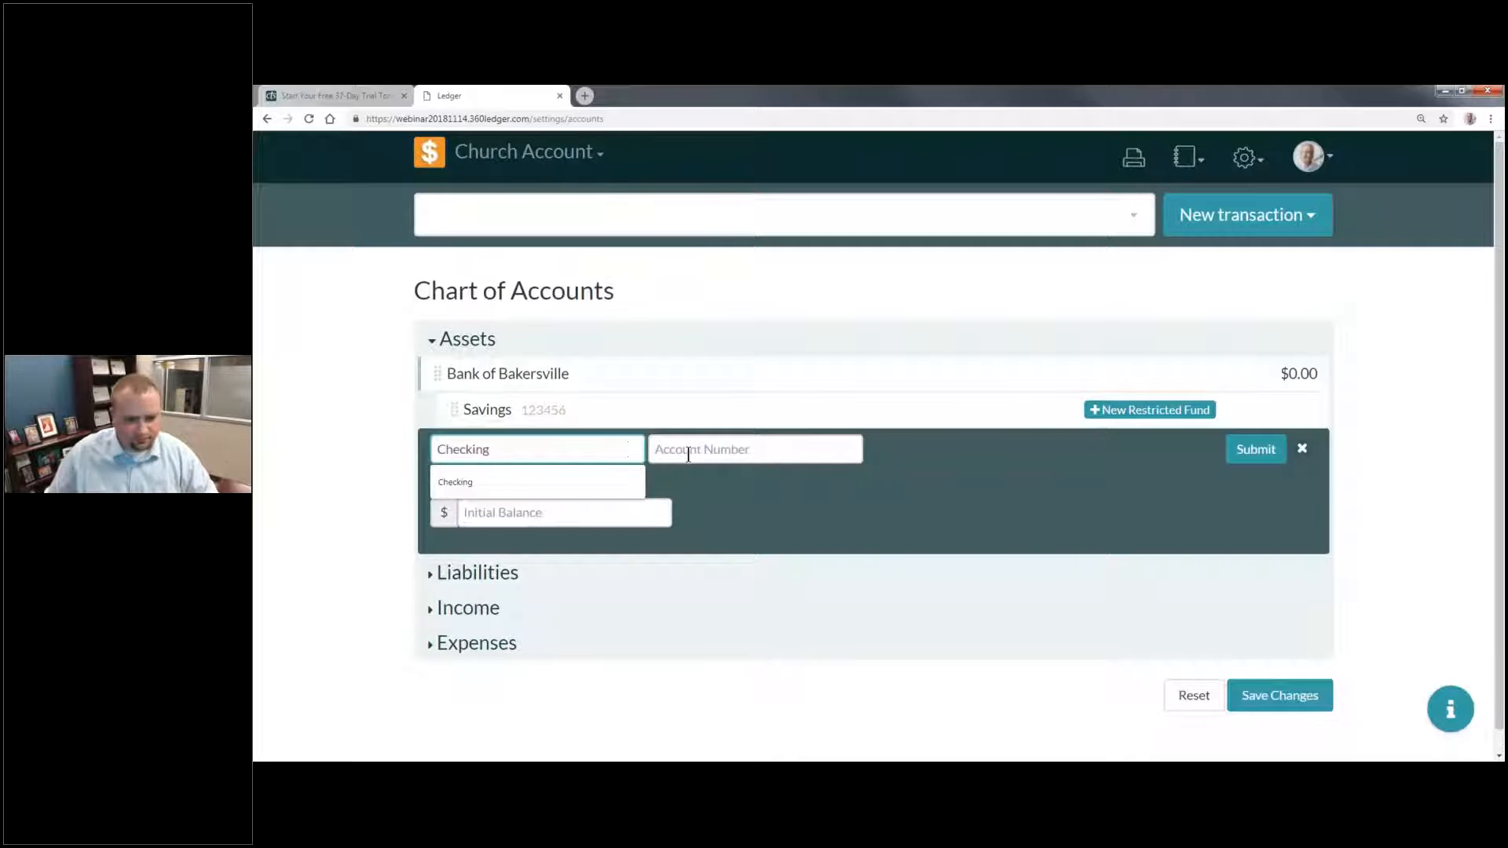
pyautogui.press('Return')
pyautogui.click(813, 451)
pyautogui.write('456789')
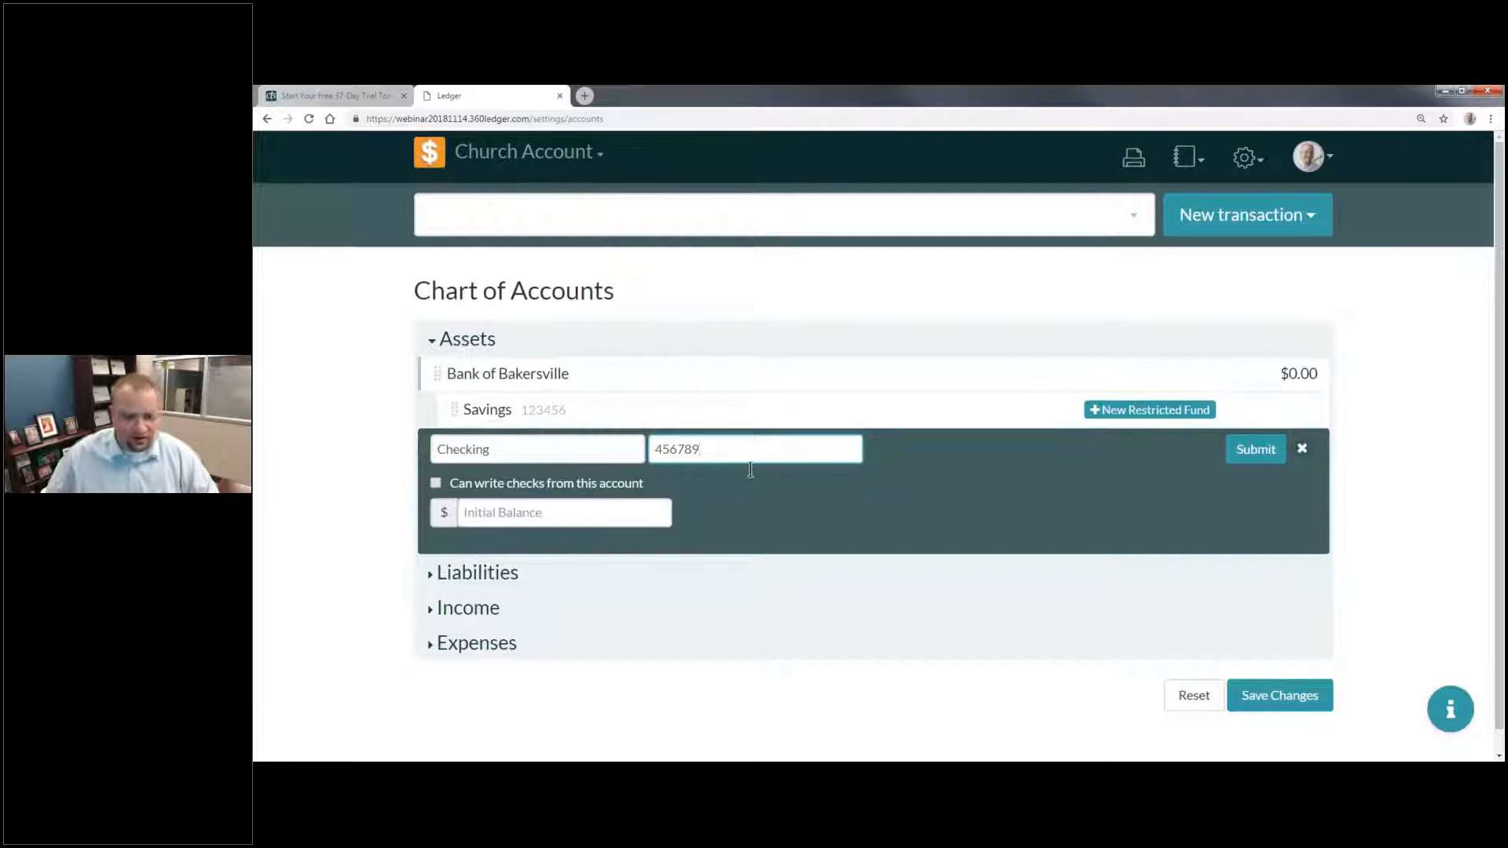
pyautogui.click(436, 483)
pyautogui.click(537, 512)
pyautogui.write('0')
pyautogui.click(719, 519)
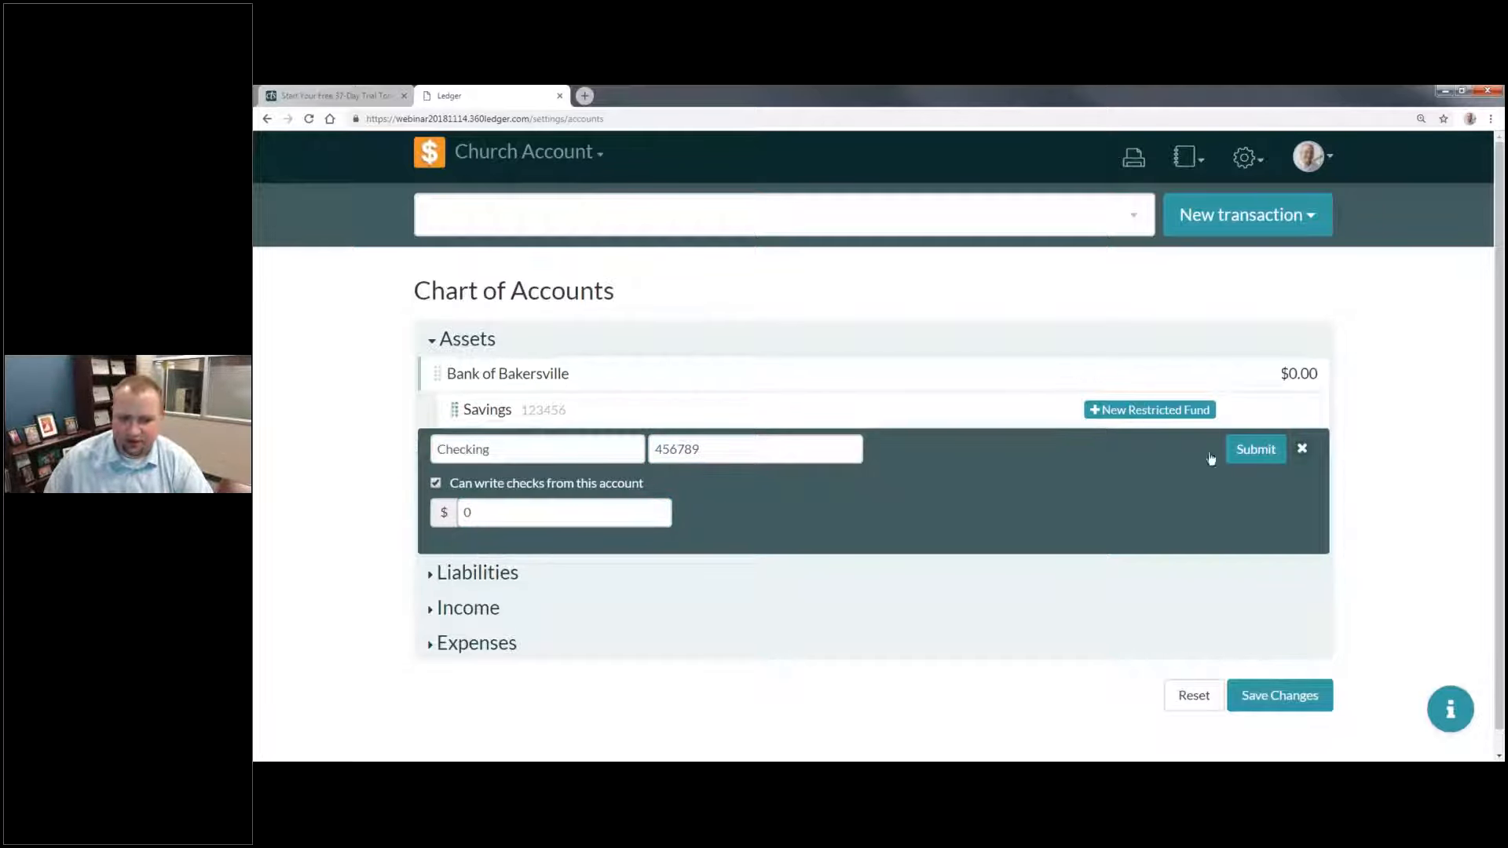
pyautogui.click(1256, 450)
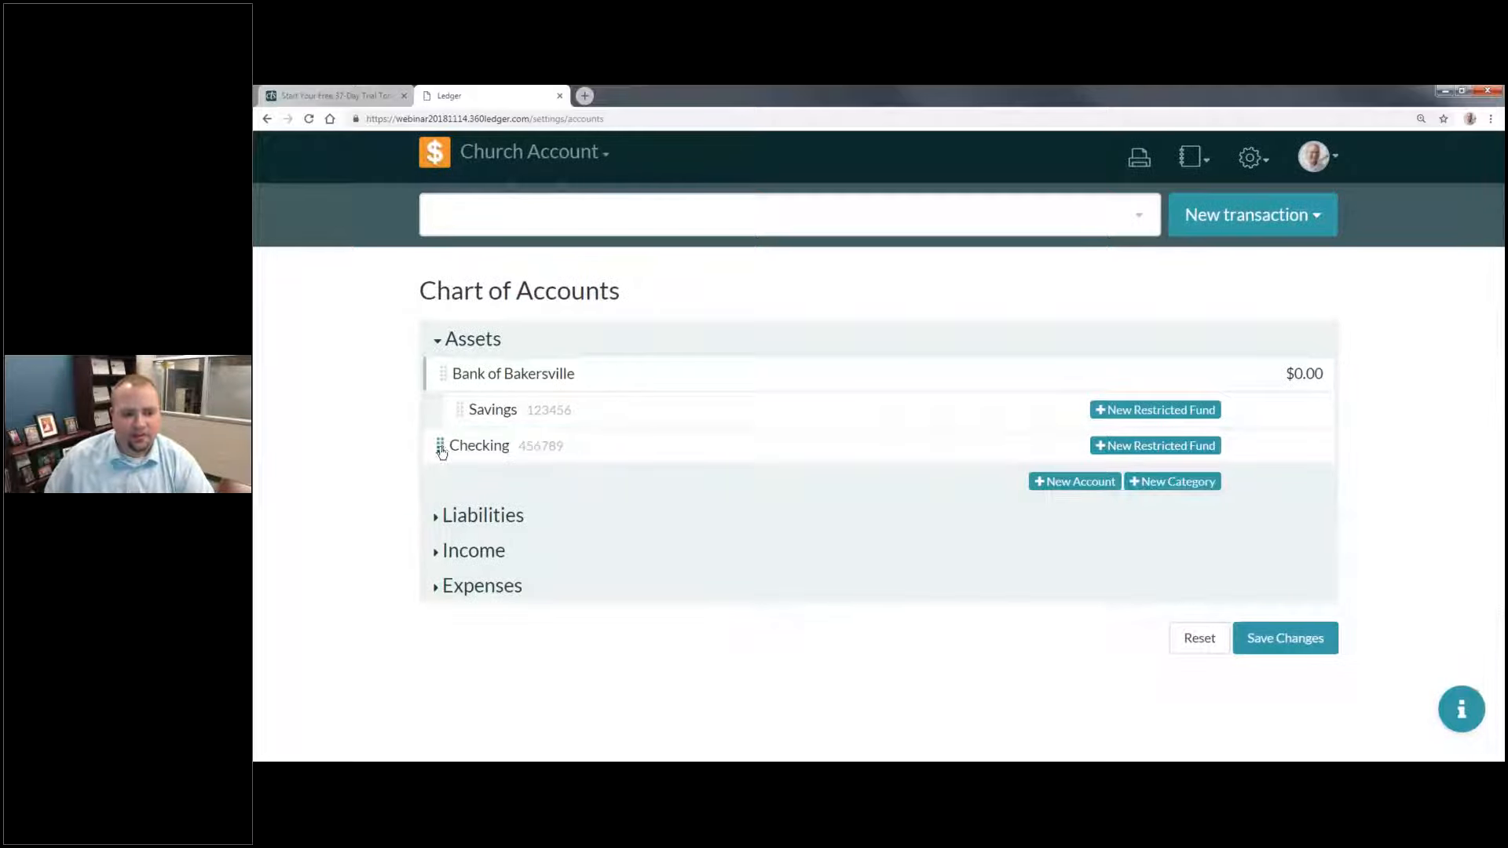
# Step: Nest the Checking account under Bank of Bakersville, and save and confirm the chart of accounts changes
pyautogui.moveTo(512, 454)
pyautogui.mouseDown()
pyautogui.moveTo(581, 449)
pyautogui.moveTo(528, 431)
pyautogui.mouseUp()
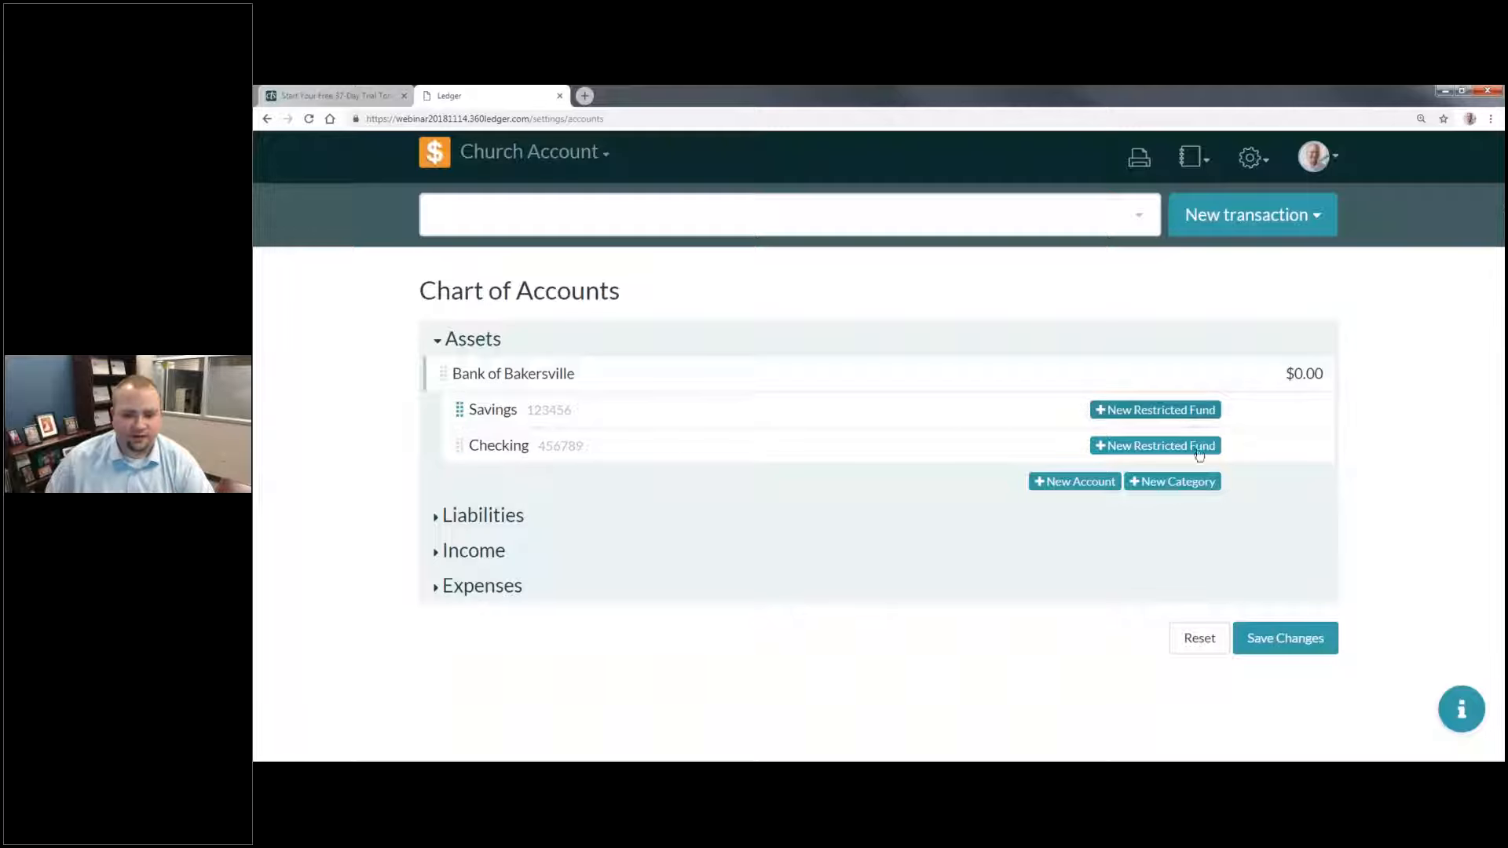
pyautogui.click(1286, 643)
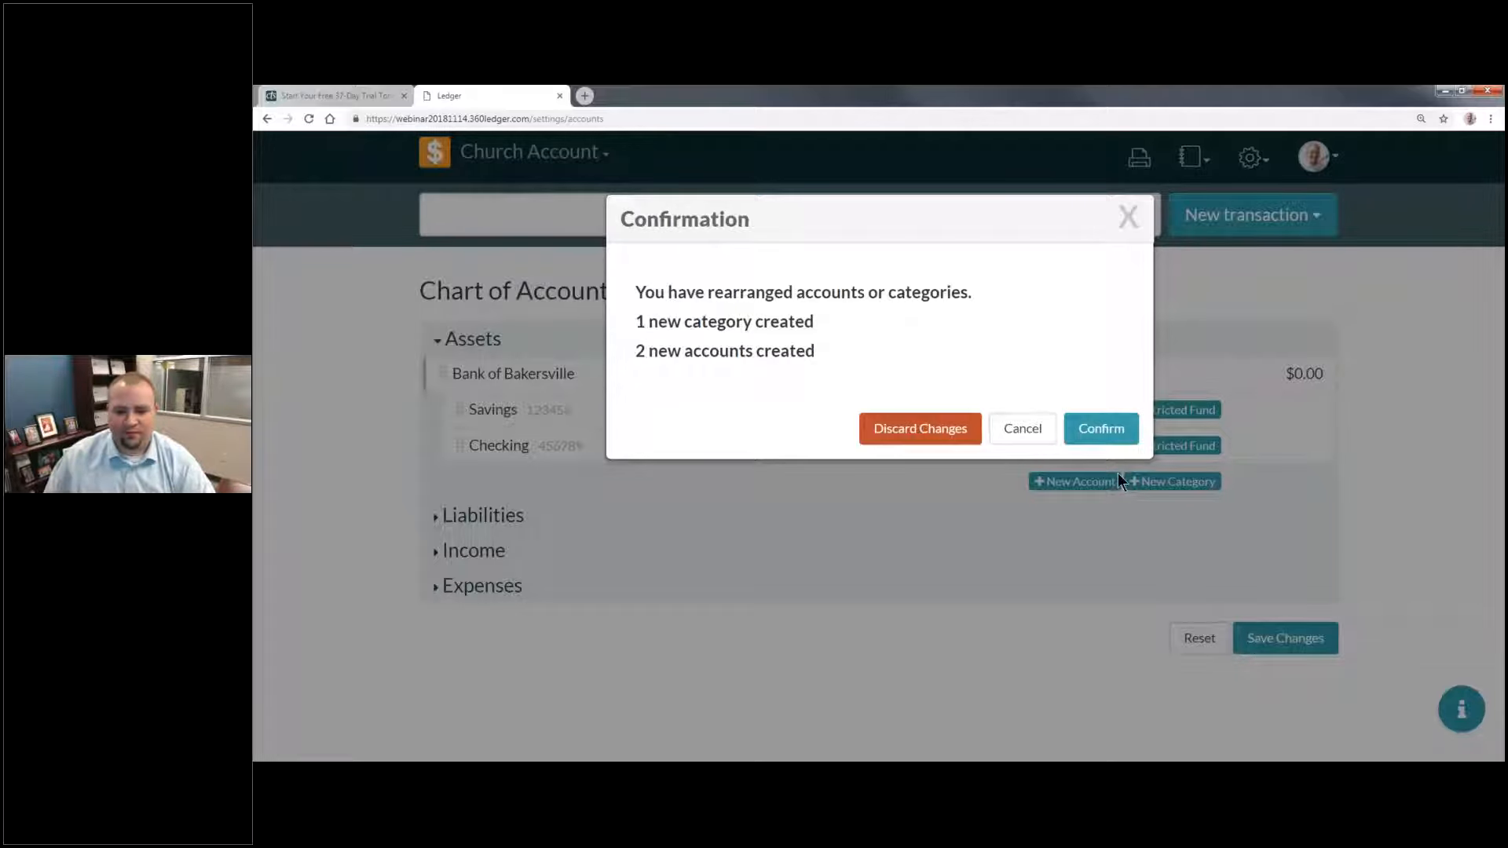
pyautogui.click(1101, 428)
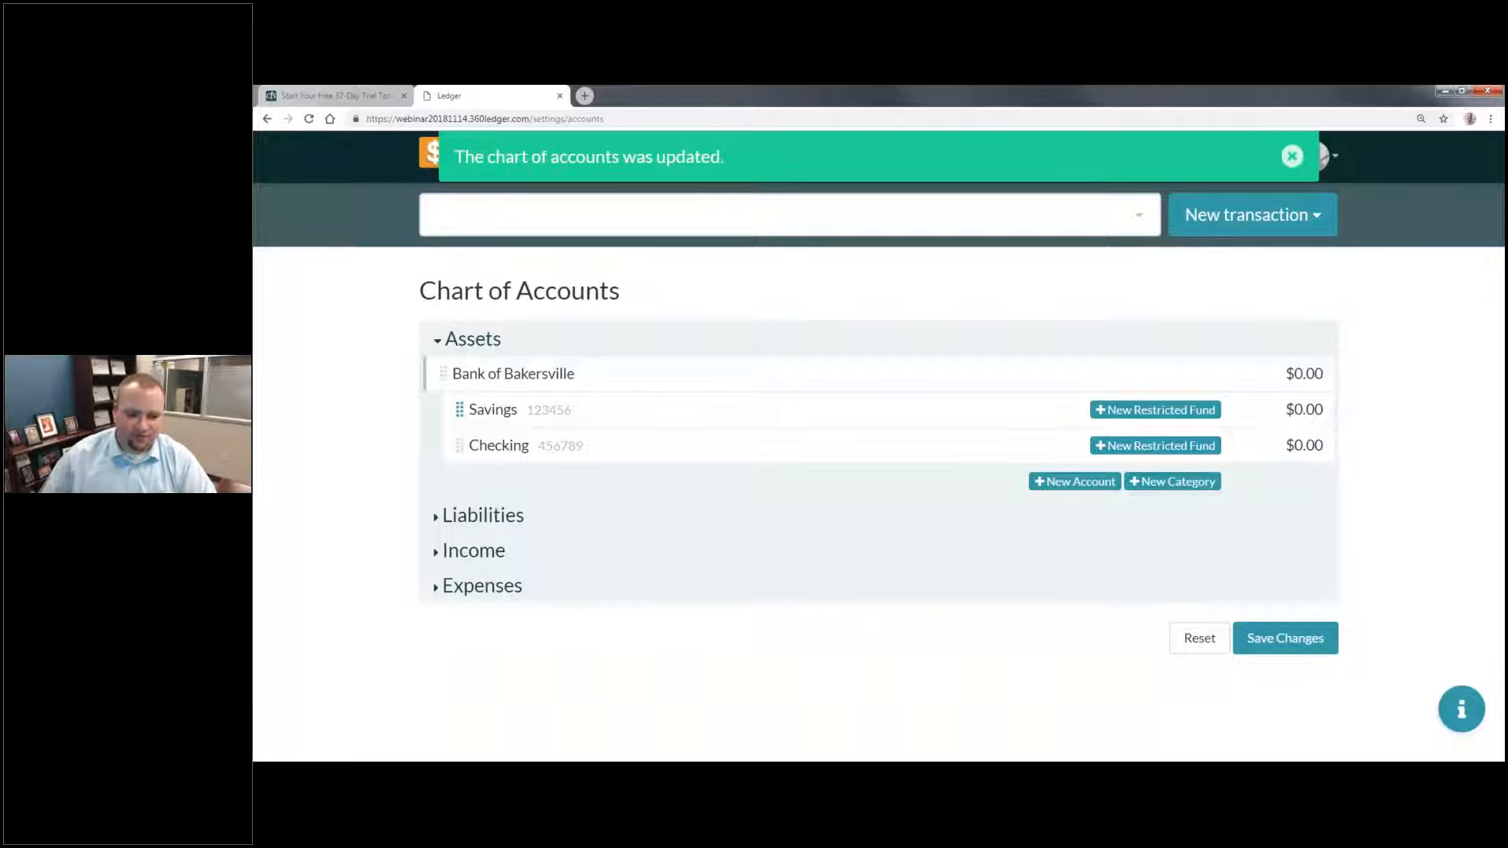
# Step: Add a new category named "US Credit Card" under Liabilities
pyautogui.click(510, 516)
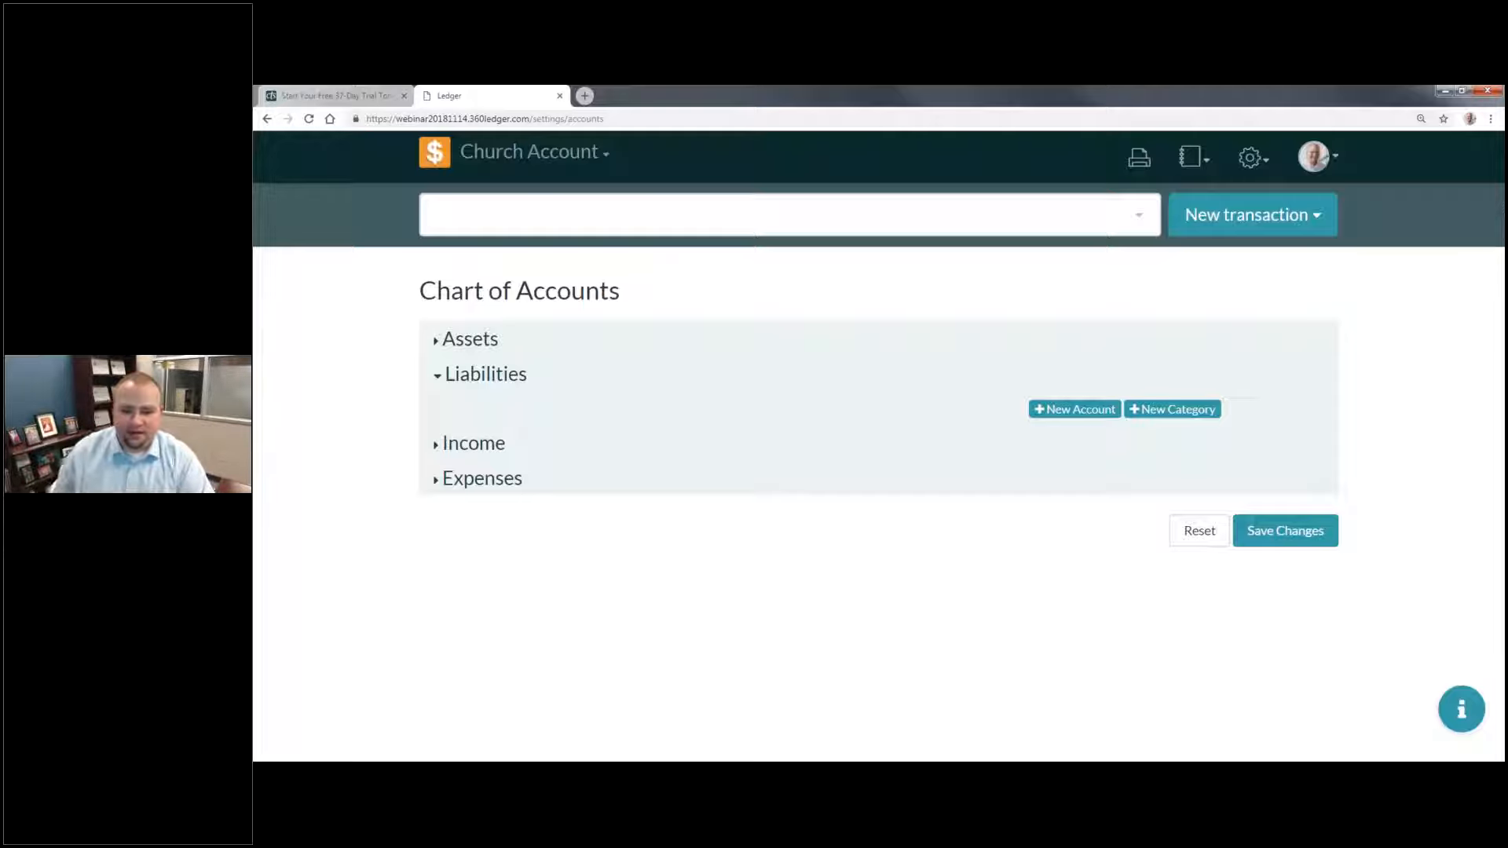
pyautogui.click(1178, 413)
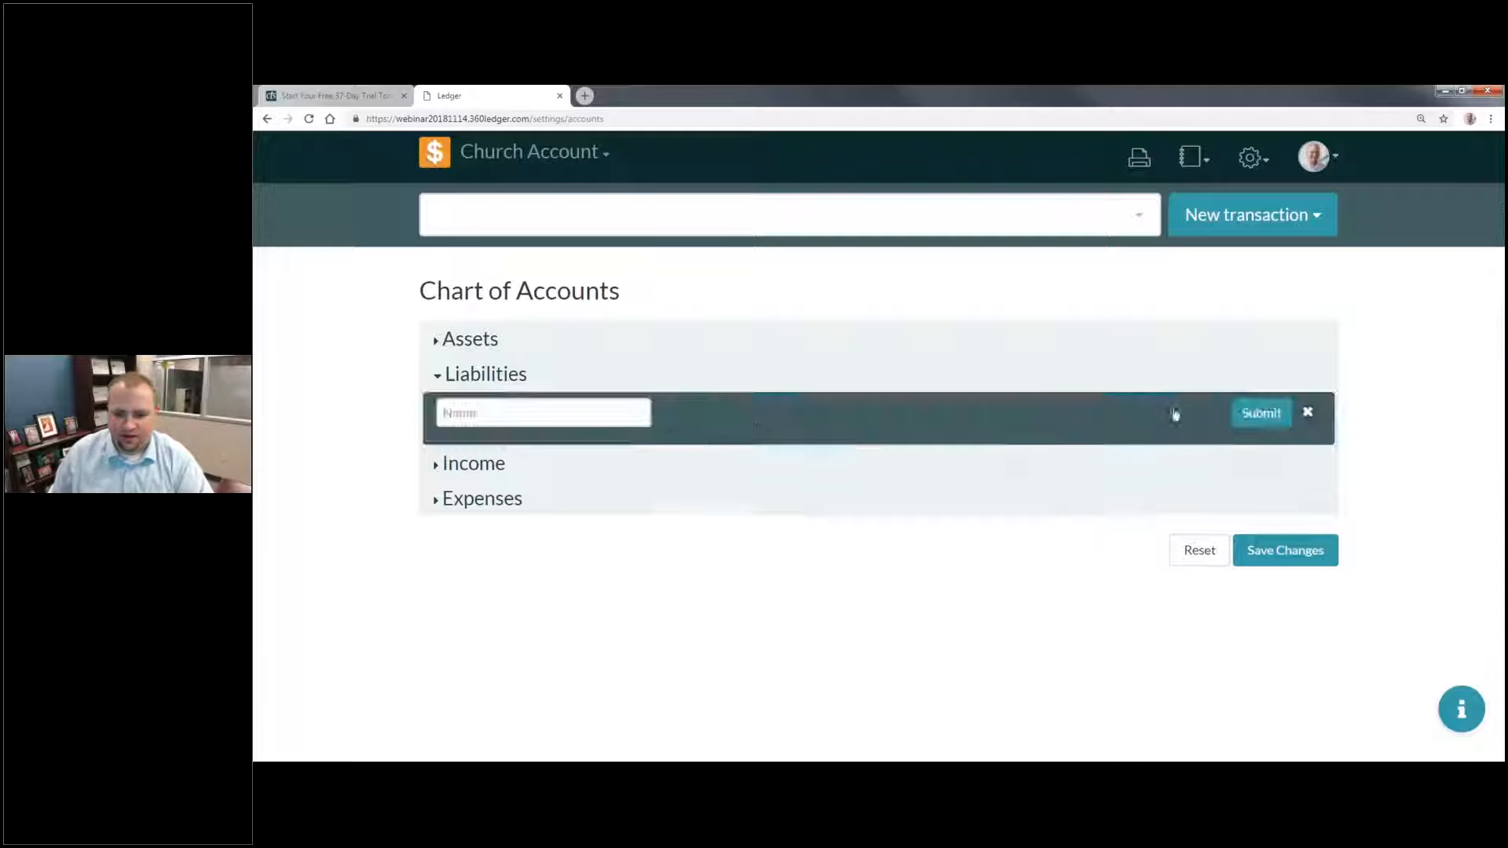
pyautogui.click(645, 422)
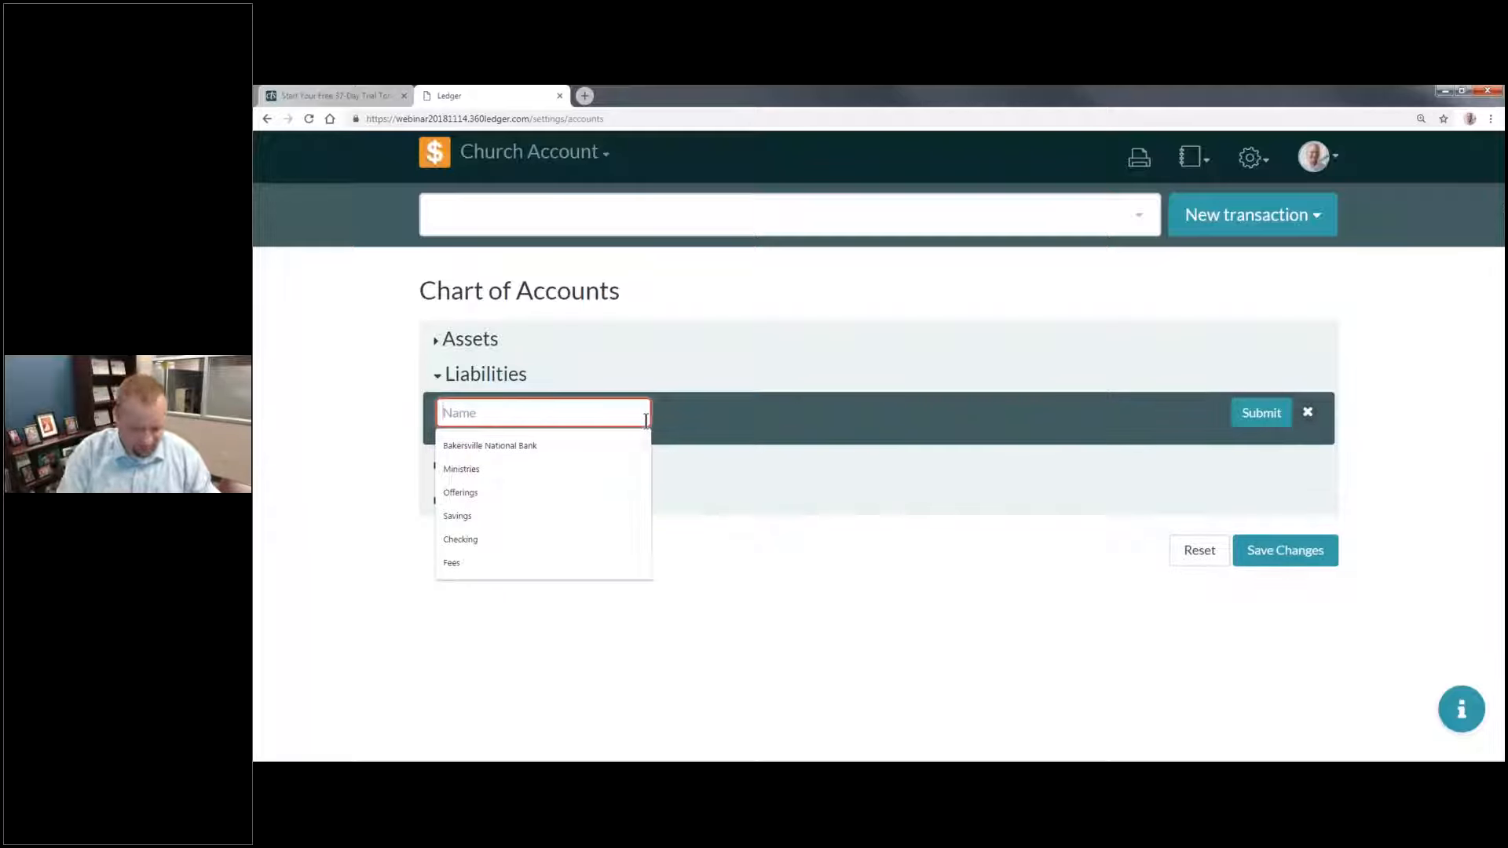
pyautogui.write('U')
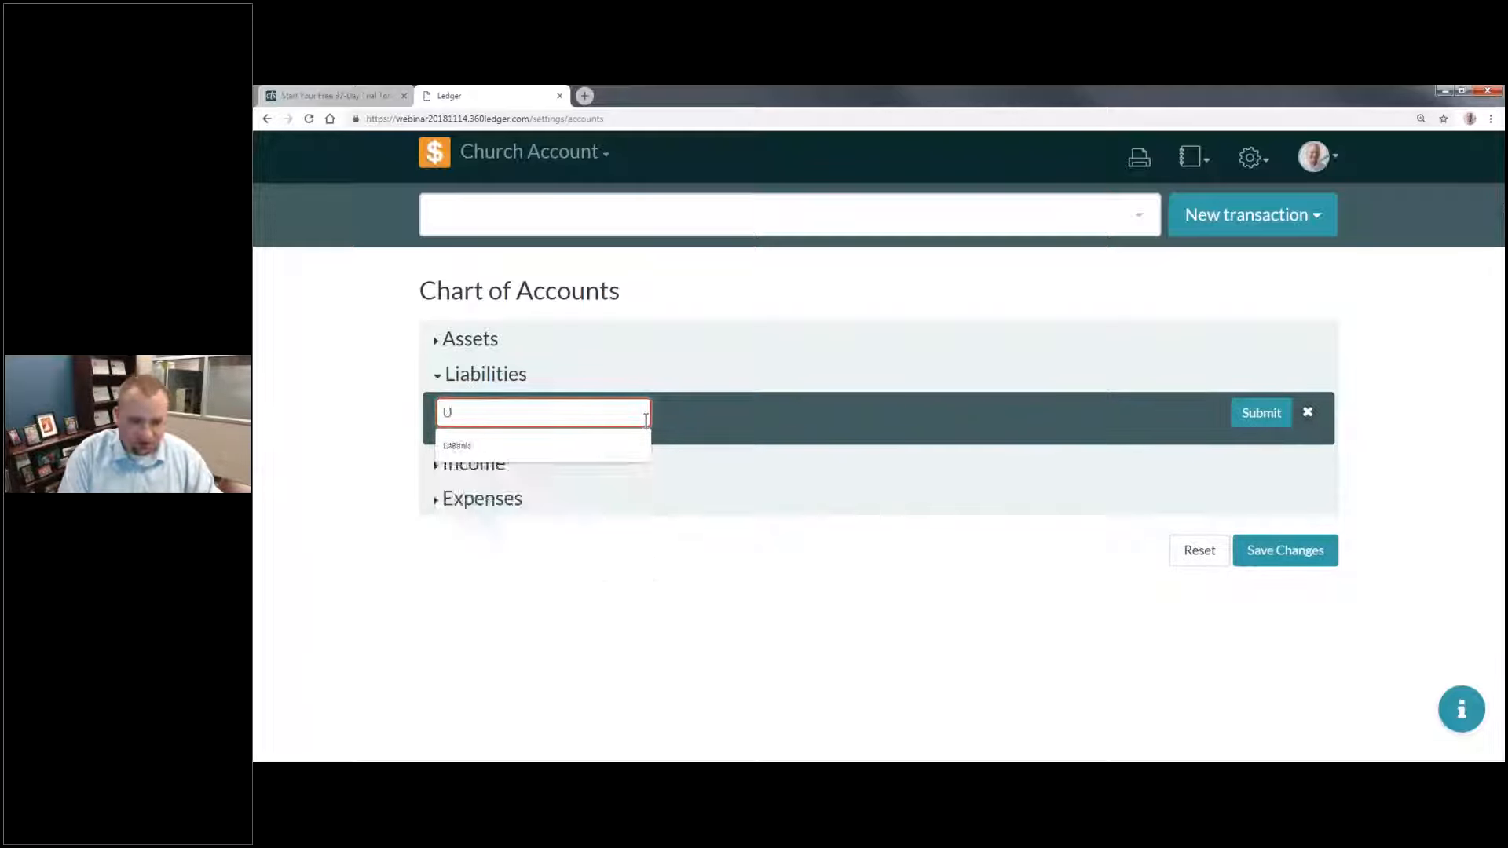
pyautogui.write('S Credit Card')
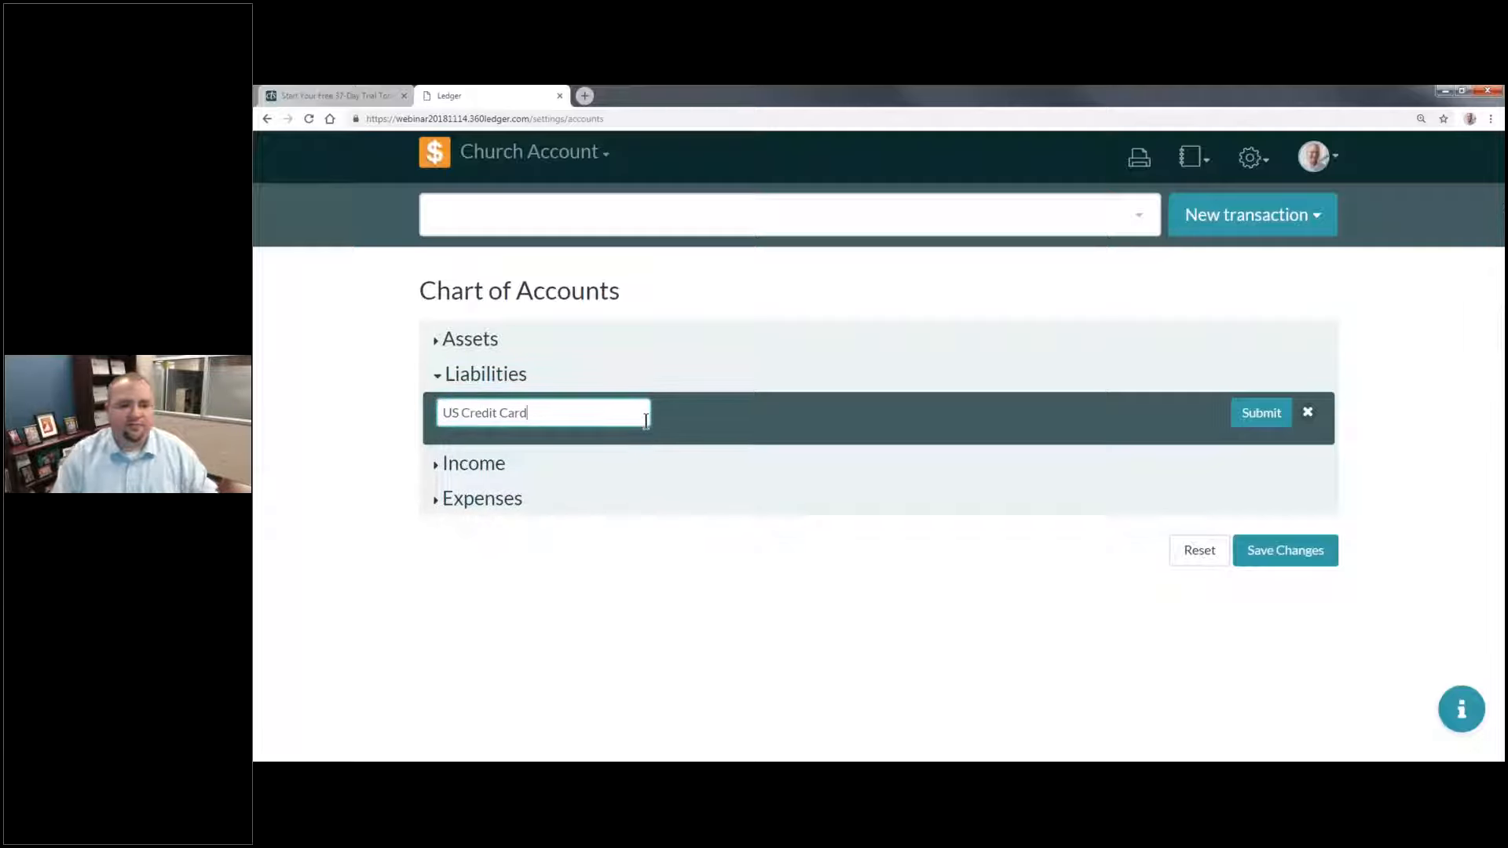
pyautogui.press('Return')
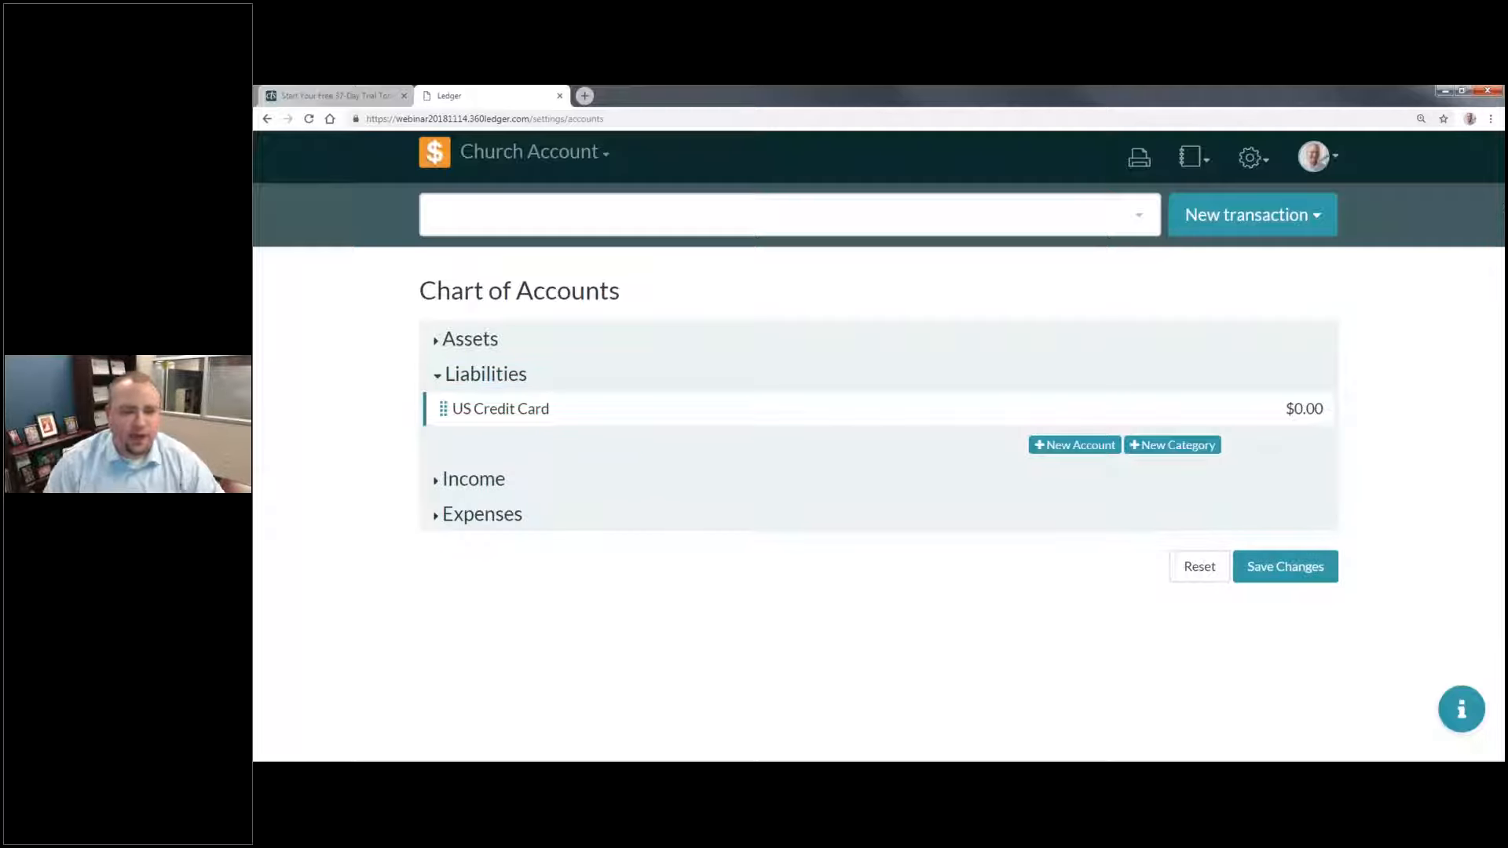
# Step: Add a liability account named "Church Credit Card" with no account number and an initial balance of 0
pyautogui.click(1056, 445)
pyautogui.click(505, 456)
pyautogui.write('C')
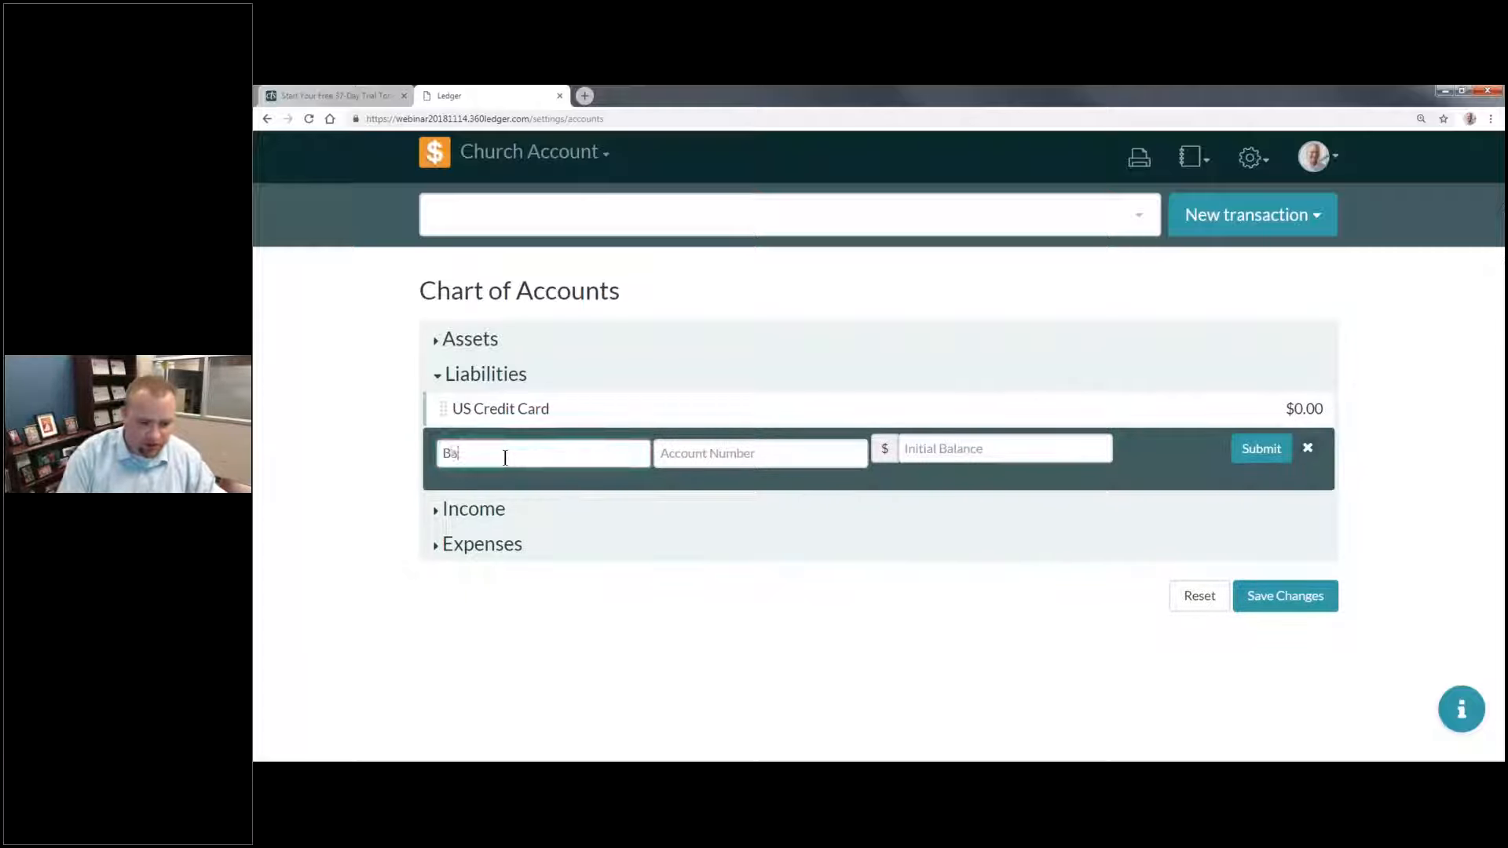
pyautogui.write('hurch Credit ')
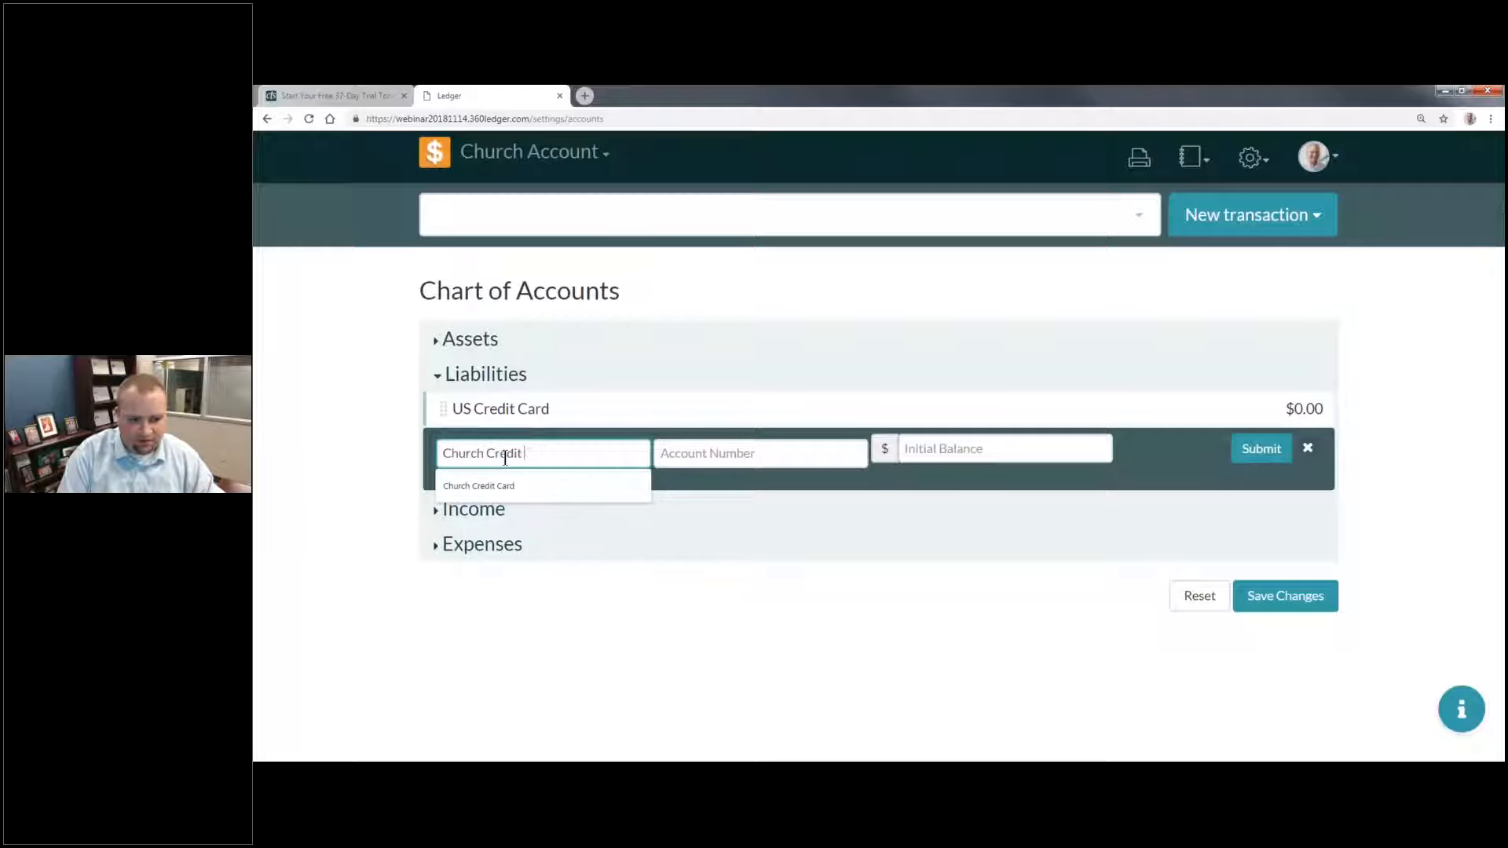
pyautogui.write('Card')
pyautogui.press('Tab')
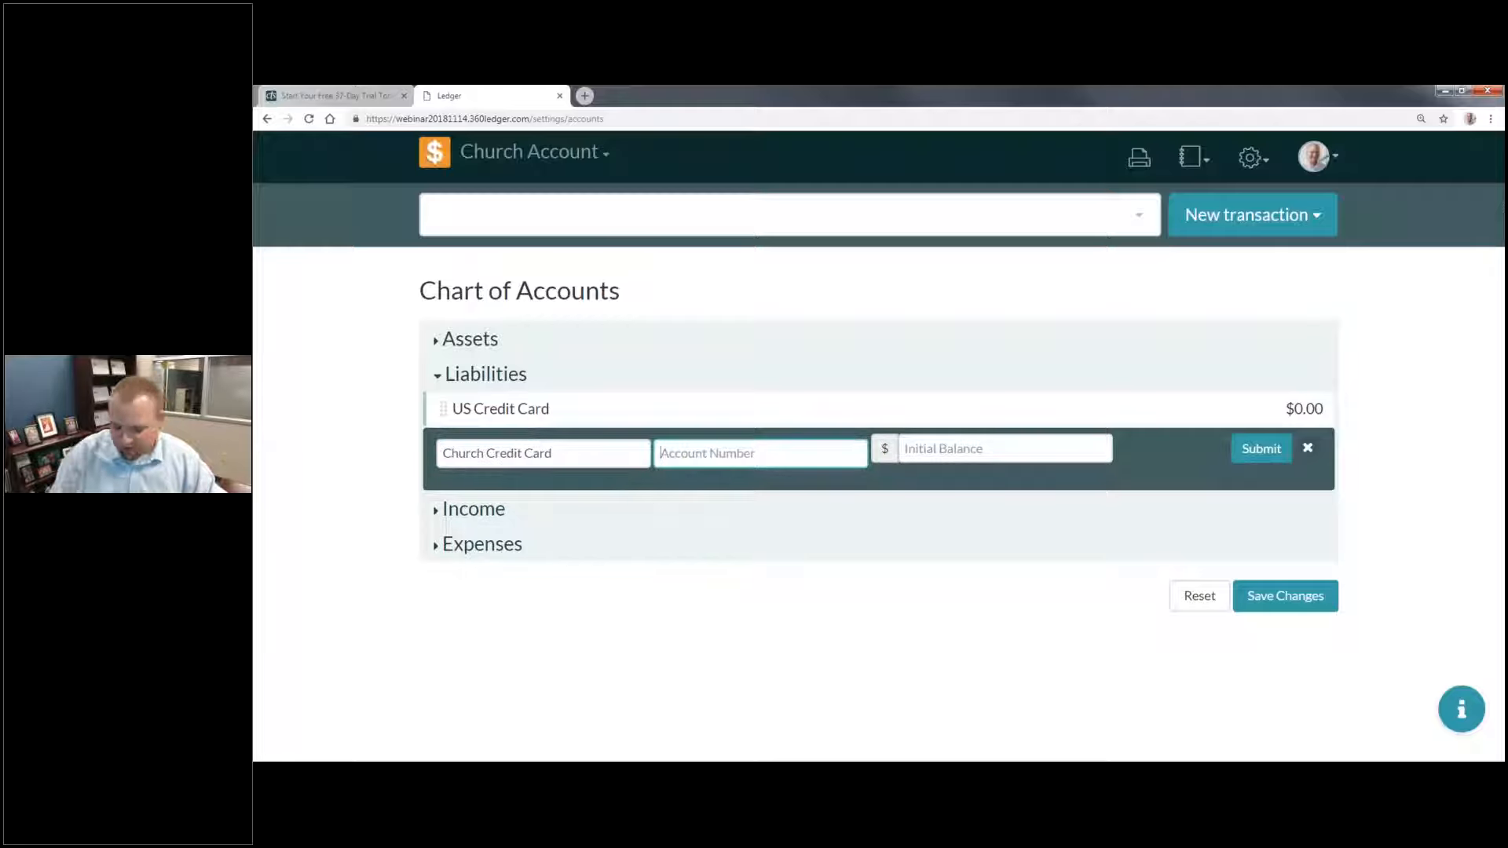
pyautogui.click(993, 449)
pyautogui.write('0')
pyautogui.click(1256, 452)
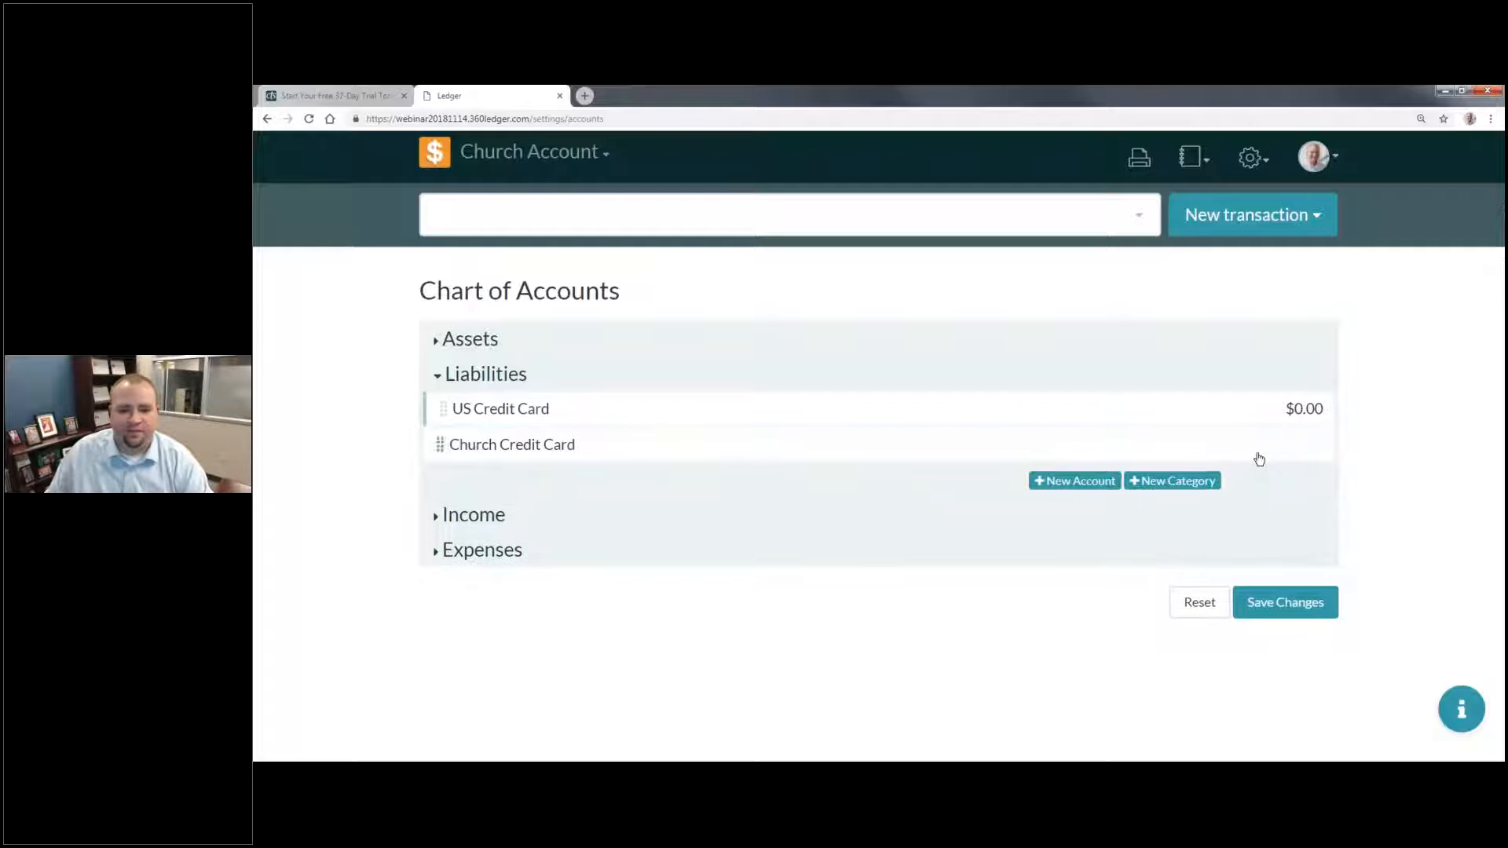
# Step: Add a liability account named "Pastor's Credit Card" with no account number and an initial balance of 0
pyautogui.click(1095, 481)
pyautogui.click(446, 488)
pyautogui.write("Pastor's Credit Card")
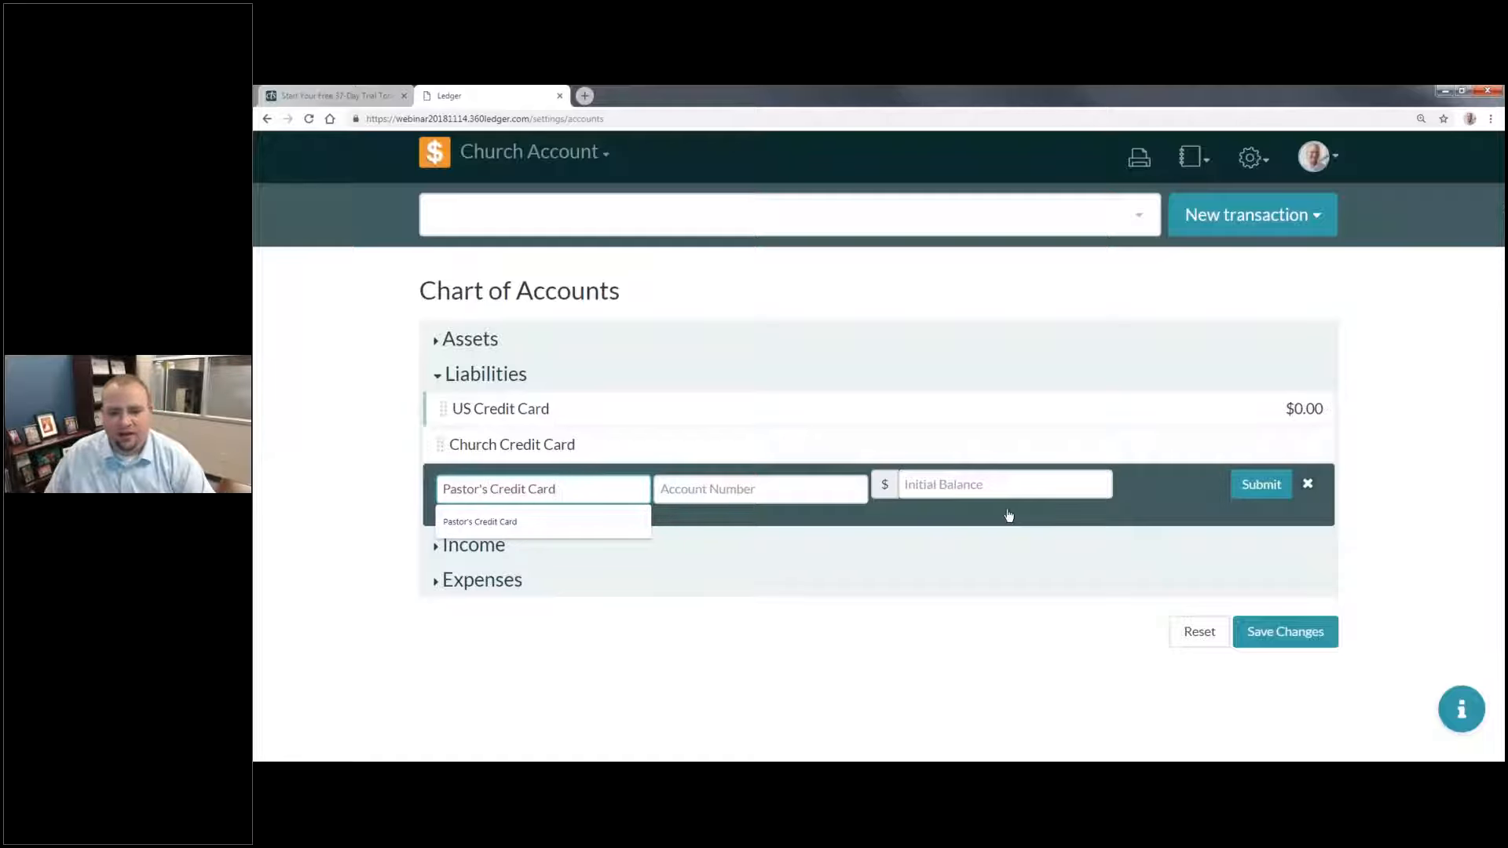
pyautogui.click(996, 488)
pyautogui.write('0')
pyautogui.click(1262, 485)
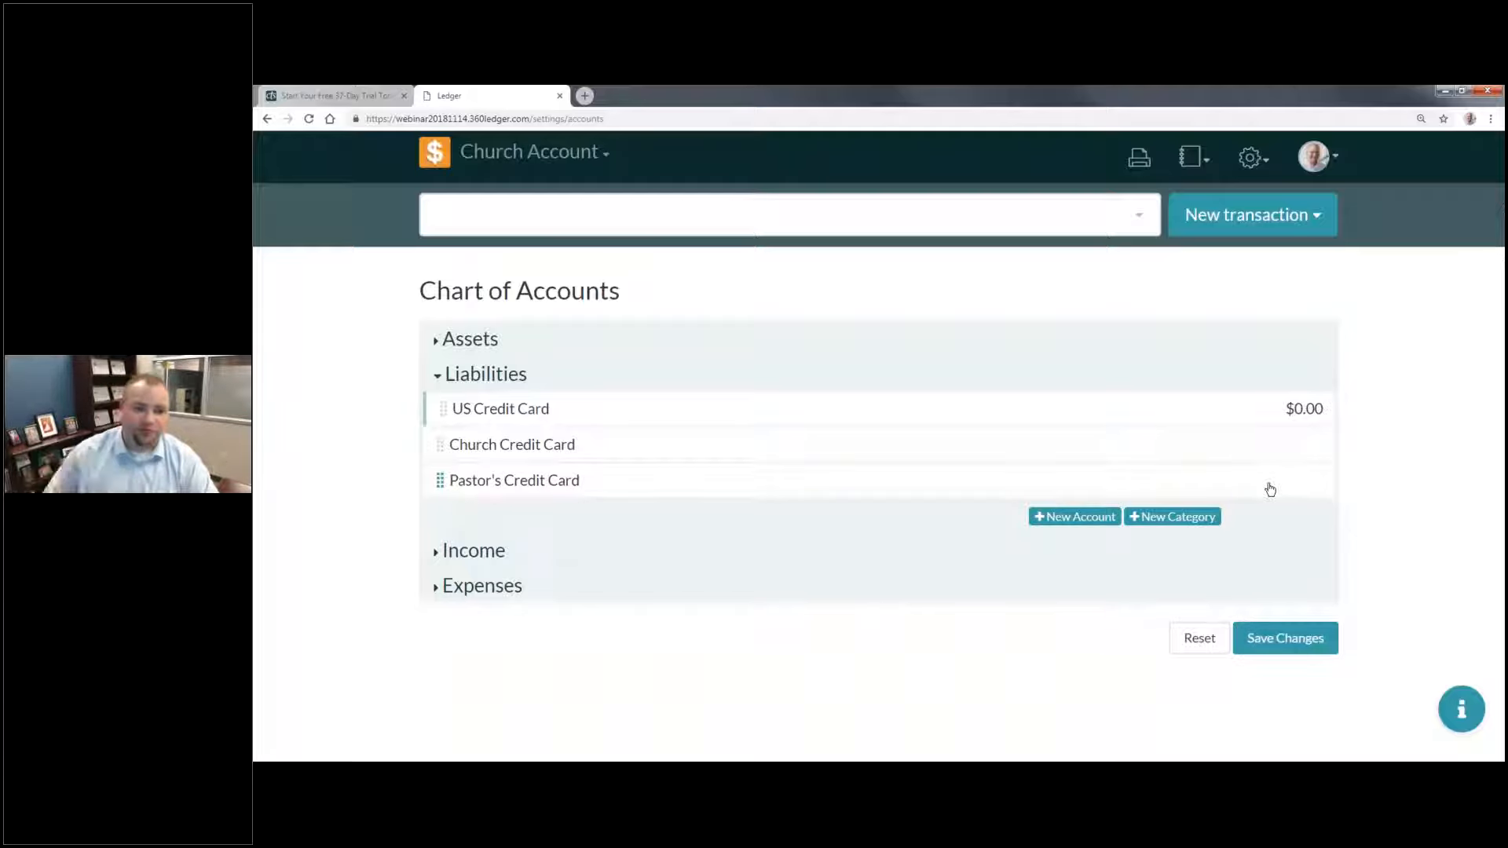
# Step: Nest the Church and Pastor's Credit Card accounts under US Credit Card, and save and confirm the changes
pyautogui.moveTo(436, 446); pyautogui.dragTo(668, 439)
pyautogui.moveTo(620, 487); pyautogui.dragTo(677, 481)
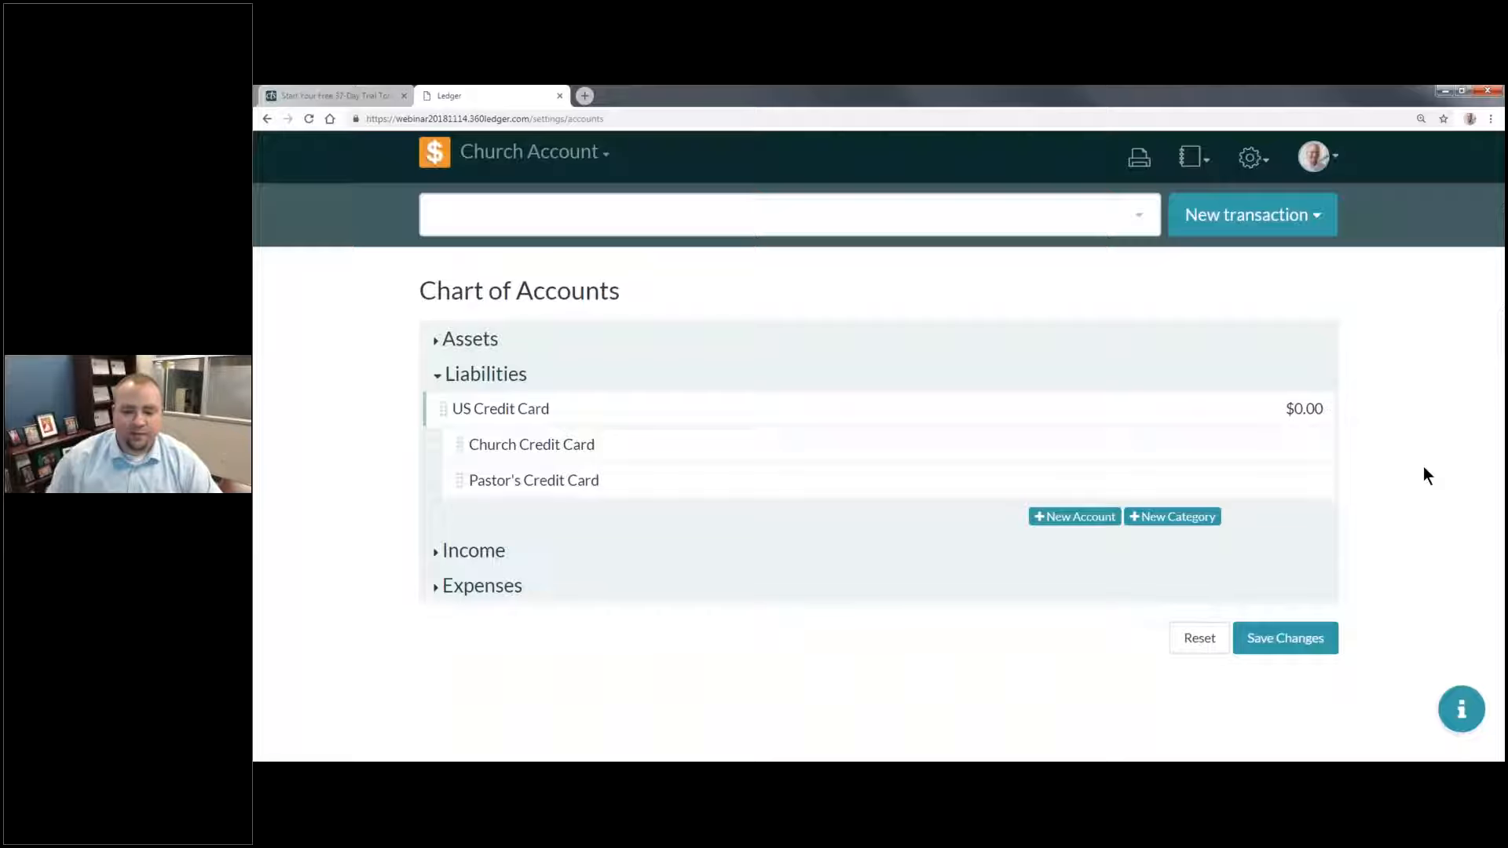
pyautogui.click(1285, 638)
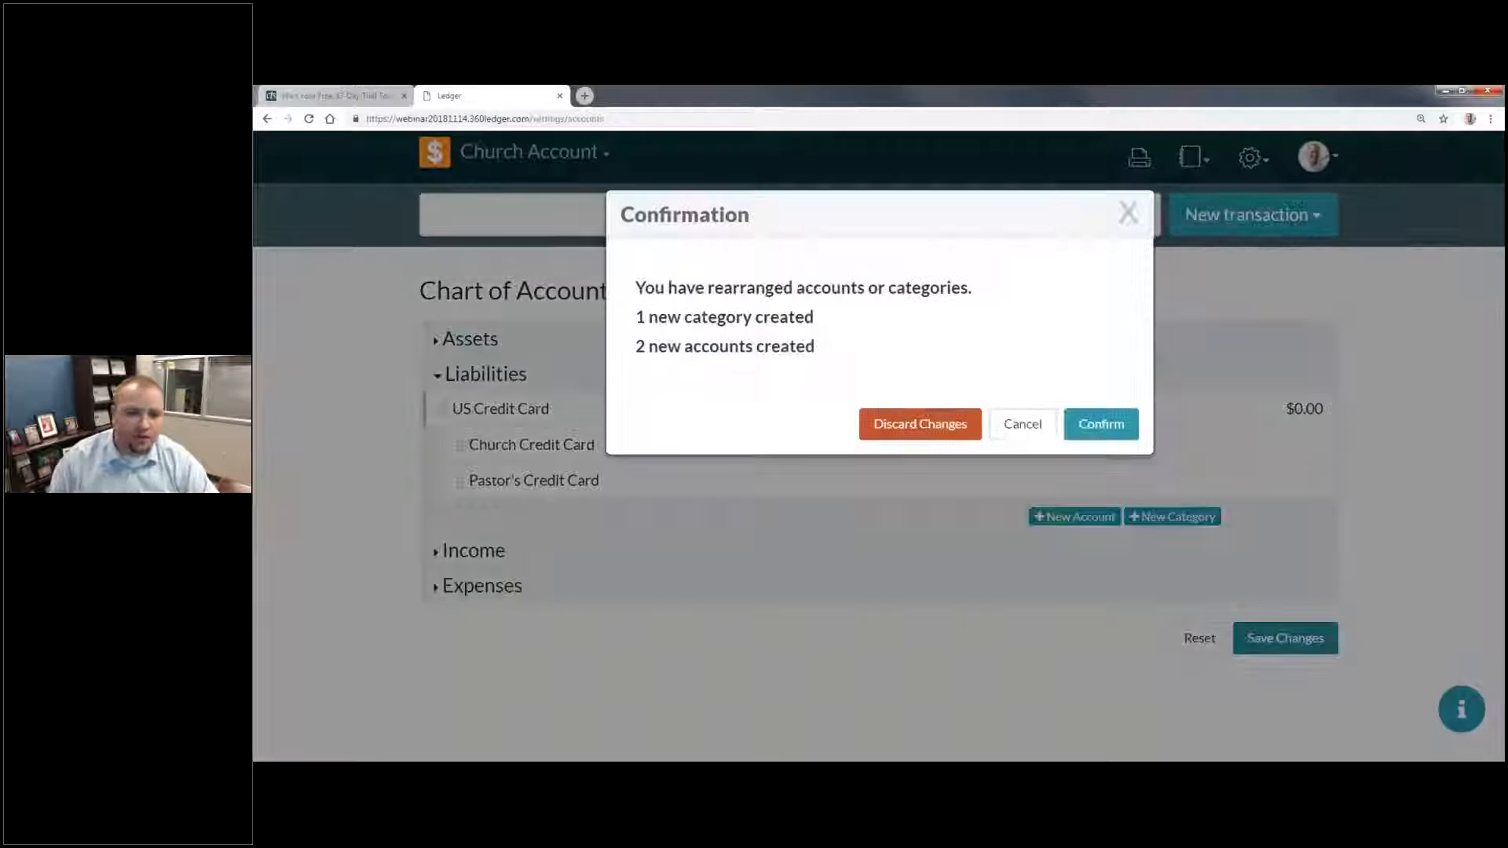
pyautogui.click(1096, 430)
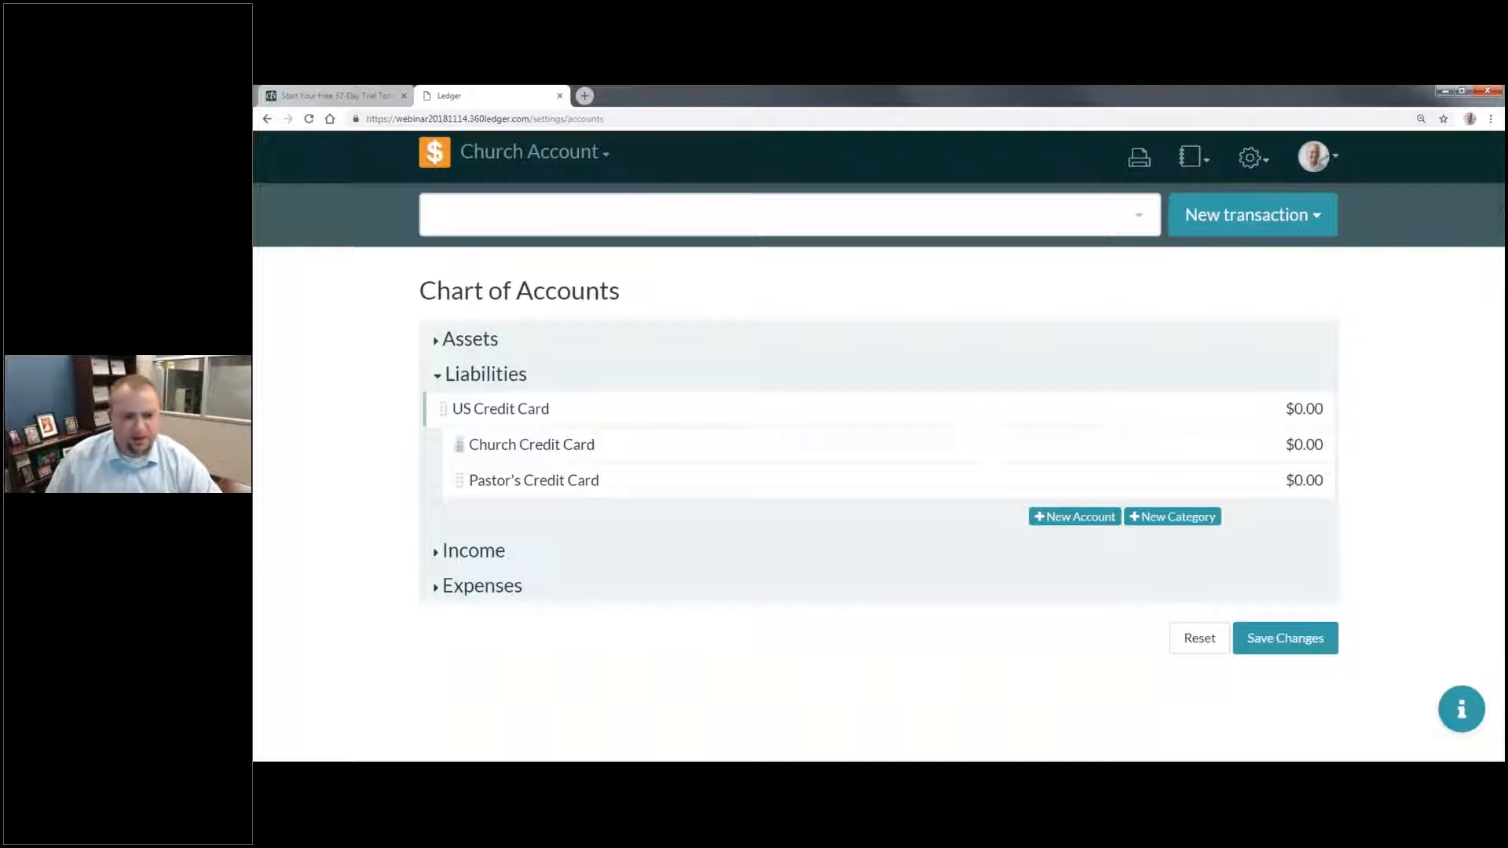
# Step: Add a new category named "Offerings" under Income
pyautogui.click(532, 554)
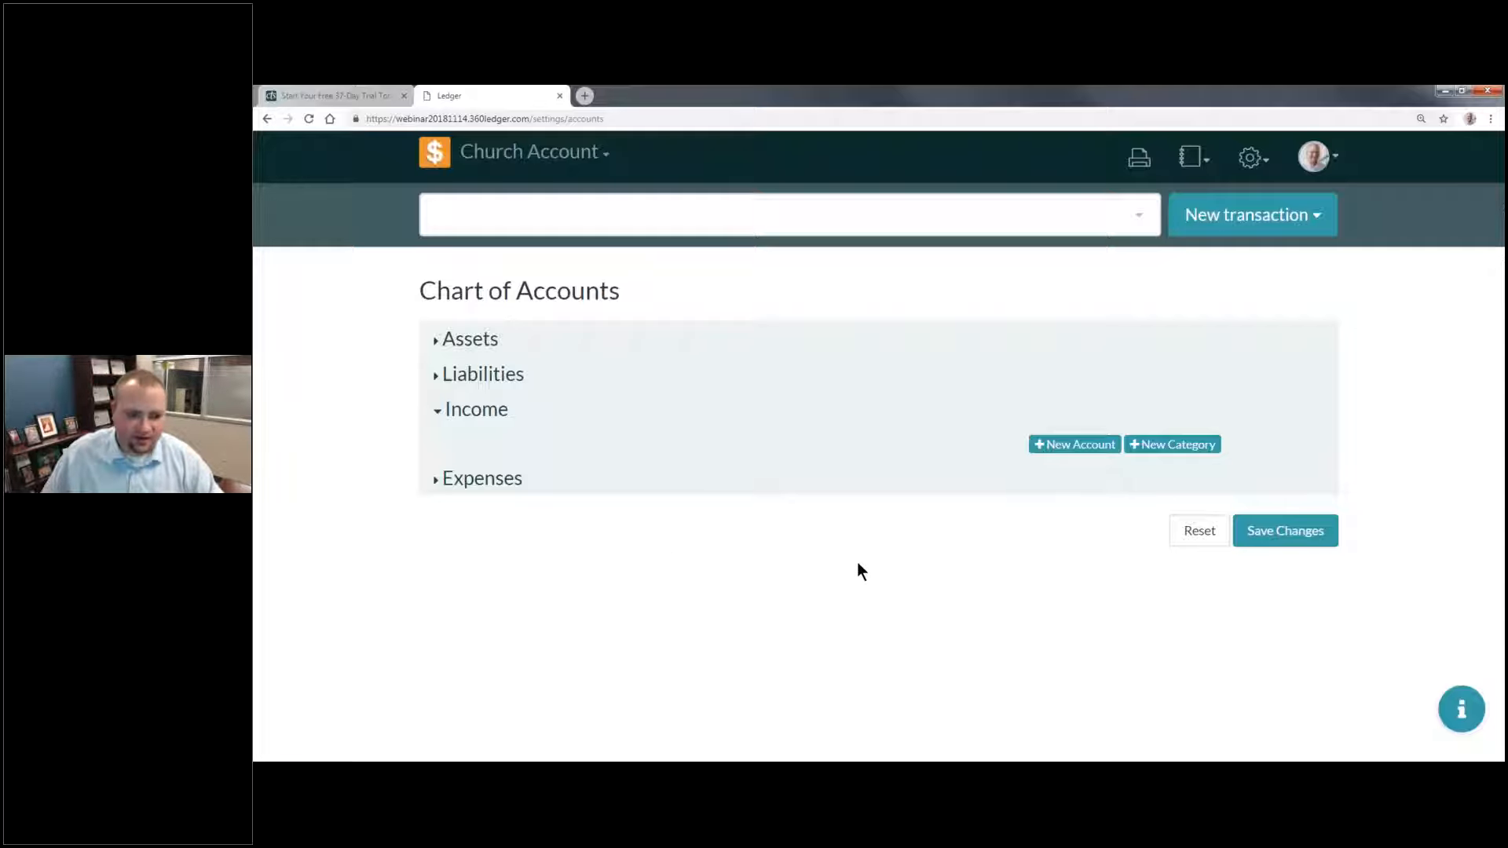
pyautogui.click(1186, 446)
pyautogui.click(468, 438)
pyautogui.write('O')
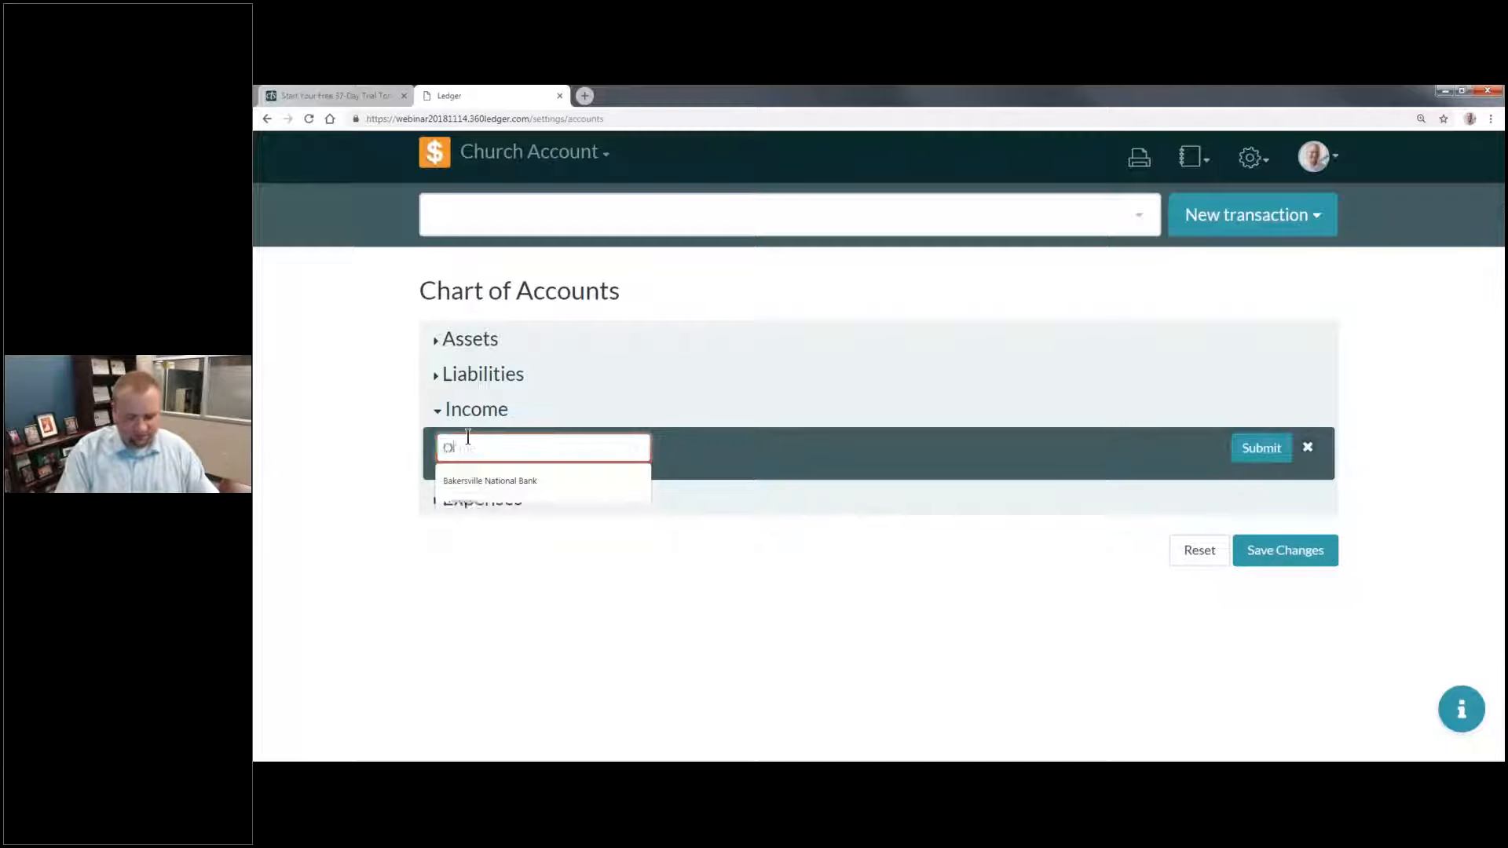
pyautogui.write('fferings')
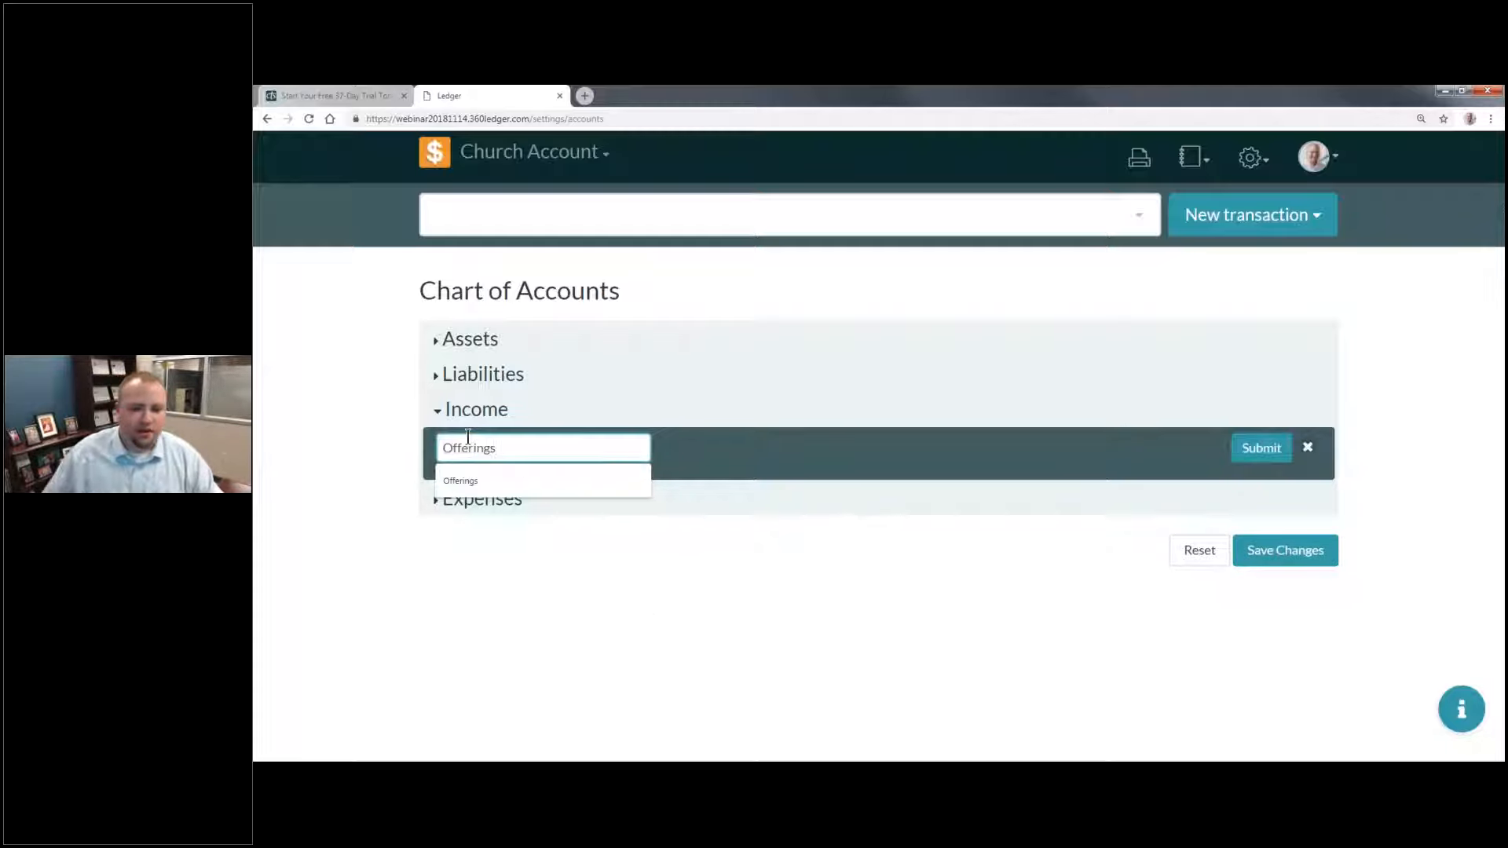
pyautogui.press('Return')
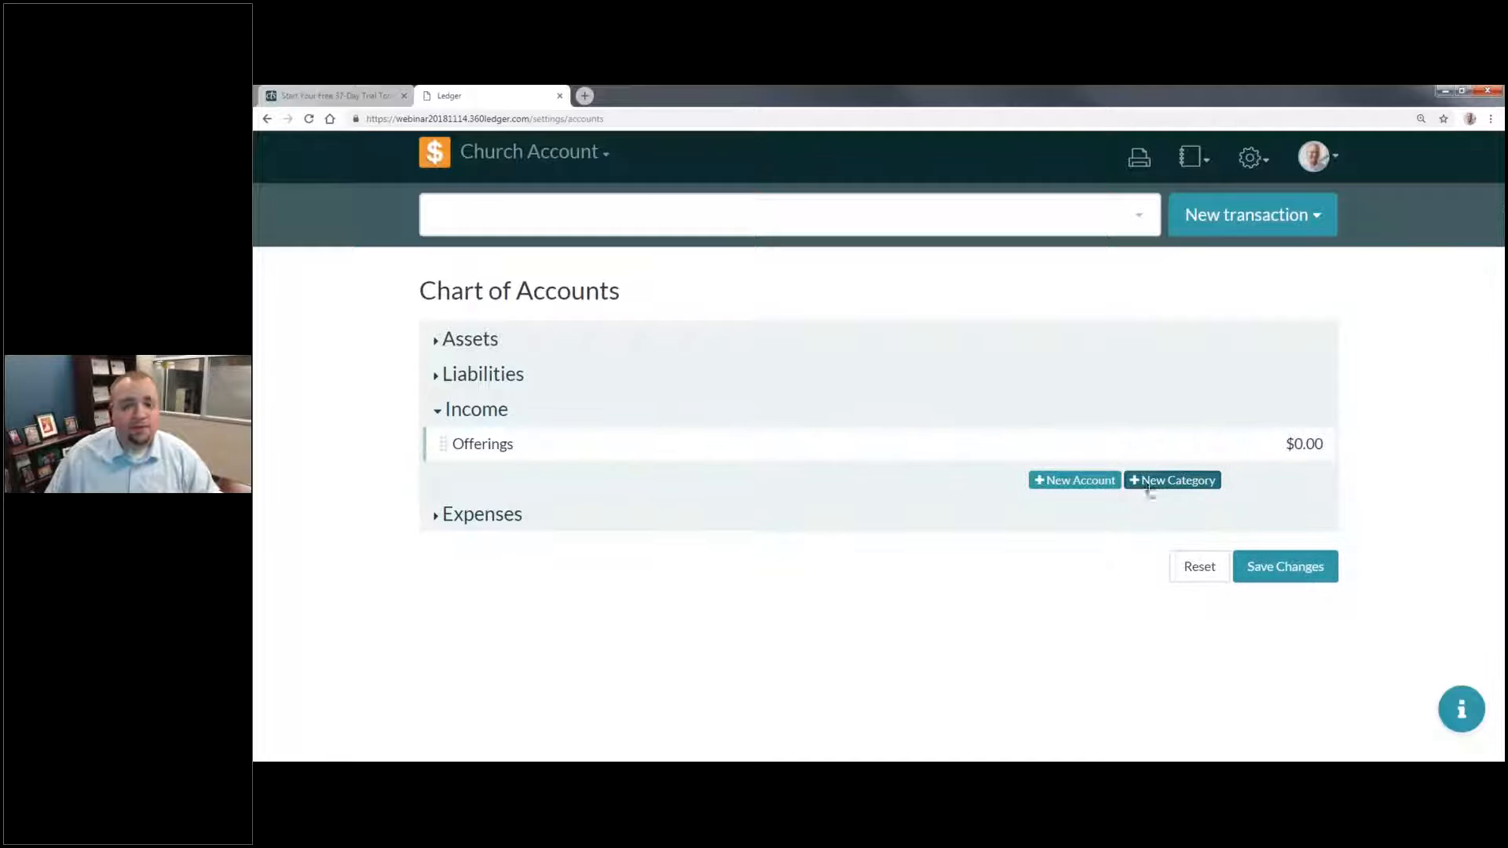
# Step: Add a second Income category named "Revenue"
pyautogui.click(1148, 483)
pyautogui.click(568, 476)
pyautogui.write('Revenue')
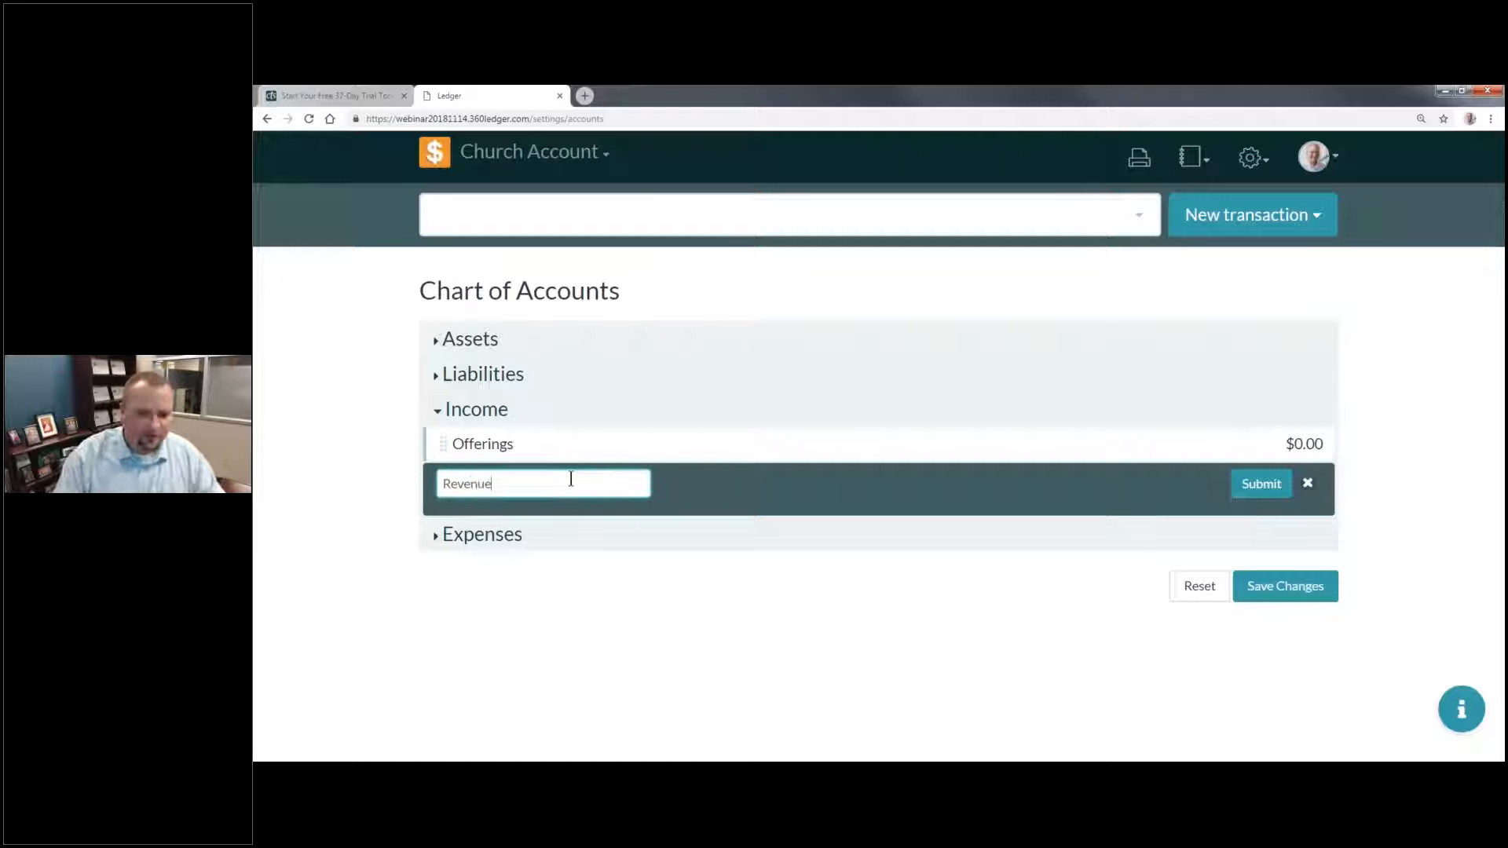
pyautogui.press('Return')
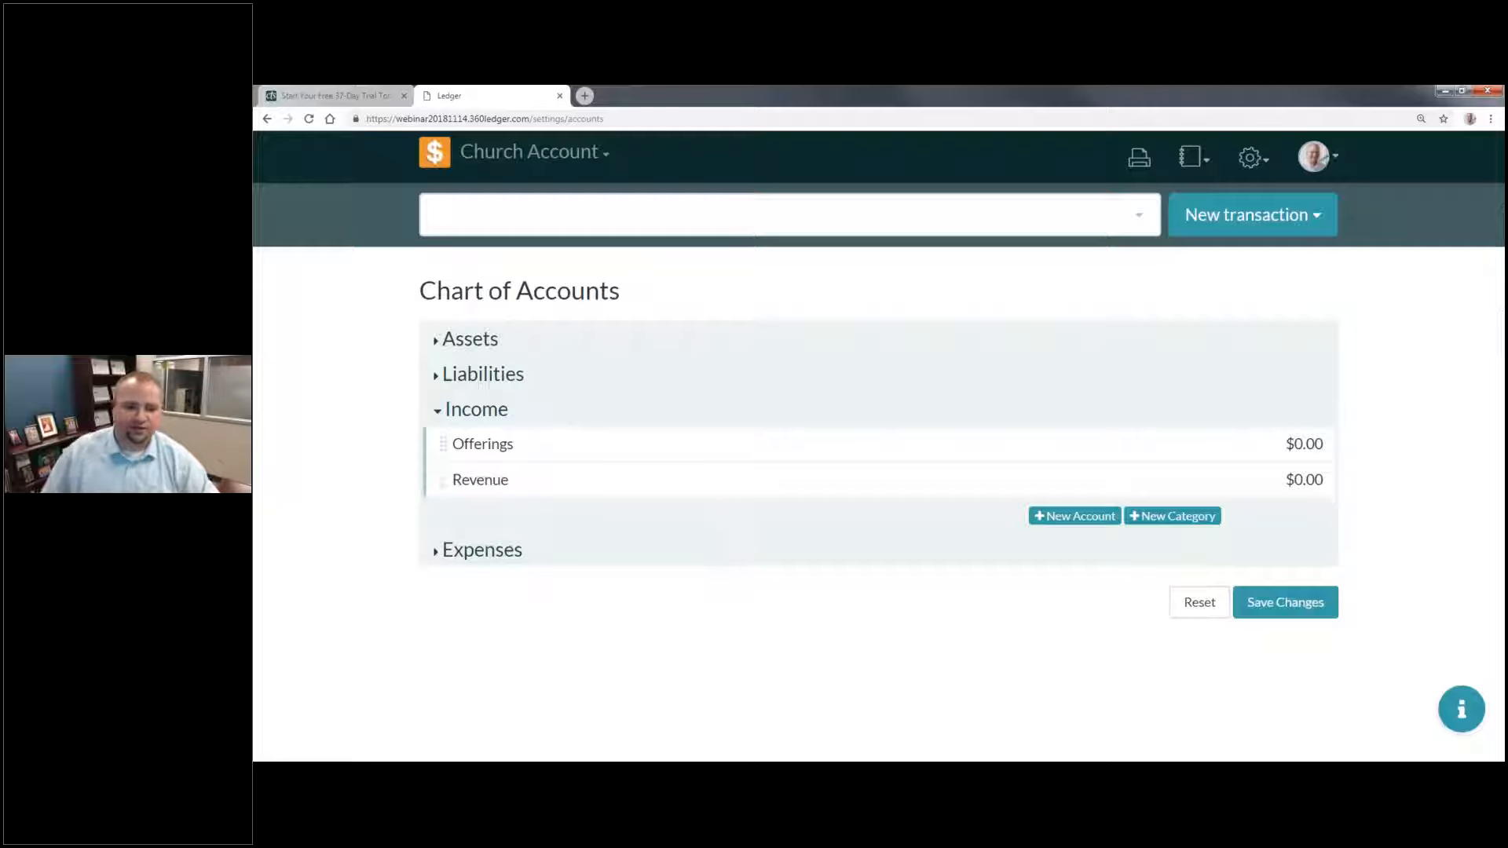
# Step: Add an income account named "General Fund" with no account number and an initial balance of 0
pyautogui.click(1077, 517)
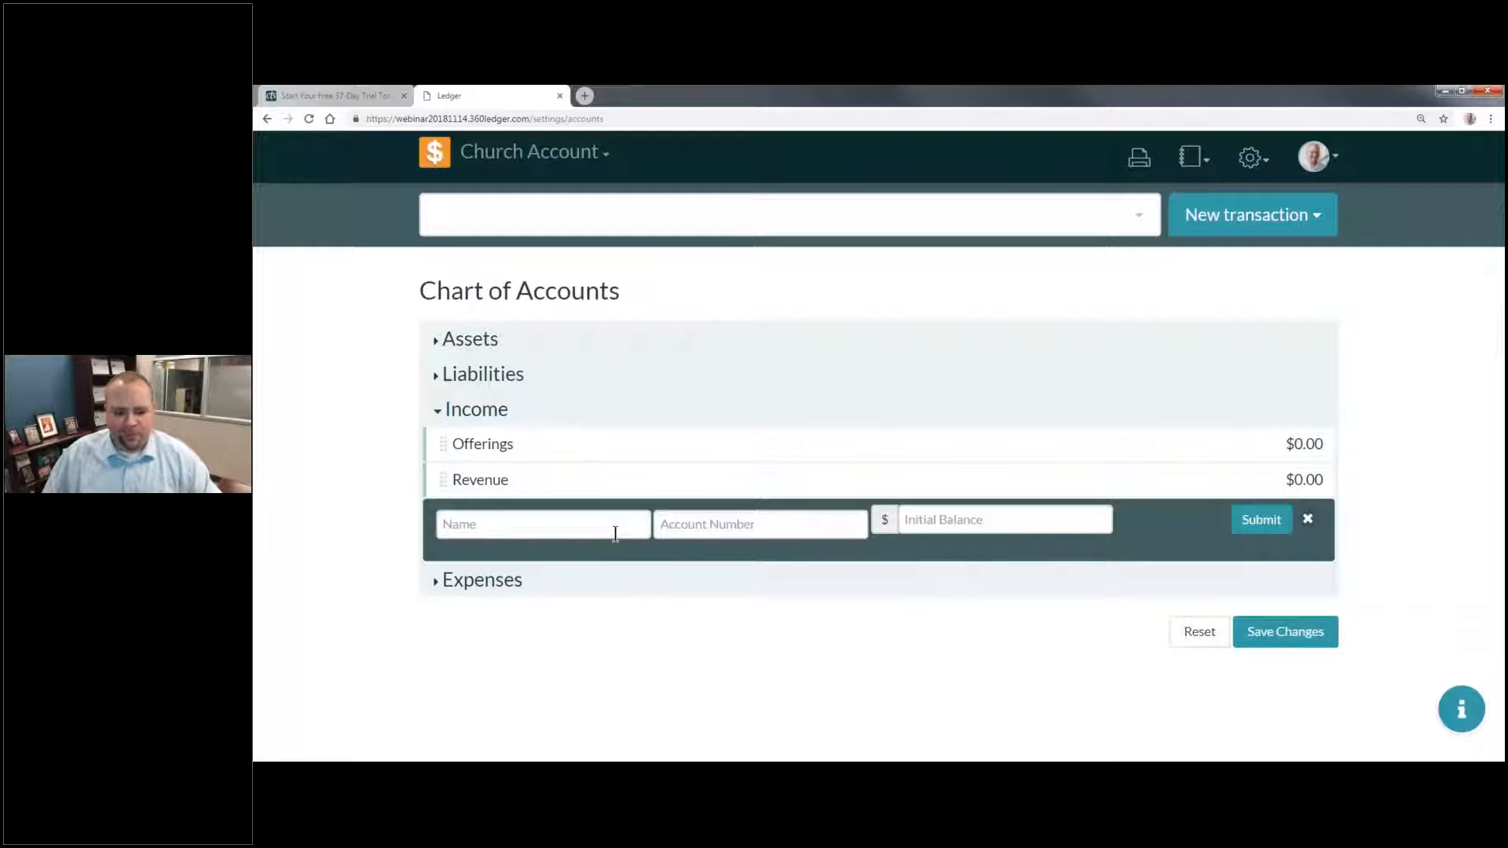
pyautogui.click(615, 534)
pyautogui.write('General Fund')
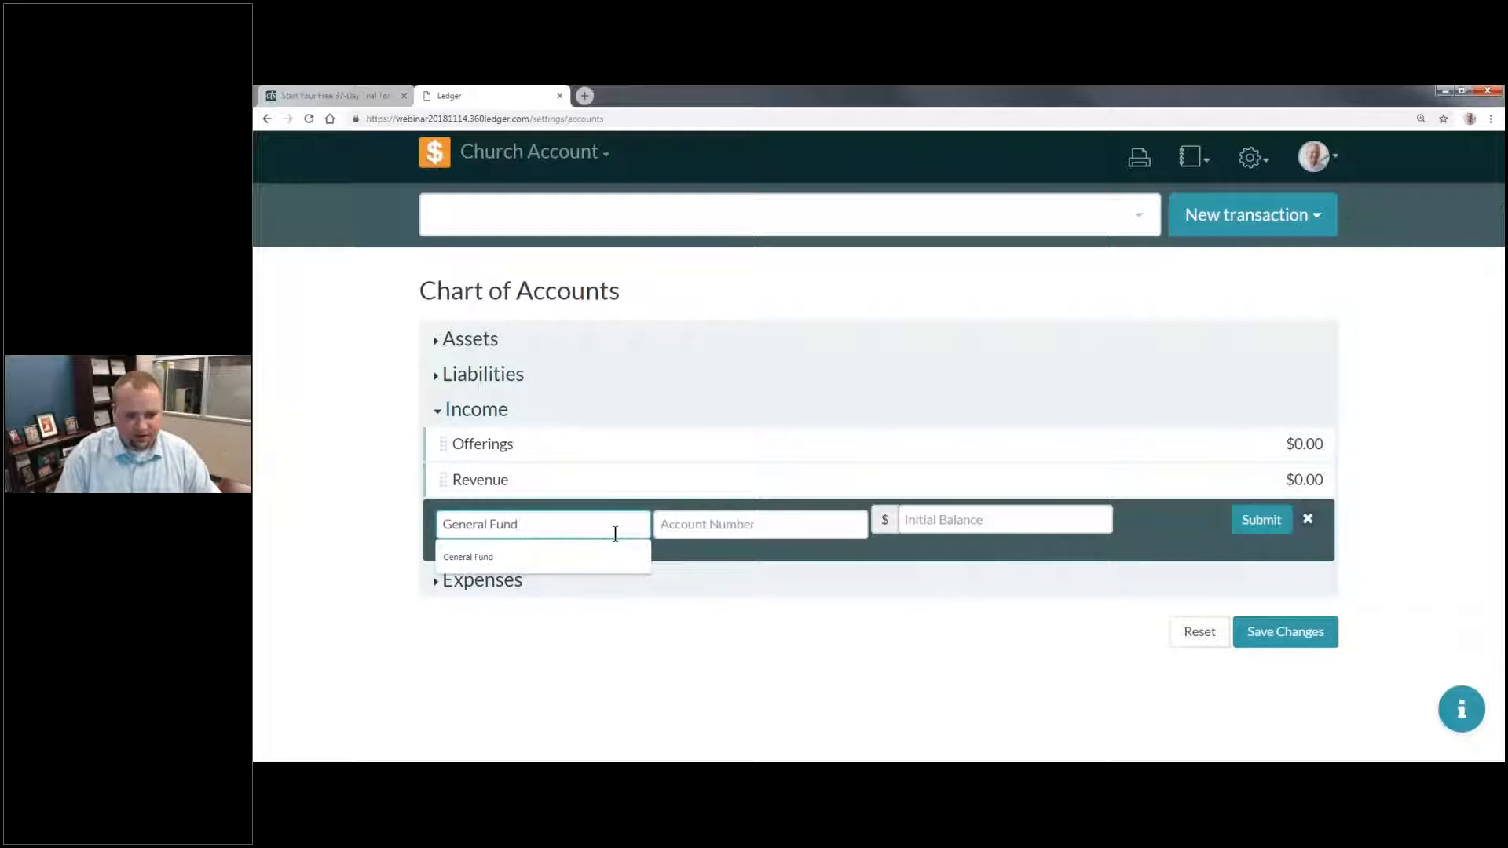
pyautogui.press('Tab')
pyautogui.press('Tab')
pyautogui.write('0')
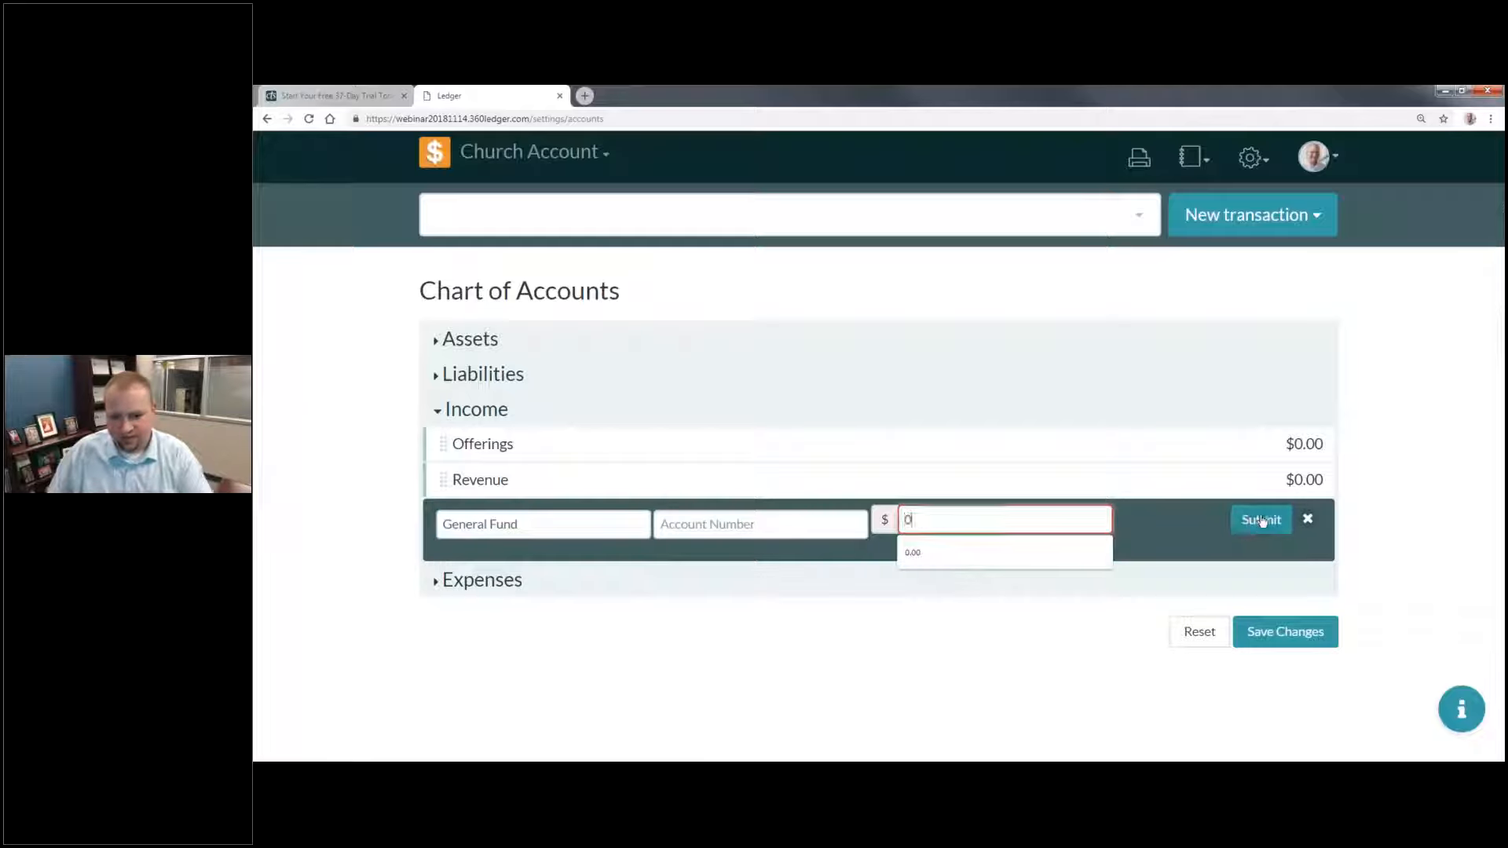
pyautogui.click(1261, 523)
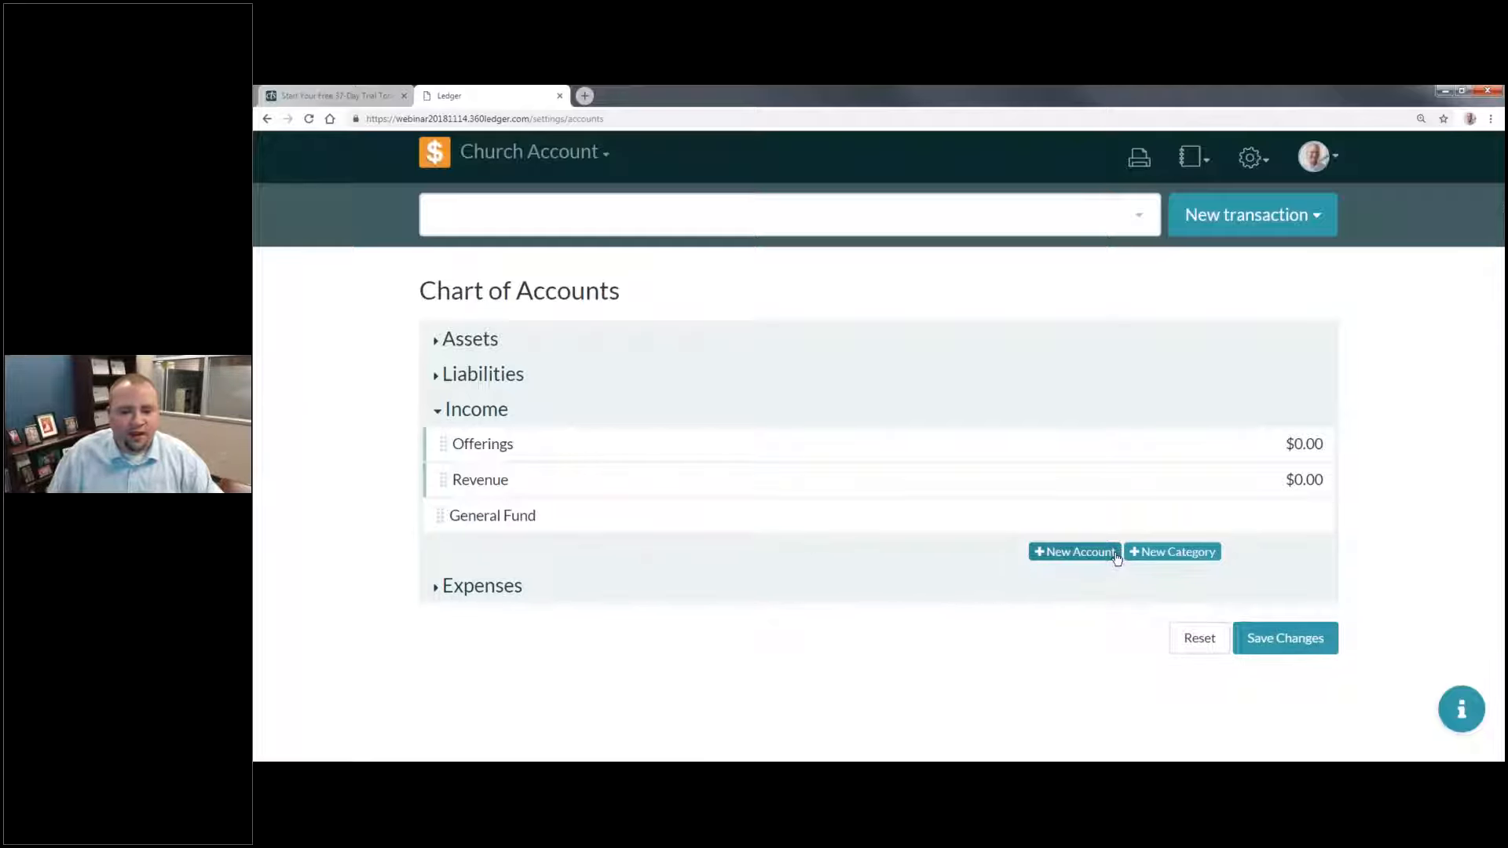
# Step: Add an income account named "Missions" with no account number and an initial balance of 0
pyautogui.click(1082, 553)
pyautogui.click(521, 561)
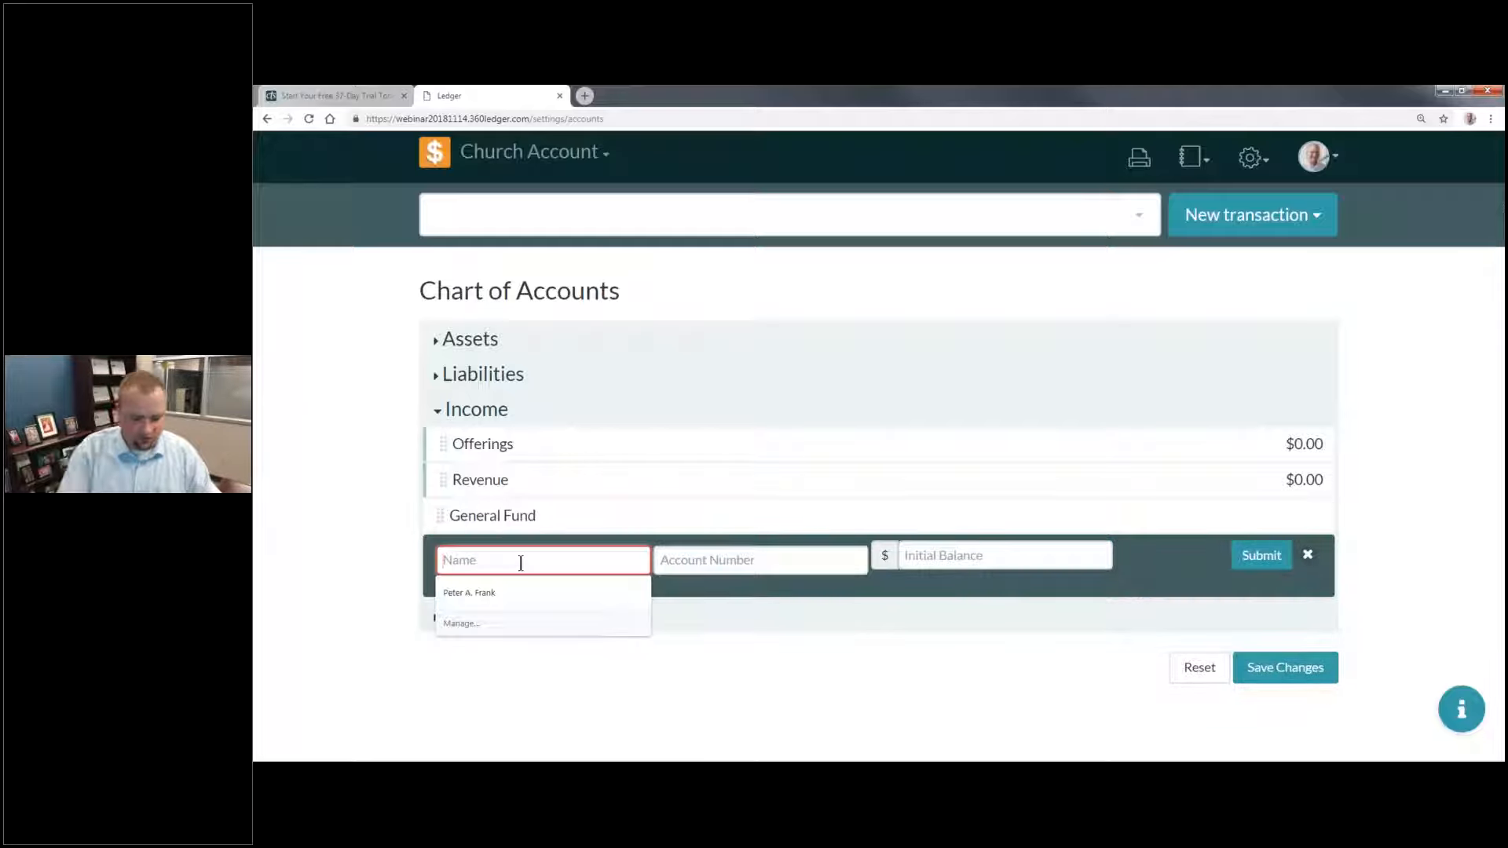
pyautogui.write('Missions')
pyautogui.press('Tab')
pyautogui.press('Tab')
pyautogui.write('0')
pyautogui.click(1259, 555)
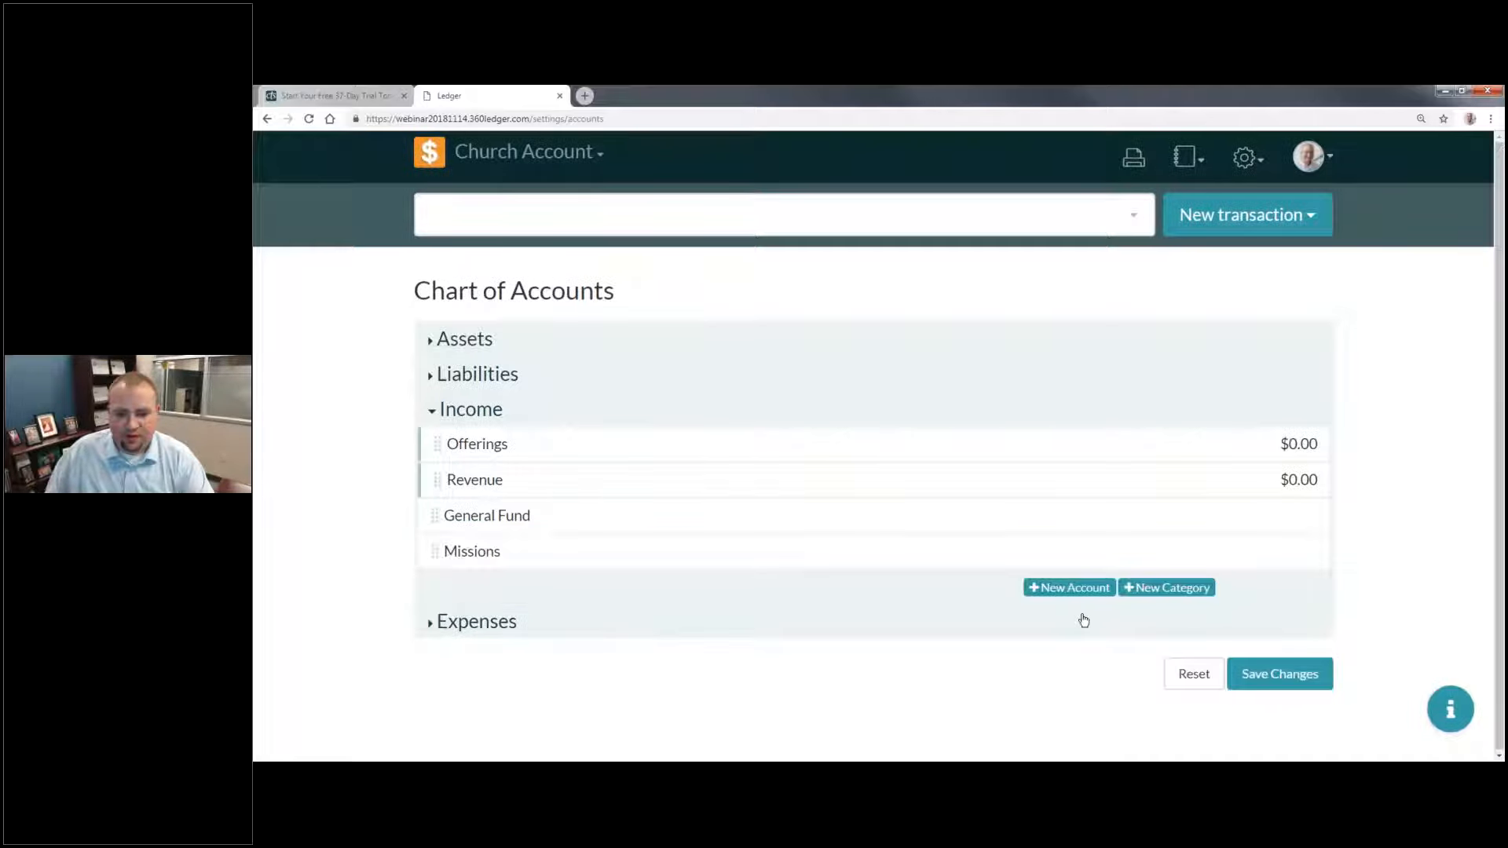
# Step: Add an income account named "Youth Group" with no account number and an initial balance of 0
pyautogui.click(1070, 588)
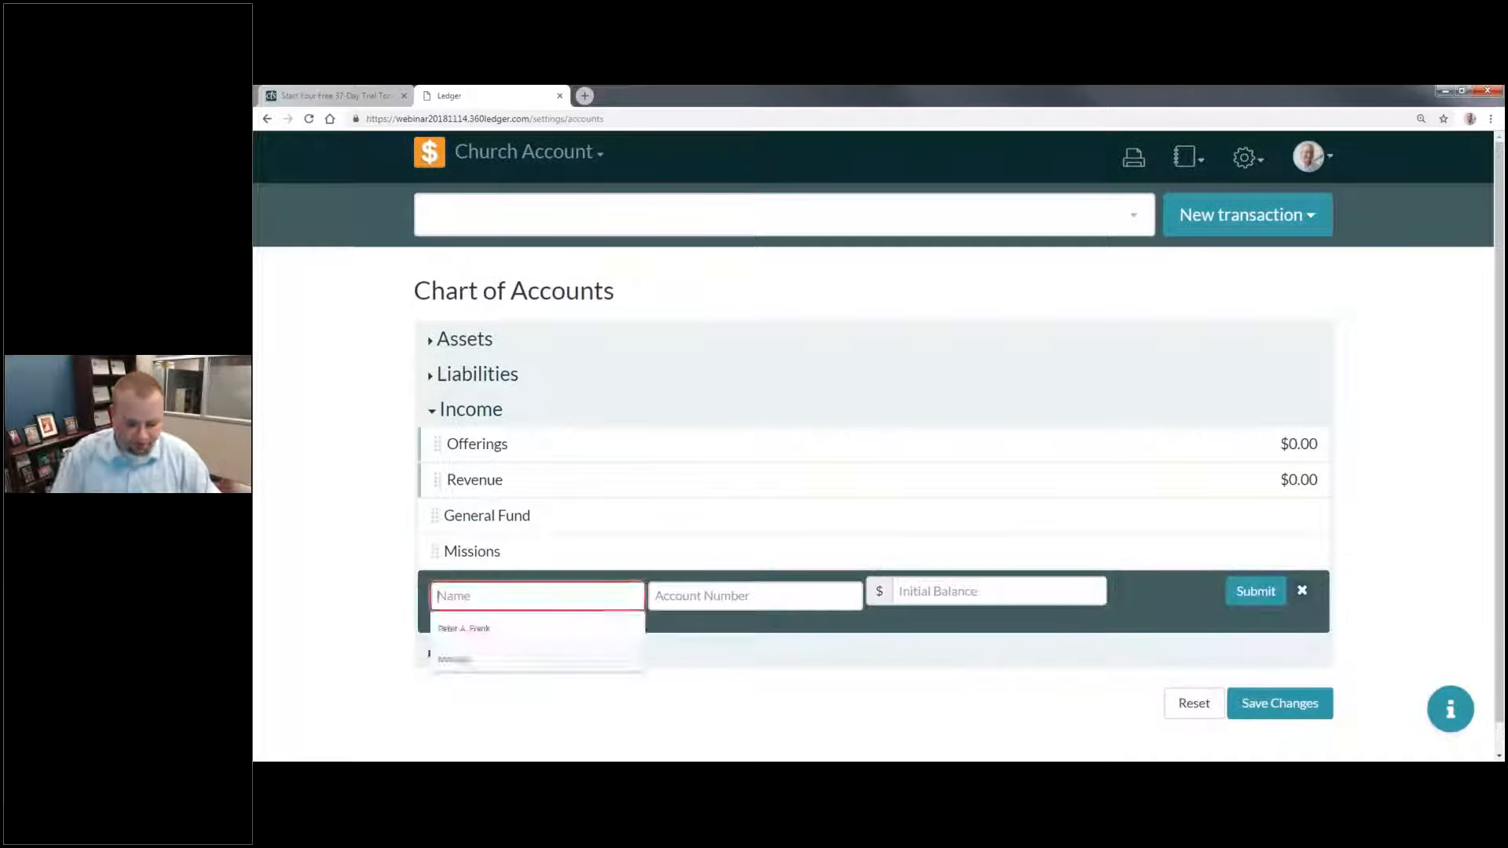
pyautogui.write('Youth Group')
pyautogui.click(942, 587)
pyautogui.write('0')
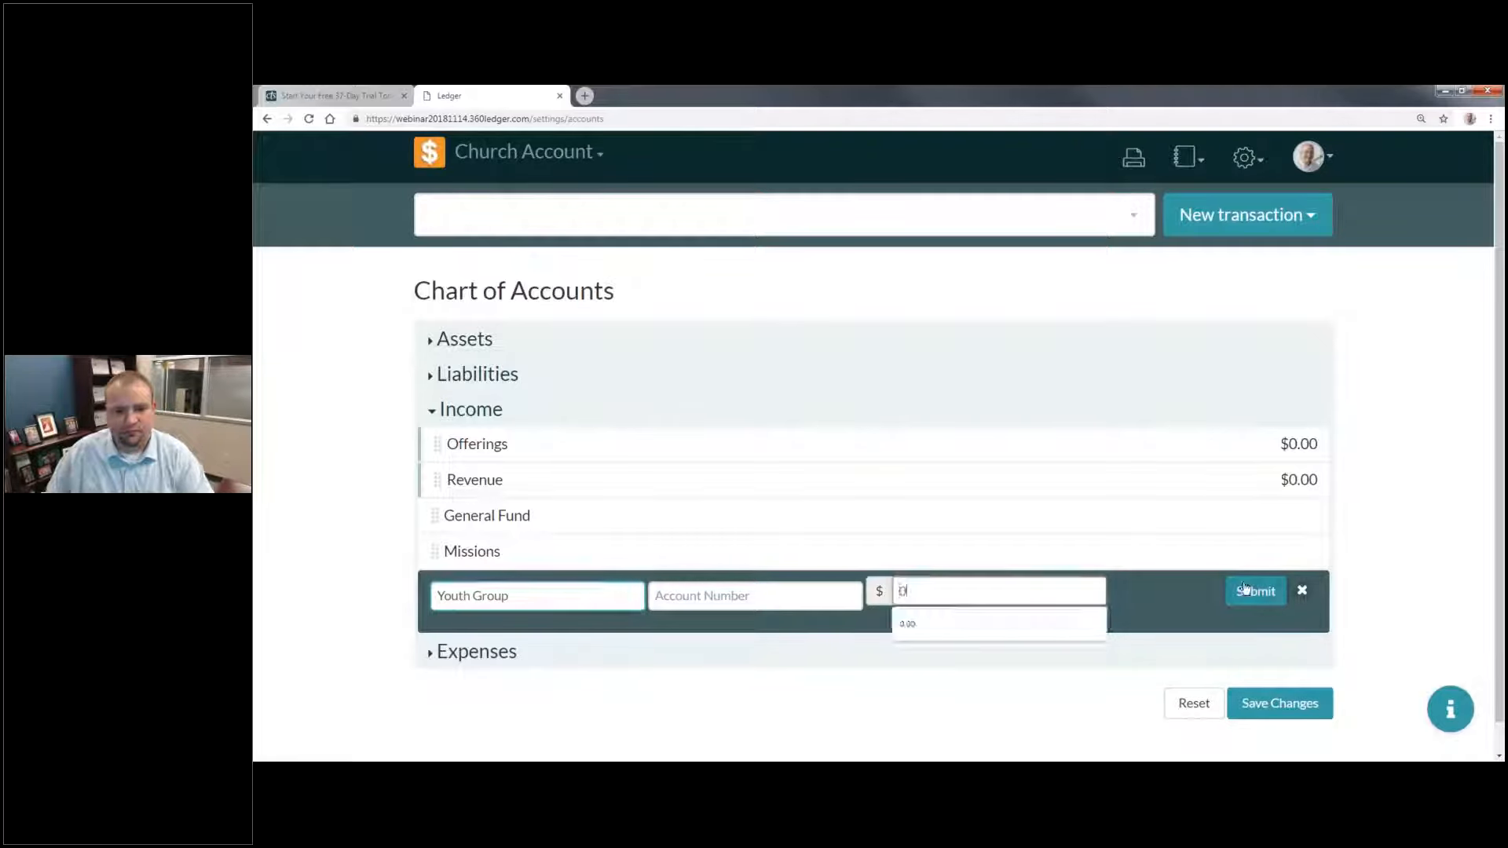
pyautogui.click(1254, 590)
# Step: Nest the General Fund, Missions and Youth Group accounts under the Offerings category, in that order
pyautogui.moveTo(435, 515); pyautogui.dragTo(652, 480)
pyautogui.moveTo(438, 562); pyautogui.dragTo(659, 502)
pyautogui.moveTo(436, 589); pyautogui.dragTo(679, 565)
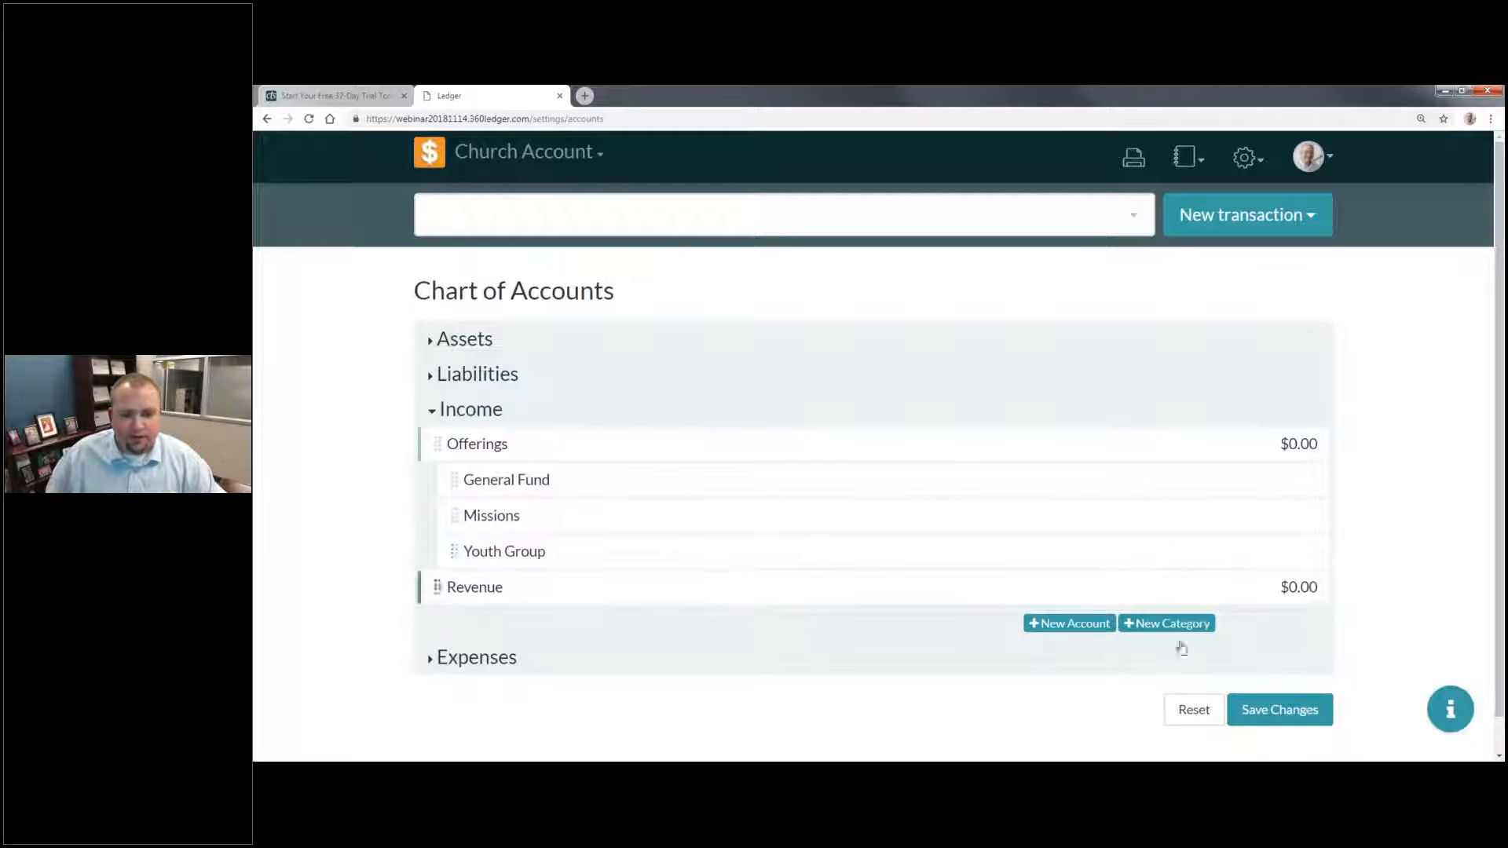
# Step: Add an income account named "Facility Rental" with no account number and an initial balance of 0, and nest it under Revenue
pyautogui.click(1064, 628)
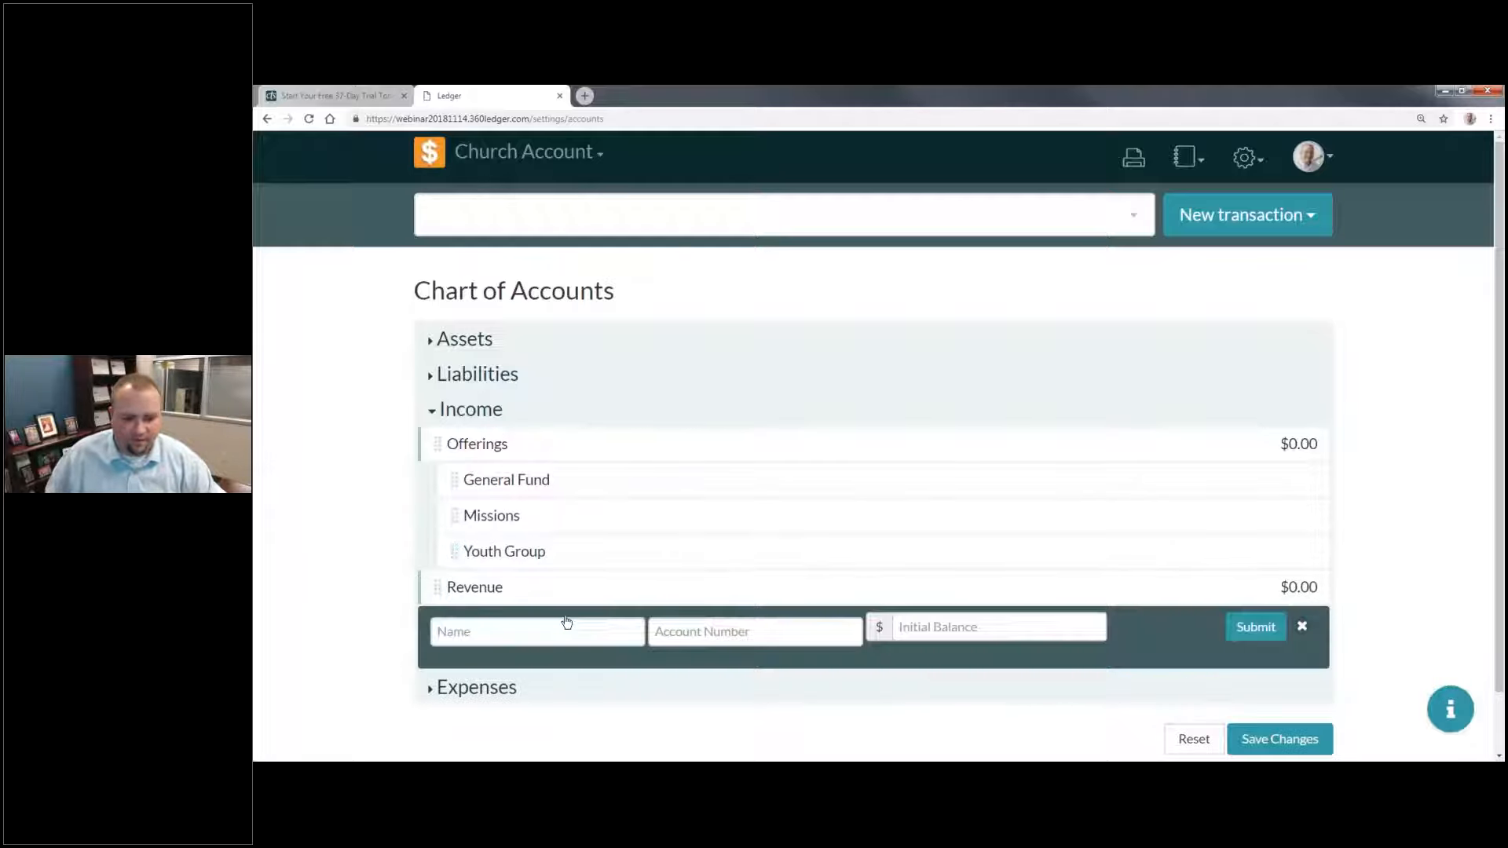
pyautogui.click(561, 629)
pyautogui.write('Facility Rental')
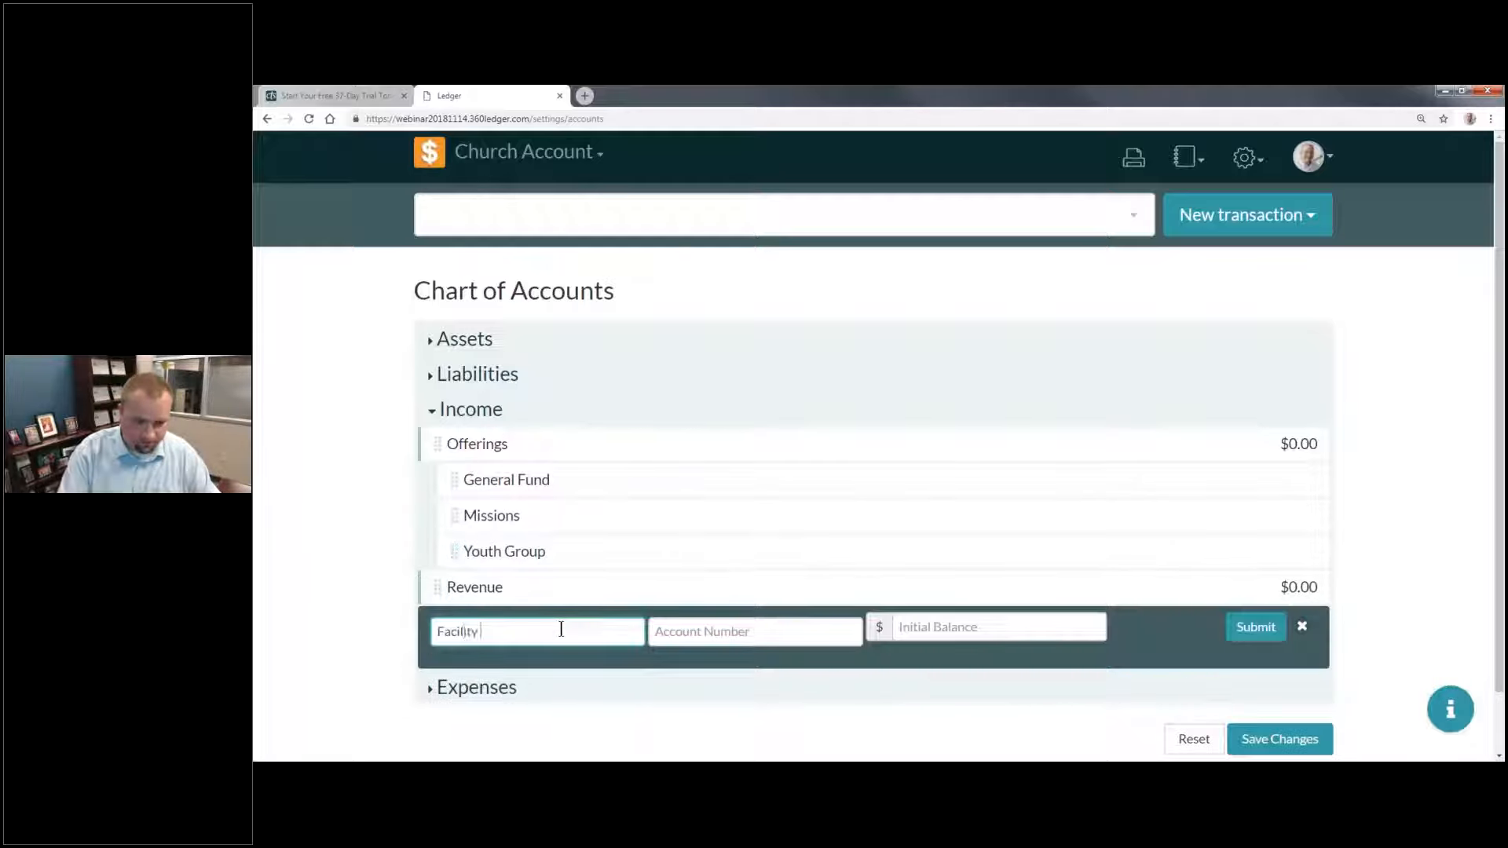
pyautogui.press('Tab')
pyautogui.press('Tab')
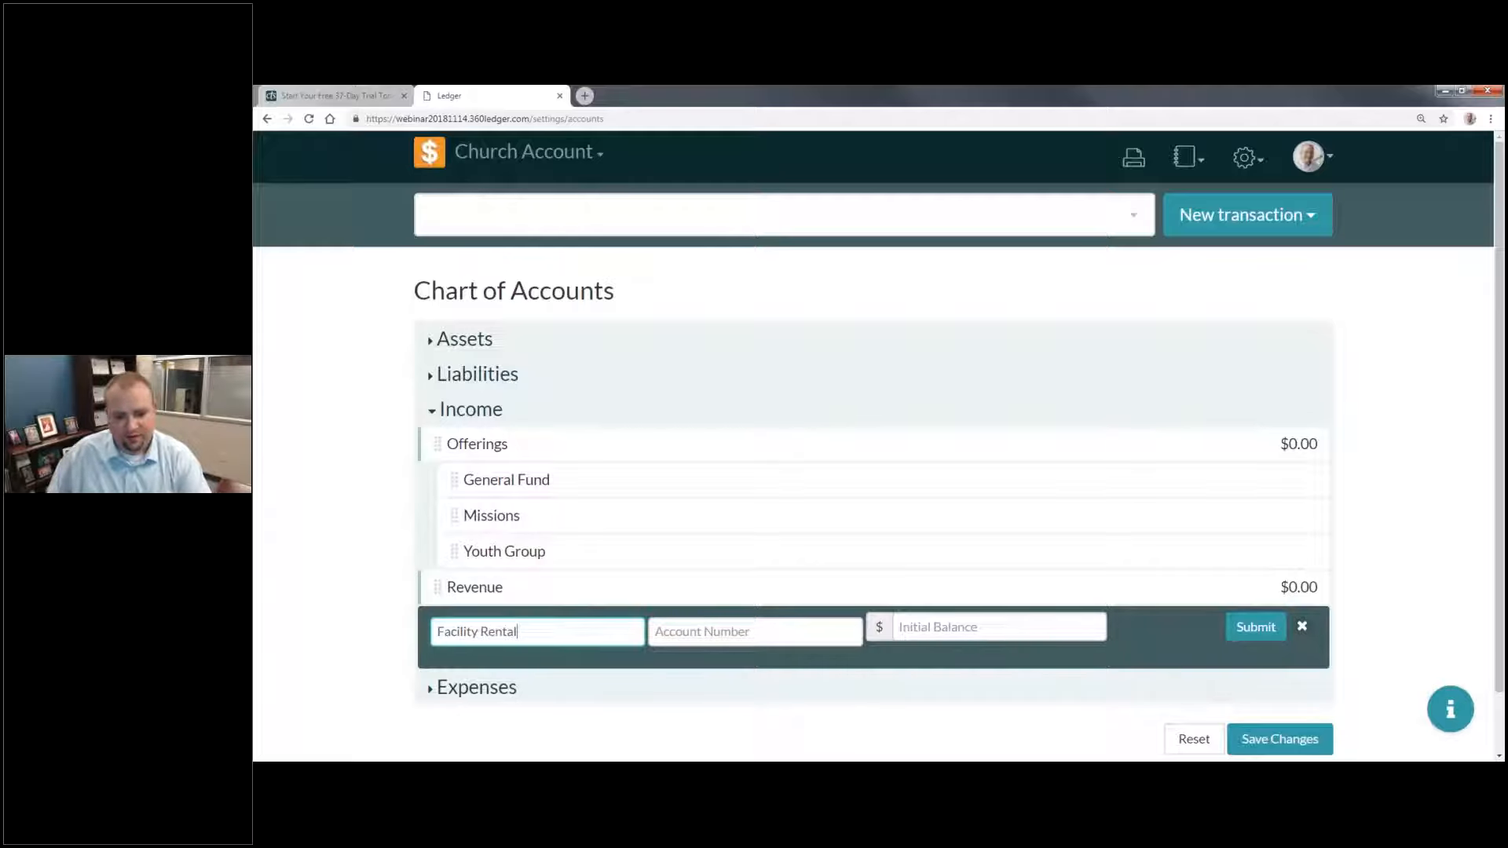
pyautogui.write('0')
pyautogui.click(1244, 628)
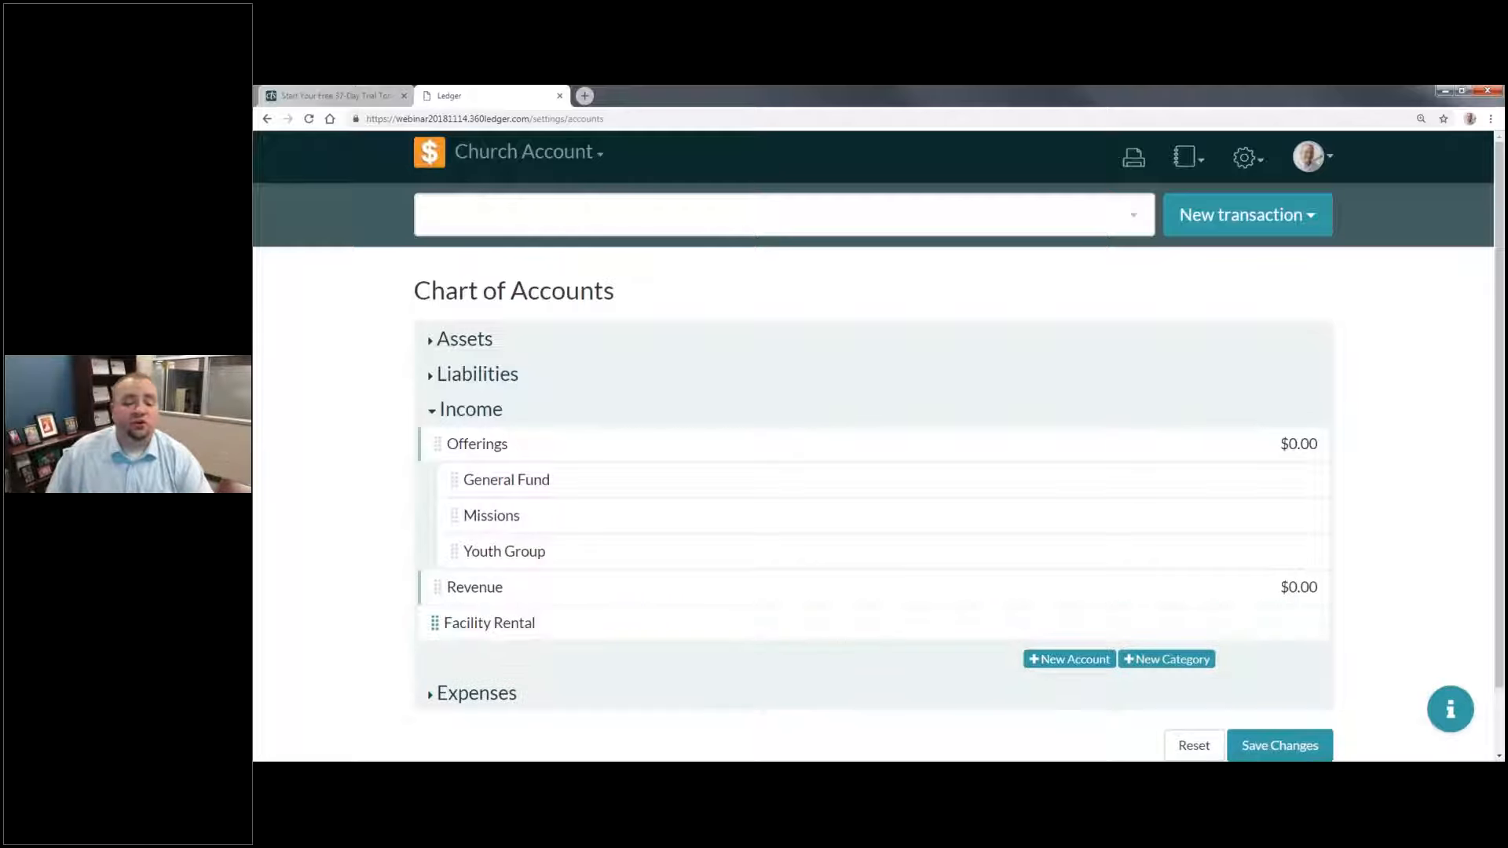
pyautogui.moveTo(528, 626); pyautogui.dragTo(580, 640)
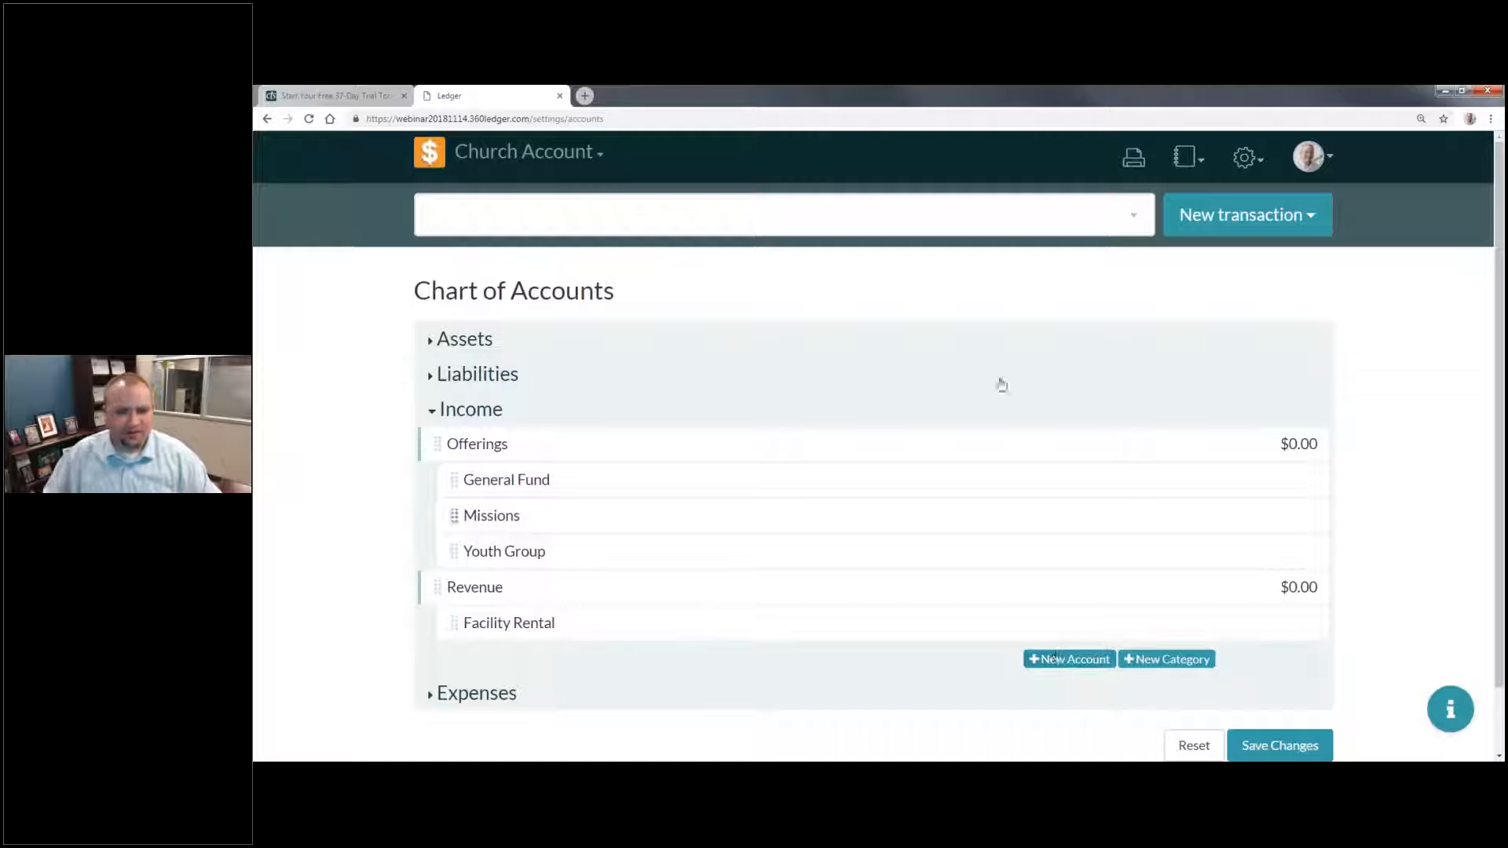
# Step: Add an income account named "Registration Fees" with an initial balance of 0 and nest it under Revenue, below Facility Rental
pyautogui.scroll(-1, 945, 615)
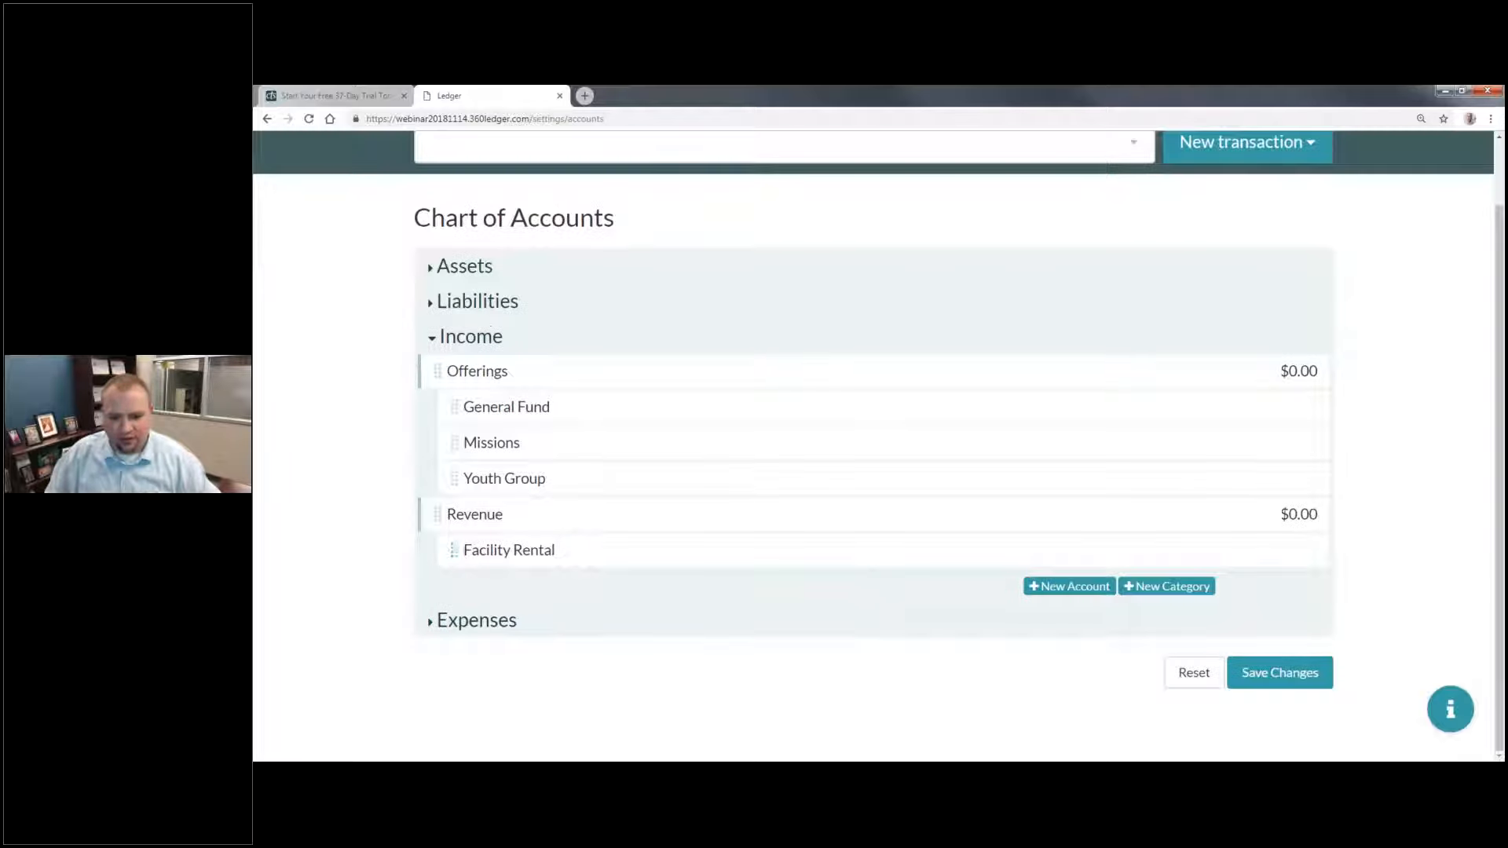
pyautogui.click(1077, 586)
pyautogui.click(580, 606)
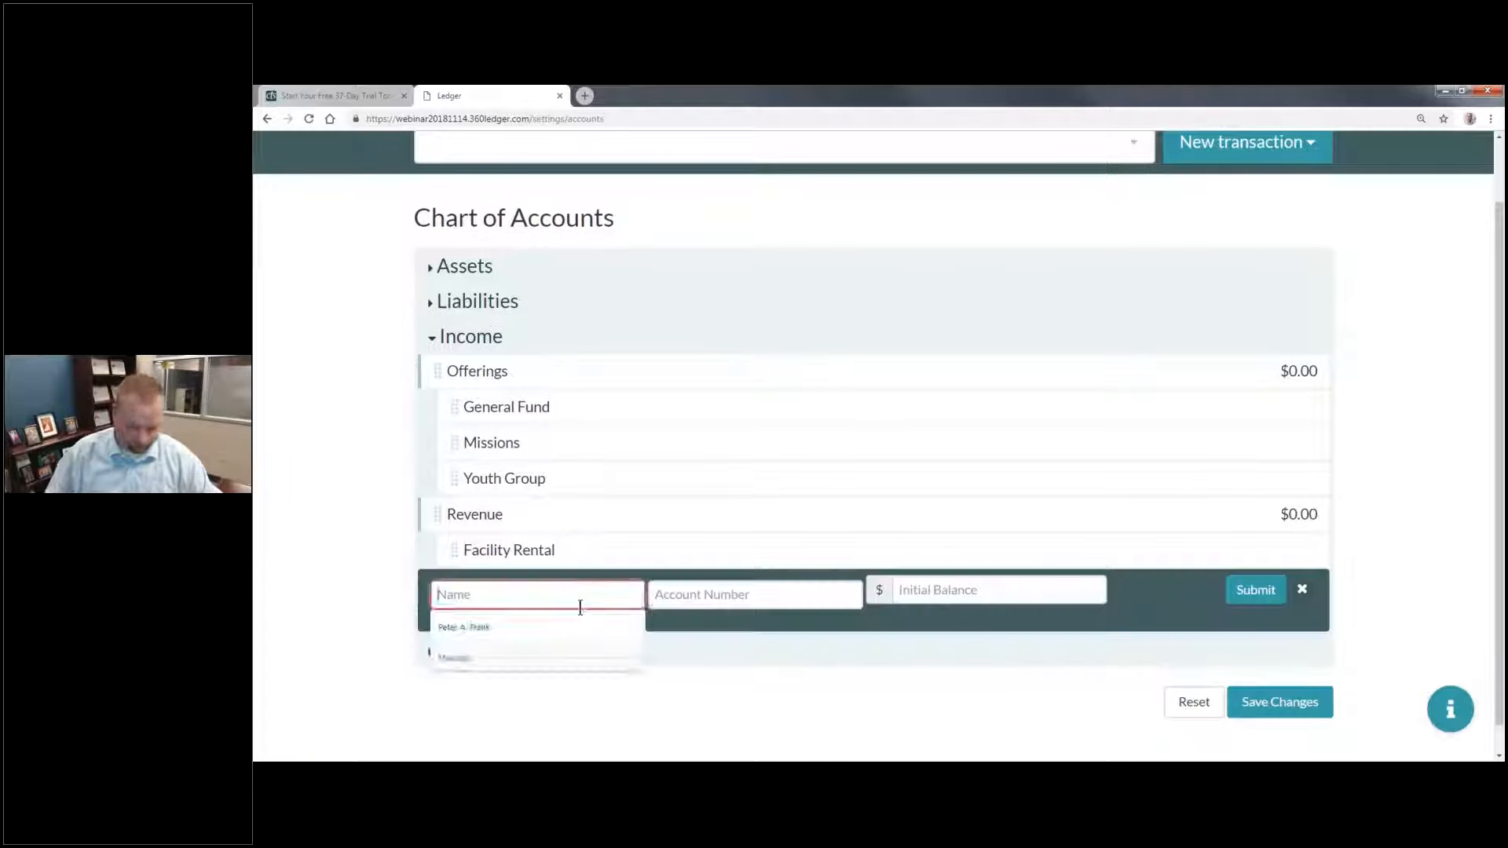
pyautogui.write('Registration Fees')
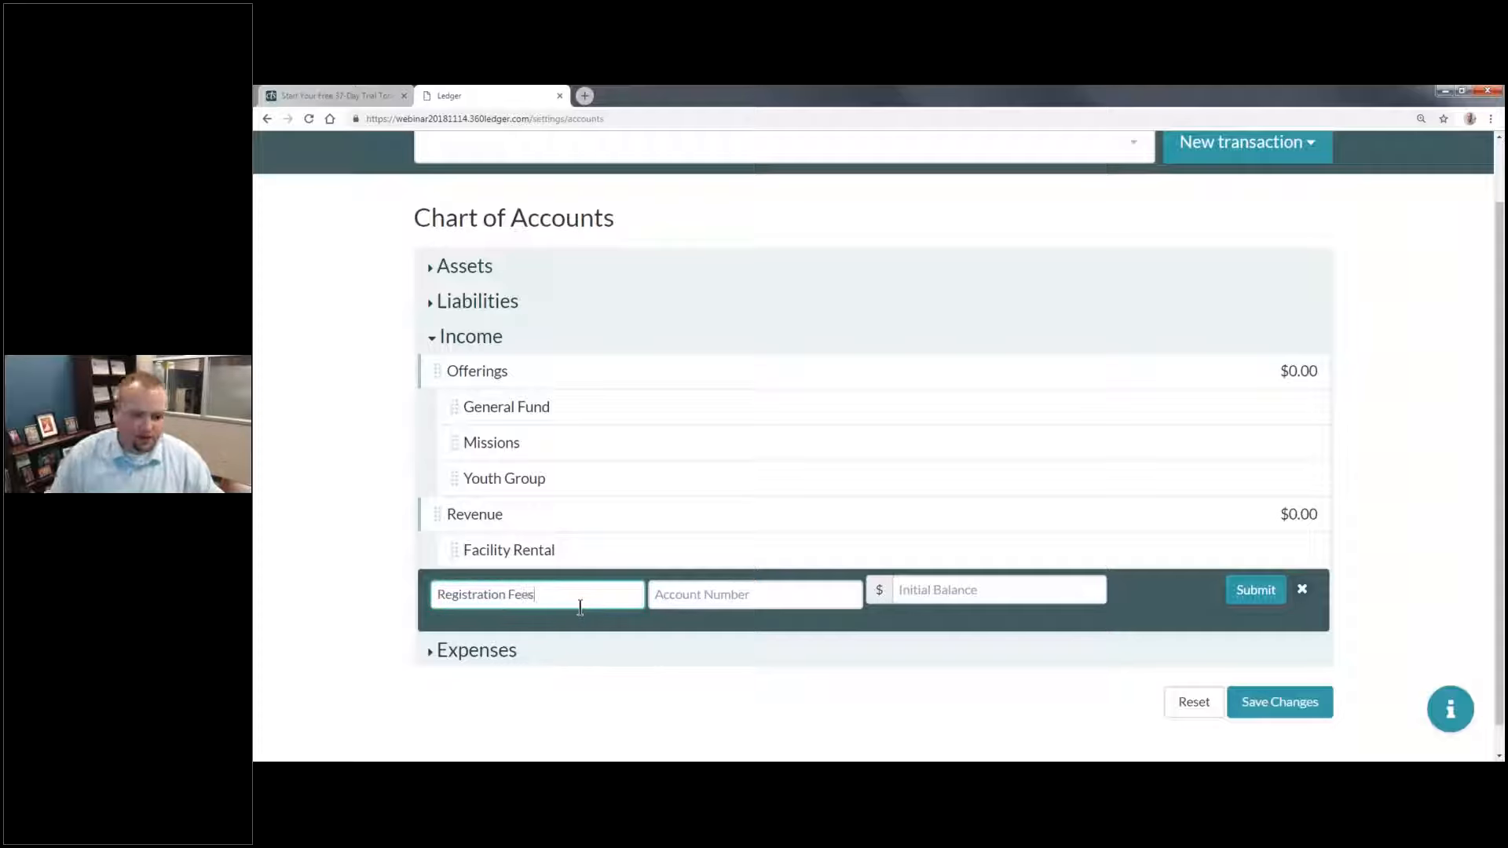
pyautogui.click(1024, 594)
pyautogui.write('0')
pyautogui.click(1255, 592)
pyautogui.moveTo(453, 586); pyautogui.dragTo(658, 567)
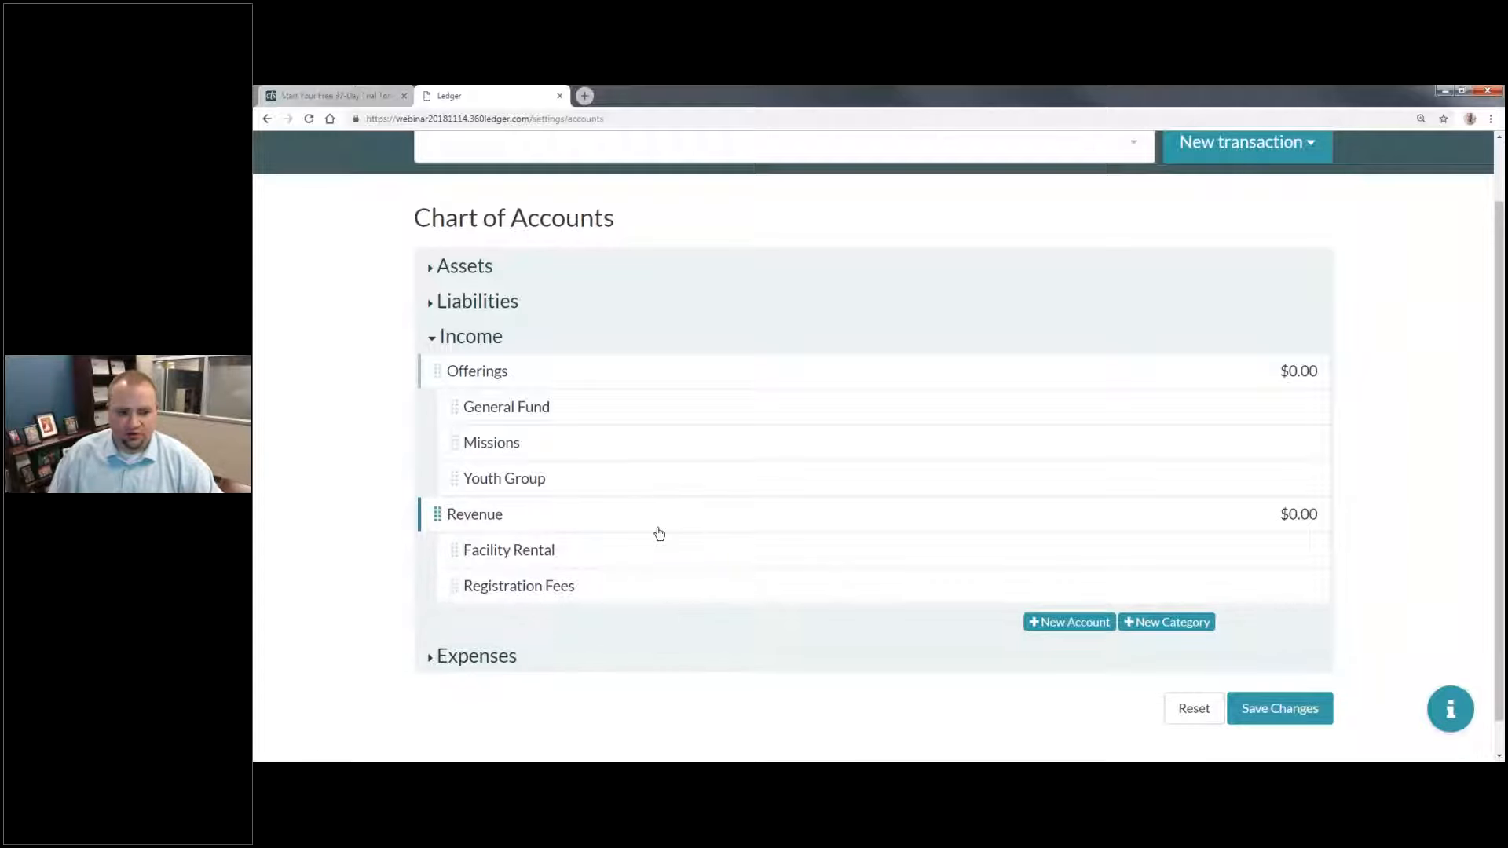
# Step: Save the new Income categories and accounts and confirm the changes to the chart of accounts
pyautogui.scroll(1, 626, 634)
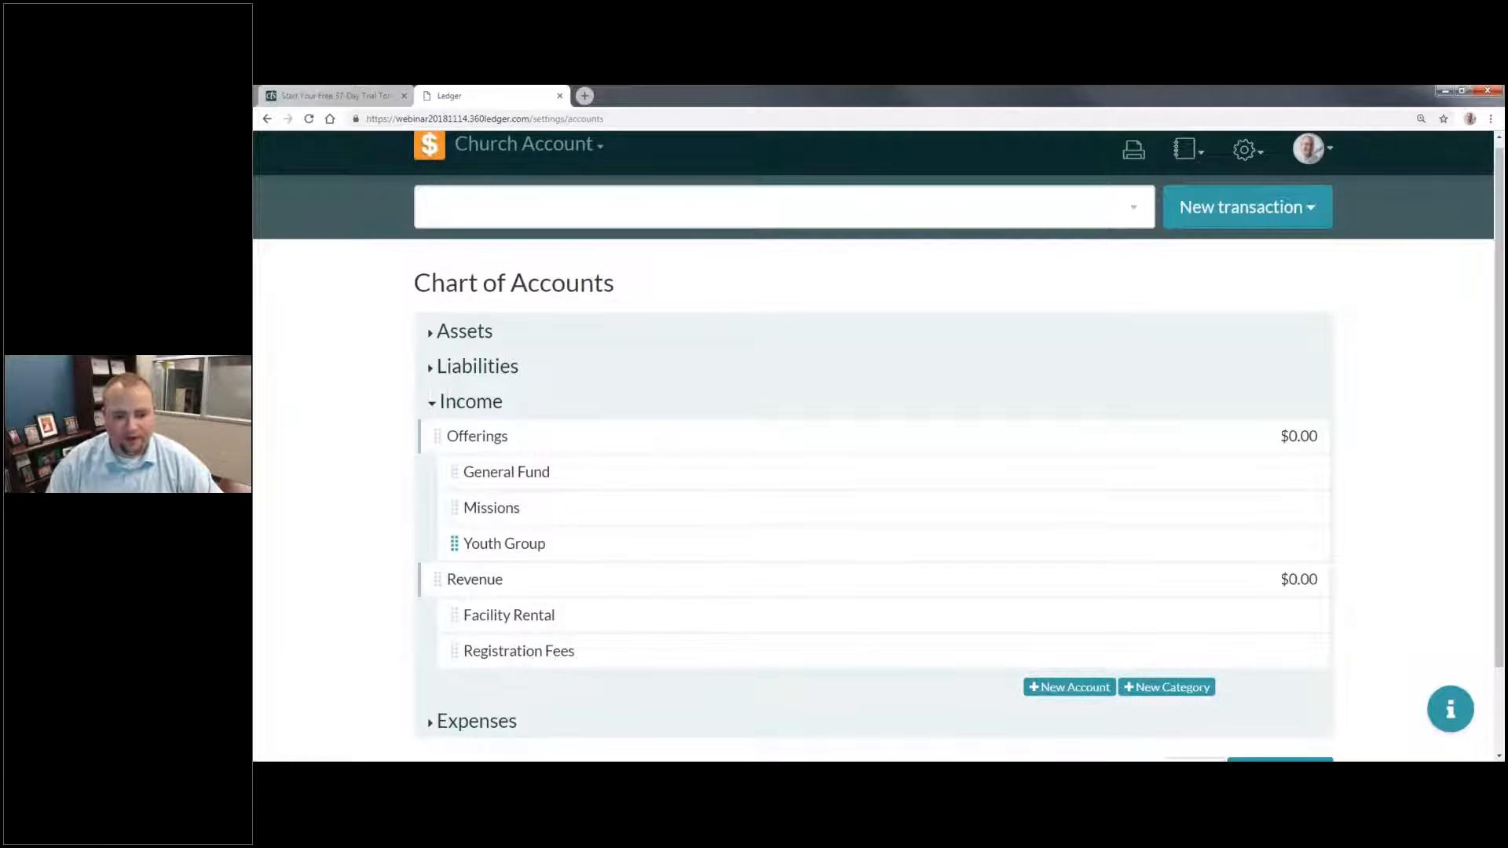
pyautogui.scroll(-2, 1099, 597)
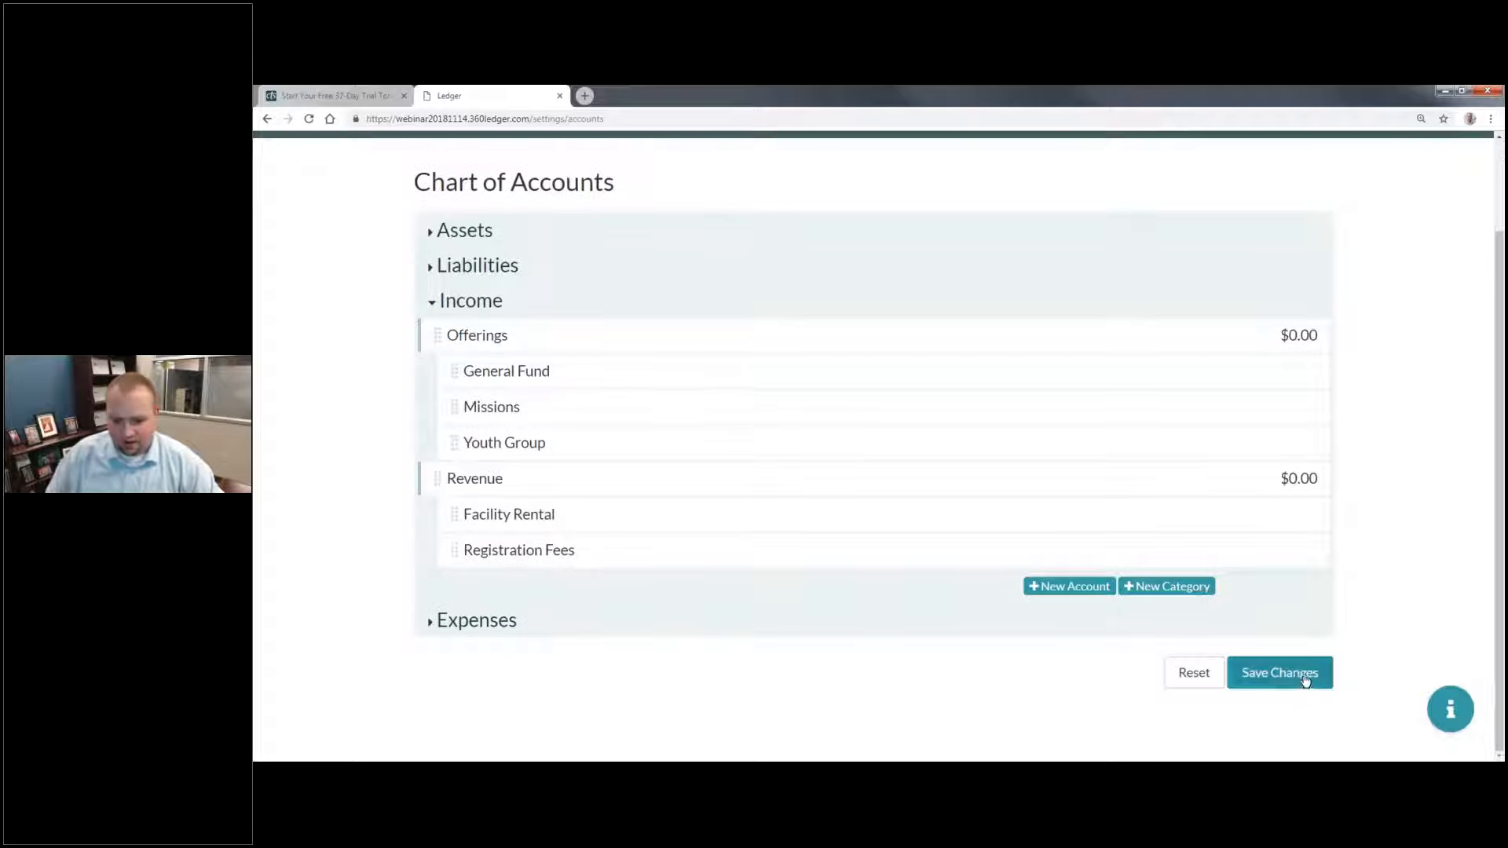
pyautogui.click(1305, 680)
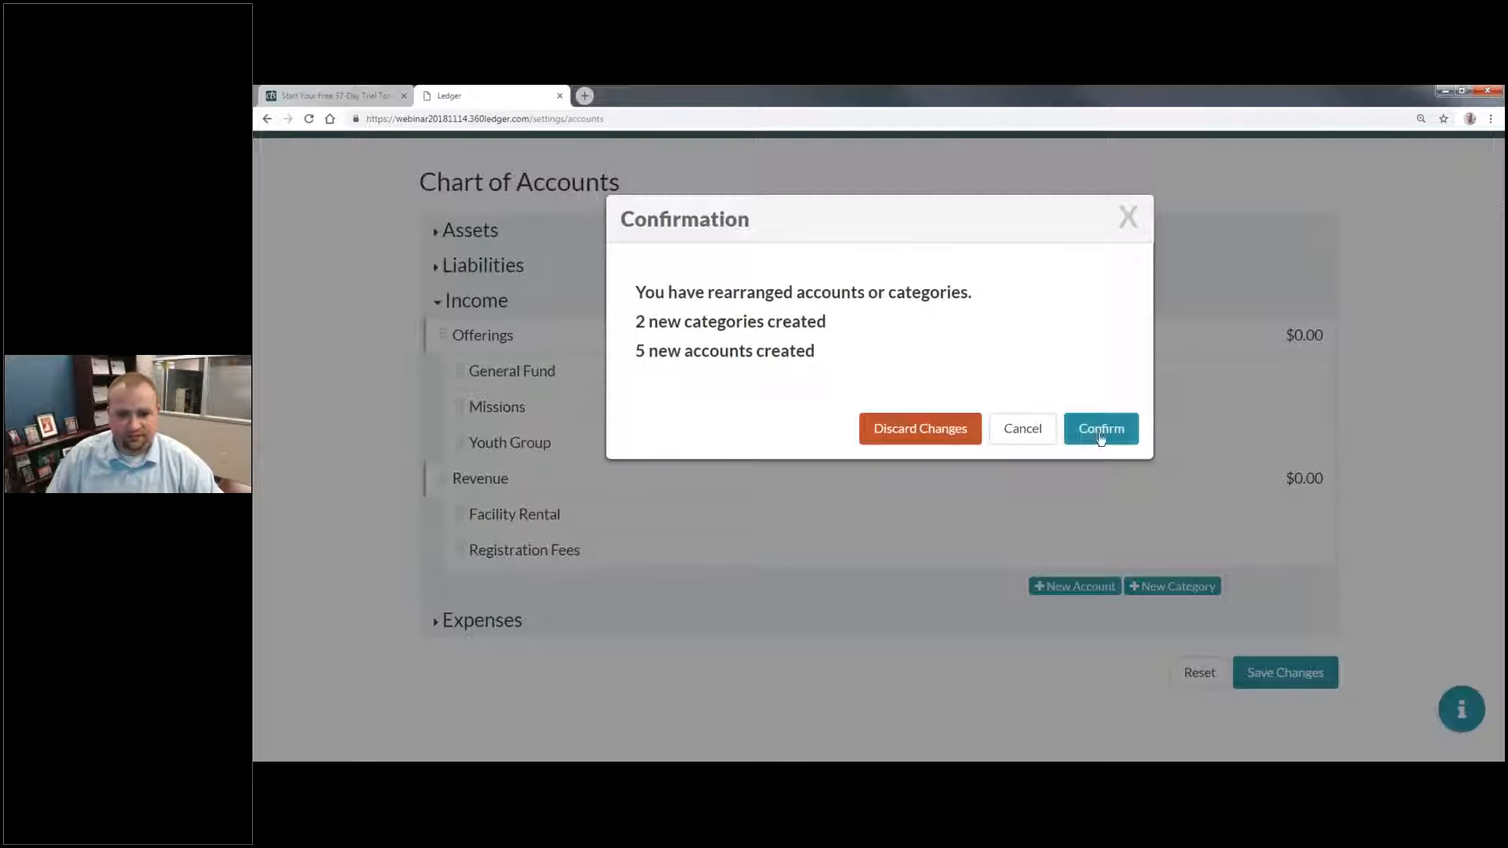
pyautogui.click(1101, 430)
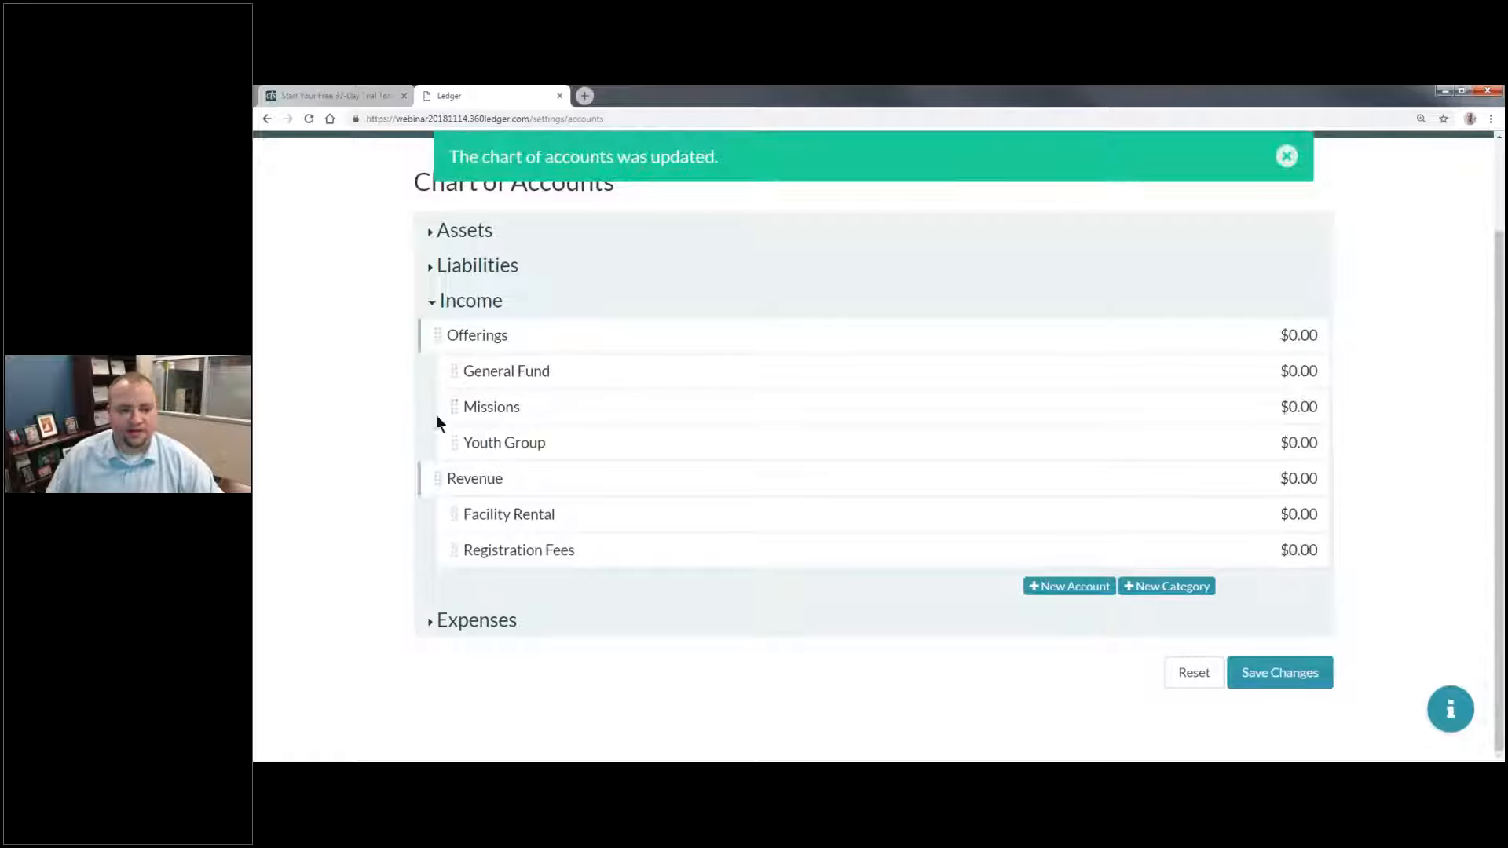
# Step: Add a new category named "Payroll" under Expenses
pyautogui.click(483, 622)
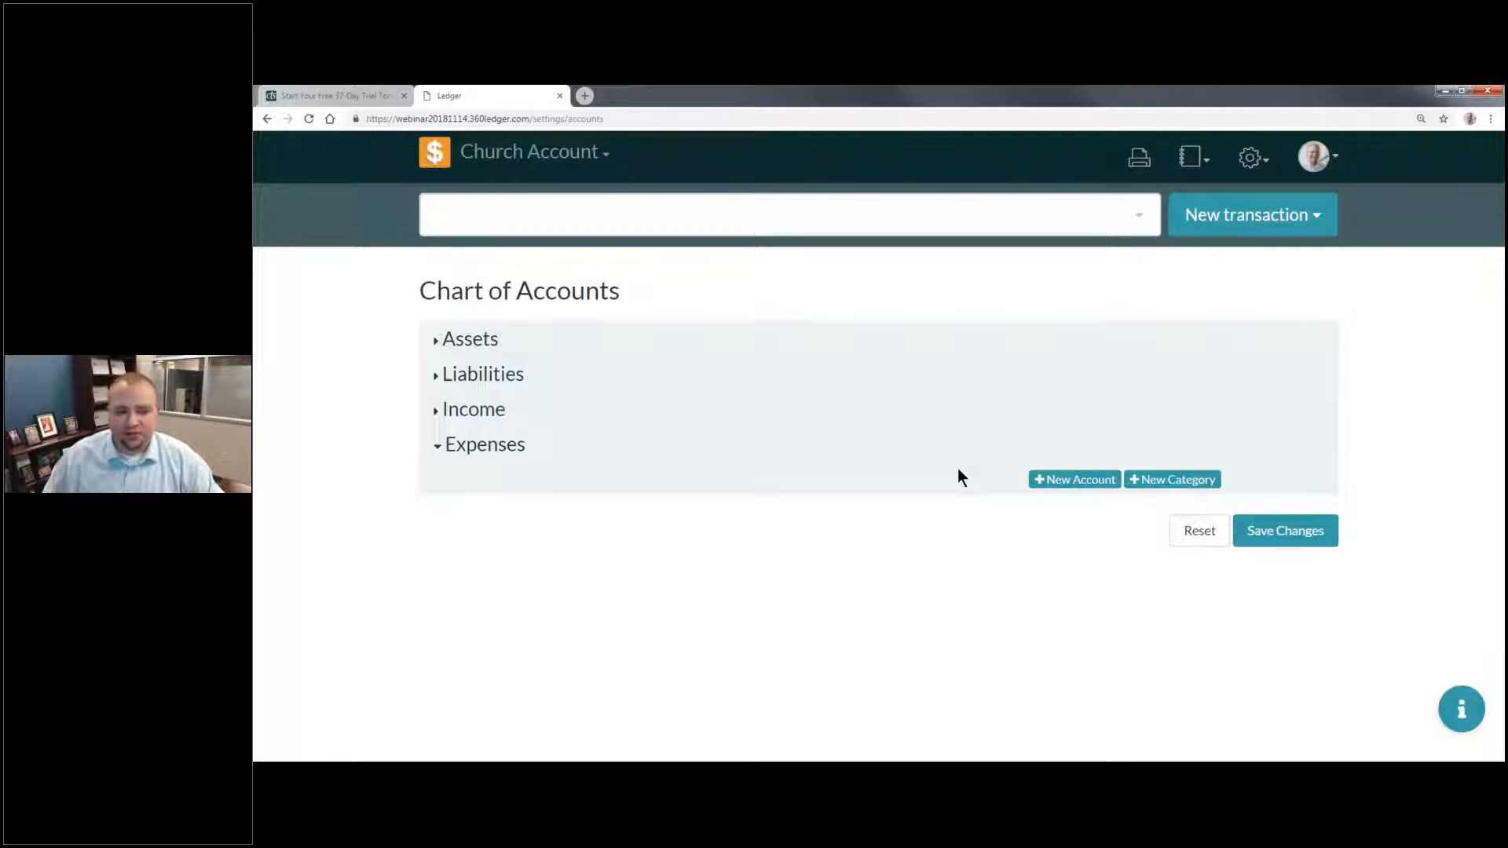
pyautogui.click(1171, 479)
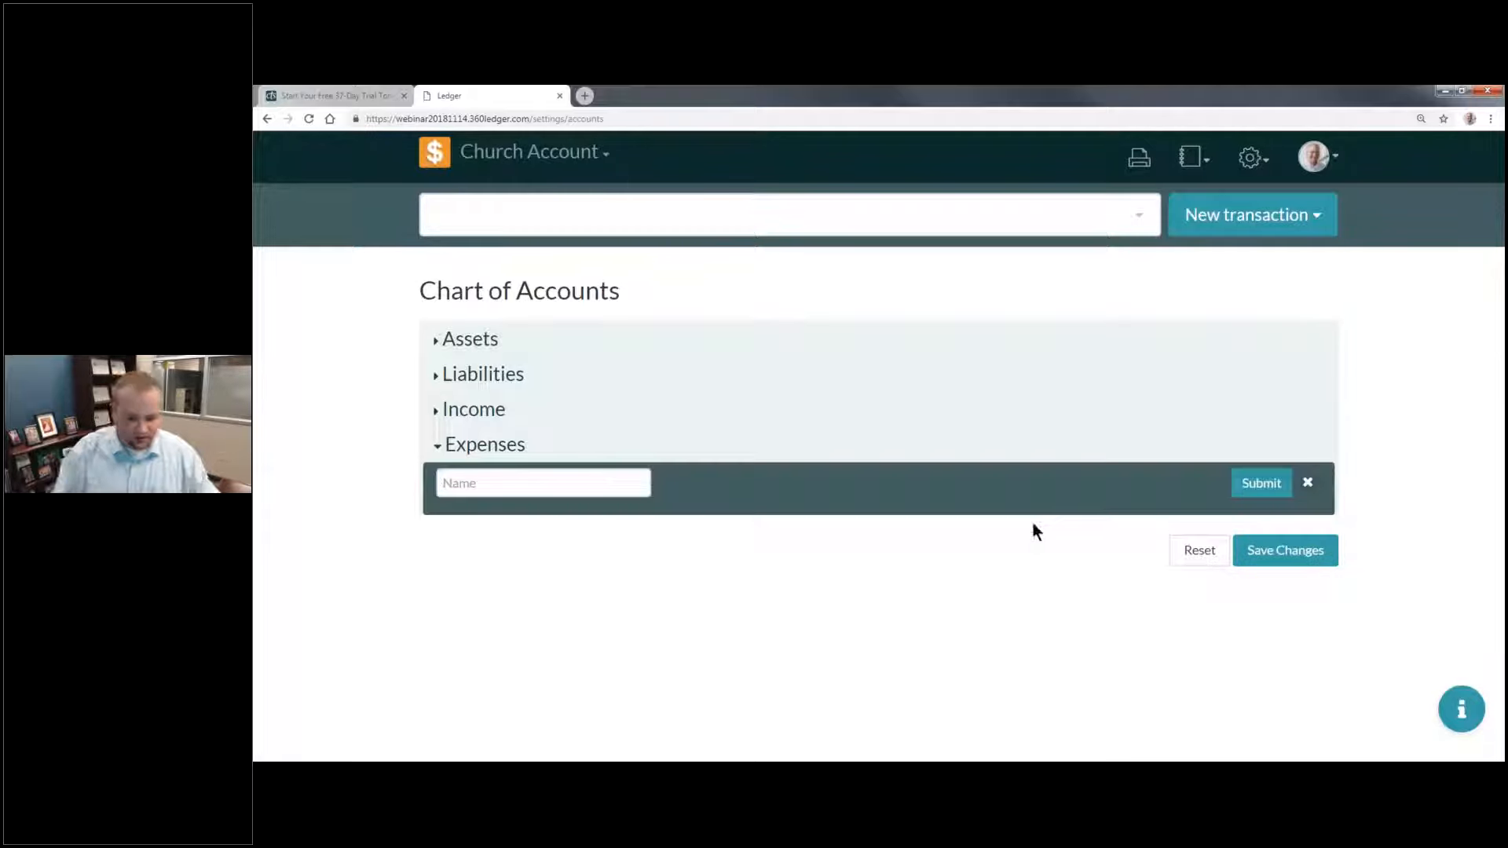
pyautogui.click(582, 482)
pyautogui.write('P')
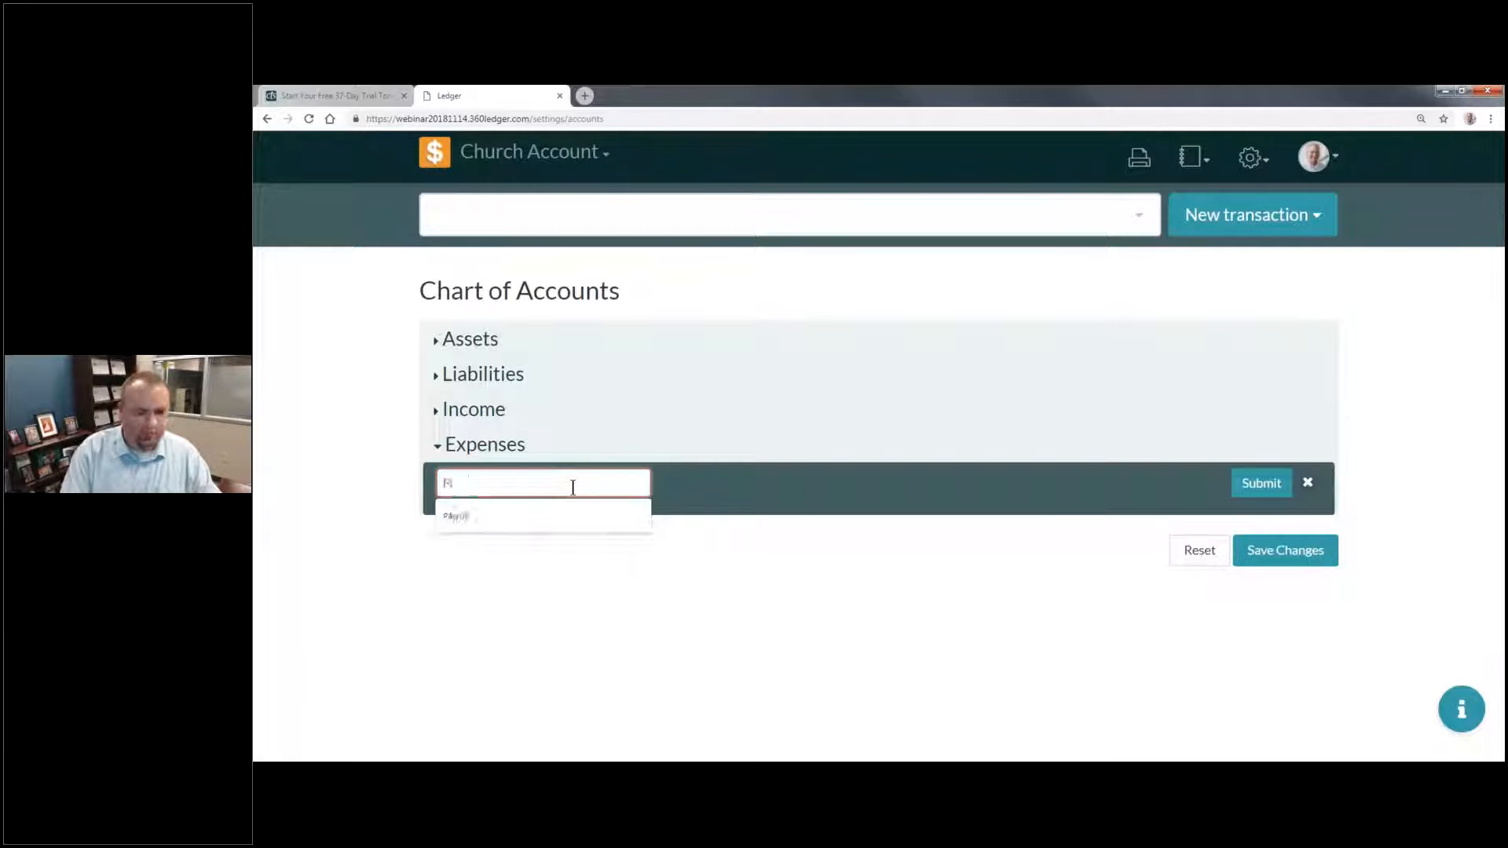
pyautogui.write('ayroll')
pyautogui.press('Return')
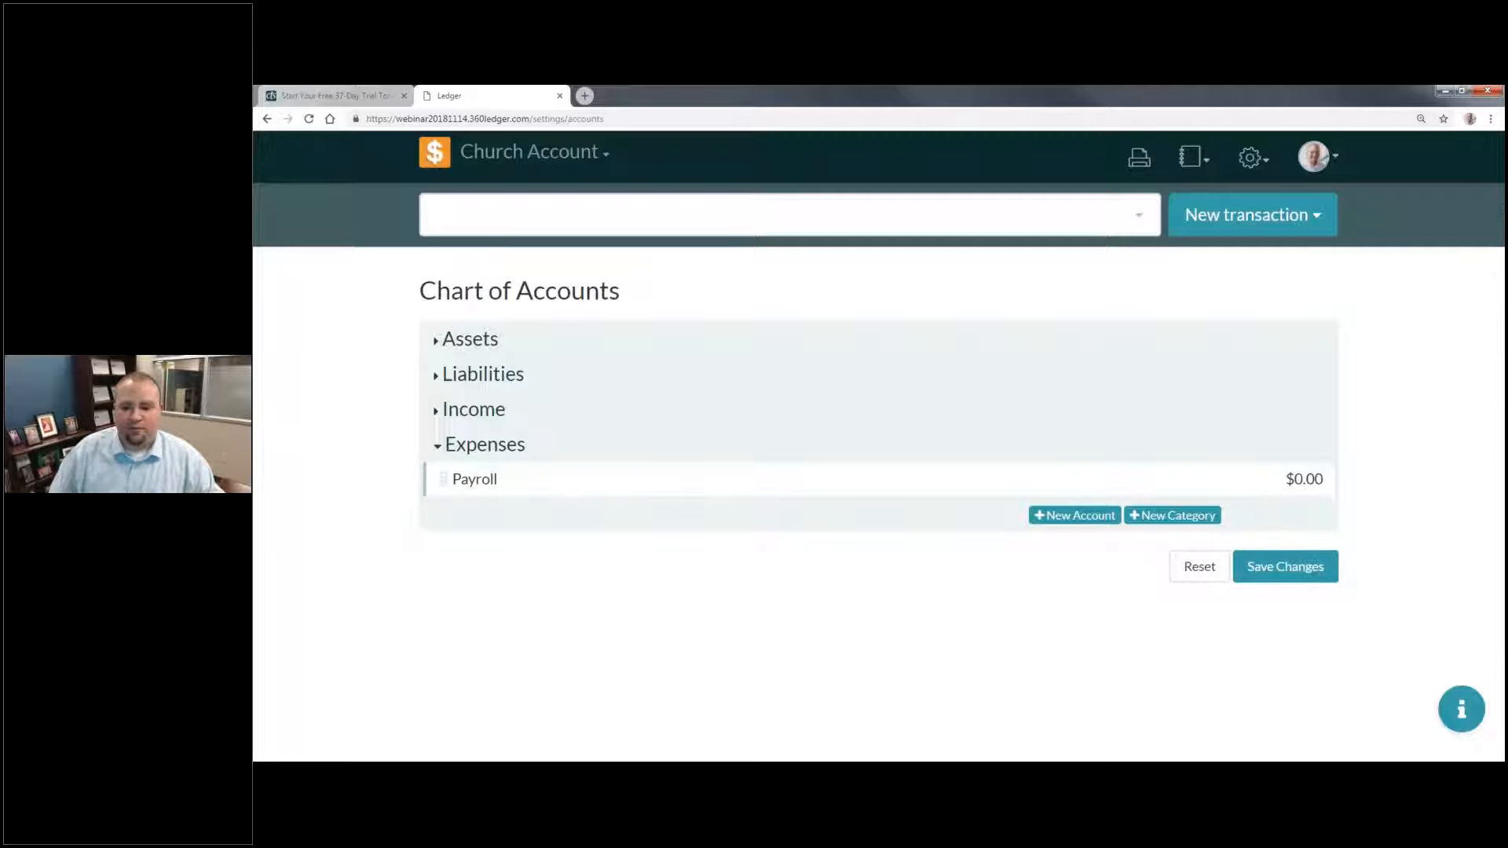
# Step: Add a new category named "Operating Expenses" under Expenses
pyautogui.click(1149, 516)
pyautogui.click(555, 523)
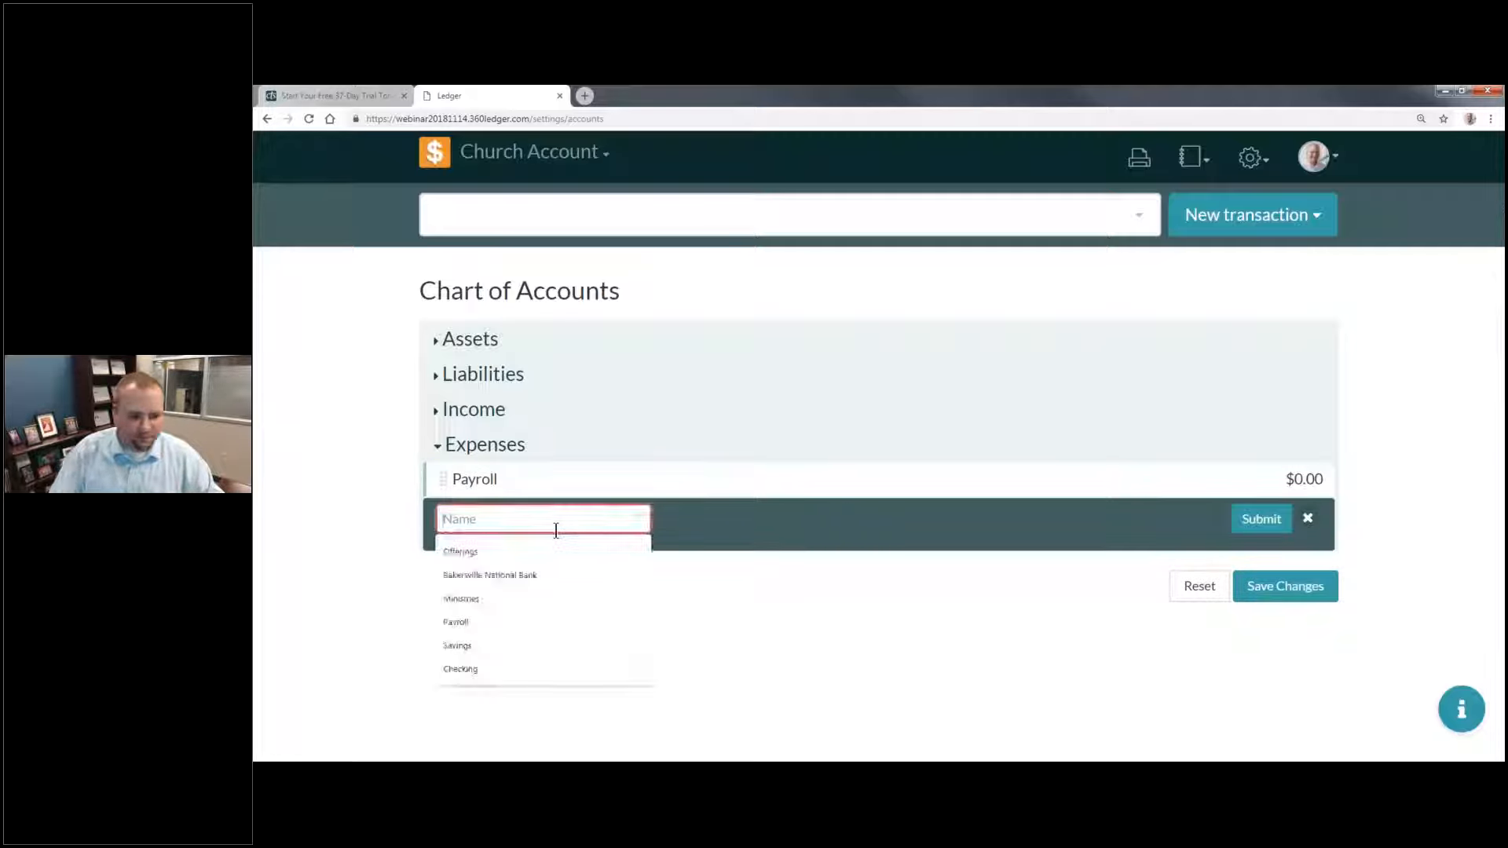
pyautogui.write('Operat')
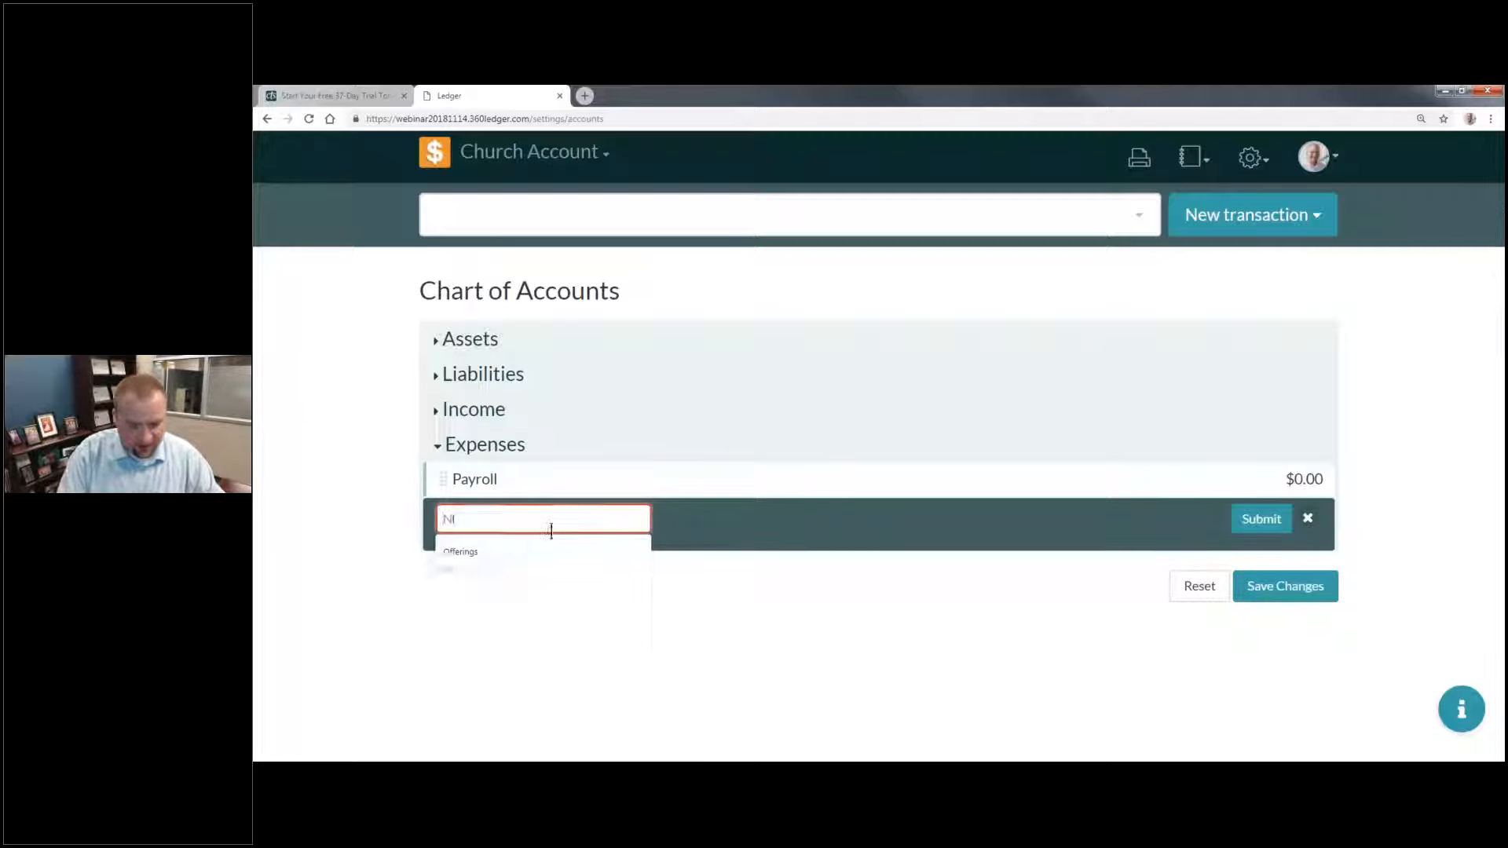
pyautogui.write('ing Expenses')
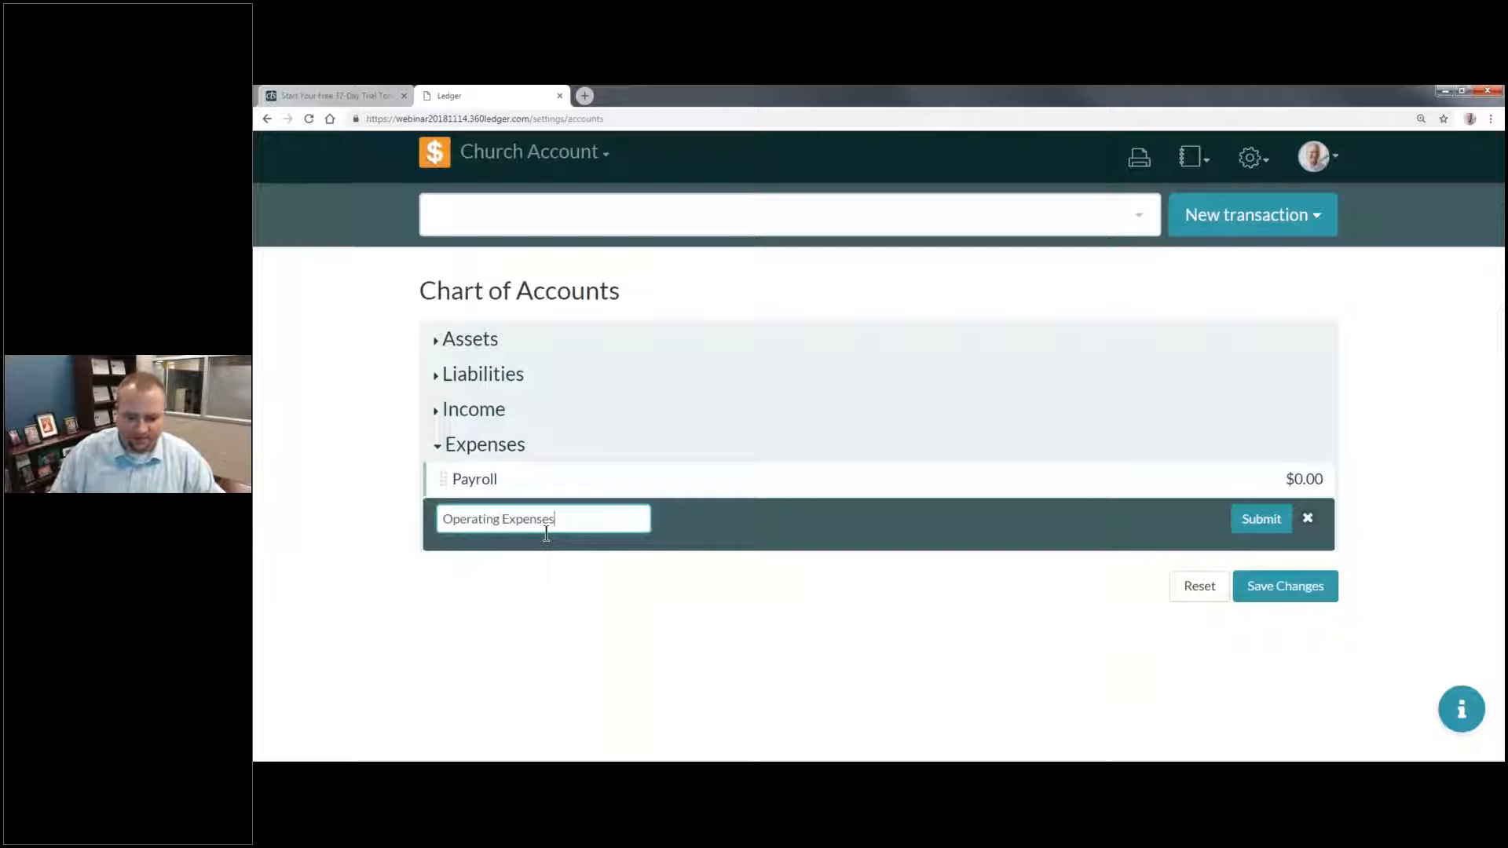
pyautogui.press('Return')
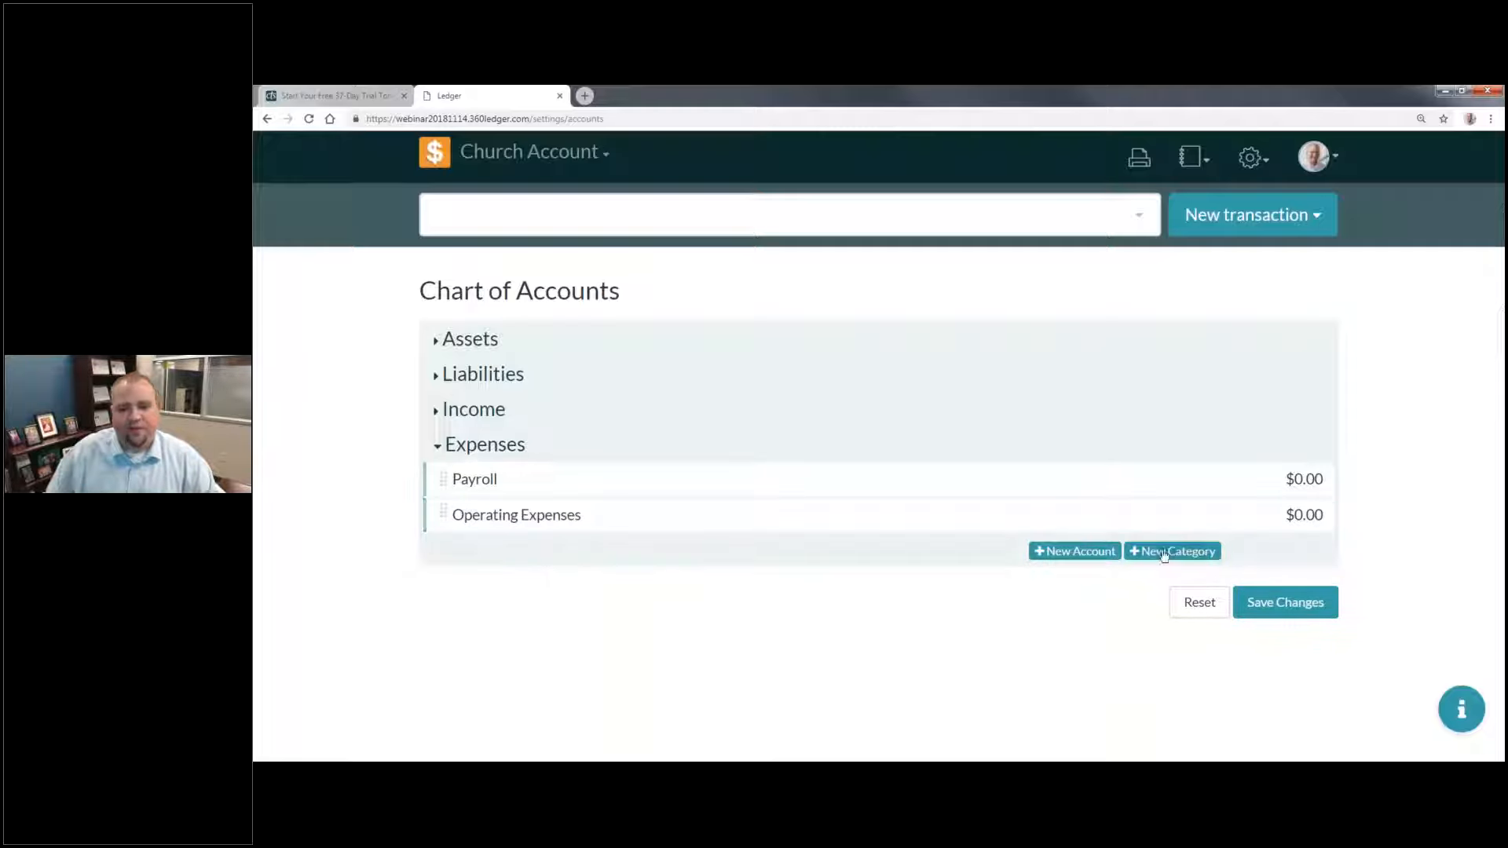
# Step: Add a new category named "Ministry Expenses" under Expenses
pyautogui.click(1150, 552)
pyautogui.click(597, 561)
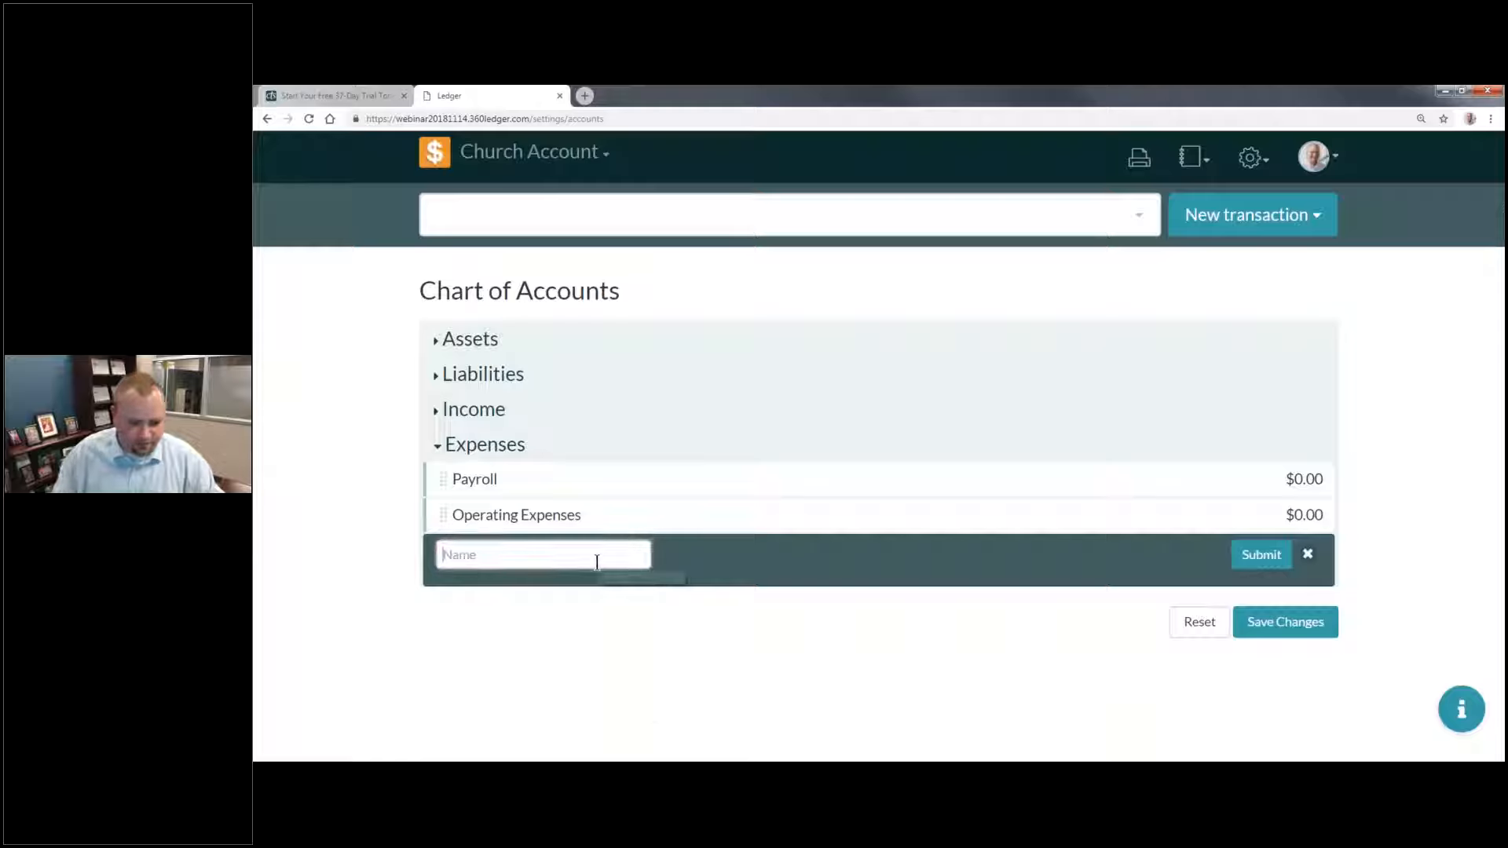
pyautogui.write('Ministry Expenses')
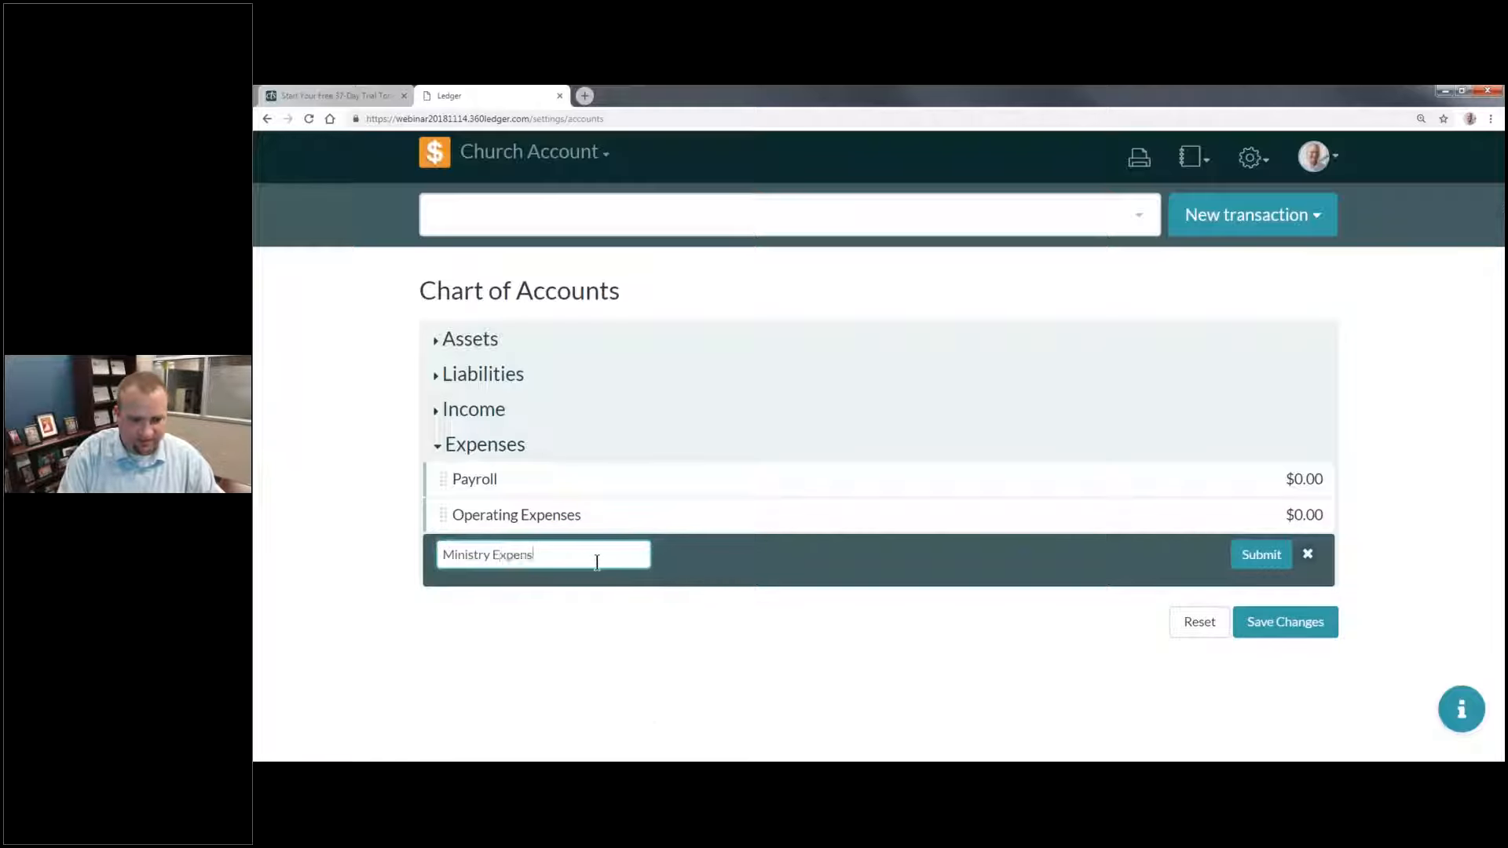
pyautogui.press('Return')
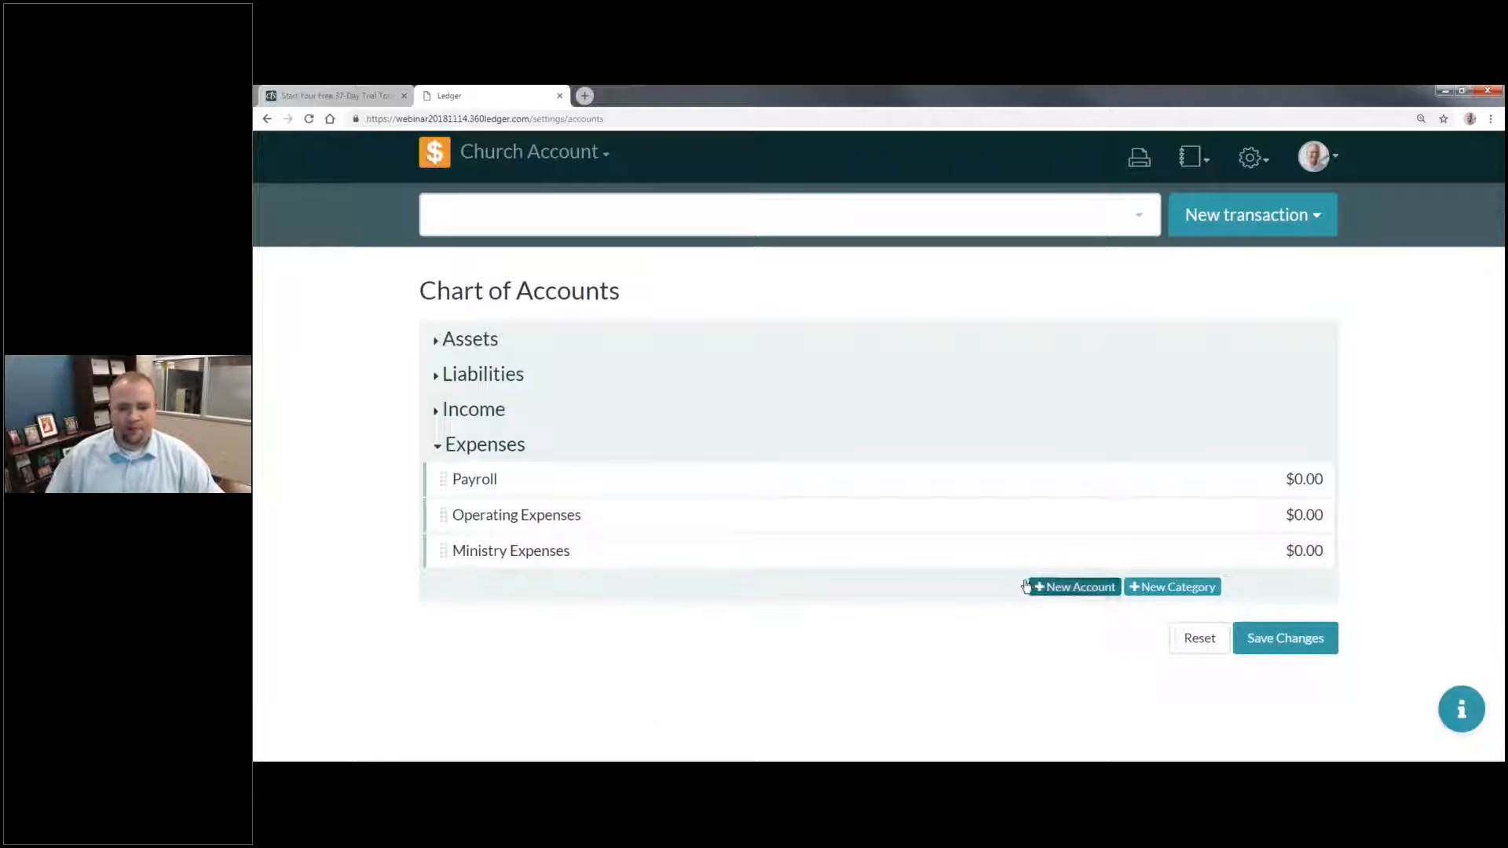
# Step: Add an expense account named "Full-Time Staff" with an initial balance of 0 and nest it under Payroll
pyautogui.click(1029, 587)
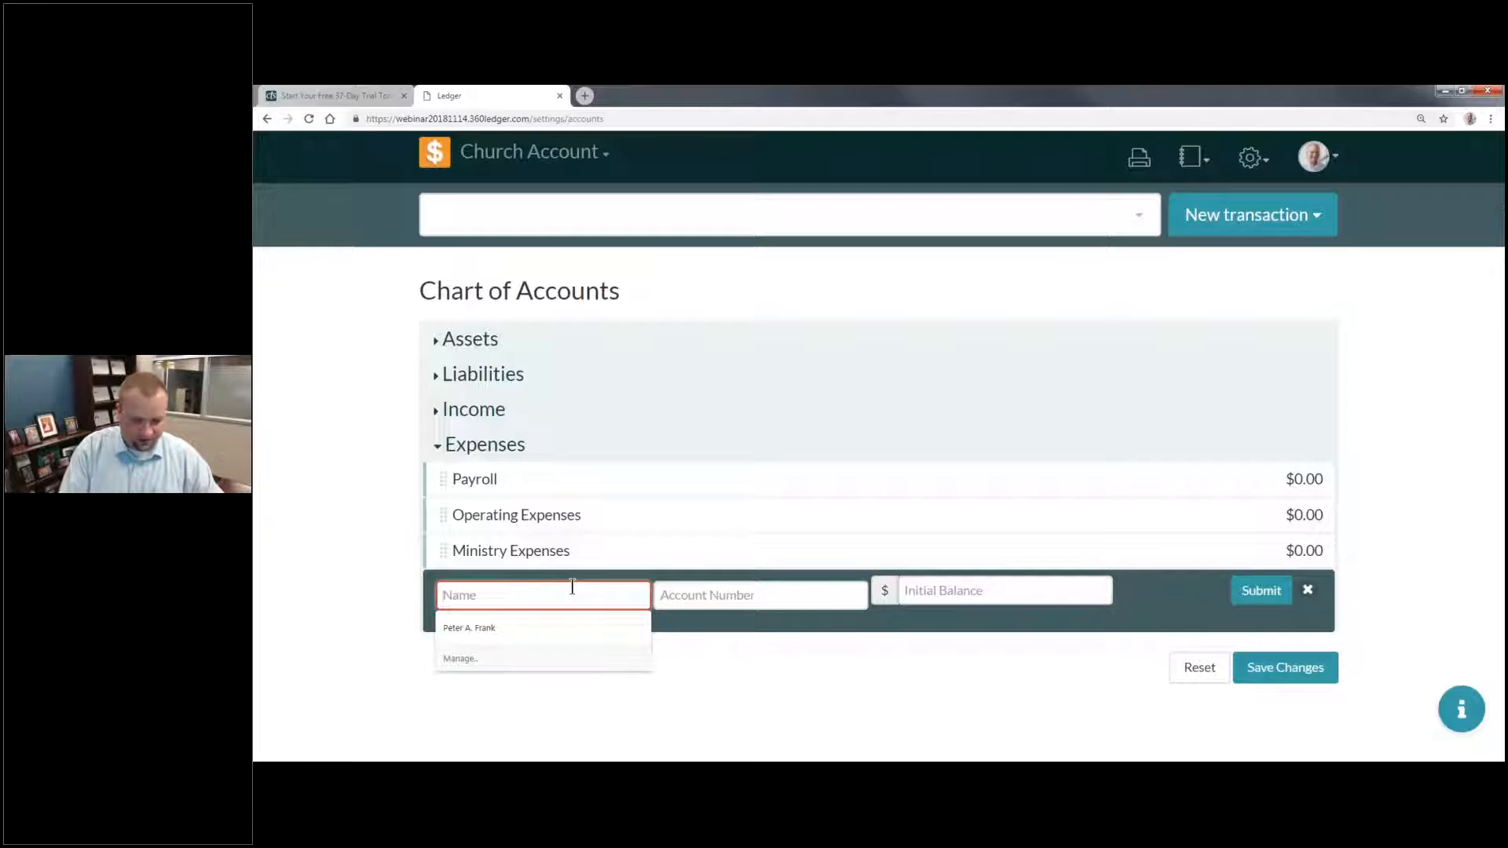
pyautogui.write('Church Staff')
pyautogui.tripleClick(572, 587)
pyautogui.write('Full-Time Sa')
pyautogui.press('BackSpace')
pyautogui.write('taff')
pyautogui.click(1009, 592)
pyautogui.write('0')
pyautogui.press('Return')
pyautogui.moveTo(593, 505); pyautogui.dragTo(727, 510)
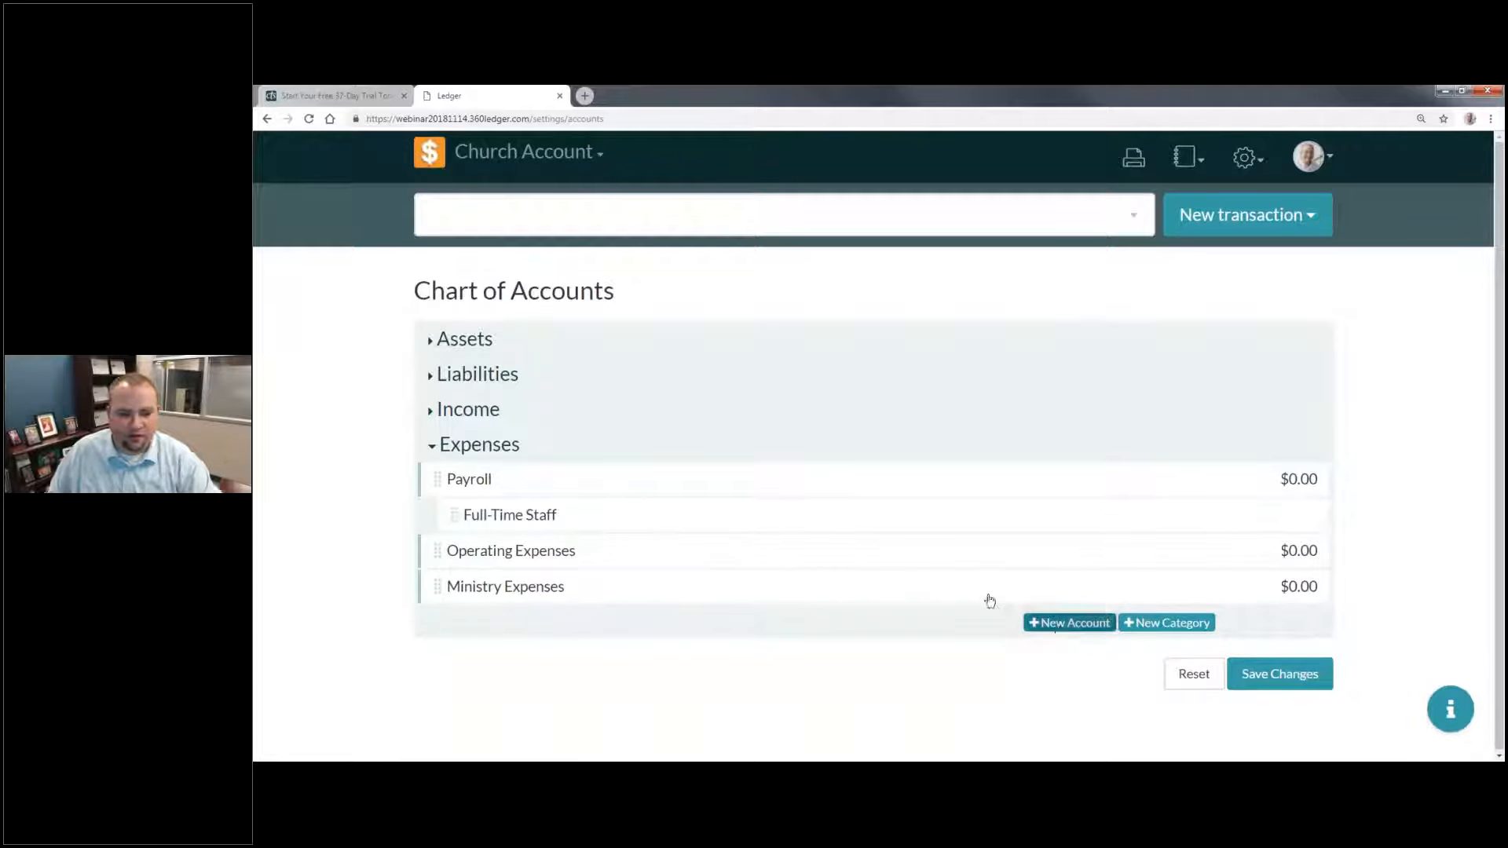
# Step: Add an expense account named "Part-Time Staff" with an initial balance of 0 and nest it under Payroll, below Full-Time Staff
pyautogui.click(1069, 623)
pyautogui.click(465, 630)
pyautogui.write('Part-Time Staff')
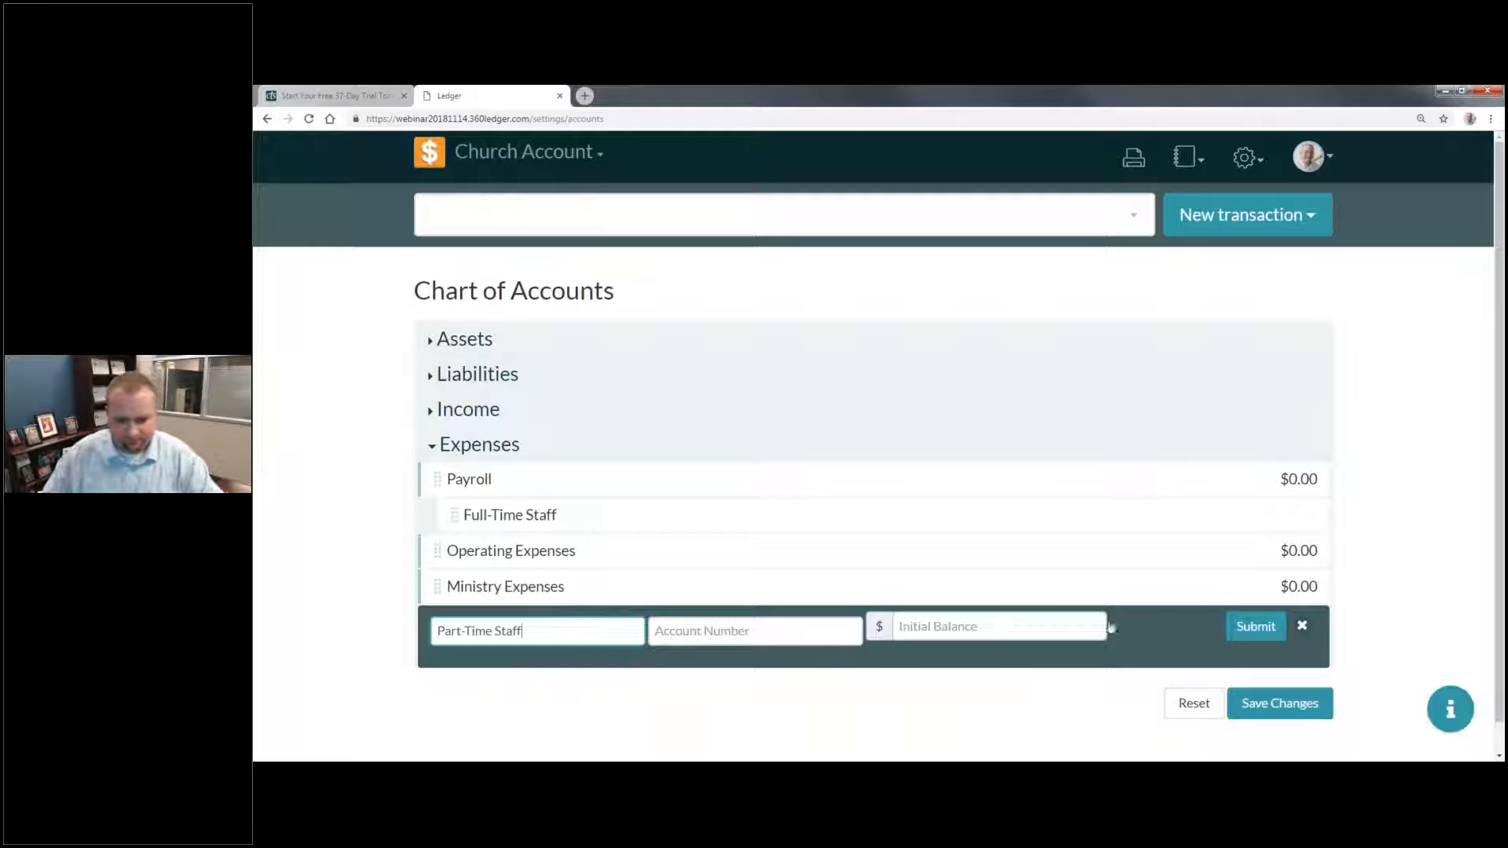
pyautogui.click(982, 626)
pyautogui.click(1255, 625)
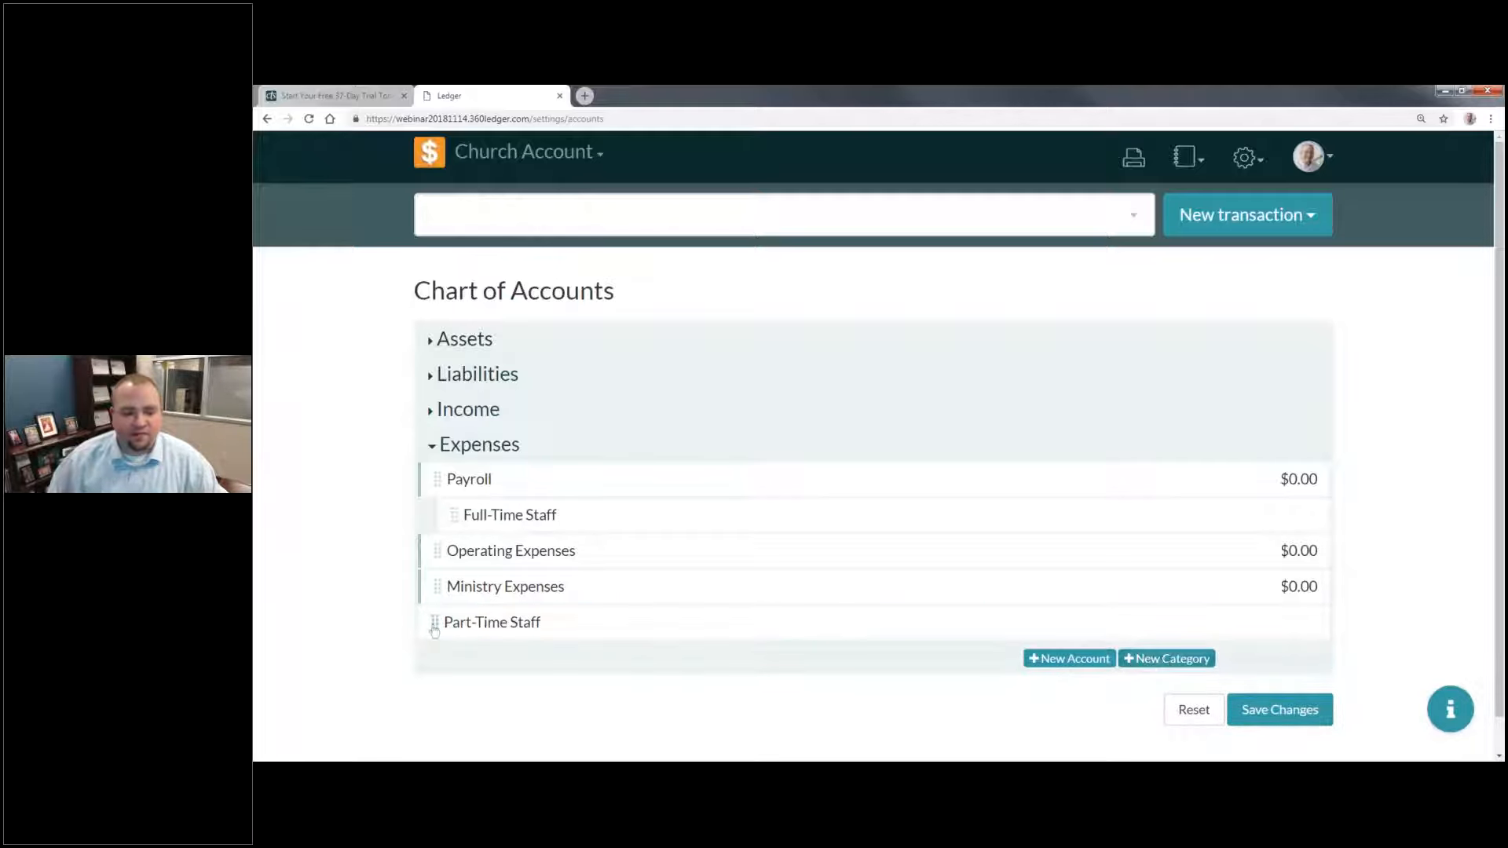
pyautogui.moveTo(435, 621); pyautogui.dragTo(599, 567)
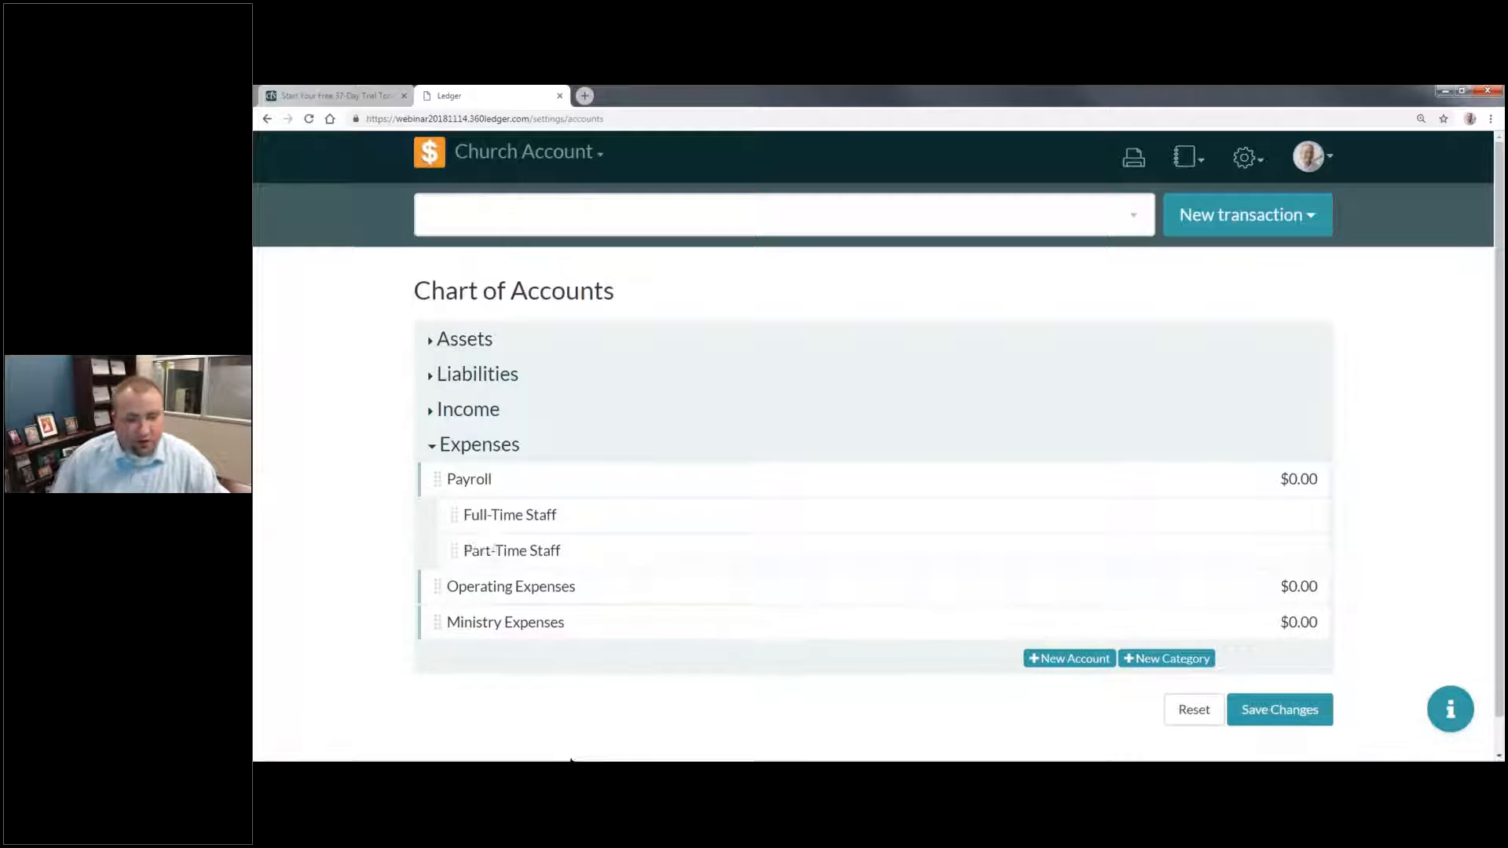
# Step: Add a new category named "Utilities" under Expenses
pyautogui.click(1166, 658)
pyautogui.click(537, 662)
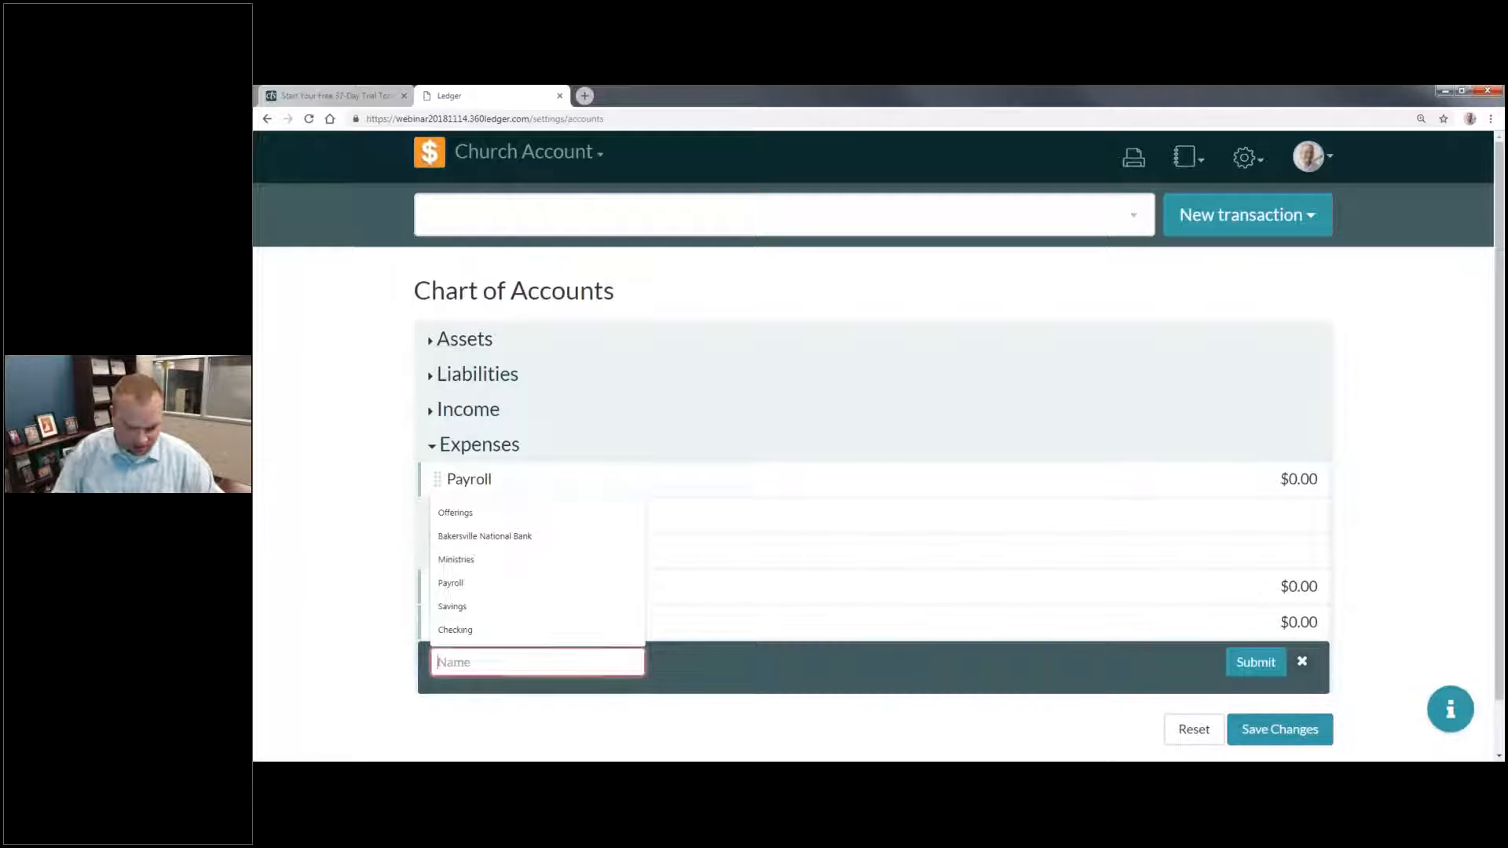
pyautogui.write('Uti')
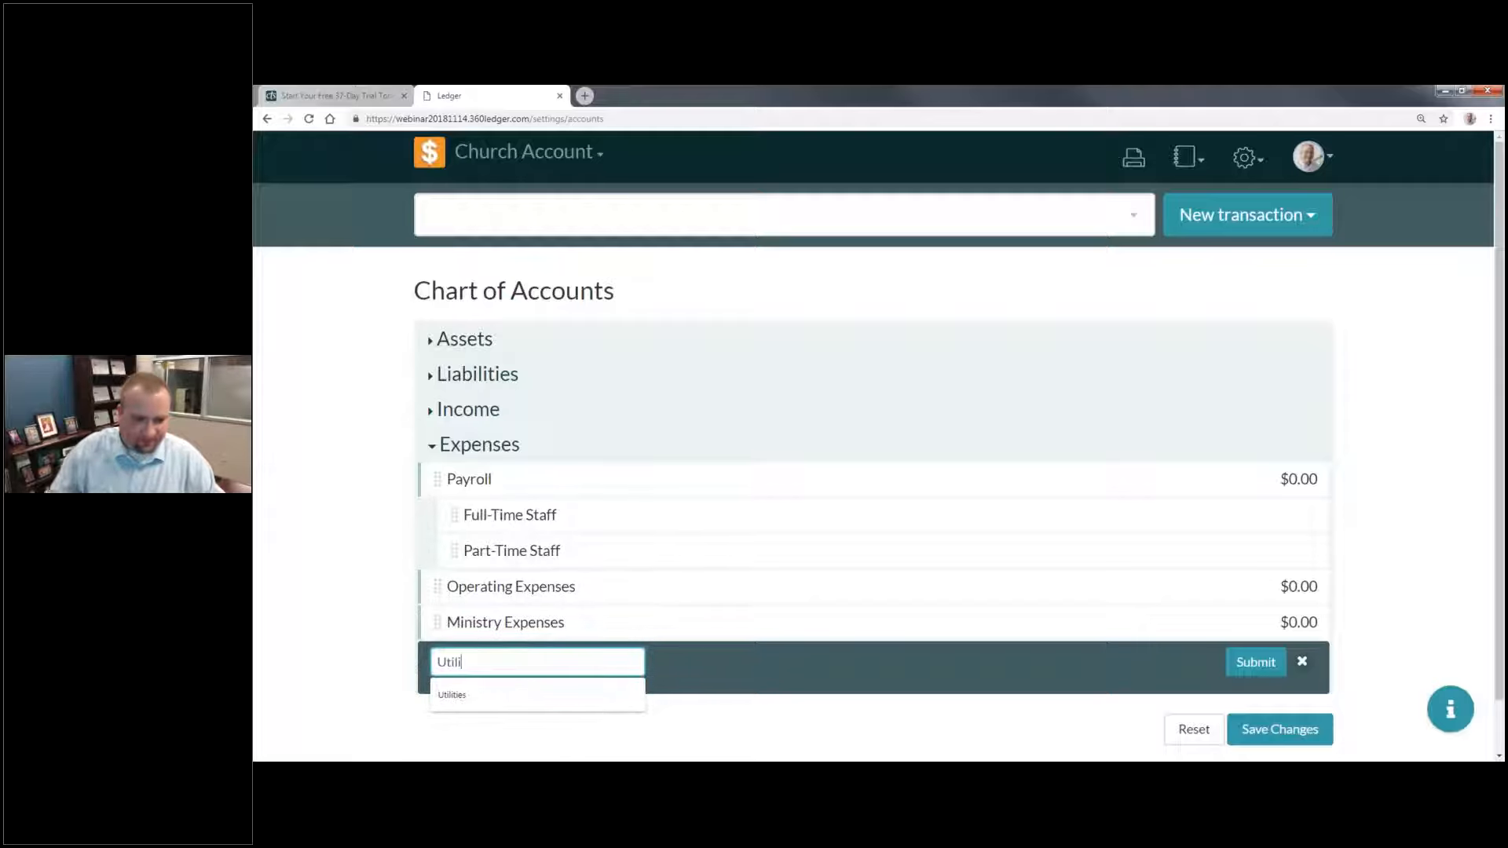
pyautogui.write('li')
pyautogui.click(452, 695)
pyautogui.click(1256, 662)
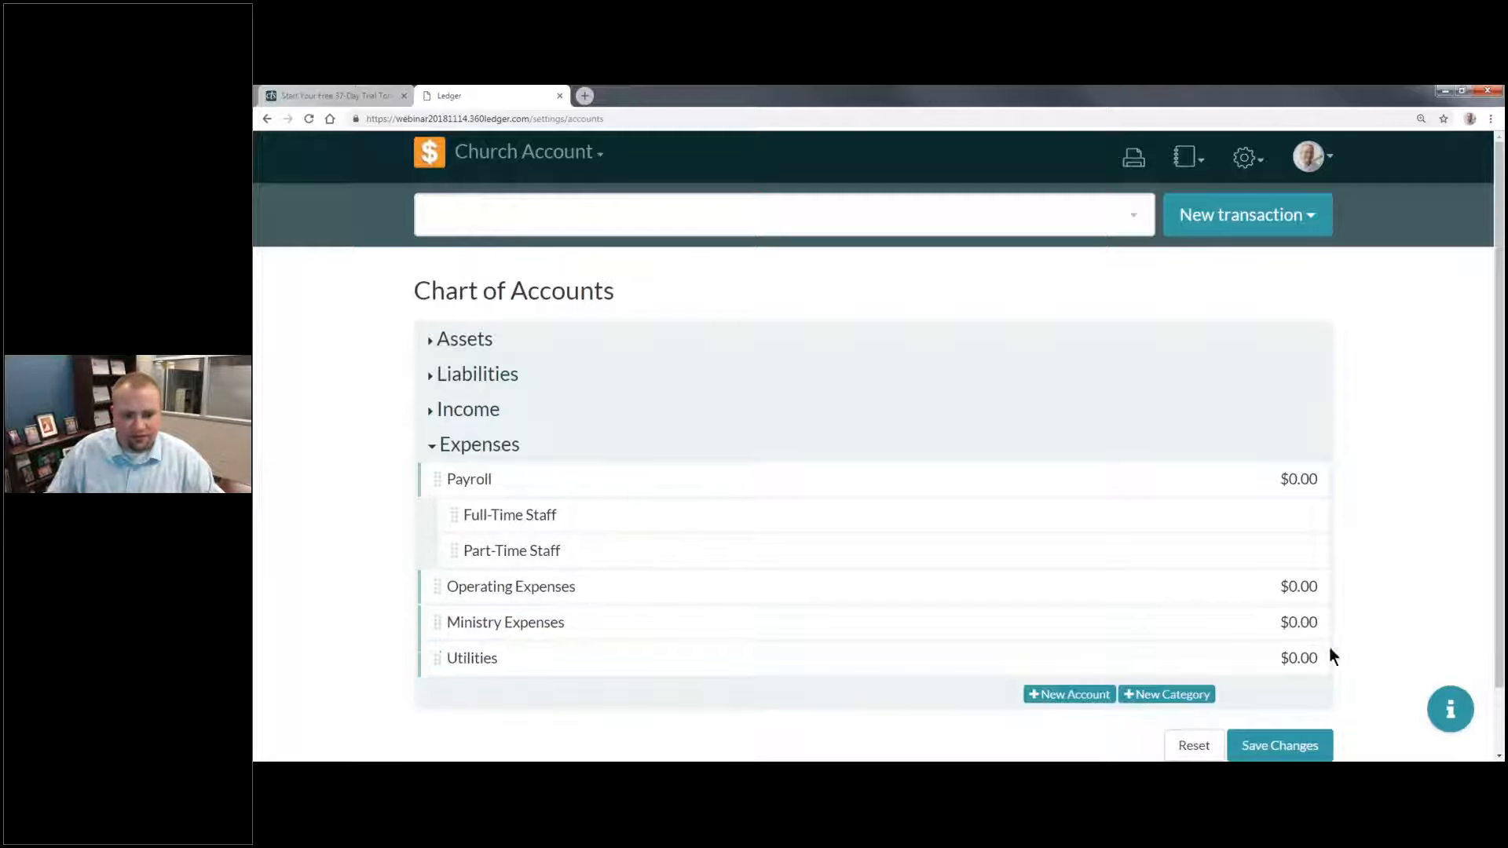
pyautogui.click(1166, 694)
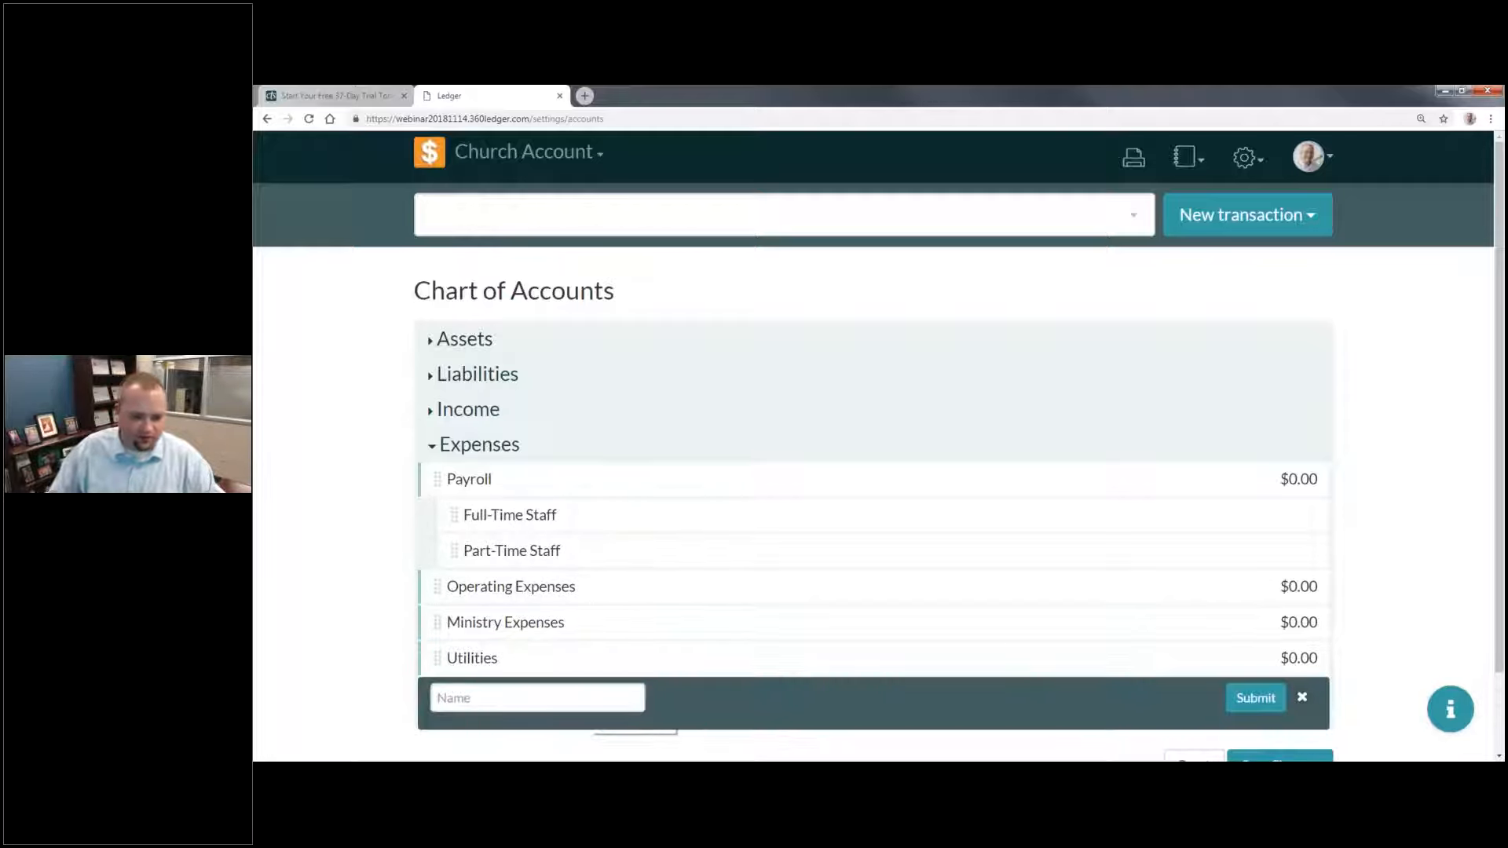
pyautogui.click(537, 697)
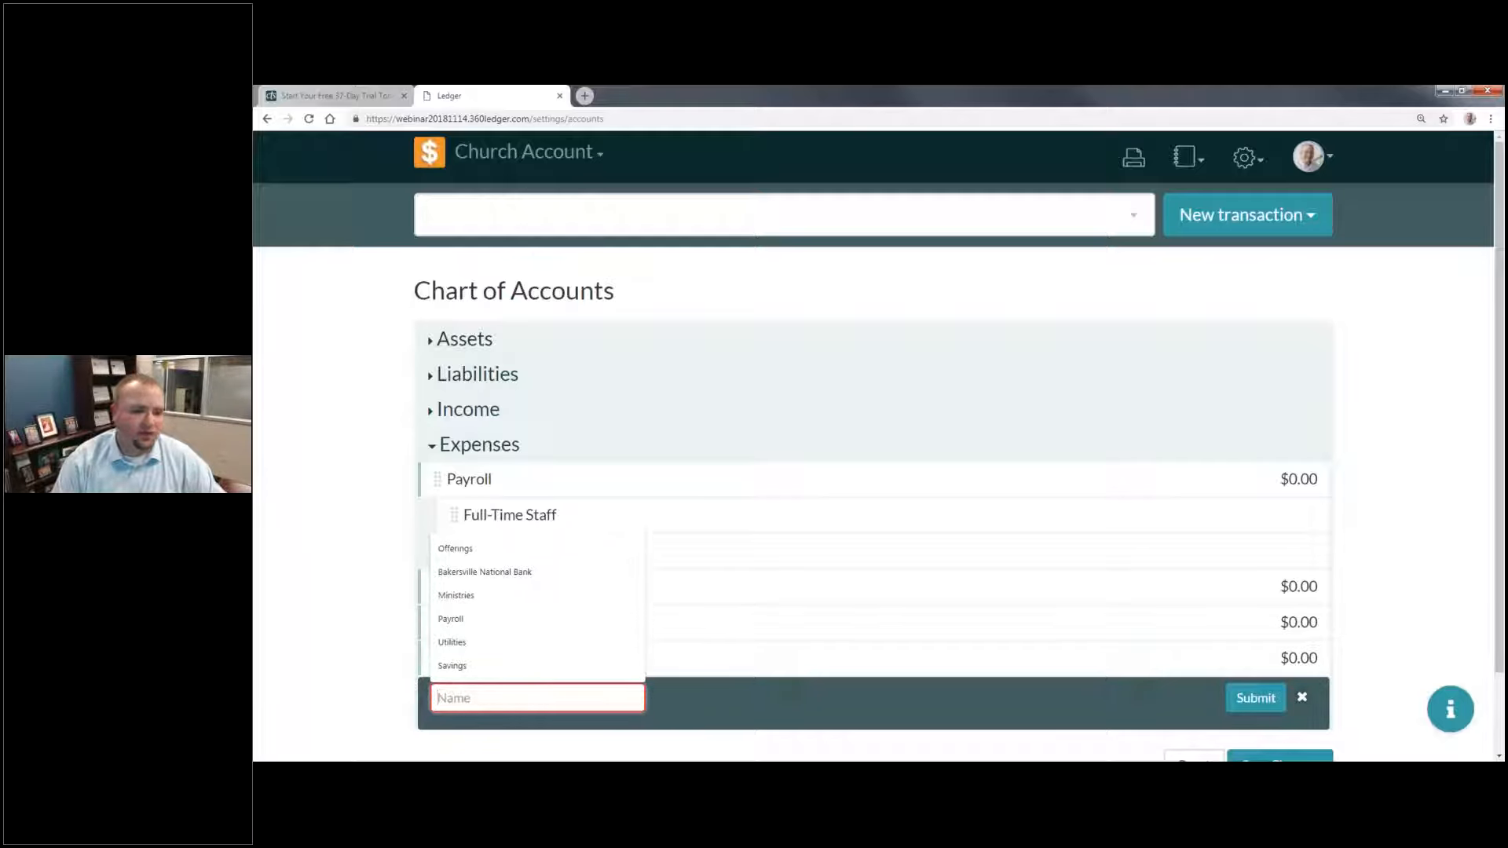
pyautogui.press('Escape')
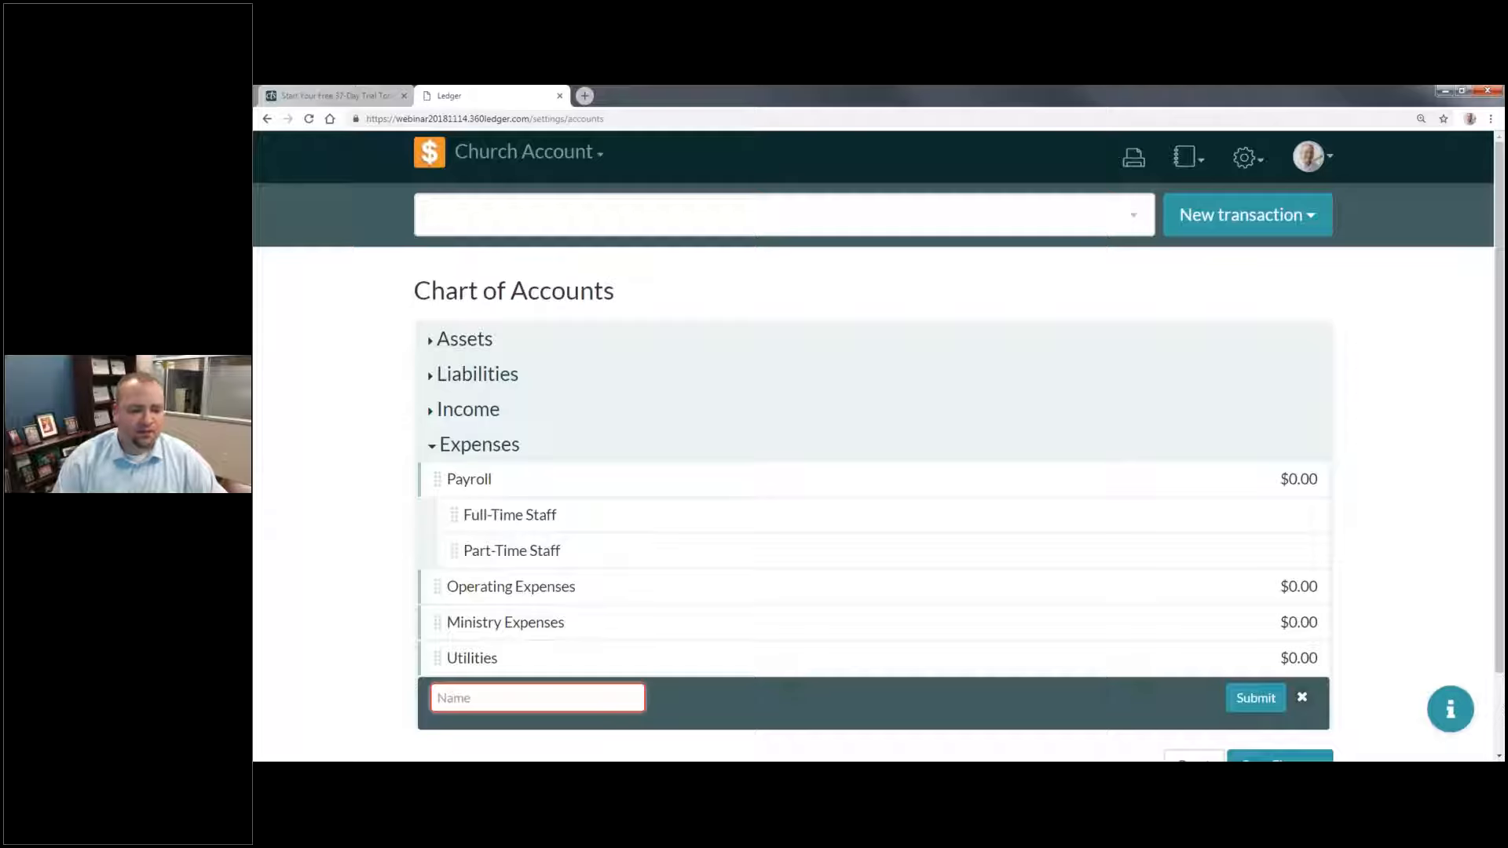
pyautogui.click(1302, 697)
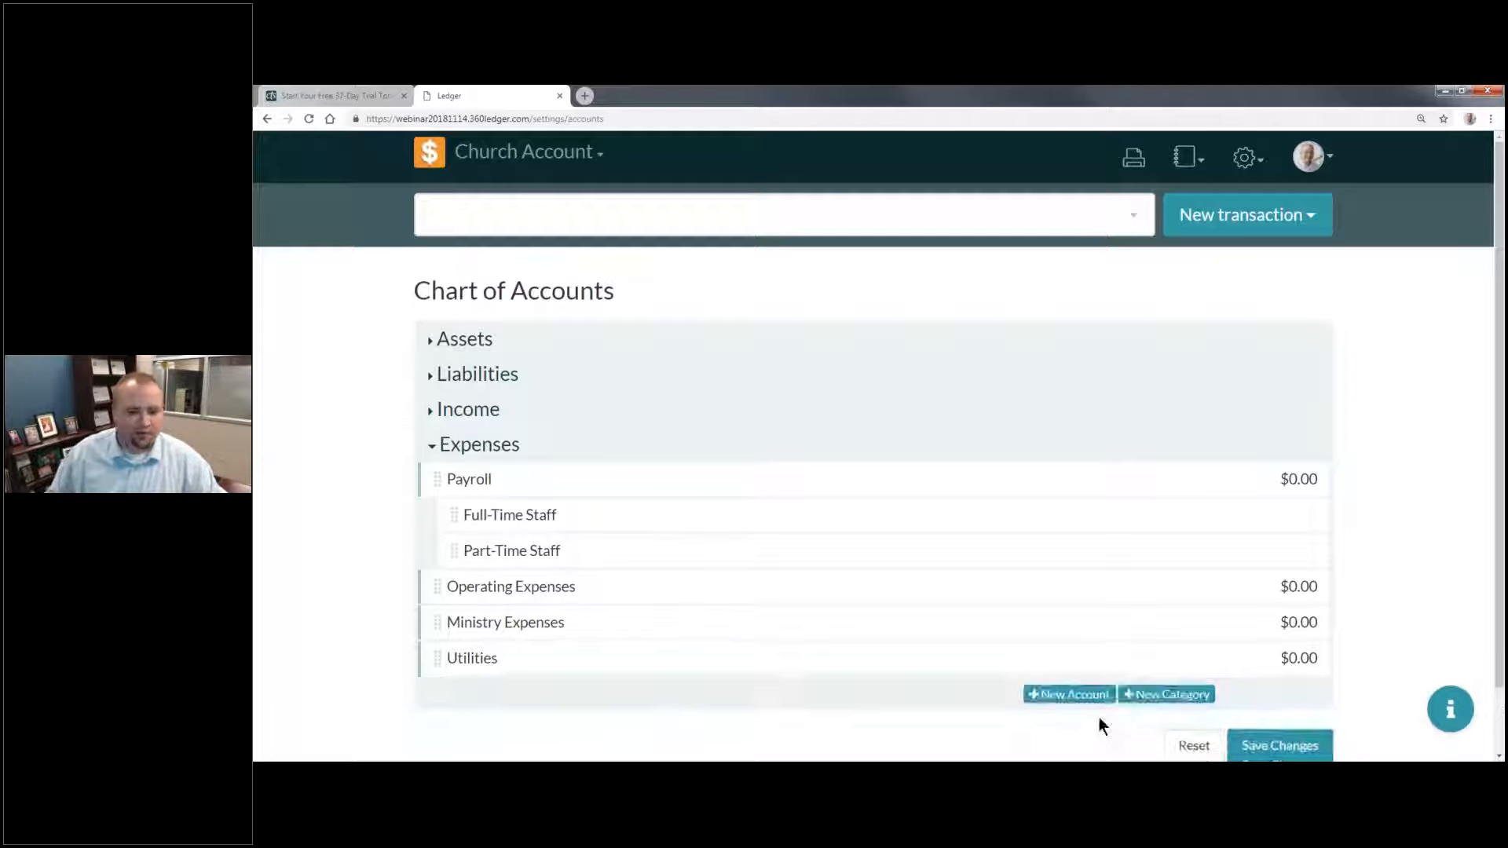
# Step: Nest the Ministry Expenses and Utilities categories under Operating Expenses
pyautogui.moveTo(437, 621); pyautogui.dragTo(653, 611)
pyautogui.moveTo(437, 661); pyautogui.dragTo(581, 658)
# Step: Add an expense account named "Summer Mission Trip" with no account number and an initial balance of 0
pyautogui.scroll(-1, 488, 542)
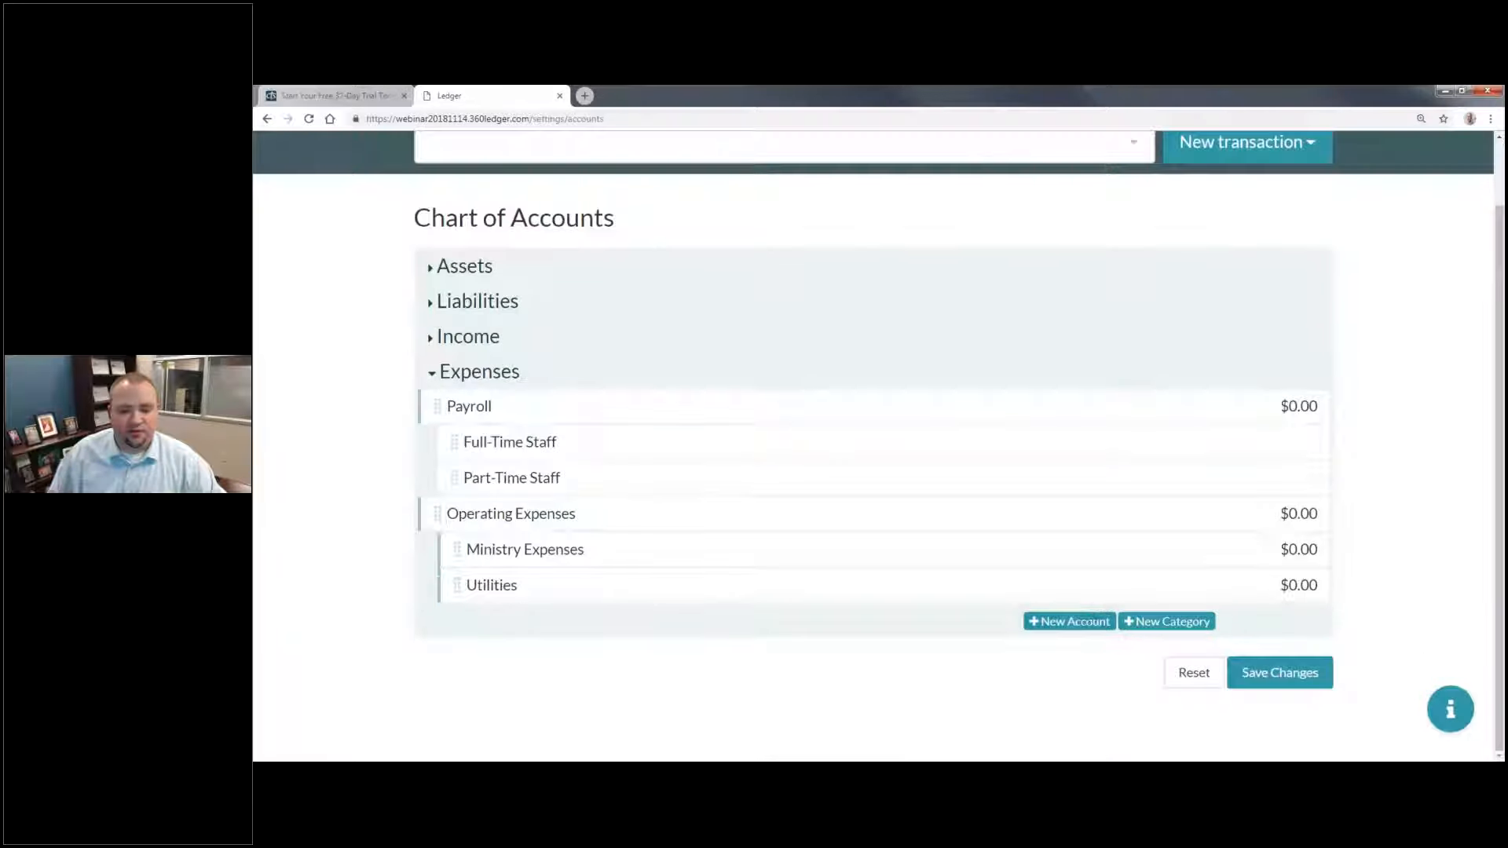
pyautogui.click(1073, 625)
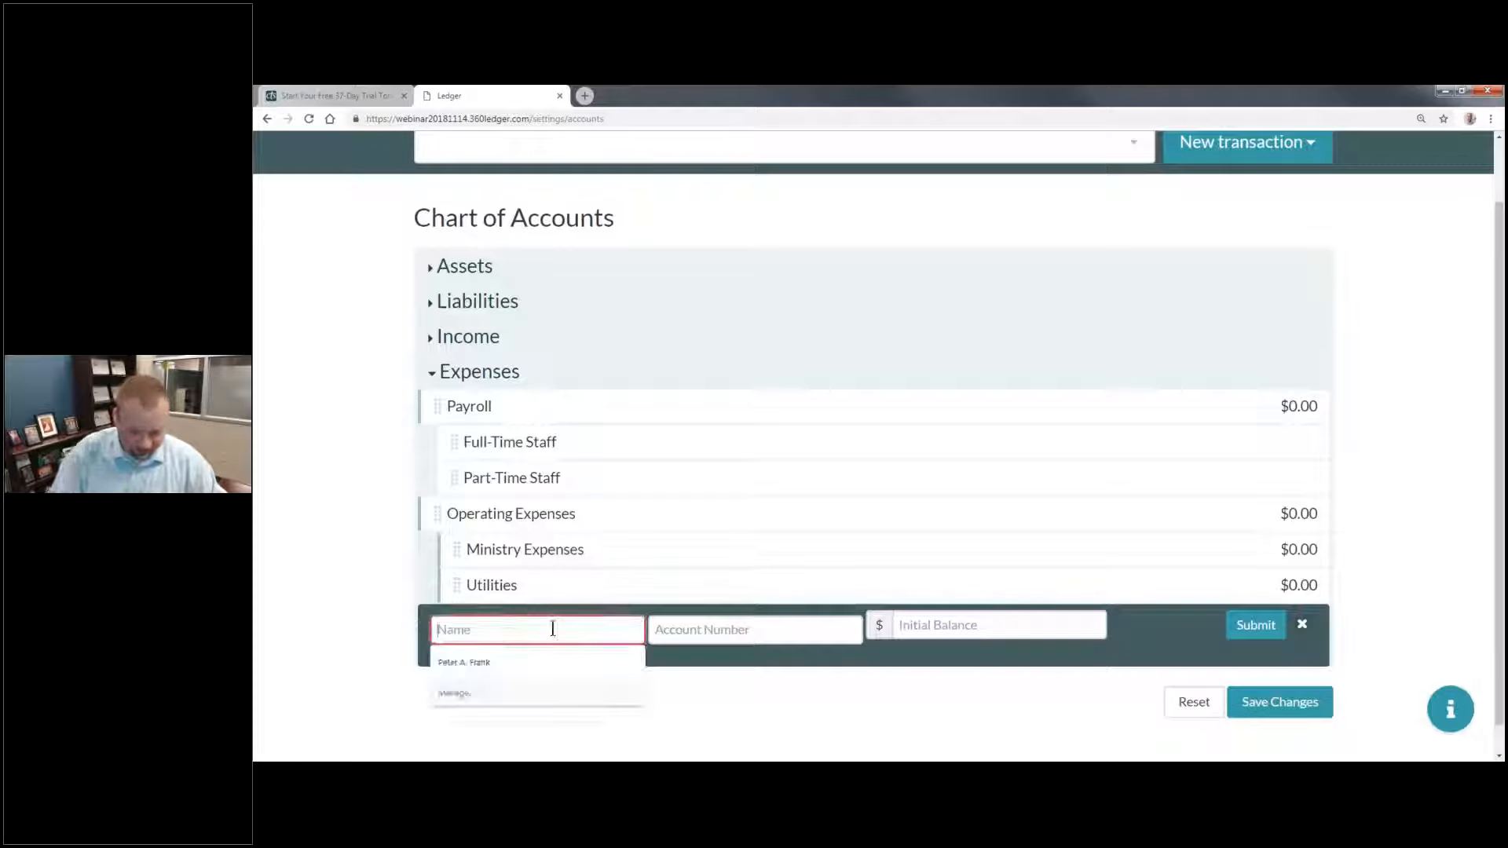
pyautogui.write('S')
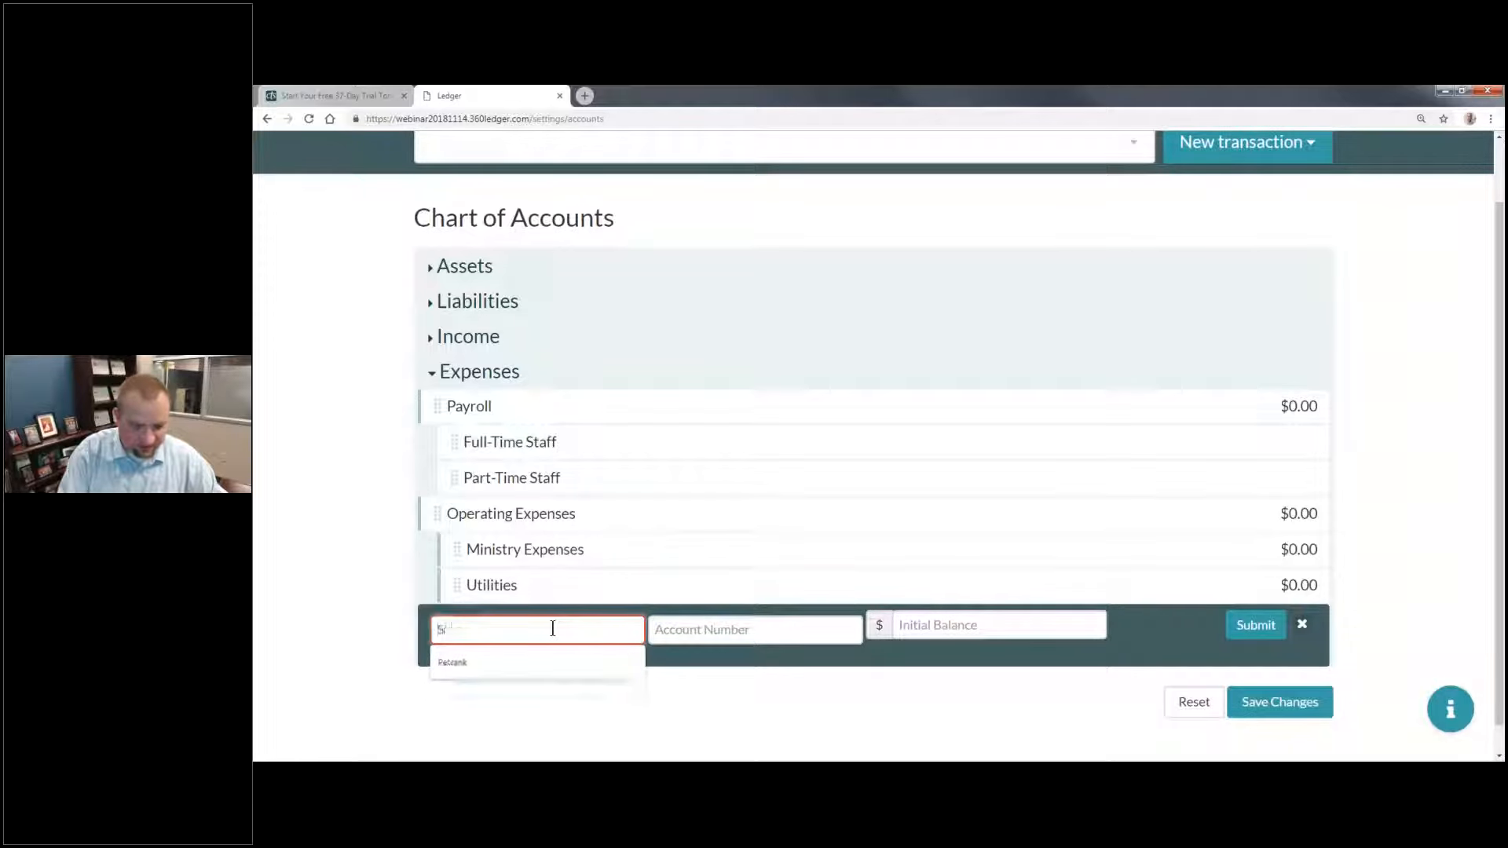
pyautogui.write('ummer Mission Trip')
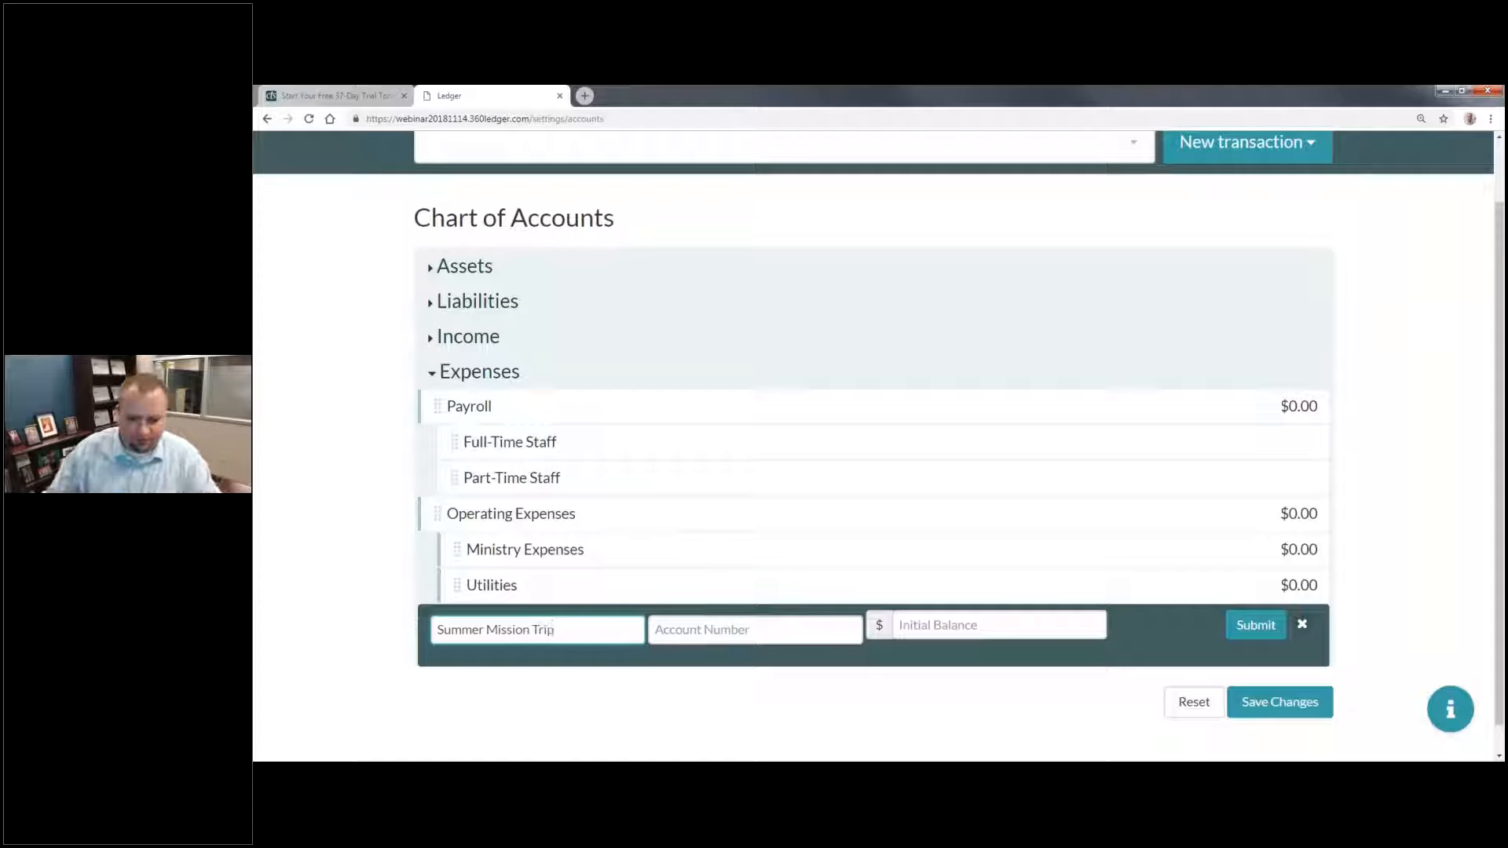
pyautogui.click(935, 625)
pyautogui.write('10')
pyautogui.click(1254, 625)
# Step: Add an expense account named "Youth Group" with no account number and an initial balance of 0
pyautogui.click(1058, 658)
pyautogui.click(576, 662)
pyautogui.write('Youth Group')
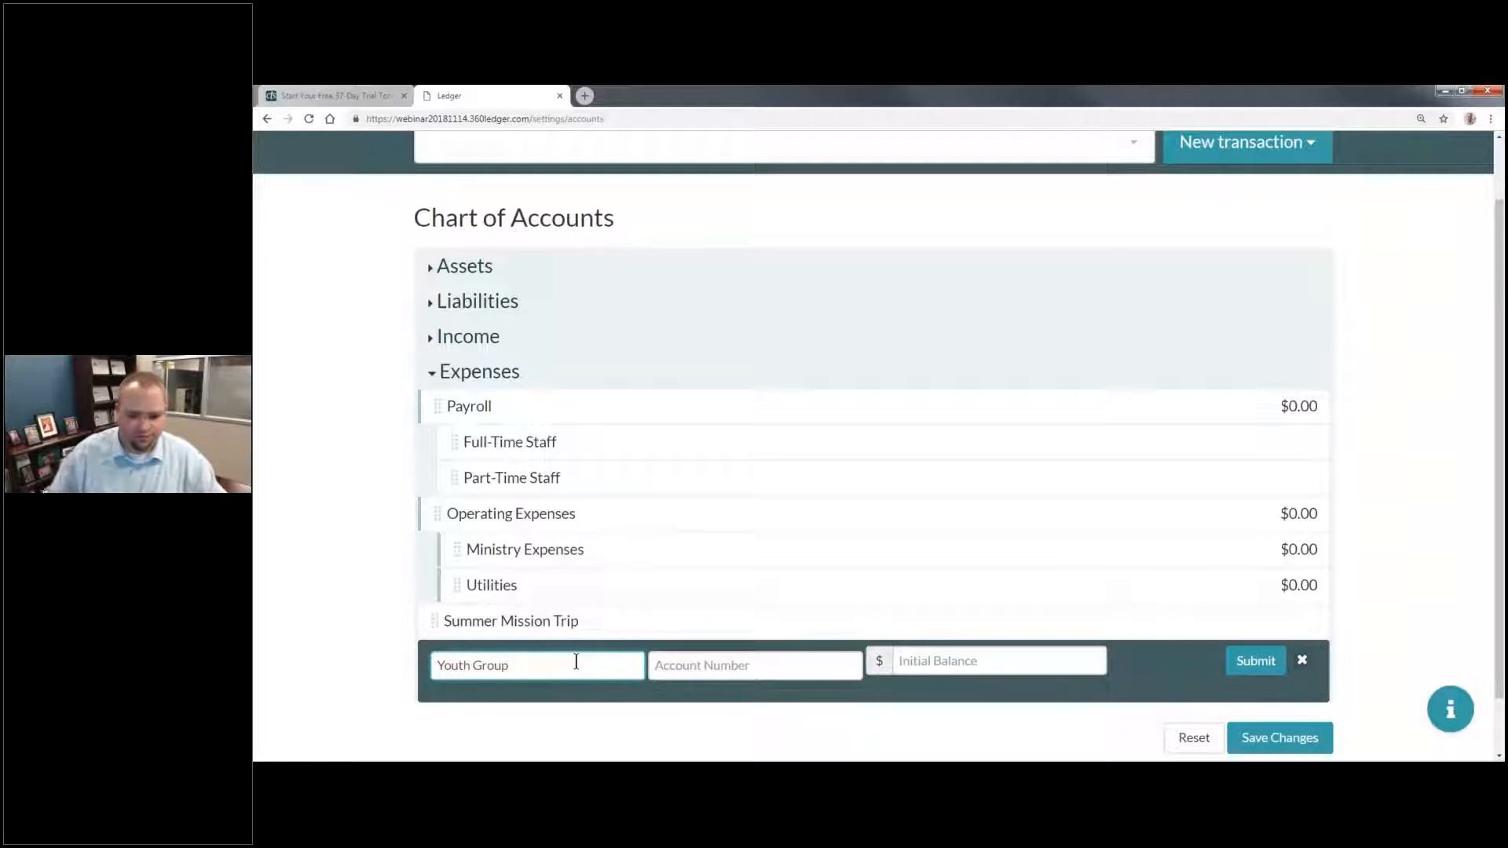
pyautogui.click(1057, 666)
pyautogui.write('10')
pyautogui.click(1255, 661)
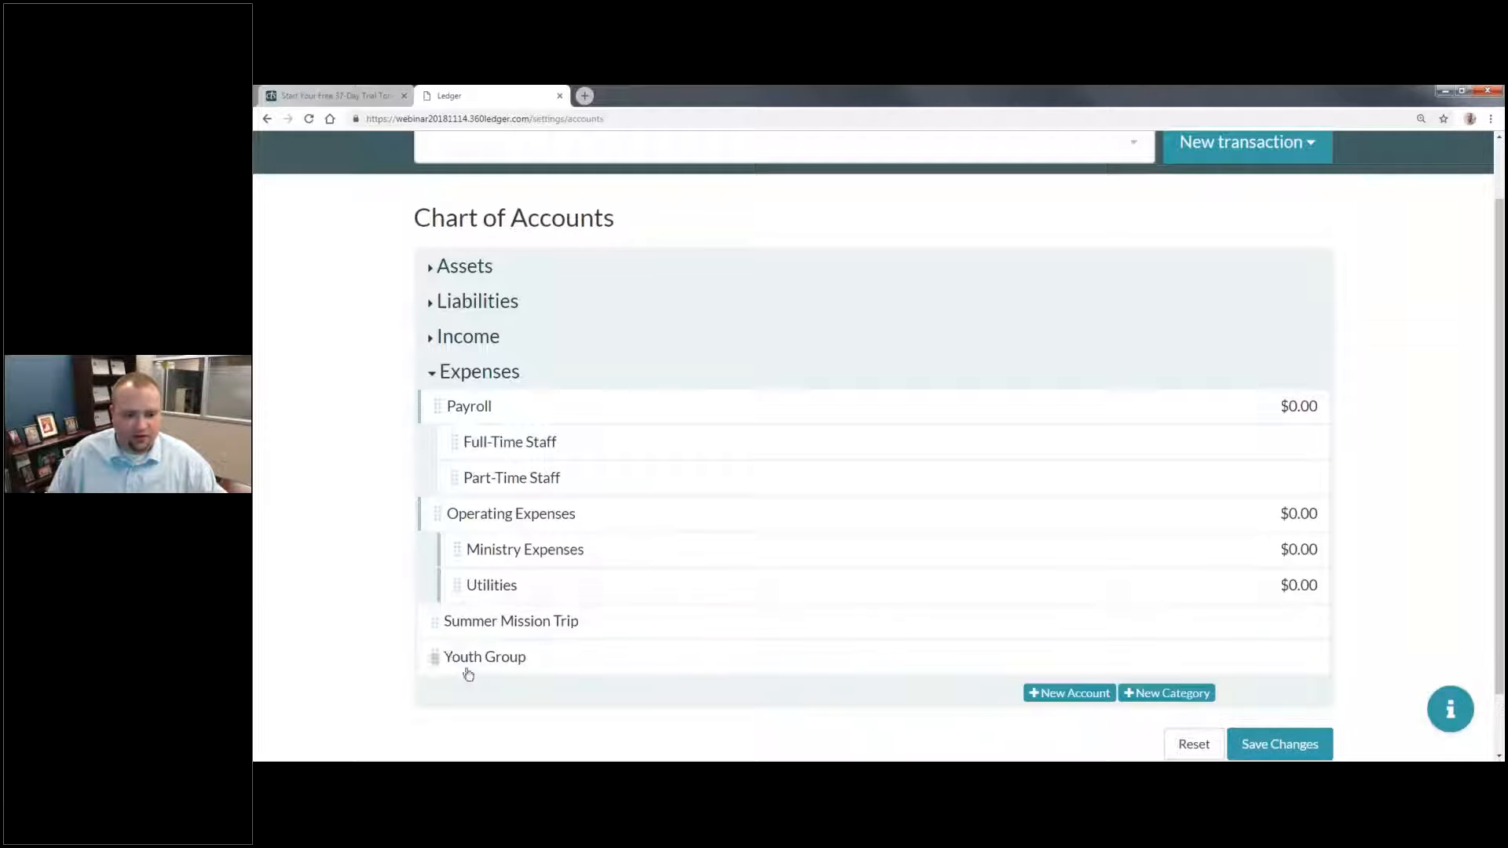
# Step: Add an expense account named "Electricity" with no account number and an initial balance of 0
pyautogui.click(1072, 694)
pyautogui.click(527, 703)
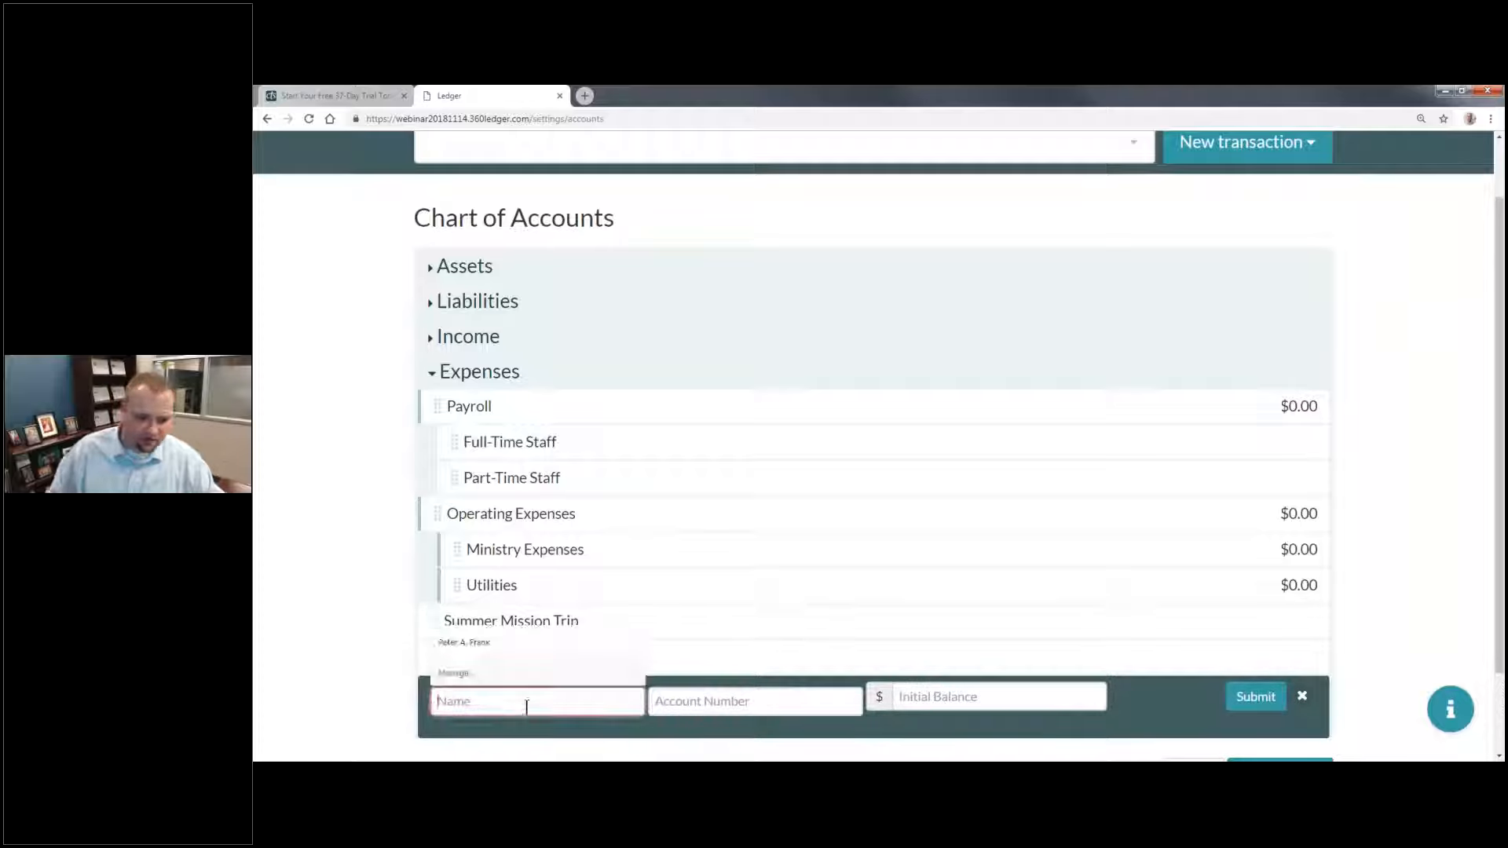
pyautogui.write('Elect')
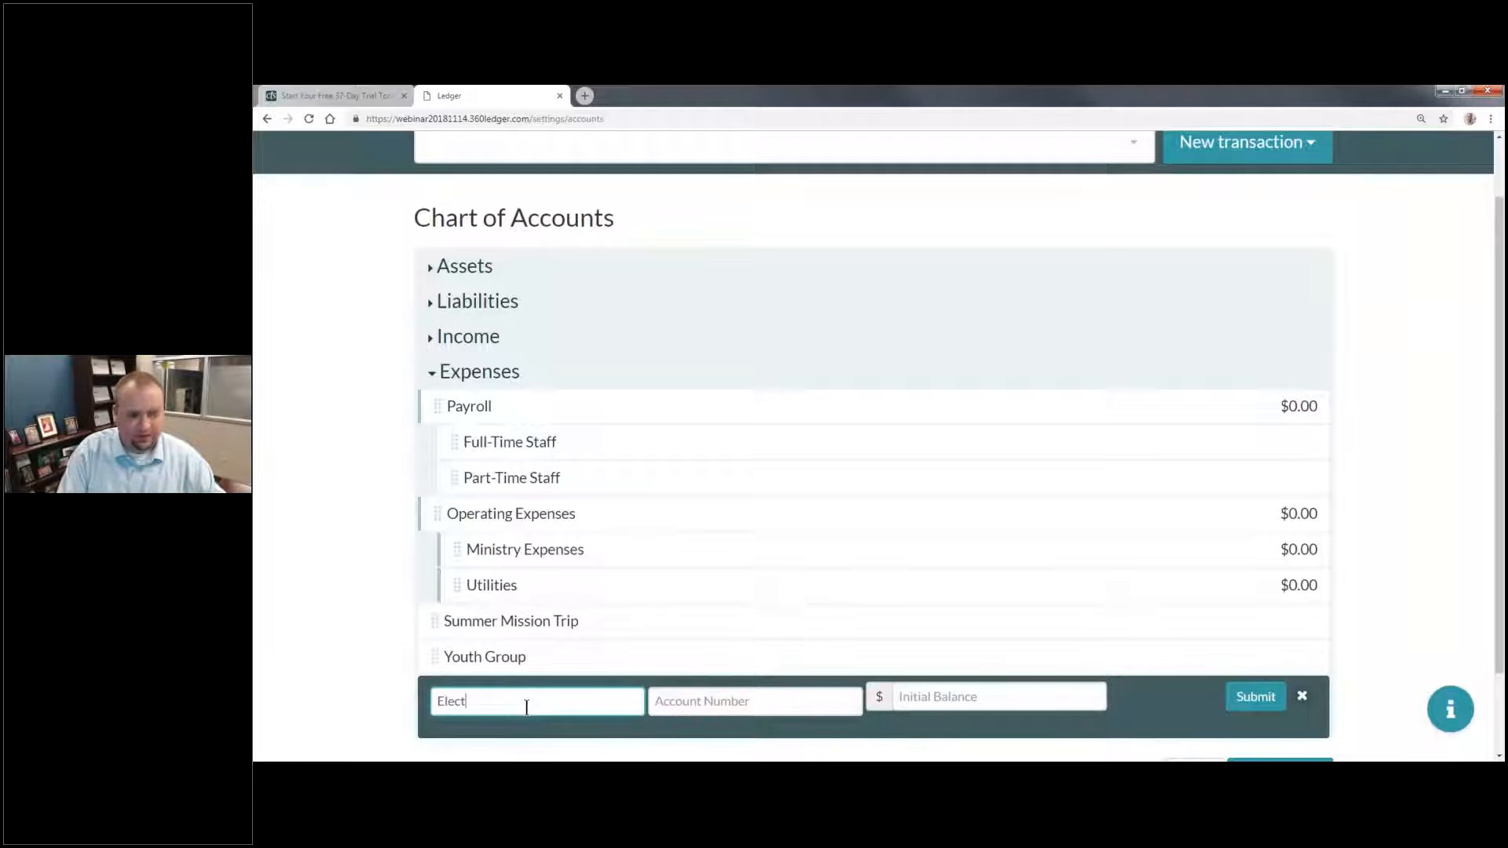
pyautogui.write('ricity')
pyautogui.click(997, 697)
pyautogui.write('0')
pyautogui.click(1253, 697)
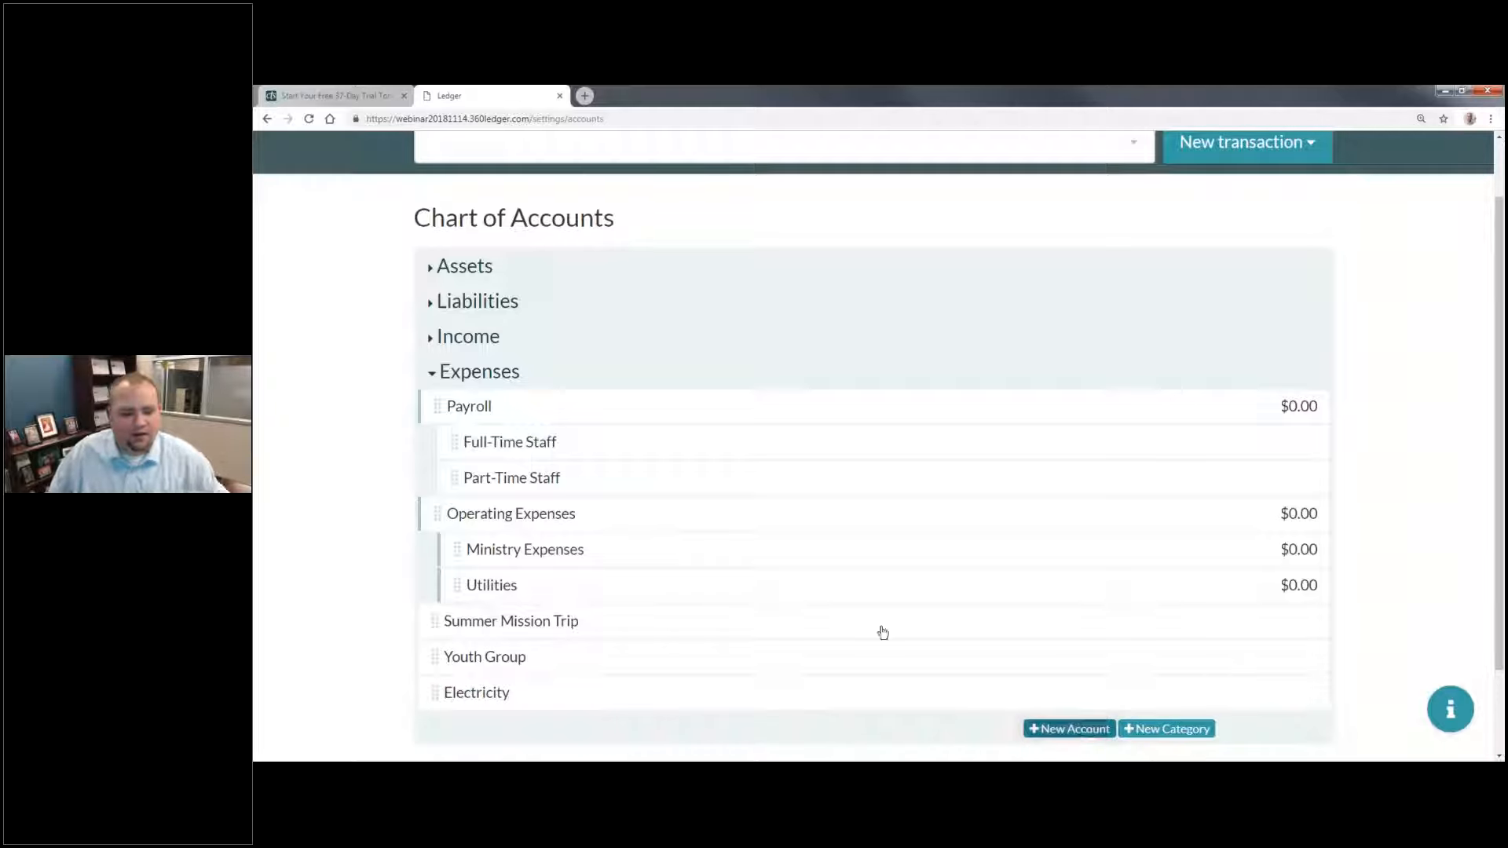
# Step: Add an expense account named "Internet / Phone" with no account number and an initial balance of 0
pyautogui.scroll(-2, 880, 620)
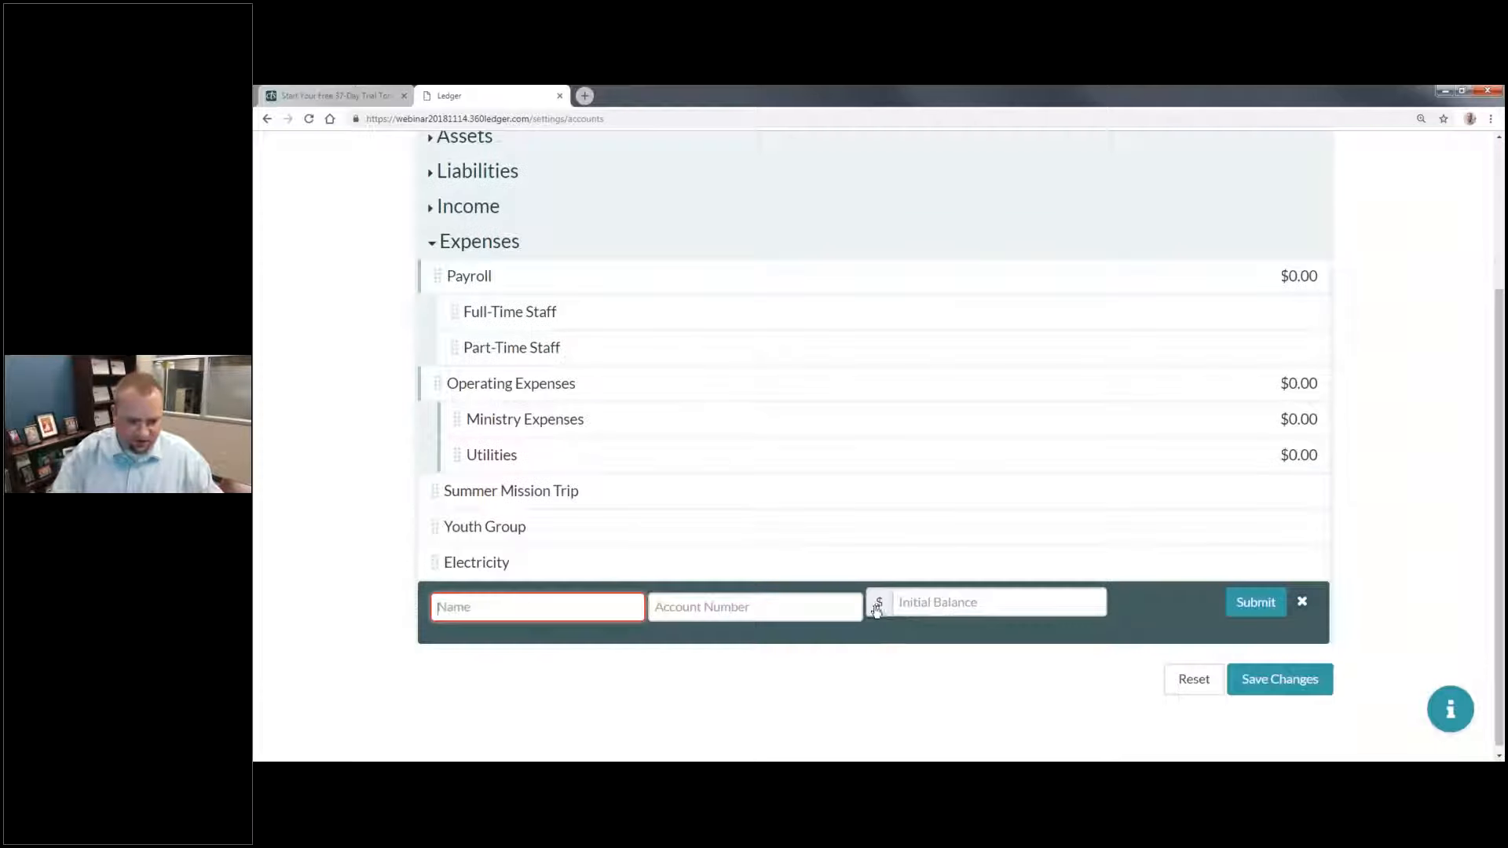
pyautogui.write('Internet / Phone')
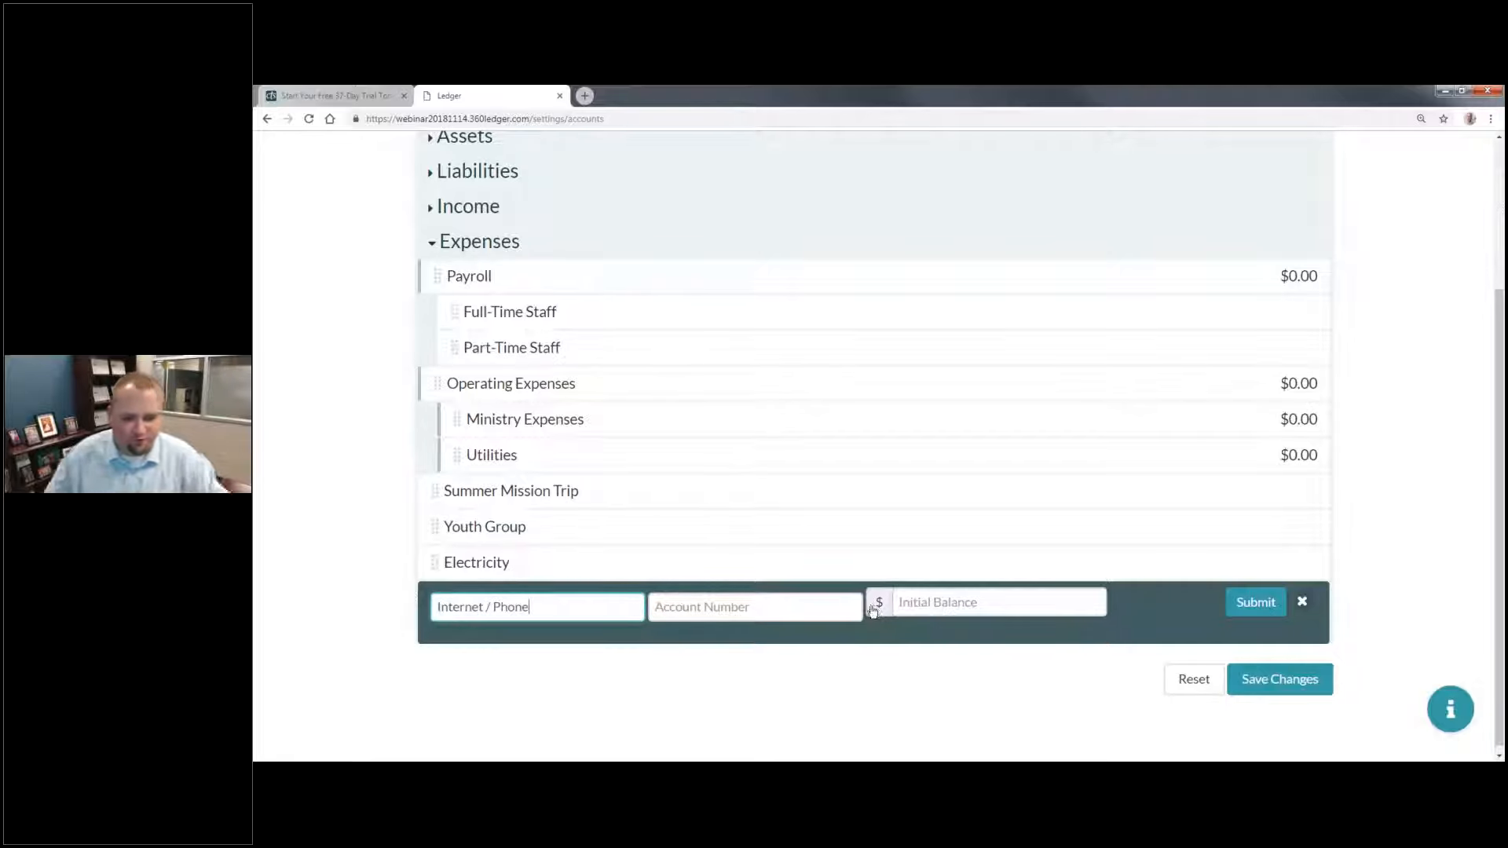
pyautogui.click(995, 599)
pyautogui.write('0')
pyautogui.press('Return')
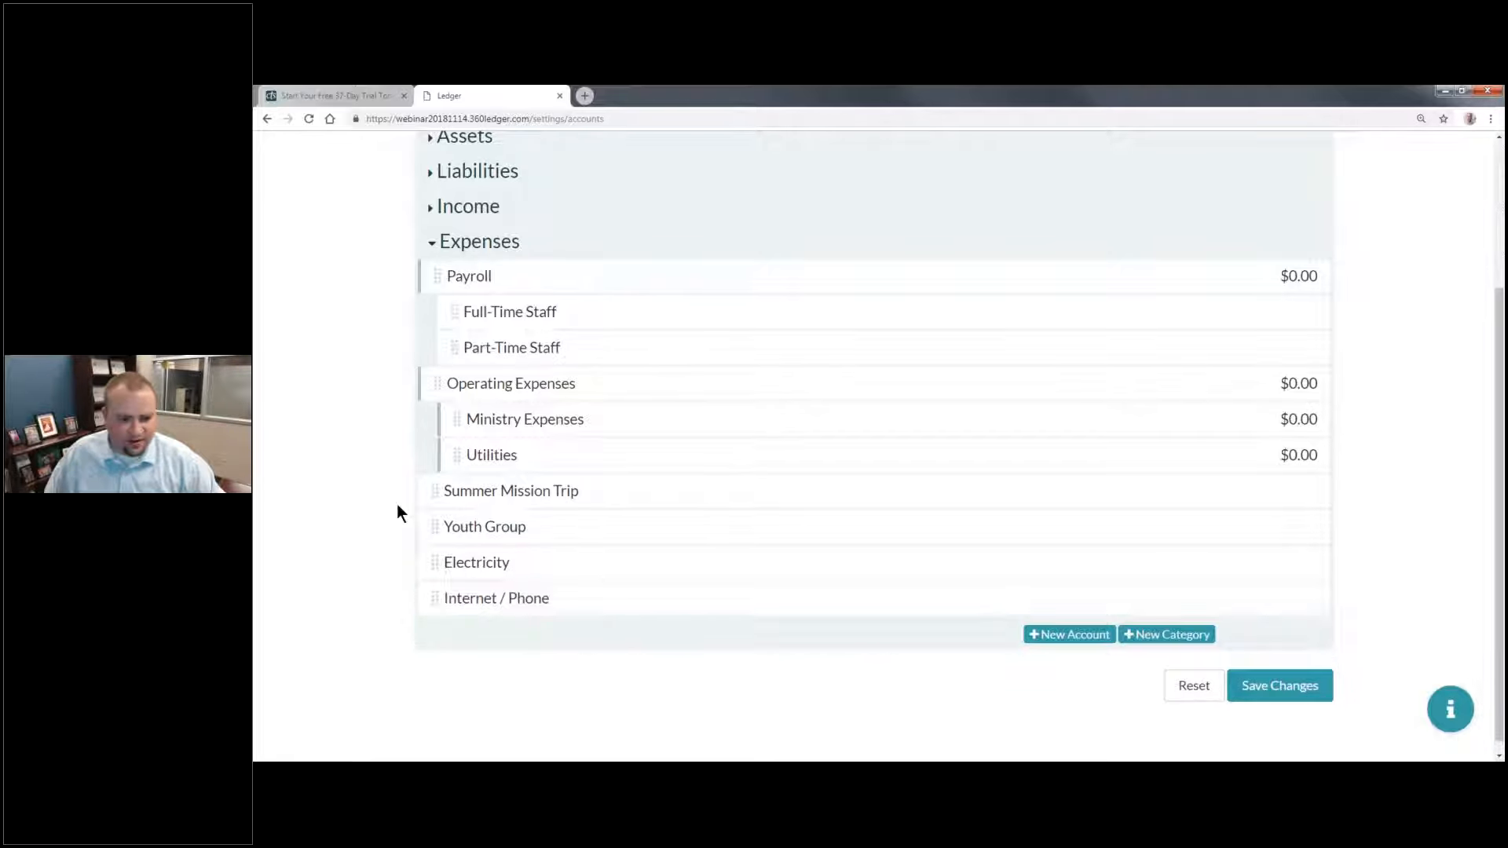
# Step: Nest Summer Mission Trip and Youth Group under Ministry Expenses, and Electricity and Internet / Phone under Utilities
pyautogui.moveTo(595, 460); pyautogui.dragTo(683, 474)
pyautogui.moveTo(459, 572); pyautogui.dragTo(702, 583)
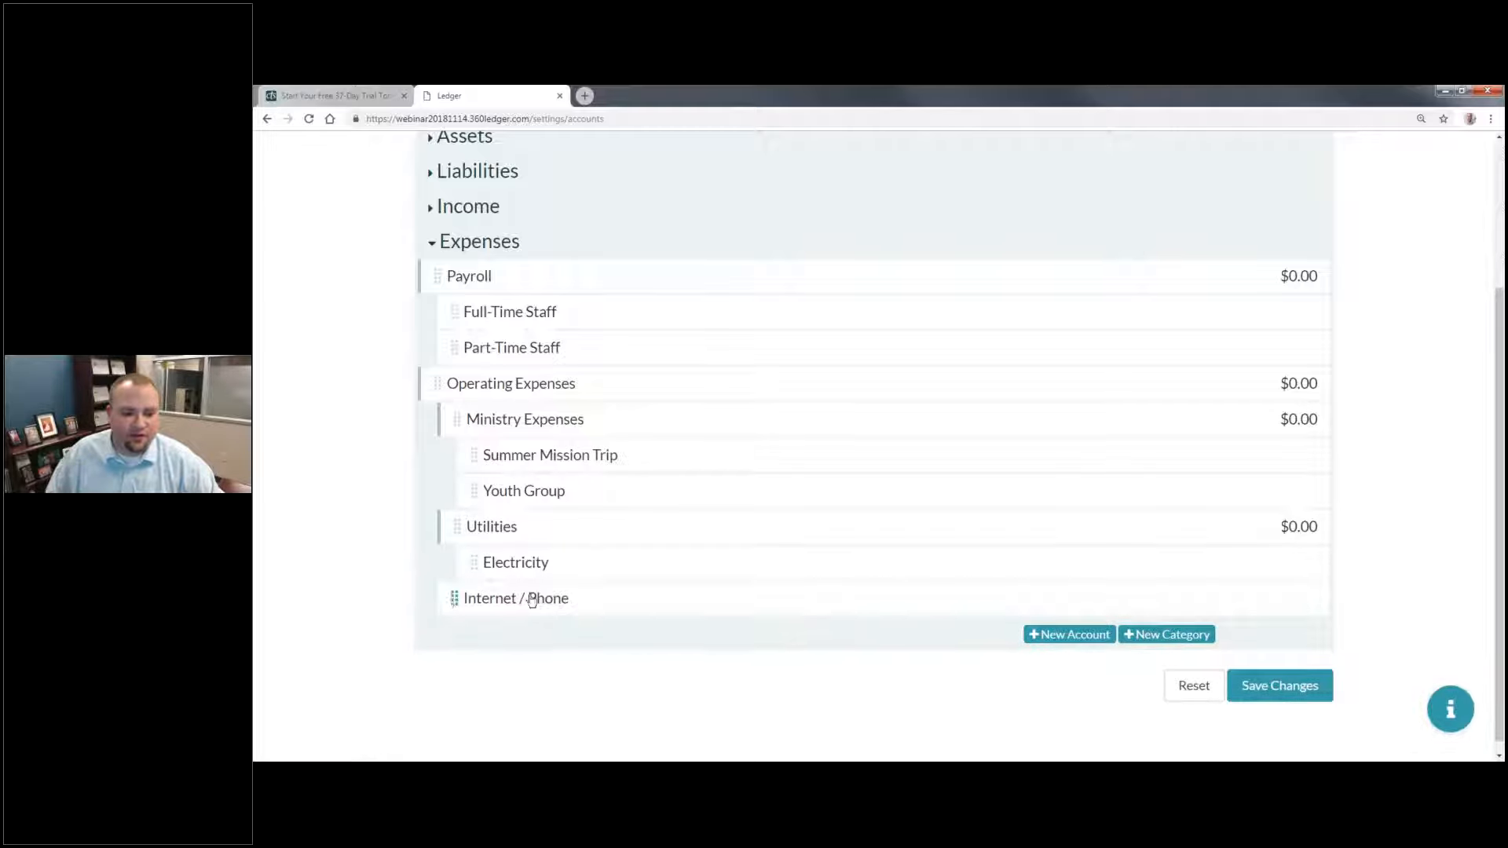
pyautogui.moveTo(538, 596); pyautogui.dragTo(596, 504)
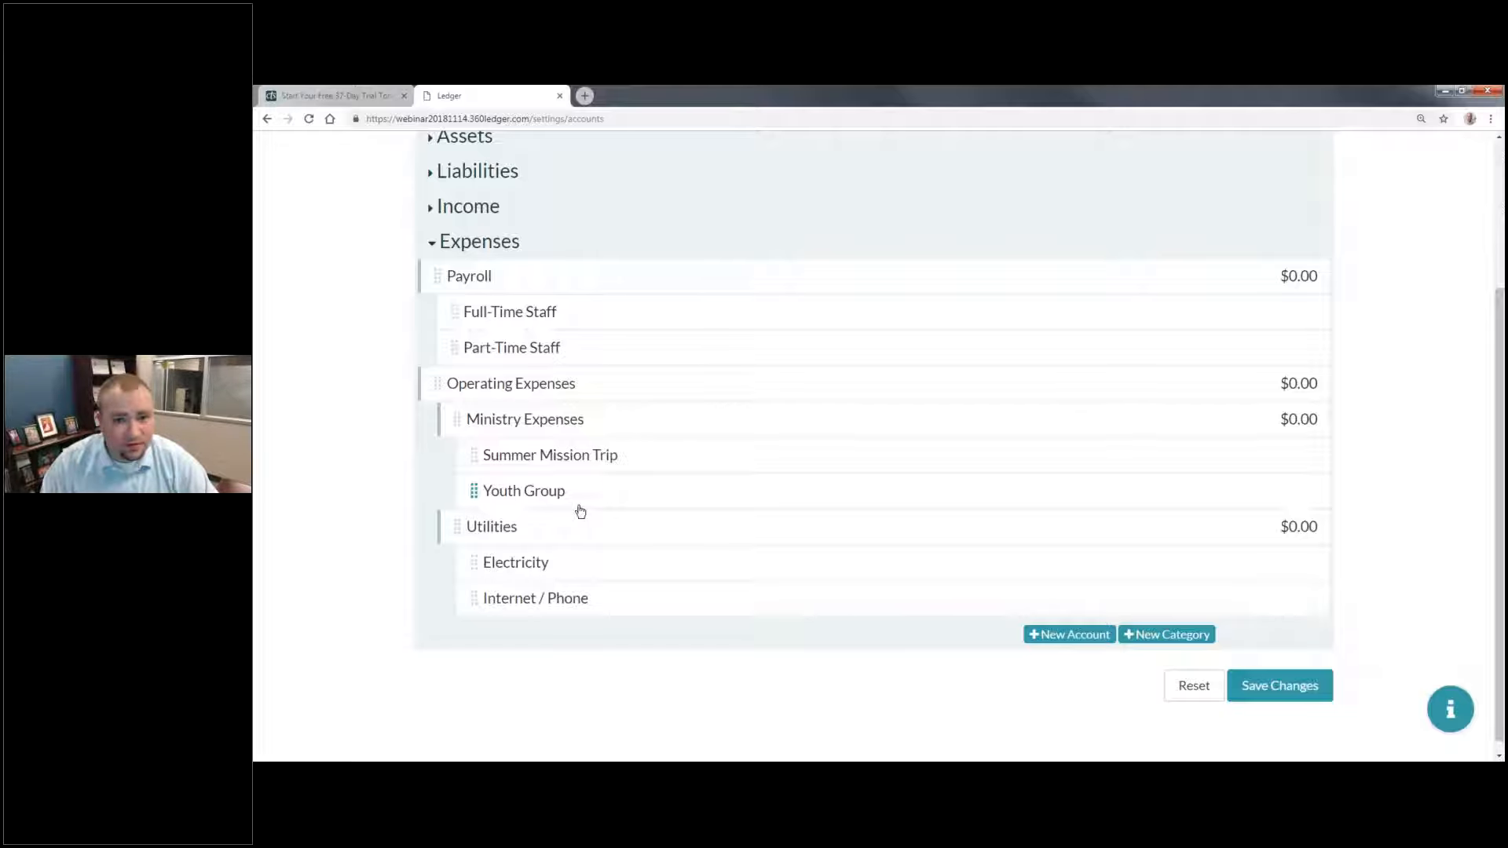
# Step: Save the new Expenses categories and accounts and confirm the changes to the chart of accounts
pyautogui.click(1263, 688)
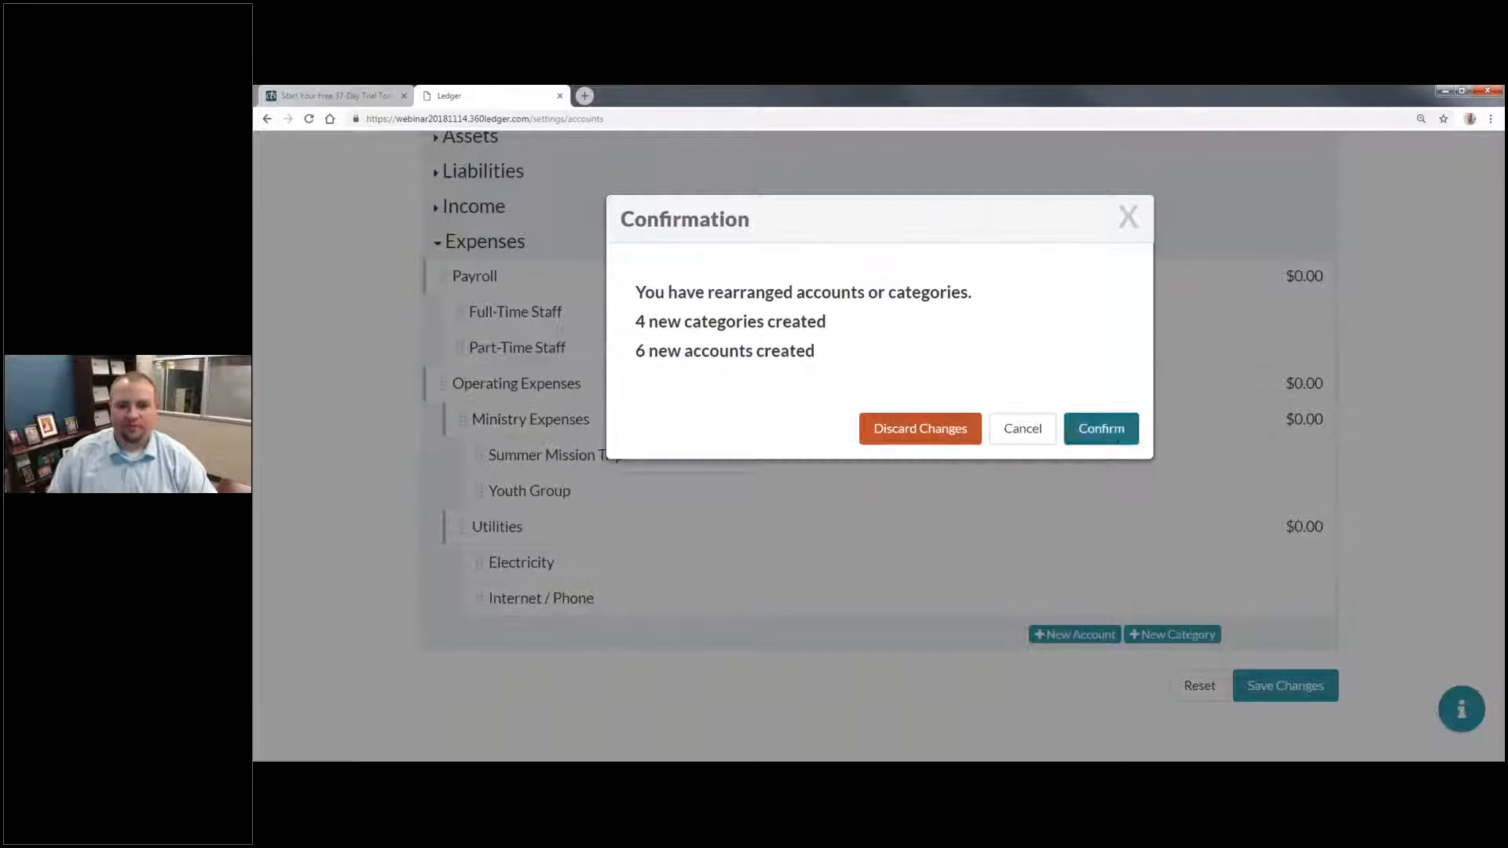
pyautogui.click(1083, 432)
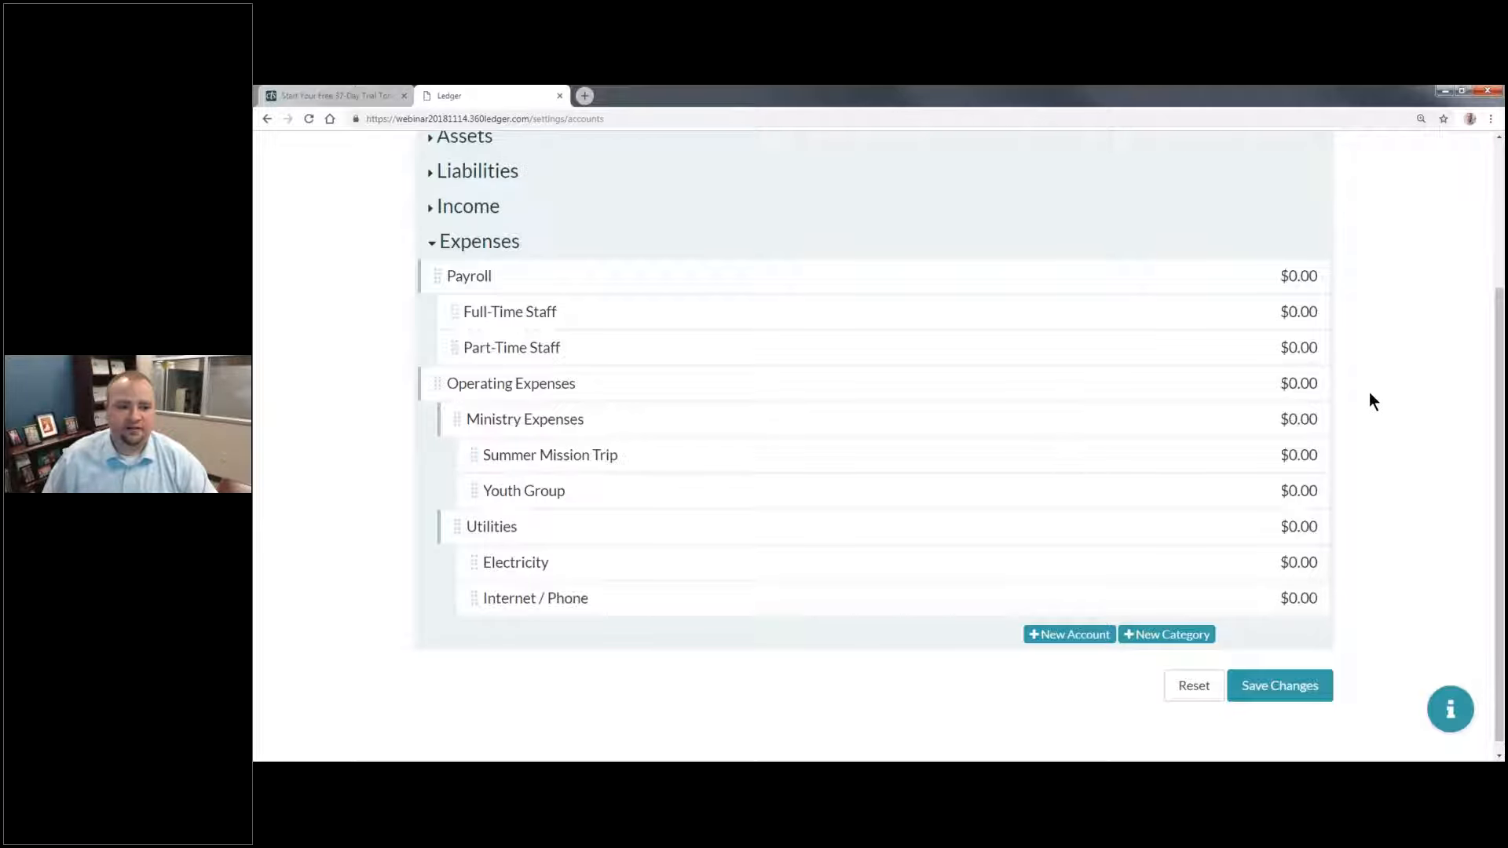
# Step: Review the church's general settings and the list of books
pyautogui.scroll(3, 1368, 393)
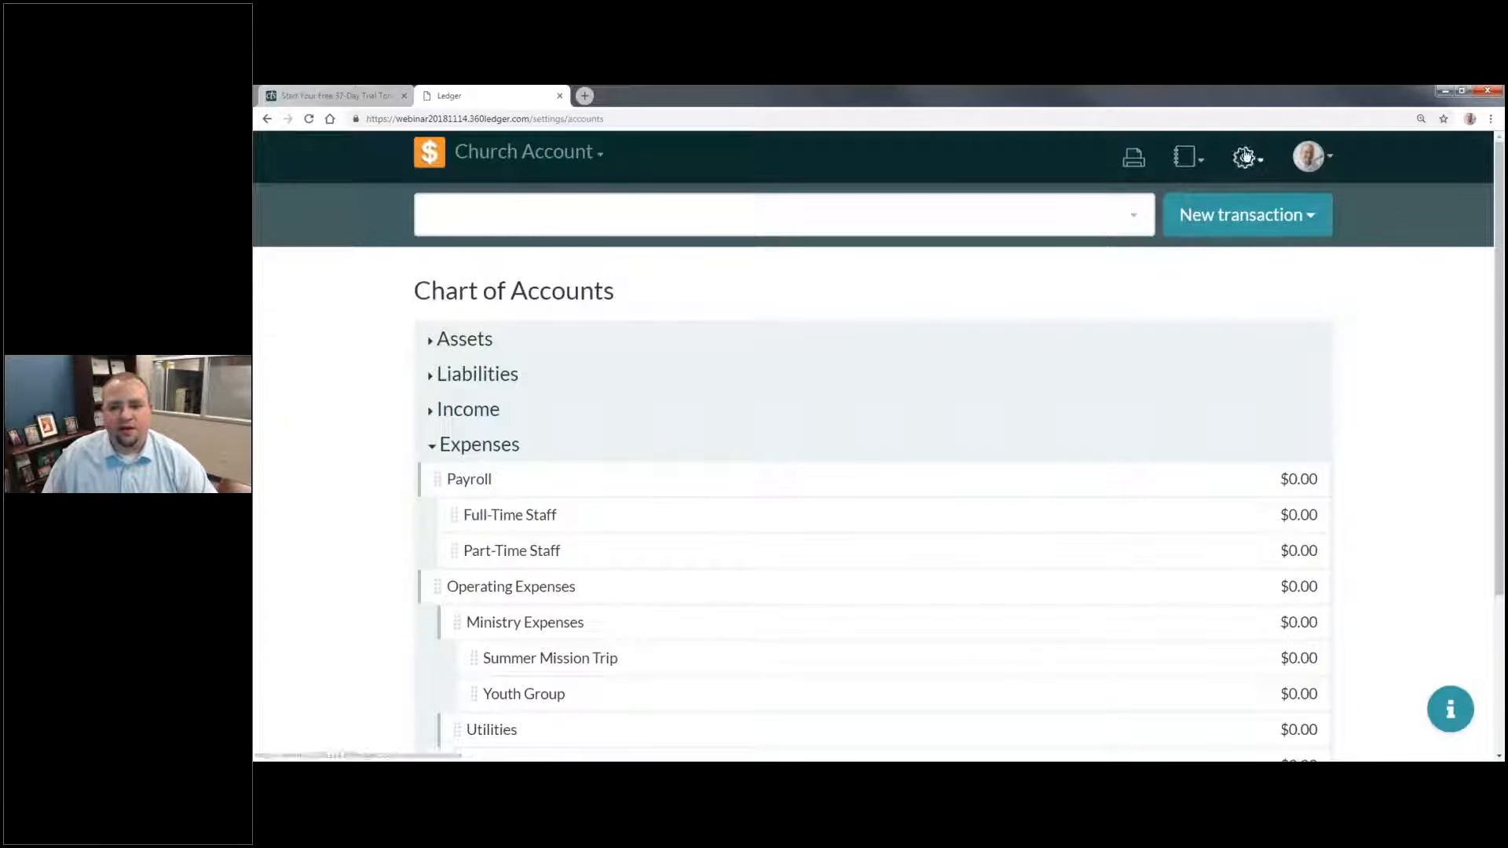
pyautogui.click(1245, 157)
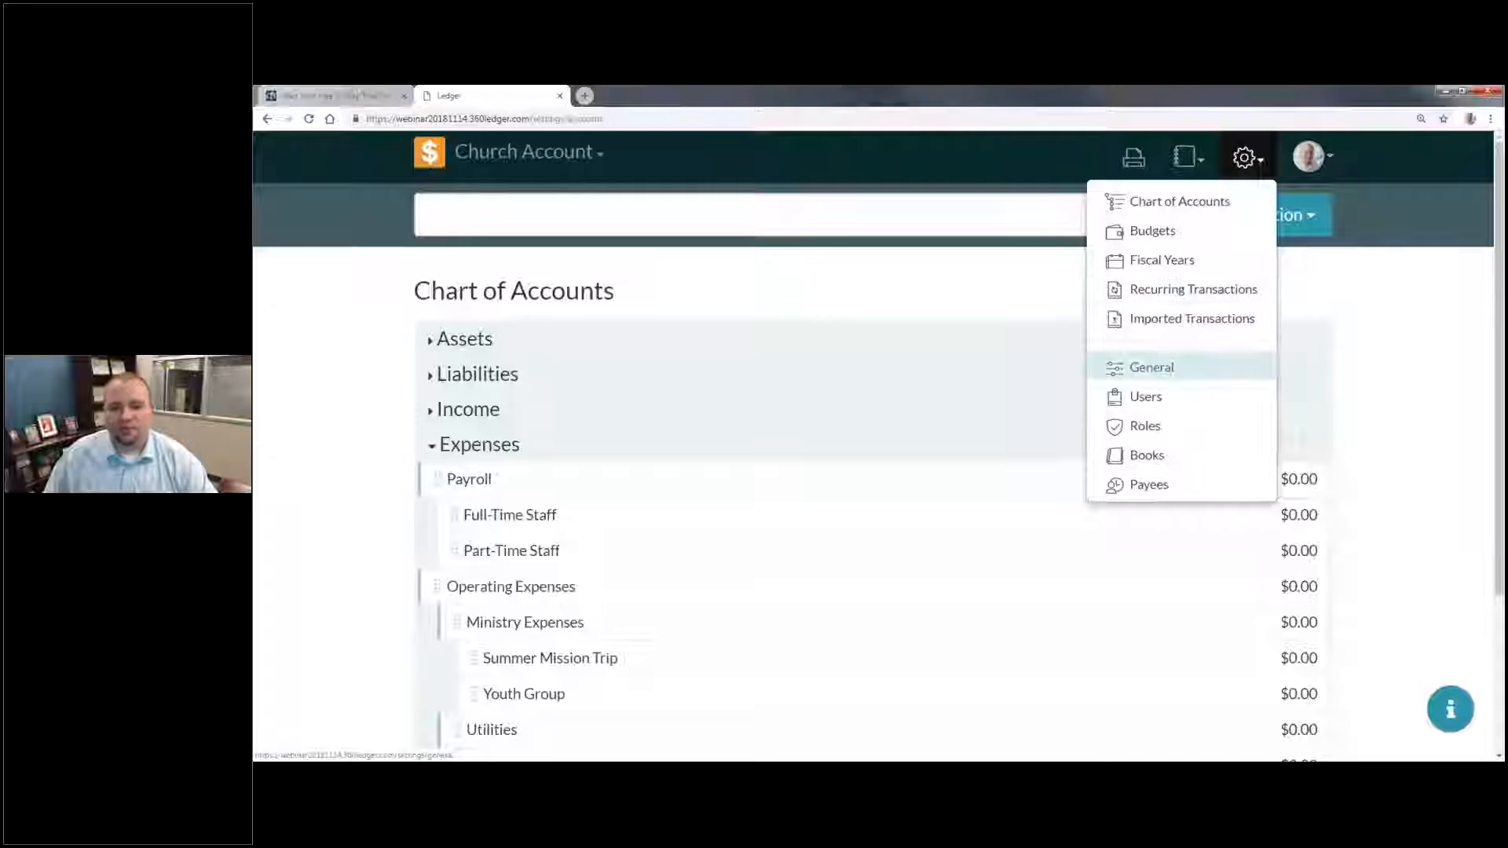
pyautogui.click(1221, 383)
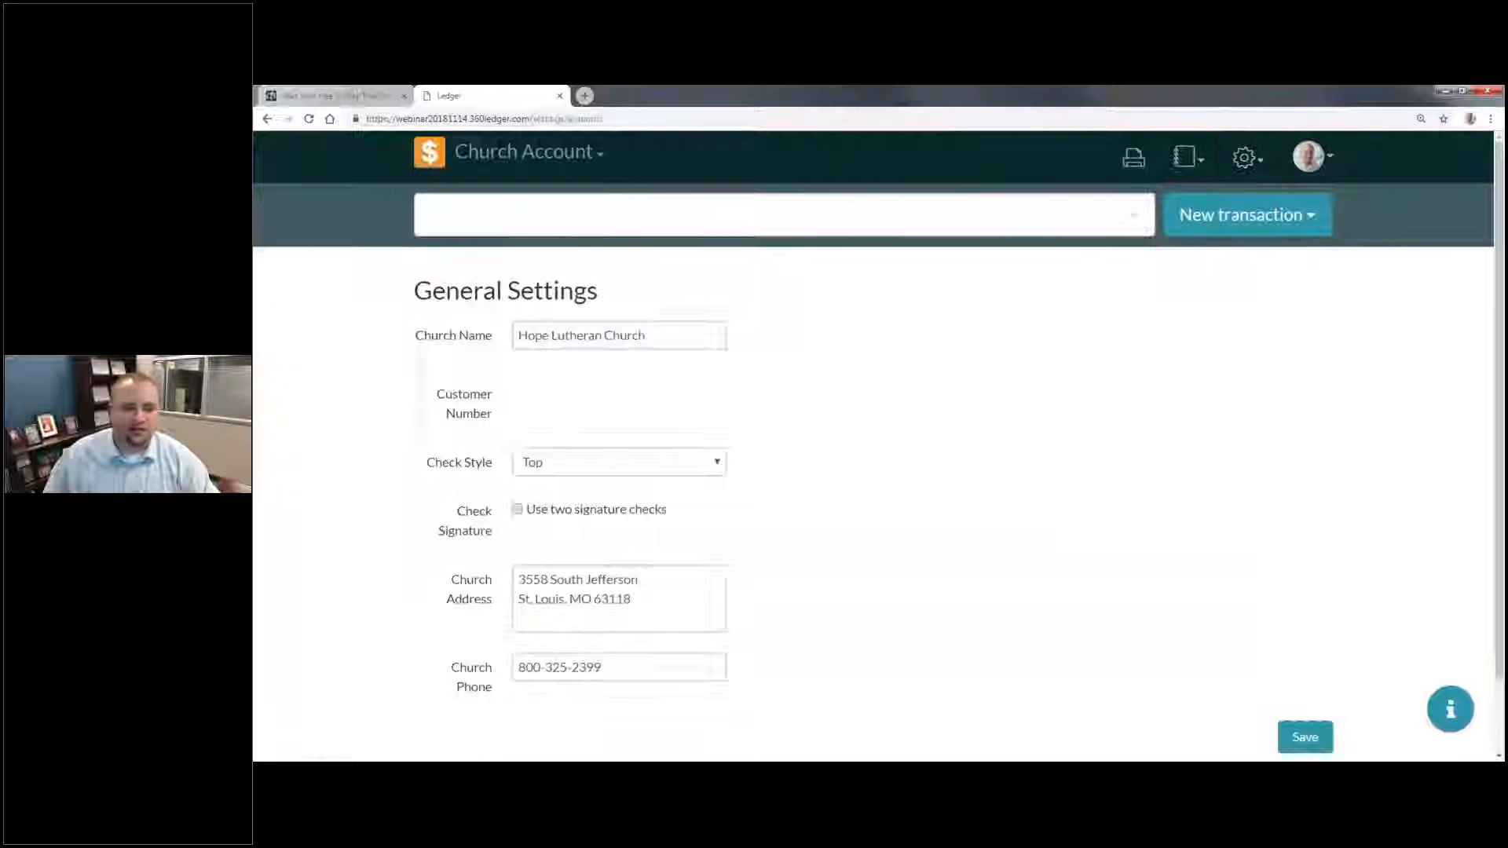
pyautogui.scroll(-1, 572, 328)
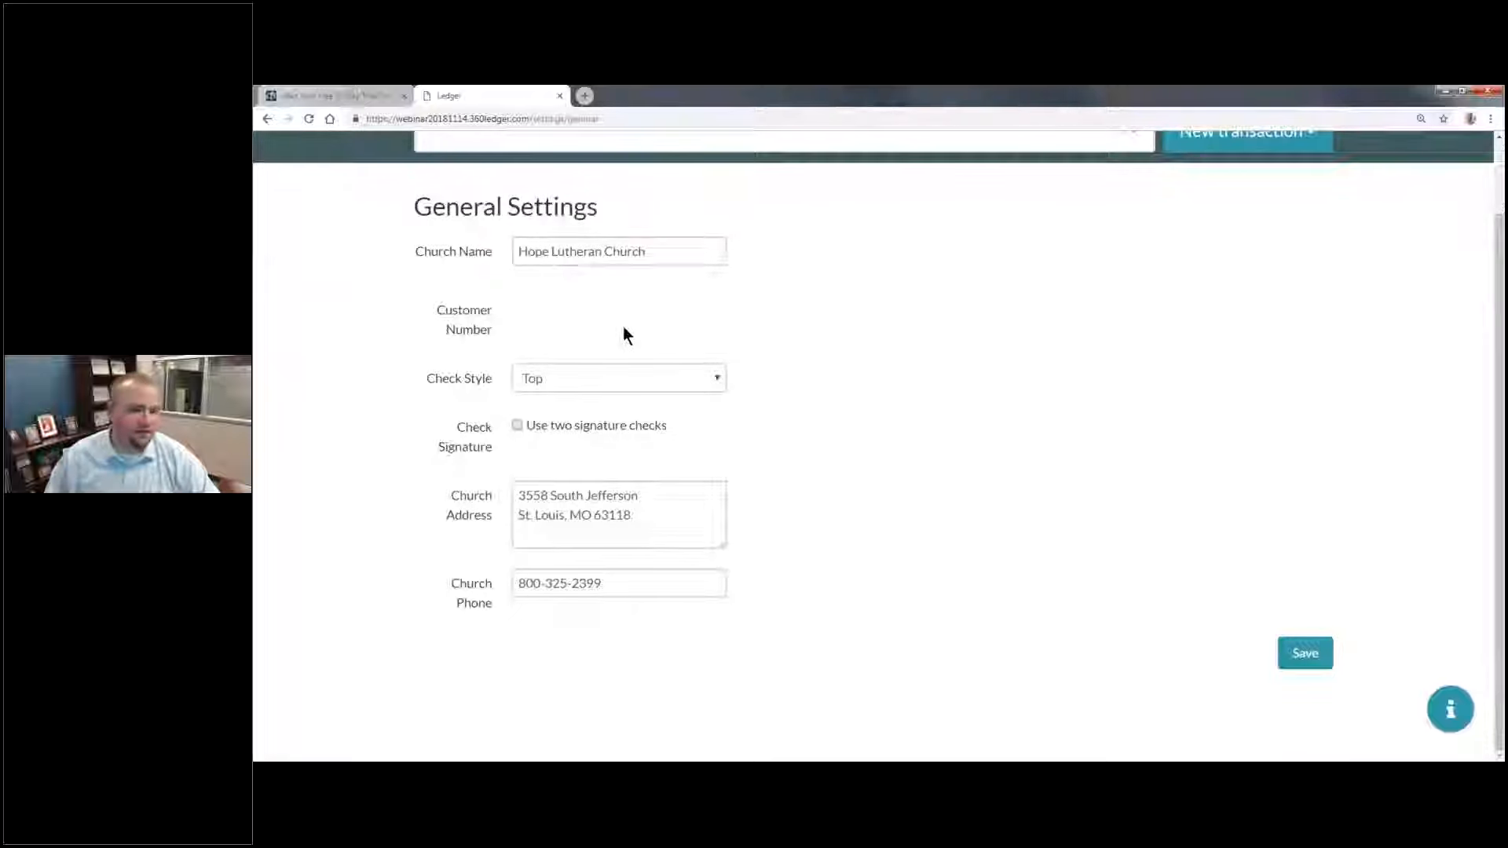
pyautogui.scroll(1, 623, 327)
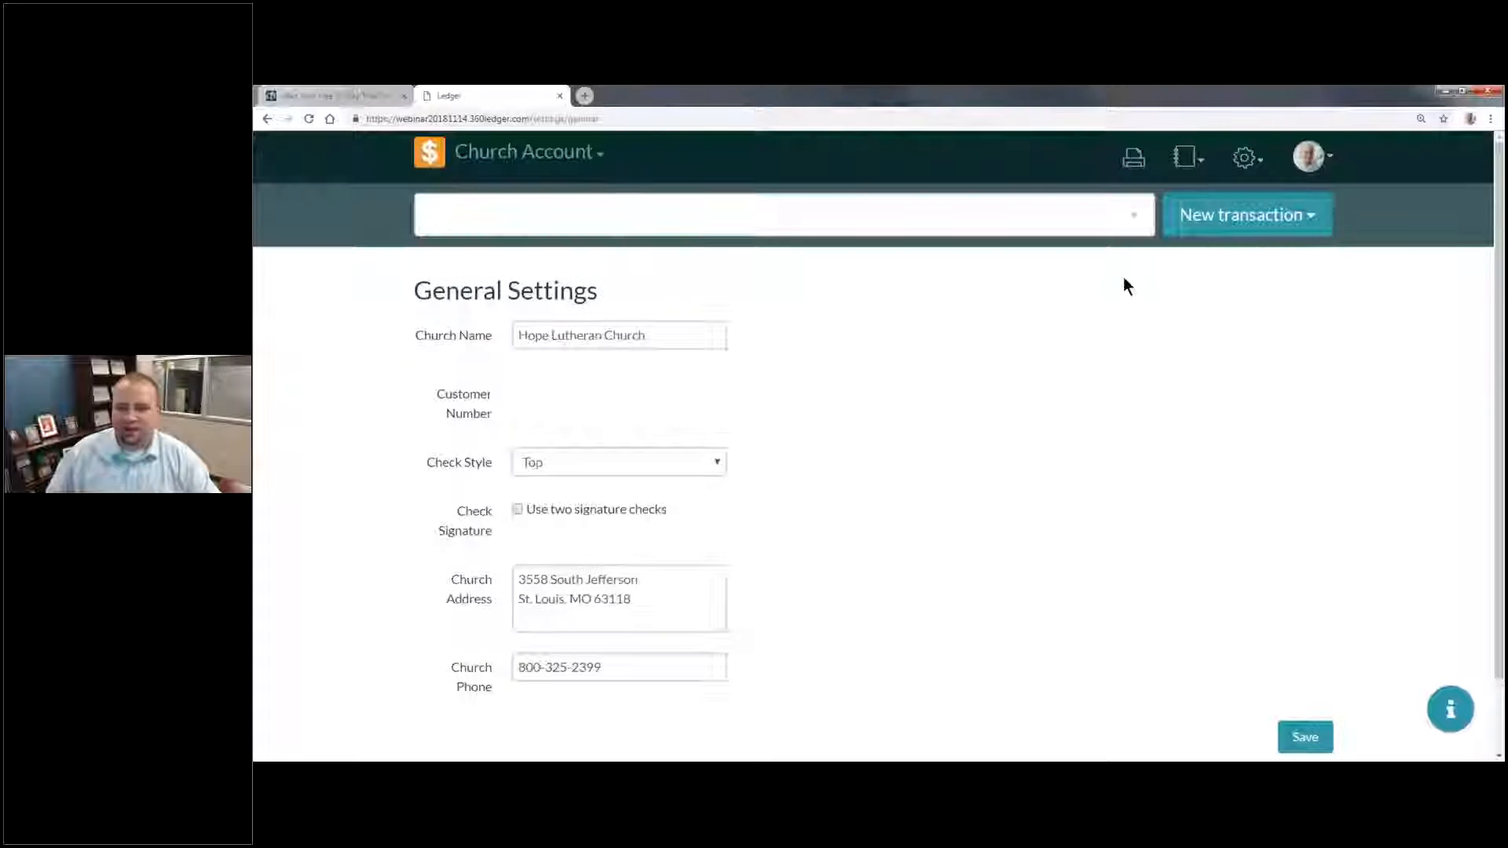
pyautogui.click(1242, 157)
pyautogui.click(1131, 451)
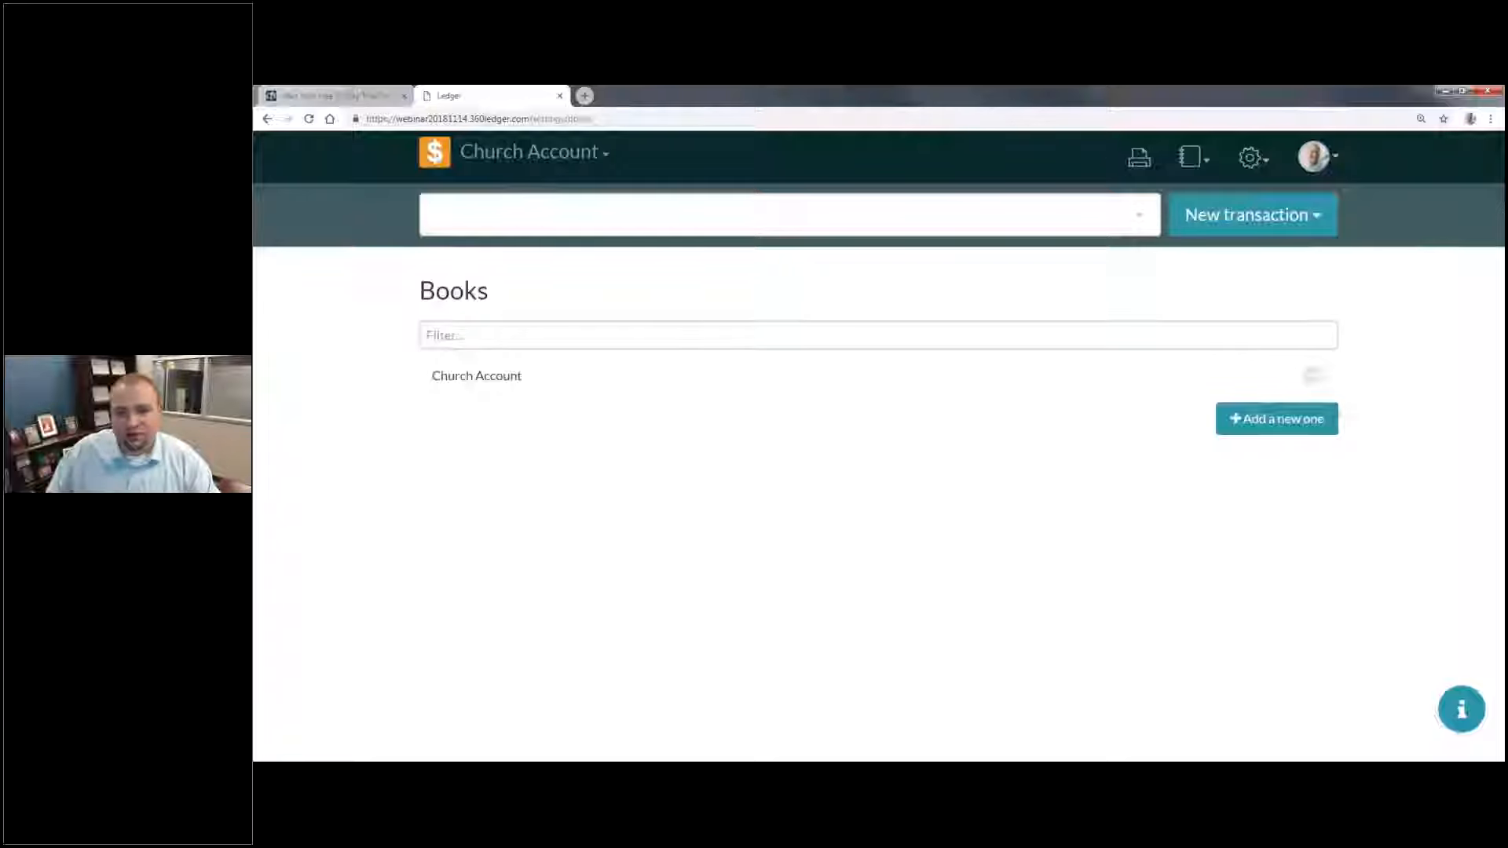
# Step: Open the fiscal year settings and check the current fiscal year and its month range
pyautogui.click(1263, 168)
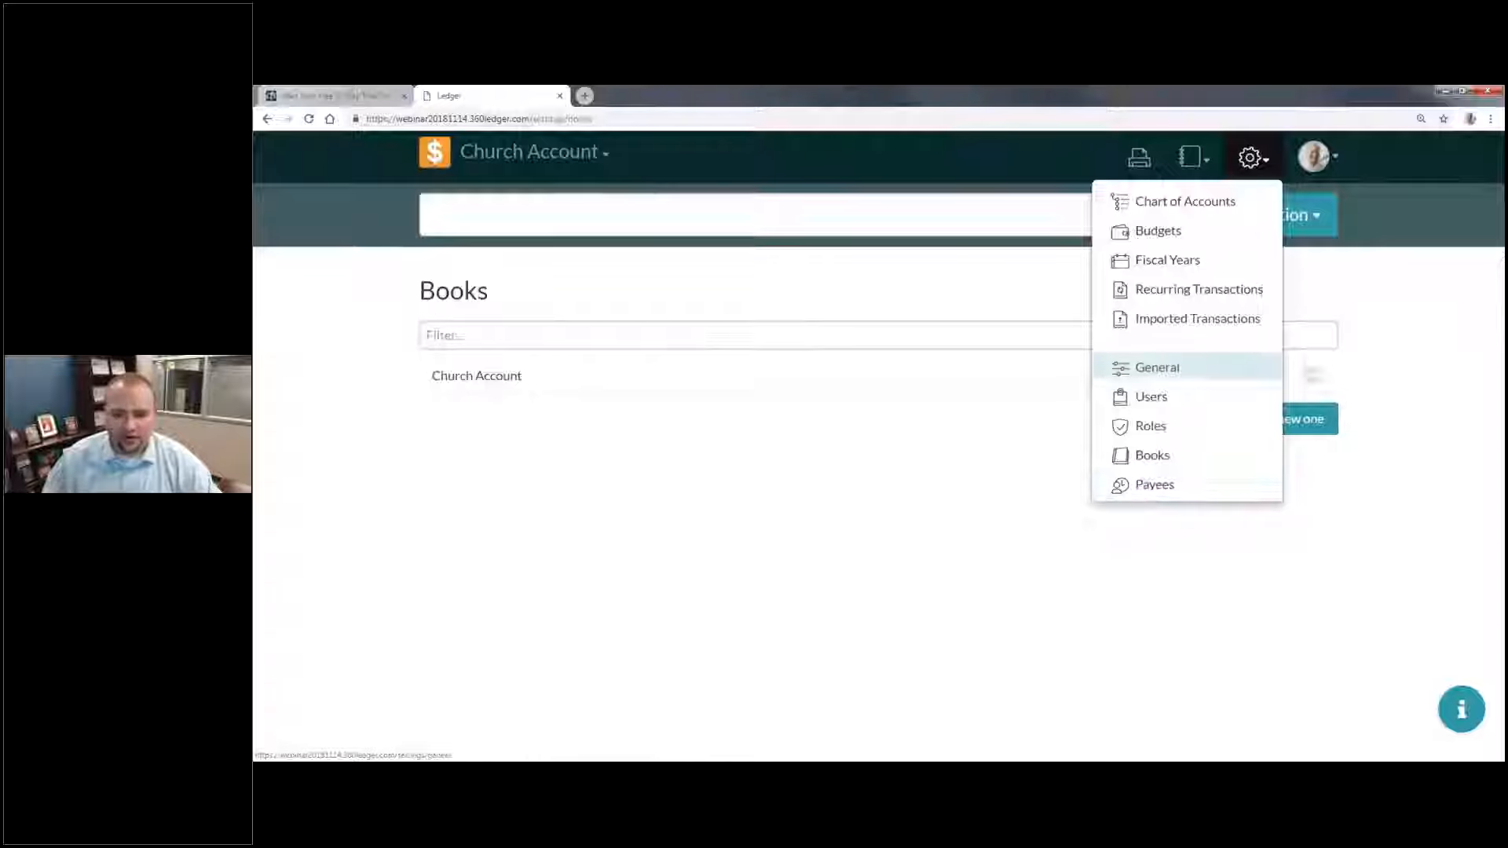
pyautogui.click(1168, 263)
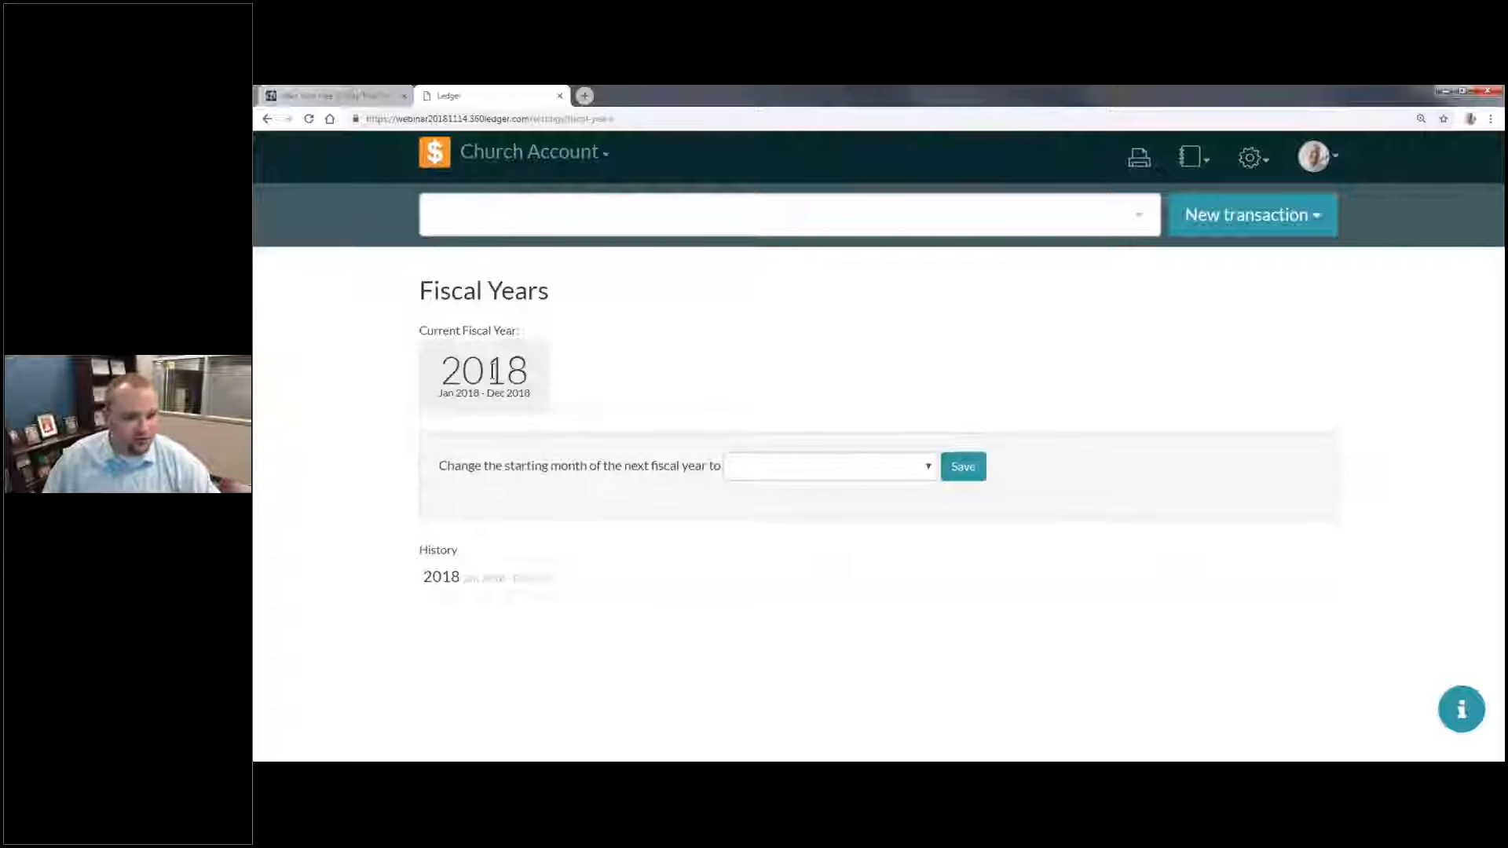
pyautogui.moveTo(438, 381); pyautogui.dragTo(496, 397)
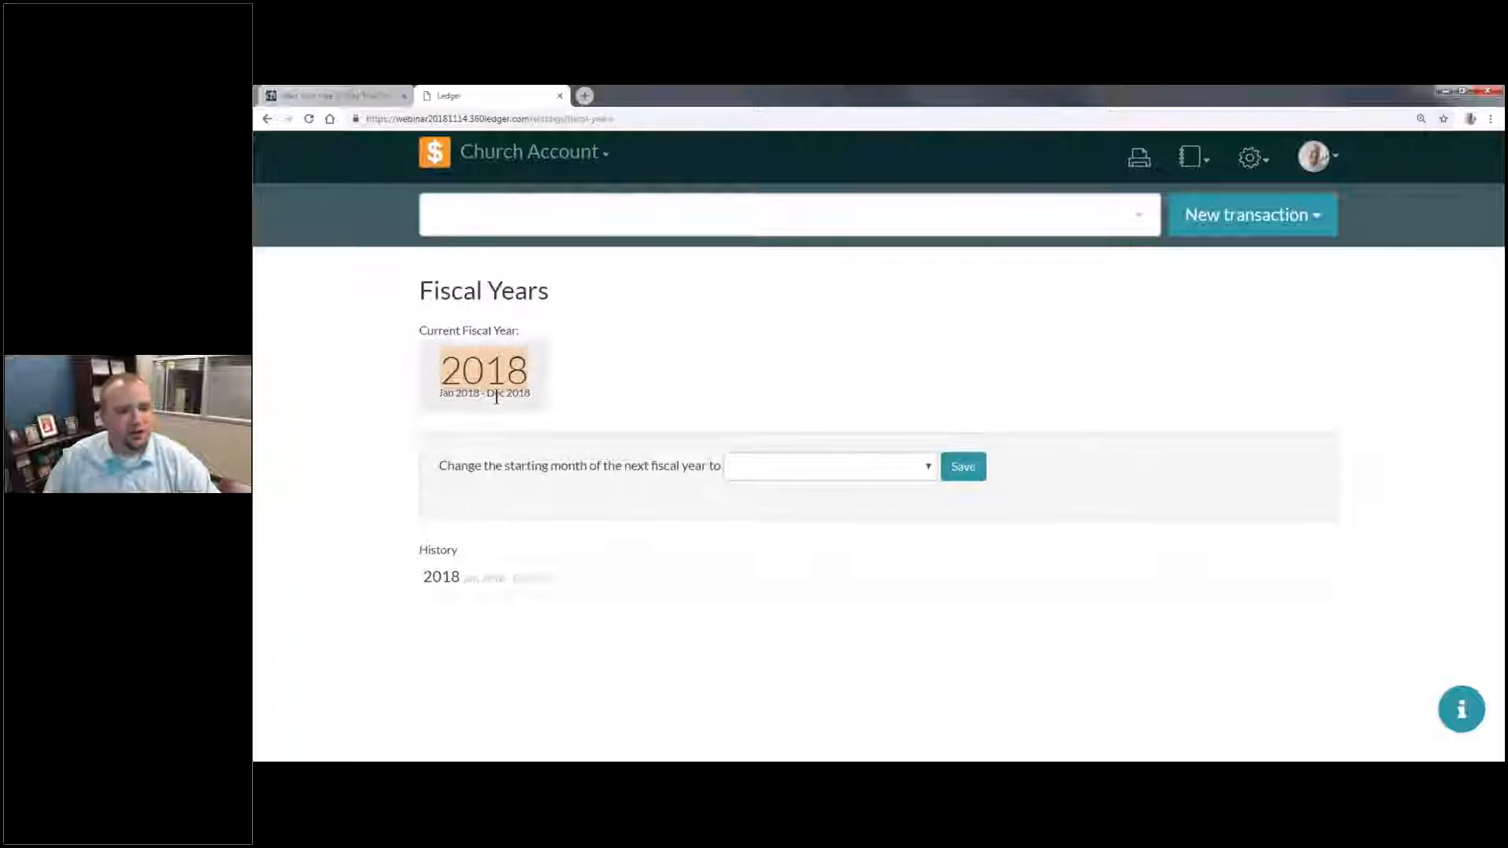
pyautogui.click(497, 395)
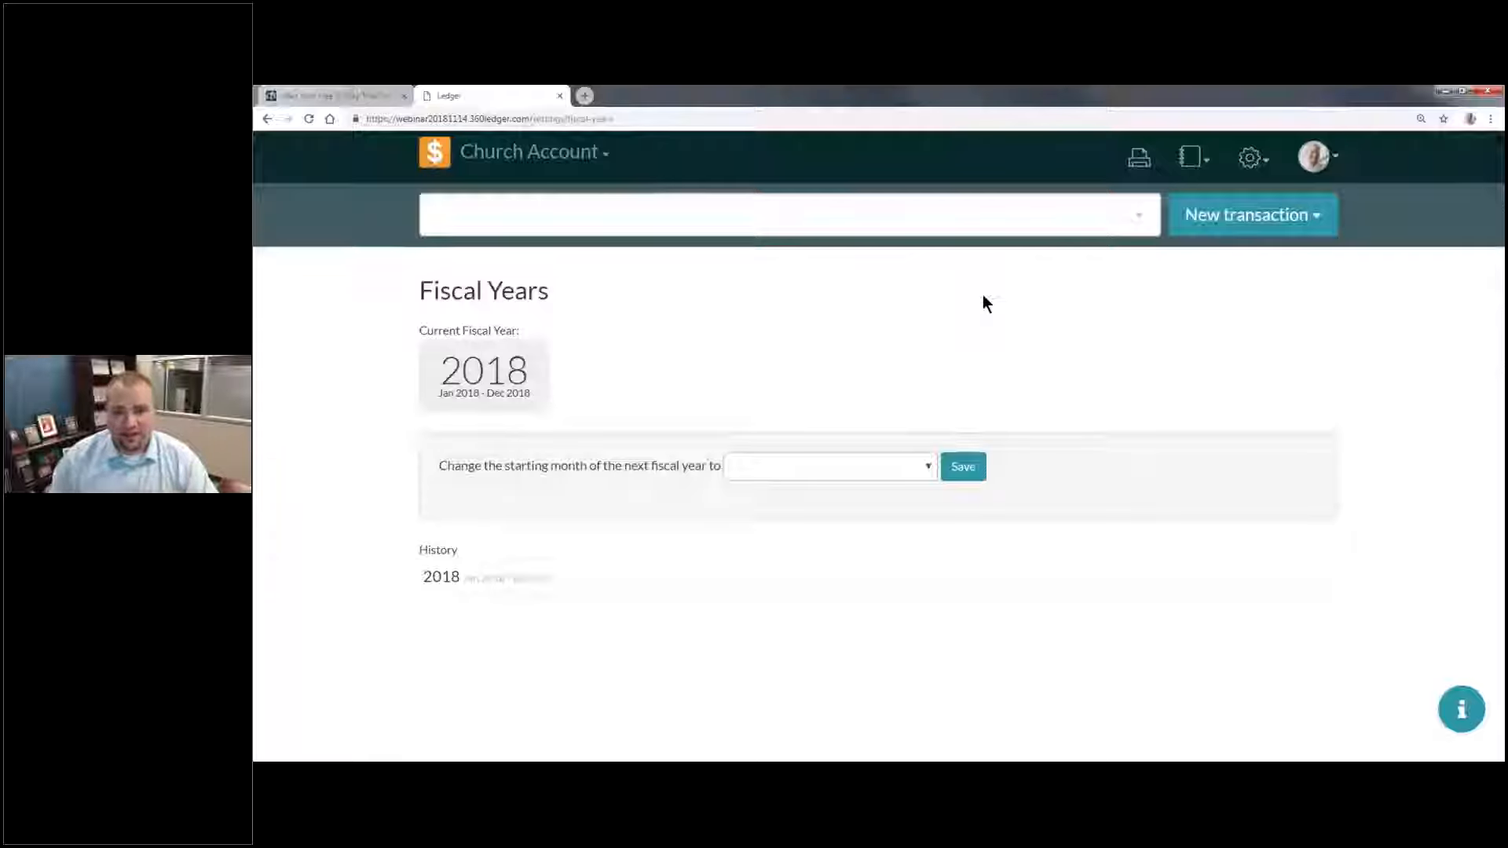
# Step: Open the budgets page for the Church Account book
pyautogui.click(1205, 161)
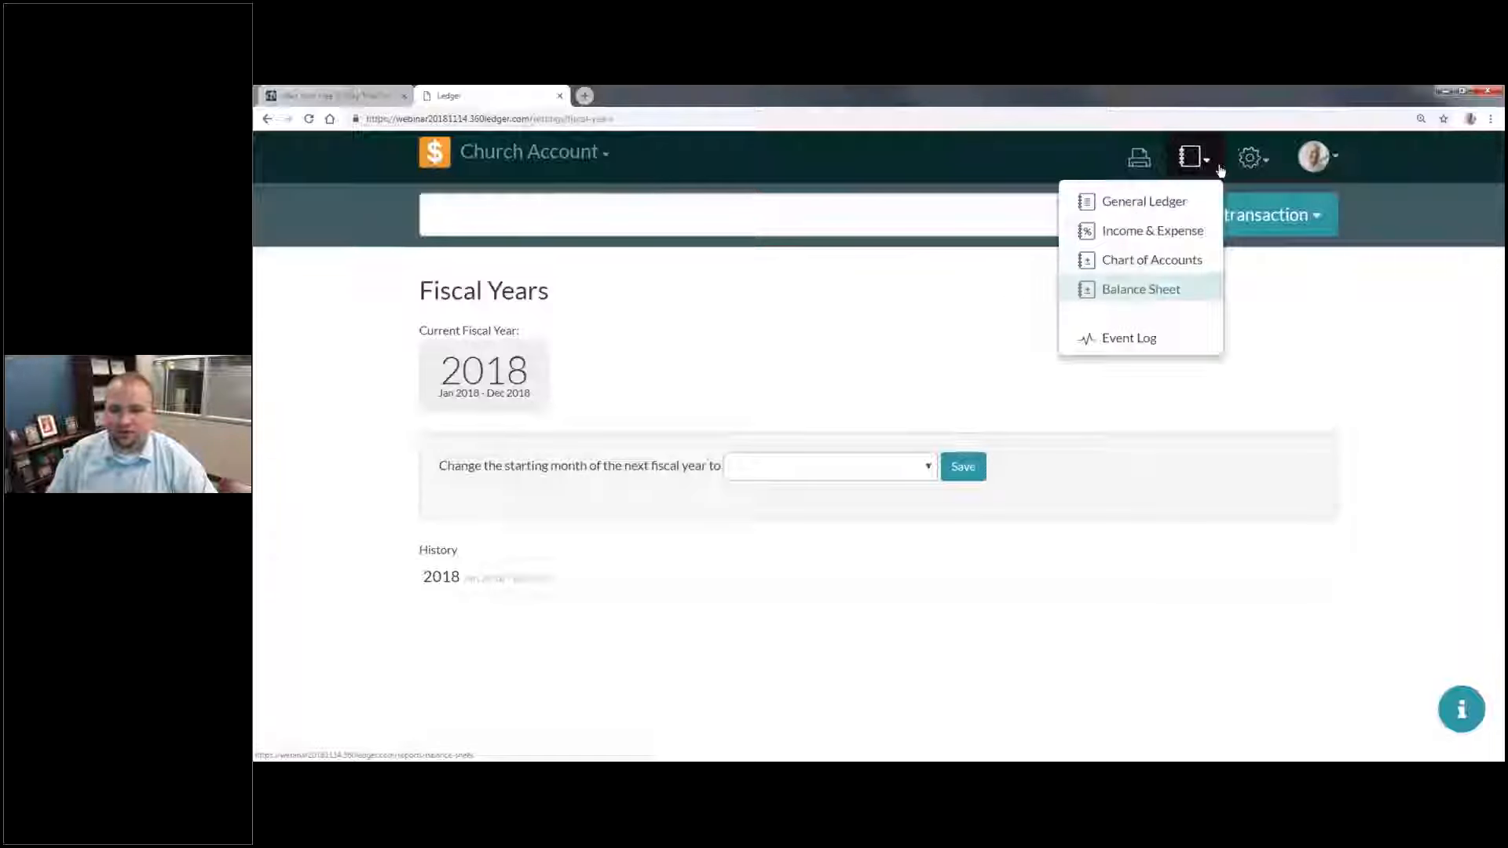
pyautogui.click(1251, 158)
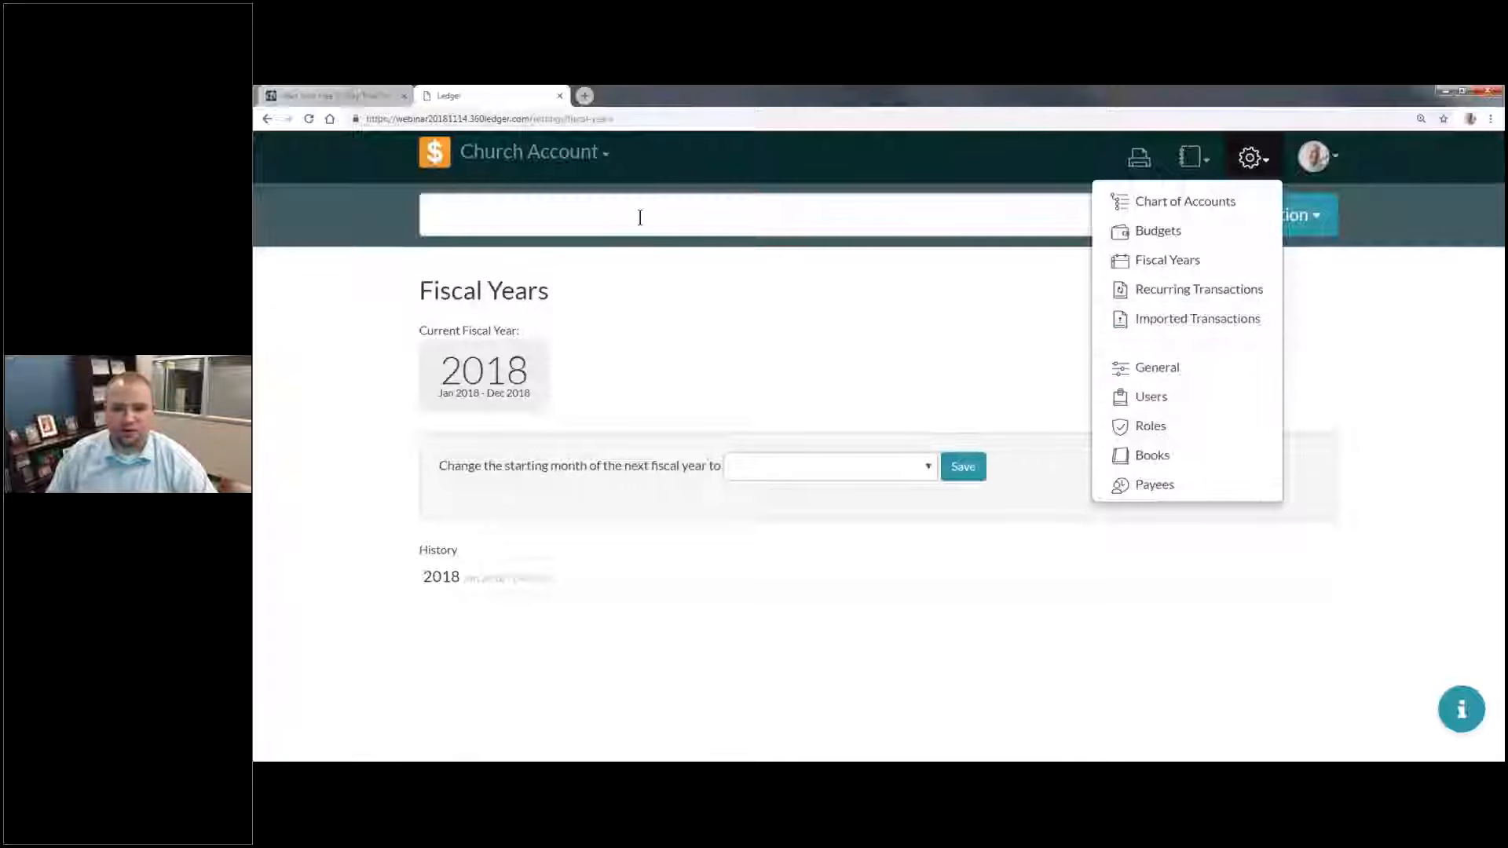
pyautogui.click(1230, 234)
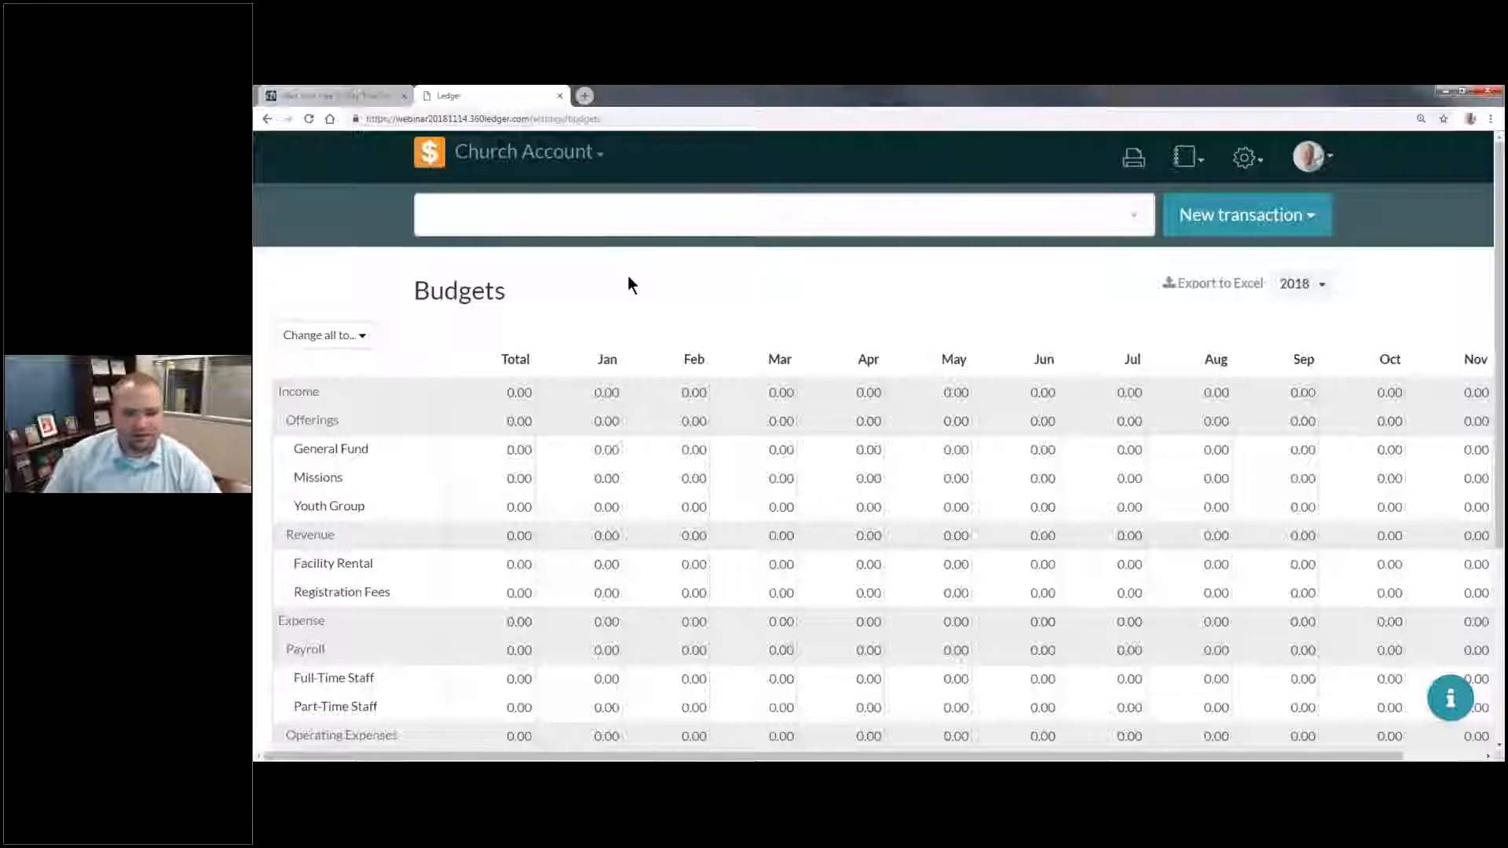
# Step: Examine the budget grid's total and monthly columns across all income and expense accounts
pyautogui.moveTo(500, 360); pyautogui.dragTo(544, 359)
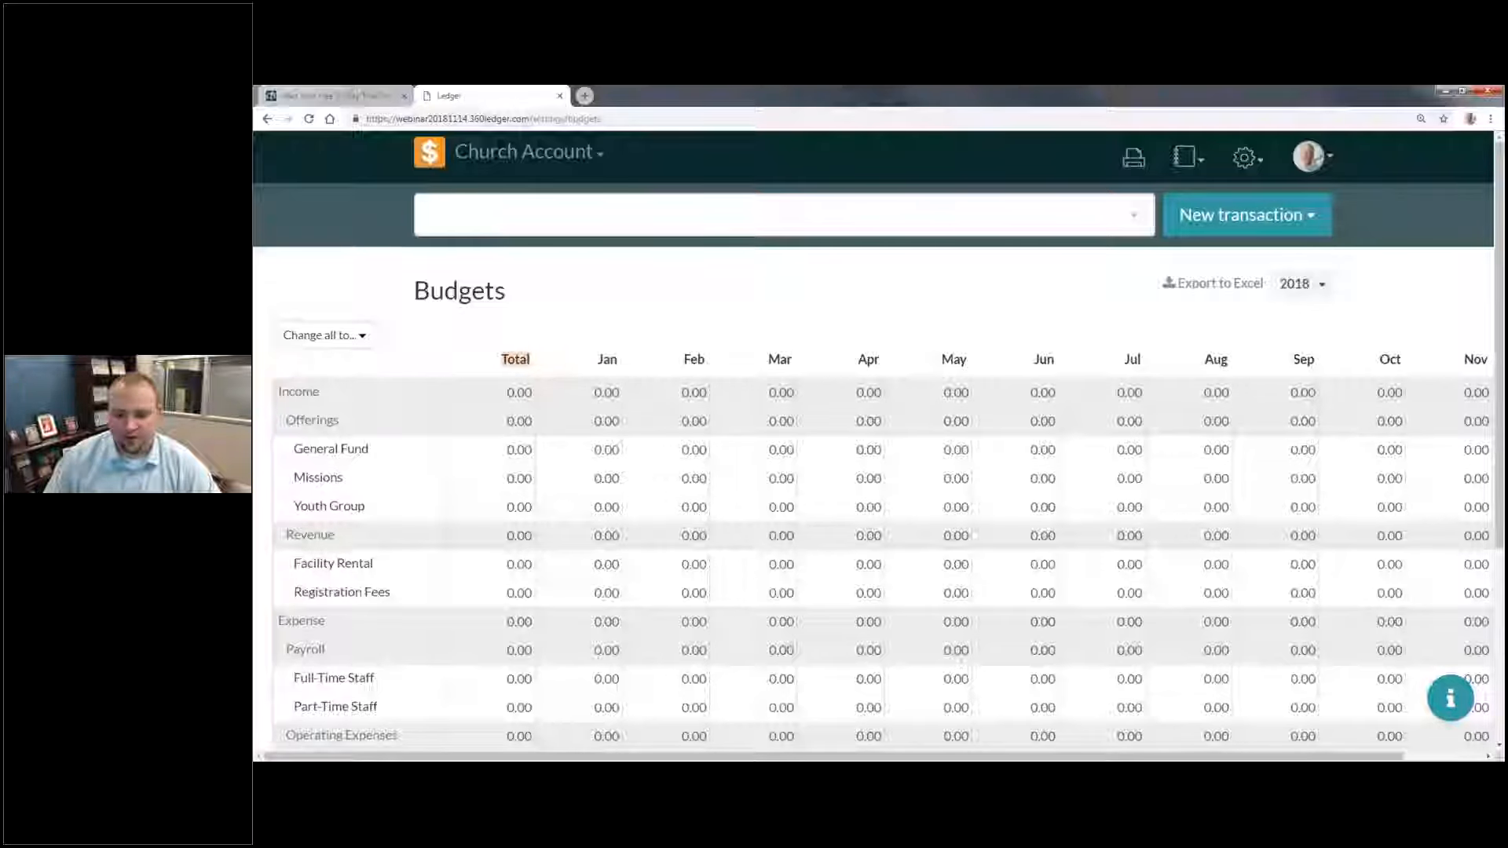
pyautogui.moveTo(1046, 758); pyautogui.dragTo(942, 746)
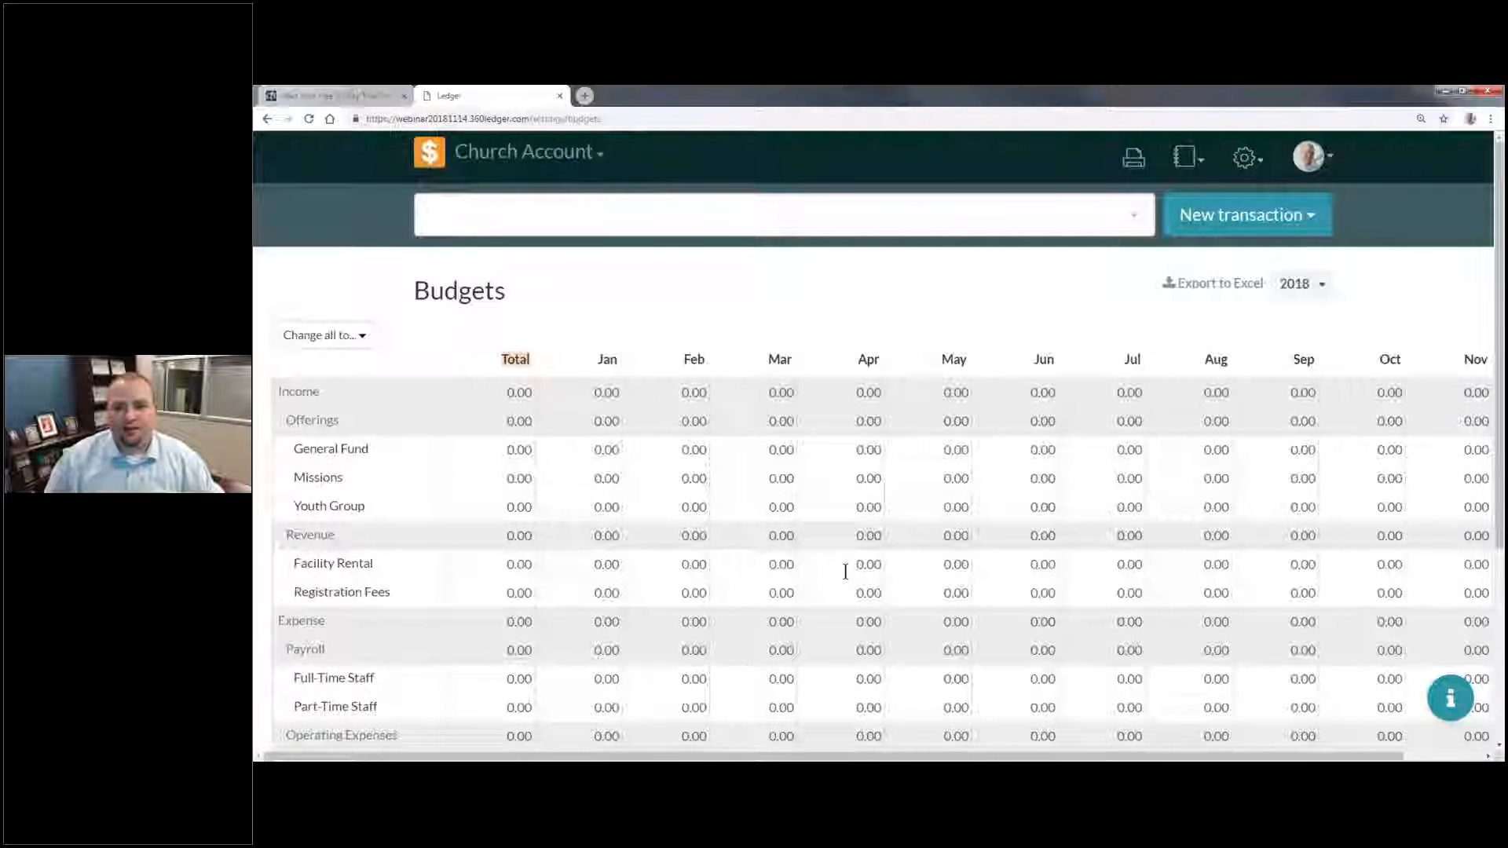
pyautogui.hotkey('ctrl', '-')
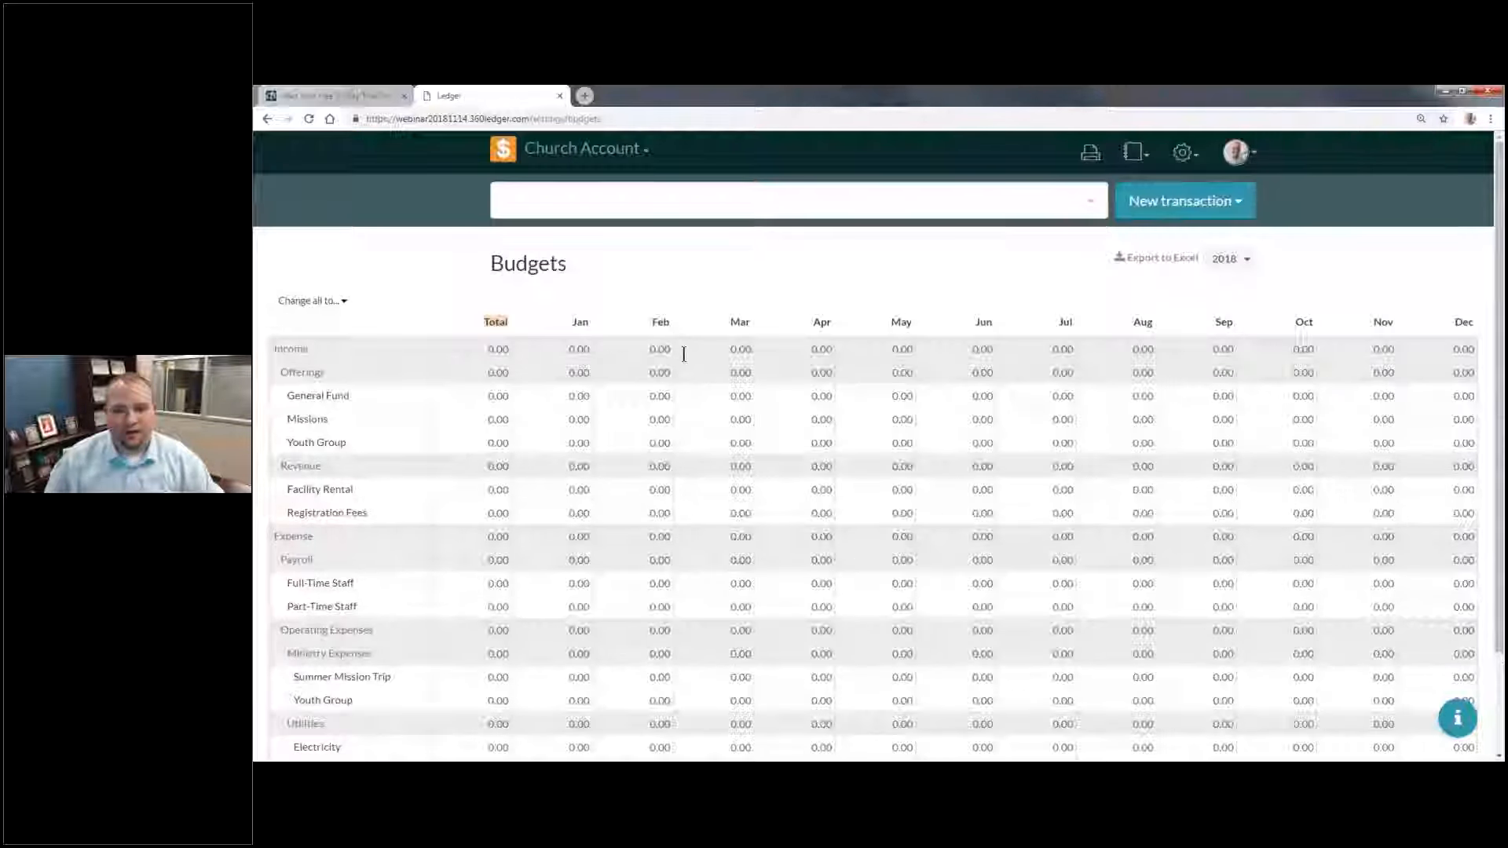
pyautogui.scroll(-2, 785, 434)
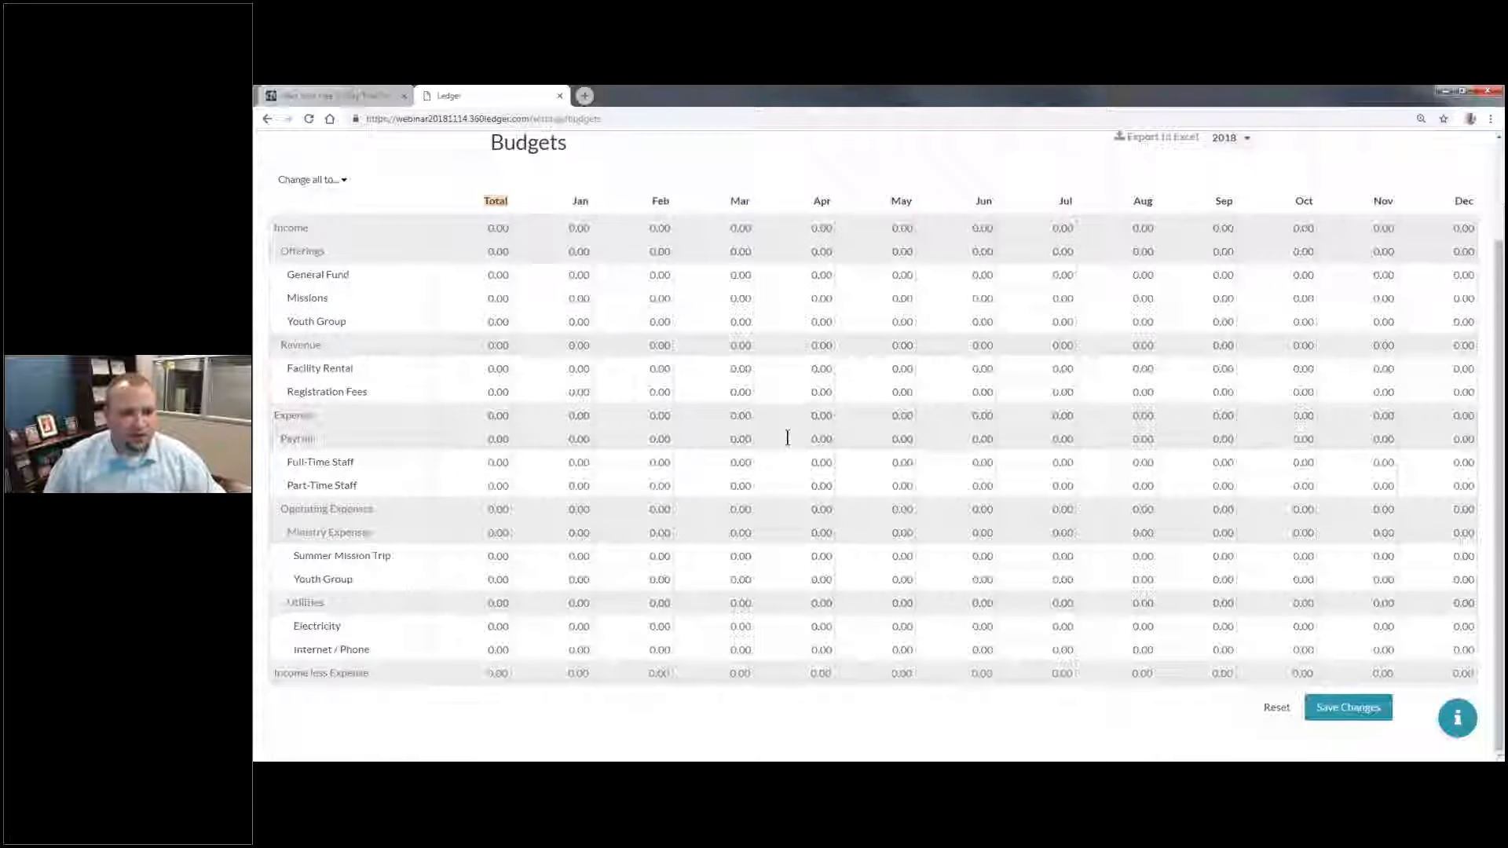
pyautogui.scroll(1, 688, 393)
pyautogui.scroll(-1, 499, 296)
pyautogui.scroll(-1, 549, 302)
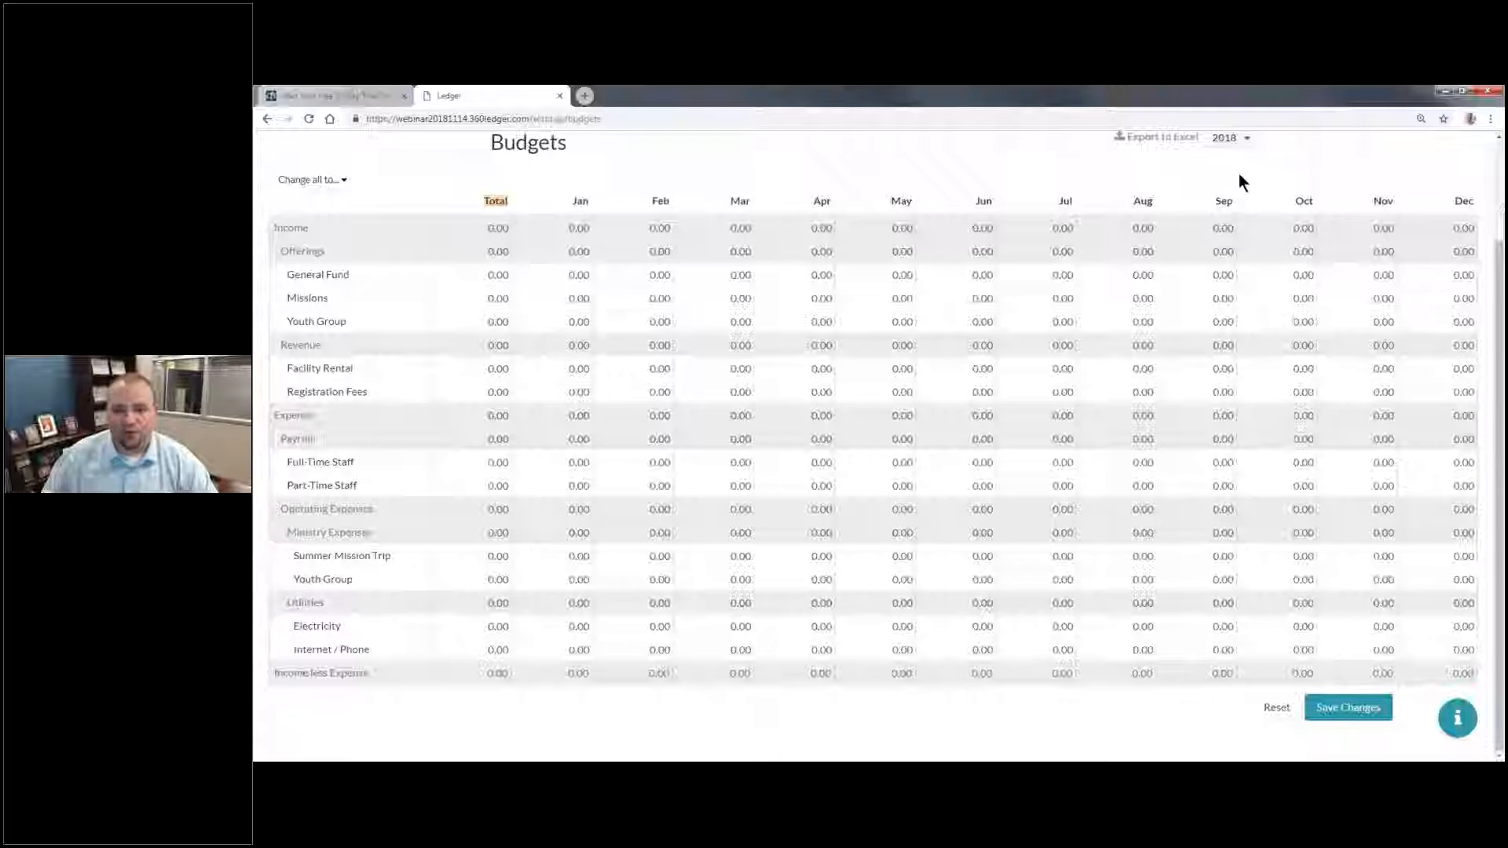
pyautogui.scroll(3, 1241, 204)
# Step: Switch the budget to fiscal year 2019 and view the options for changing all amounts at once
pyautogui.click(1233, 259)
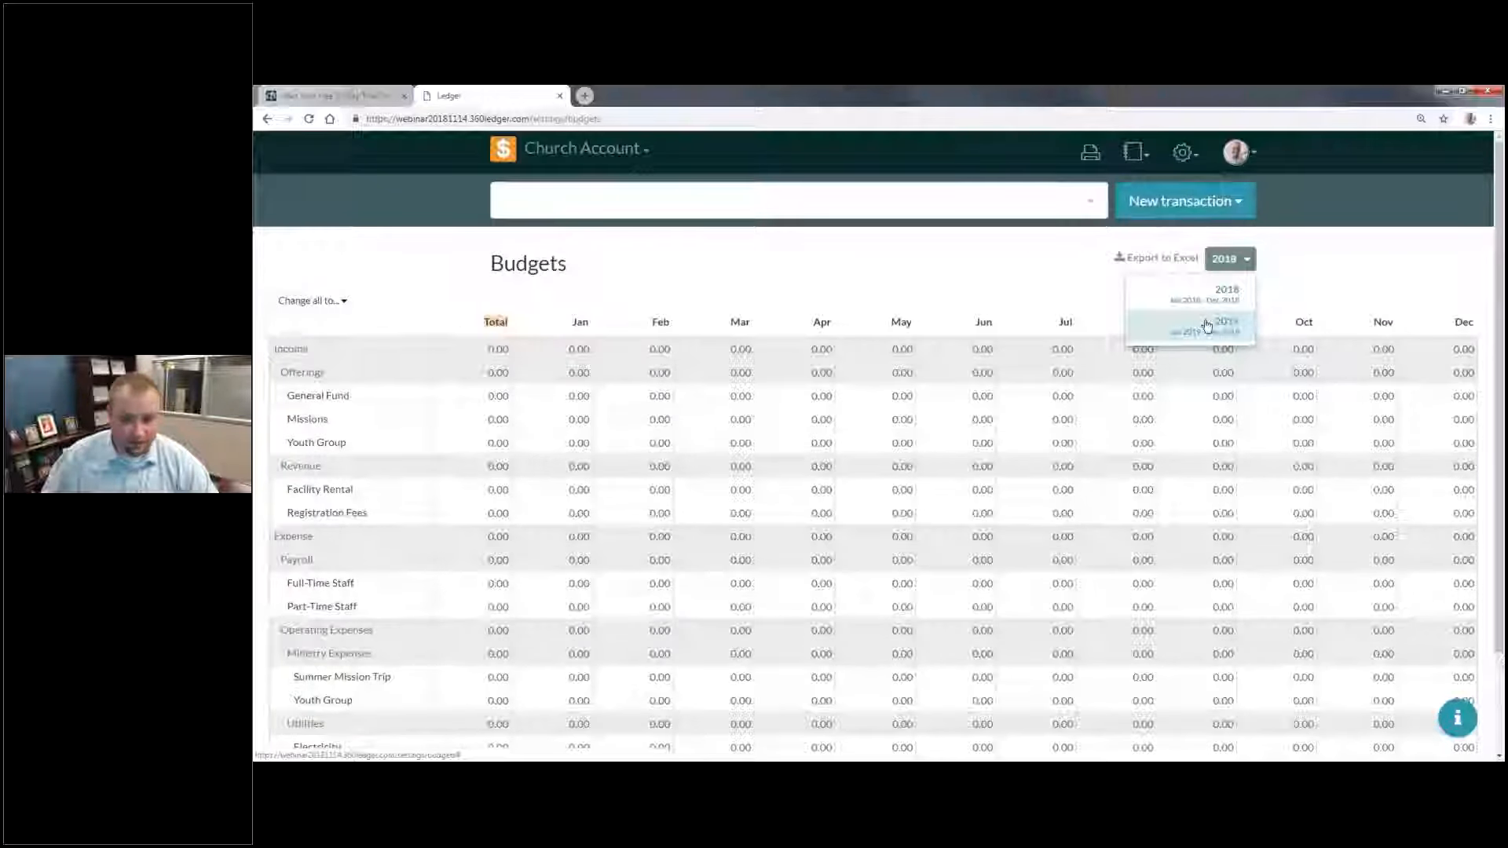
pyautogui.click(1207, 325)
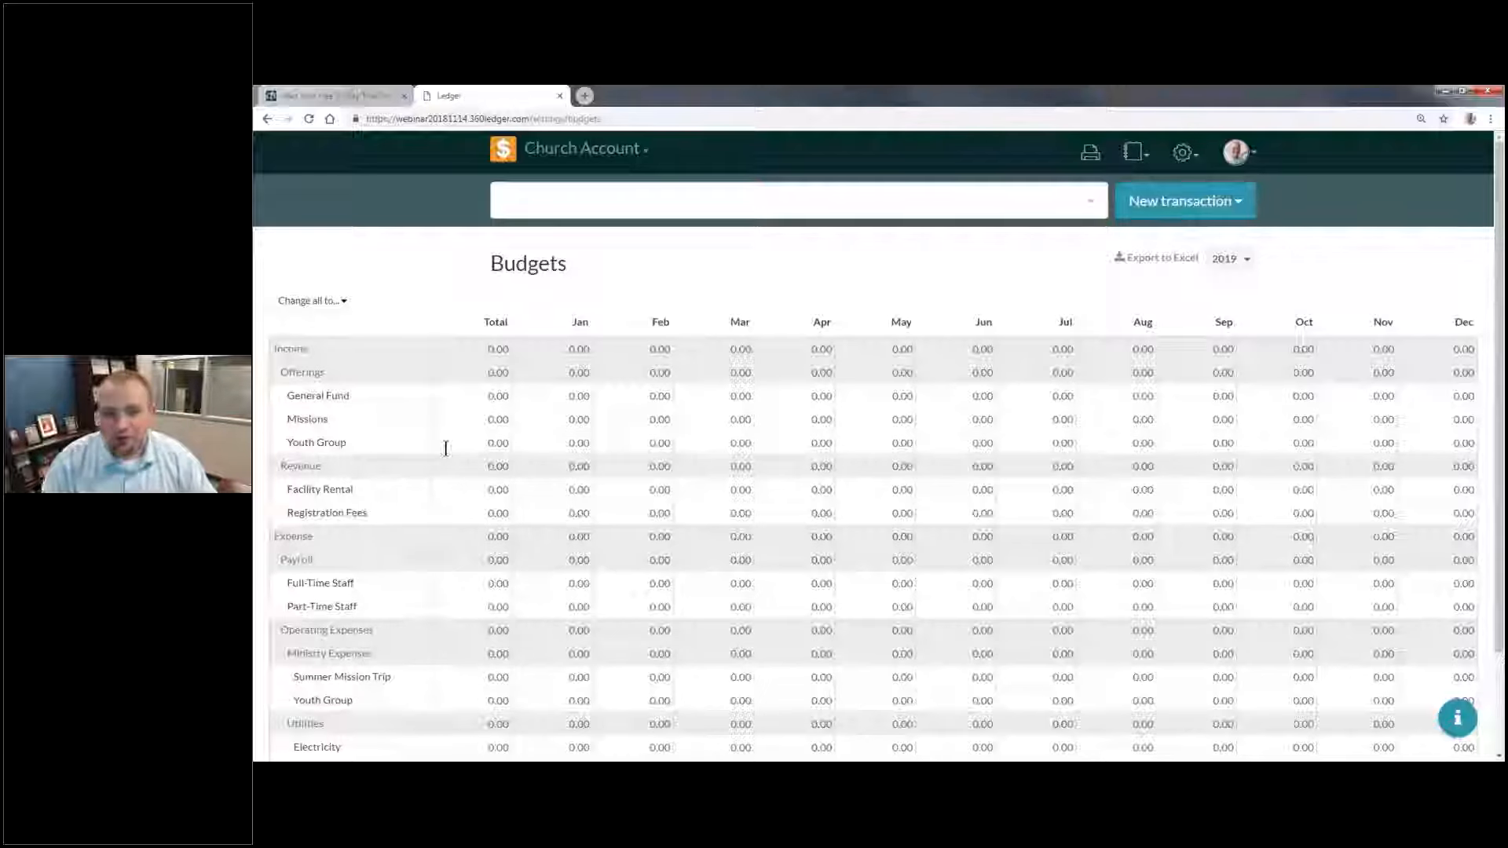
pyautogui.click(298, 304)
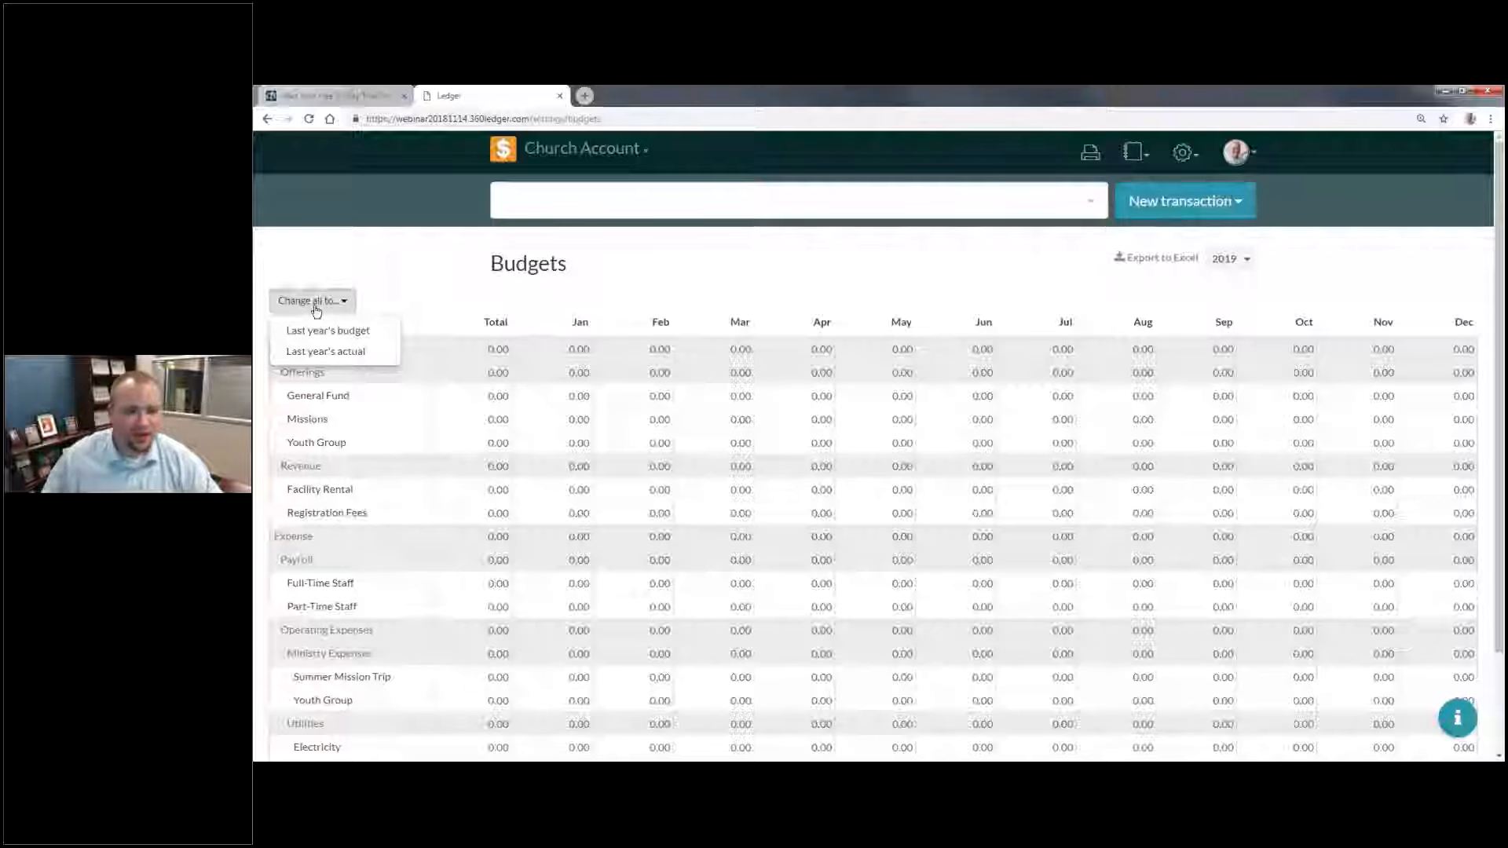
pyautogui.click(621, 311)
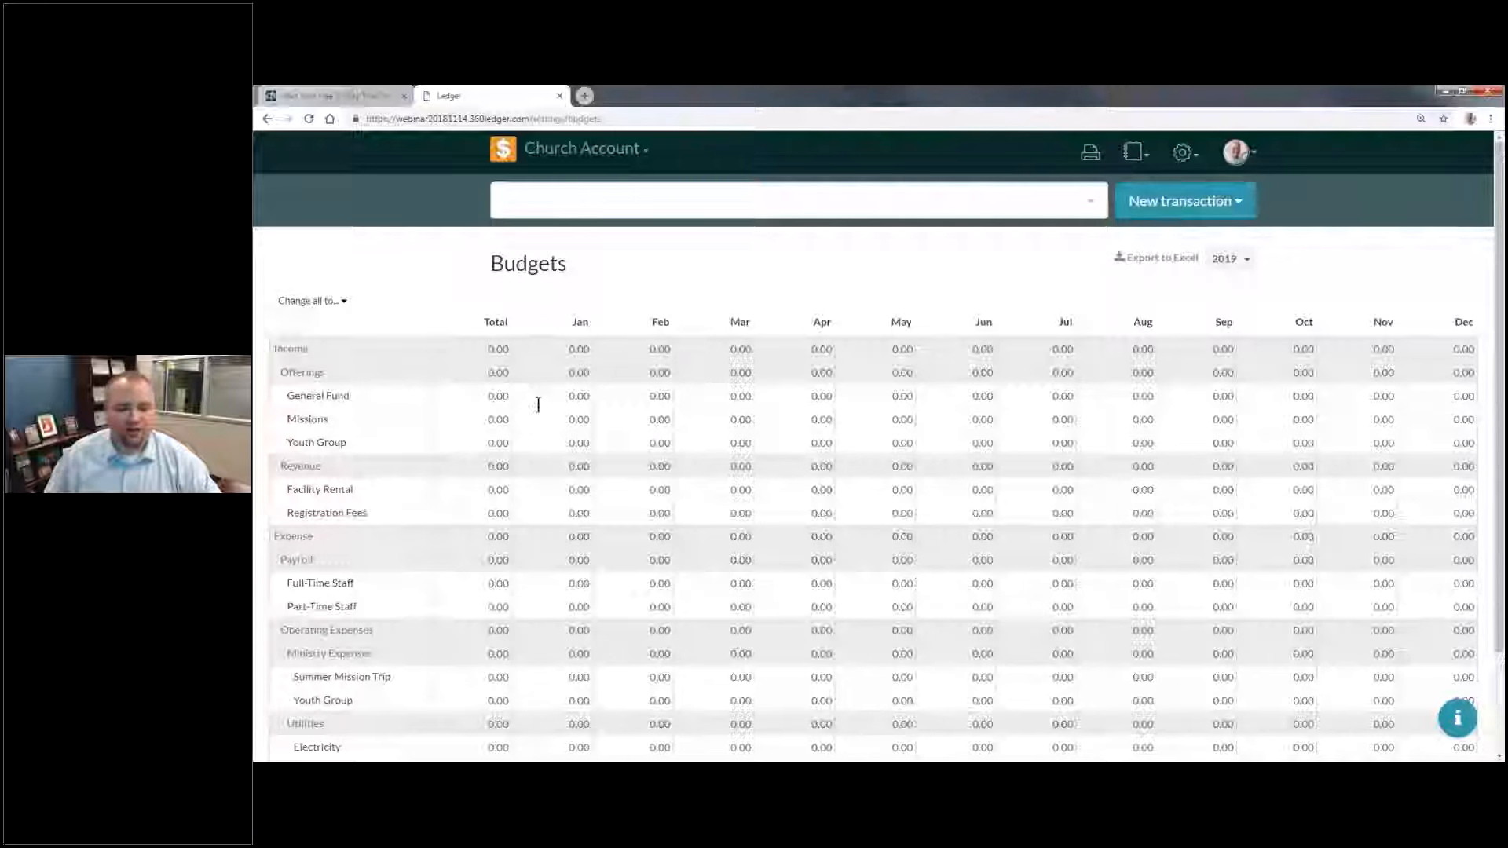
# Step: Set the General Fund offerings total in the 2019 budget to 20000
pyautogui.scroll(-1, 537, 405)
pyautogui.scroll(-2, 537, 405)
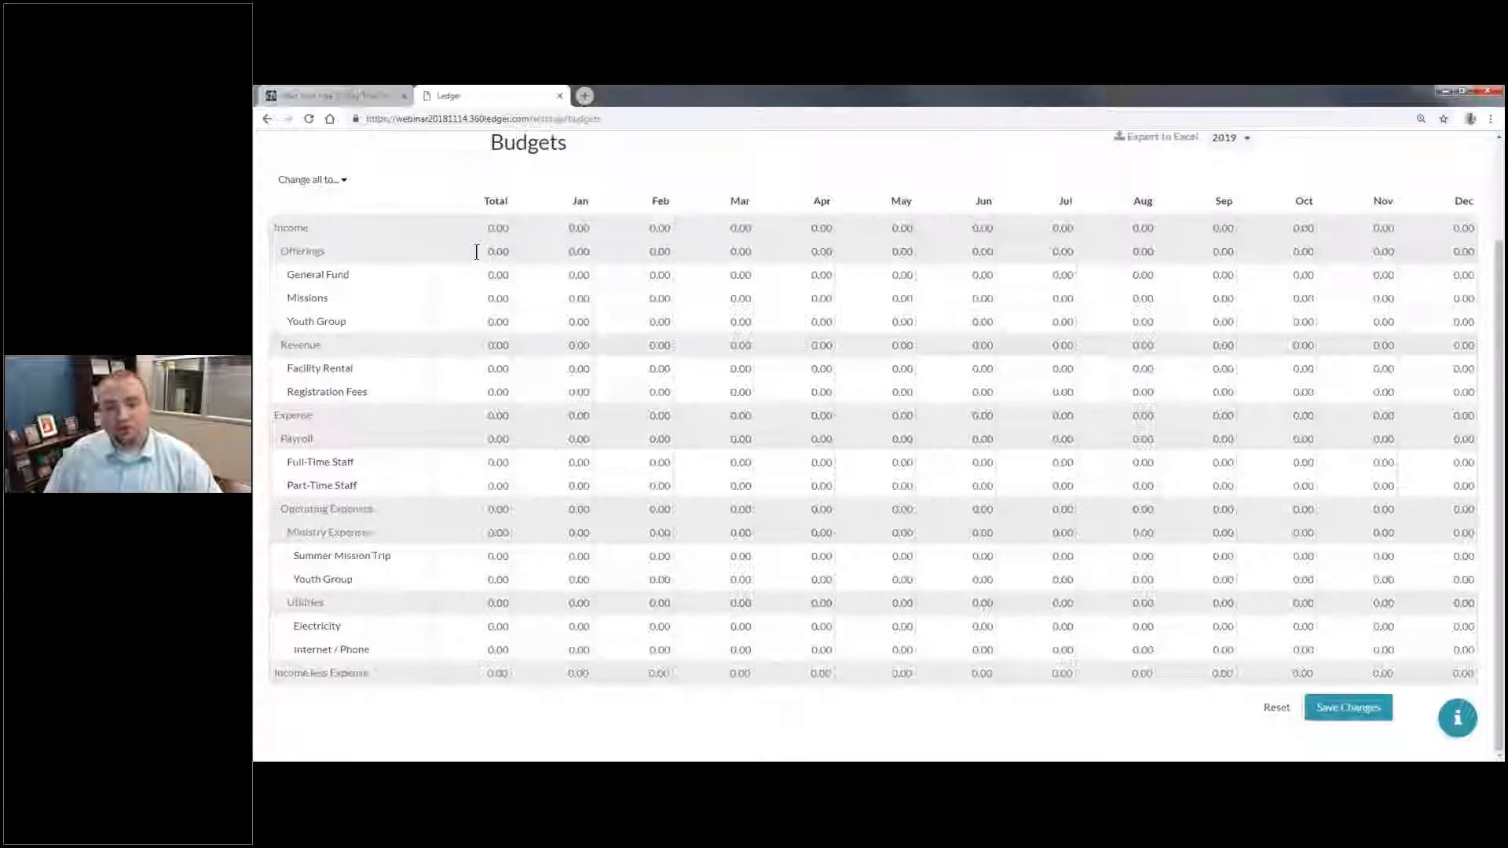
pyautogui.click(494, 272)
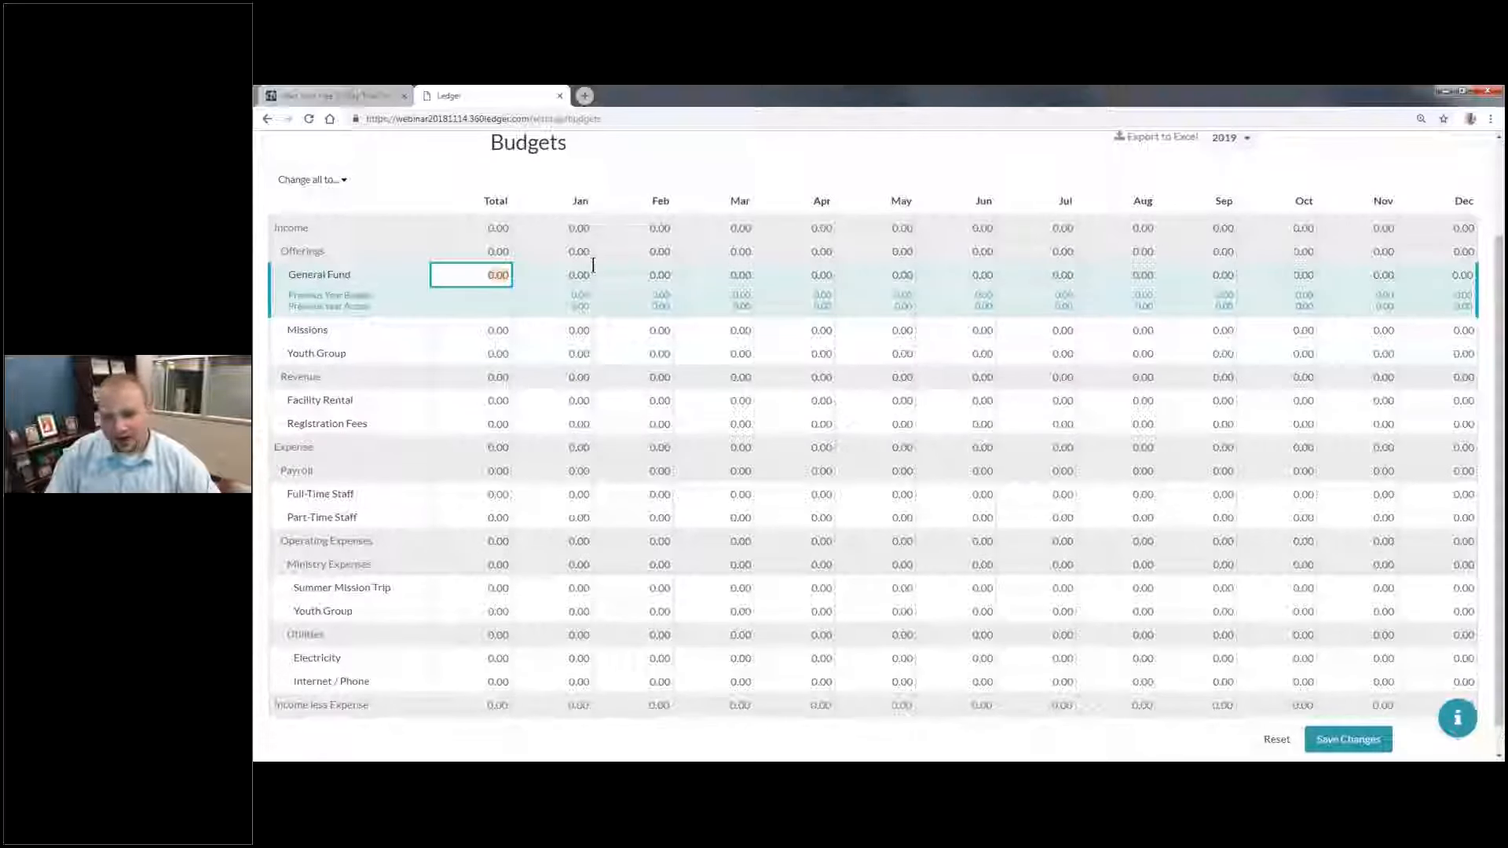
pyautogui.write('20000')
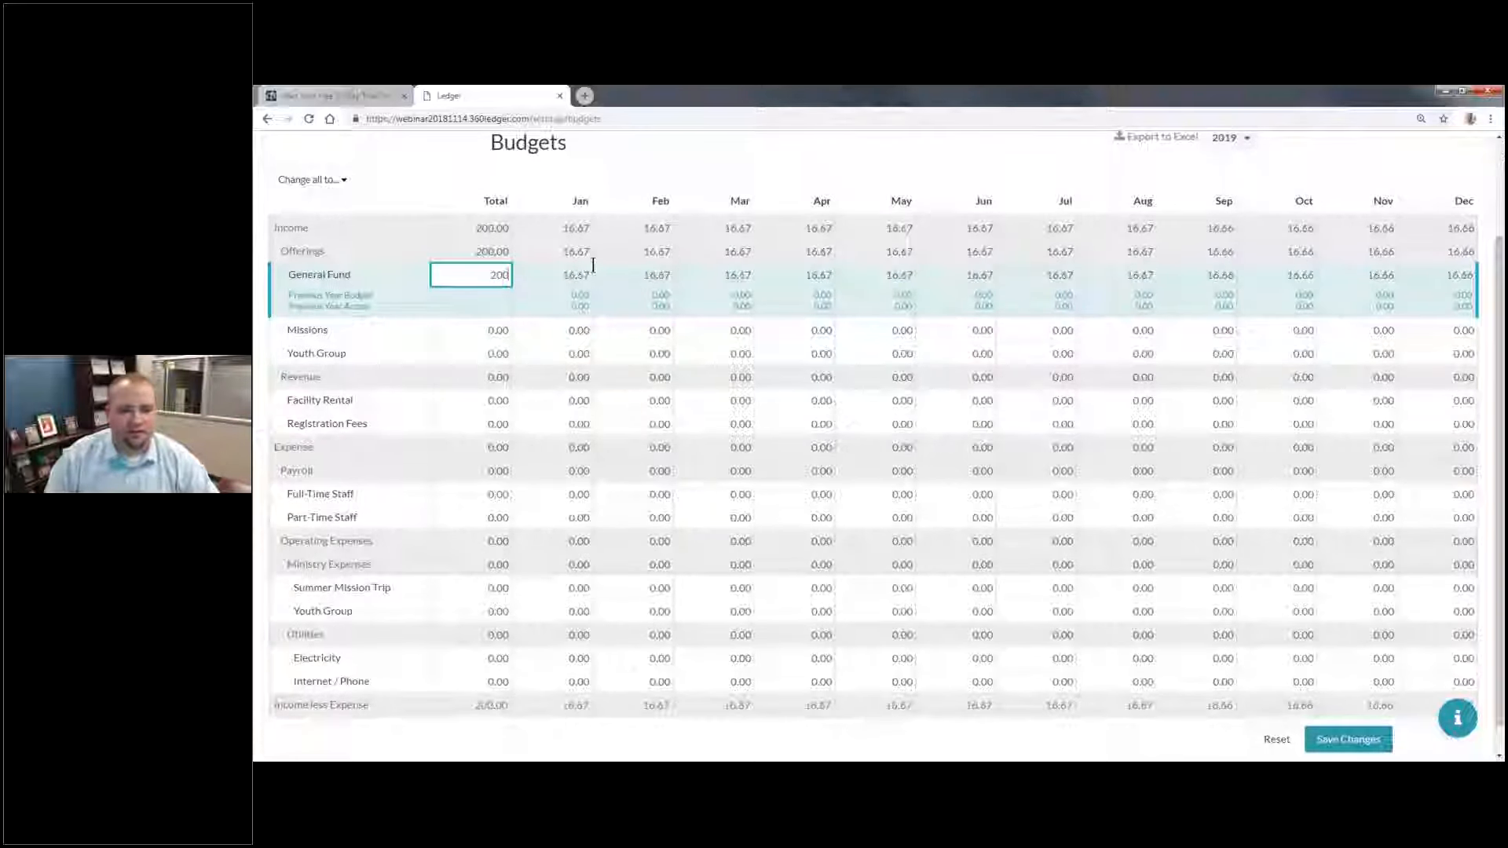
pyautogui.press('Tab')
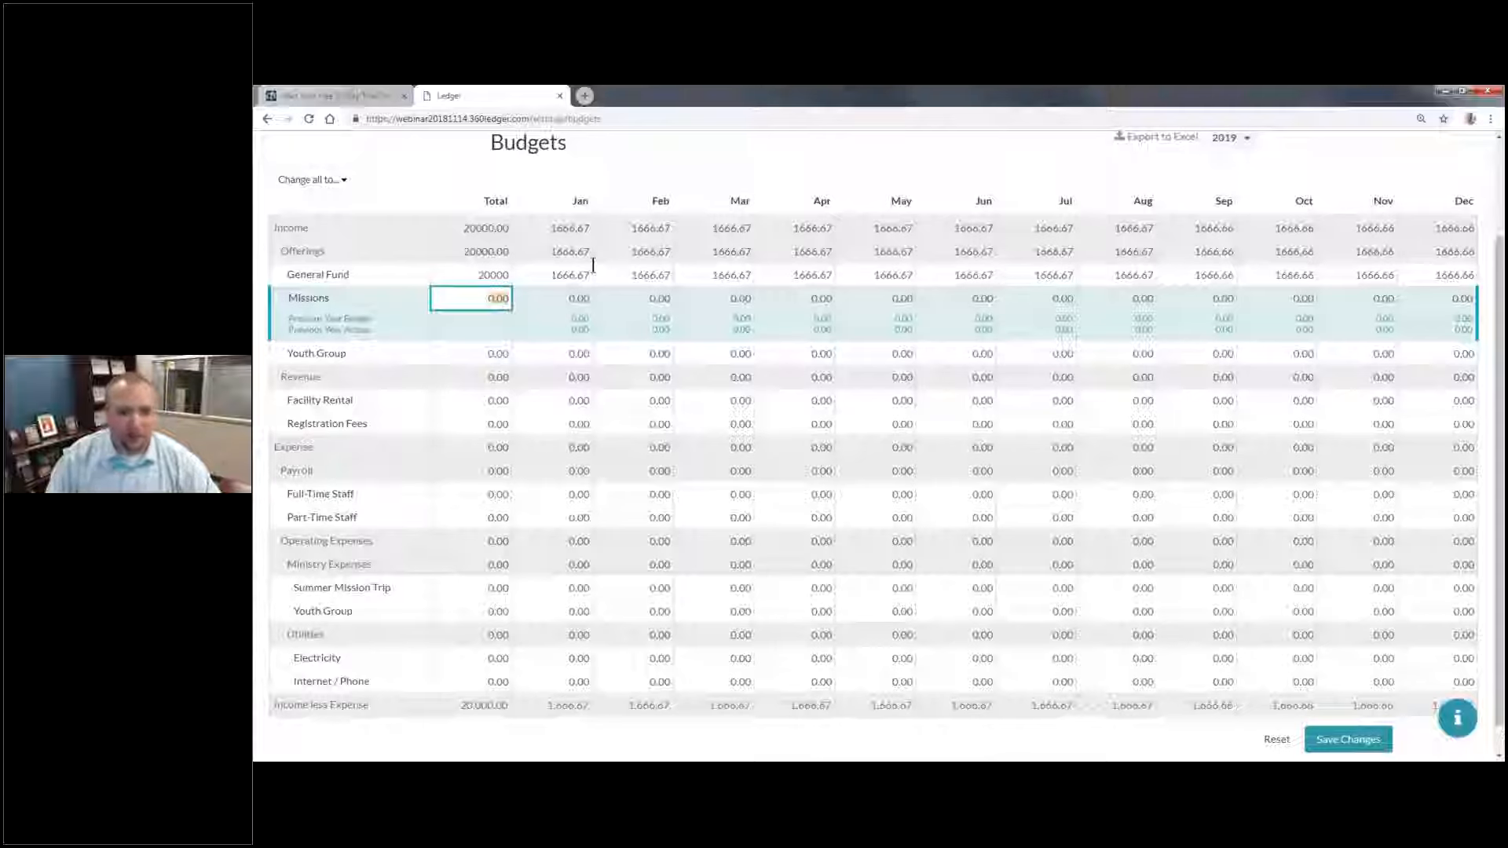
# Step: Set the yearly offerings totals to 5000 for Missions and 10000 for Youth Group
pyautogui.write('5000')
pyautogui.press('Tab')
pyautogui.press('BackSpace')
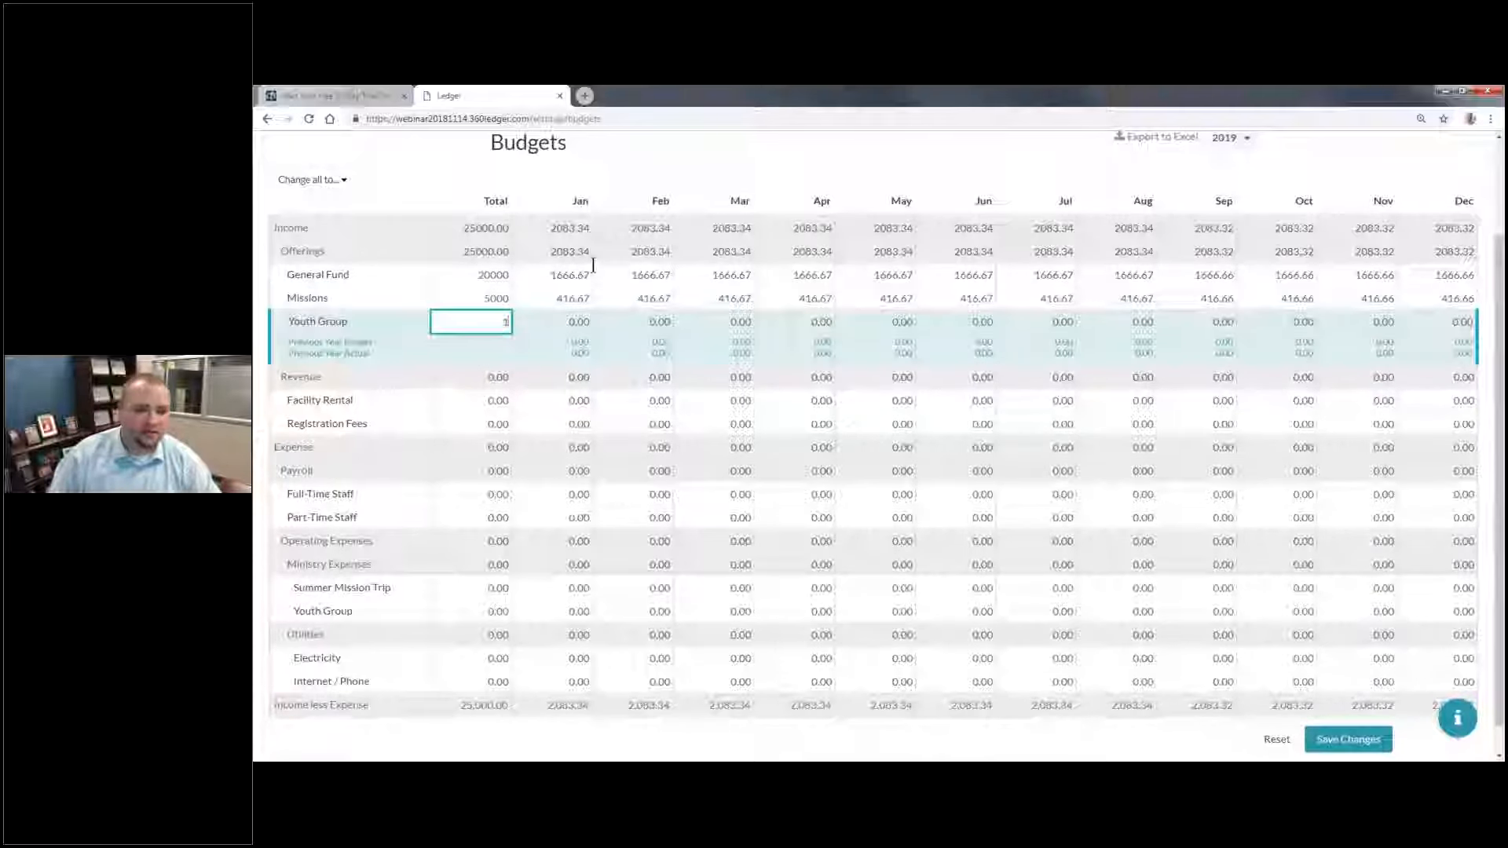
pyautogui.write('10000')
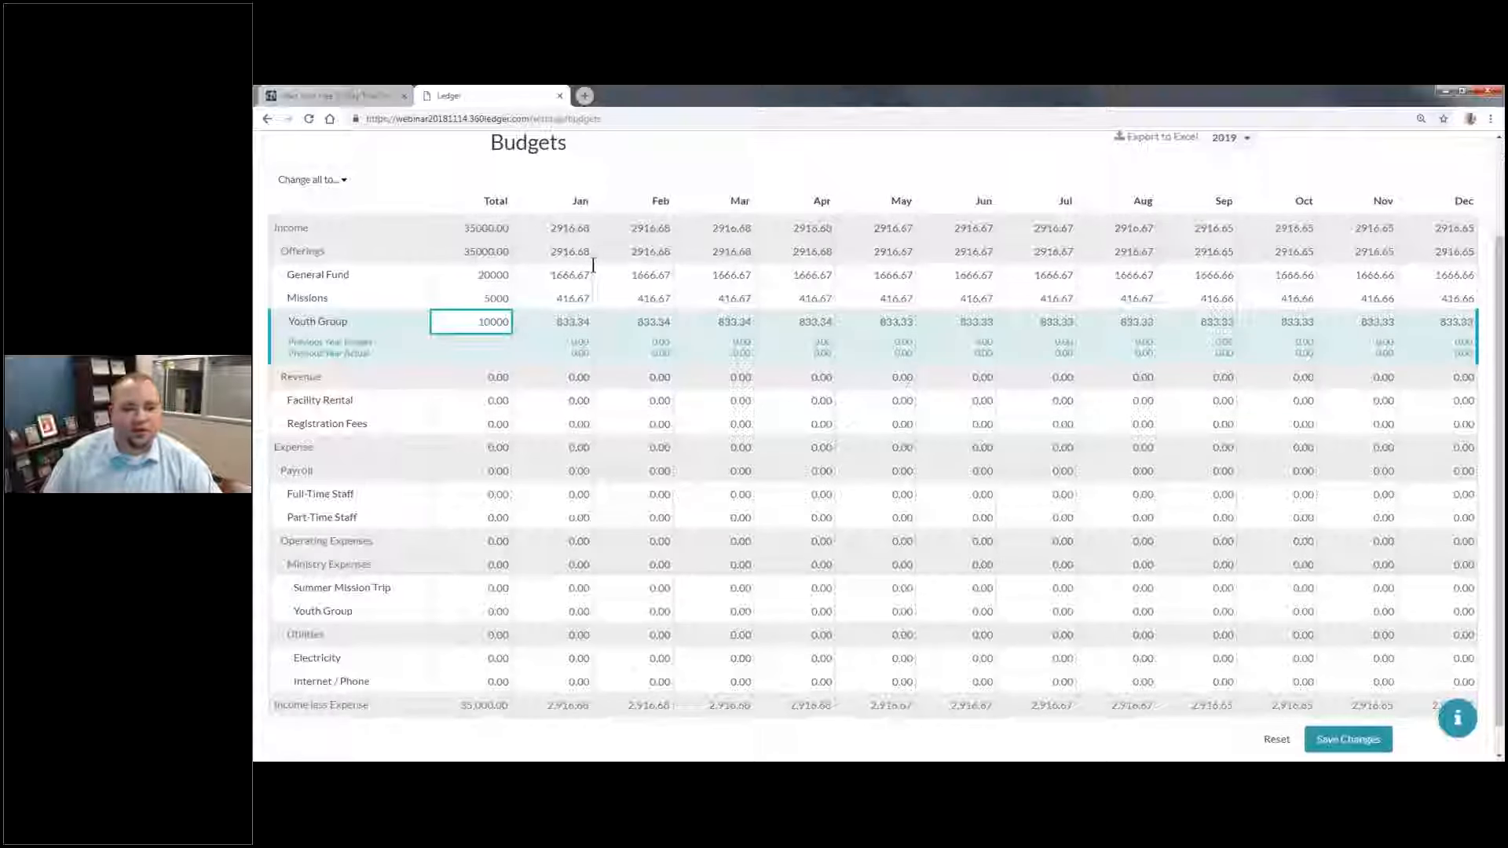
pyautogui.press('Tab')
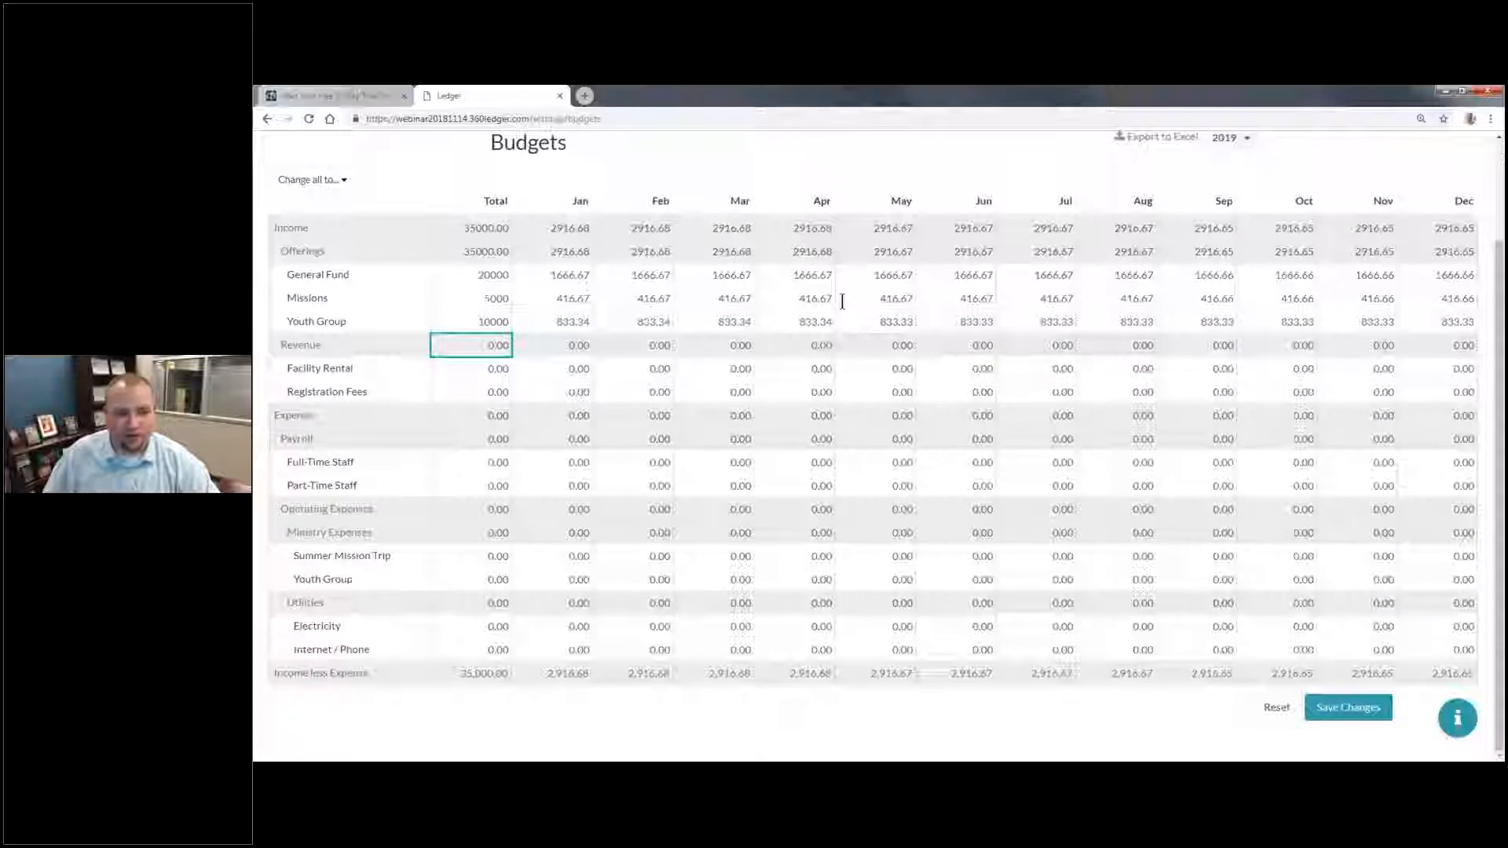
# Step: Under Revenue, set the yearly Facility Rental total to 1000 and the July Registration Fees to 500
pyautogui.click(473, 227)
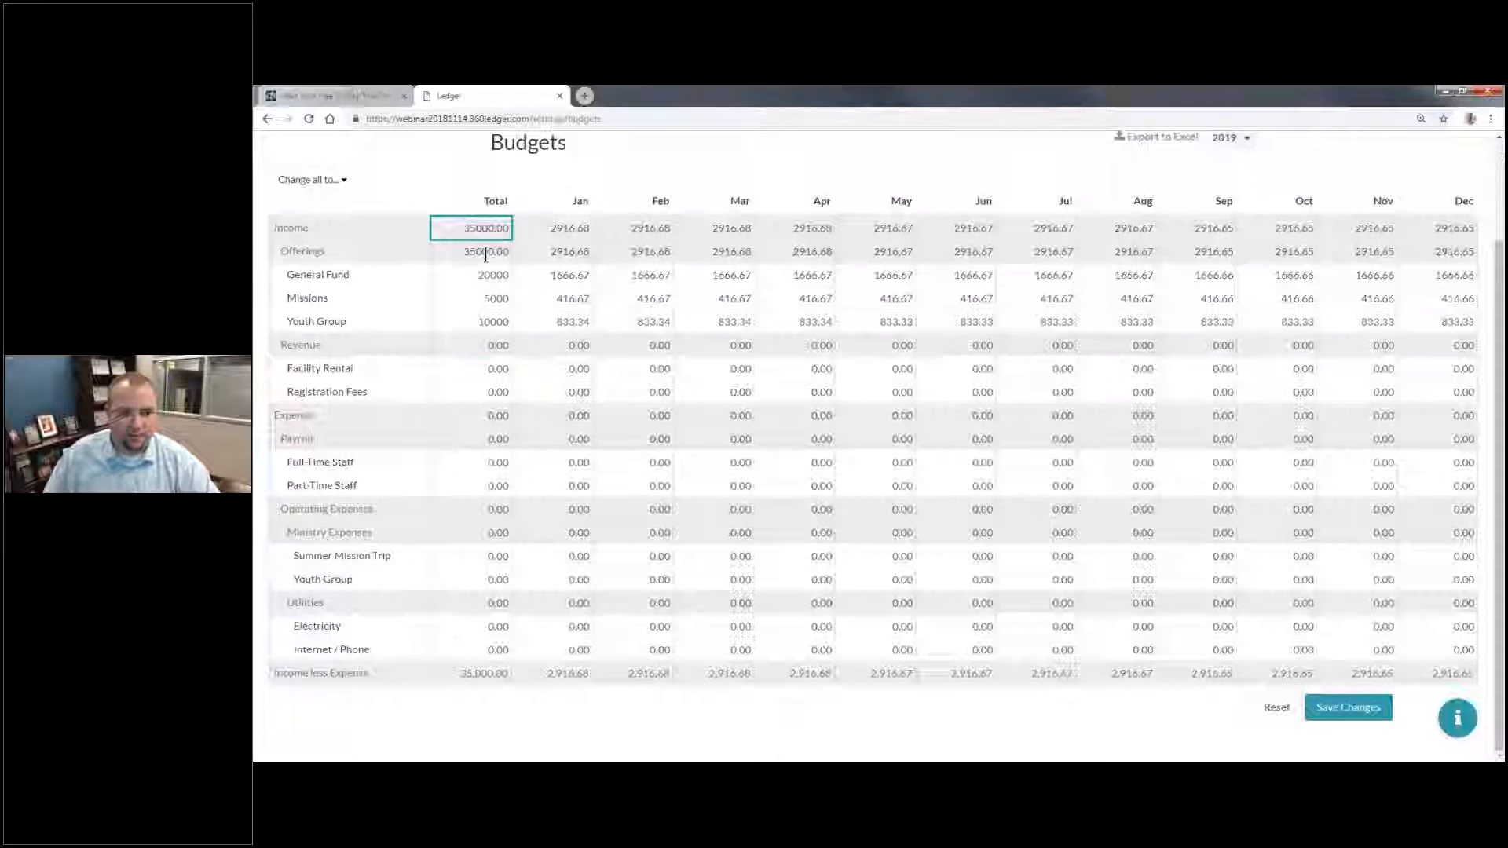
pyautogui.click(485, 253)
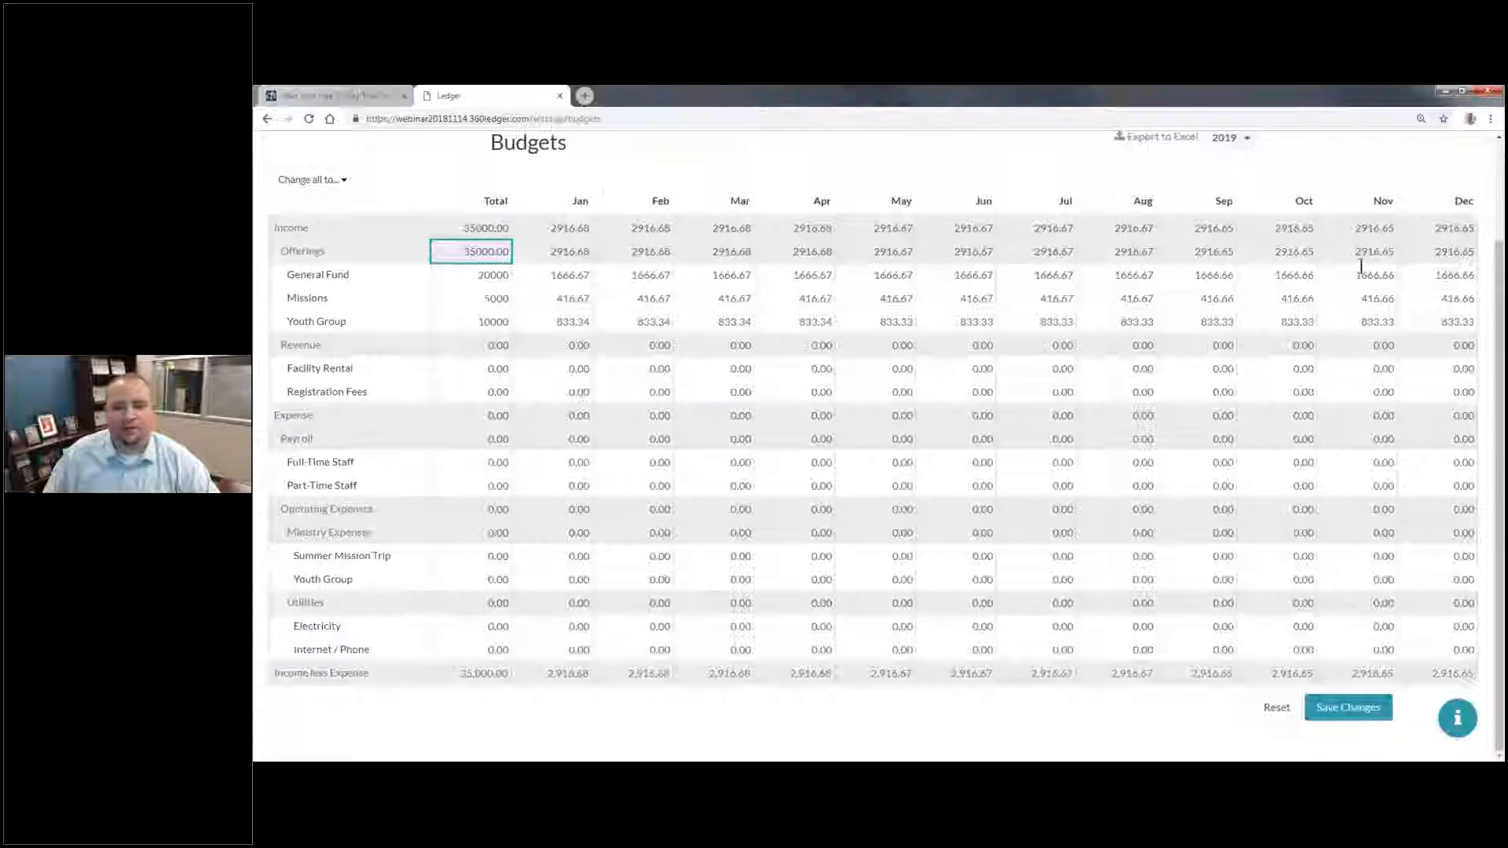
pyautogui.click(483, 366)
pyautogui.write('1000')
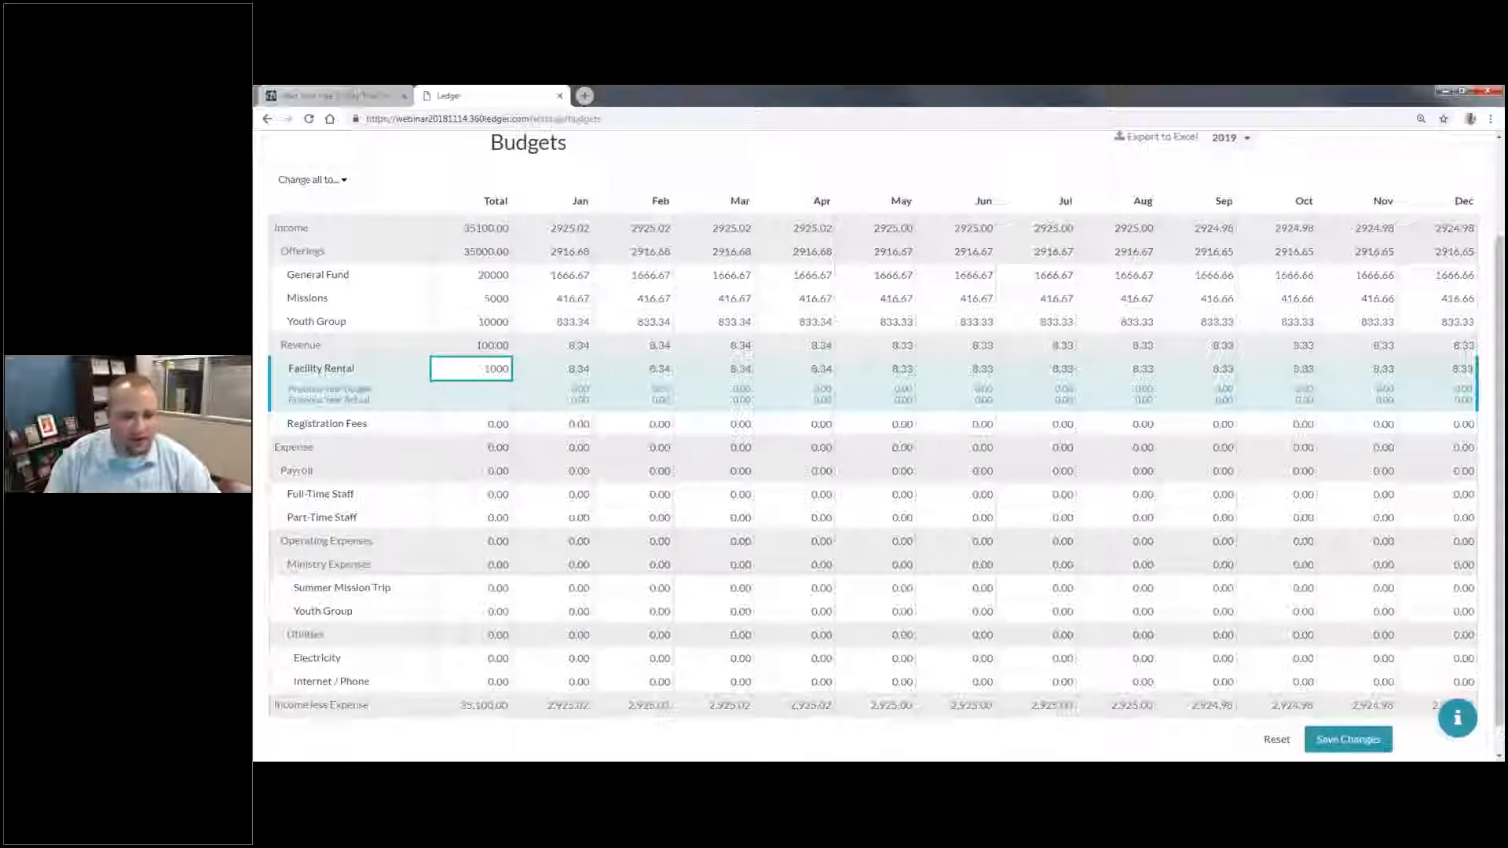
pyautogui.press('Tab')
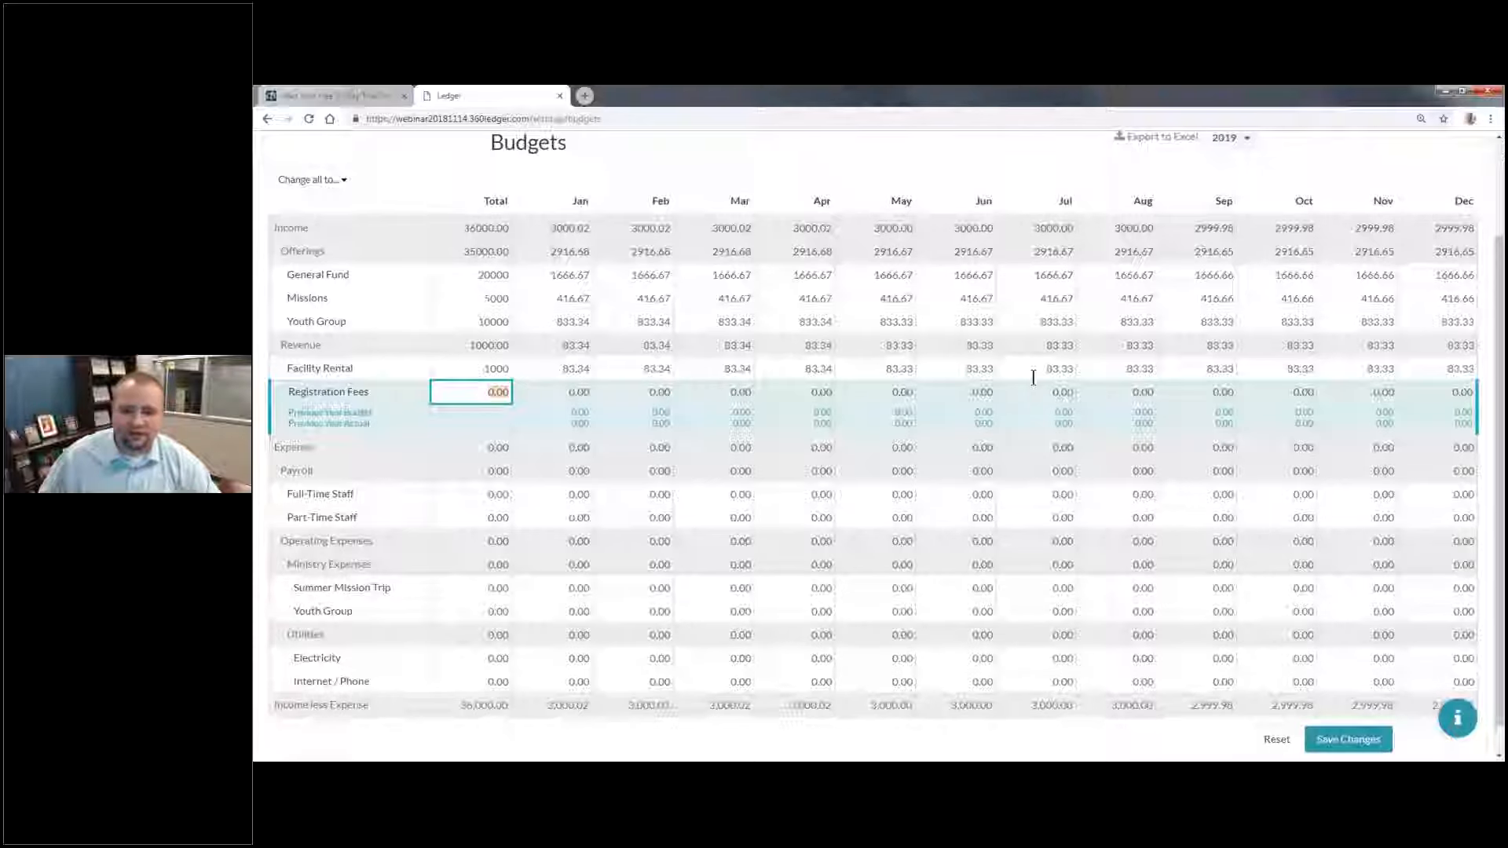
pyautogui.click(1061, 390)
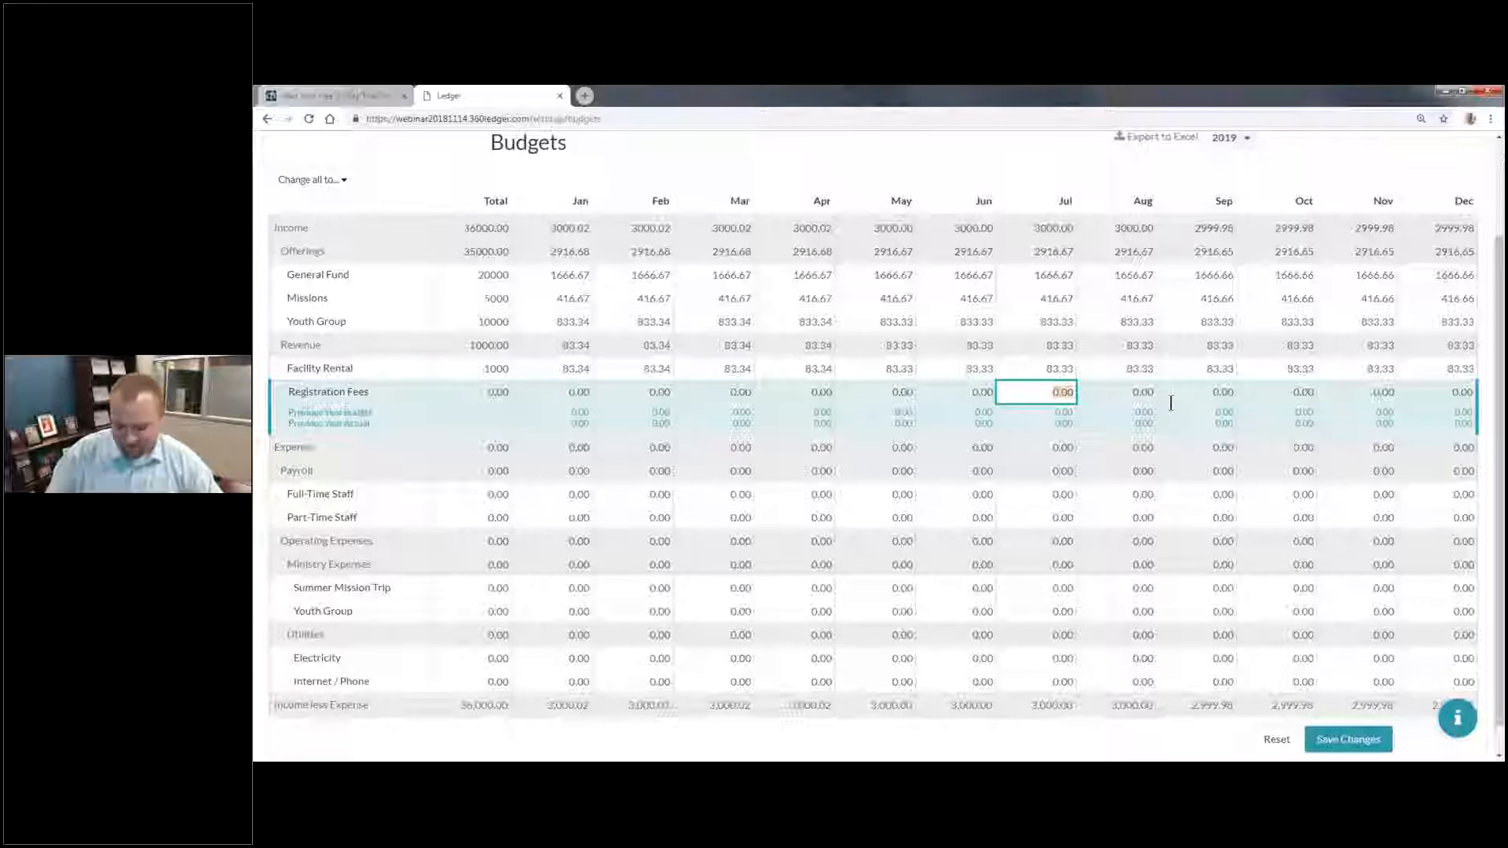
pyautogui.write('500')
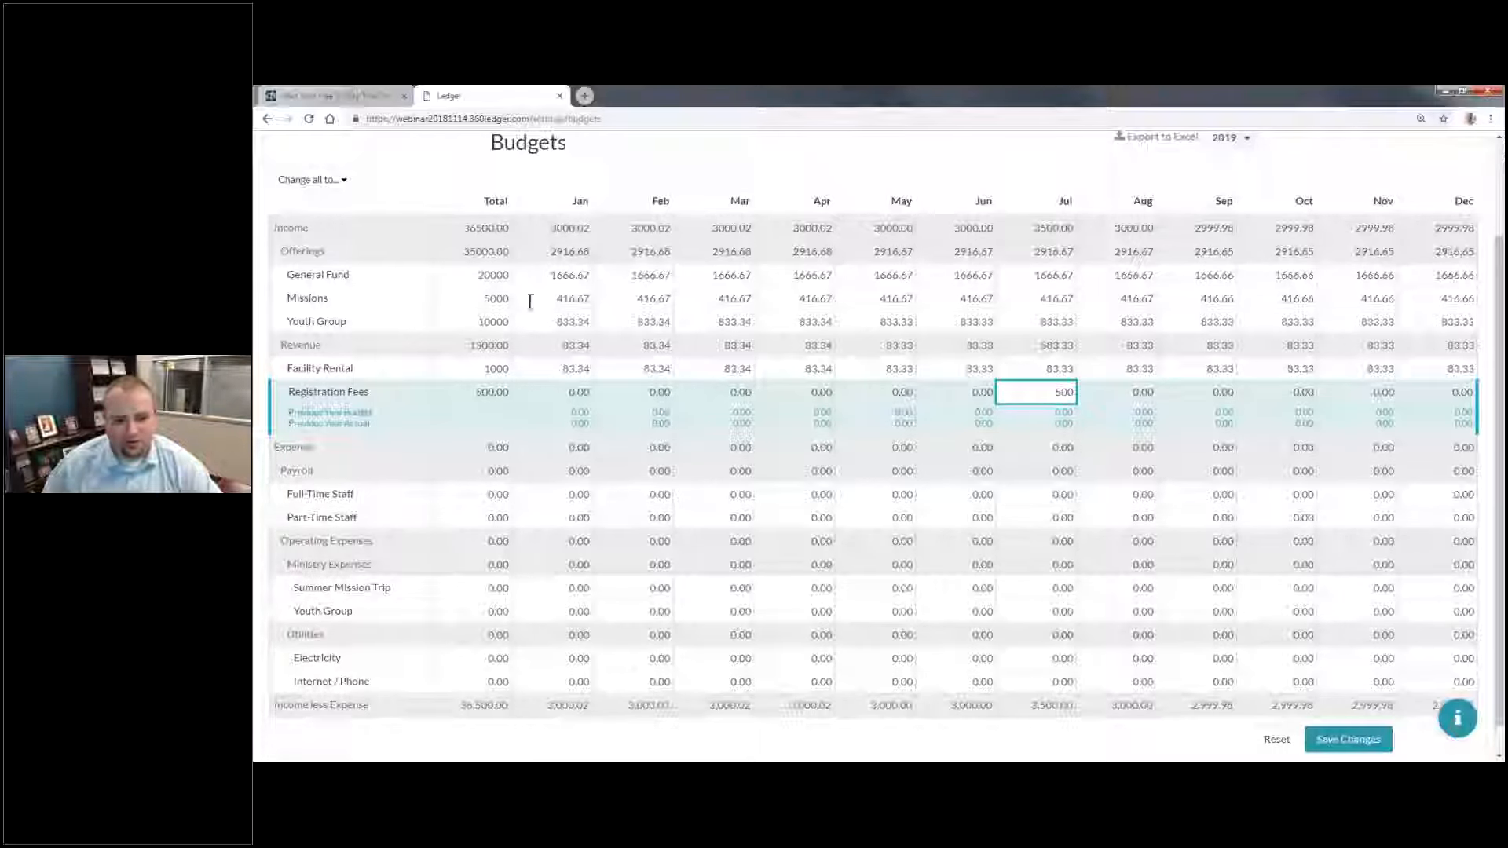
# Step: In the Missions offerings row, set the January, February, March and April amounts to 200 each
pyautogui.click(559, 294)
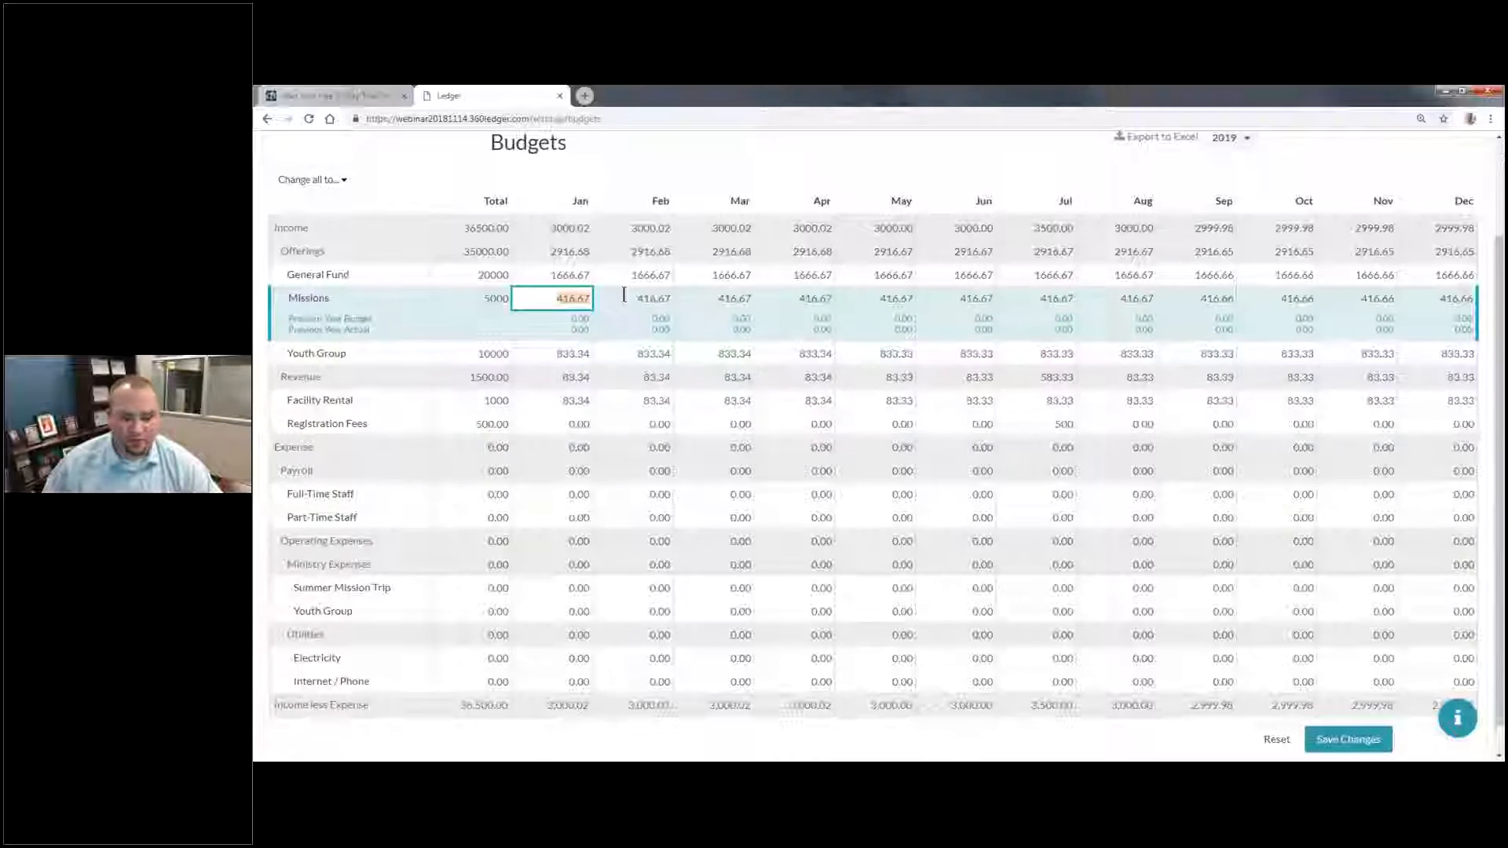
pyautogui.write('200')
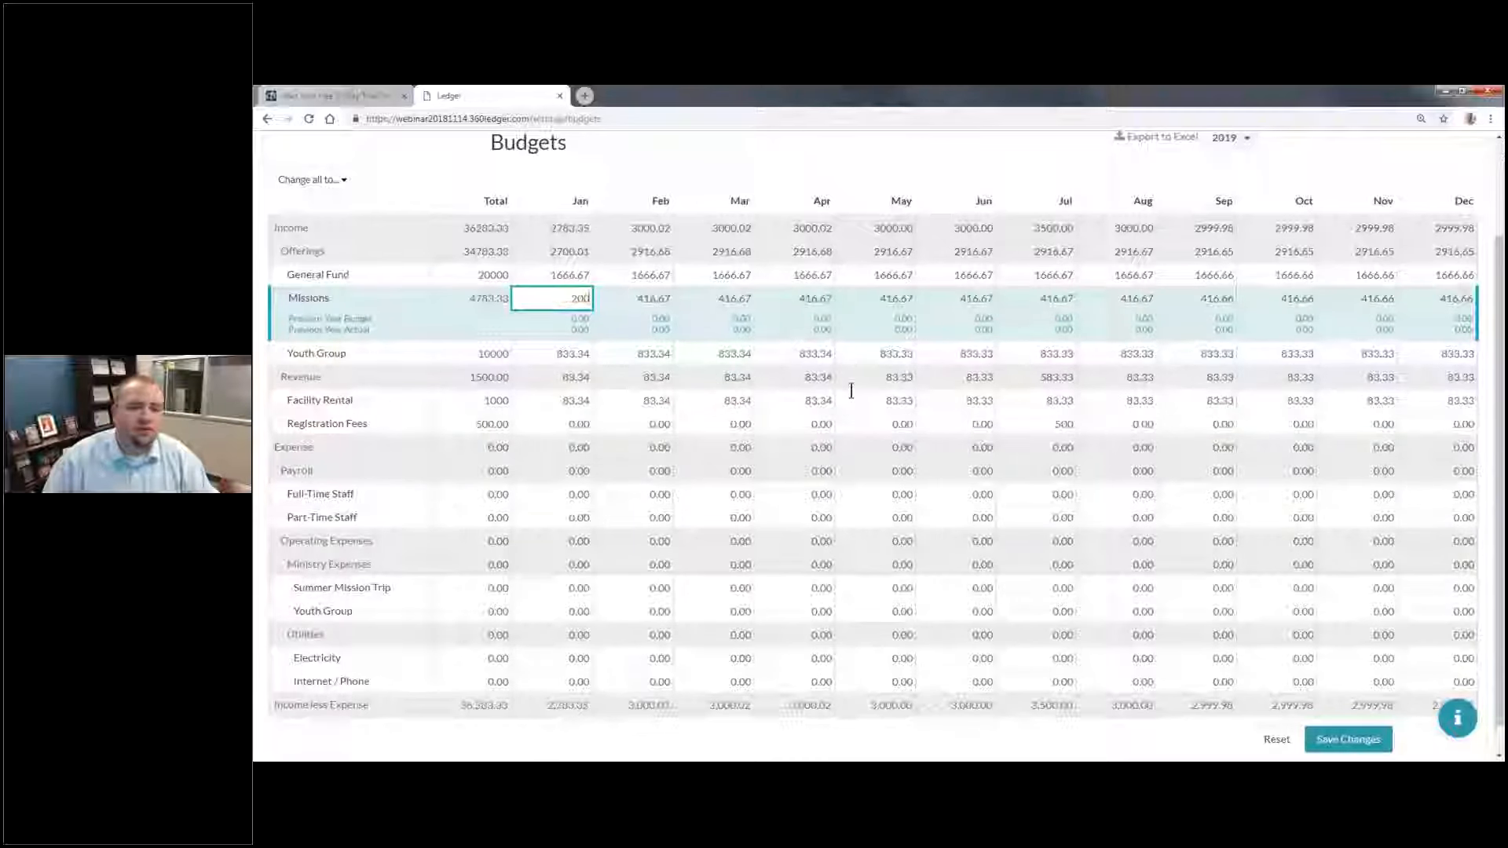
pyautogui.press('Tab')
pyautogui.write('200')
pyautogui.press('Tab')
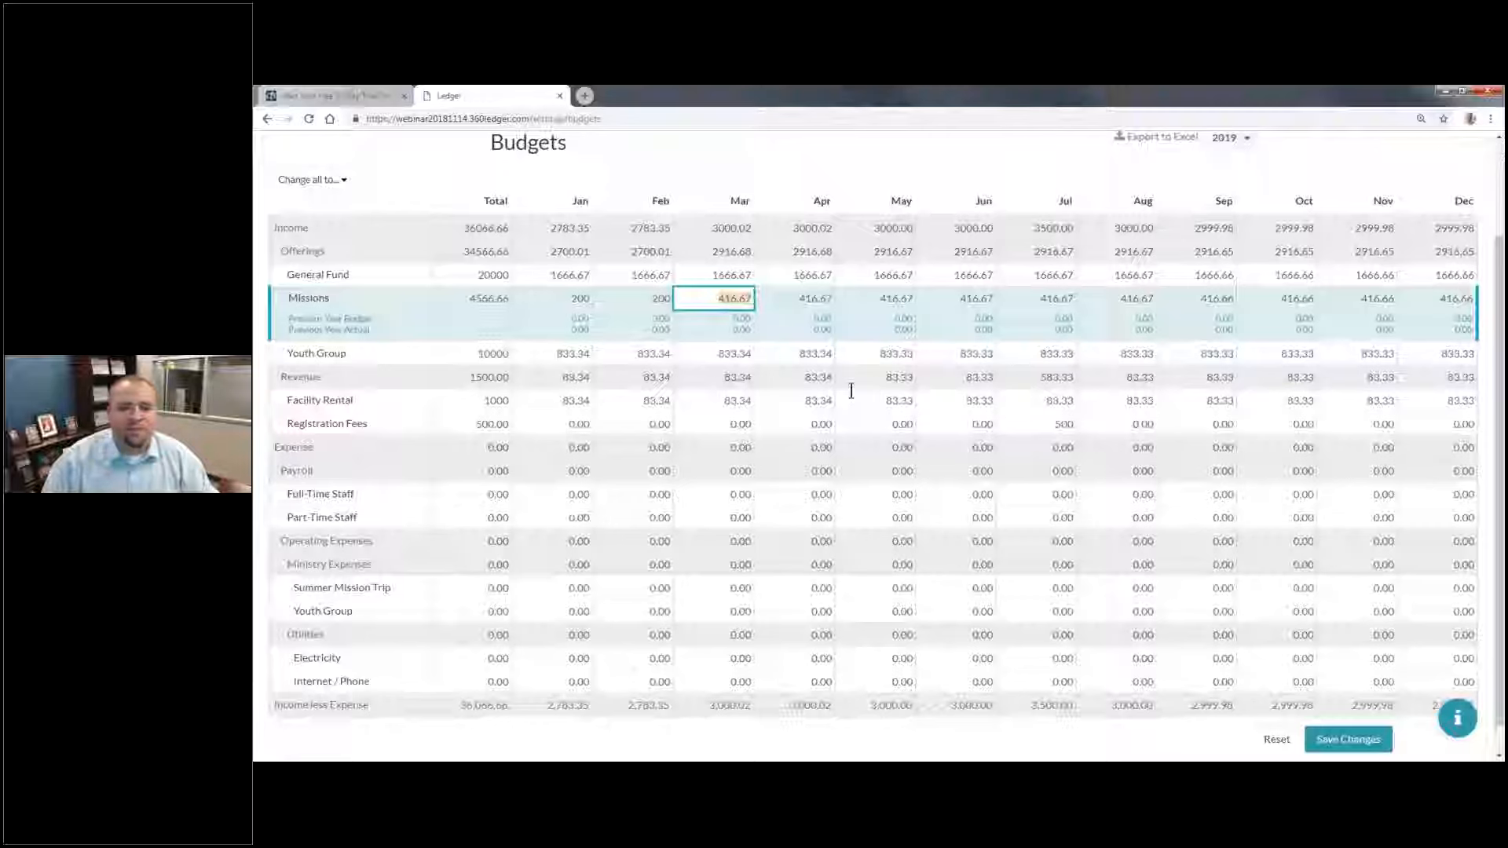
pyautogui.write('200')
pyautogui.press('Tab')
pyautogui.write('200')
pyautogui.press('Tab')
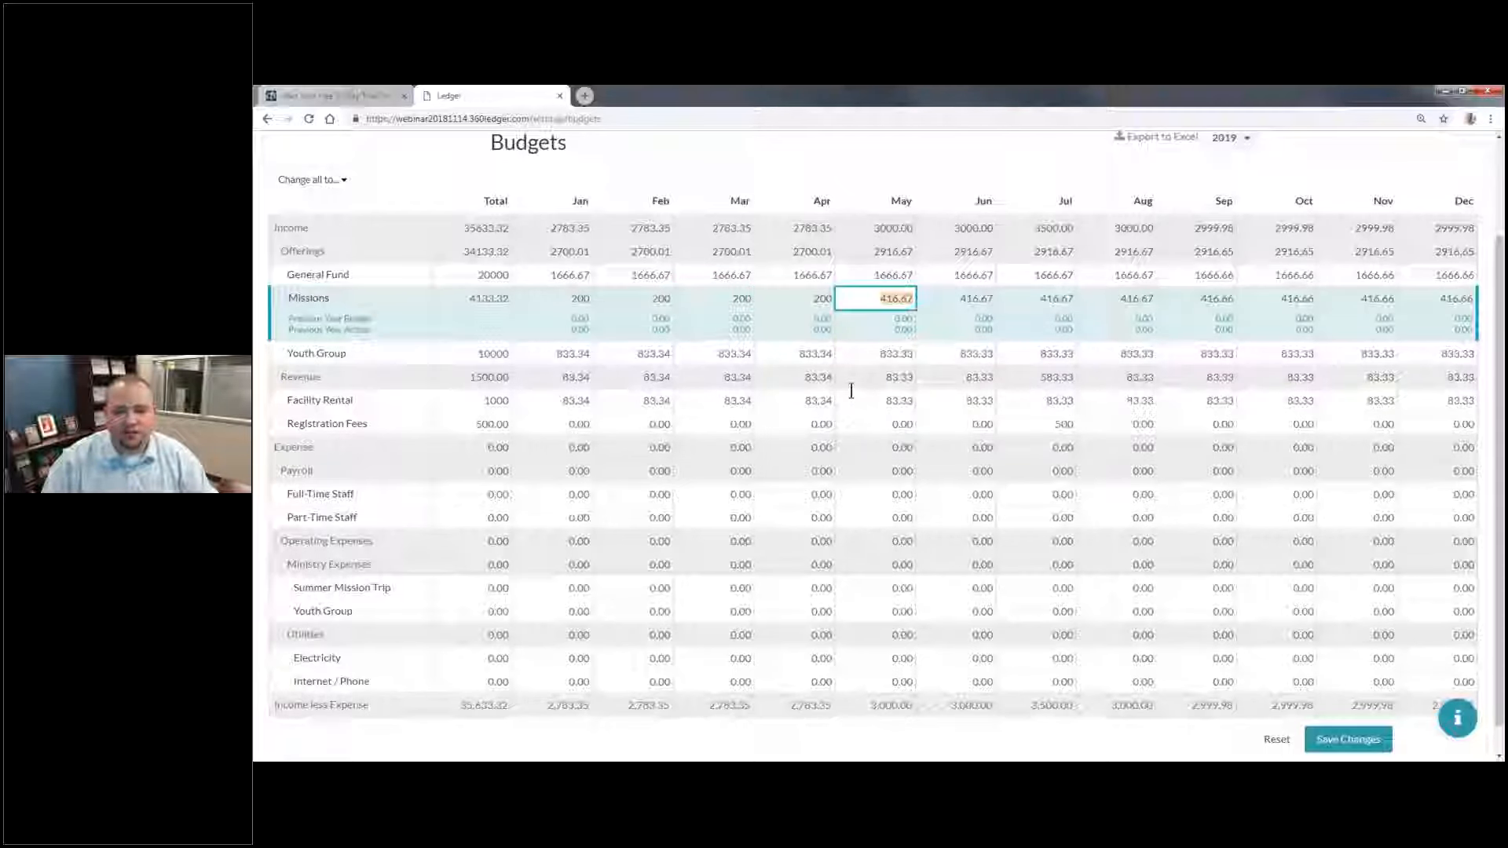
# Step: Set the Missions offerings to 200 for May and June and 3000 for July
pyautogui.write('2000')
pyautogui.press('Tab')
pyautogui.hotkey('shift', 'Tab')
pyautogui.write('200')
pyautogui.press('Tab')
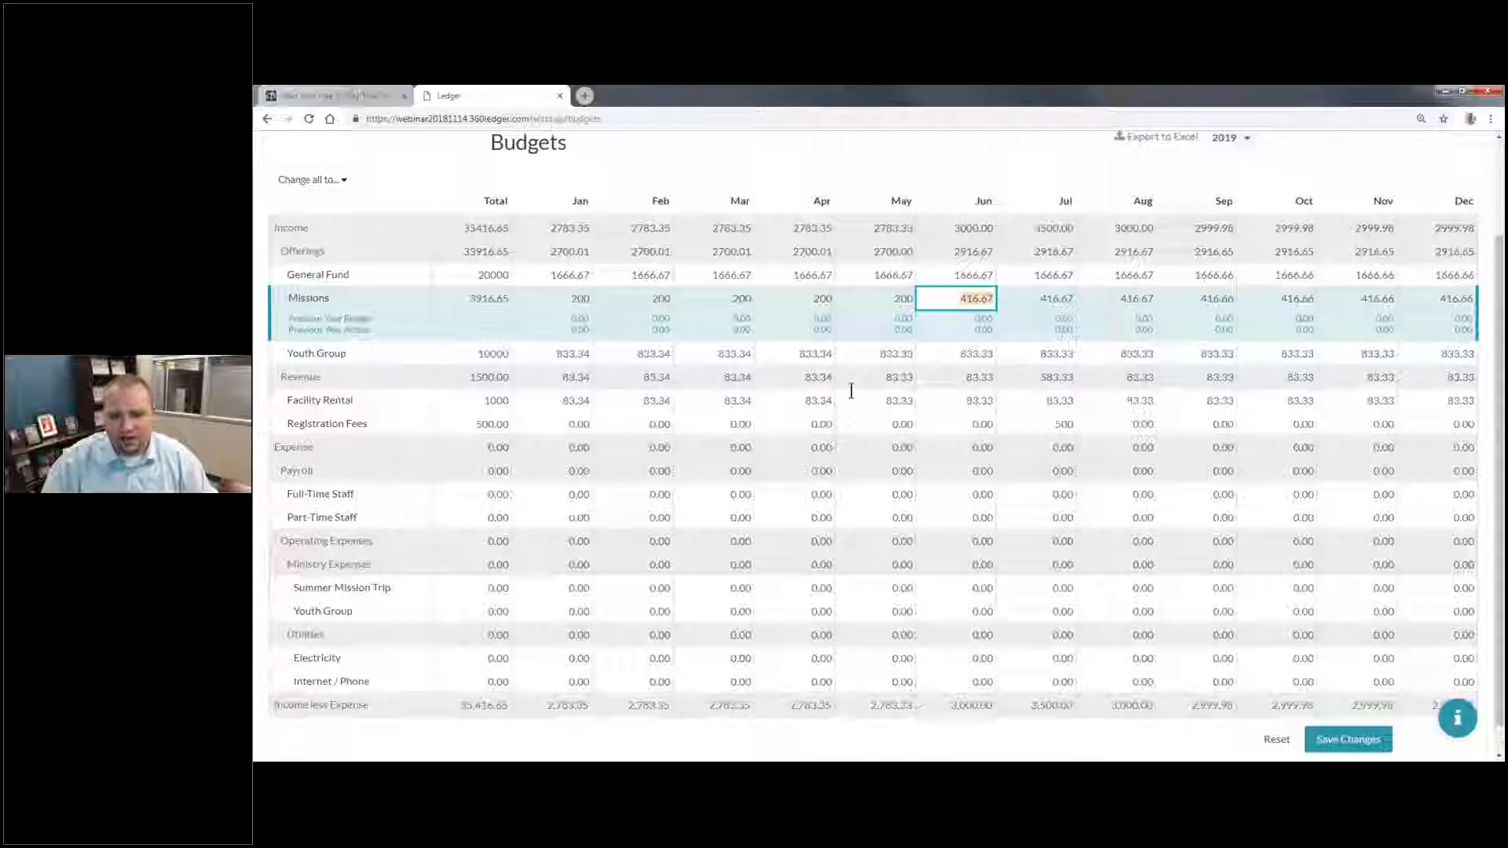
pyautogui.write('200')
pyautogui.press('Tab')
pyautogui.write('3000')
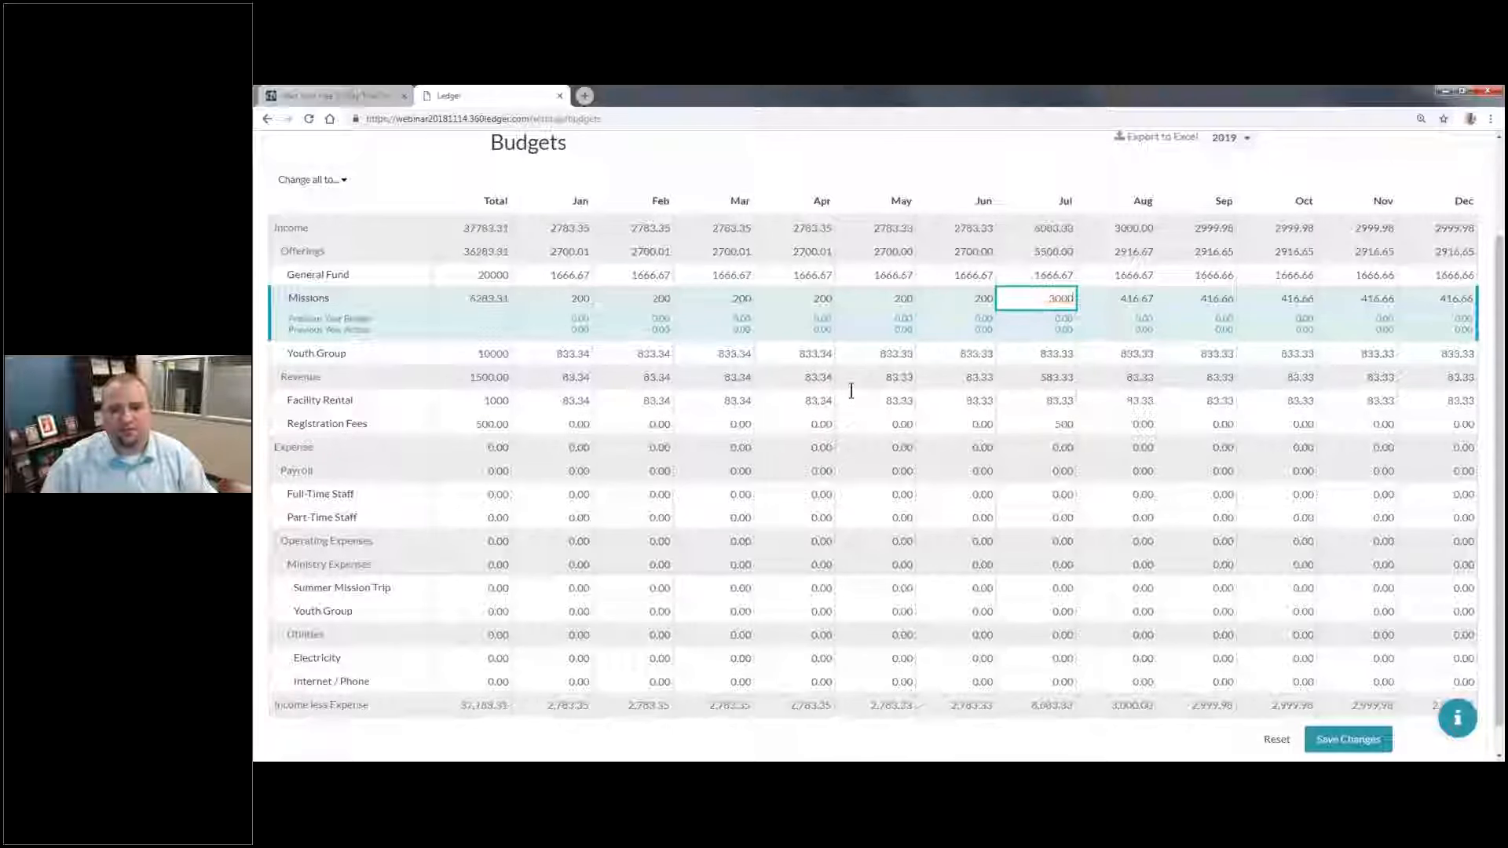
pyautogui.press('Tab')
# Step: Fill the remaining Missions months, August through December, with 200 each
pyautogui.write('200')
pyautogui.press('Tab')
pyautogui.write('200')
pyautogui.press('Tab')
pyautogui.write('200')
pyautogui.press('Tab')
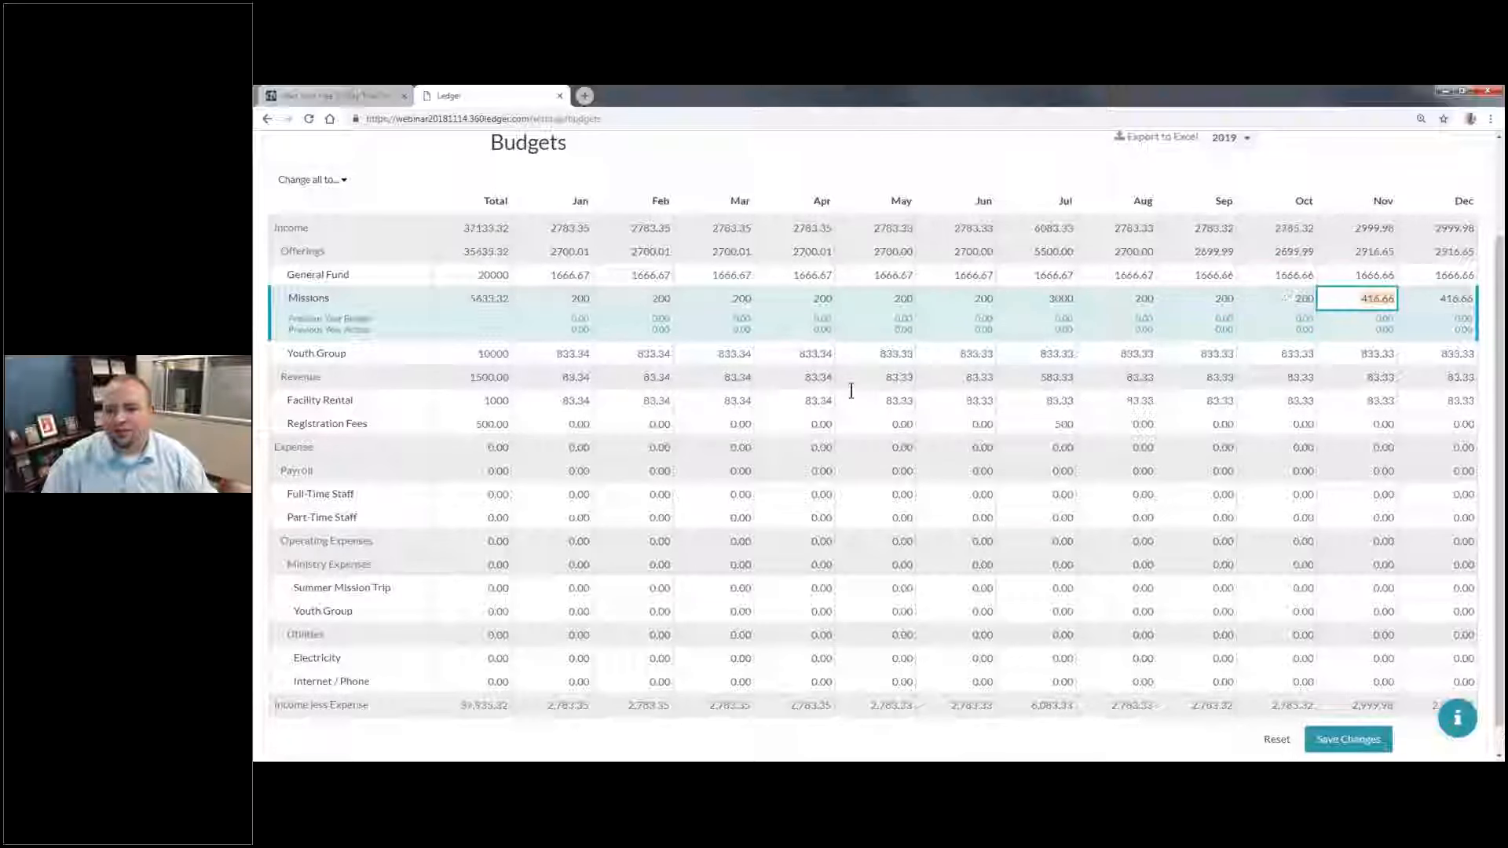
pyautogui.write('200')
pyautogui.press('Tab')
pyautogui.write('2')
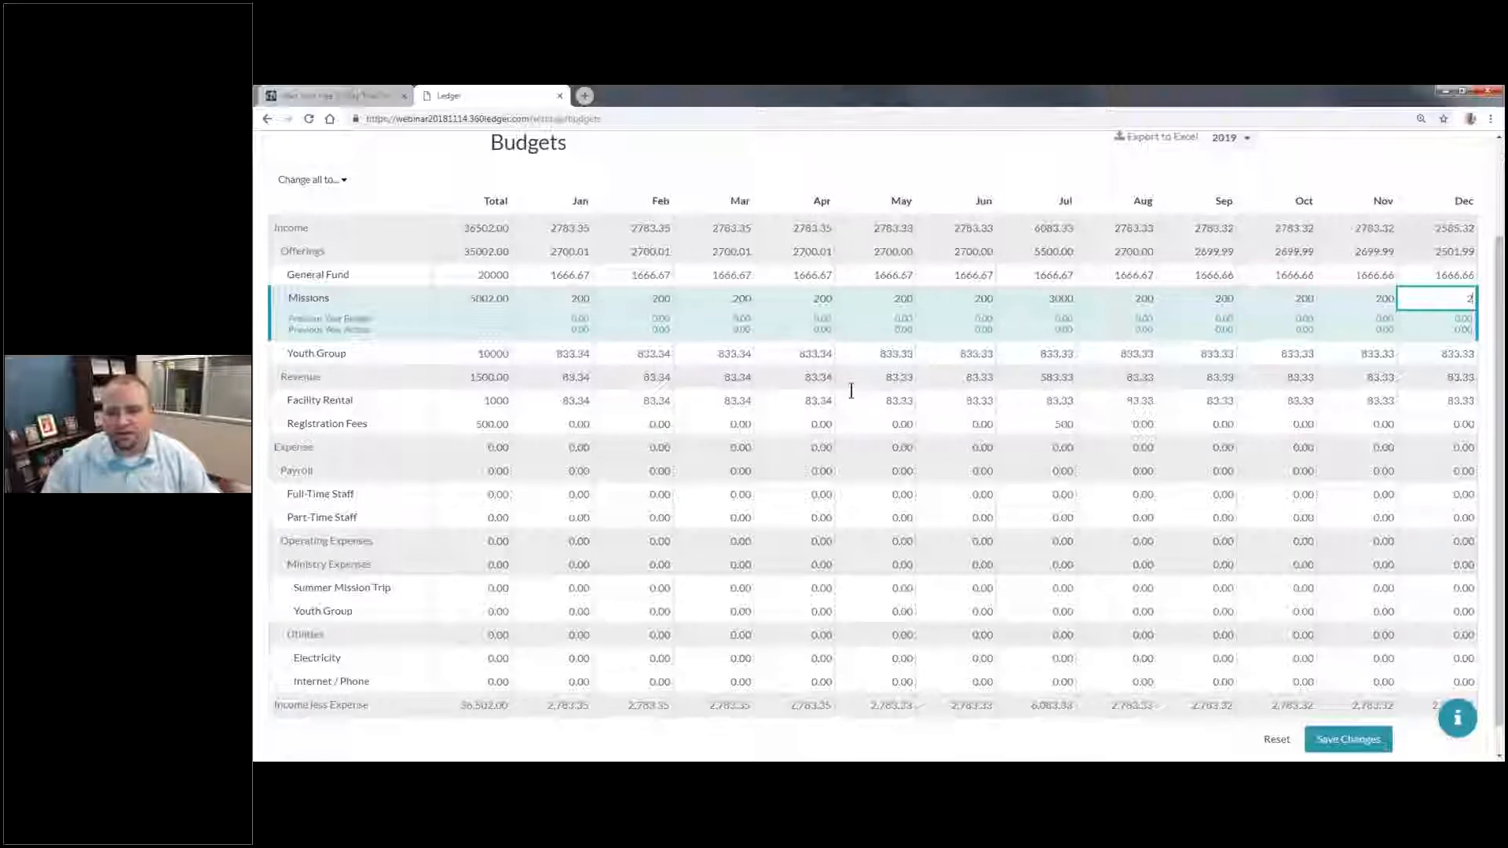
pyautogui.write('00')
pyautogui.press('Tab')
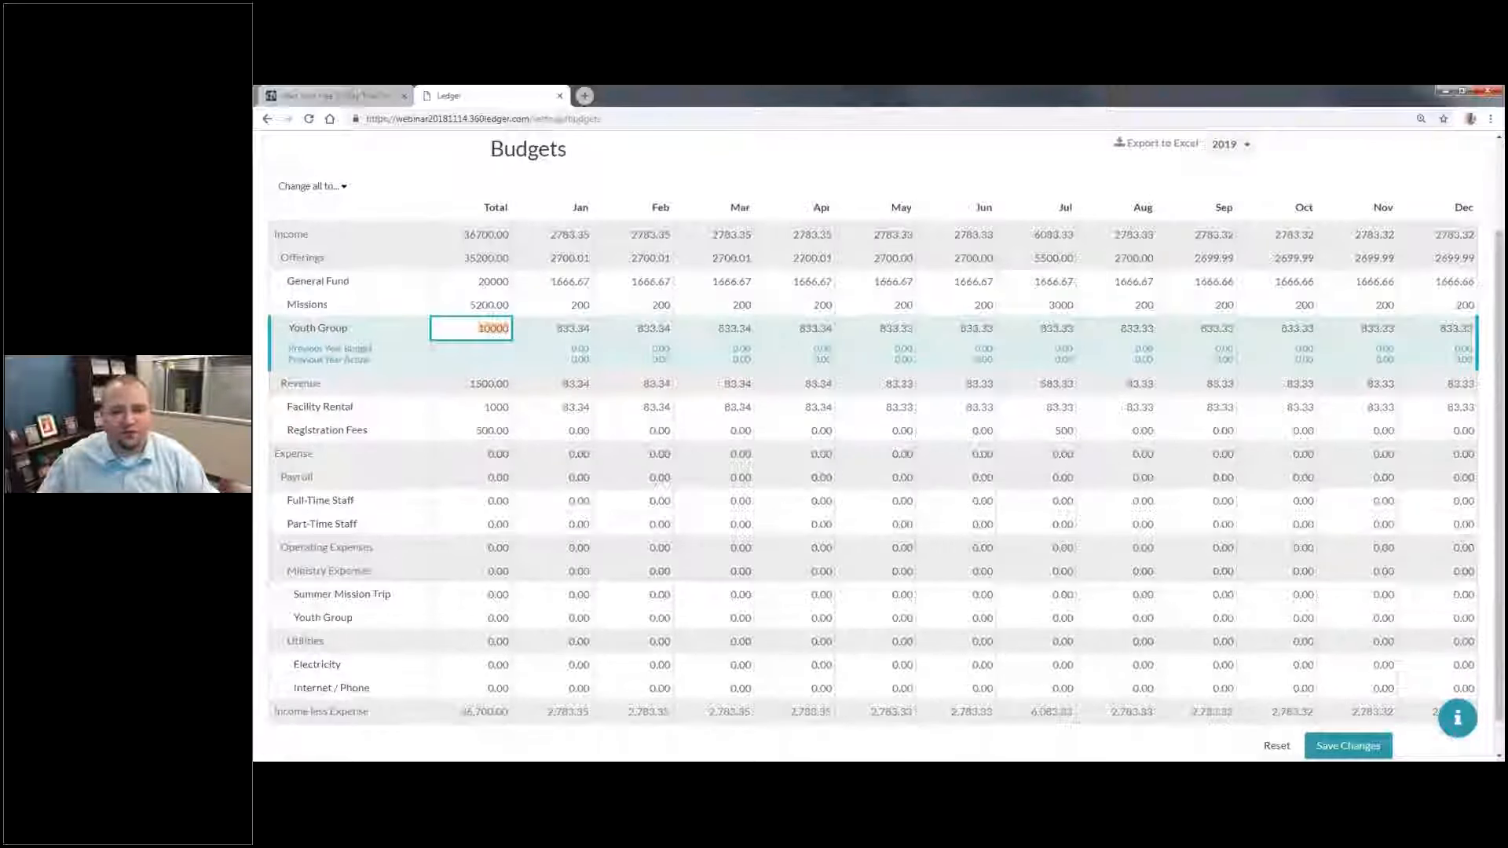
# Step: Export the 2019 budget to Excel and open the downloaded budgets (7).xlsx file
pyautogui.scroll(1, 1077, 397)
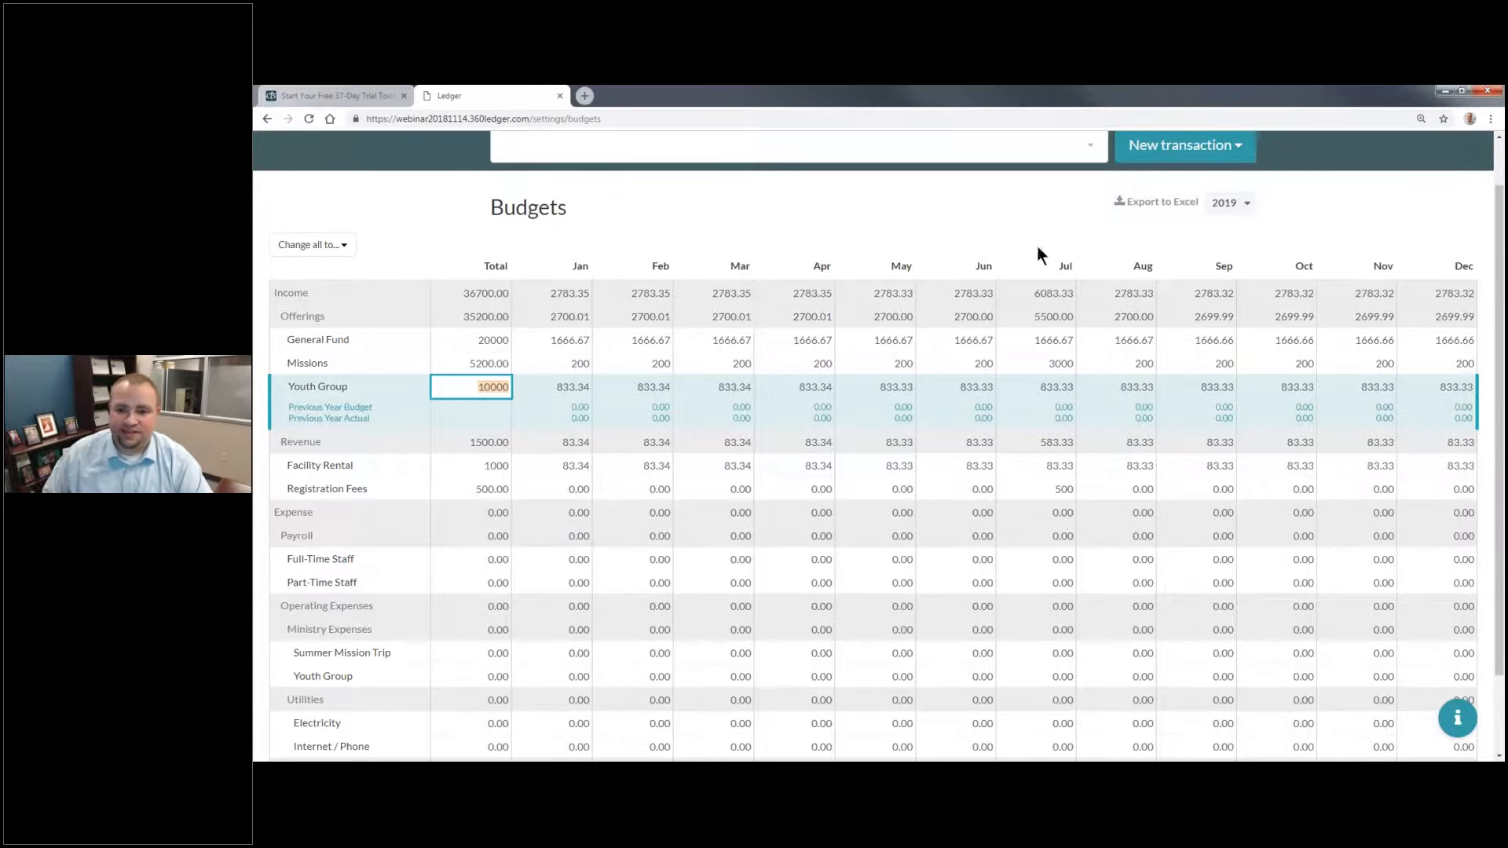
pyautogui.click(1138, 205)
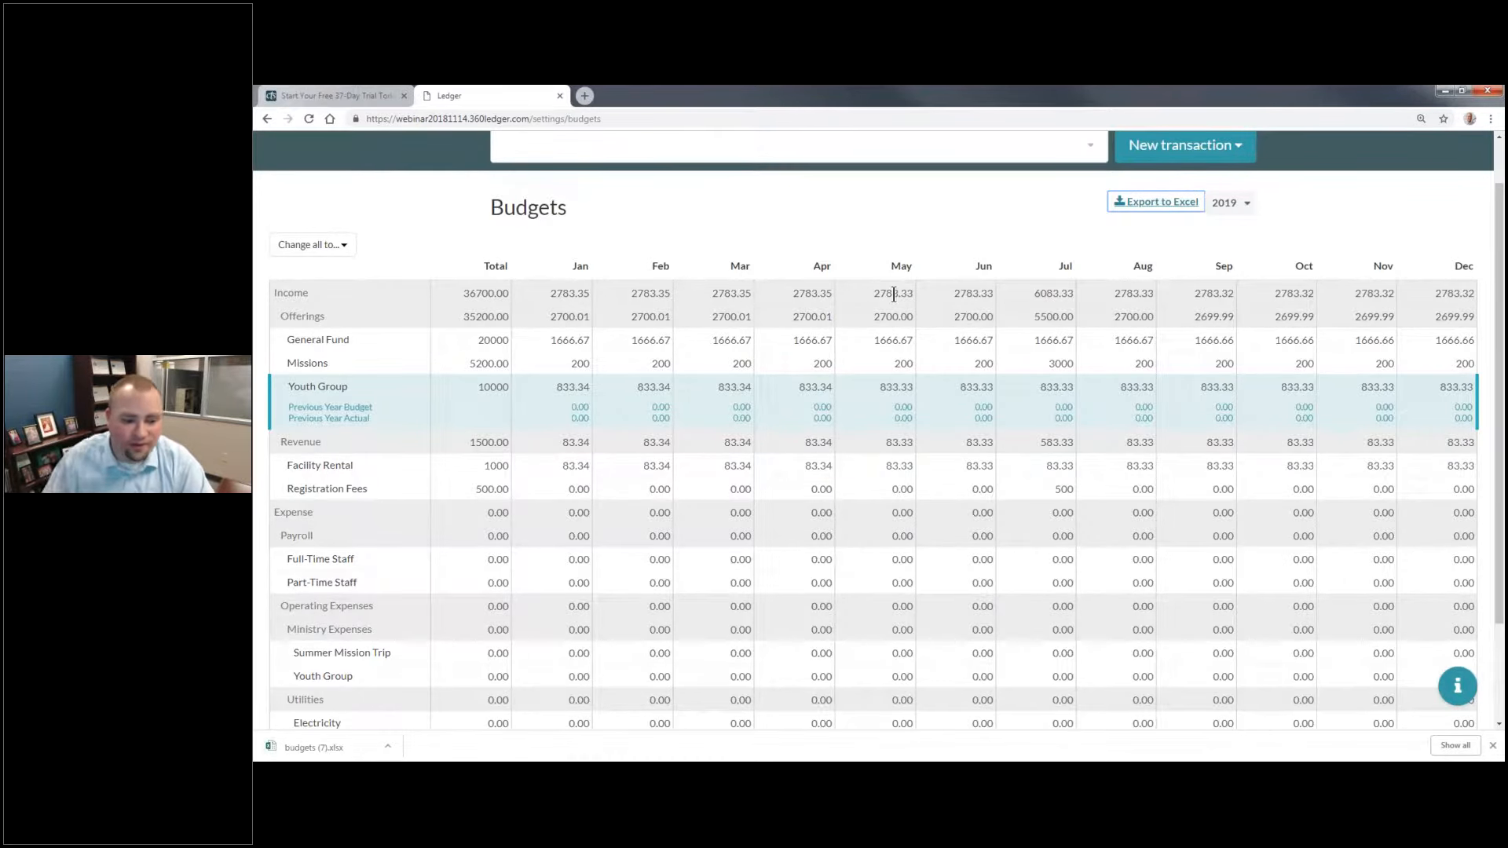
pyautogui.click(353, 746)
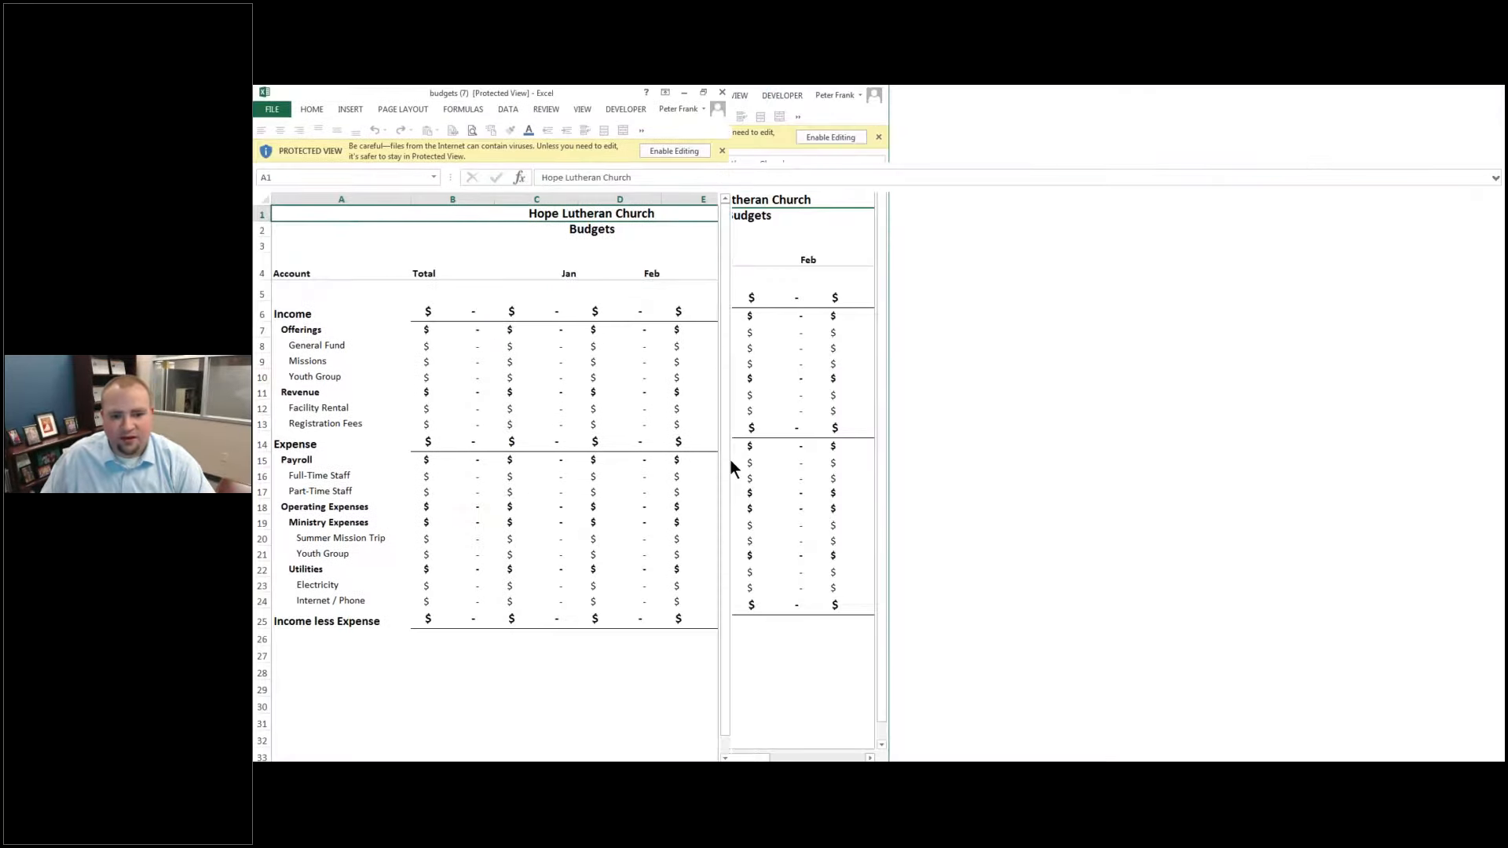
# Step: Enable editing in the exported workbook, look over the budget cells B6:L25, and close the workbook to return to Ledger
pyautogui.click(619, 471)
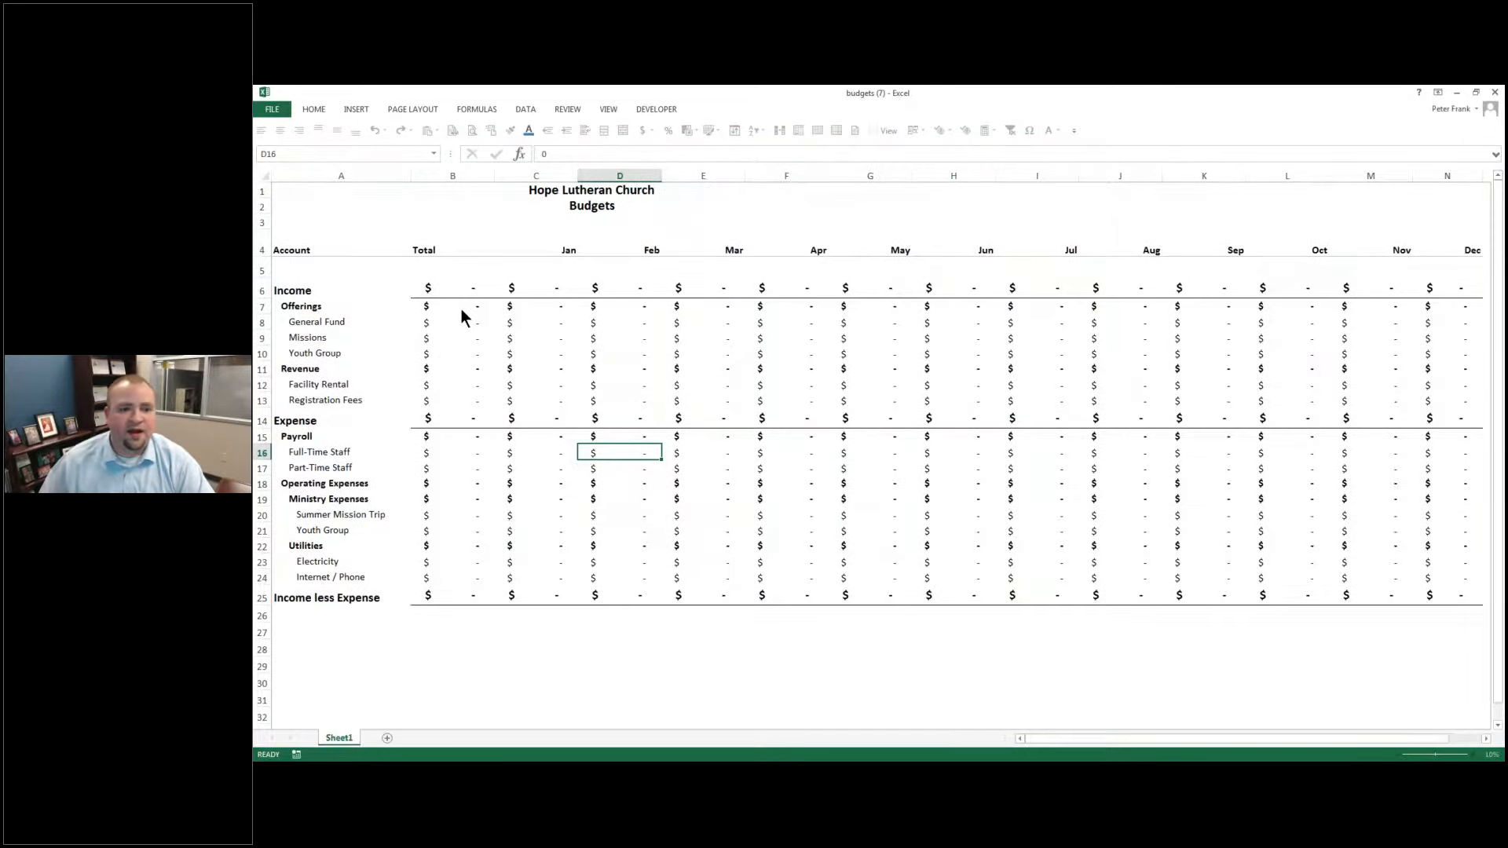
pyautogui.moveTo(446, 289); pyautogui.dragTo(1310, 587)
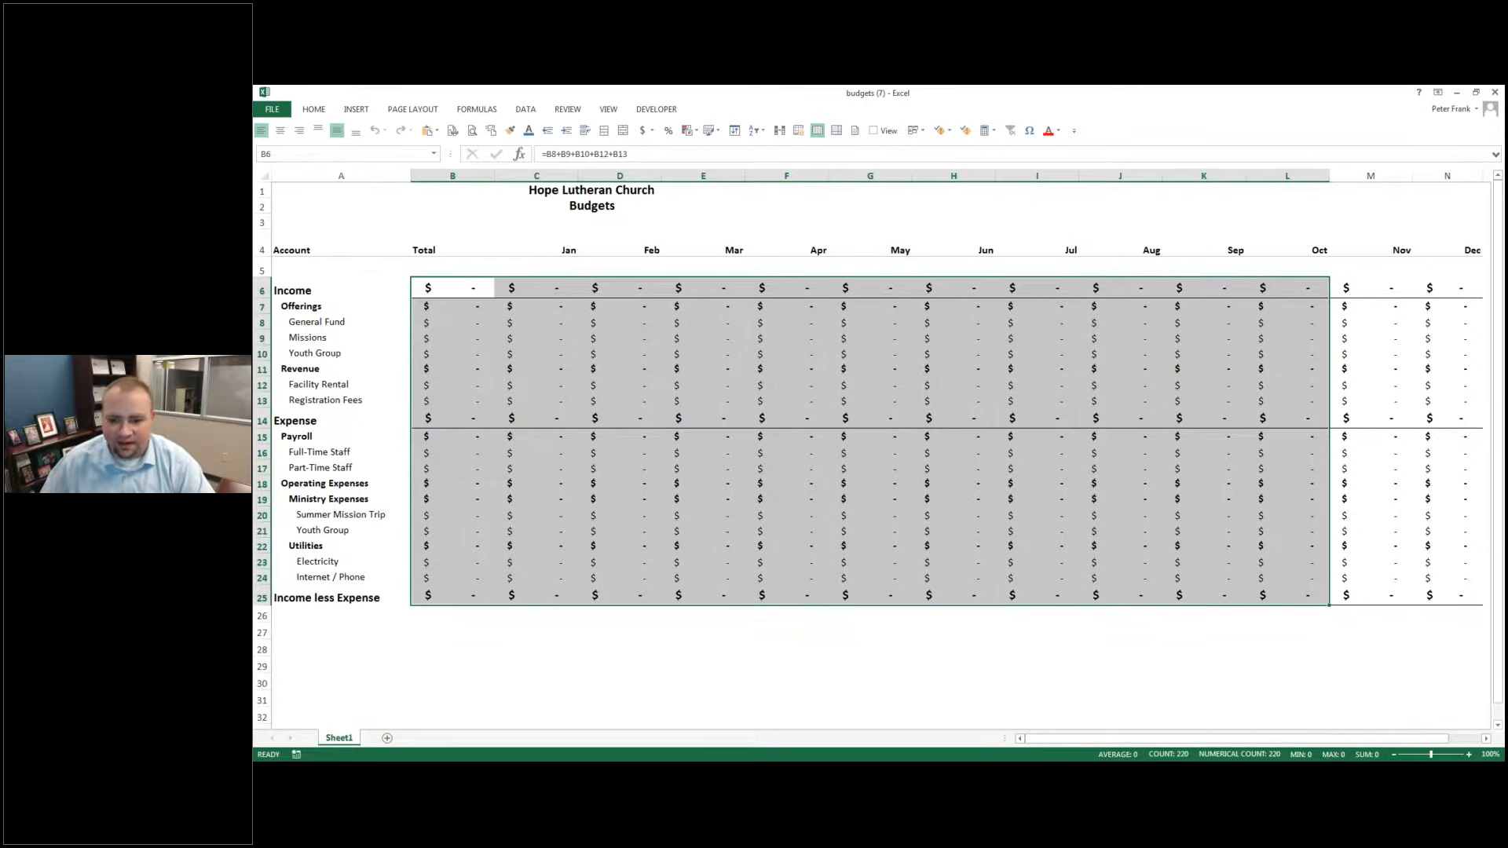
pyautogui.scroll(-1, 1265, 275)
pyautogui.scroll(-1, 1253, 226)
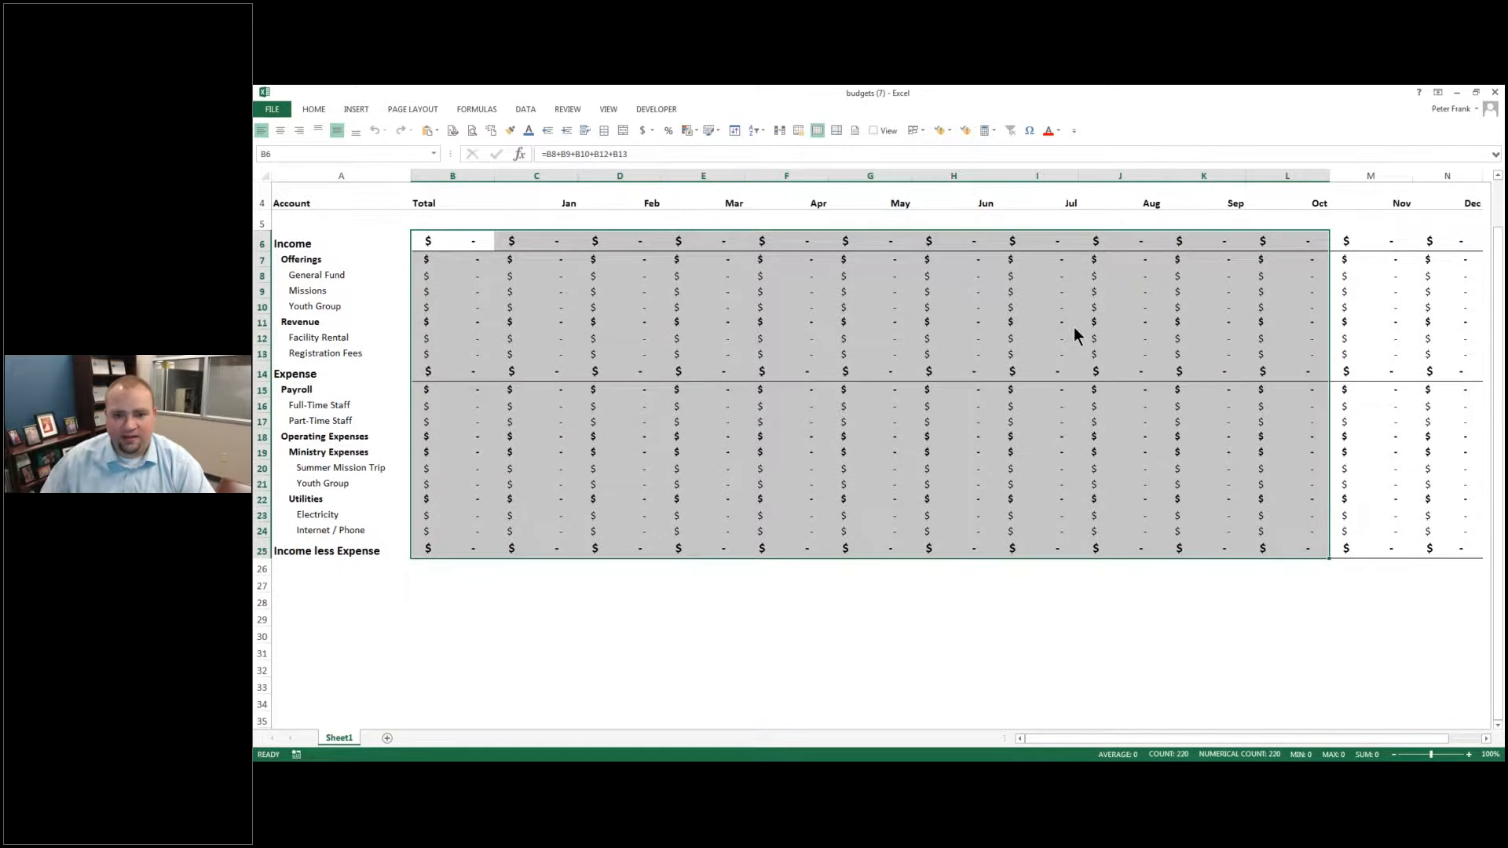
pyautogui.click(1495, 92)
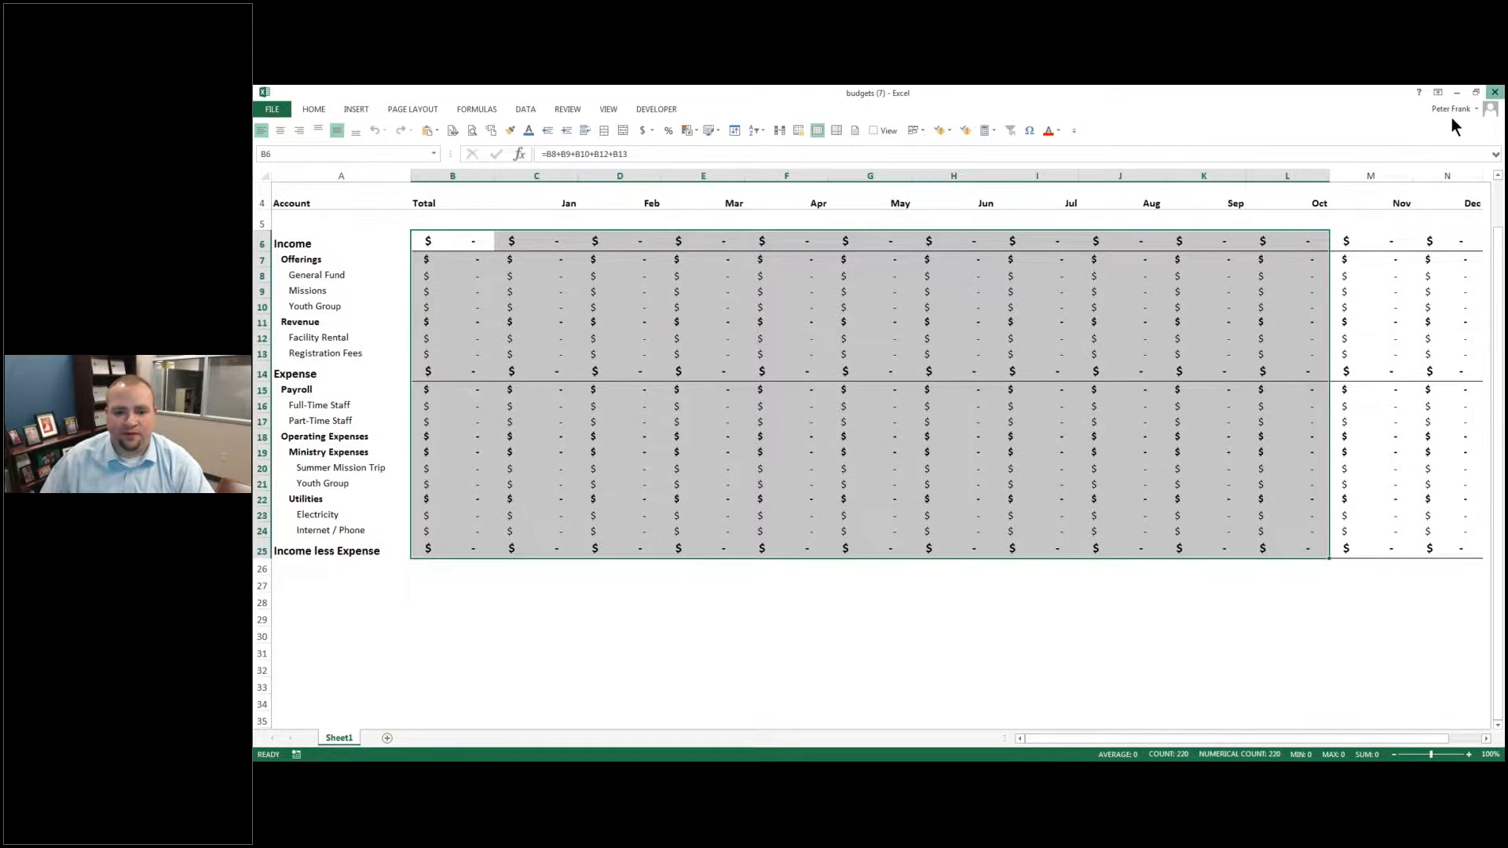
pyautogui.click(878, 443)
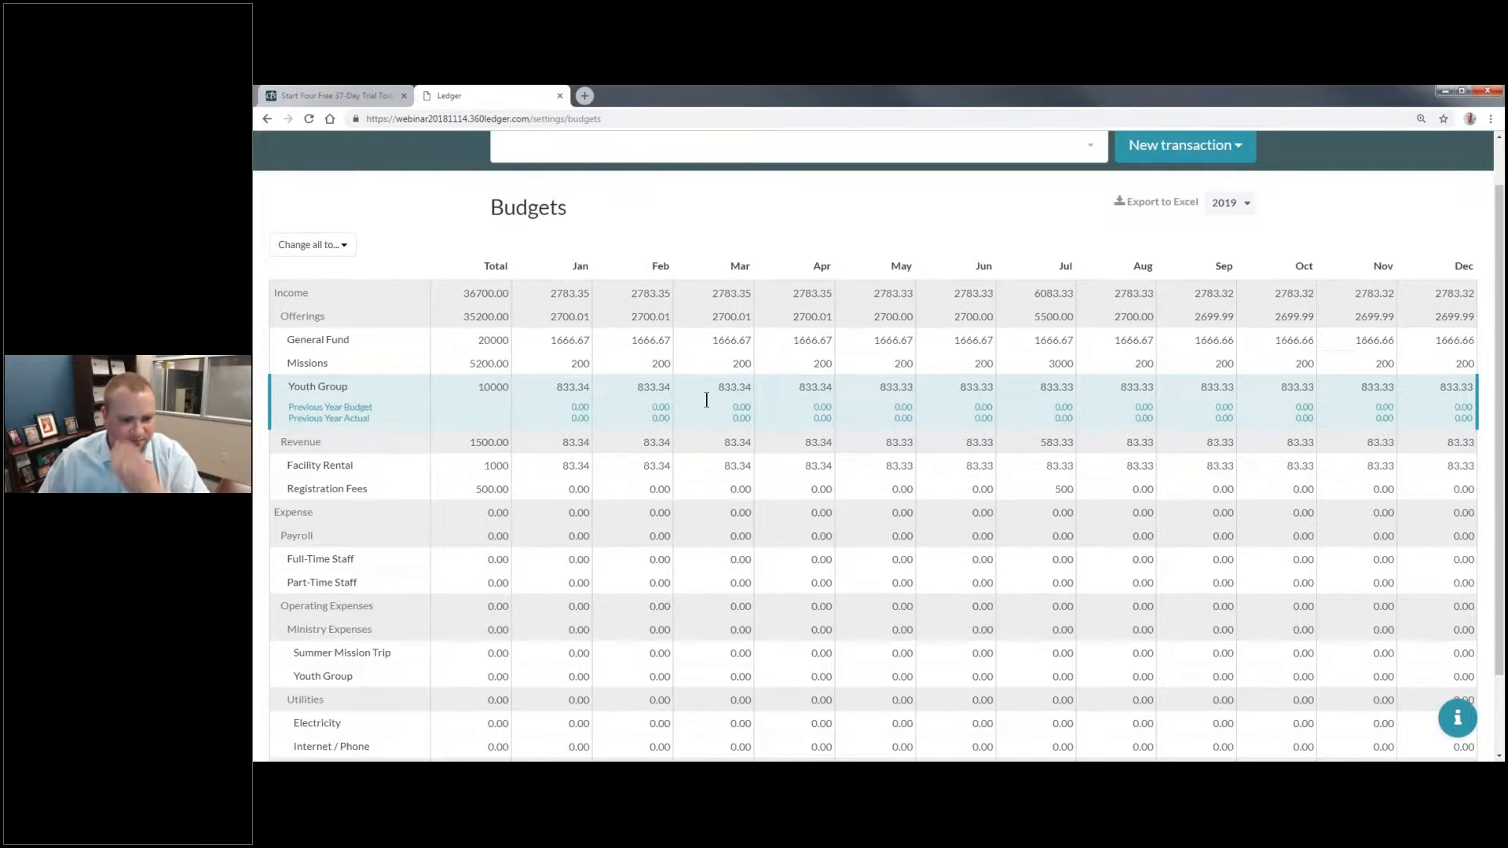
# Step: Under Ministry Expenses, set the yearly totals to 5500 for Summer Mission Trip and 10000 for Youth Group
pyautogui.scroll(-1, 705, 400)
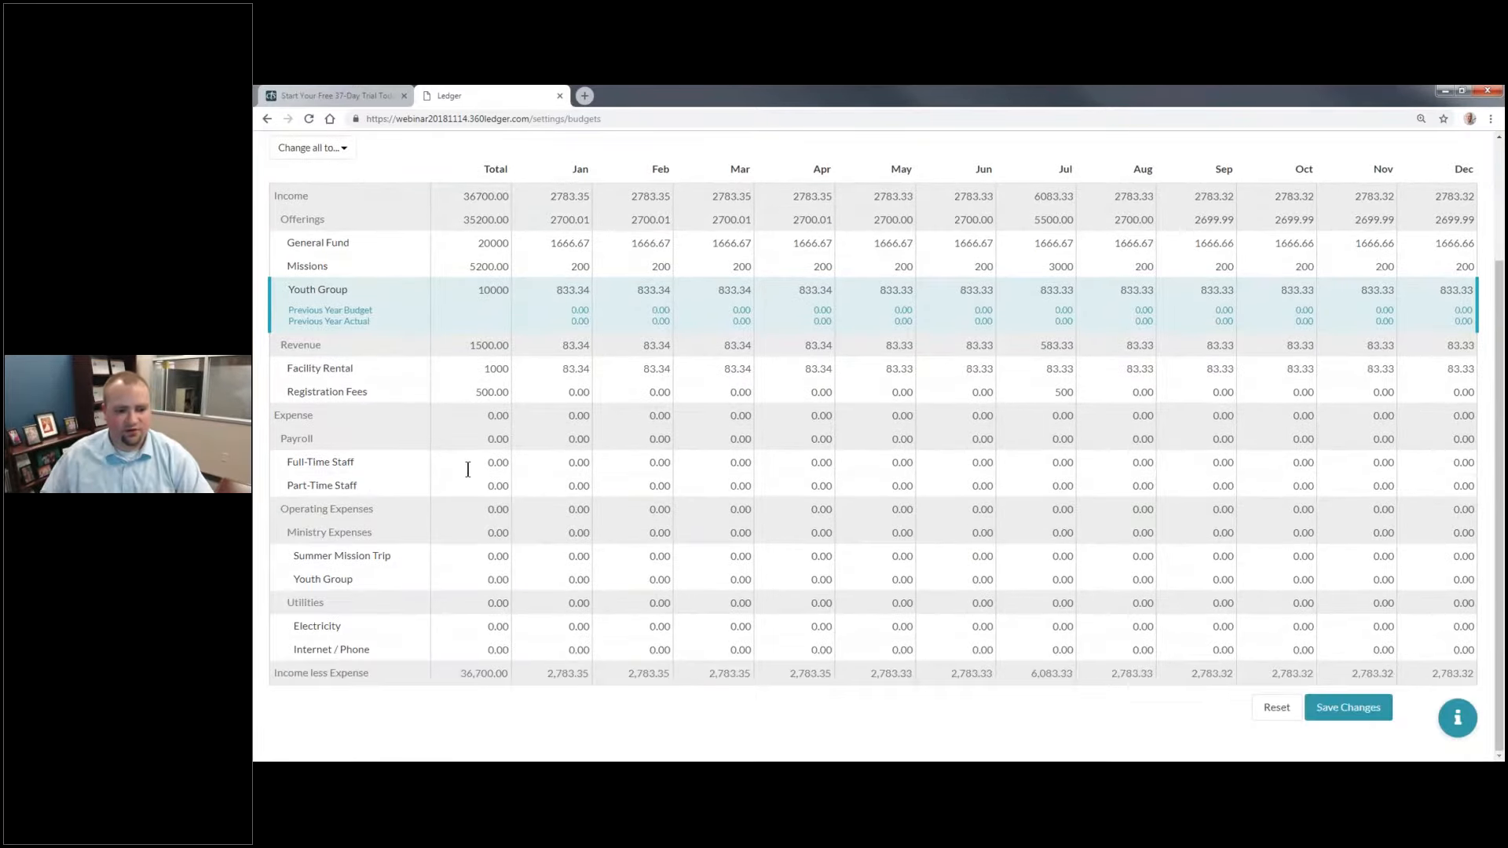
pyautogui.click(471, 468)
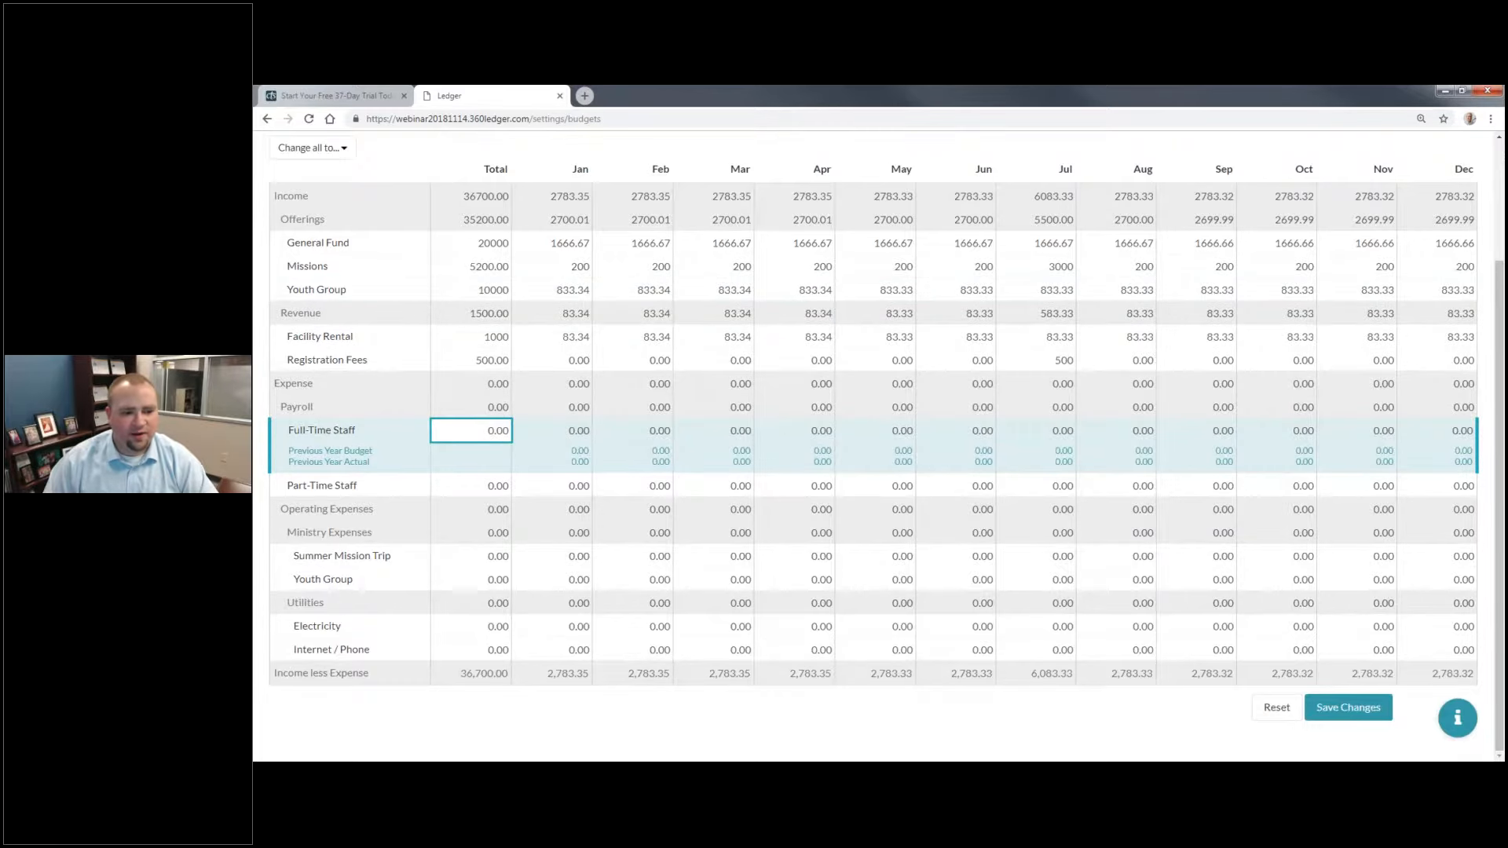
pyautogui.click(477, 558)
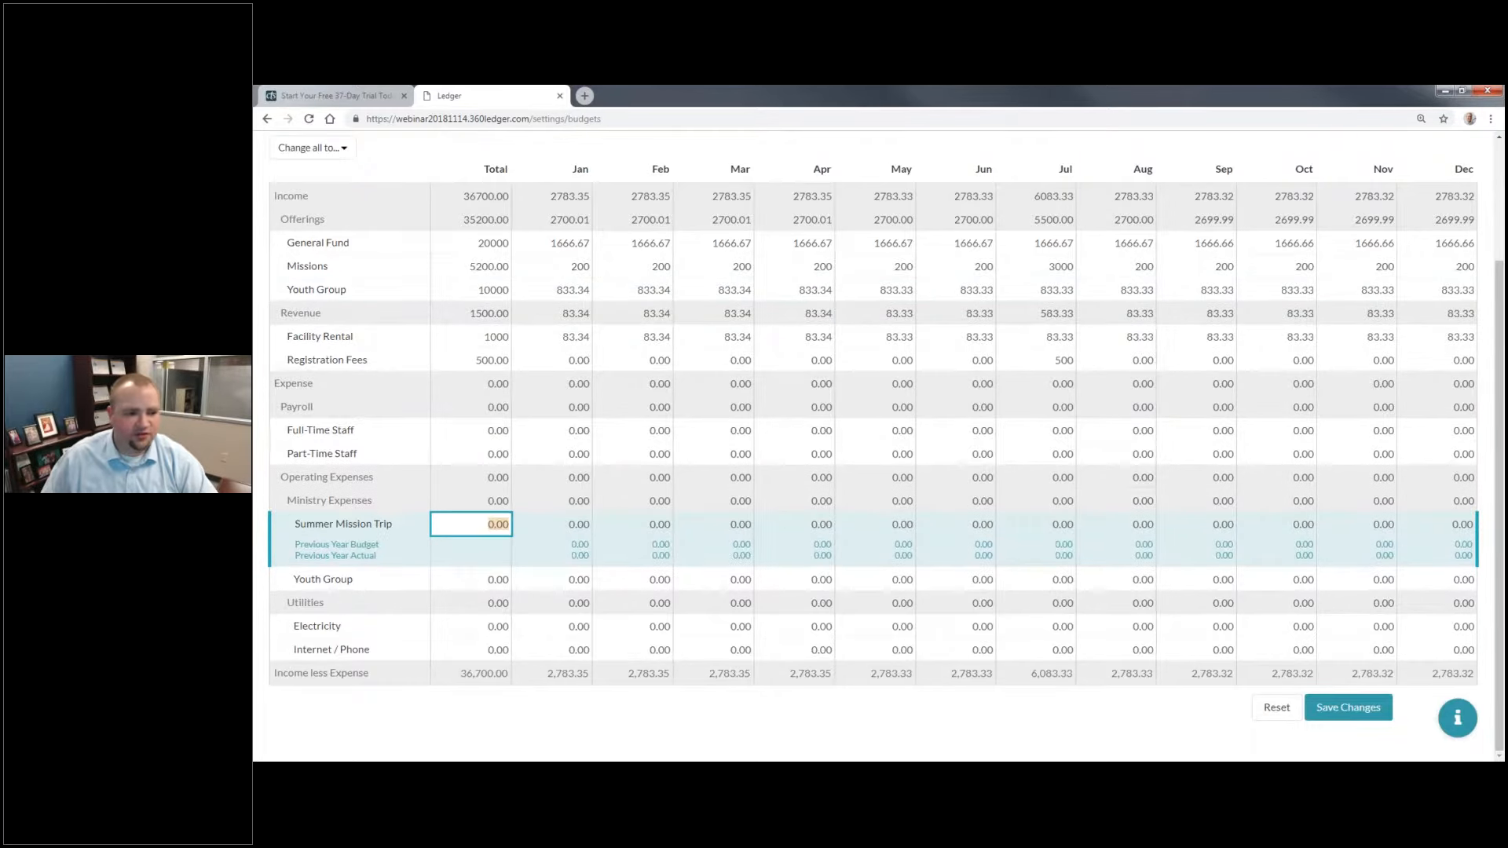
pyautogui.write('5')
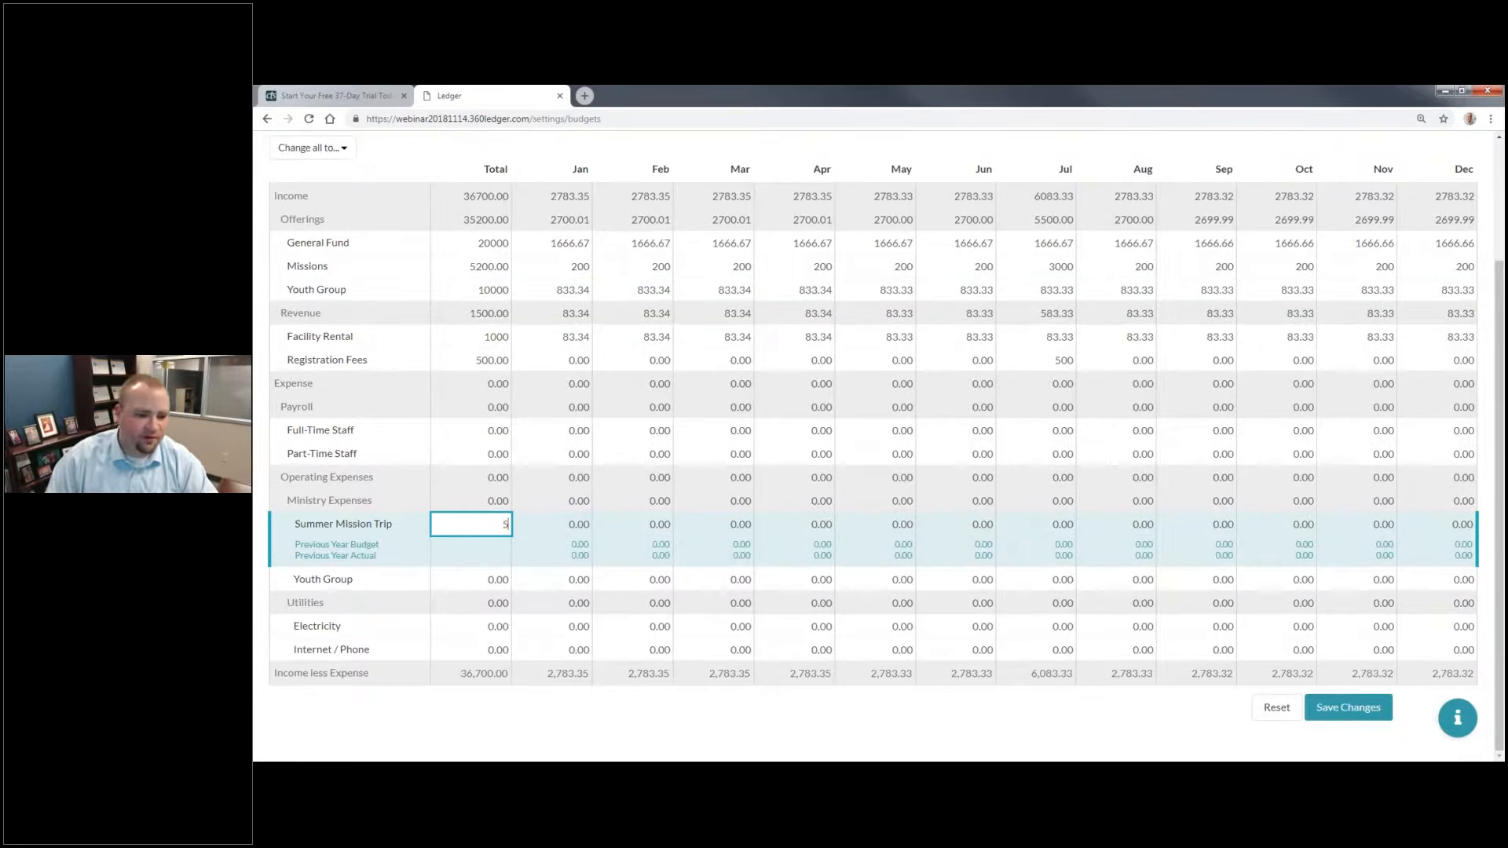
pyautogui.write('500')
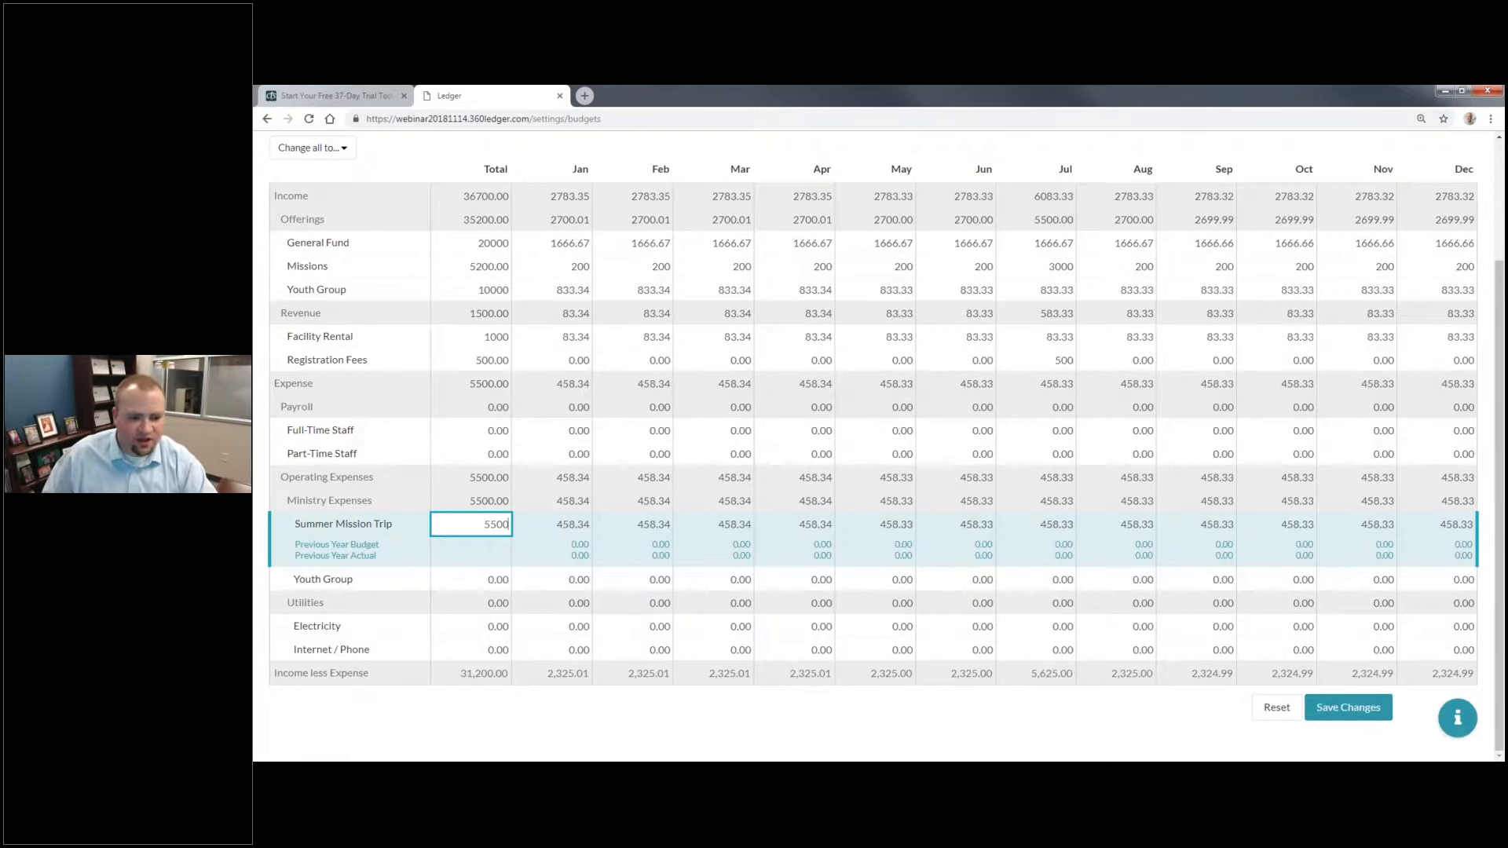
pyautogui.click(470, 582)
pyautogui.write('10000')
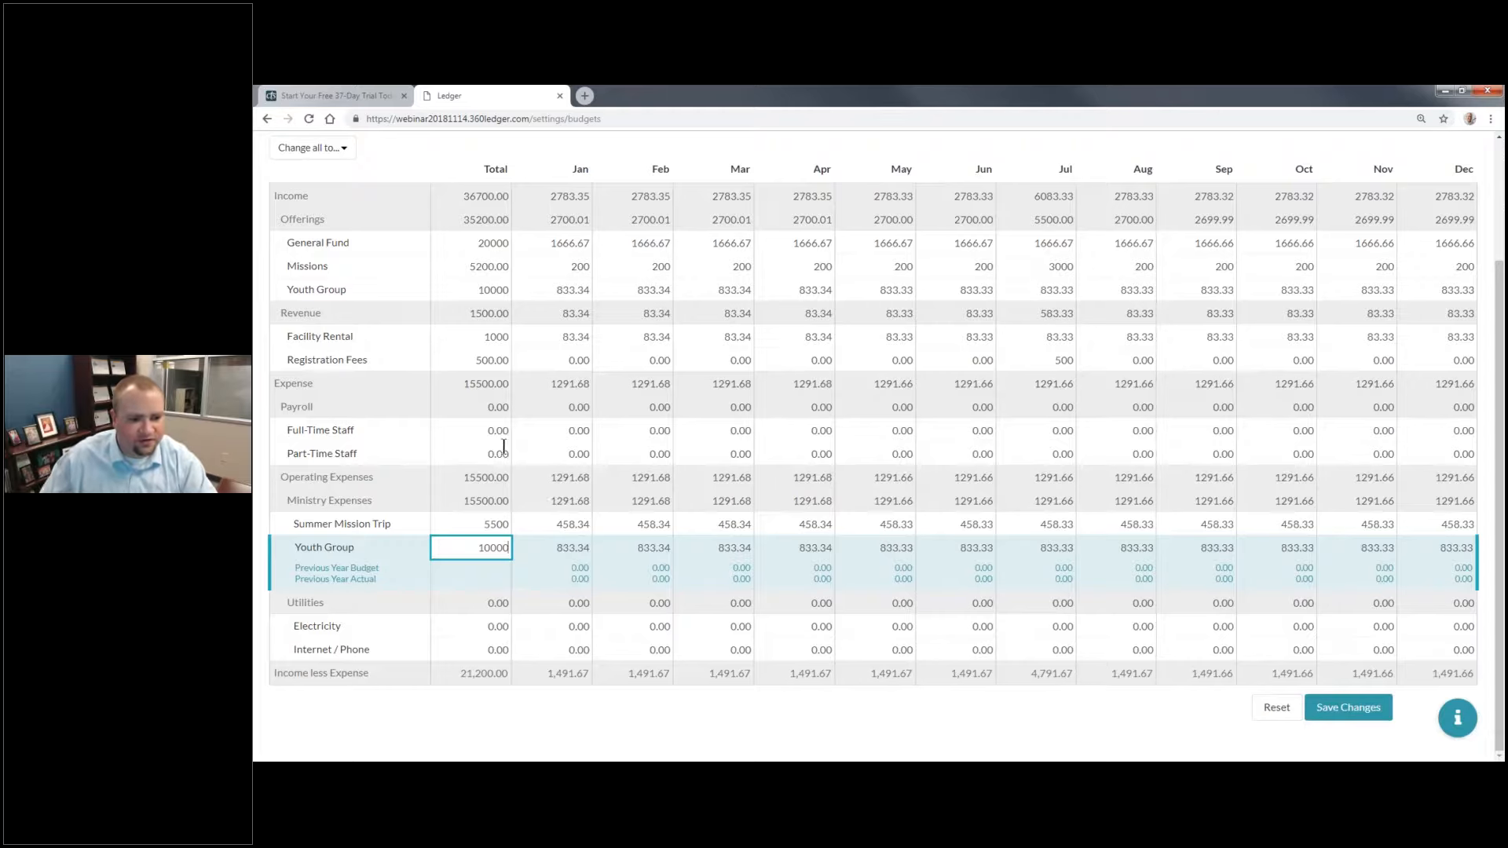
# Step: Under Payroll, set the yearly totals to 150000 for Full-Time Staff and 25000 for Part-Time Staff
pyautogui.click(507, 433)
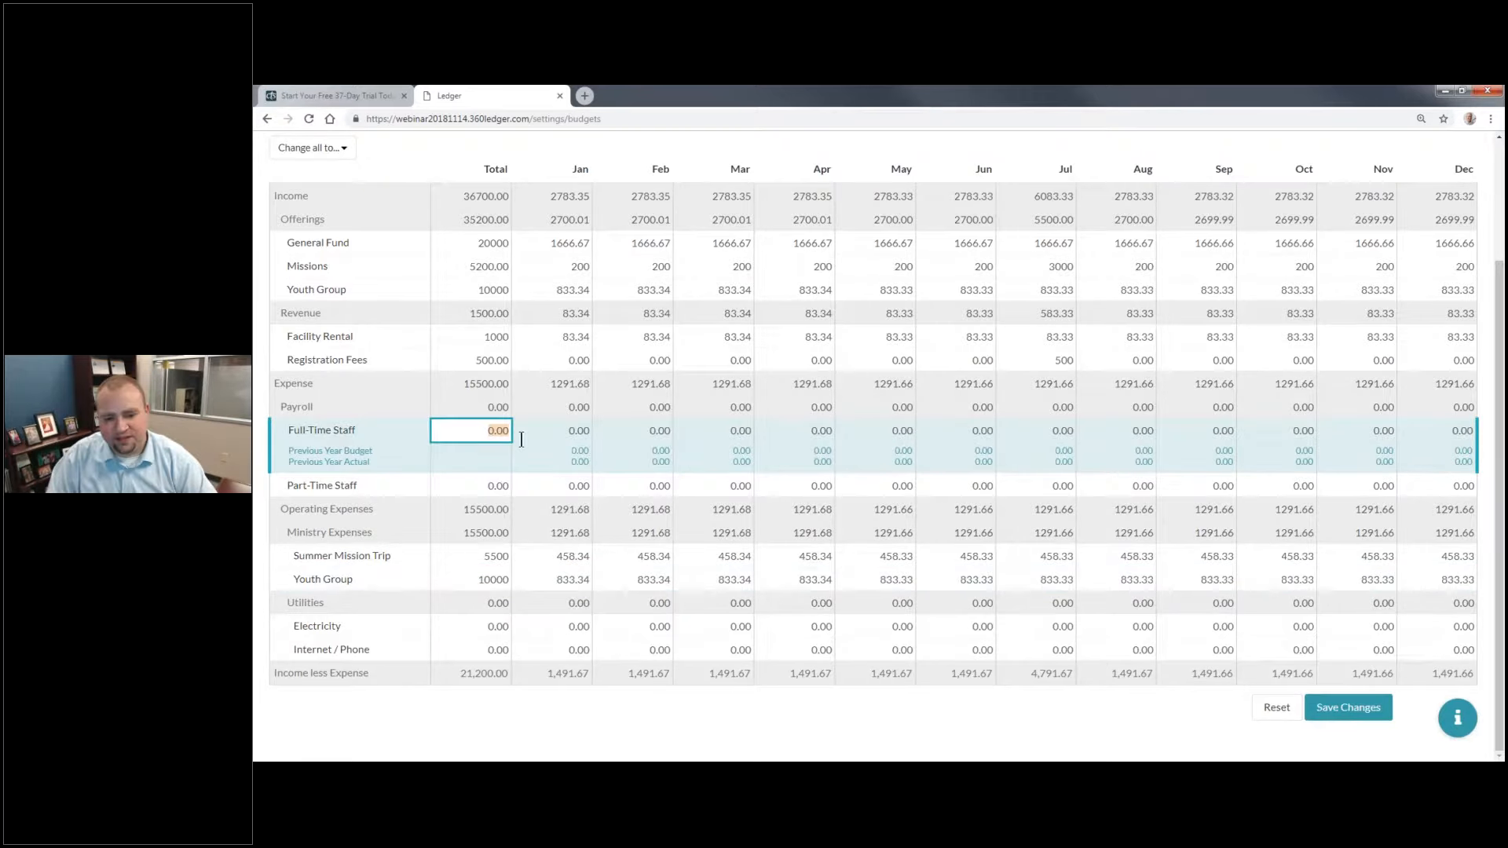
pyautogui.write('150000')
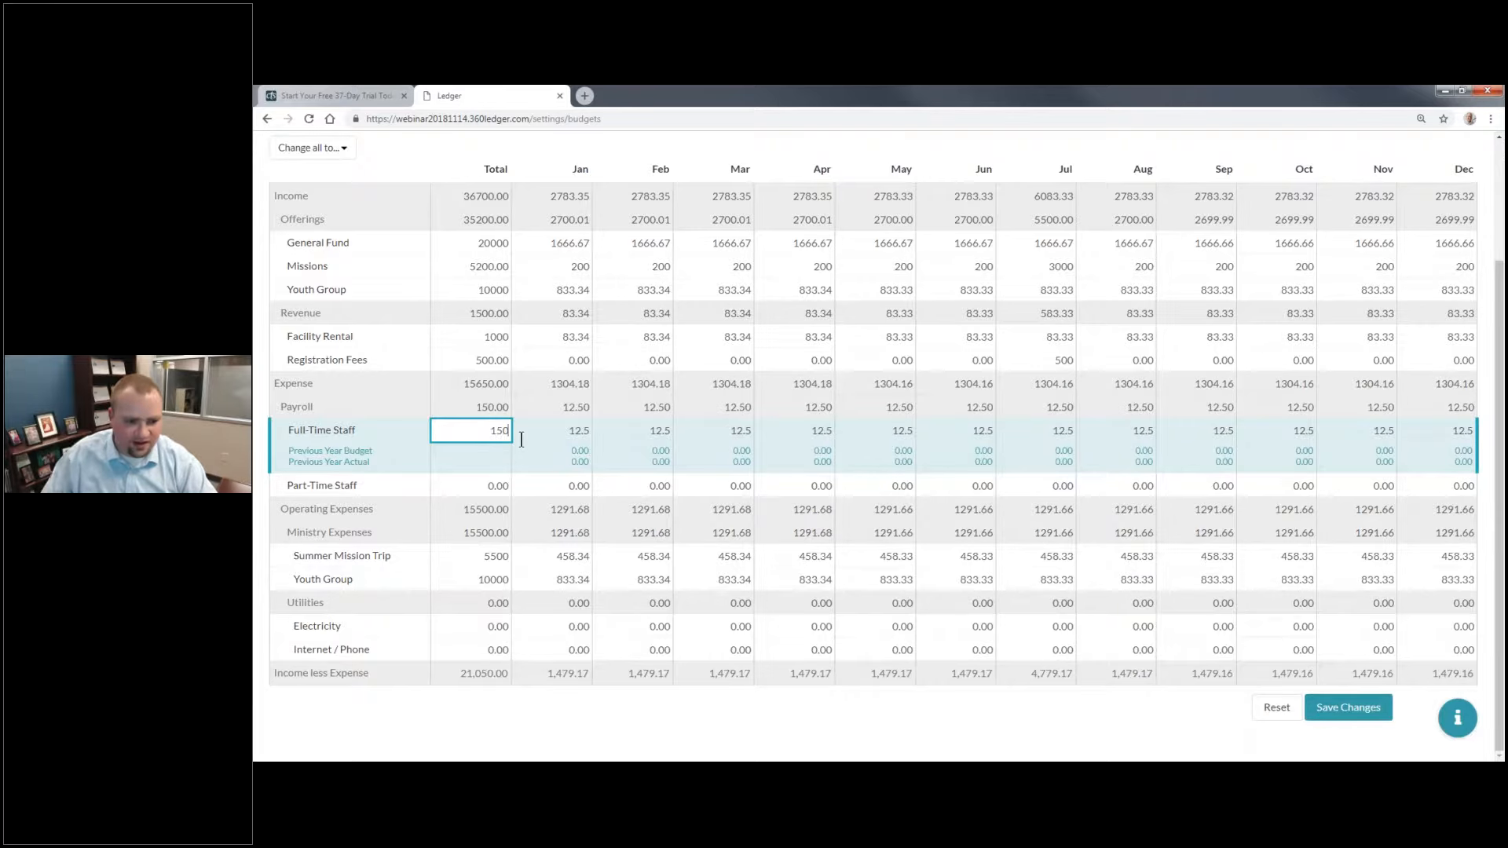
pyautogui.click(495, 487)
pyautogui.write('2')
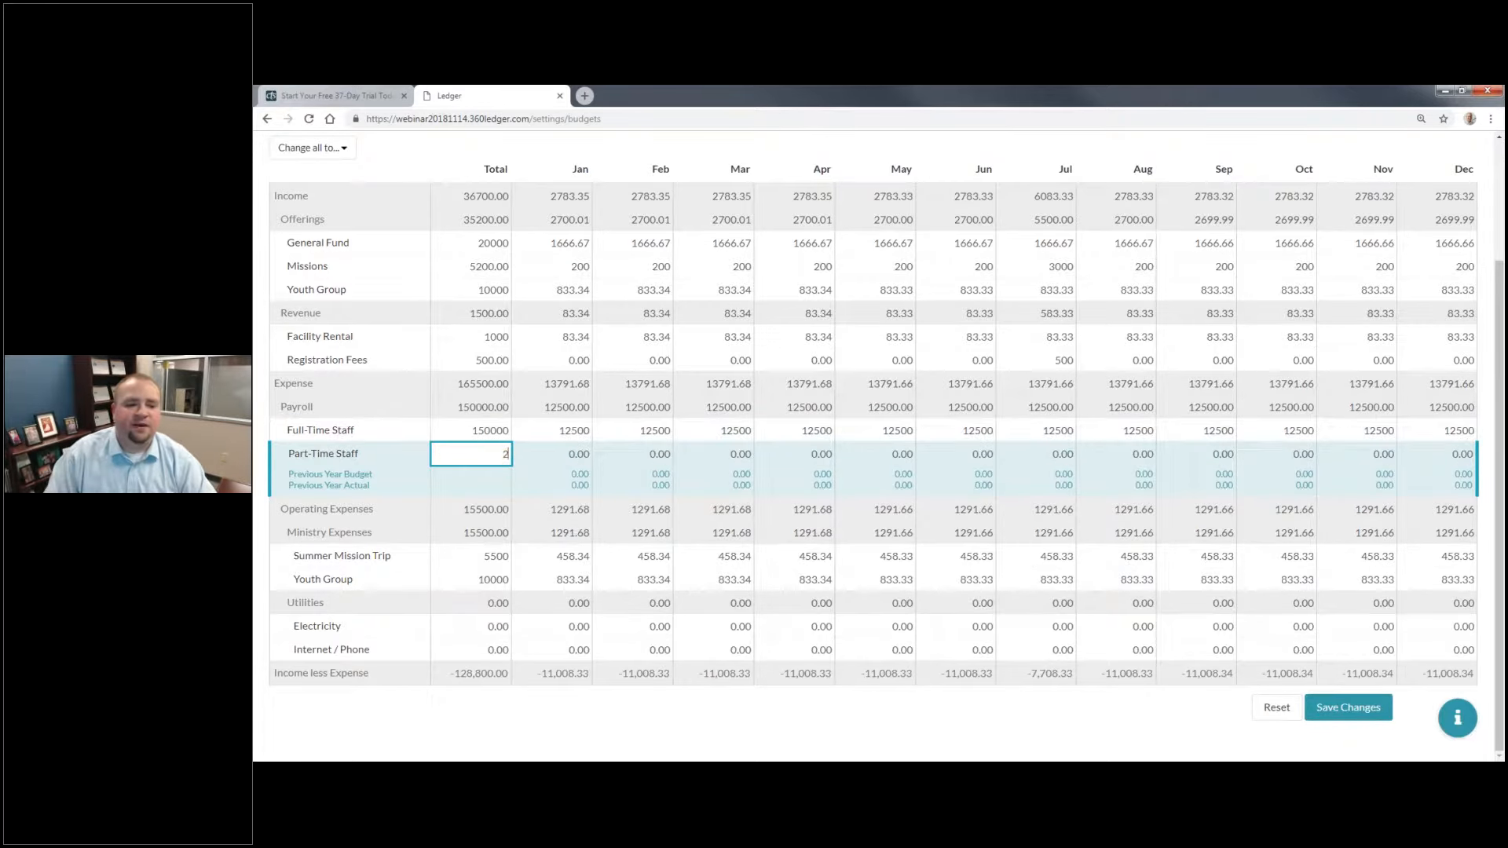
pyautogui.write('5000')
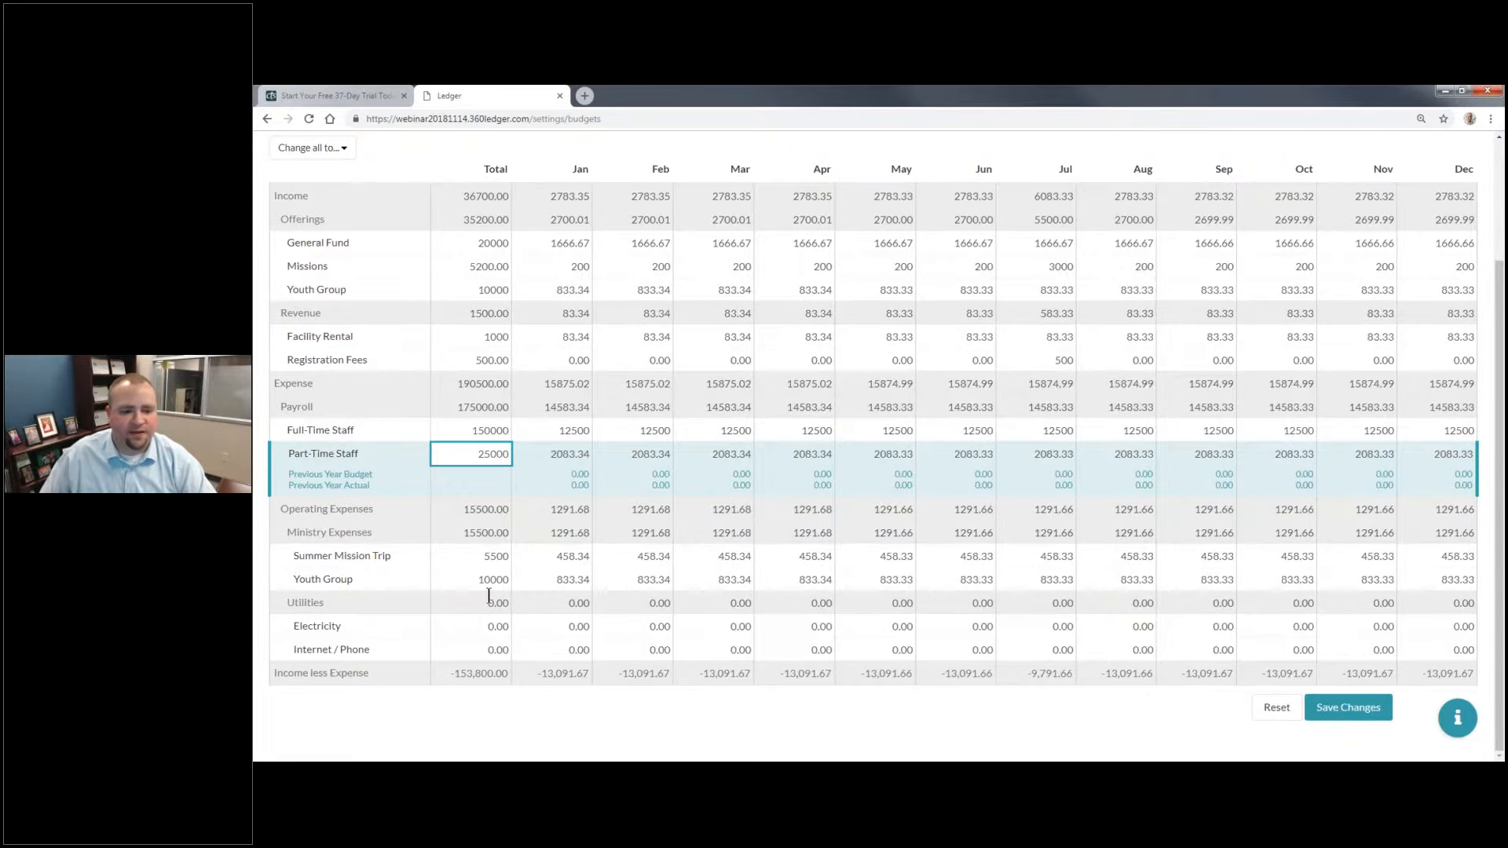
# Step: Under Utilities, set the yearly totals to 4000 for Electricity and 1000 for Internet / Phone
pyautogui.click(489, 606)
pyautogui.click(489, 625)
pyautogui.write('200')
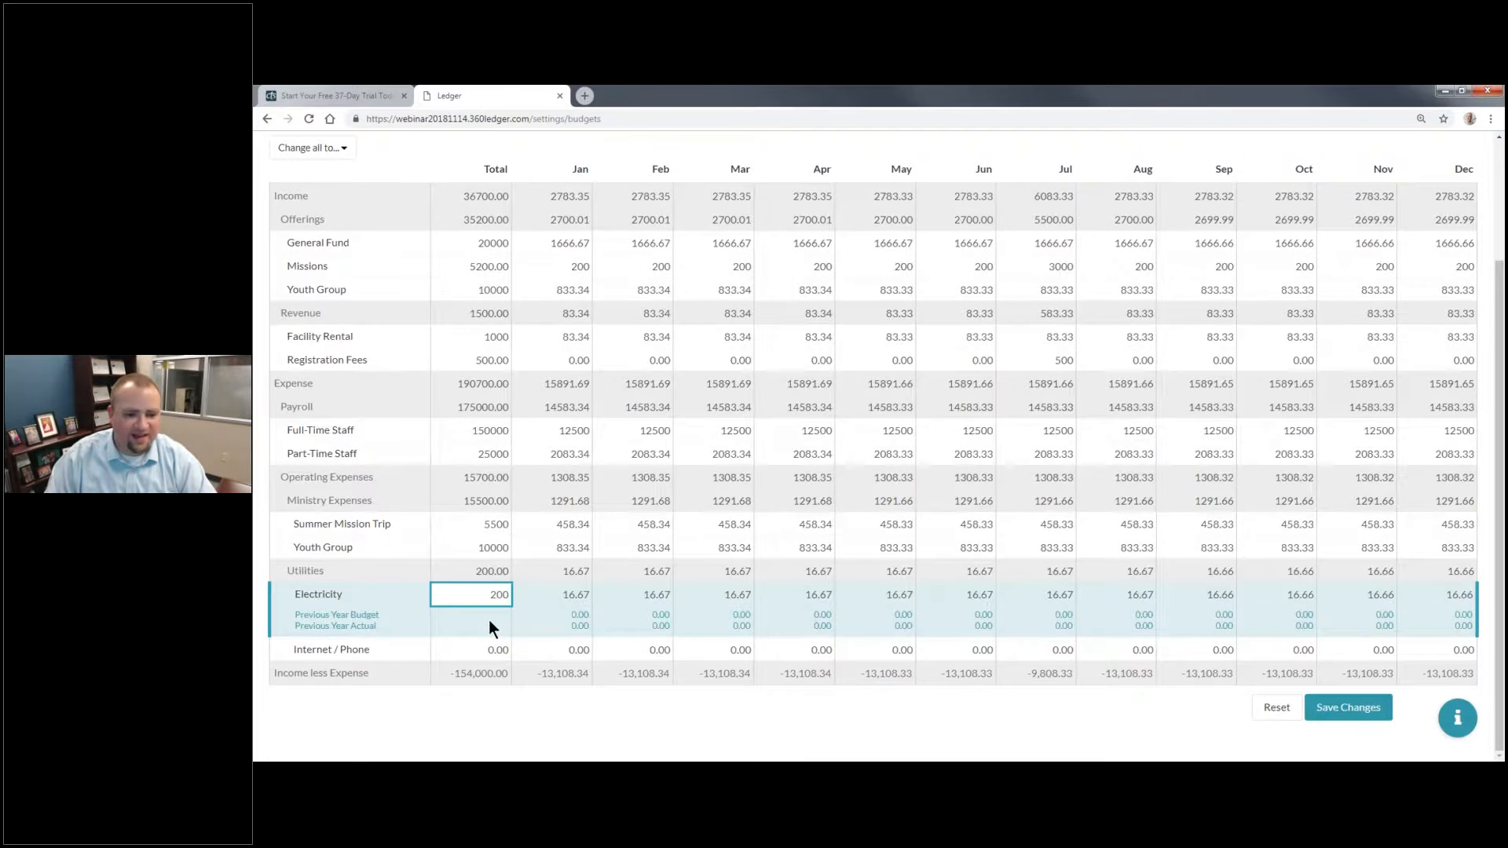
pyautogui.write('40')
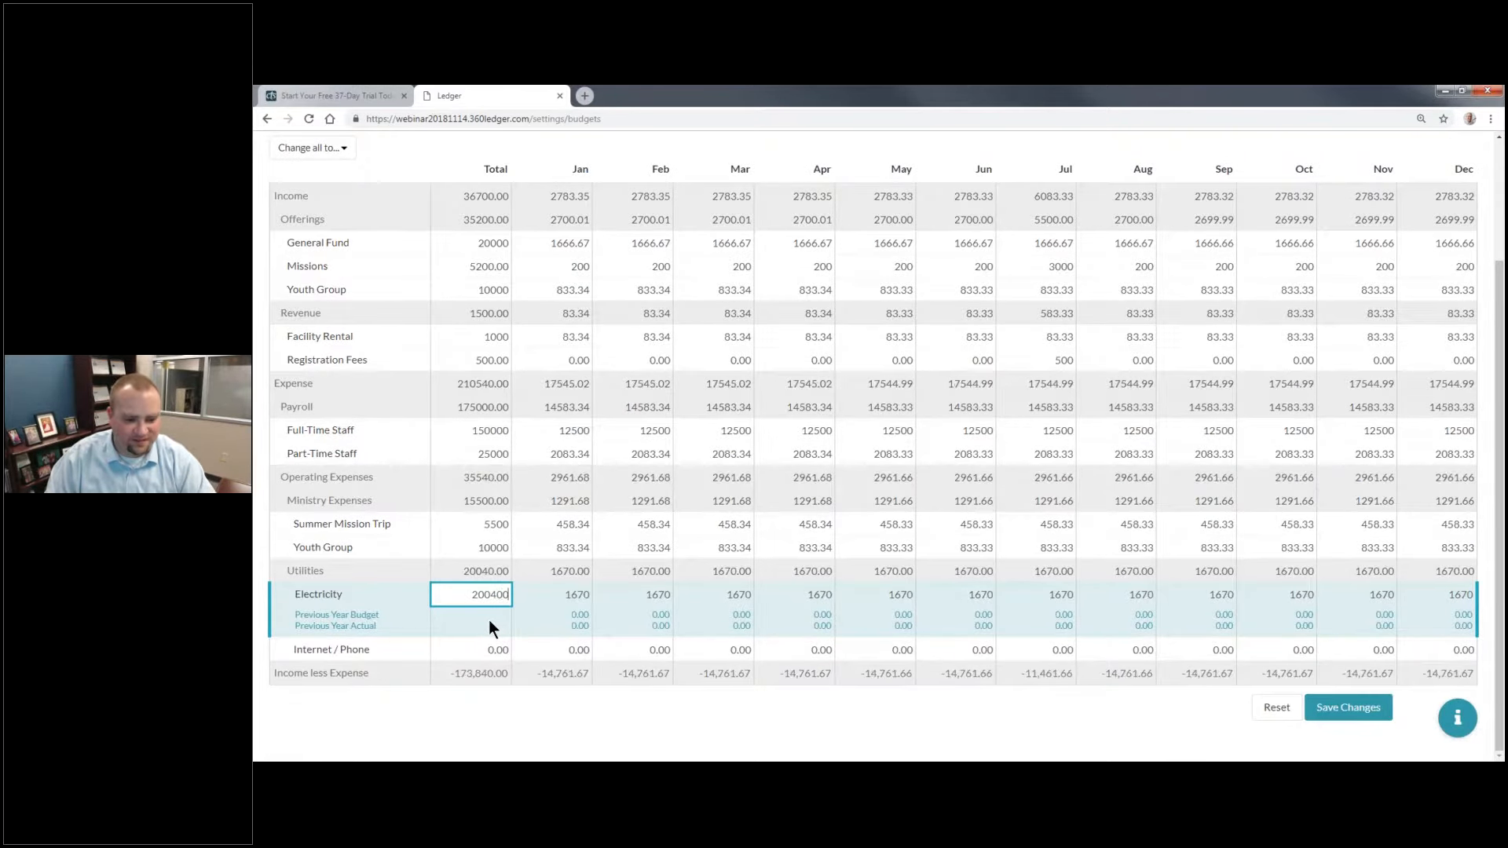
pyautogui.press('BackSpace')
pyautogui.press('BackSpace')
pyautogui.press('BackSpace')
pyautogui.press('BackSpace')
pyautogui.press('BackSpace')
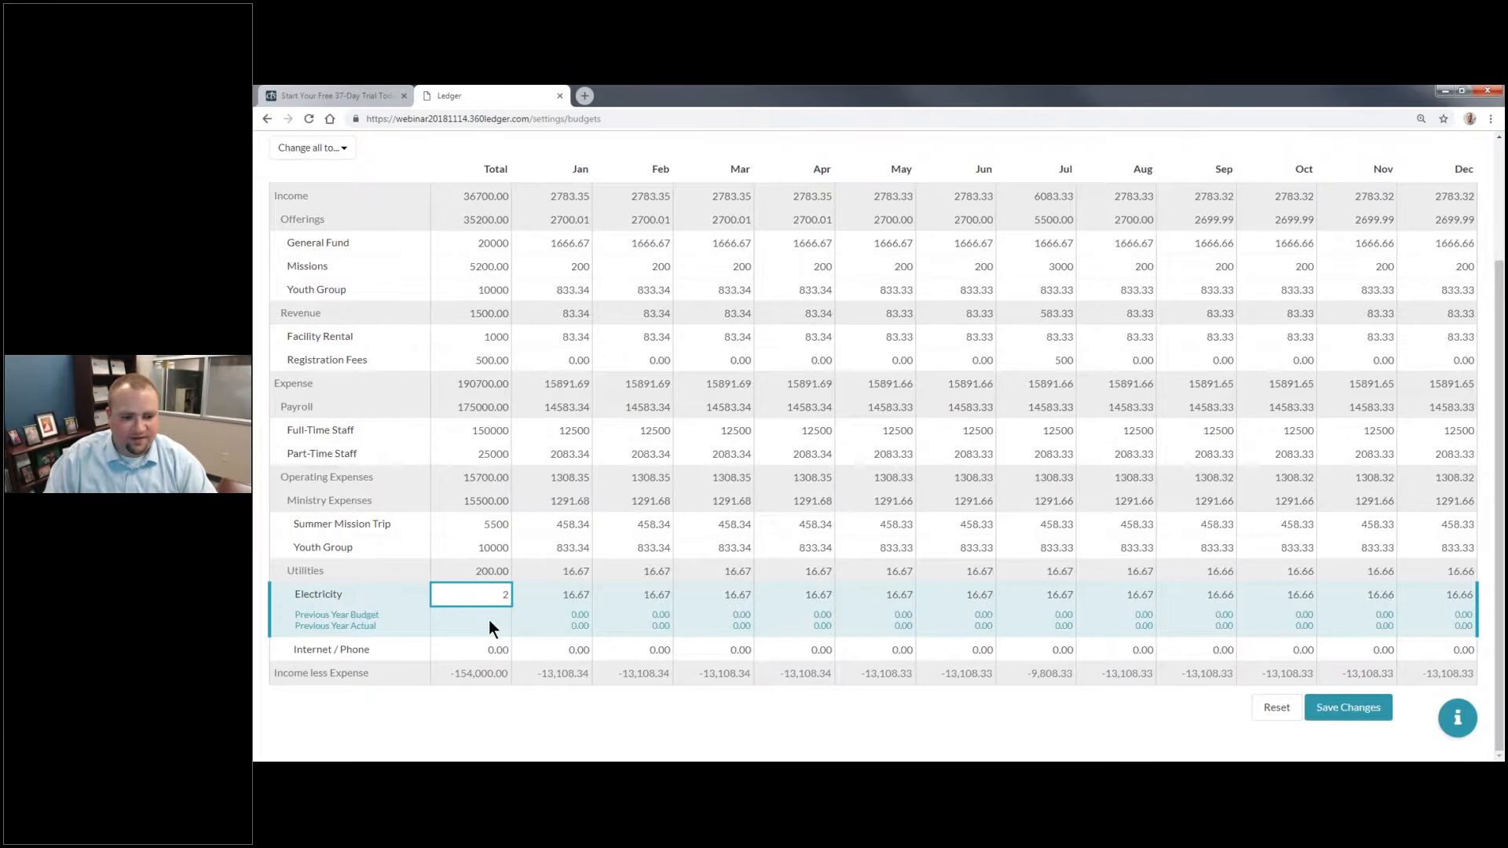
pyautogui.write('4000')
pyautogui.press('Tab')
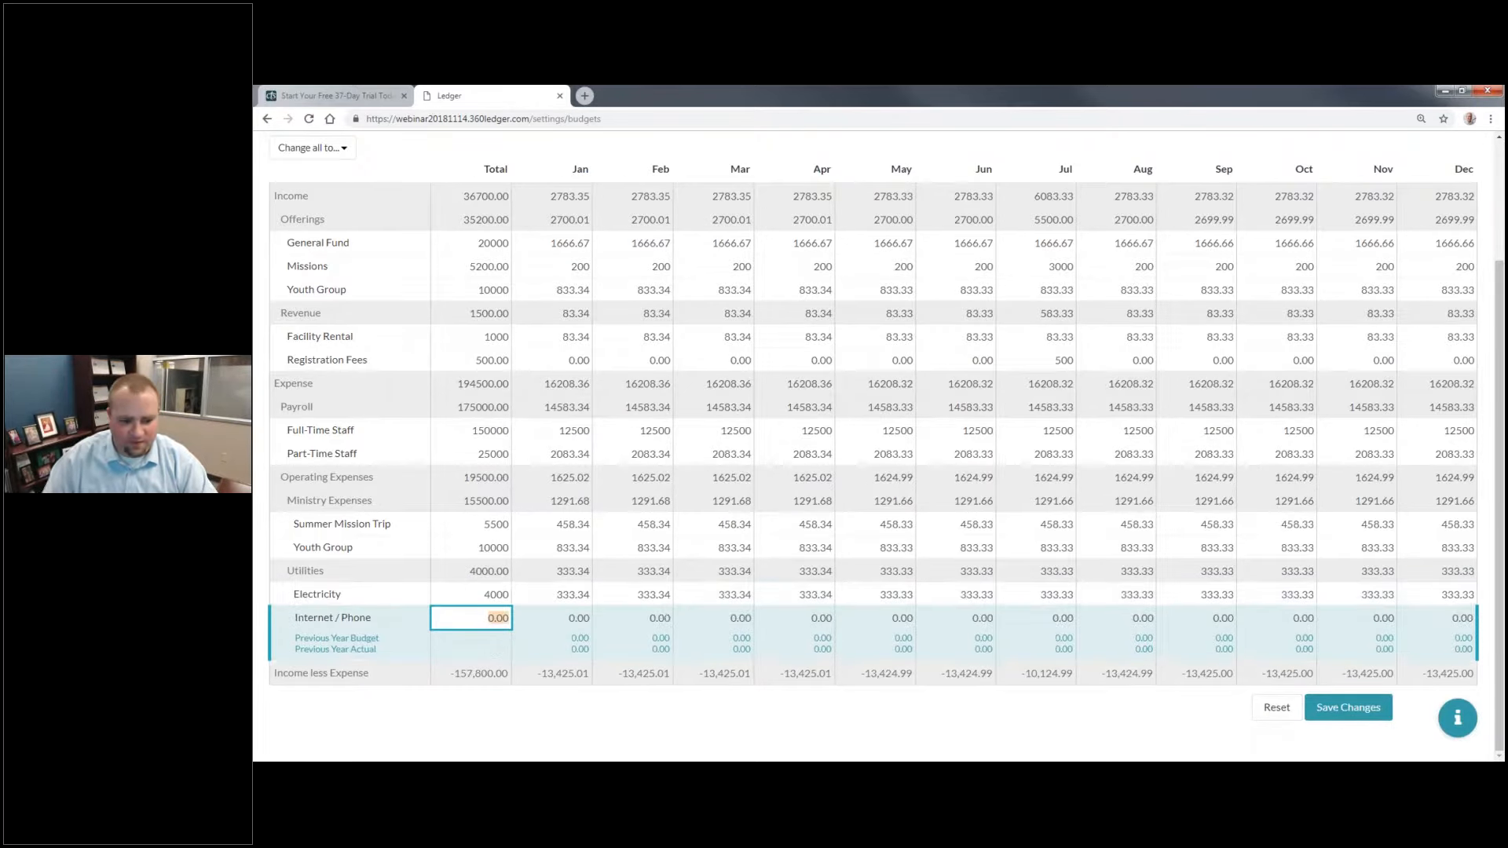
pyautogui.write('1000')
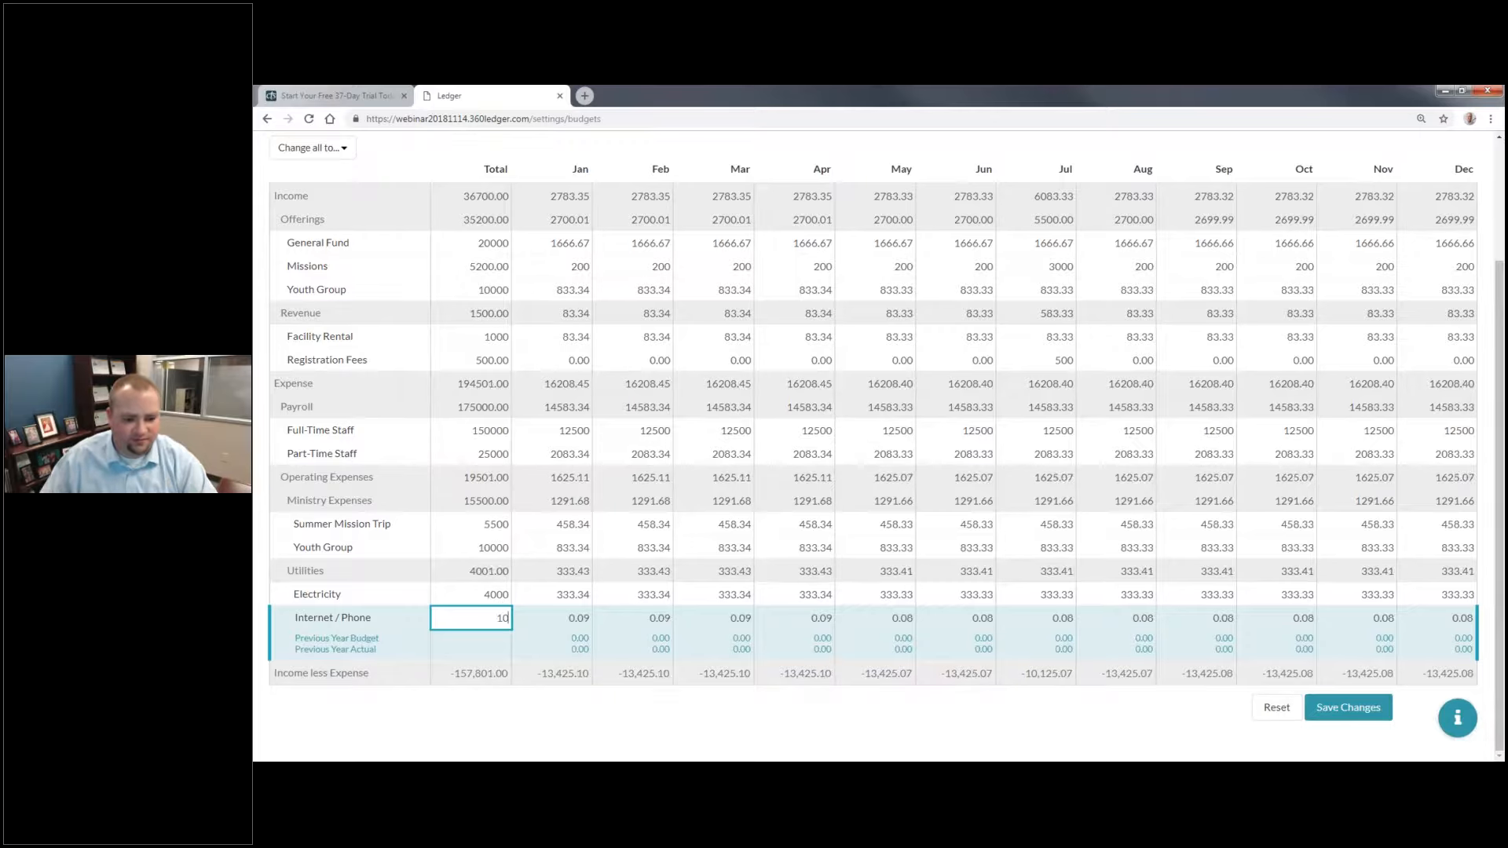
pyautogui.click(482, 547)
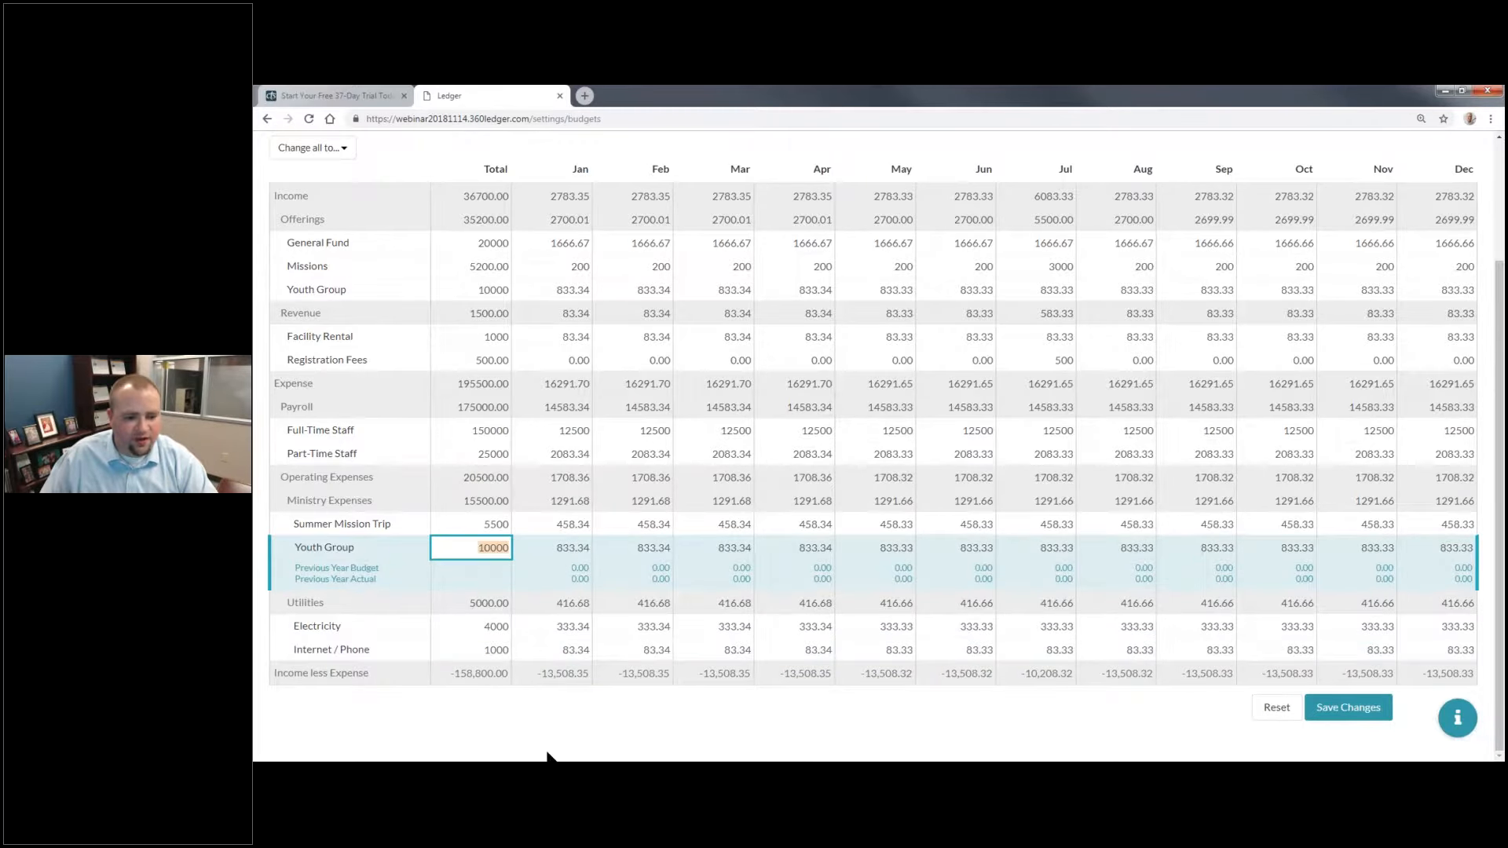
pyautogui.click(547, 755)
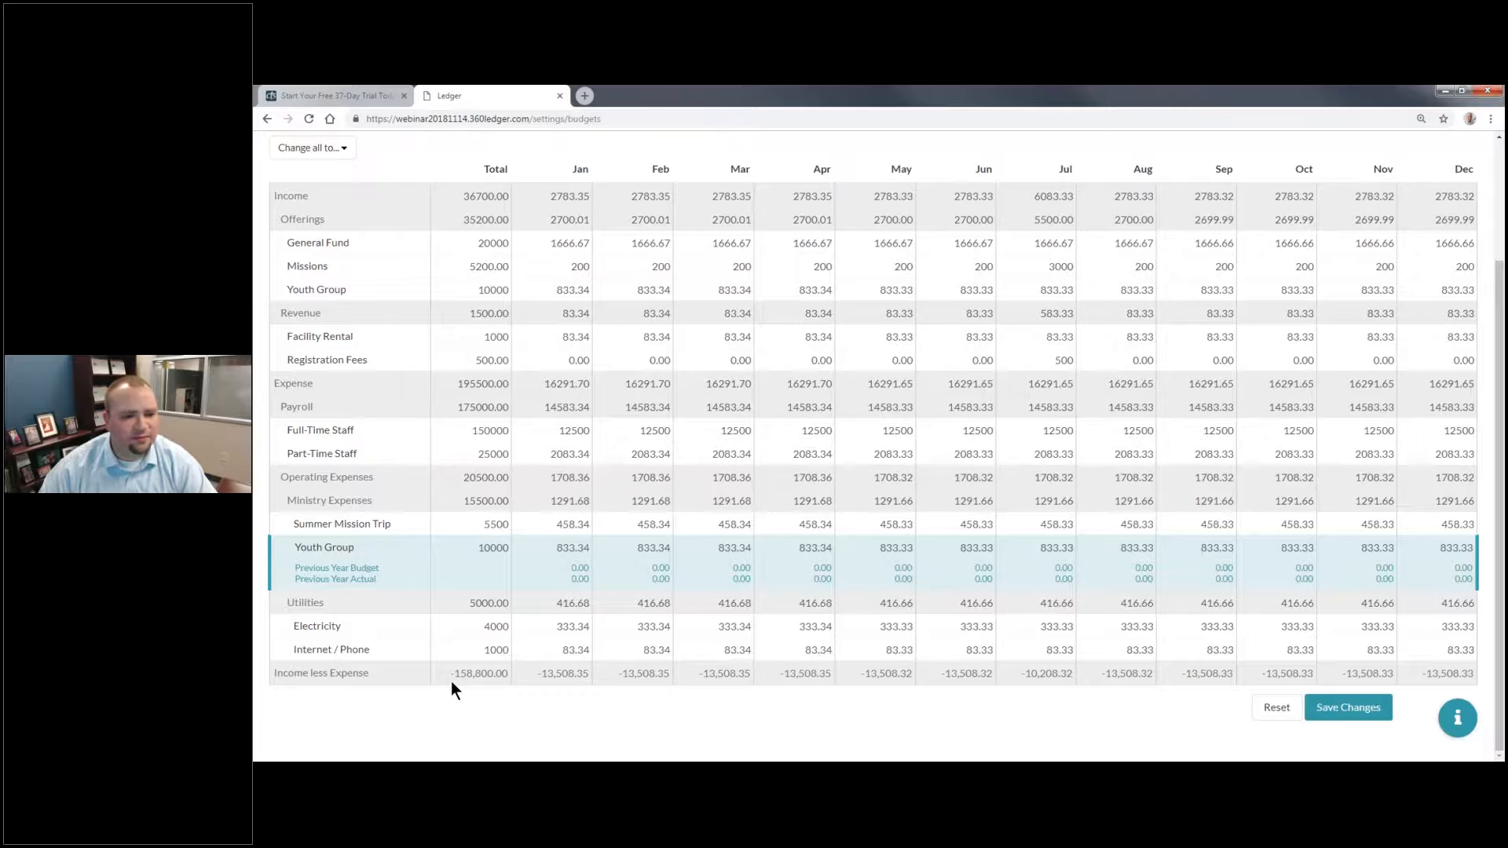
pyautogui.click(479, 390)
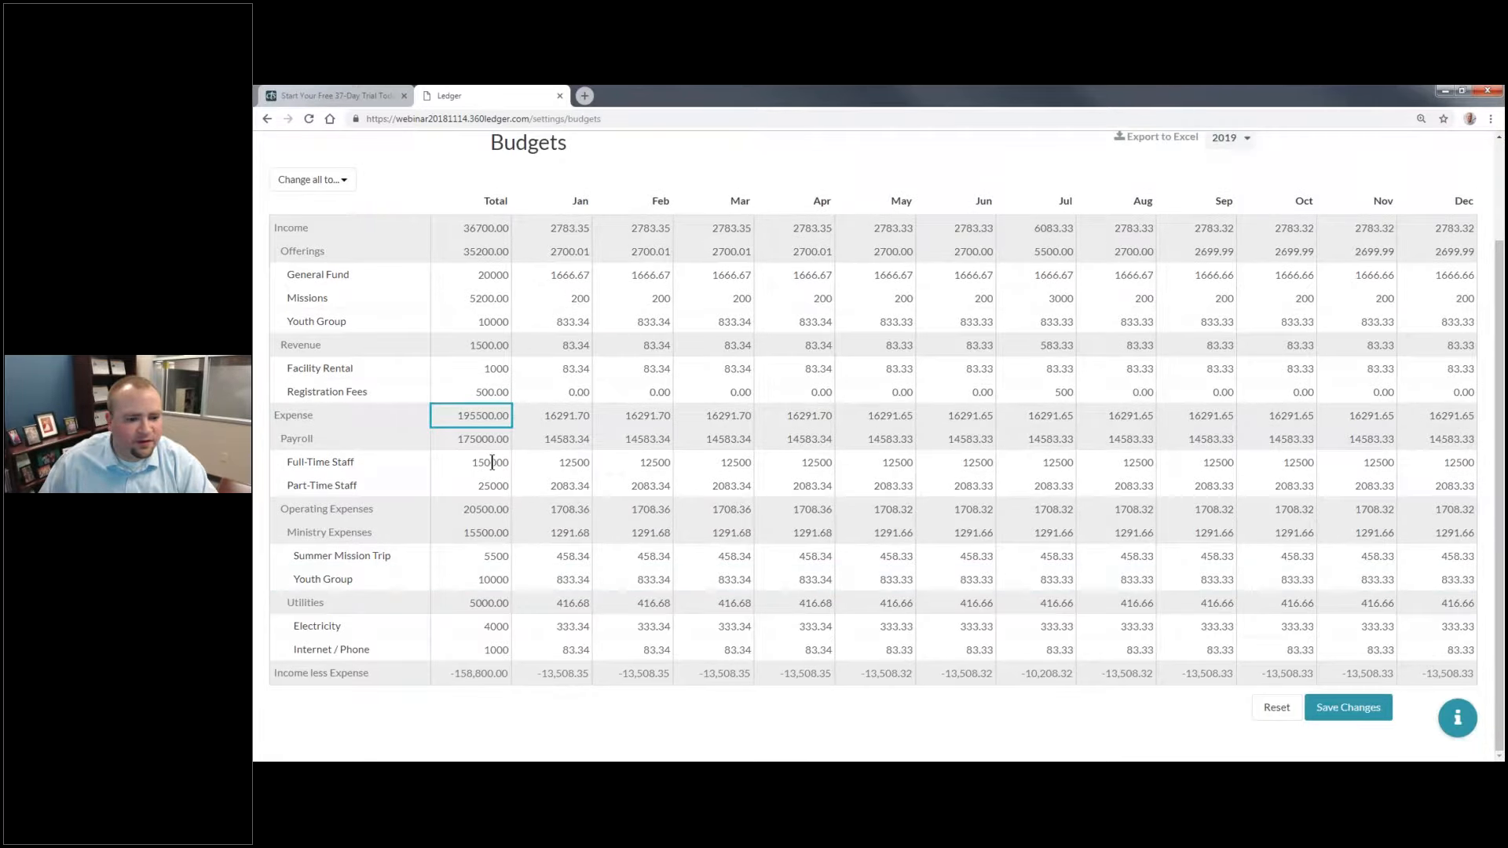
# Step: Check the expense and payroll totals in the 2019 budget and save the budget changes
pyautogui.click(490, 462)
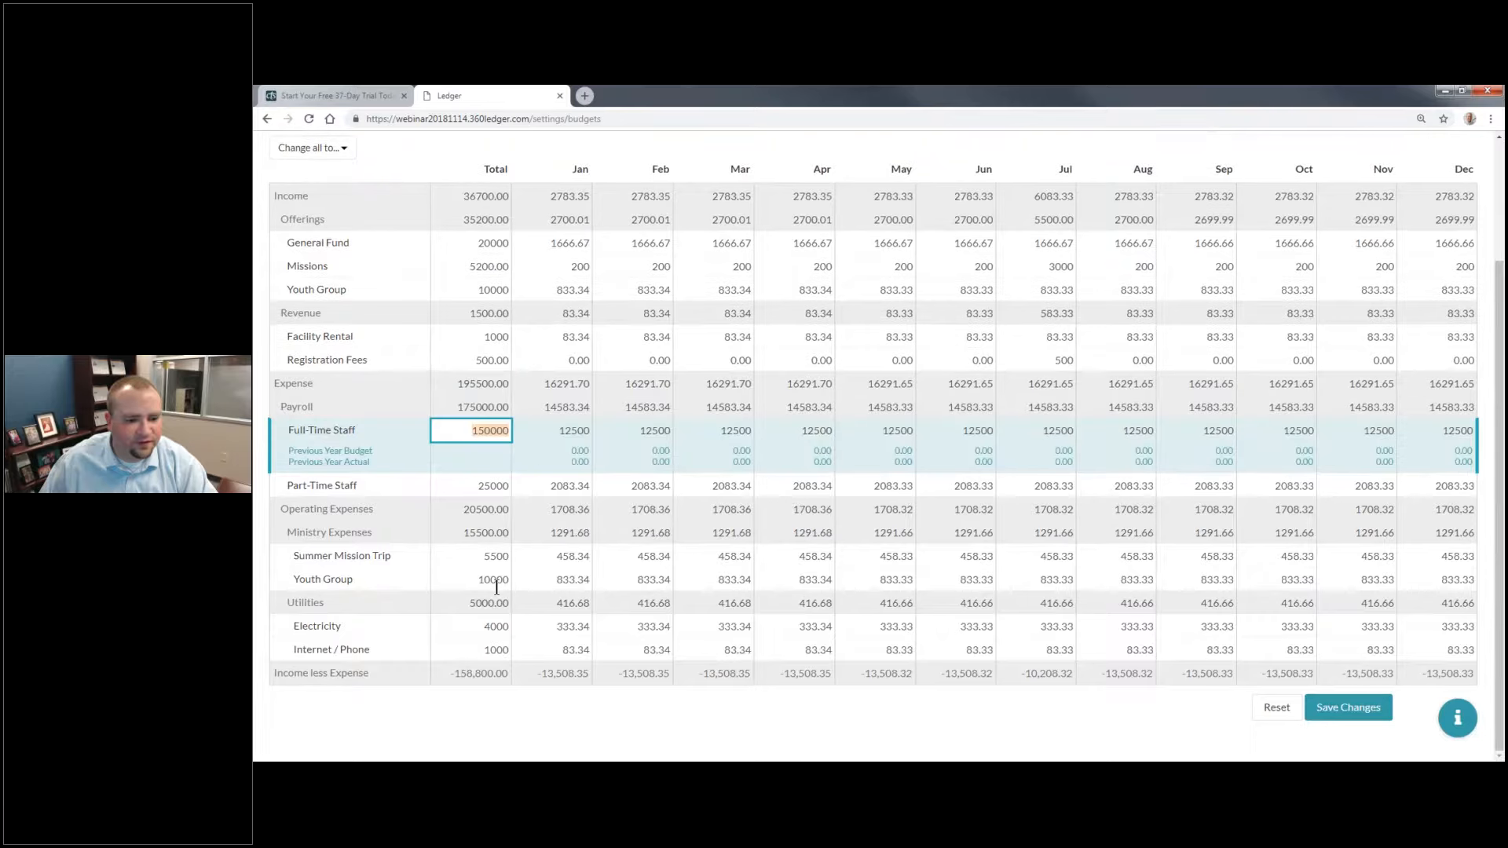
pyautogui.click(479, 407)
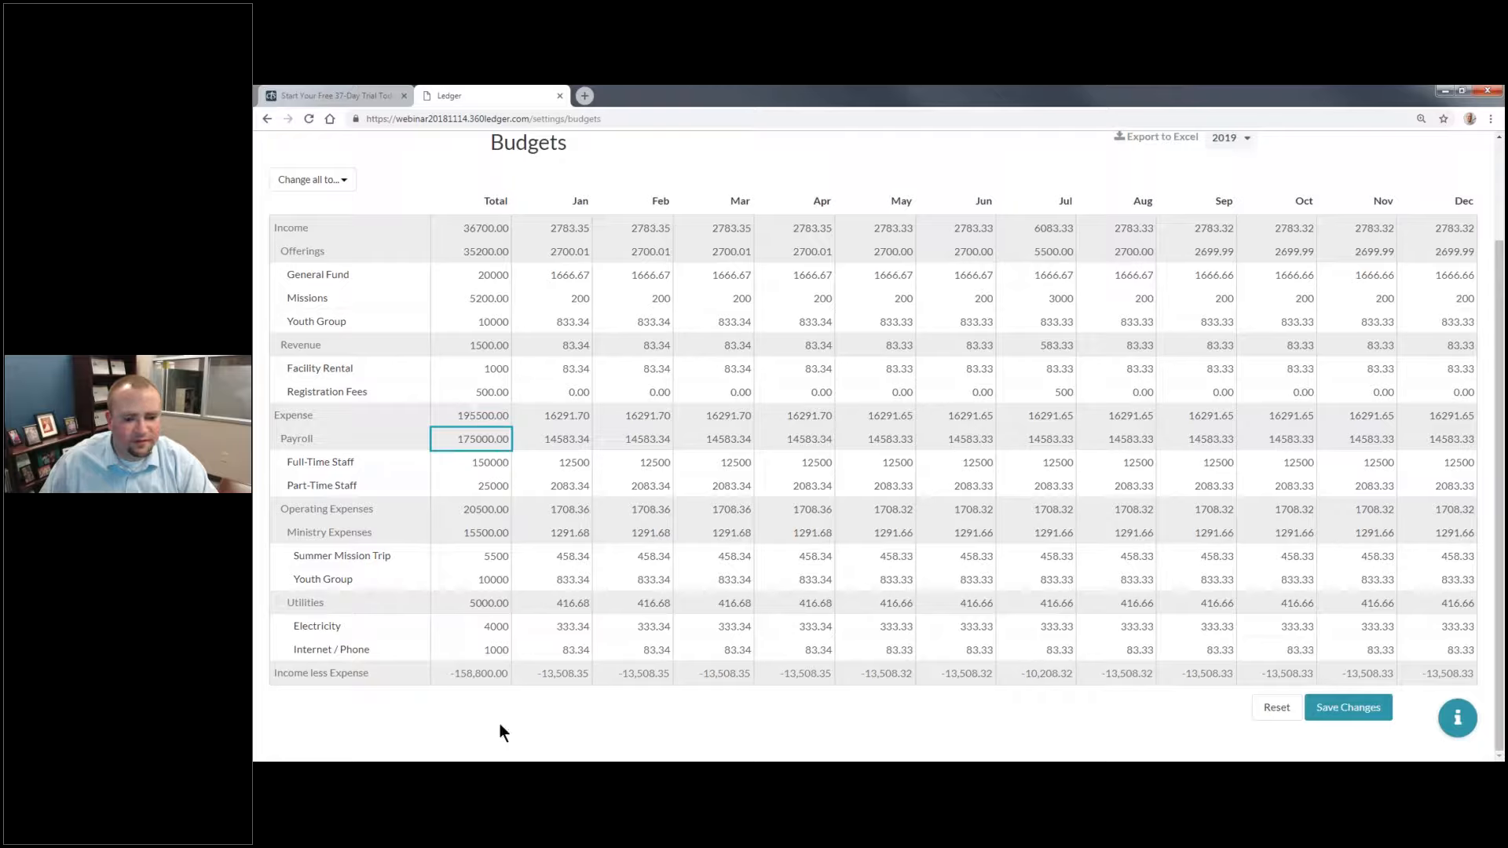
pyautogui.click(487, 702)
pyautogui.scroll(3, 549, 577)
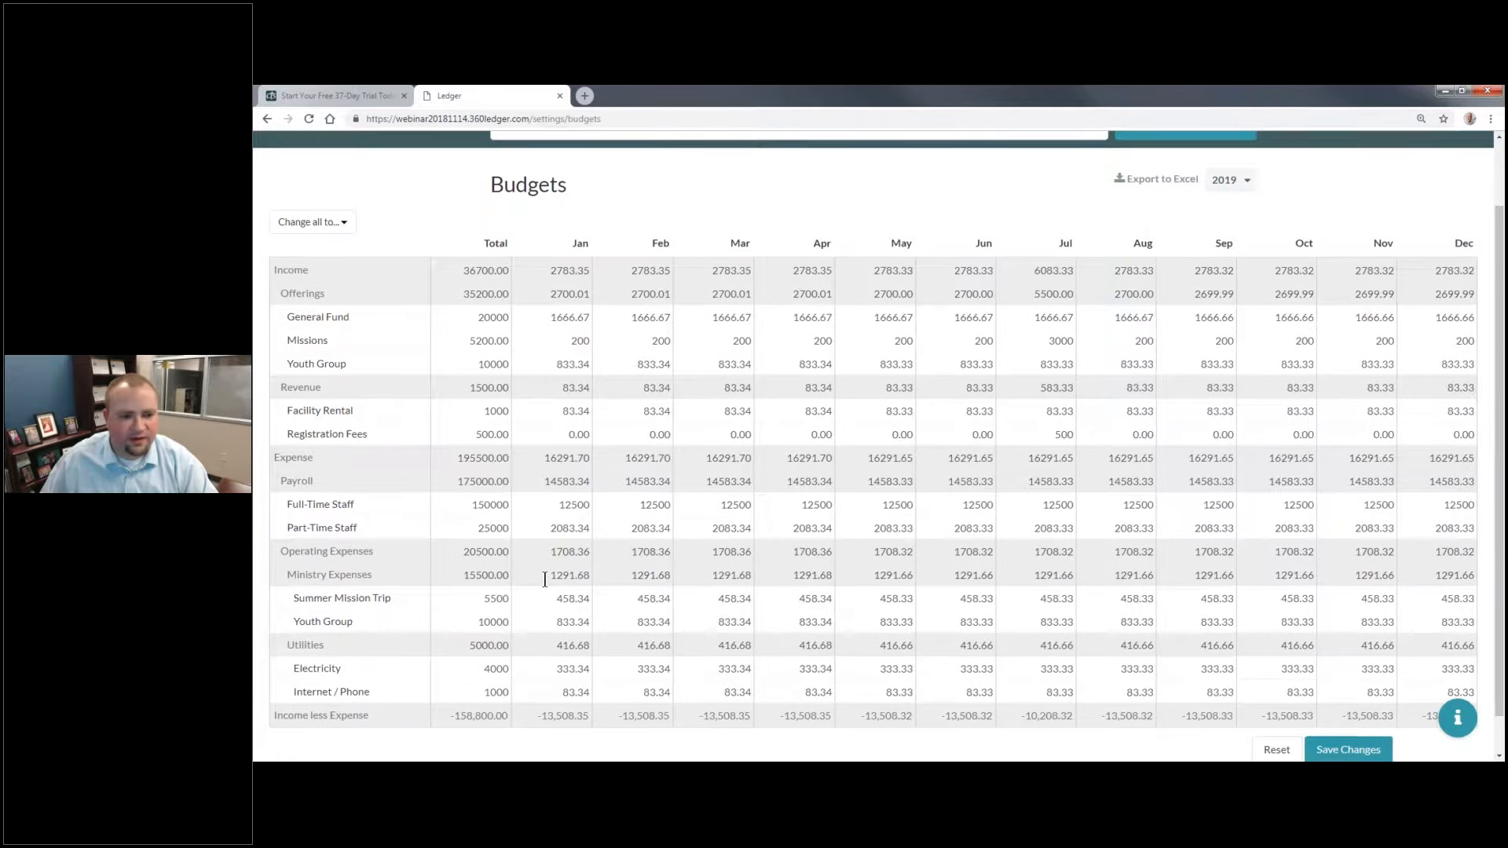
pyautogui.scroll(-3, 559, 567)
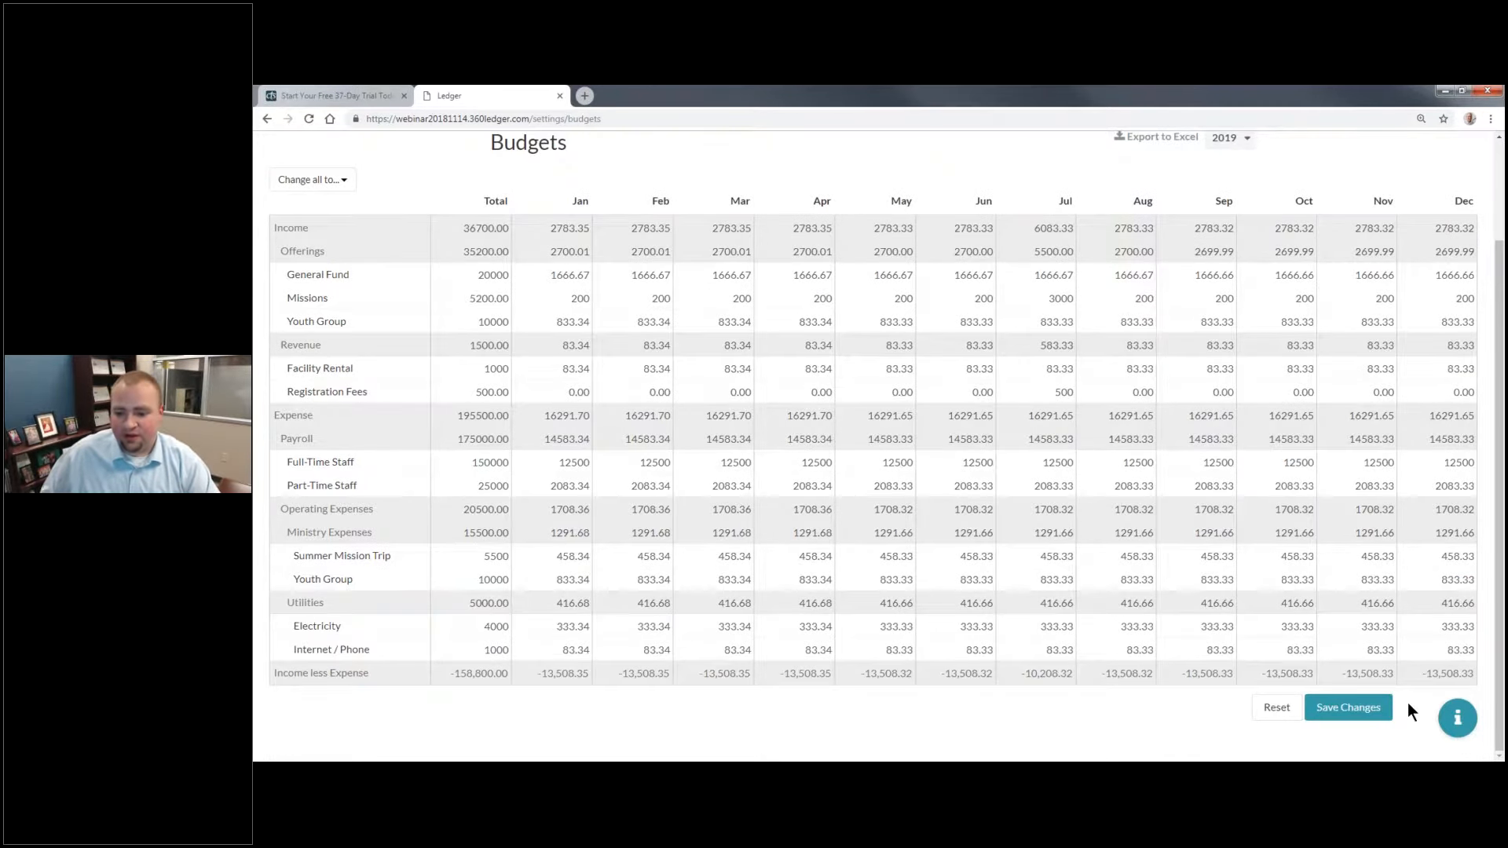
pyautogui.click(1355, 715)
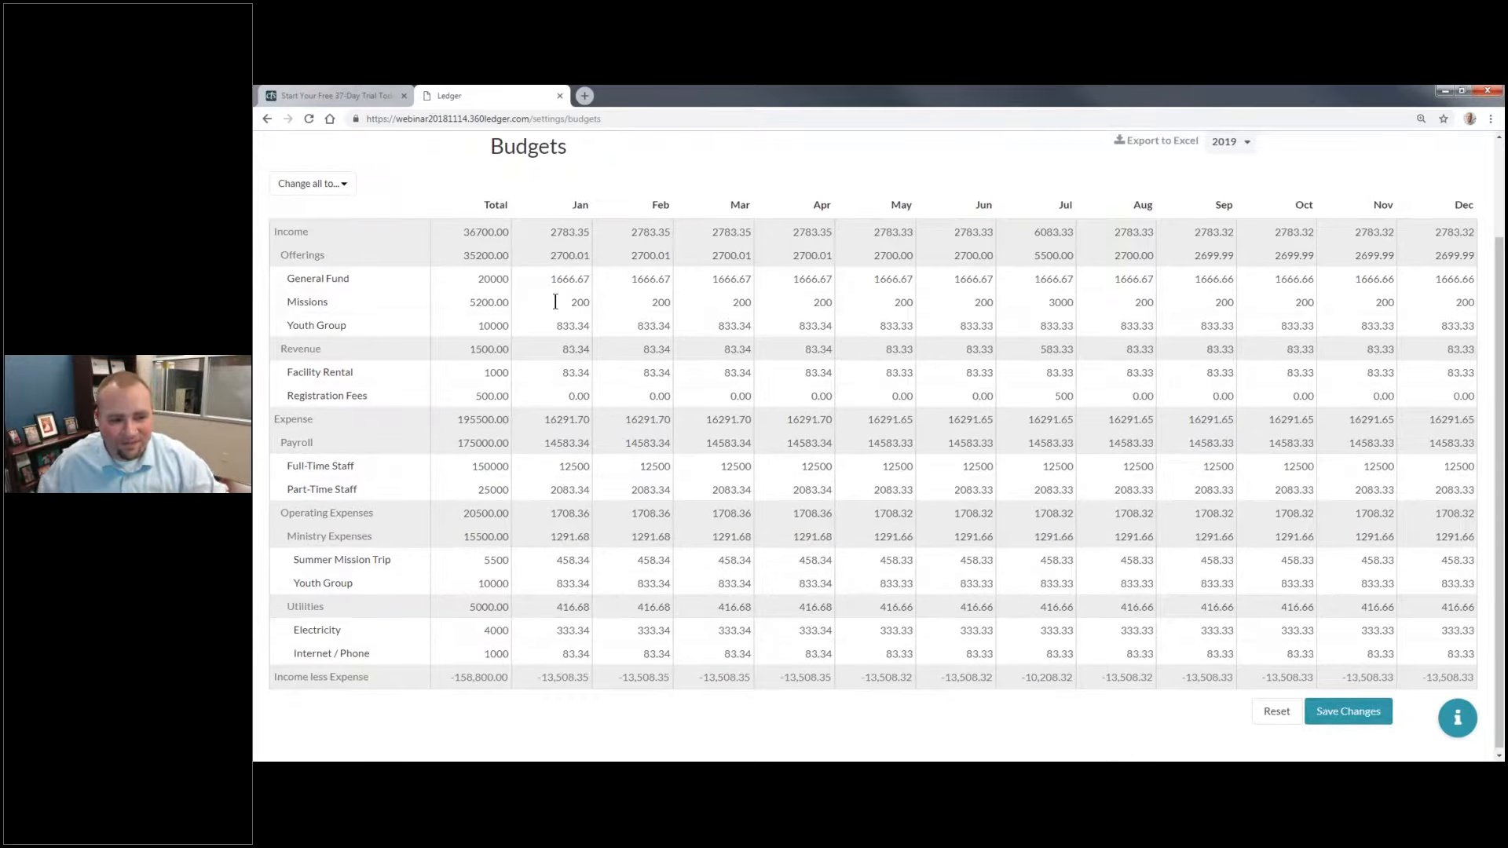
# Step: Set the General Fund's yearly total under Offerings to 200000 and save the budget
pyautogui.scroll(2, 612, 322)
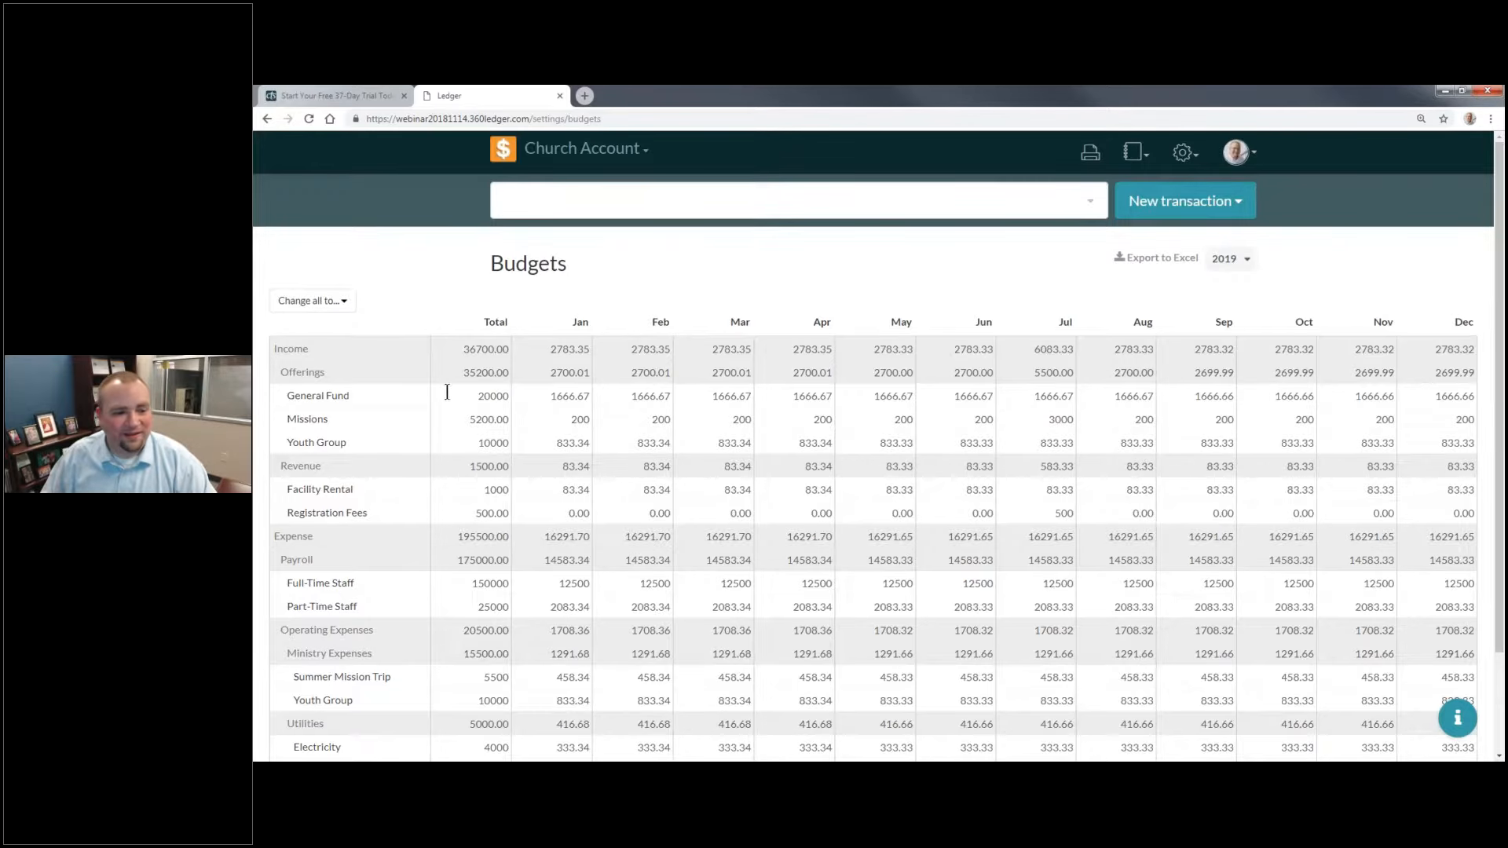
pyautogui.click(489, 394)
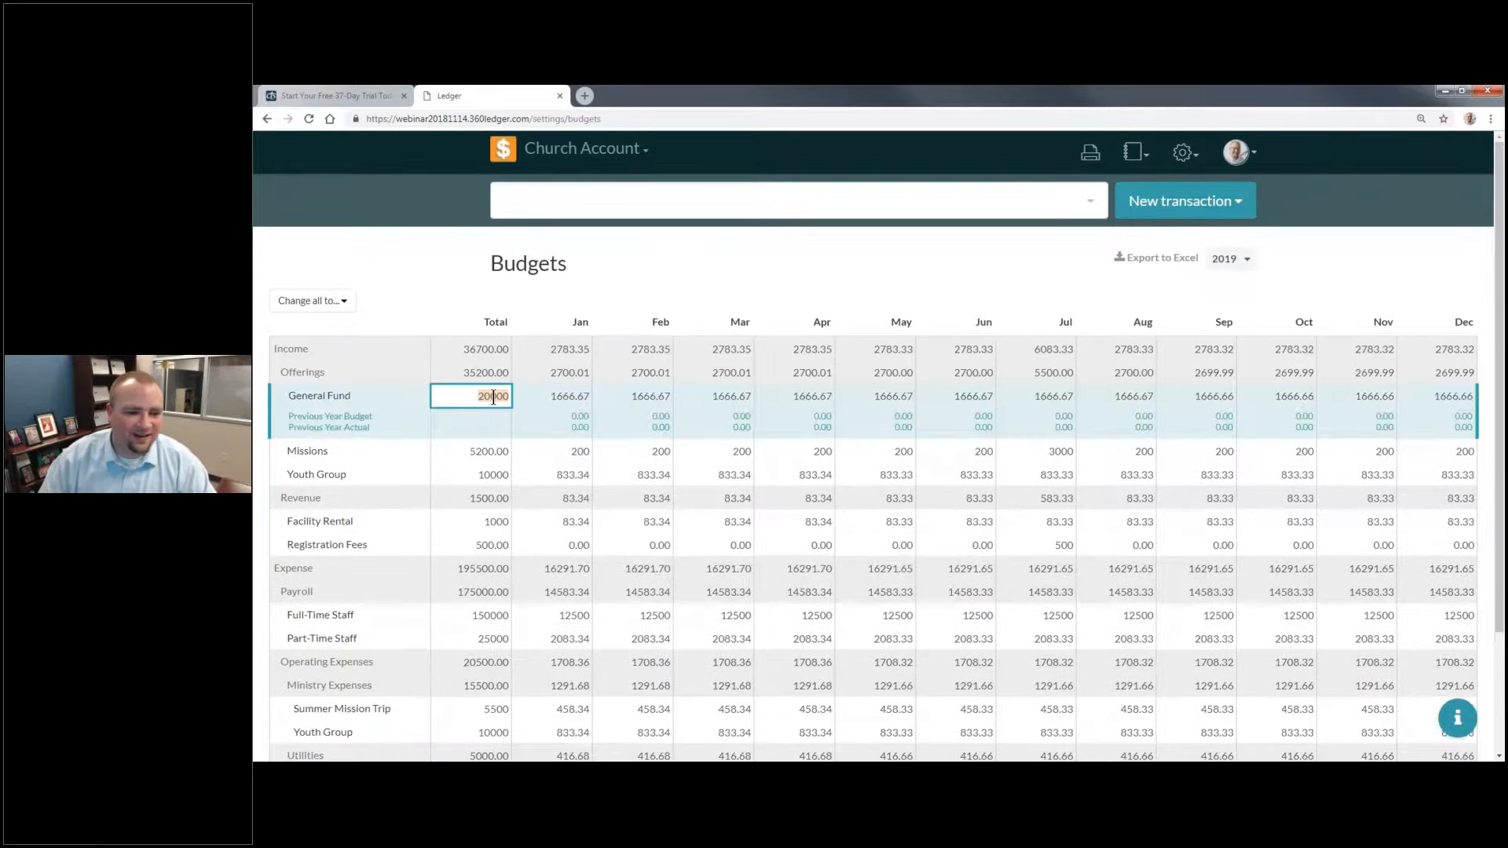
pyautogui.write('200000')
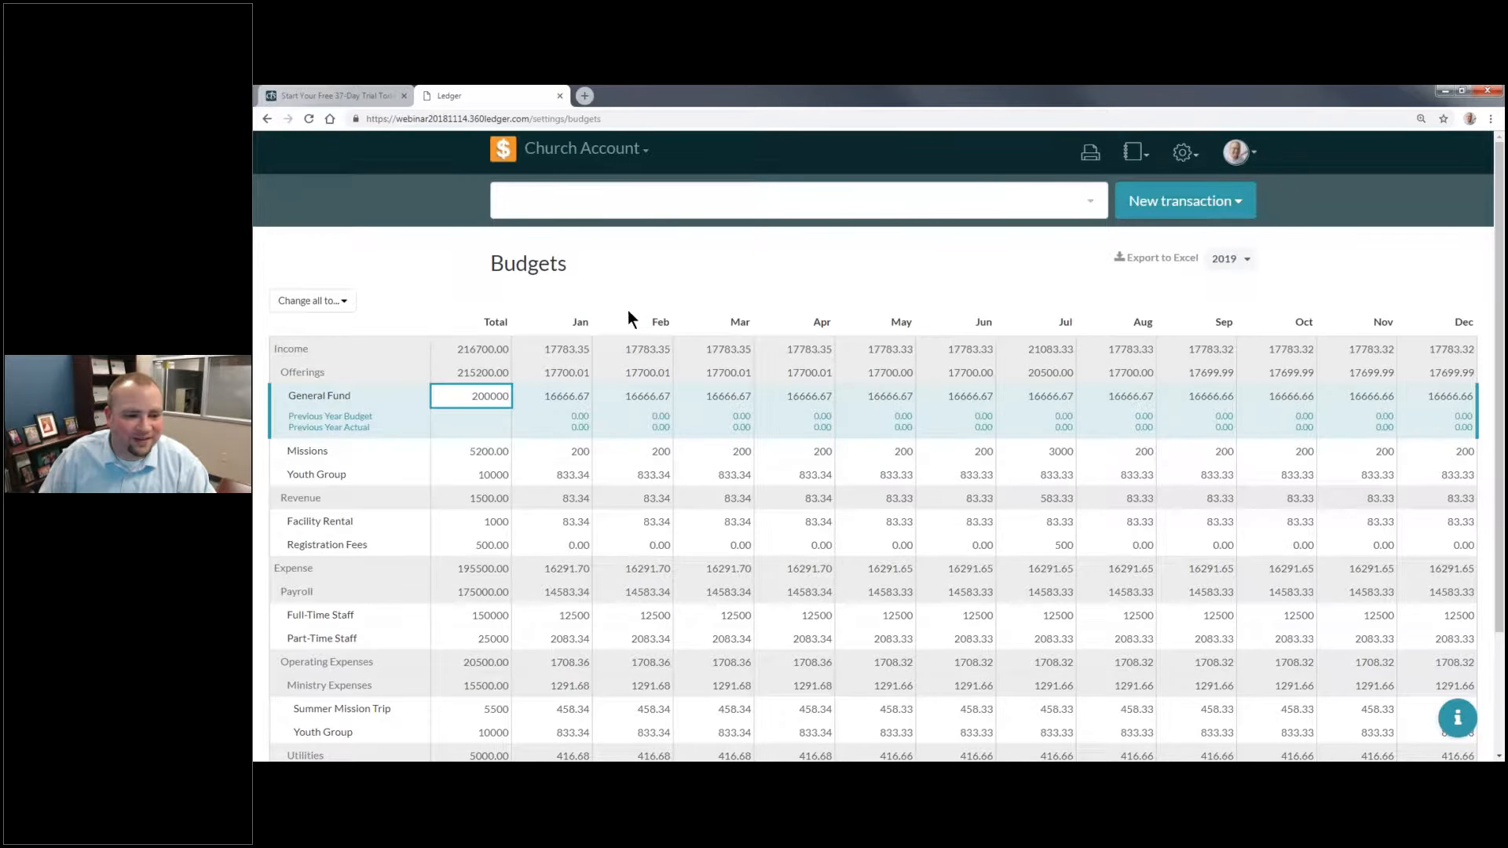
pyautogui.click(668, 287)
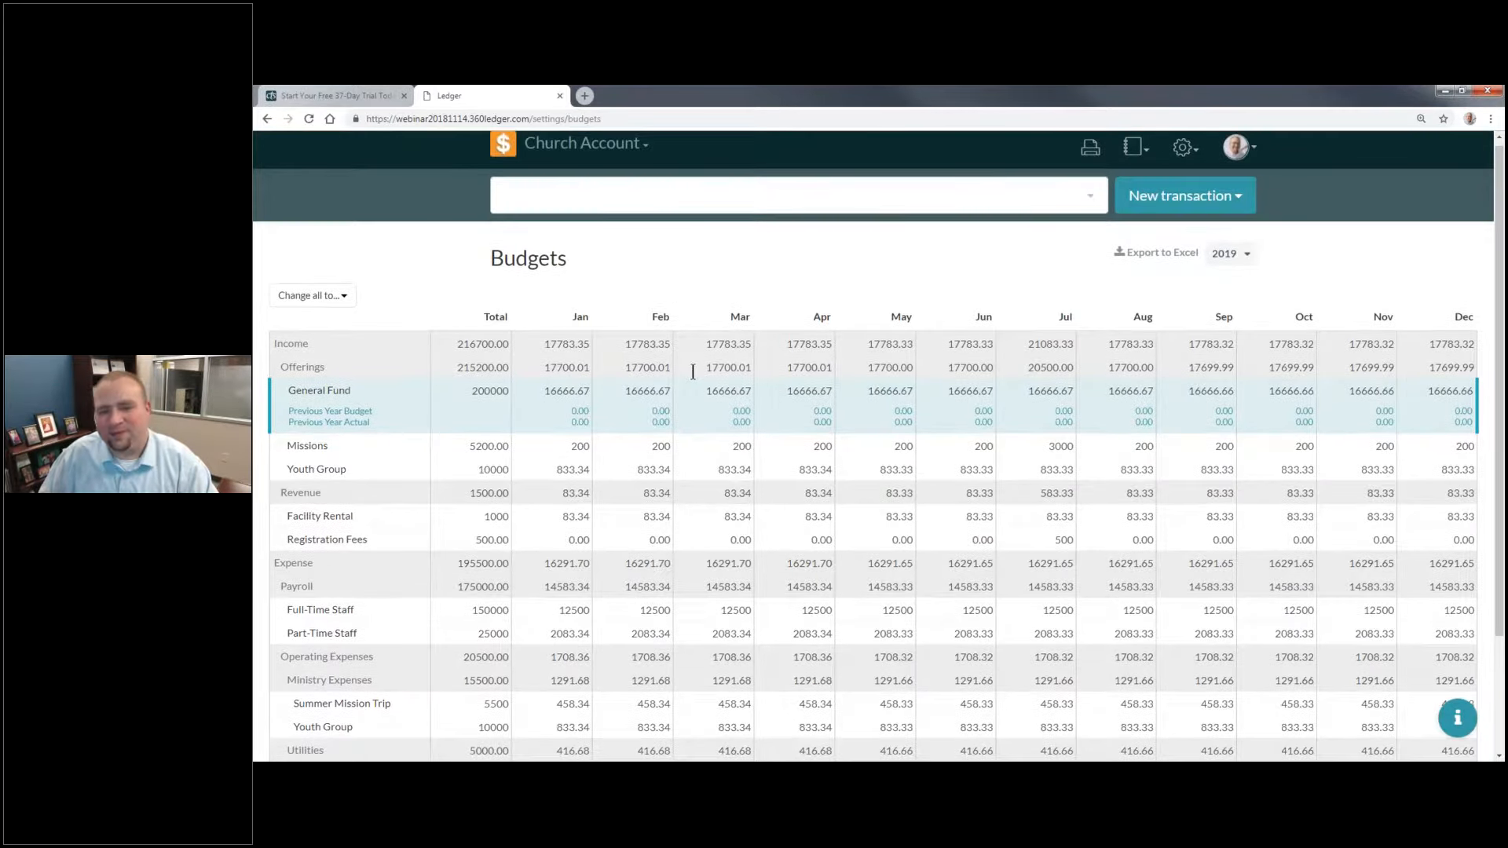
pyautogui.scroll(-2, 816, 488)
pyautogui.scroll(1, 975, 521)
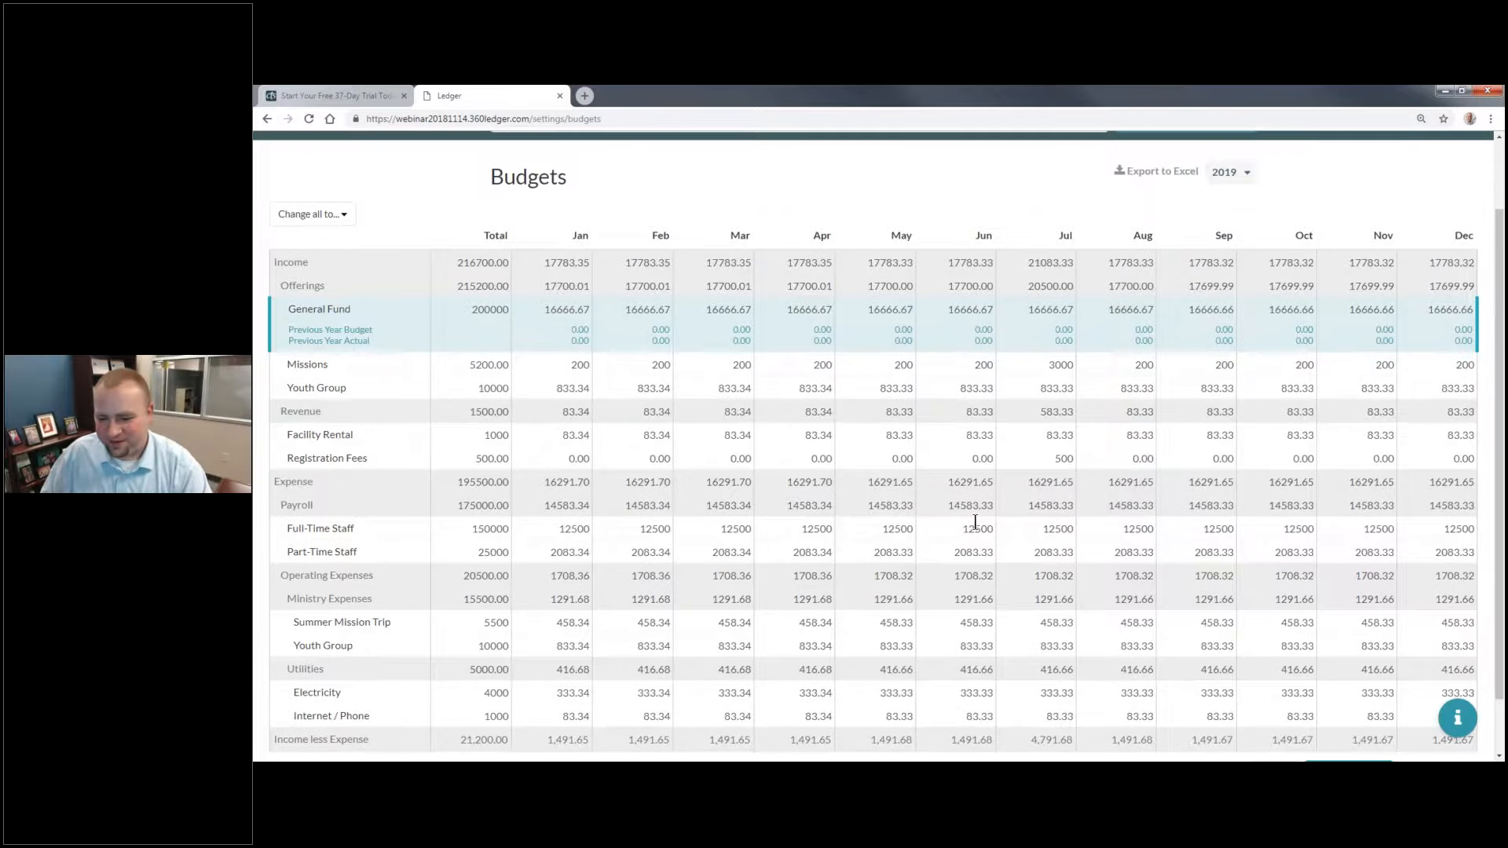
pyautogui.scroll(2, 974, 521)
pyautogui.scroll(-3, 974, 521)
pyautogui.click(1348, 708)
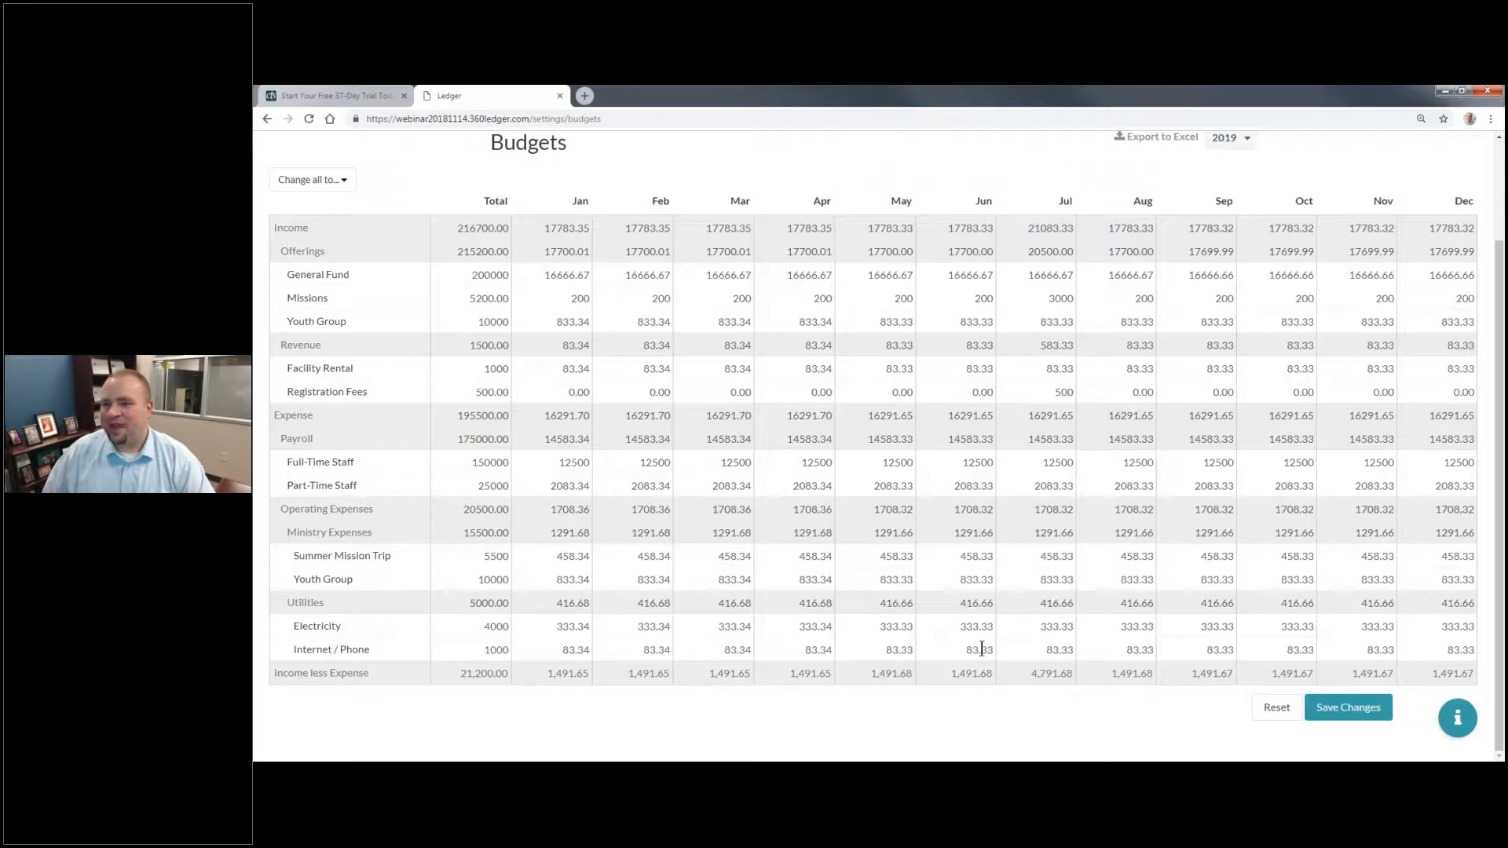
# Step: Go to the home page and drill down through Assets and Bank of Bakersville to the Savings account
pyautogui.scroll(2, 625, 516)
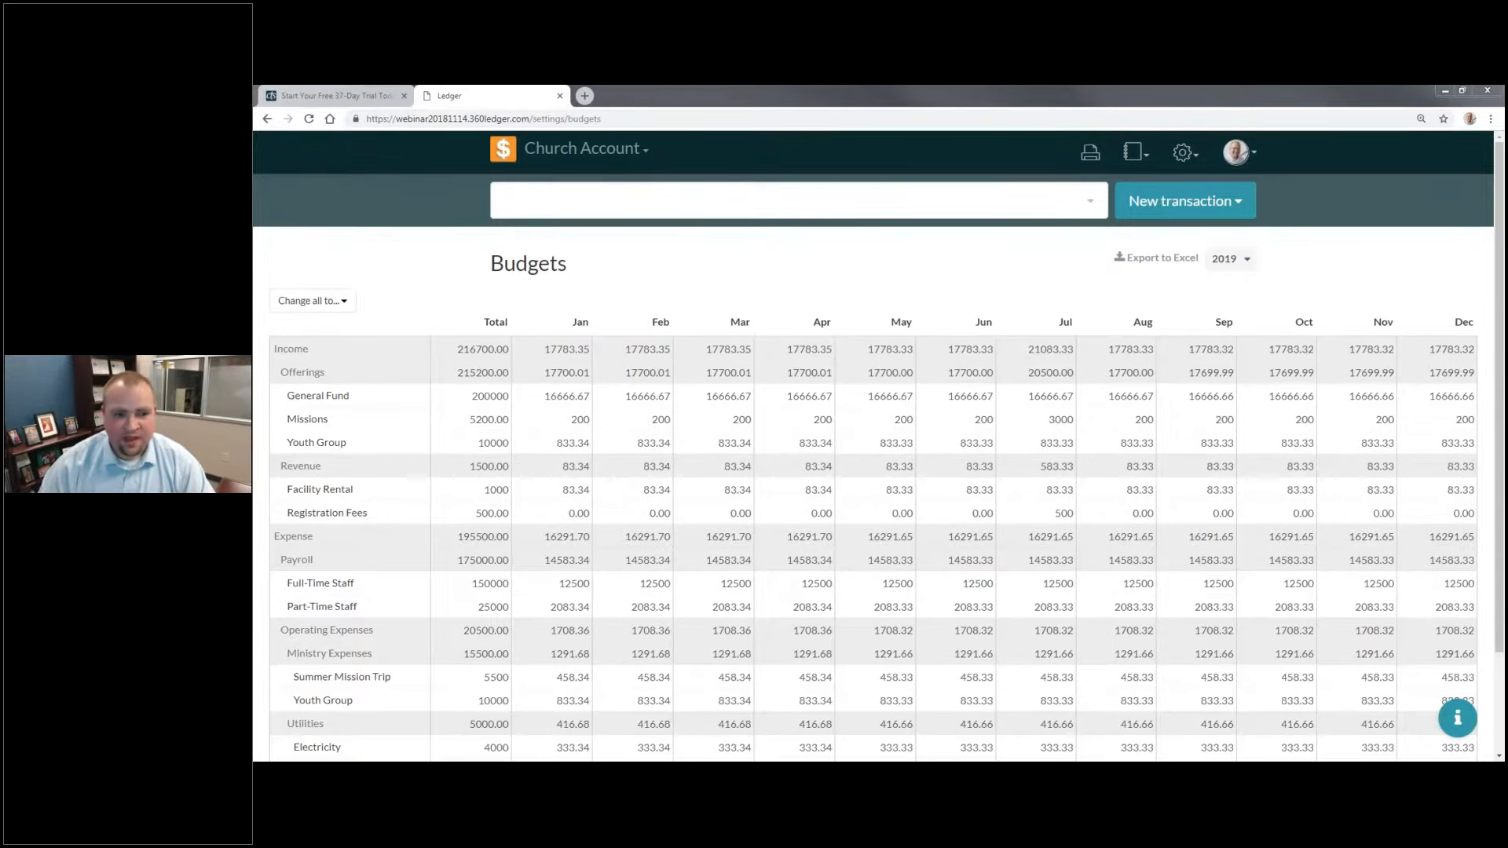
pyautogui.click(510, 149)
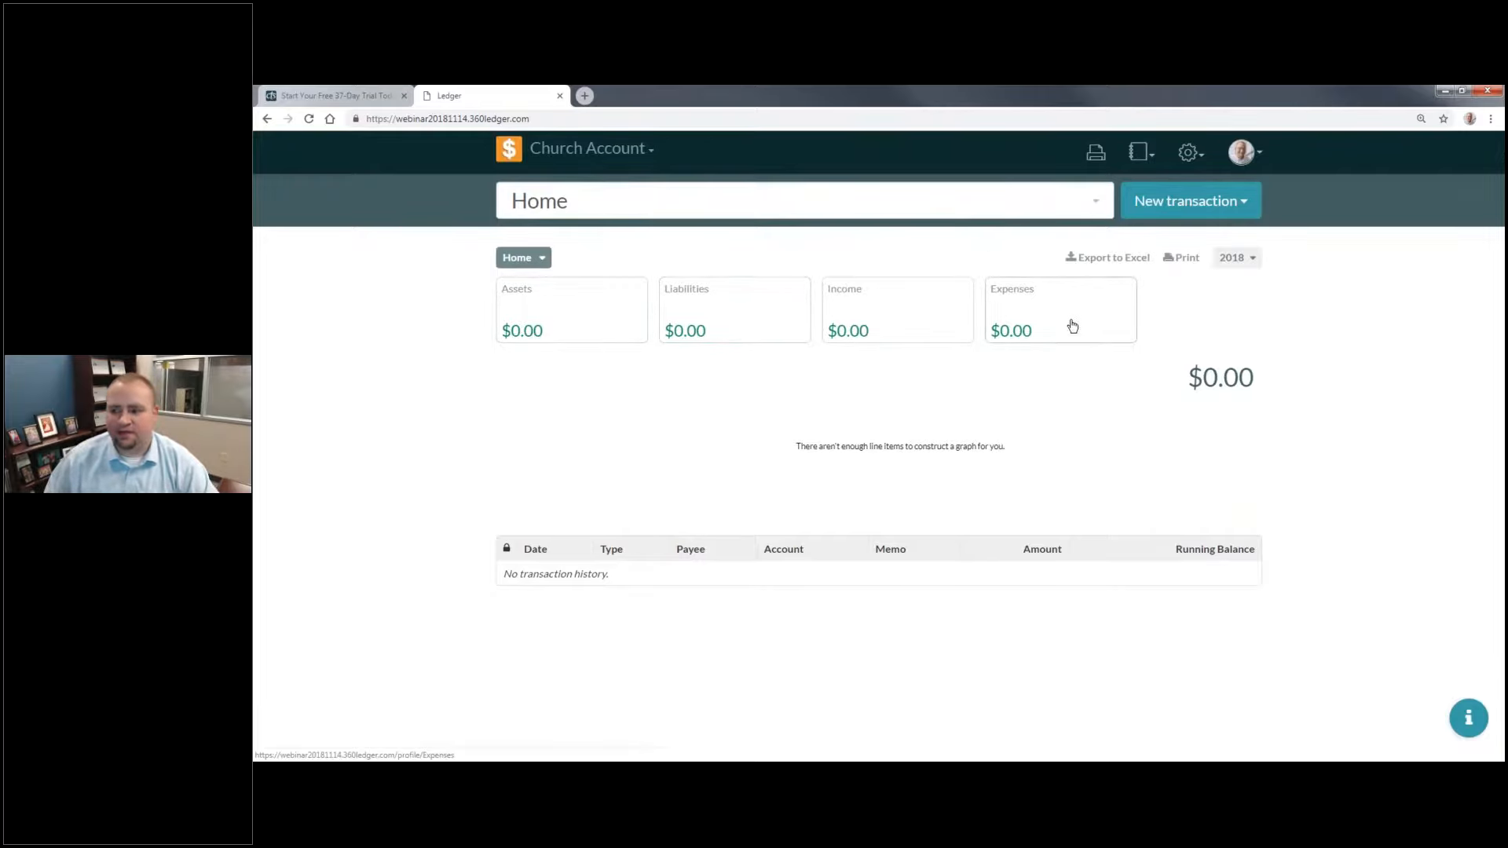
pyautogui.click(541, 314)
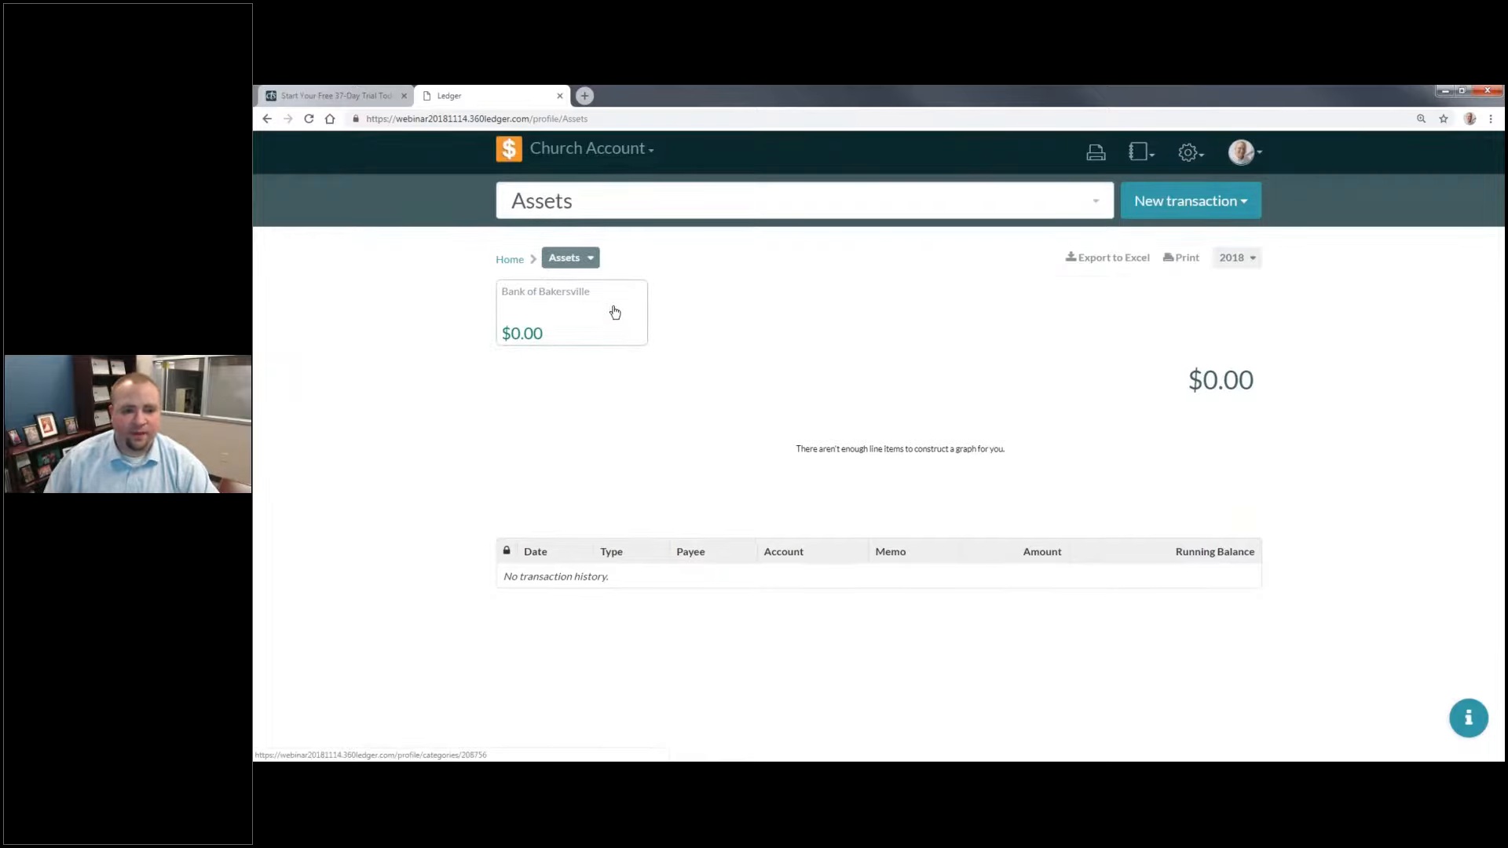
pyautogui.click(617, 312)
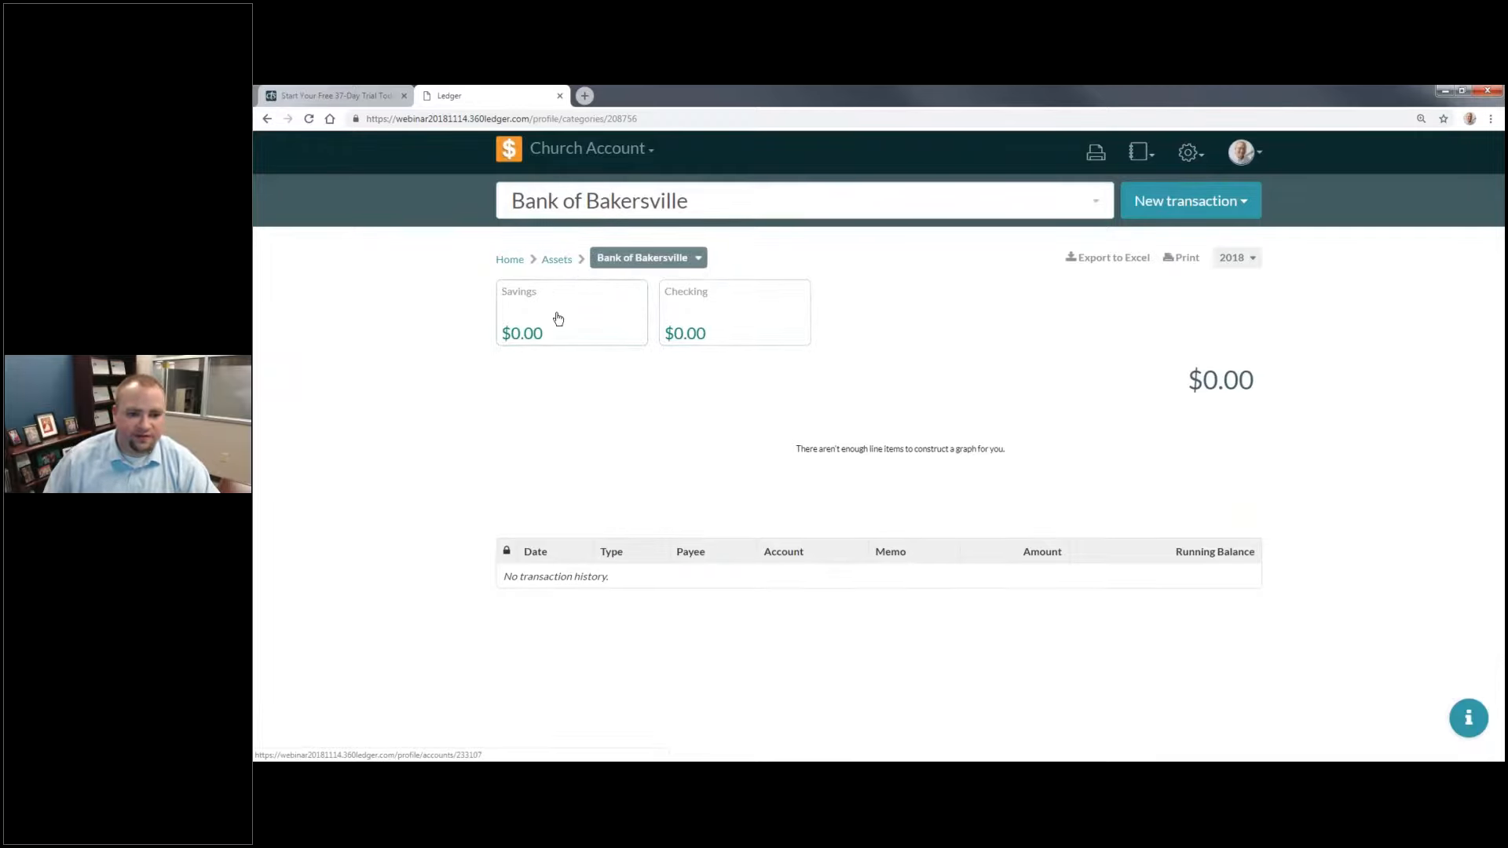
pyautogui.click(614, 312)
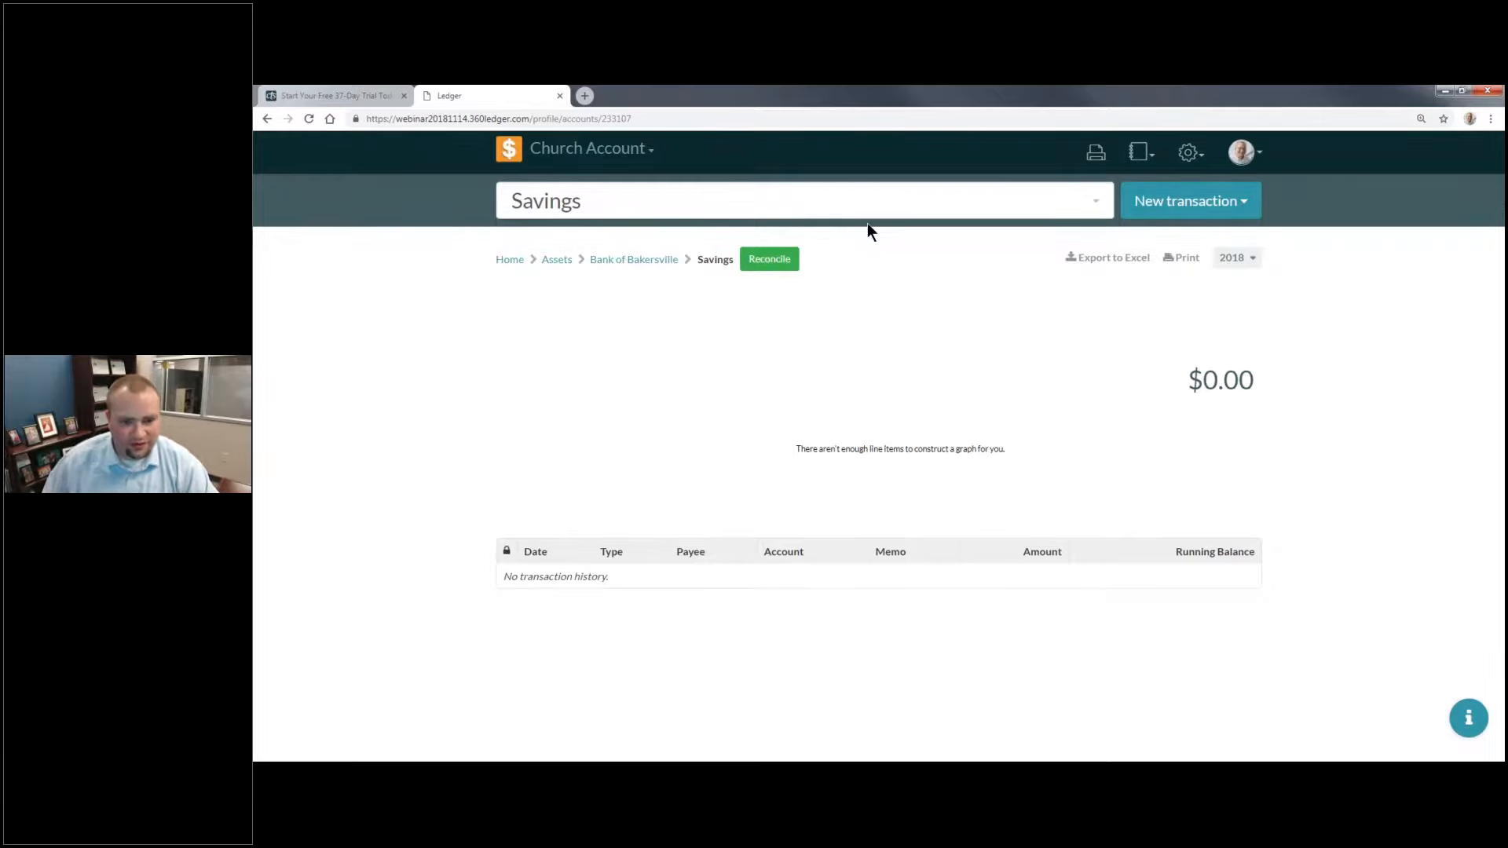
# Step: Browse the full account list from the account selector and open the Pastor's Credit Card account
pyautogui.click(754, 193)
pyautogui.press('BackSpace')
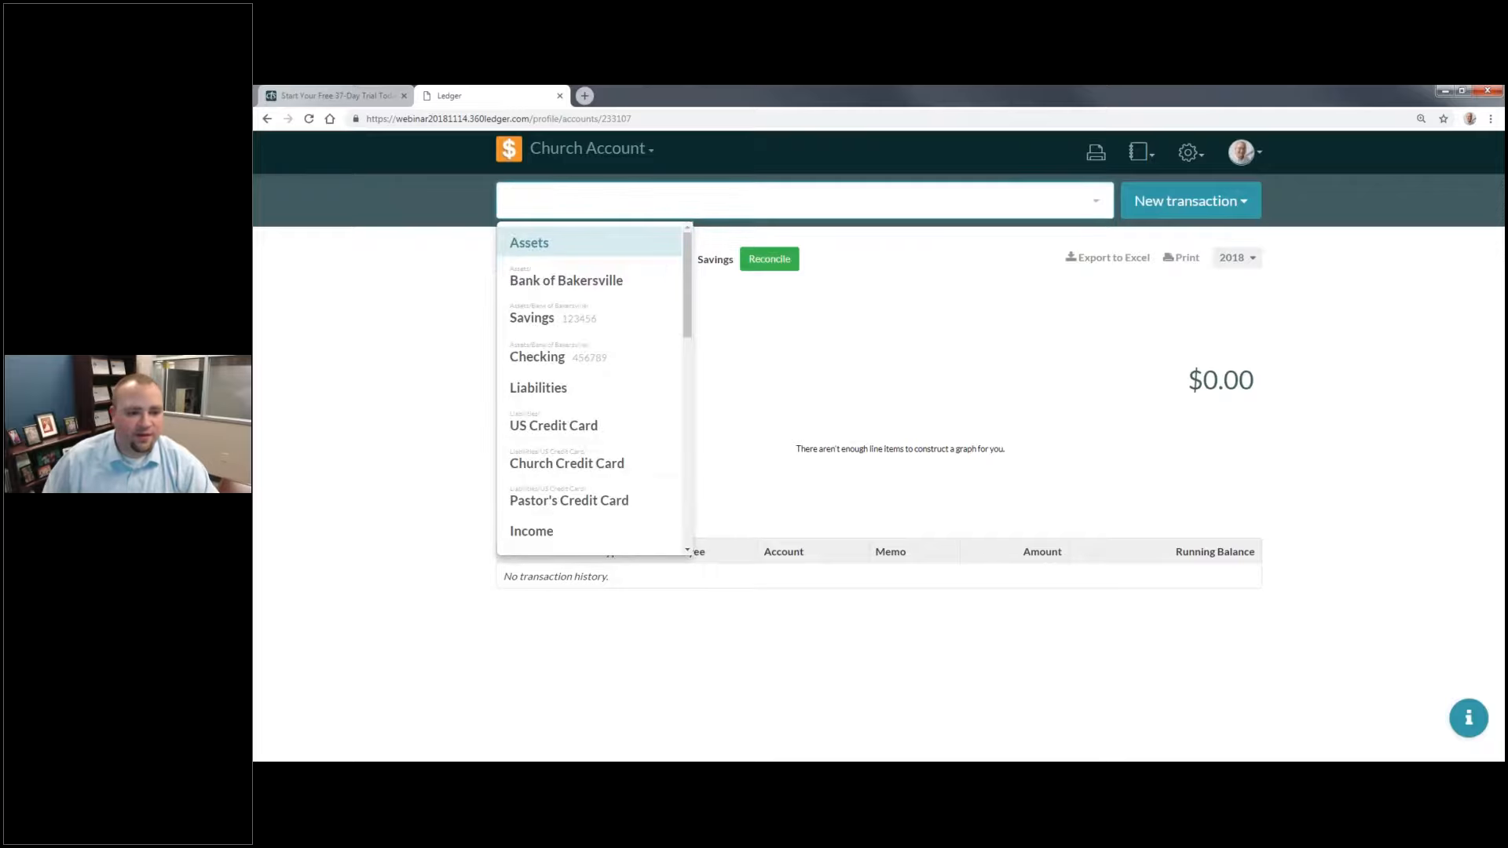
pyautogui.scroll(-2, 603, 314)
pyautogui.scroll(-5, 607, 321)
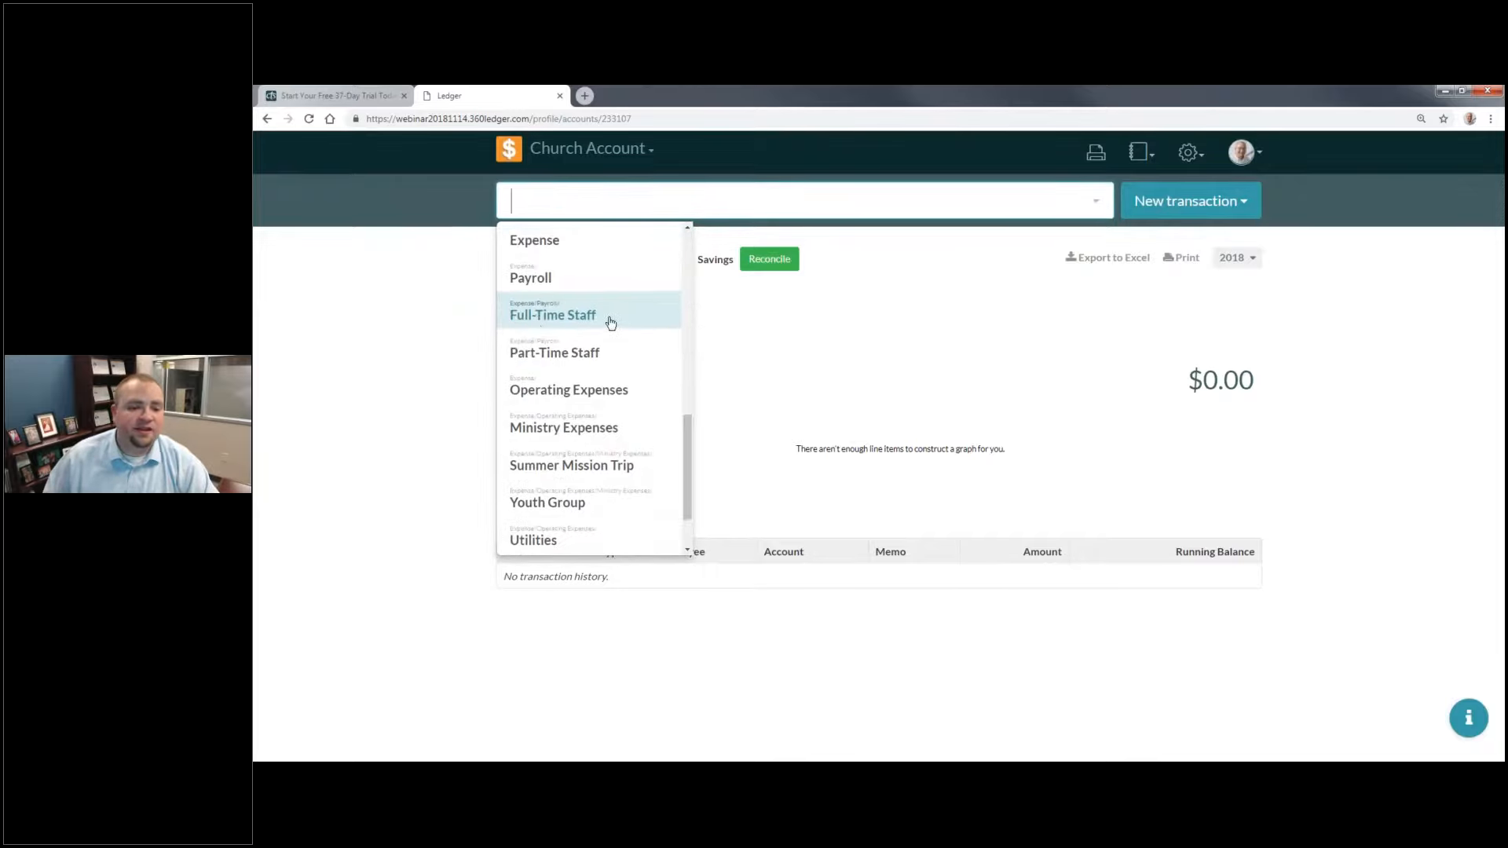
pyautogui.scroll(-1, 522, 345)
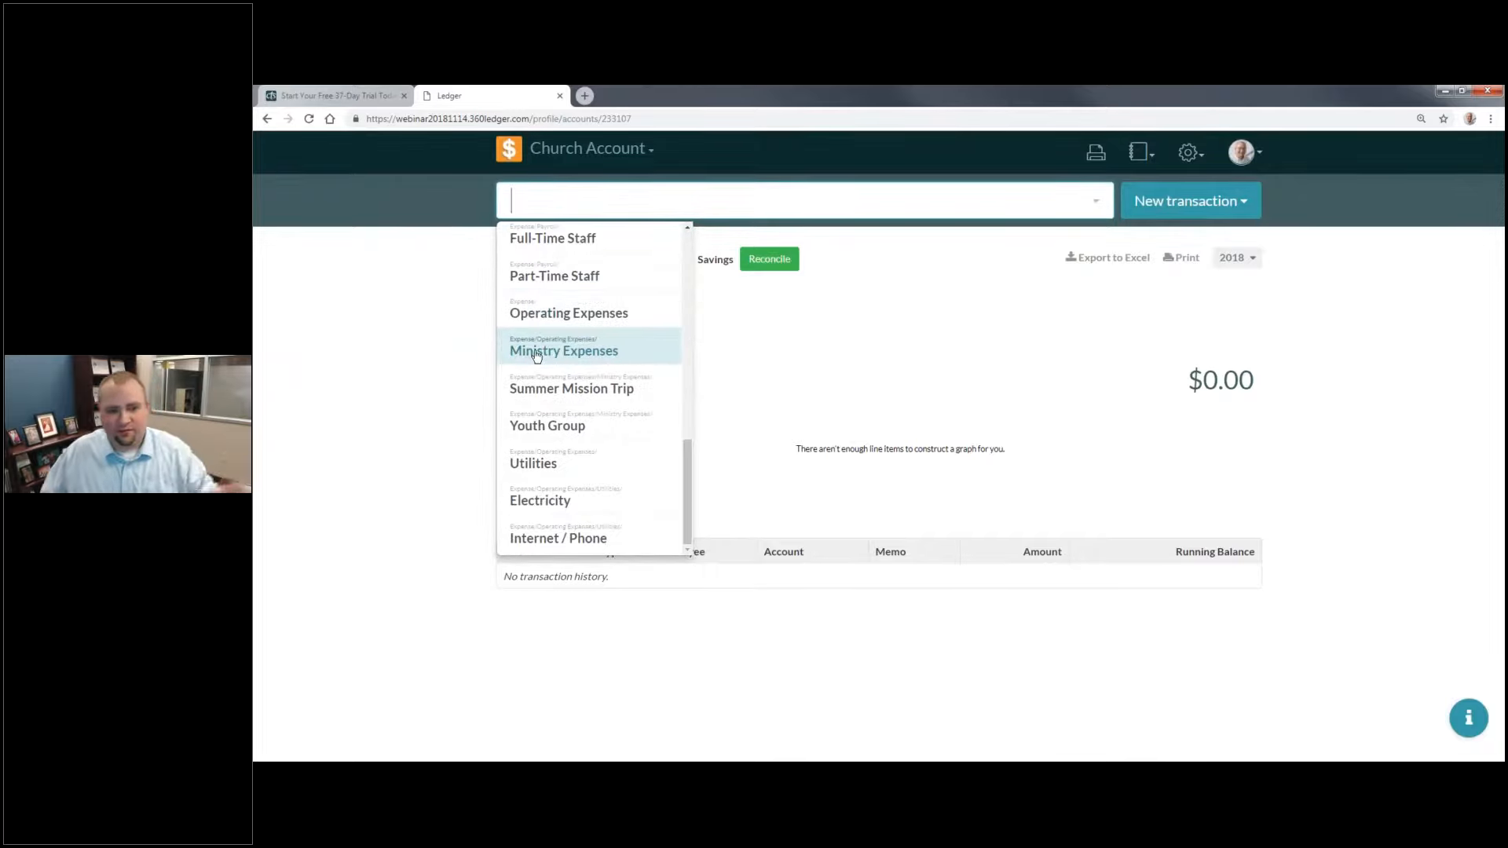
pyautogui.moveTo(680, 441); pyautogui.dragTo(689, 285)
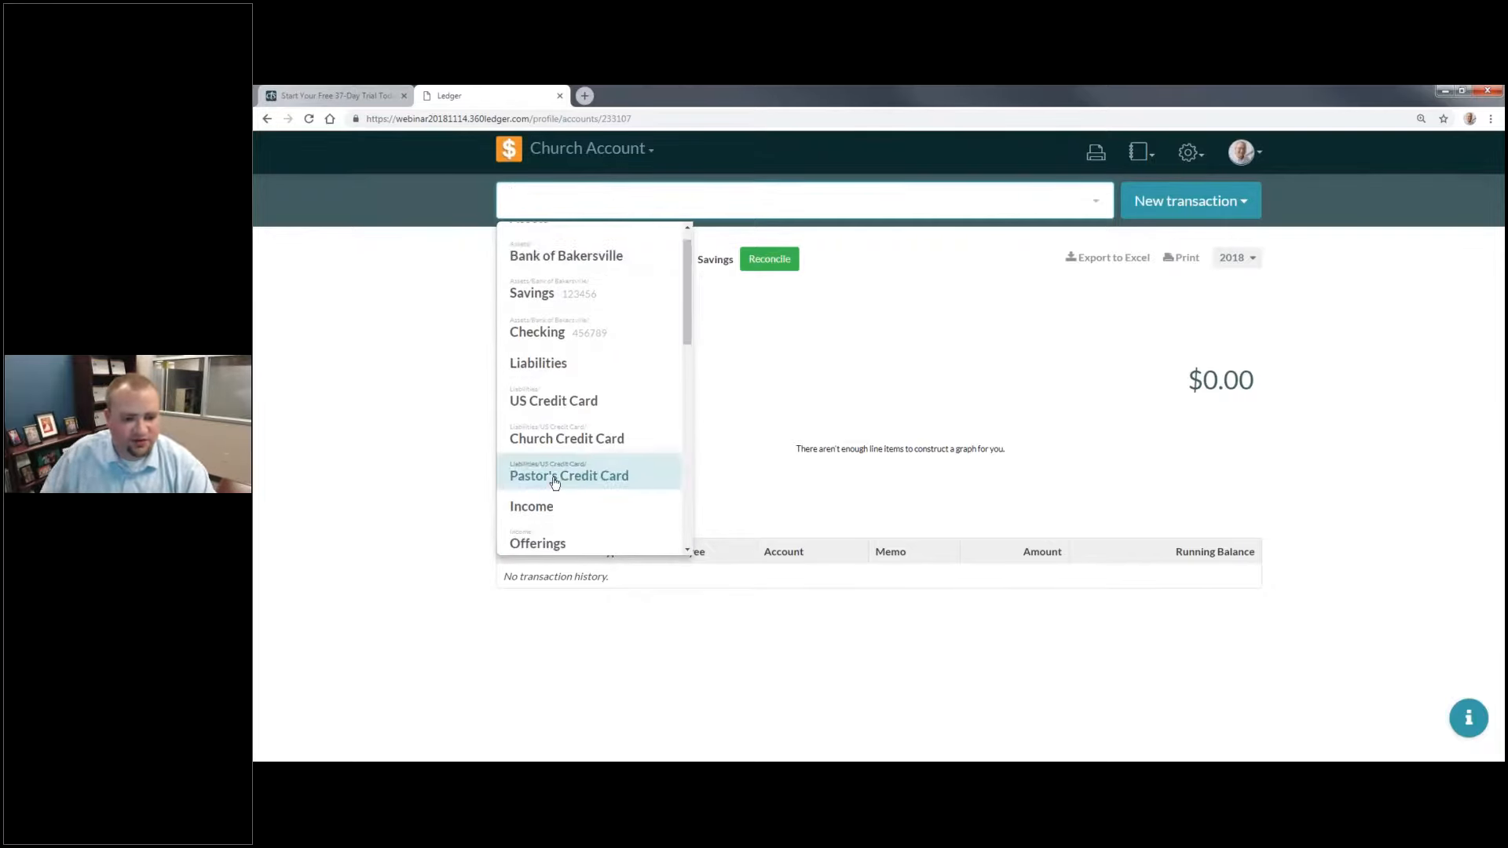
pyautogui.click(549, 471)
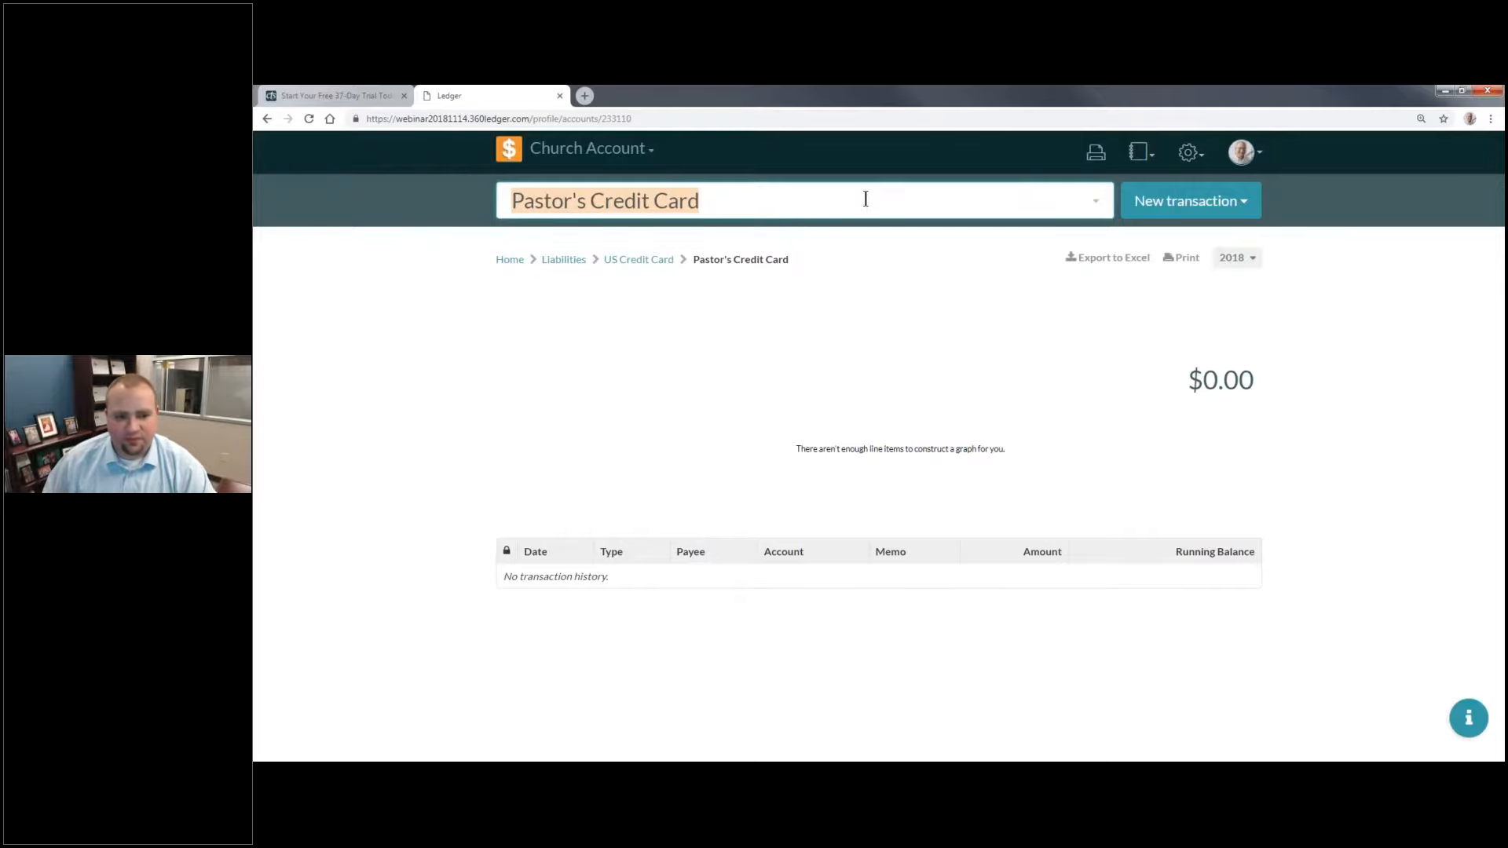
# Step: Return to the home page and start a new journal entry
pyautogui.click(511, 262)
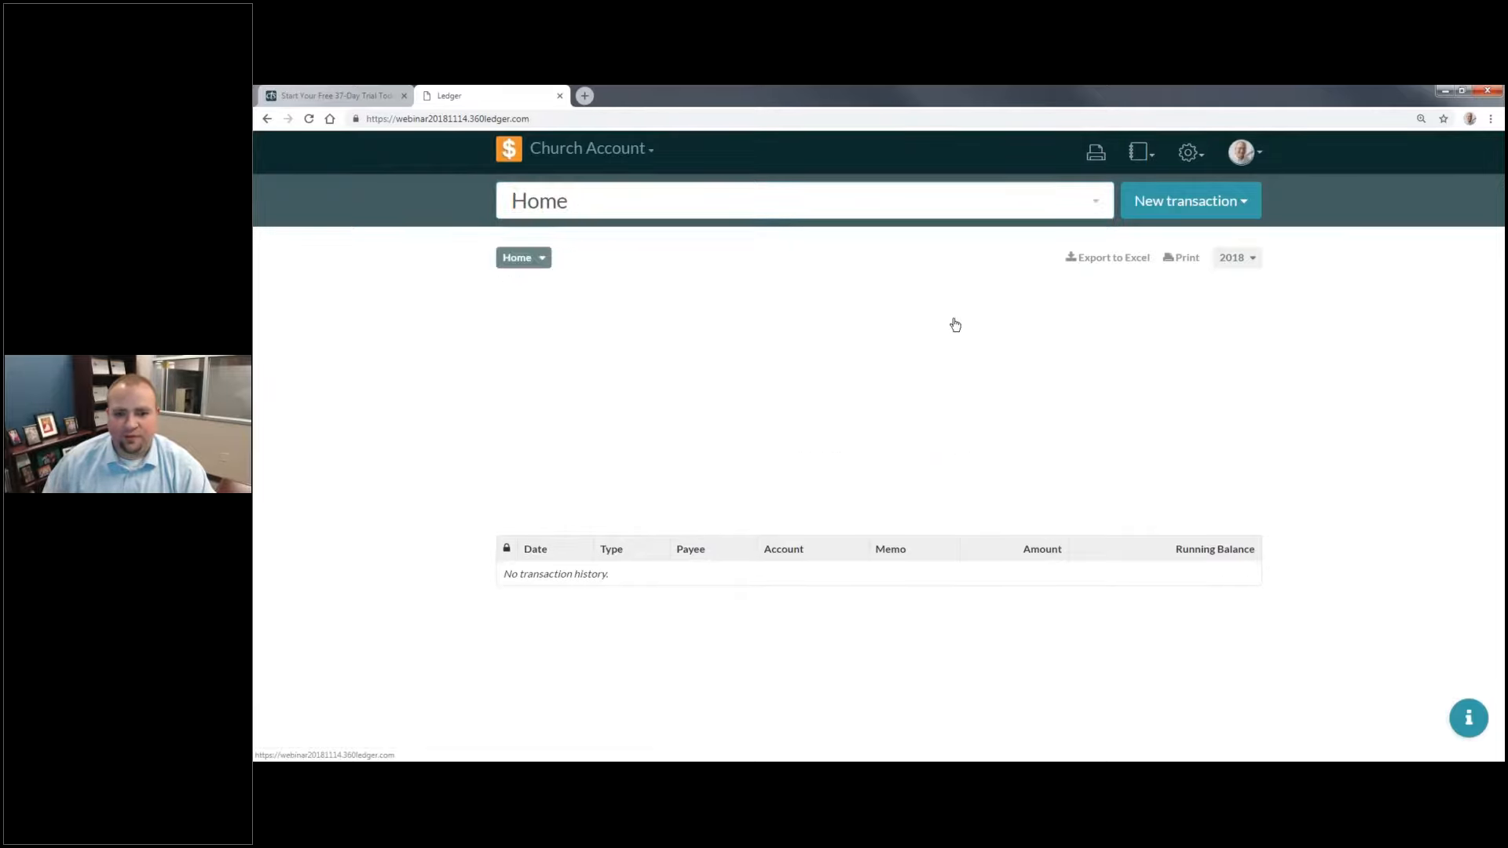
pyautogui.click(1195, 206)
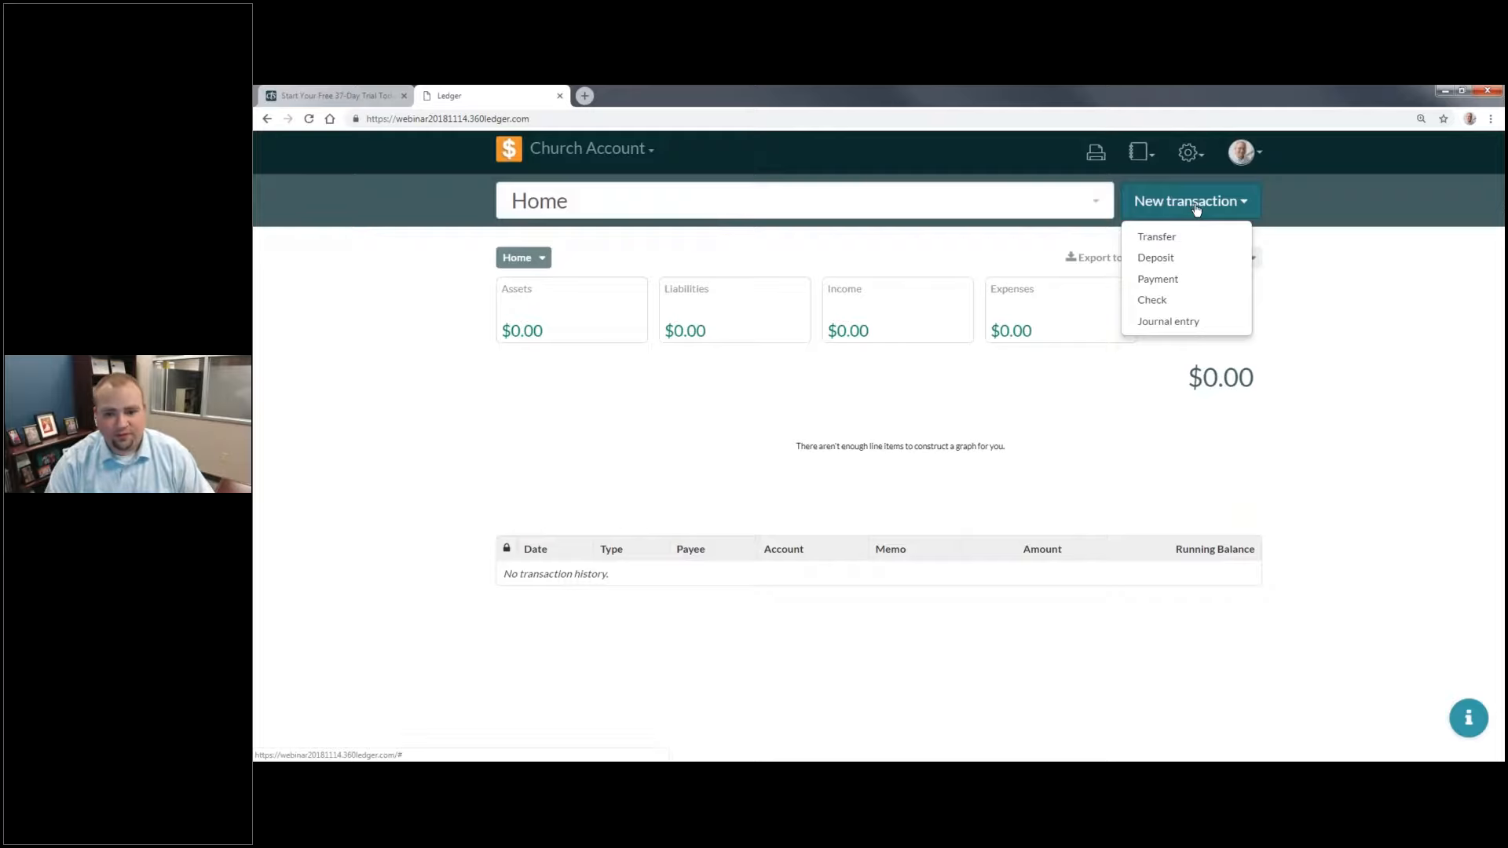
pyautogui.click(1215, 330)
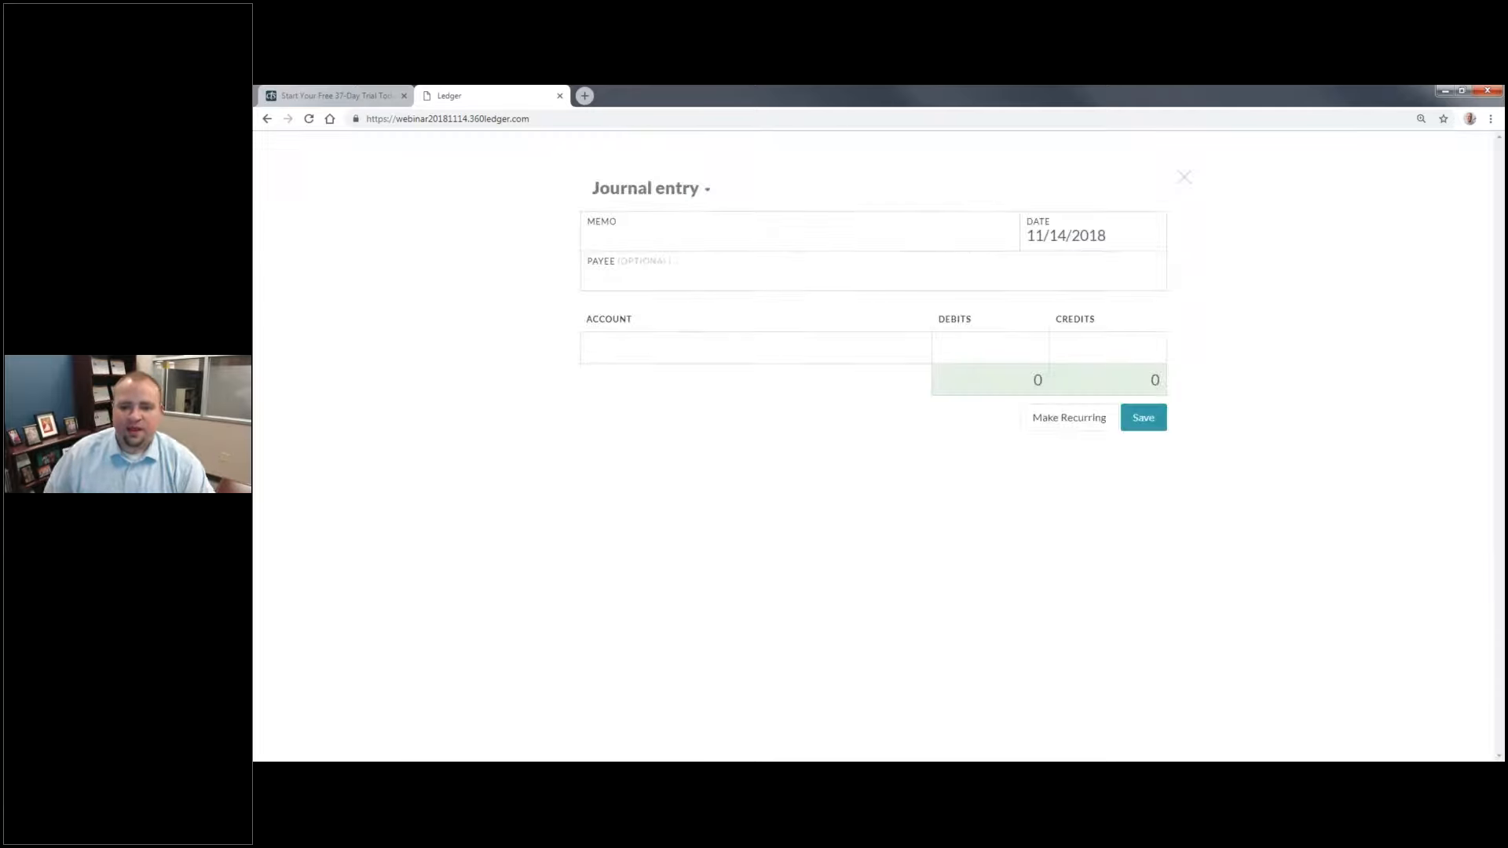
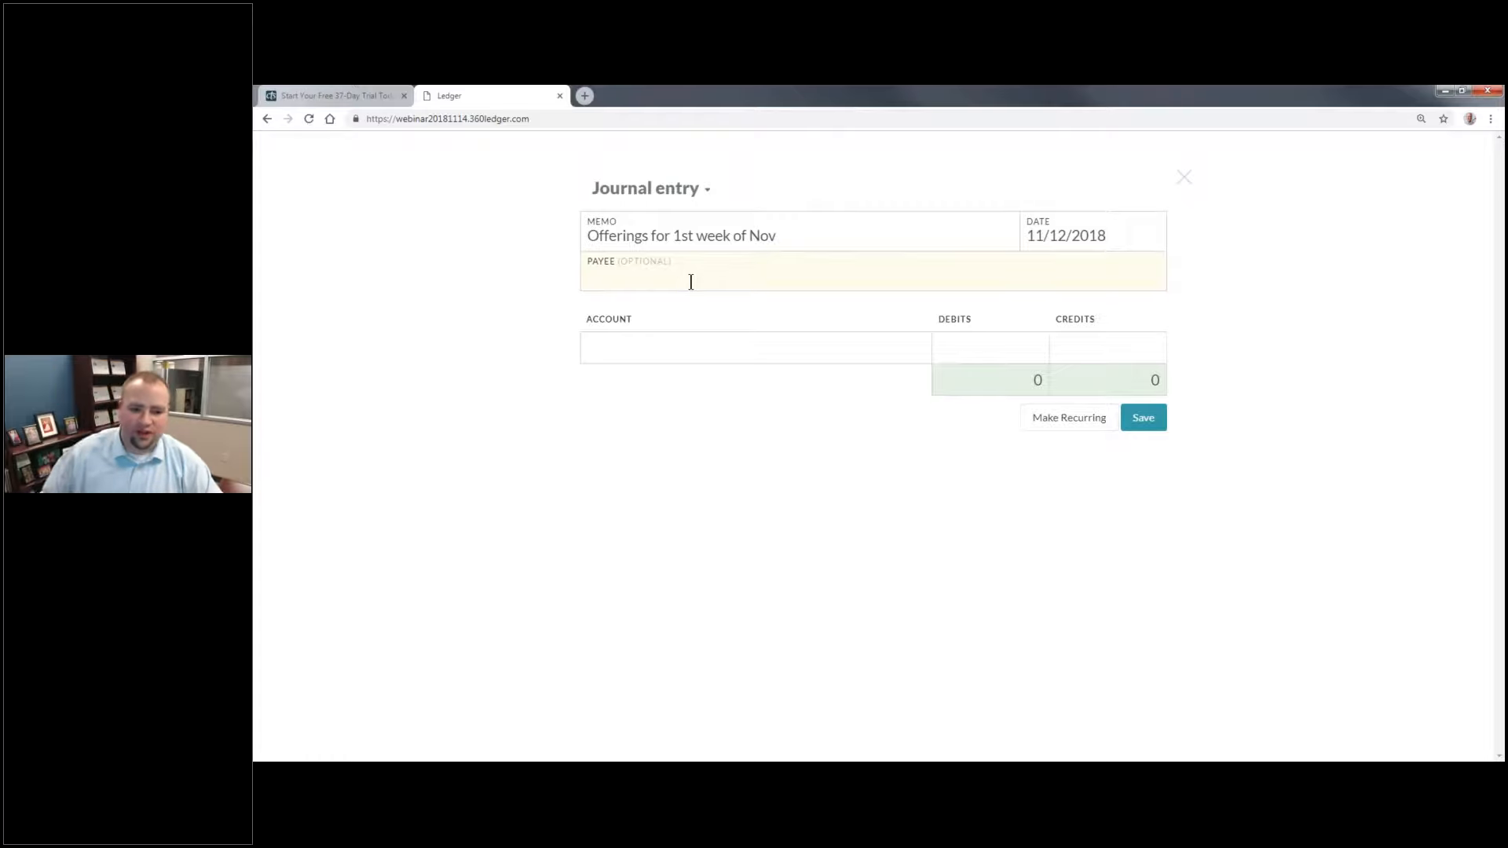
# Step: Add the Checking and General Fund accounts as the two lines of the journal entry
pyautogui.click(781, 343)
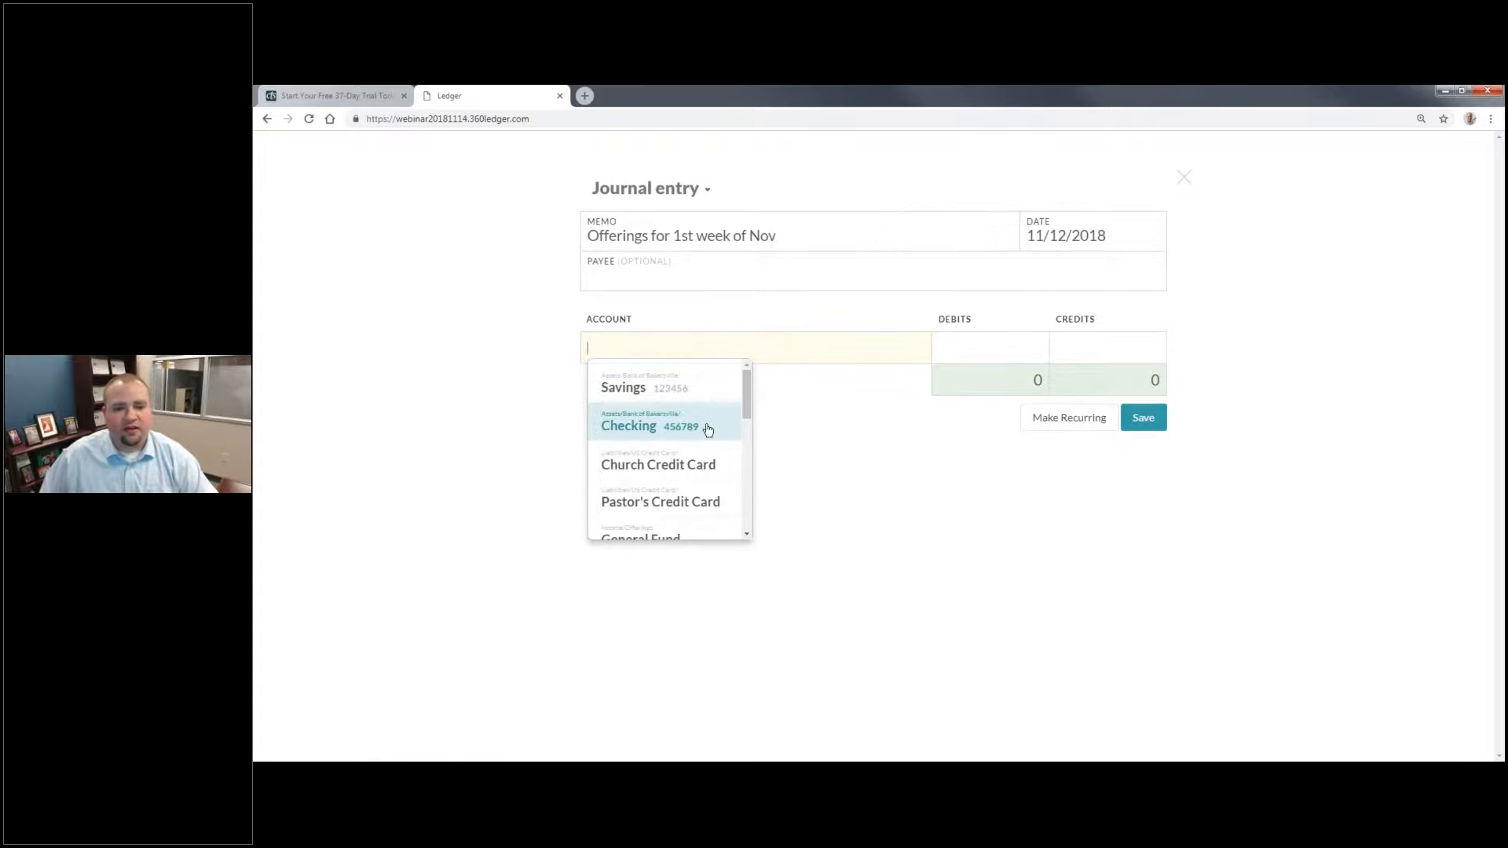
pyautogui.click(708, 429)
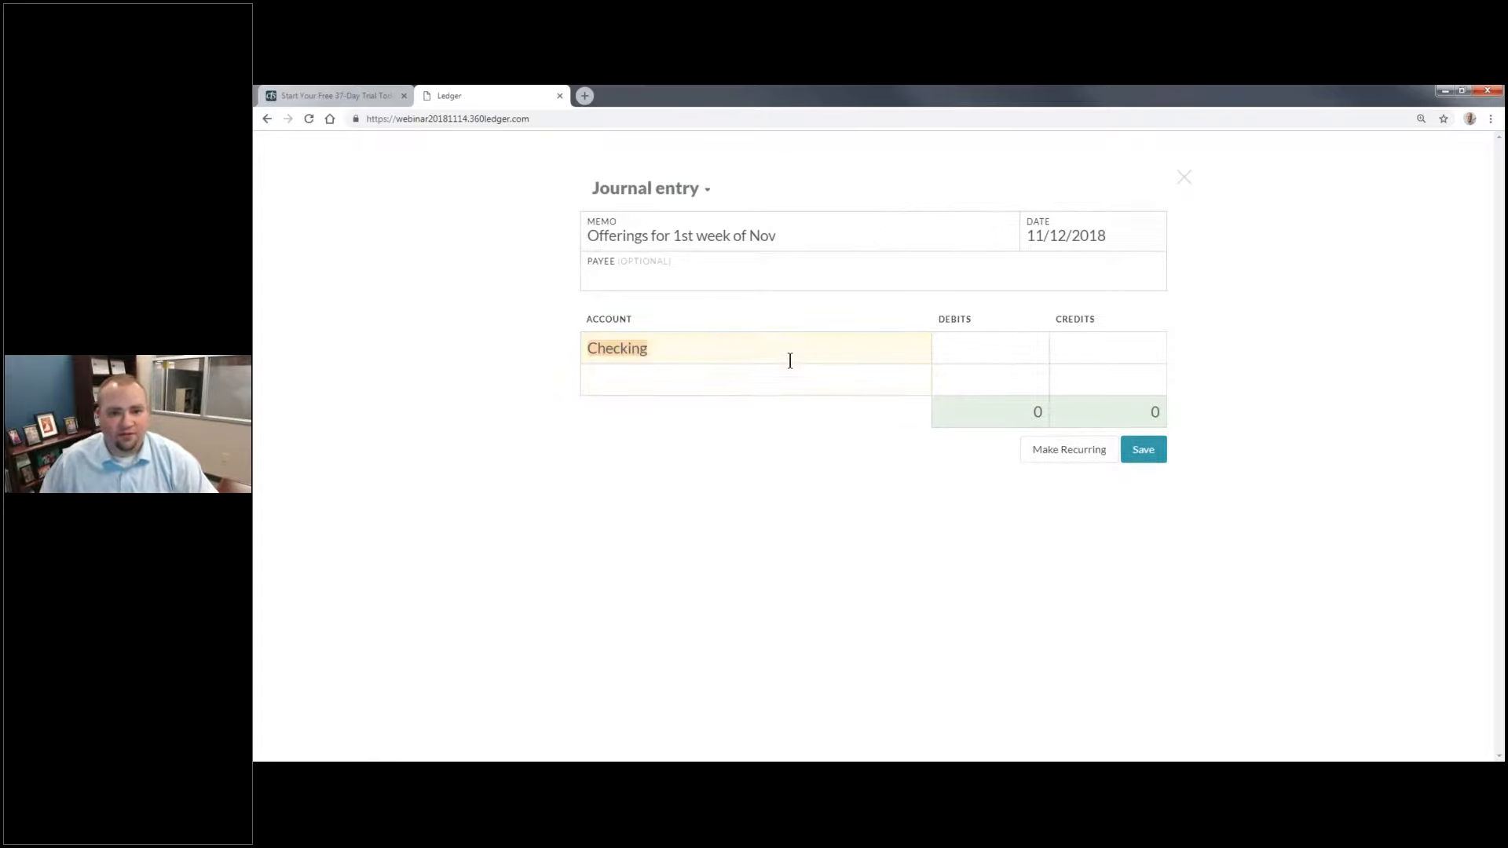
pyautogui.click(782, 379)
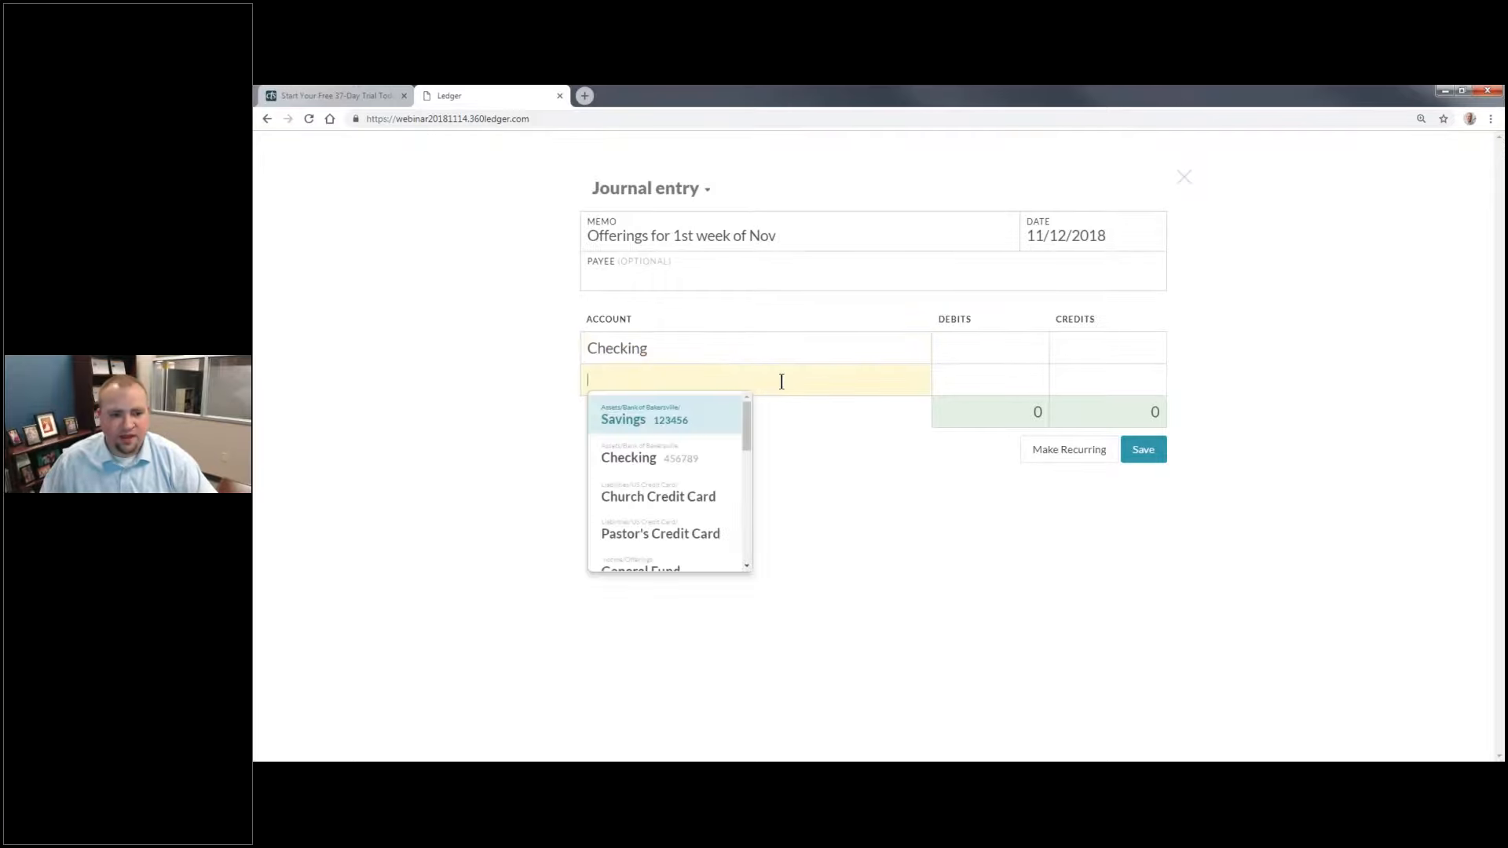
pyautogui.press('Down')
pyautogui.scroll(-5, 689, 447)
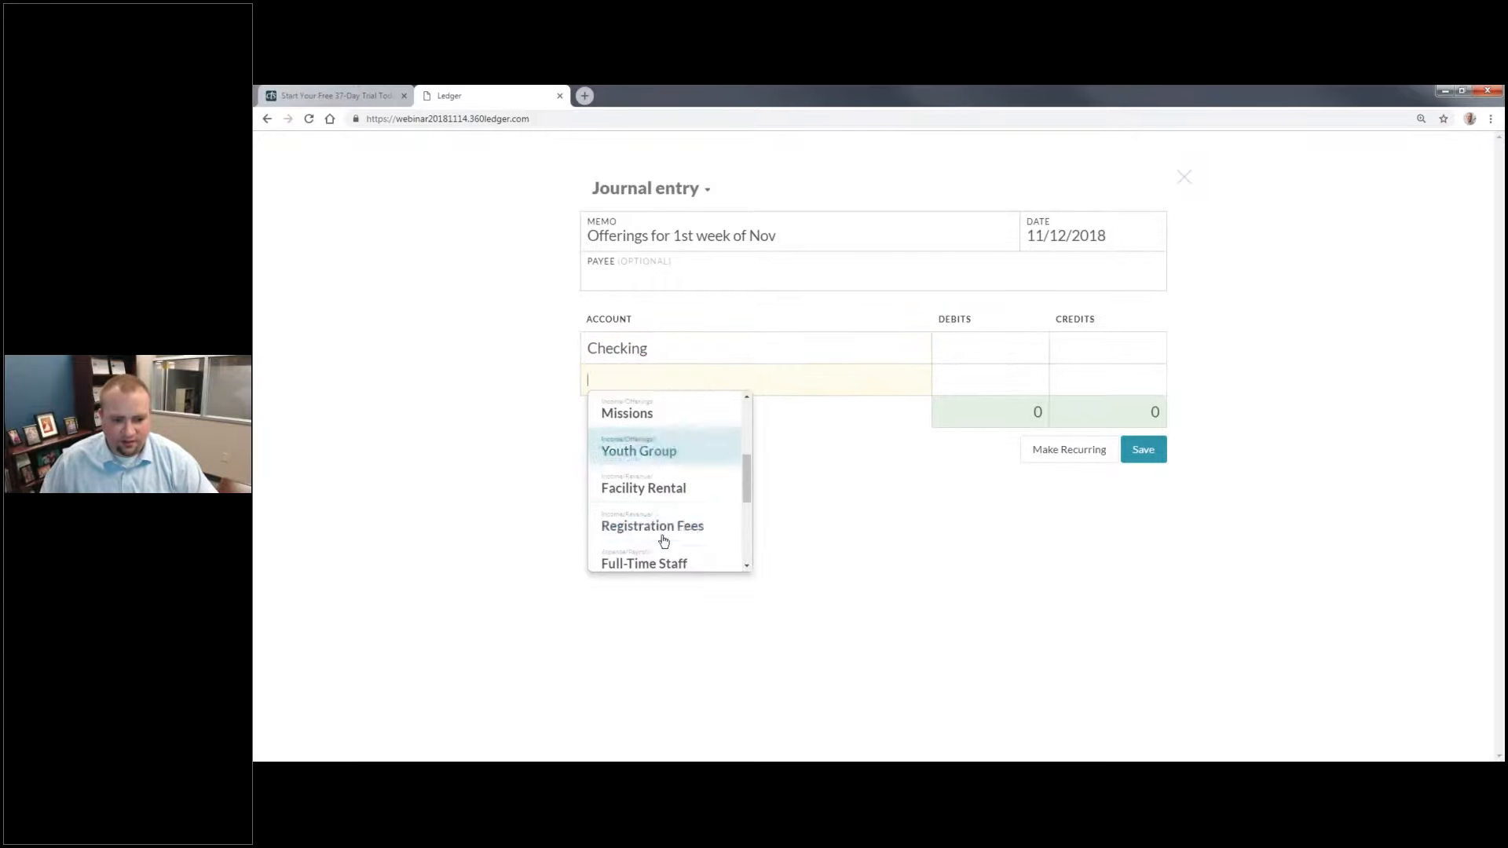
pyautogui.scroll(5, 683, 525)
pyautogui.click(659, 562)
pyautogui.press('Tab')
# Step: Debit Checking 1000, credit General Fund 1000, and save the journal entry
pyautogui.click(969, 355)
pyautogui.write('100')
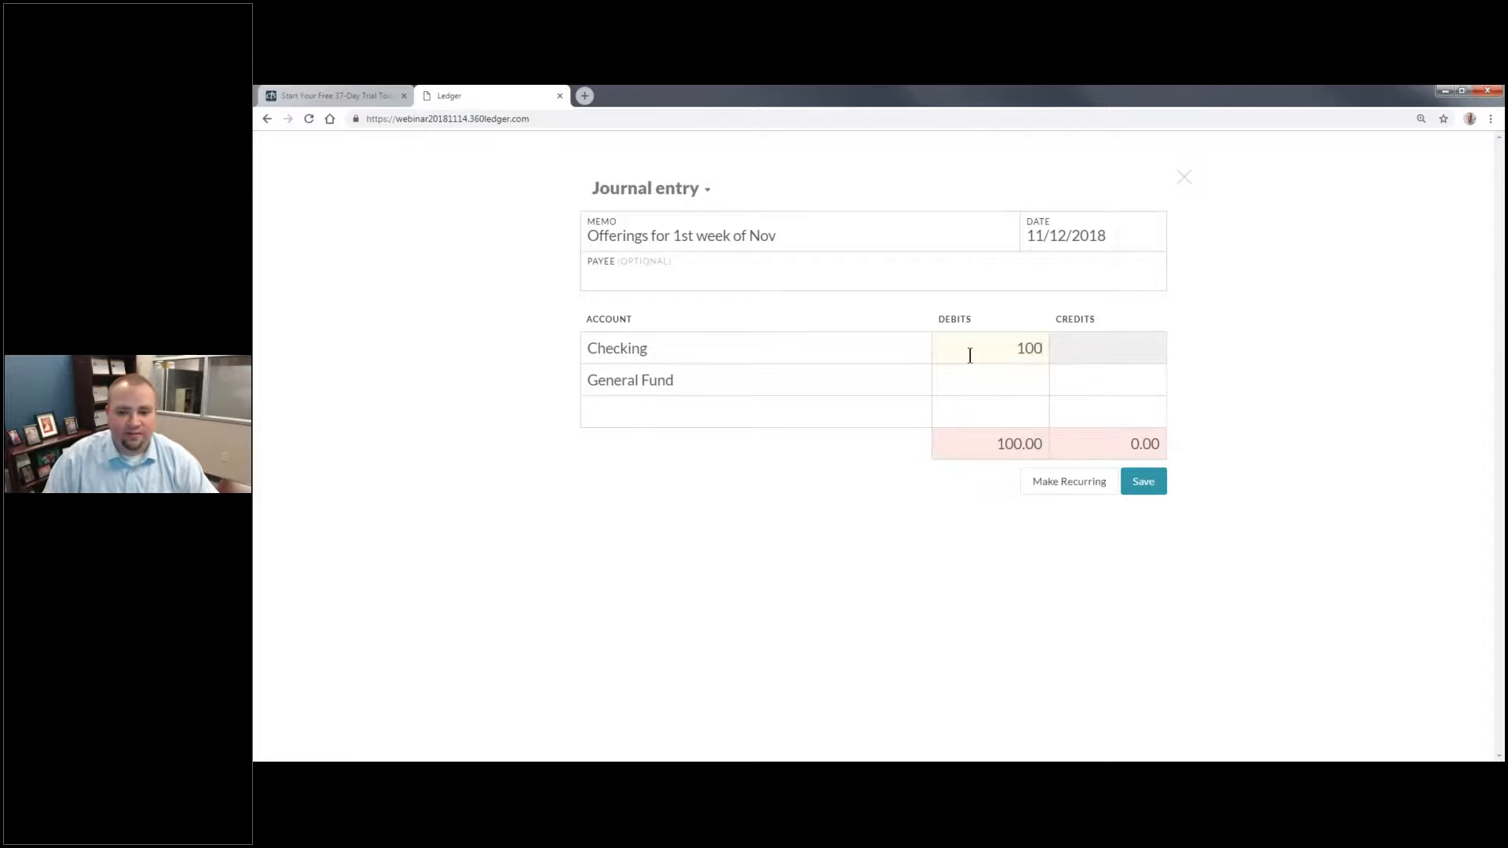
pyautogui.write('0')
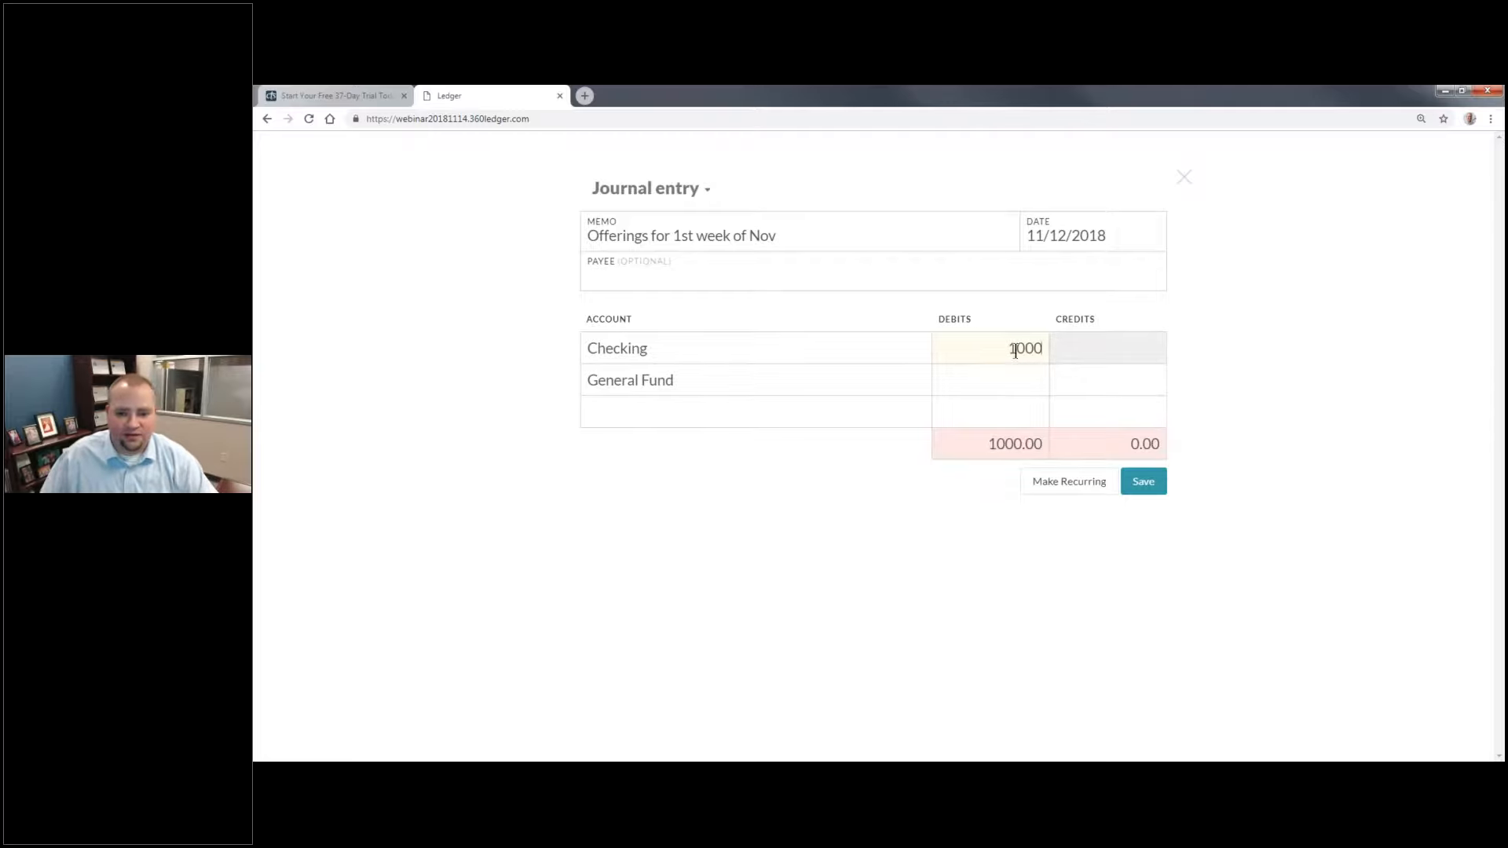
pyautogui.click(1130, 392)
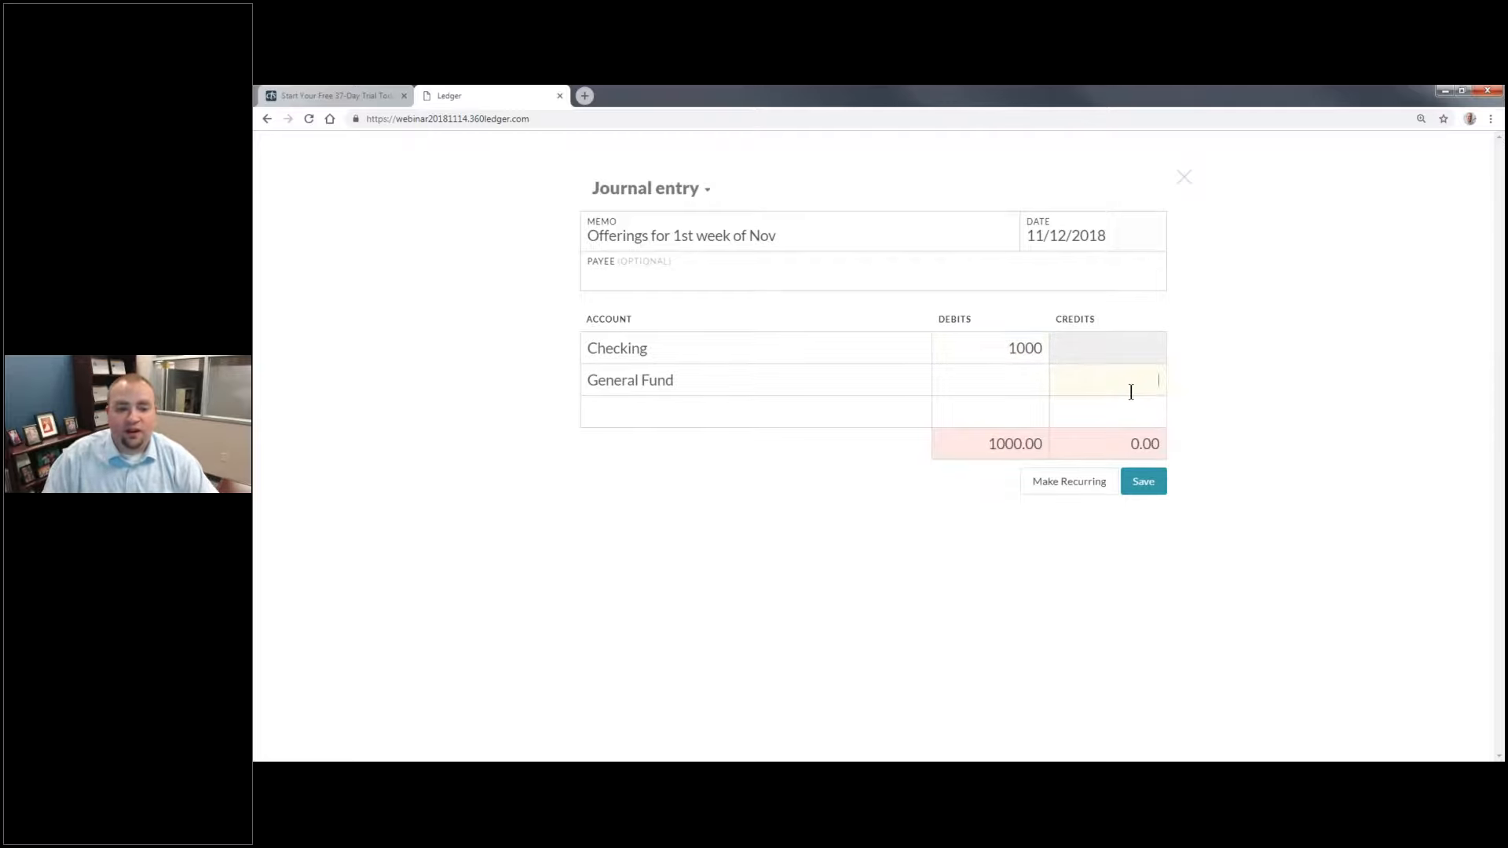
pyautogui.write('1000')
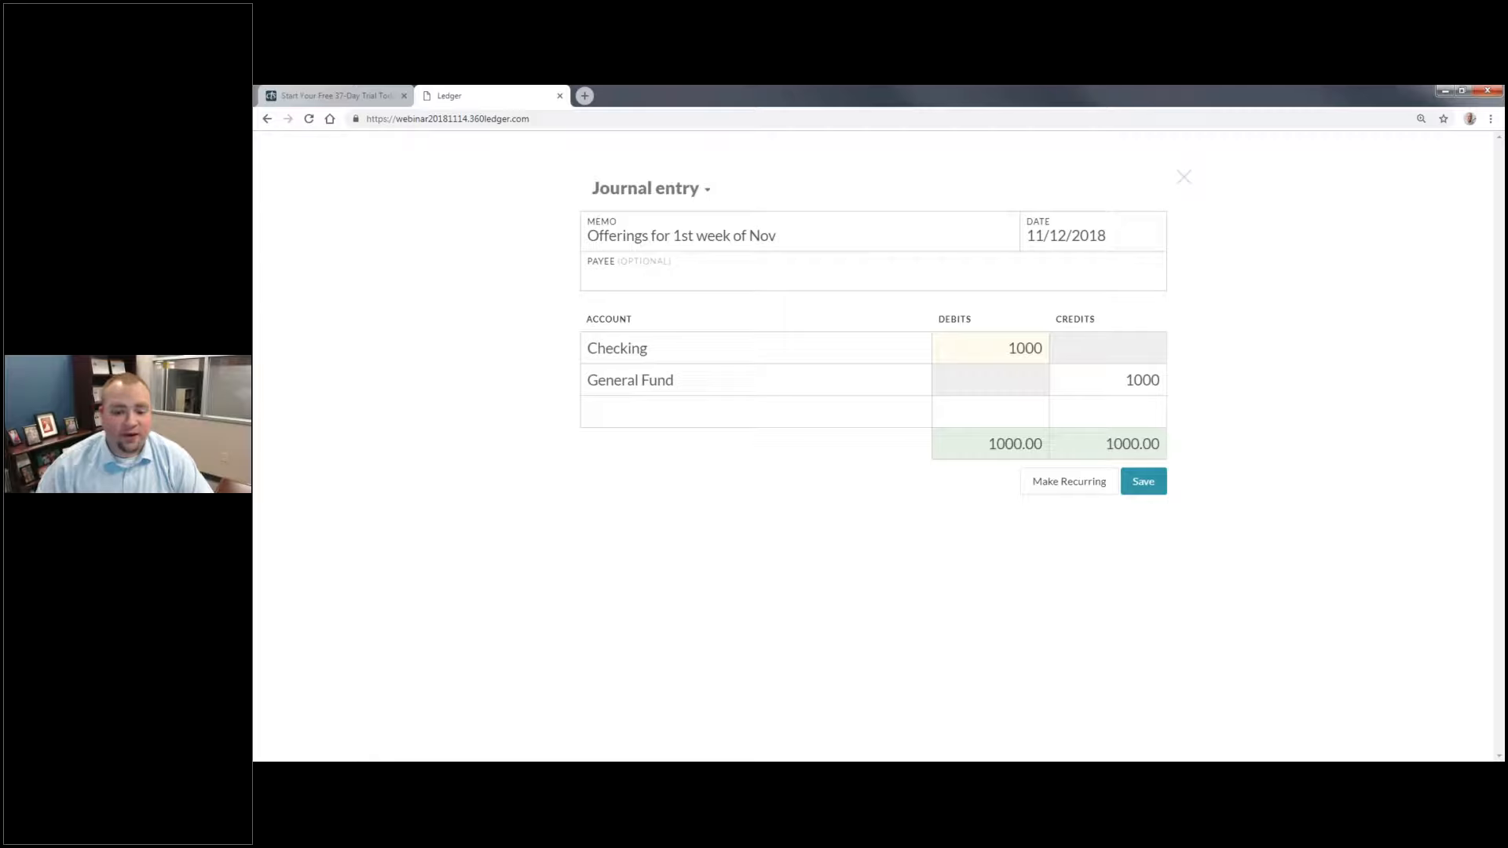
pyautogui.click(1144, 481)
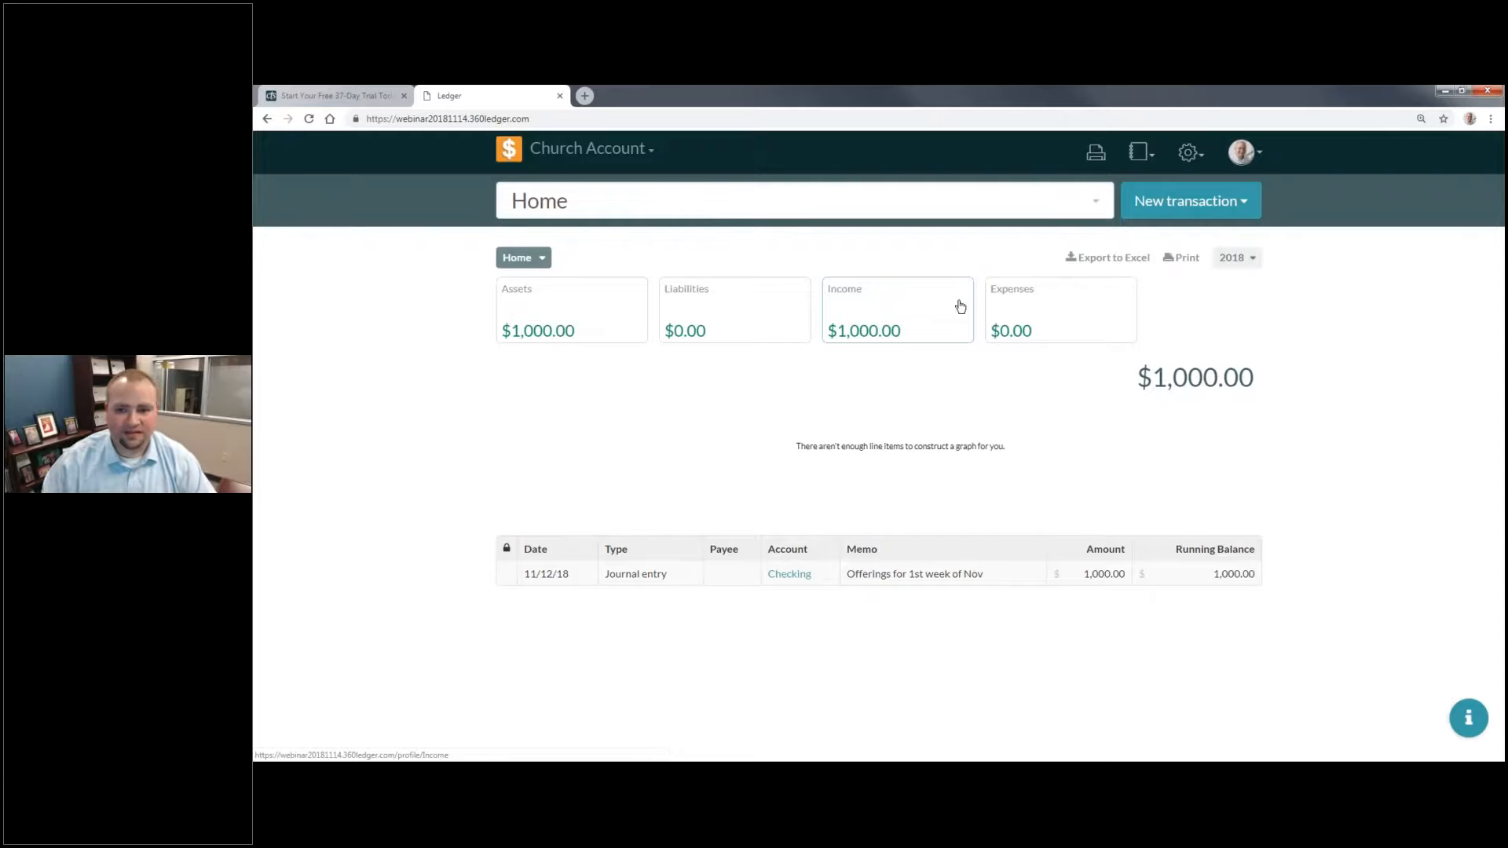
# Step: Start a new deposit with the memo "Offerings for last week of Oct"
pyautogui.click(1182, 203)
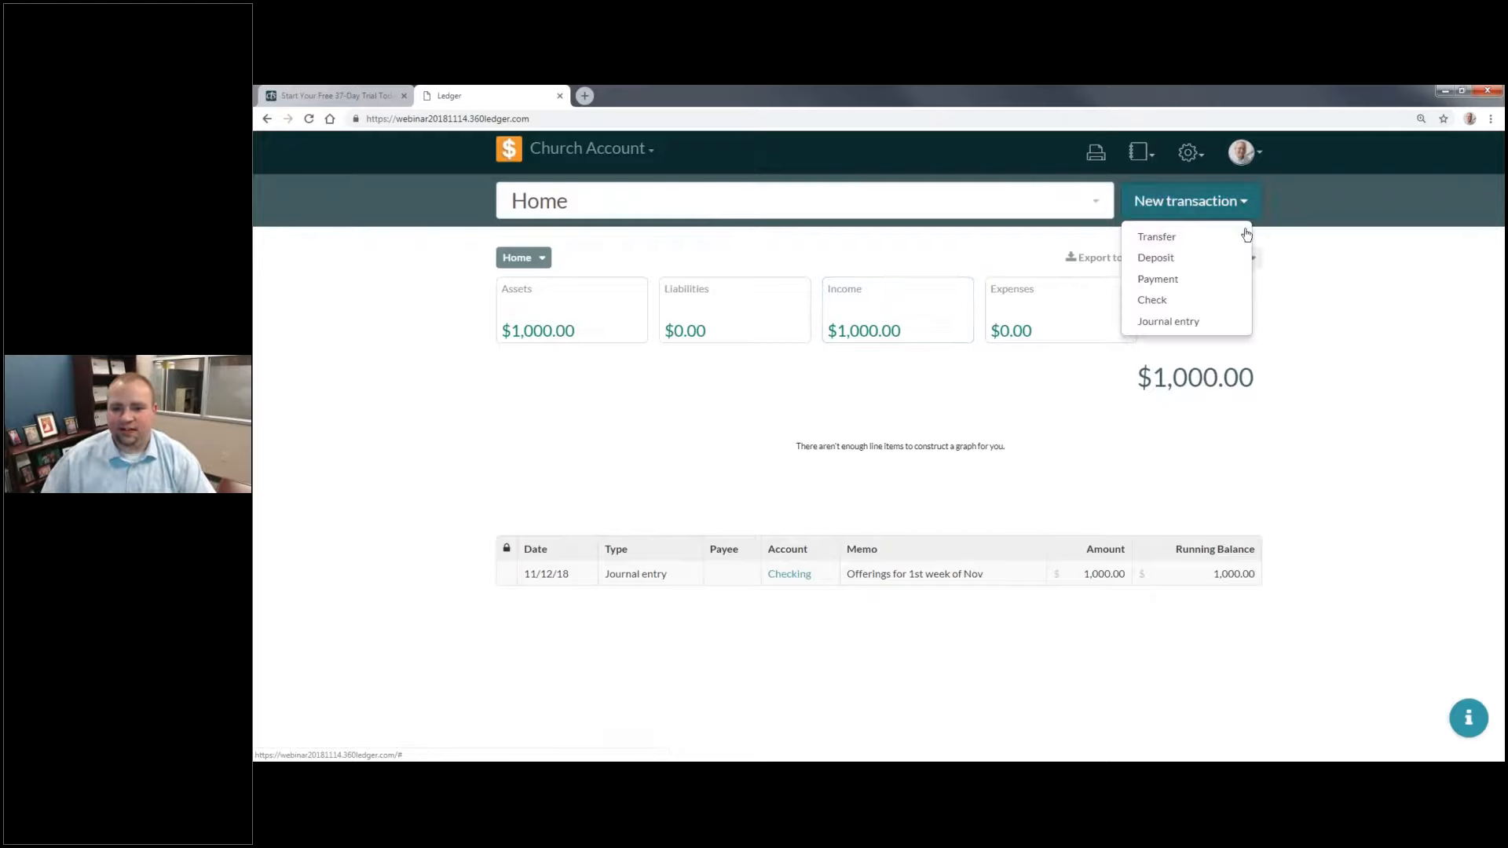
pyautogui.click(1217, 261)
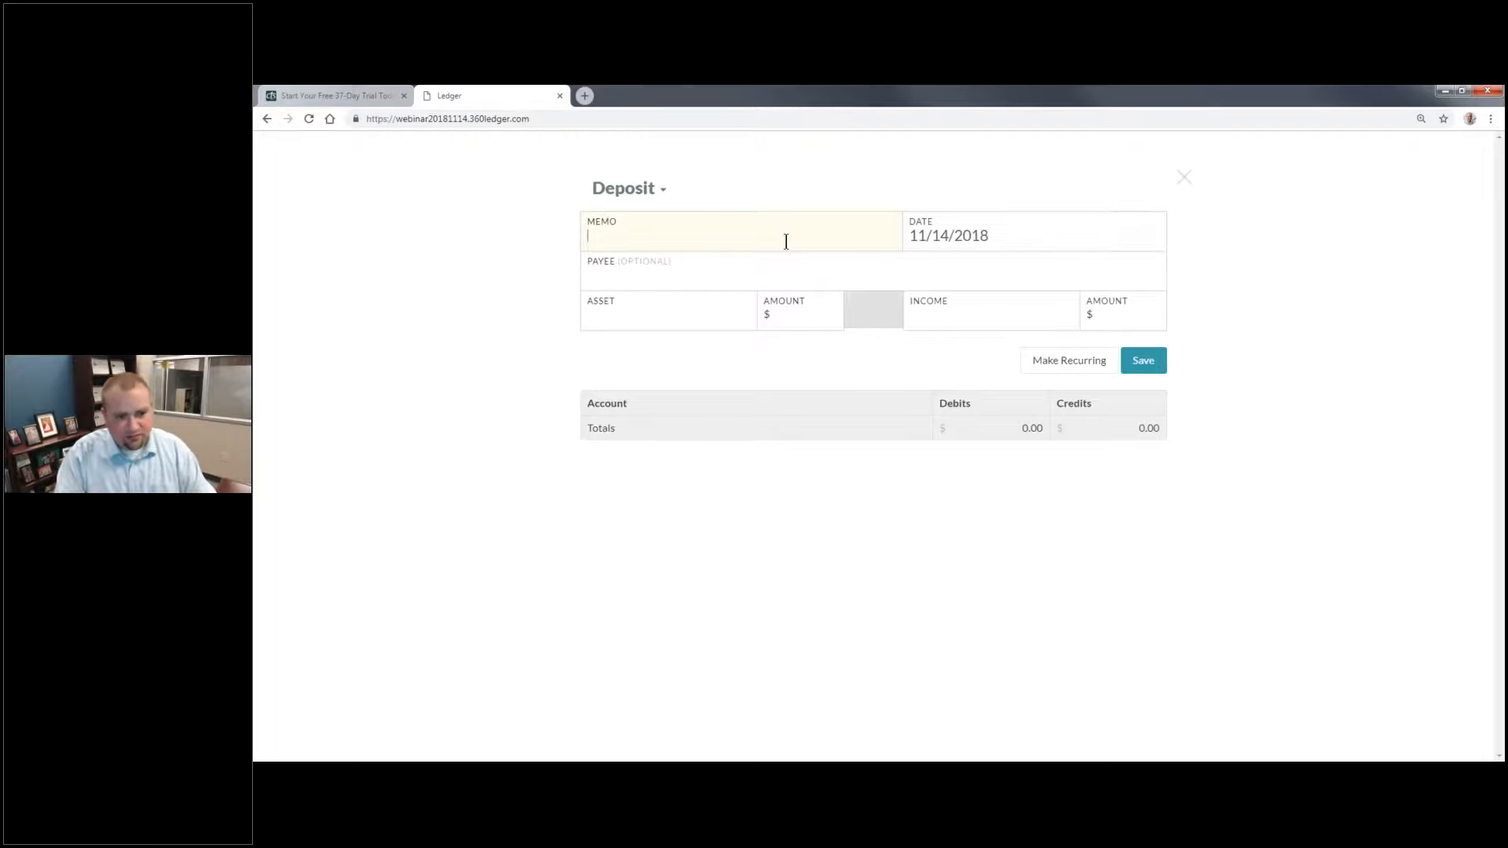
pyautogui.write('Offerings for last week of Oct')
# Step: Set the deposit's date to 11/05/2018
pyautogui.click(1034, 253)
pyautogui.click(1052, 235)
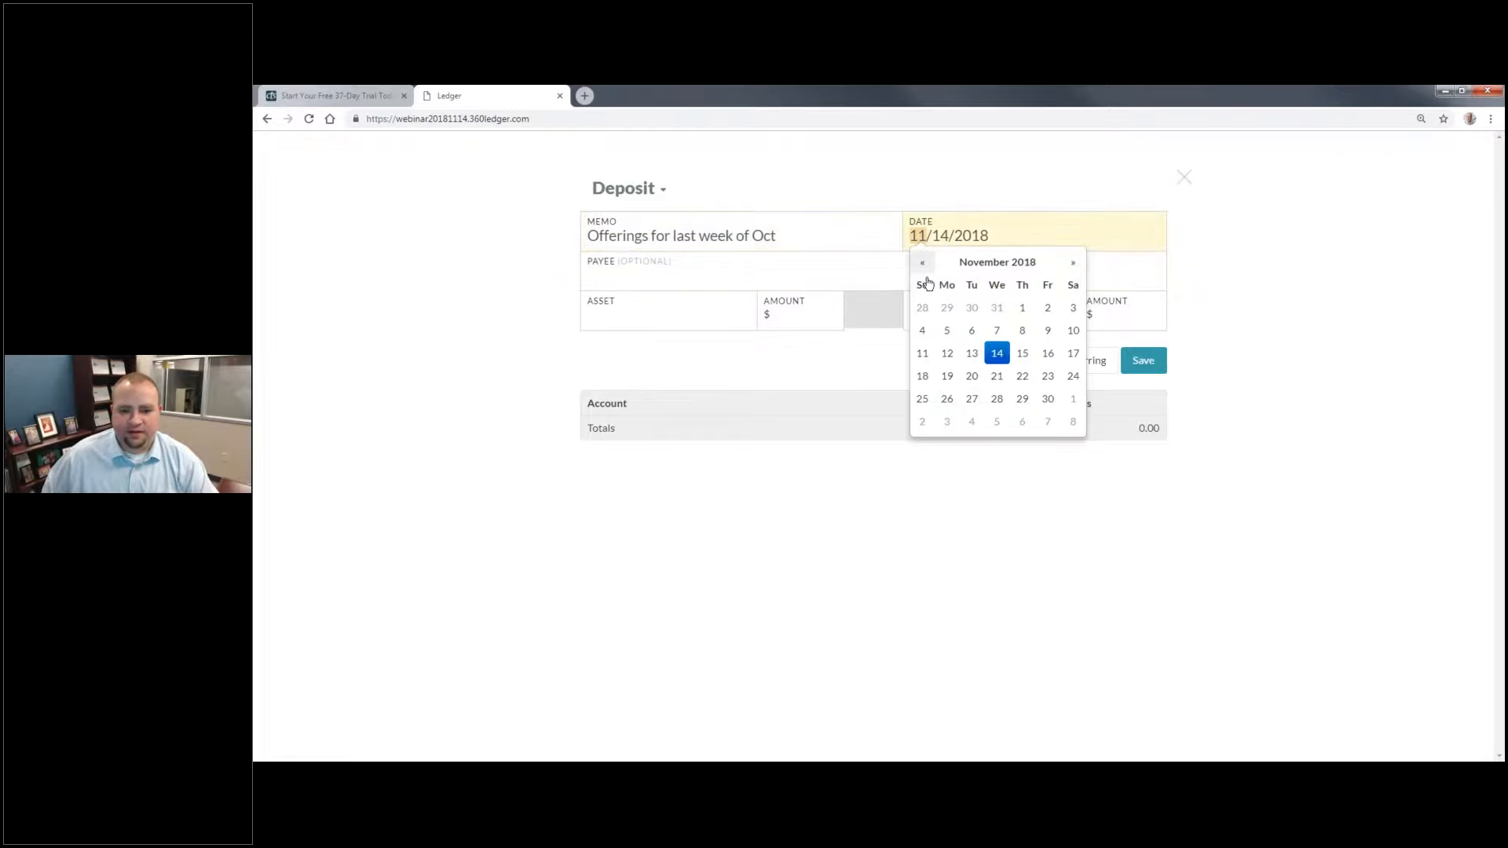
pyautogui.click(947, 330)
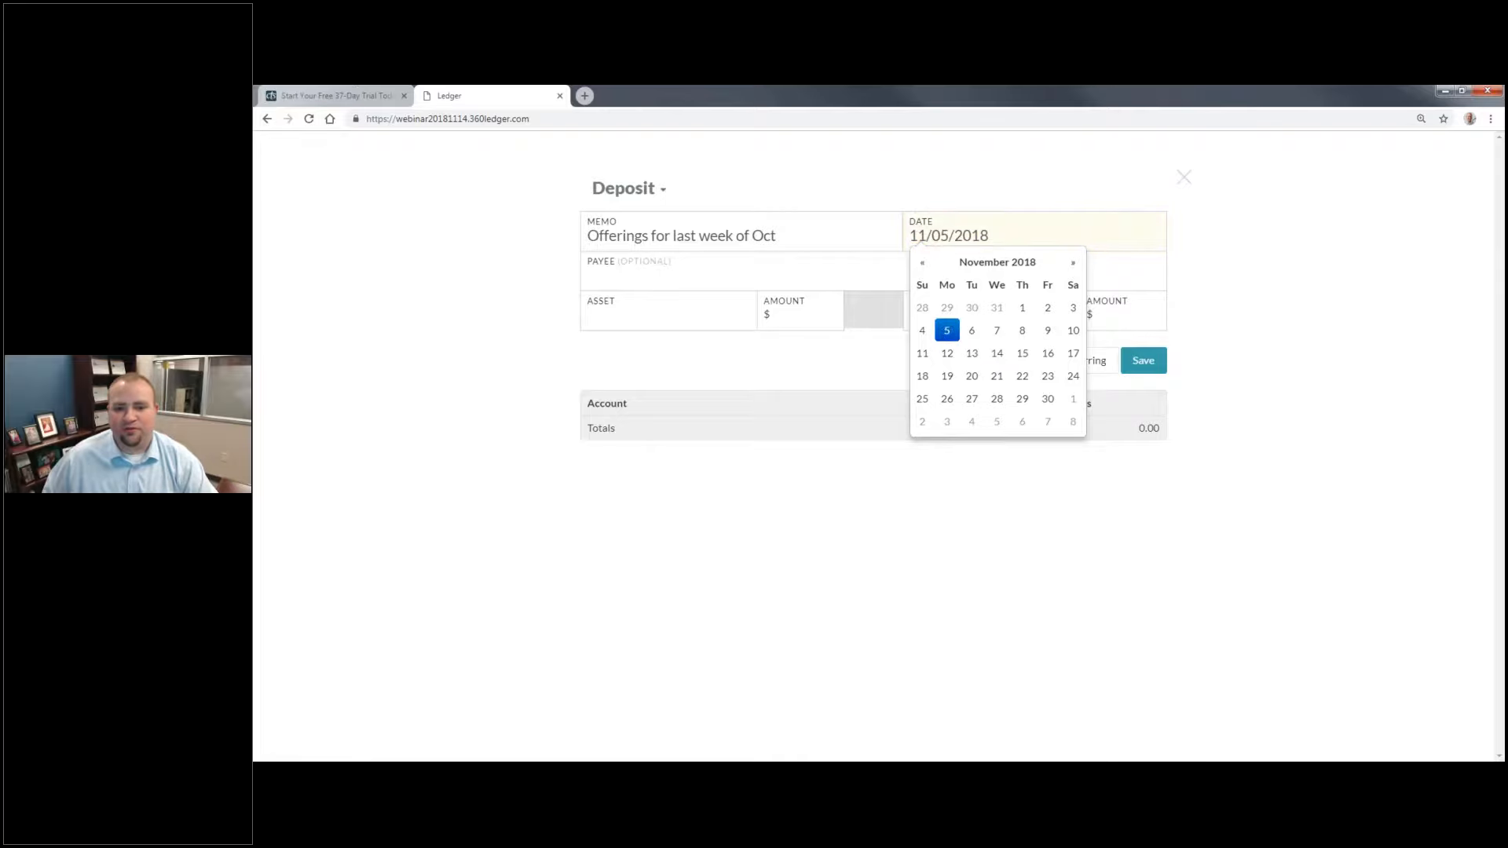
# Step: Choose Savings as the deposit's asset account with an amount of 2000
pyautogui.click(711, 308)
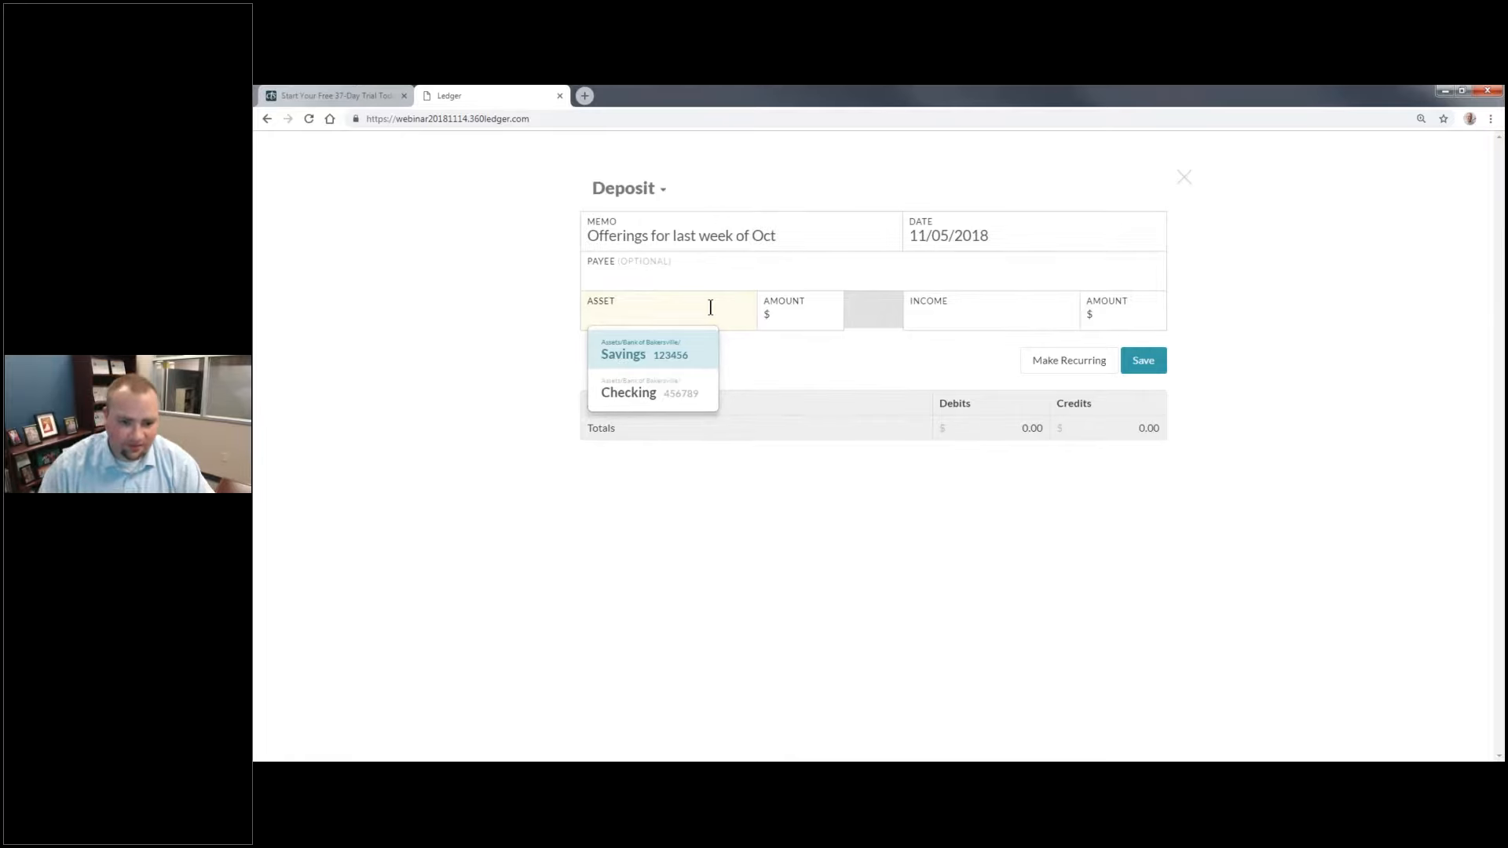
pyautogui.click(668, 357)
pyautogui.click(821, 325)
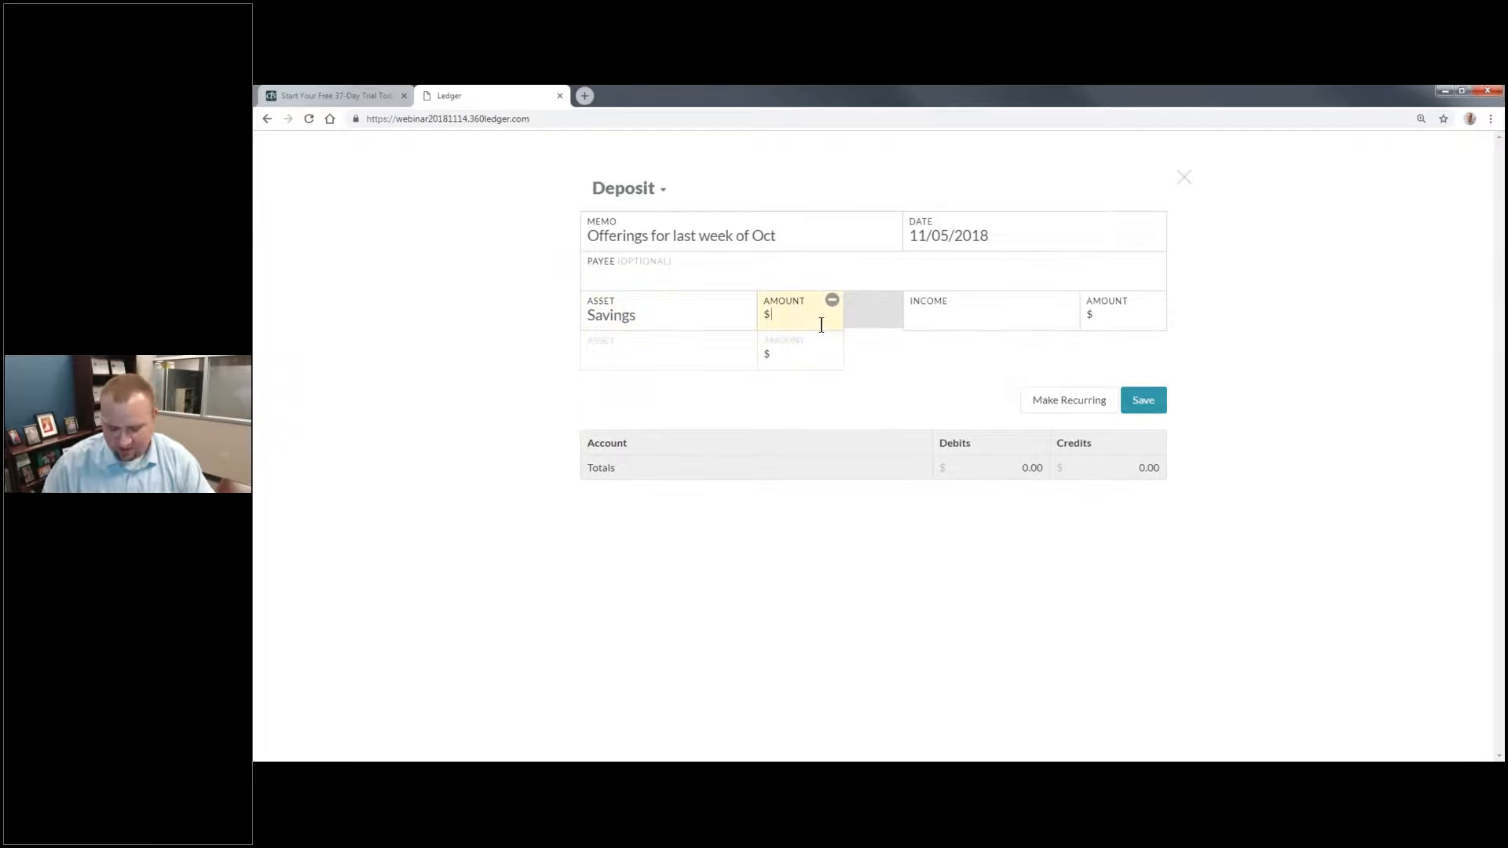
pyautogui.write('2000')
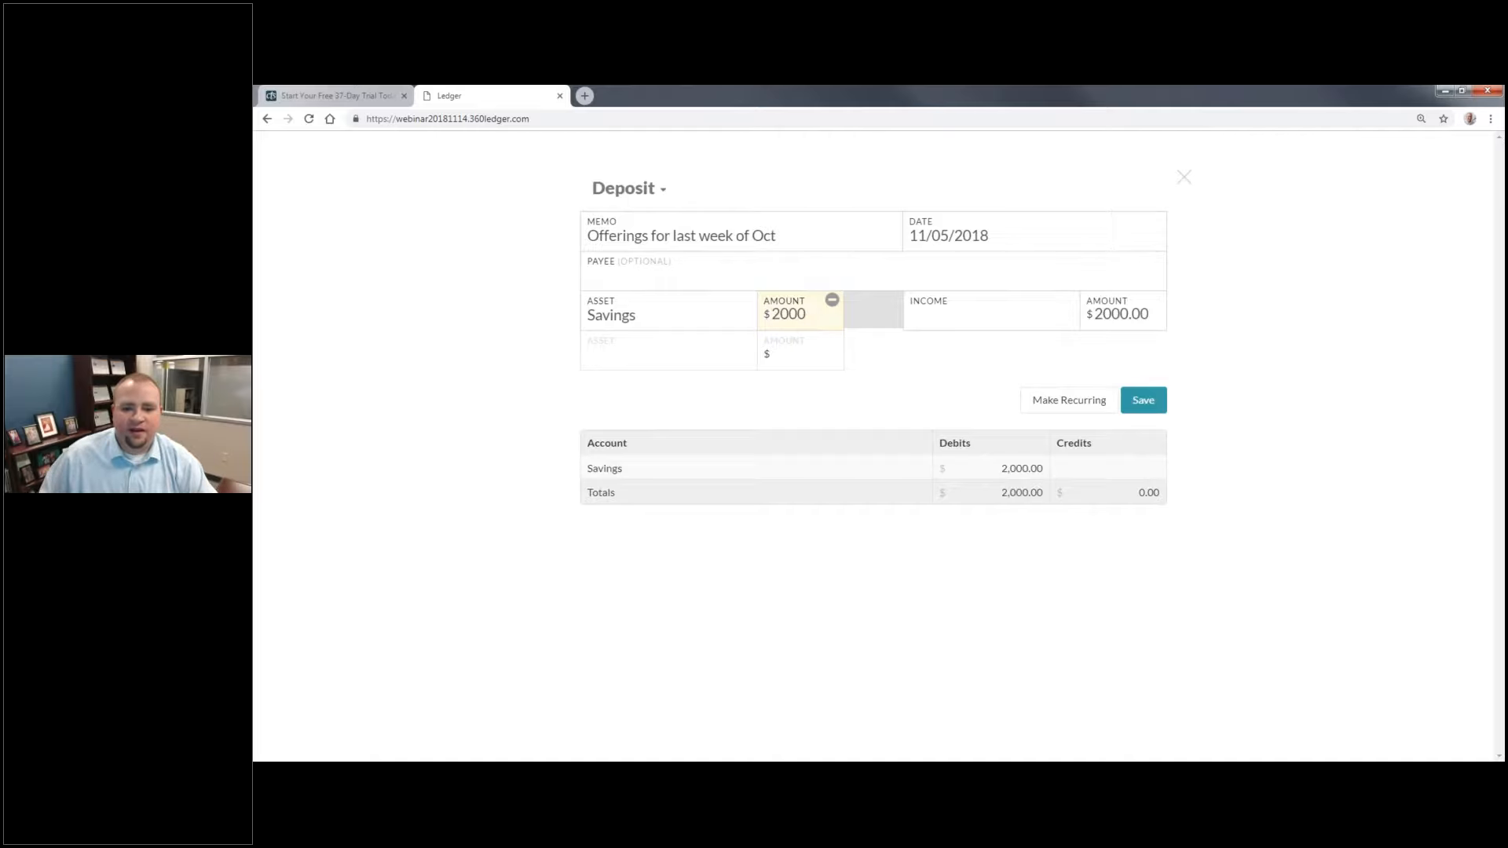
# Step: Assign the deposit's first income line to General Fund with an amount of 1500
pyautogui.click(1021, 312)
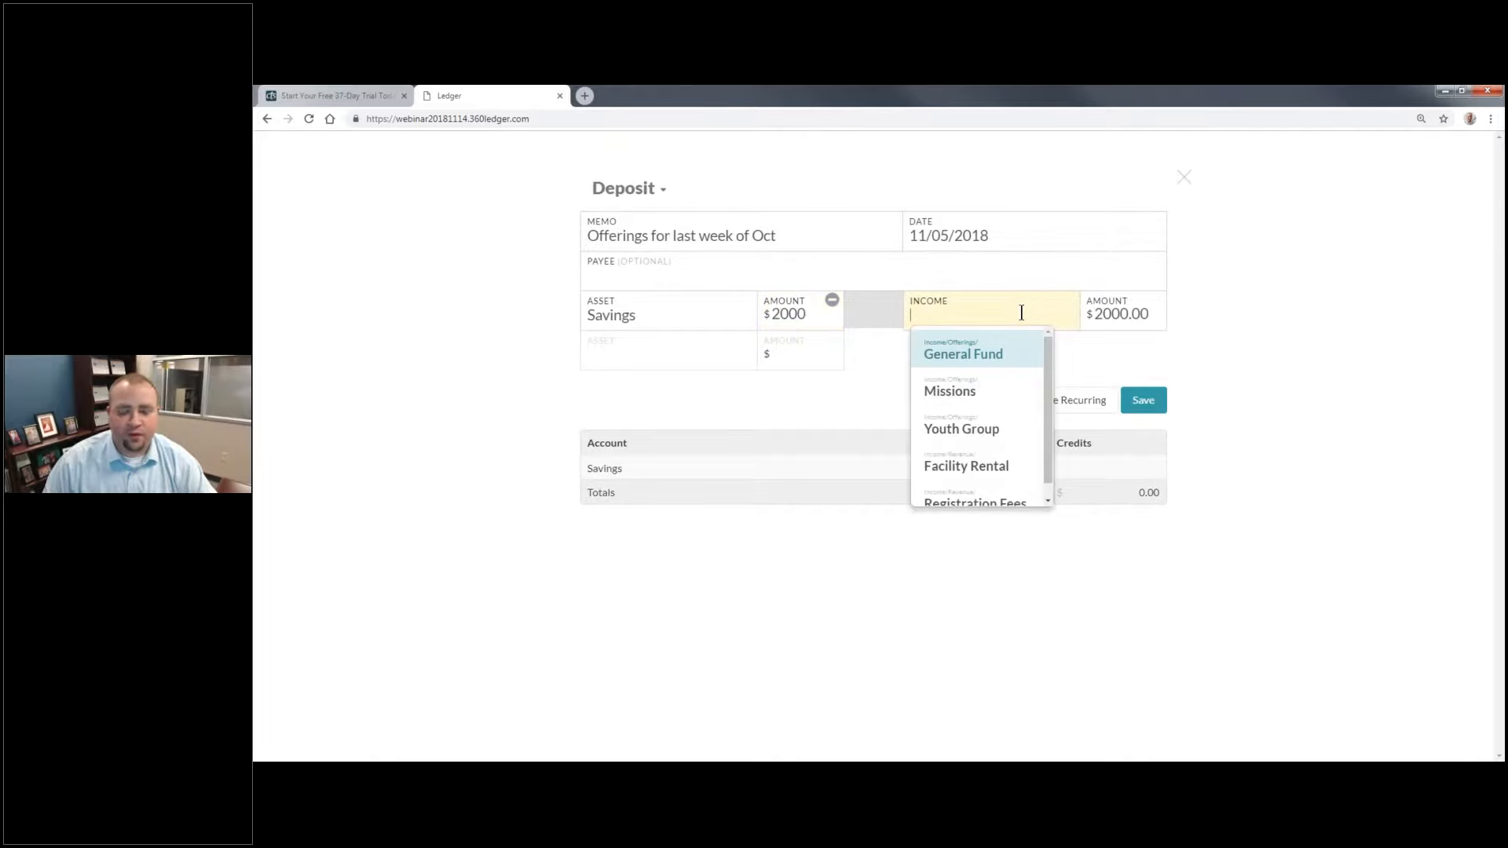
pyautogui.click(1000, 351)
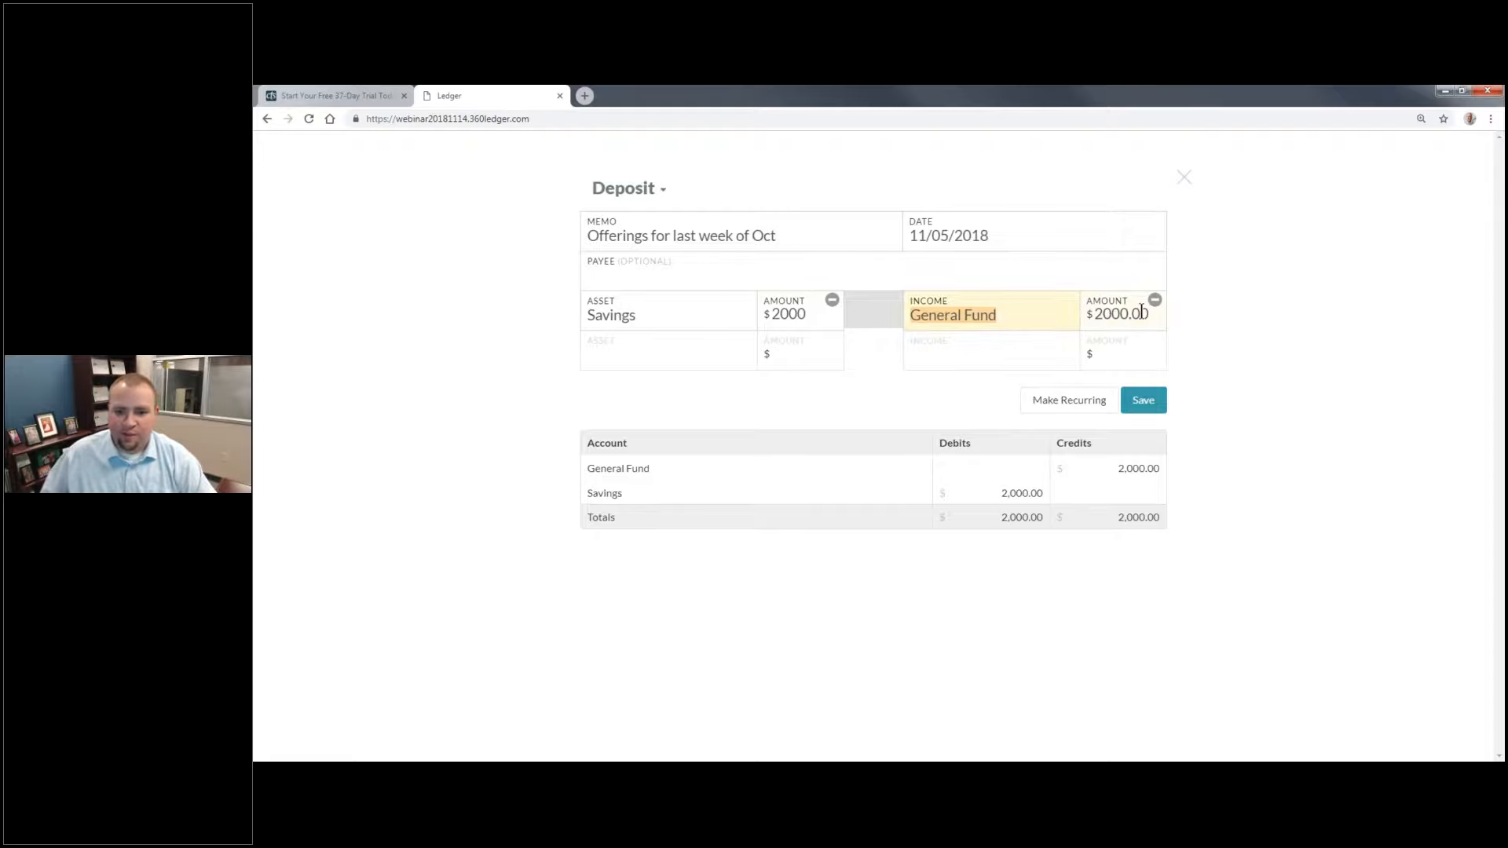
pyautogui.moveTo(1148, 314); pyautogui.dragTo(1093, 313)
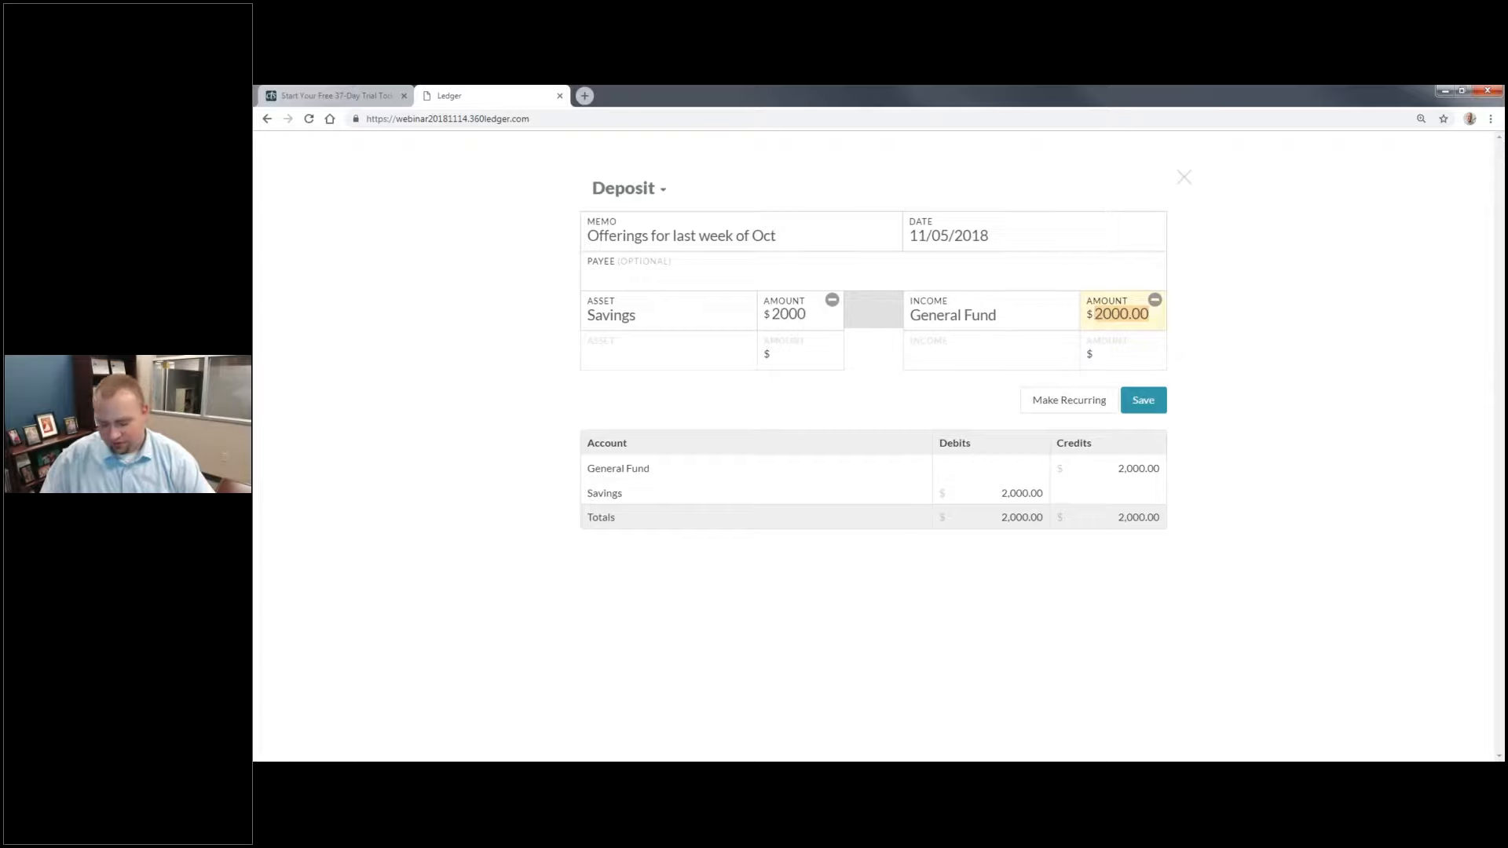
pyautogui.write('1500')
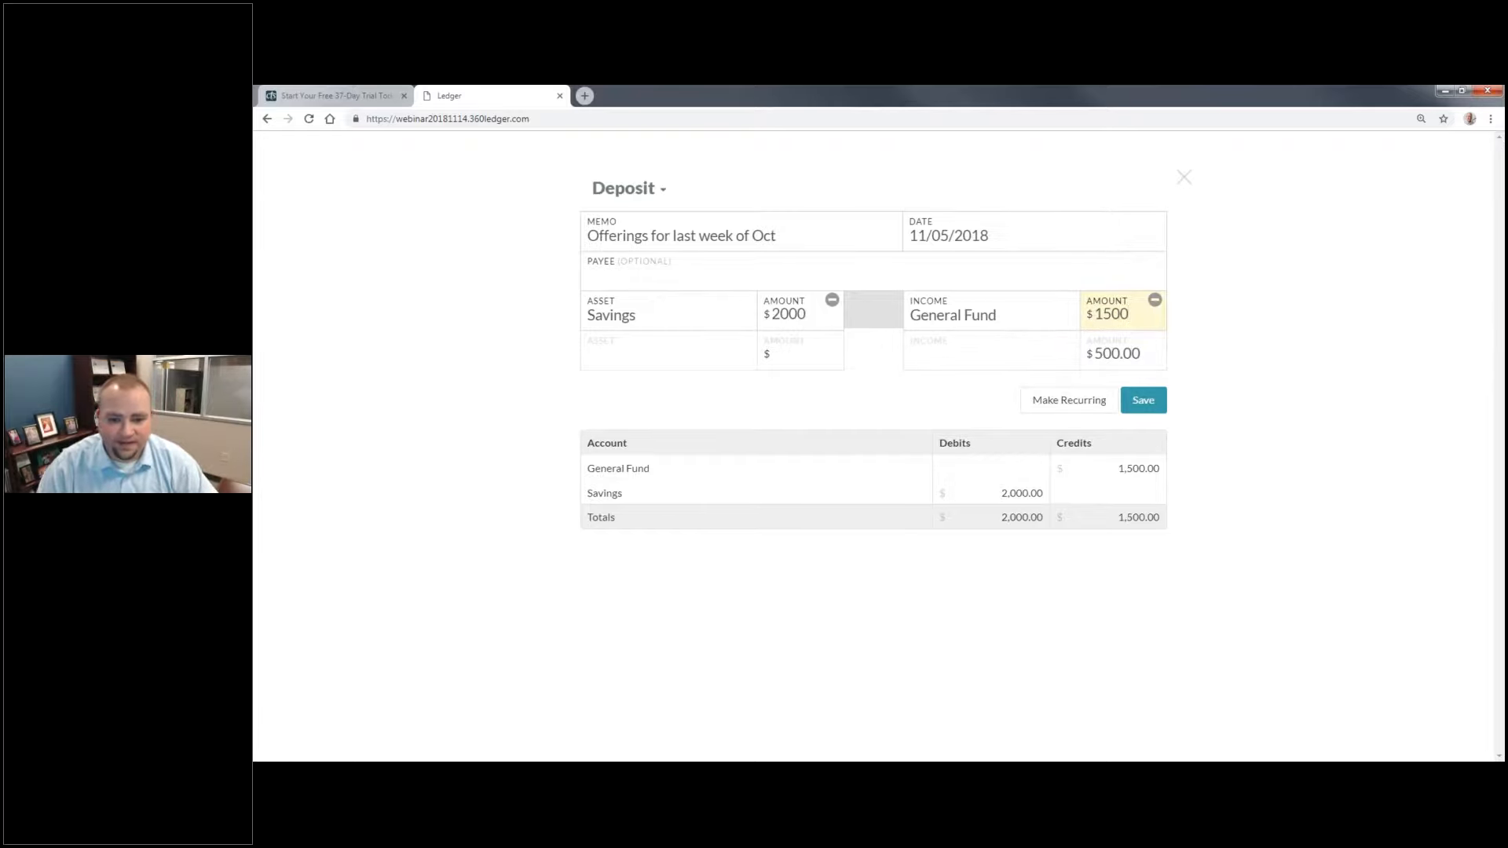
# Step: Add a second income line for Missions and set its amount to 200
pyautogui.click(1072, 345)
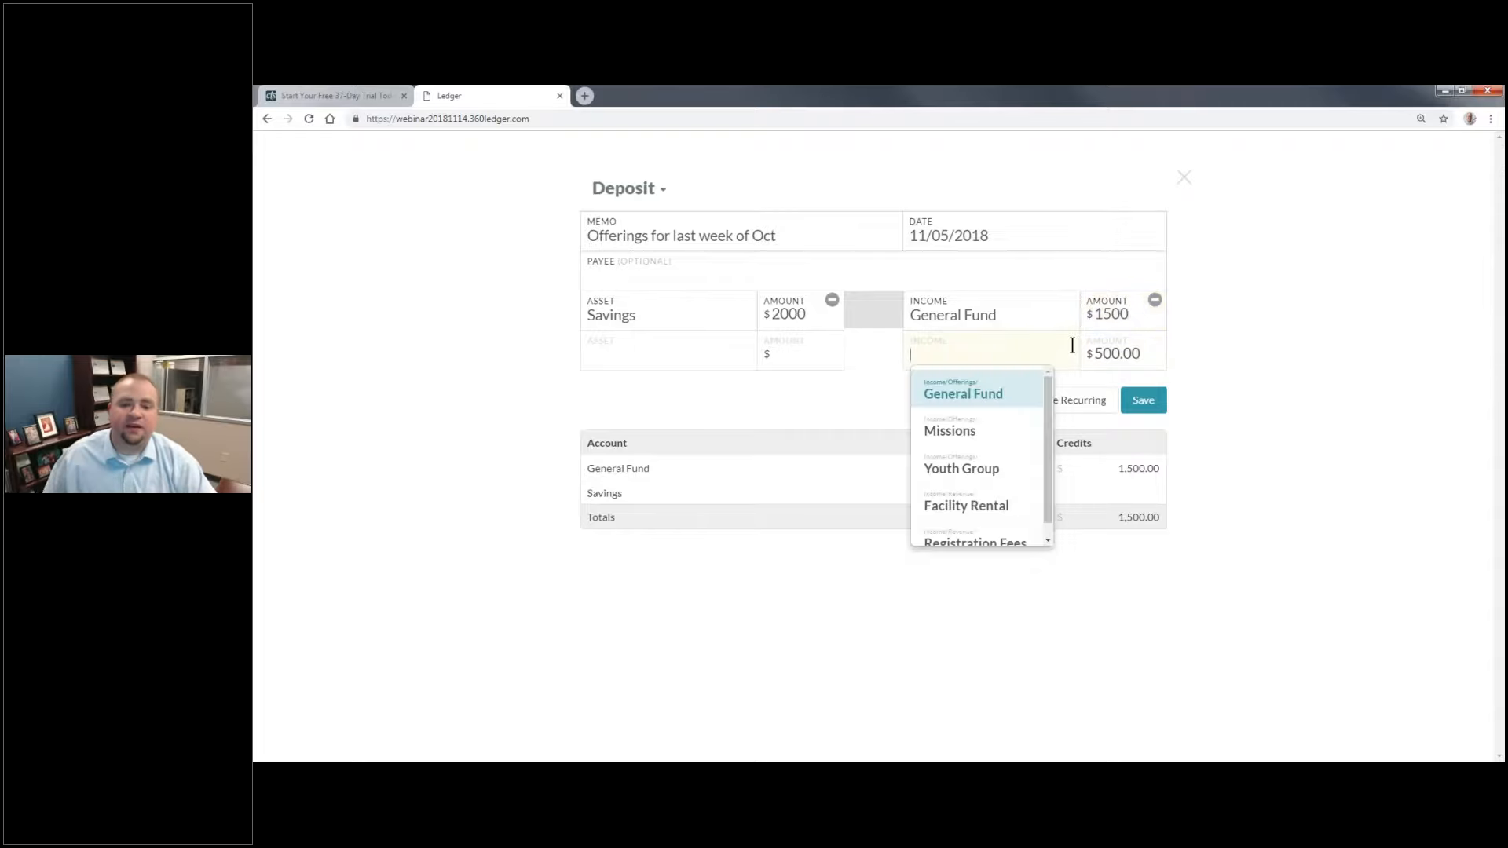
pyautogui.click(994, 424)
pyautogui.click(1098, 353)
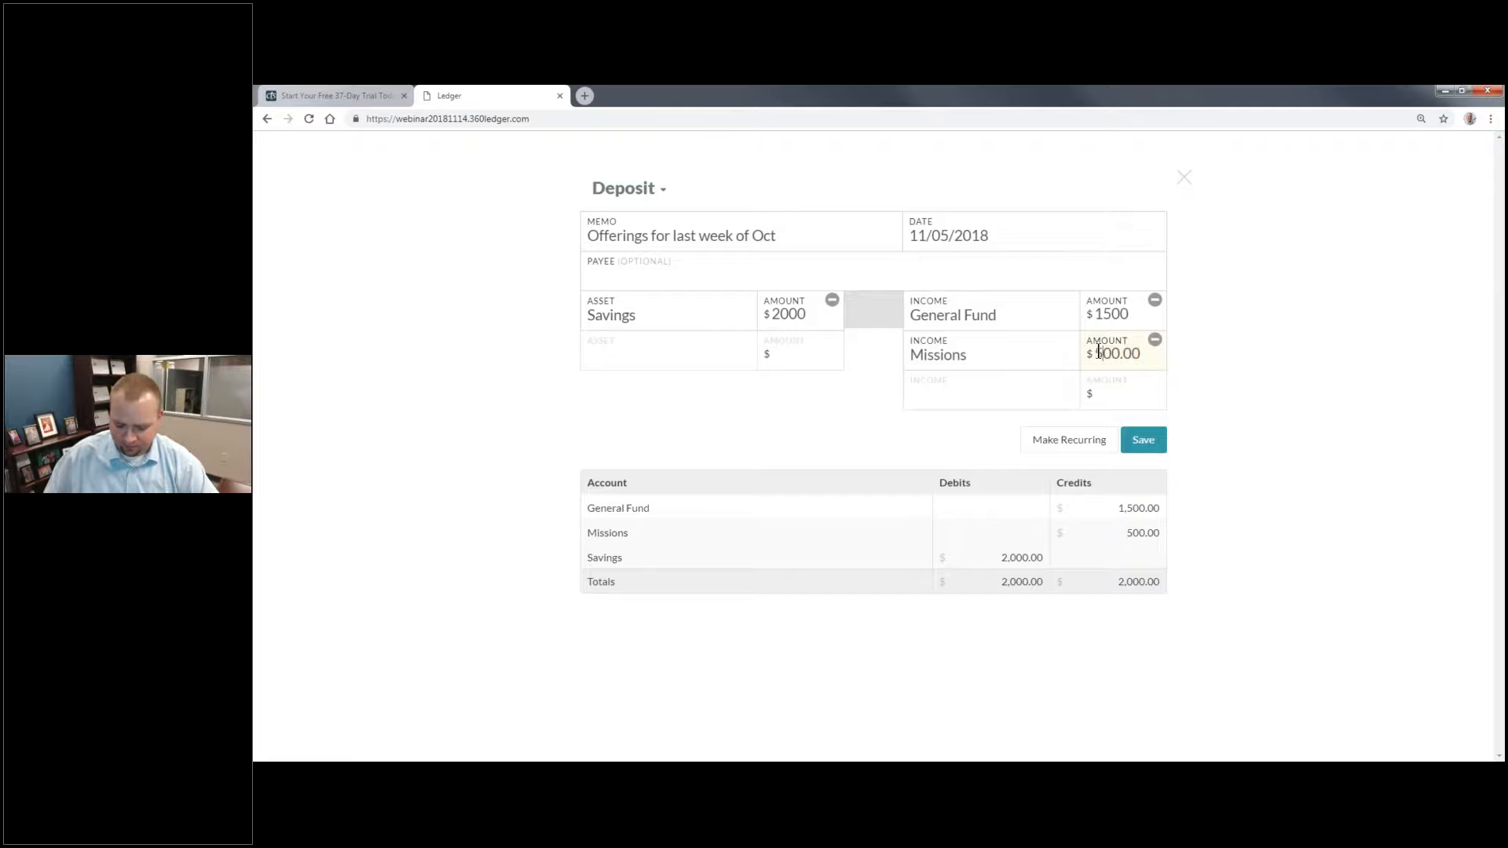
pyautogui.press('BackSpace')
pyautogui.write('20')
pyautogui.press('BackSpace')
pyautogui.click(1149, 383)
pyautogui.click(747, 353)
pyautogui.click(798, 351)
pyautogui.press('BackSpace')
pyautogui.click(1074, 375)
pyautogui.click(1110, 351)
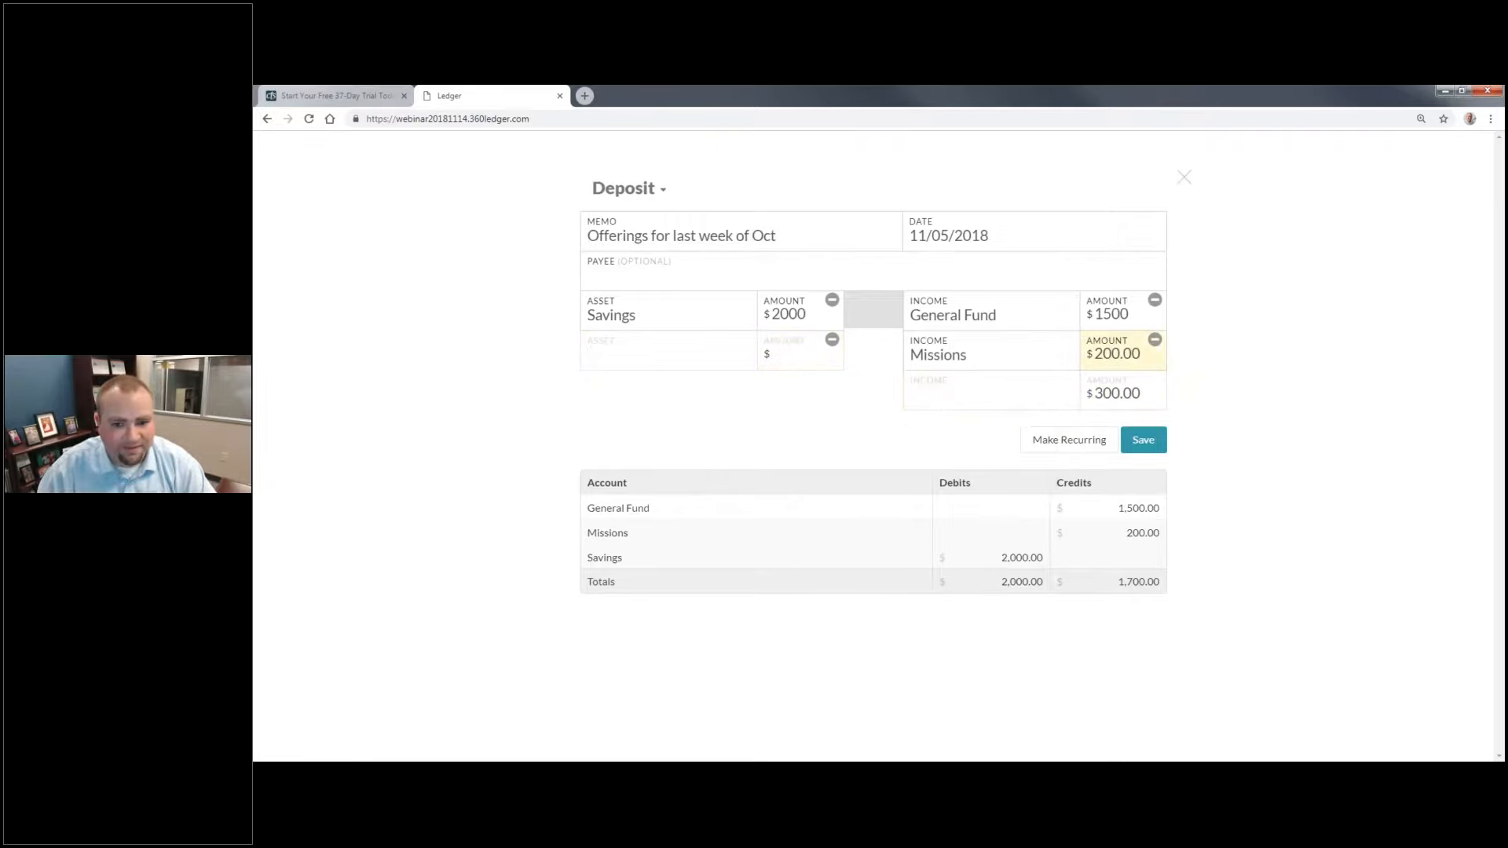
# Step: Assign the remaining 300 of the deposit to the Youth Group income account and save the deposit
pyautogui.click(958, 404)
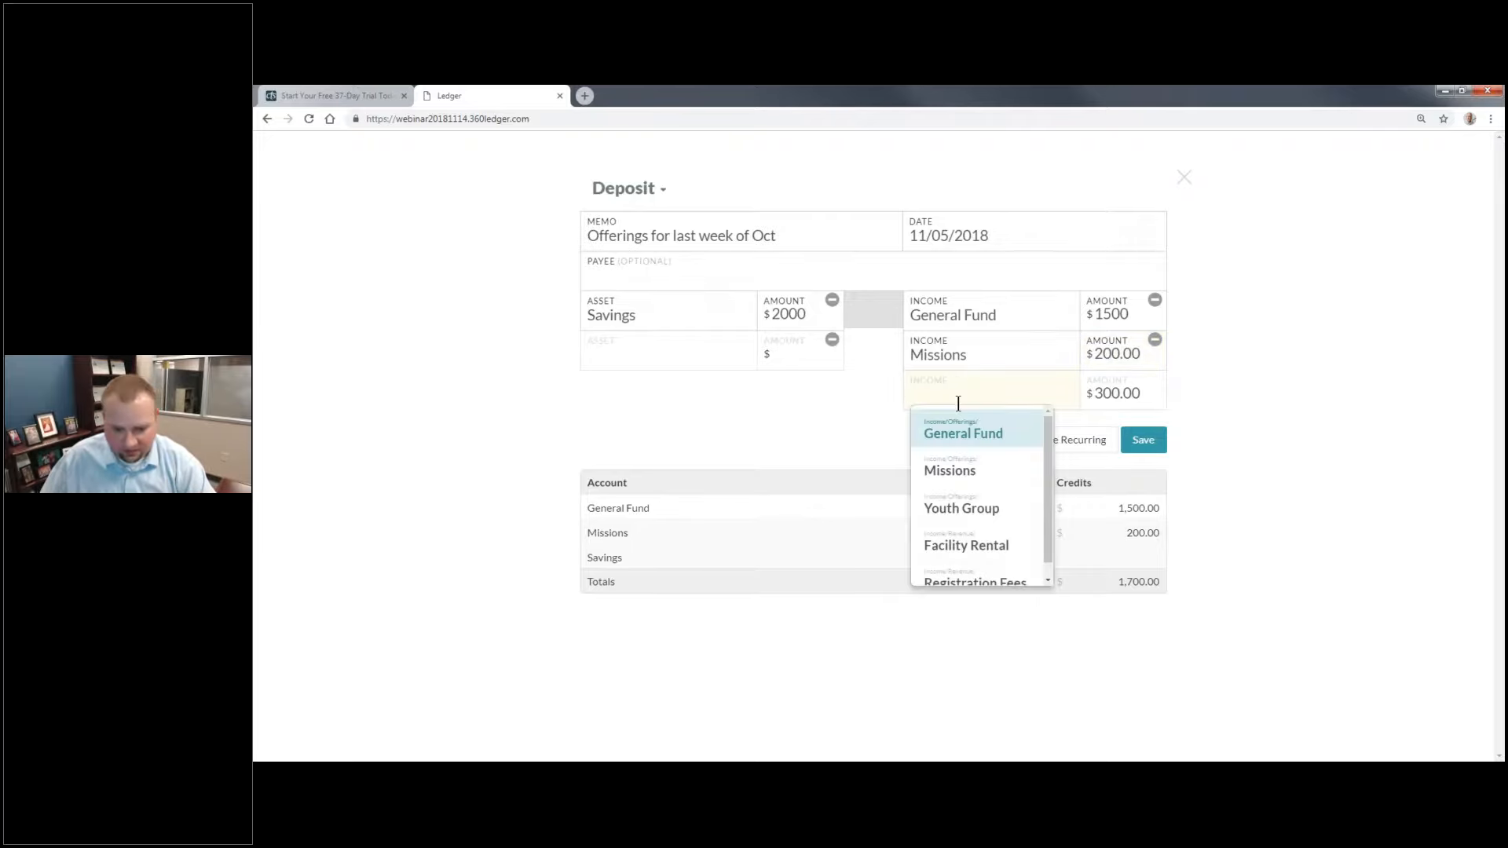
pyautogui.moveTo(1047, 483); pyautogui.dragTo(1046, 514)
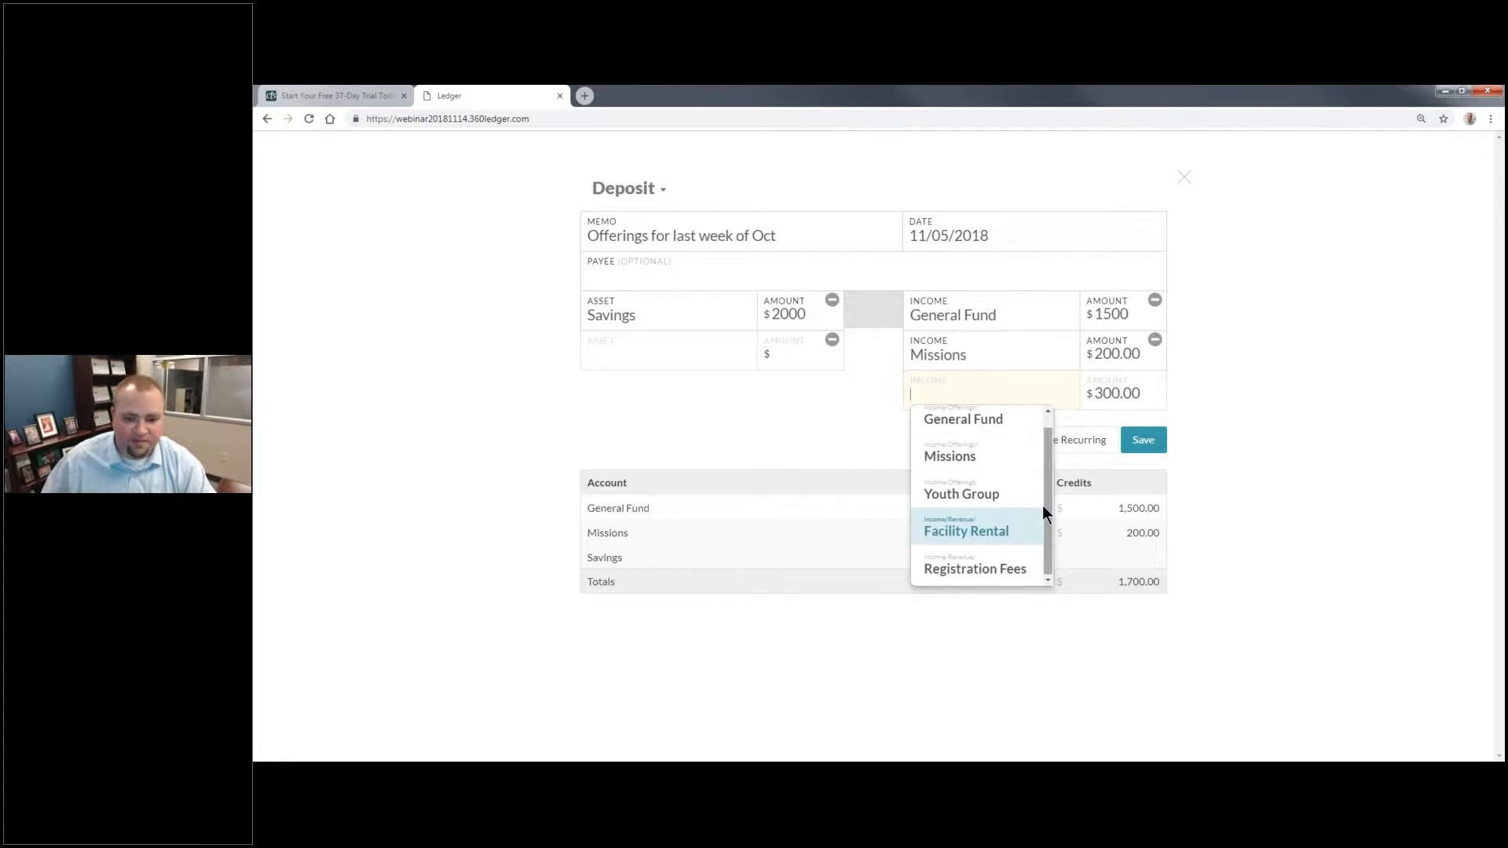
pyautogui.click(985, 493)
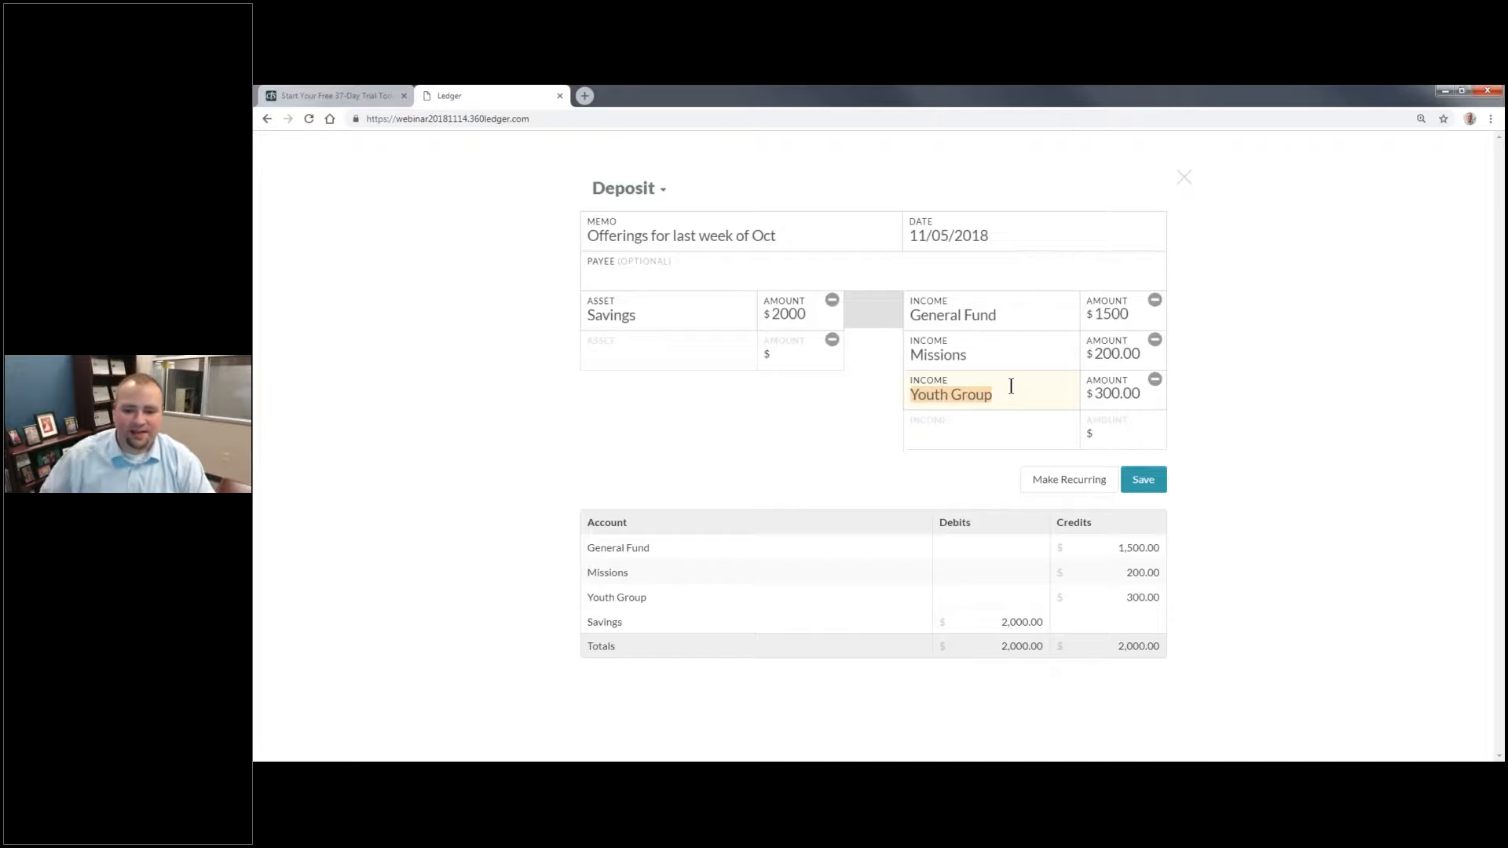
pyautogui.click(1143, 479)
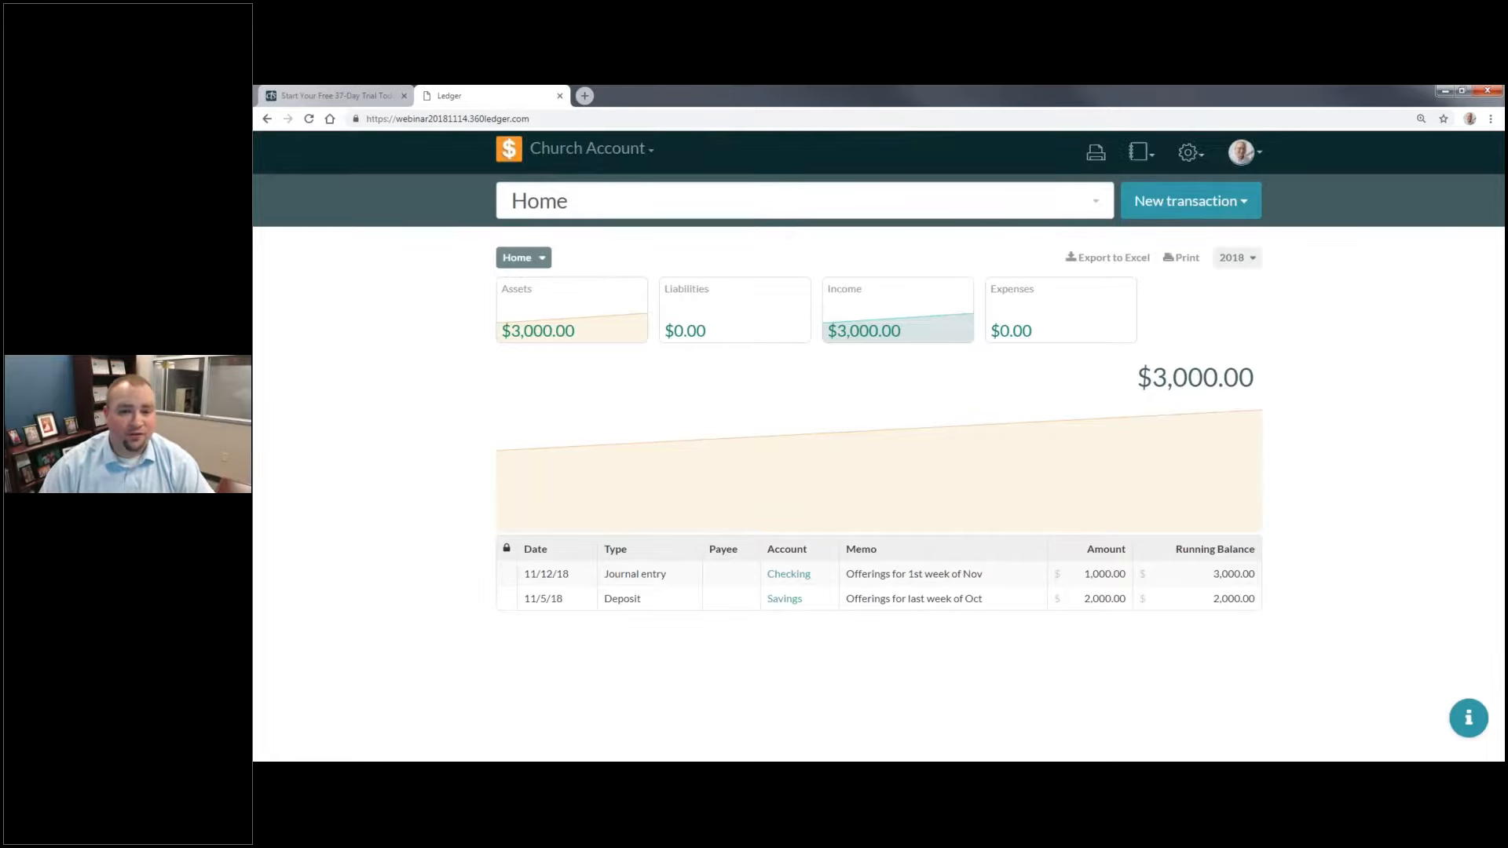
# Step: Start a new payment with the memo "Electric for November"
pyautogui.click(1197, 204)
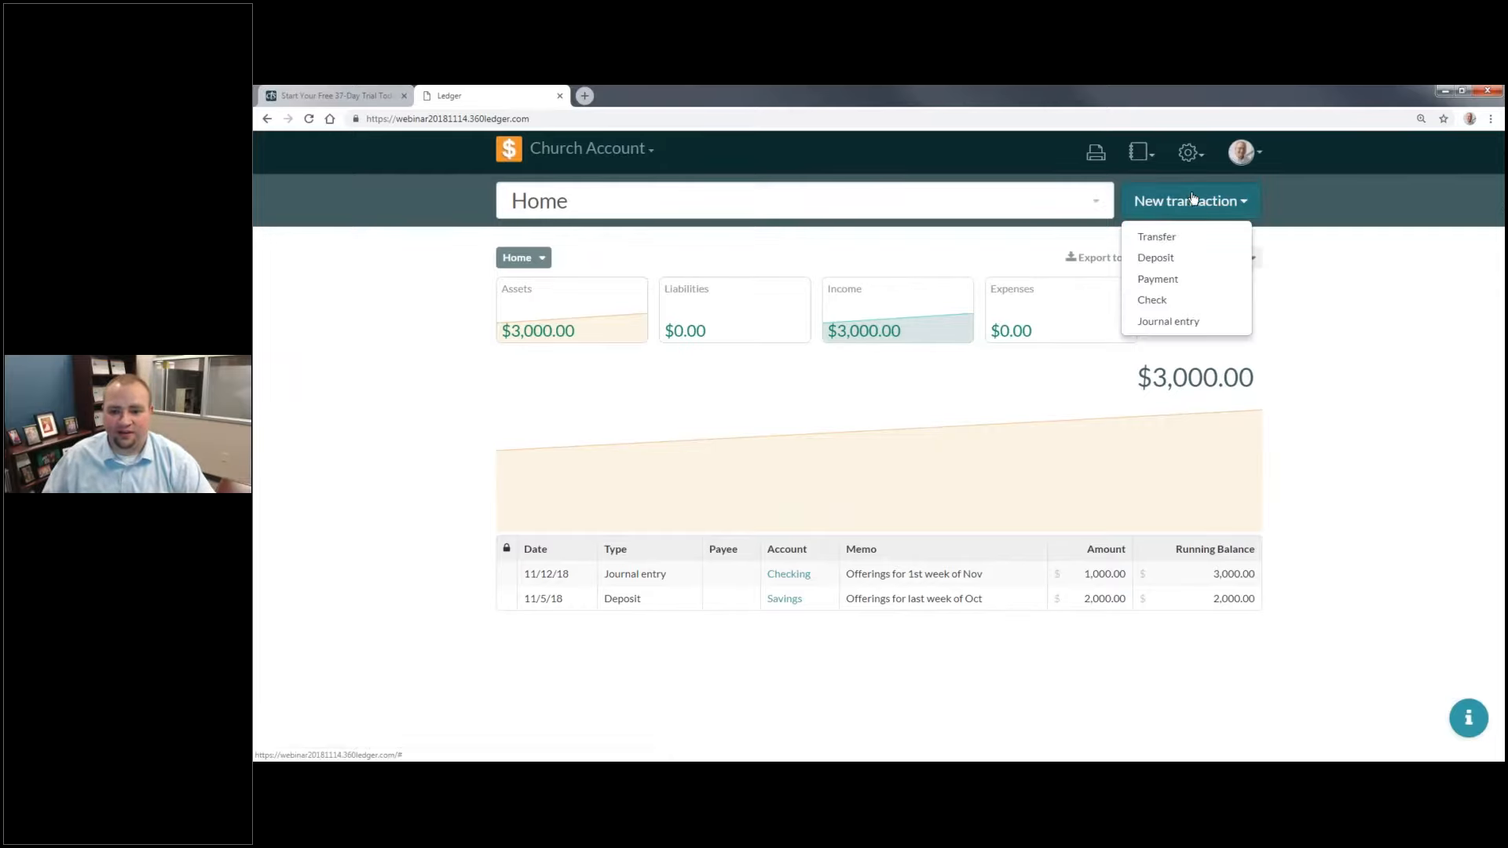
pyautogui.click(1191, 291)
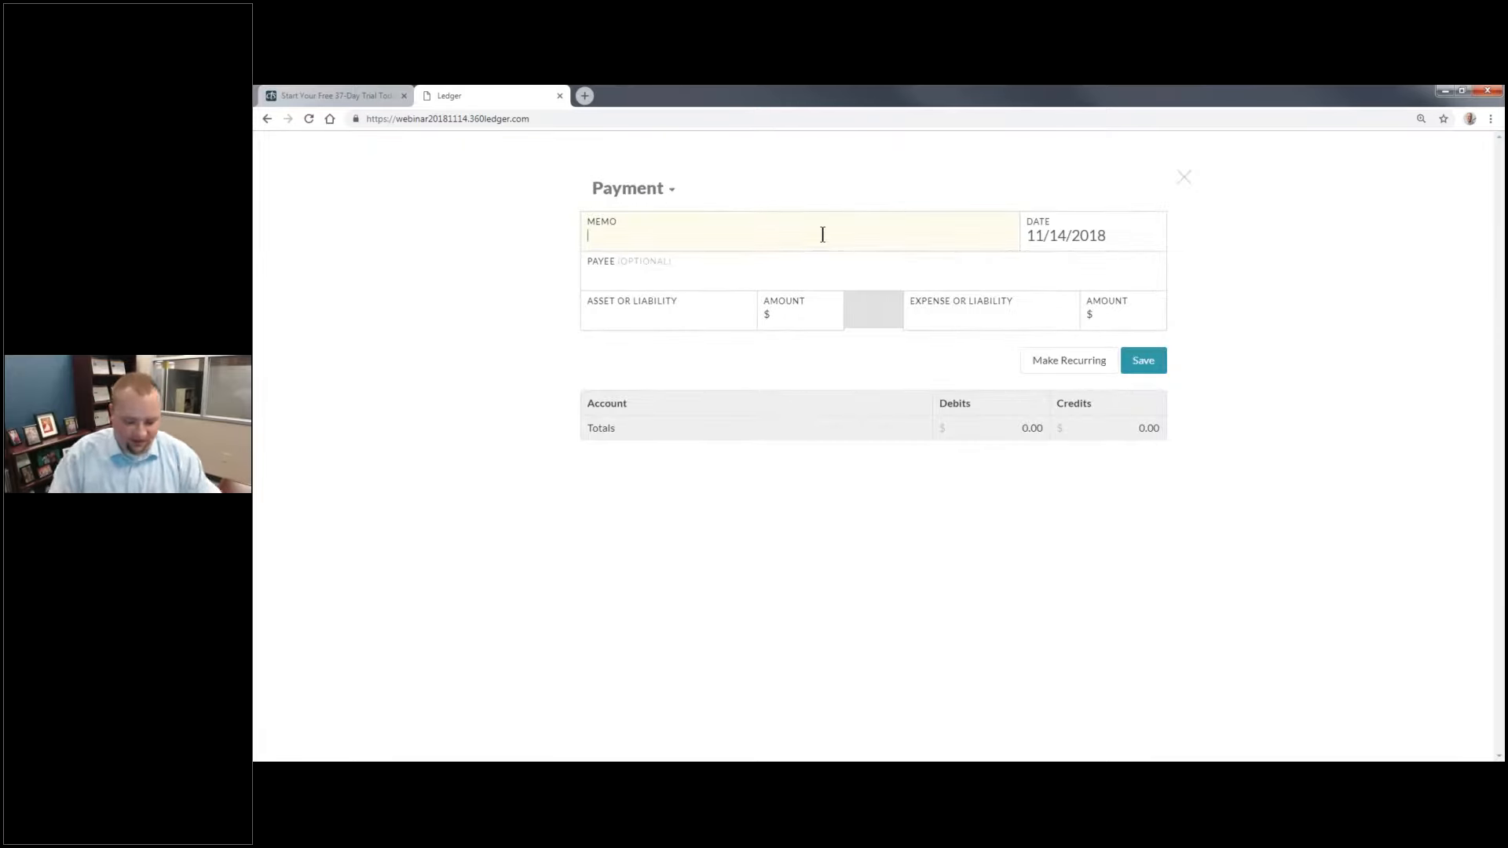
pyautogui.write('Elec')
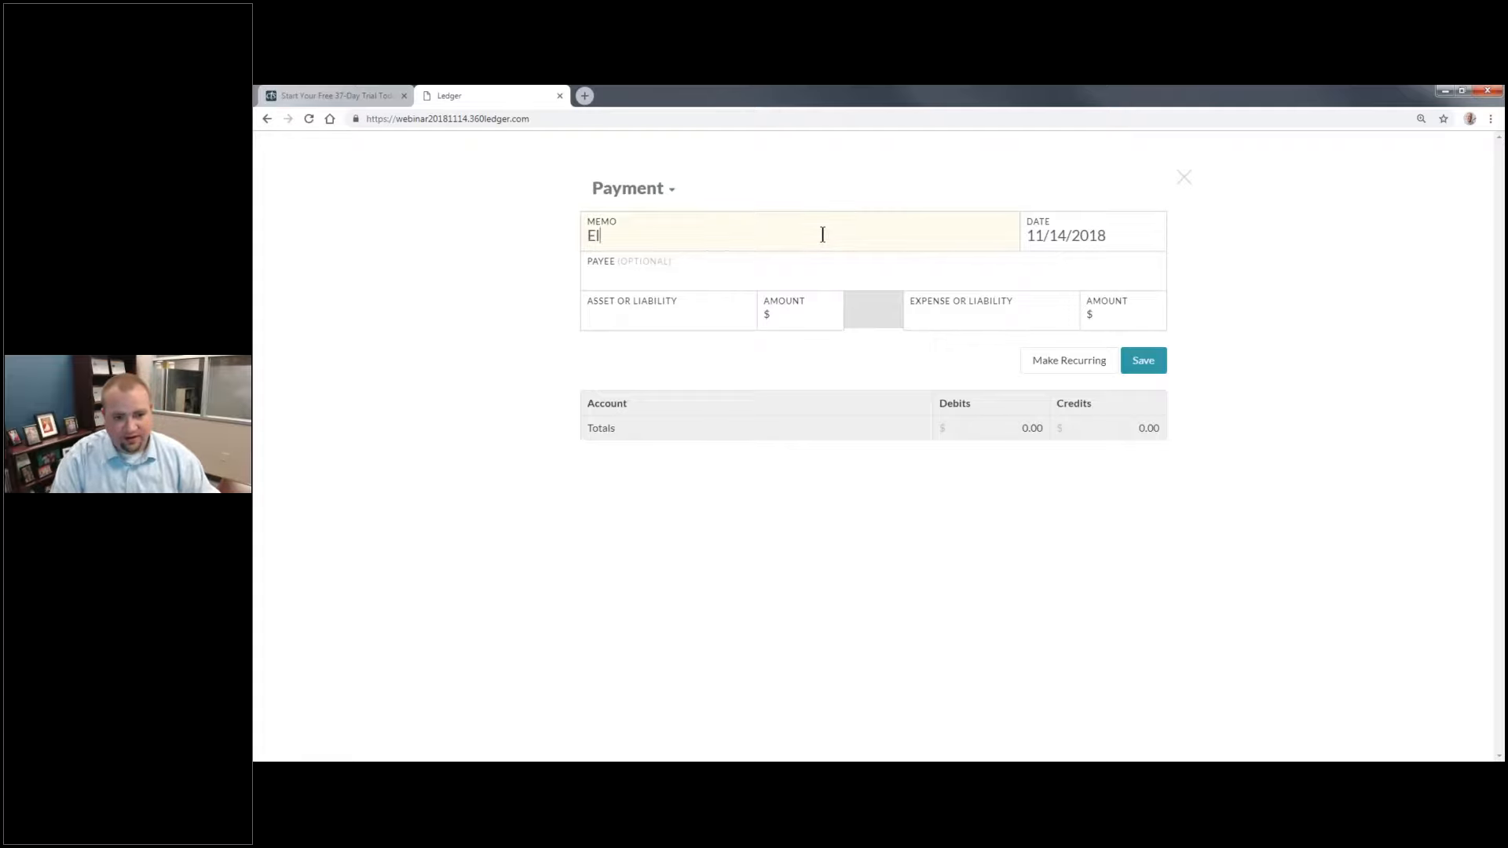
pyautogui.press('BackSpace')
pyautogui.press('BackSpace')
pyautogui.write('ecit')
pyautogui.press('BackSpace')
pyautogui.press('BackSpace')
pyautogui.write('tric for November')
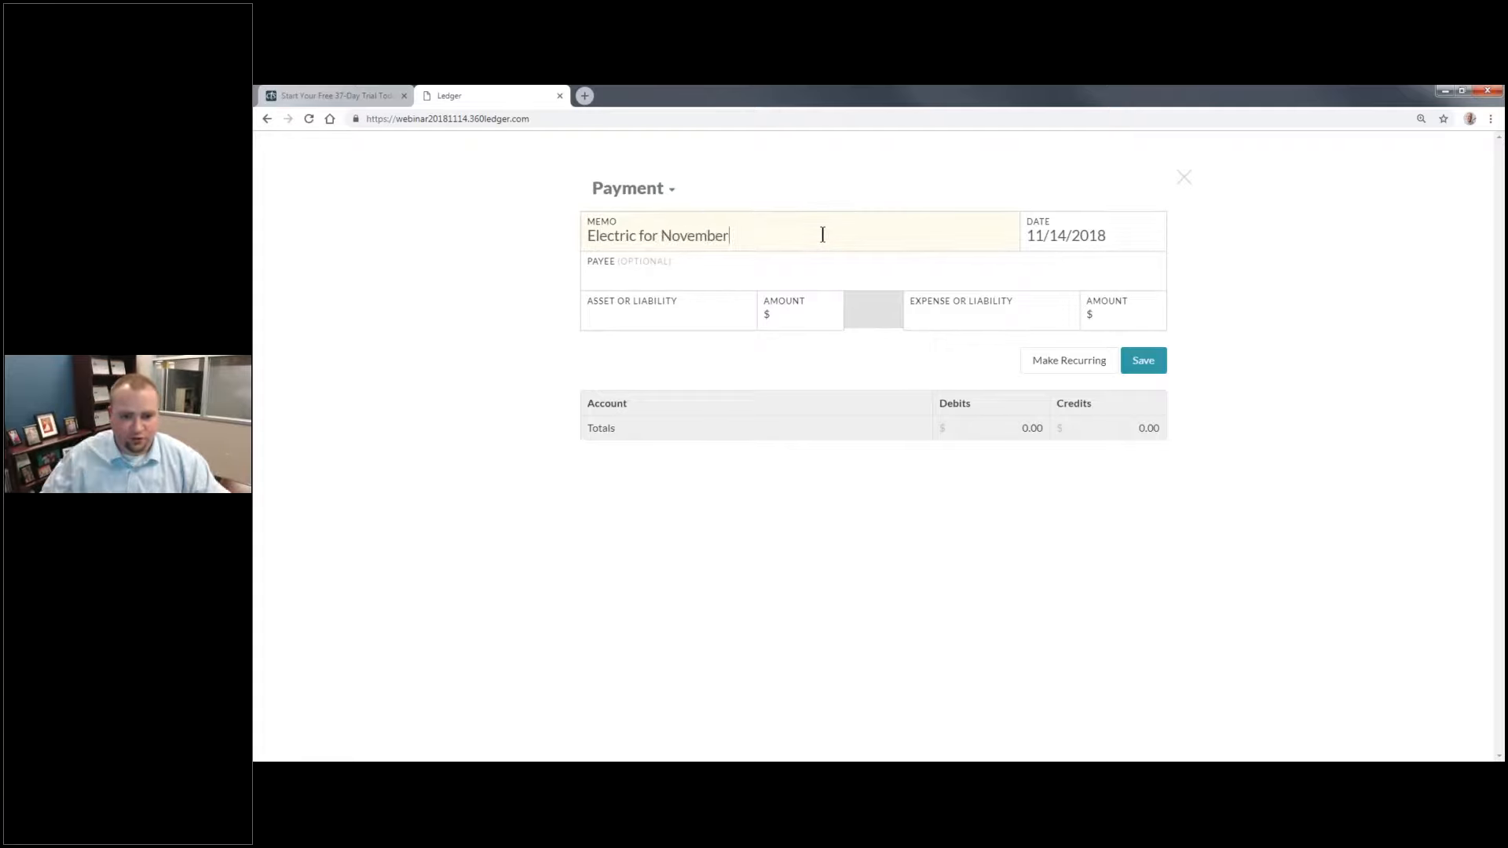
# Step: Enter Ameren UE as the payment's payee
pyautogui.click(731, 271)
pyautogui.click(751, 280)
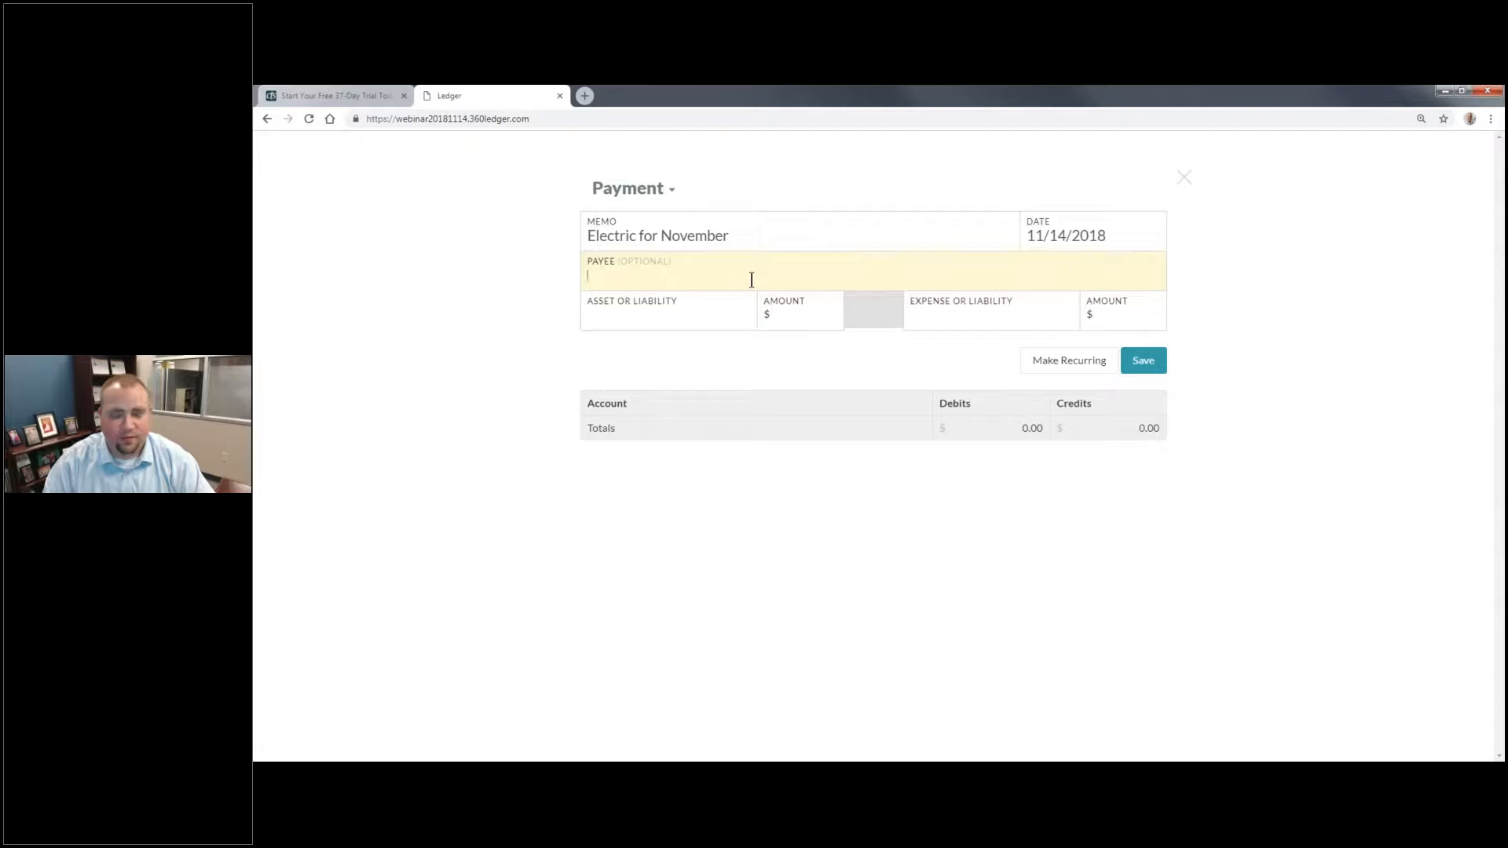
pyautogui.write('Amere')
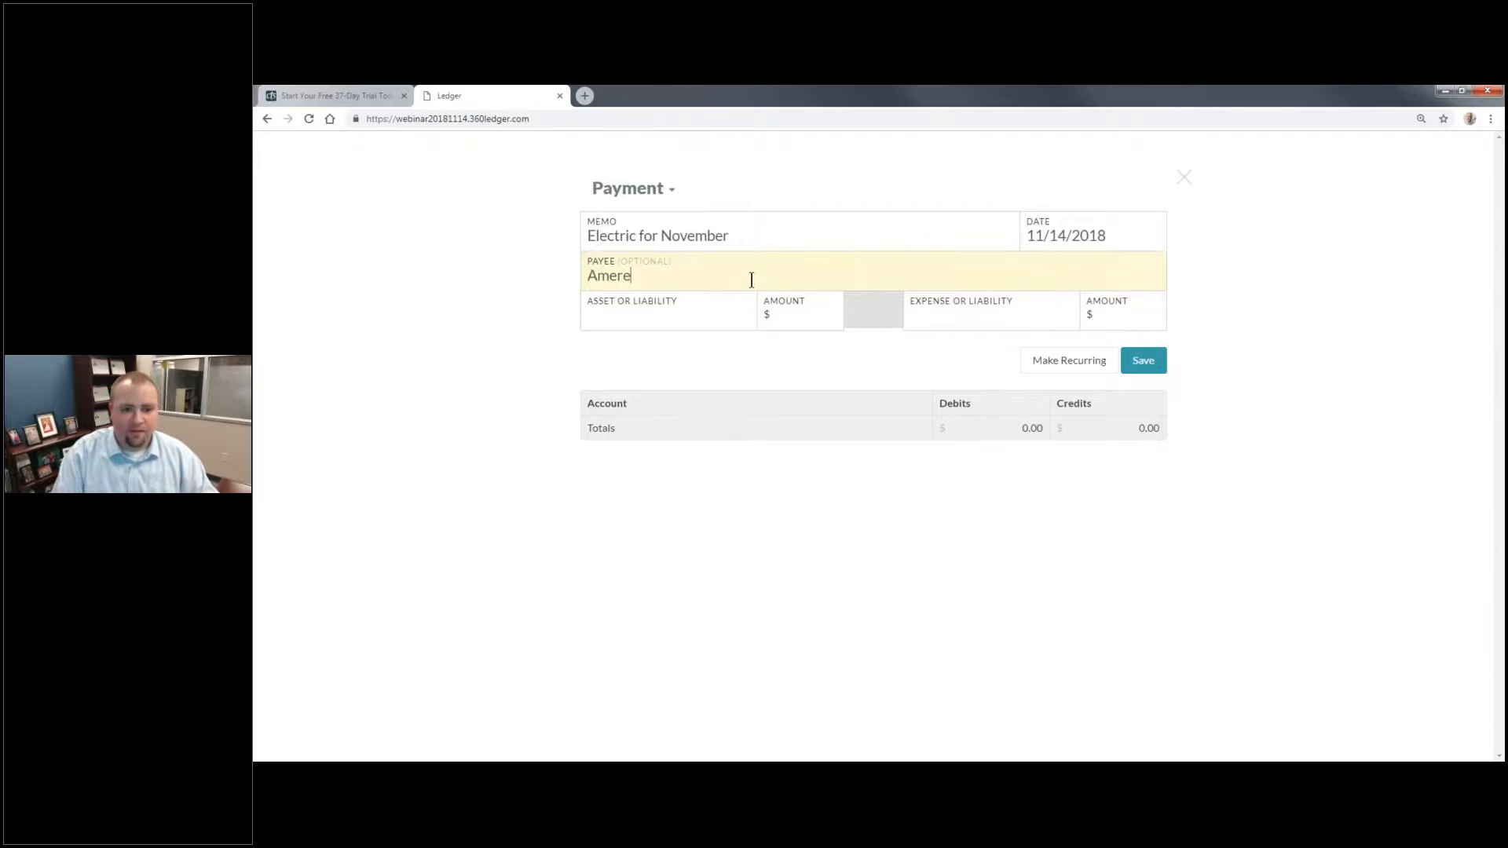
pyautogui.write('n UE')
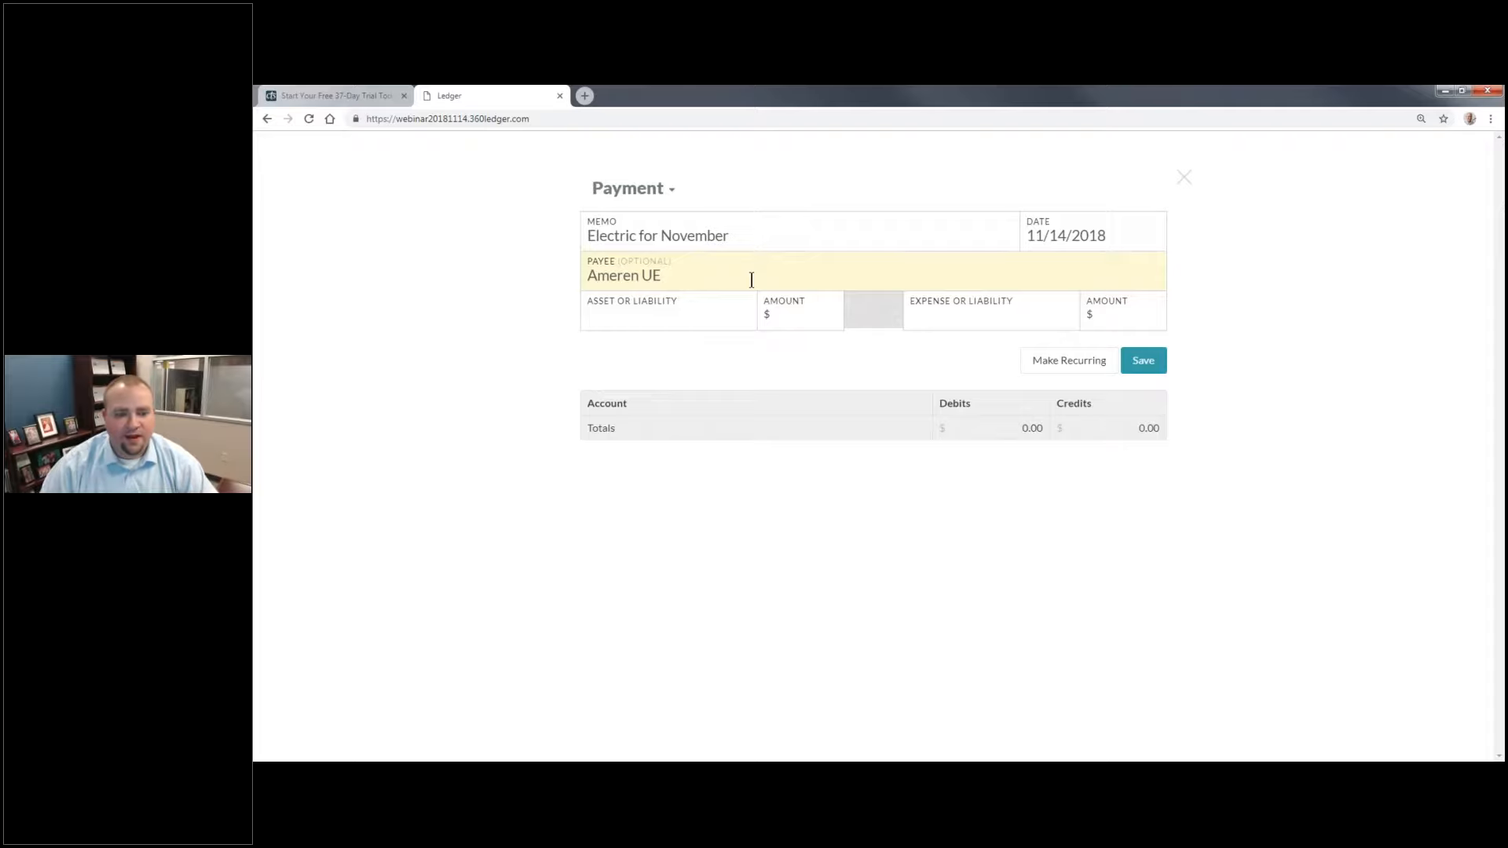
pyautogui.press('Tab')
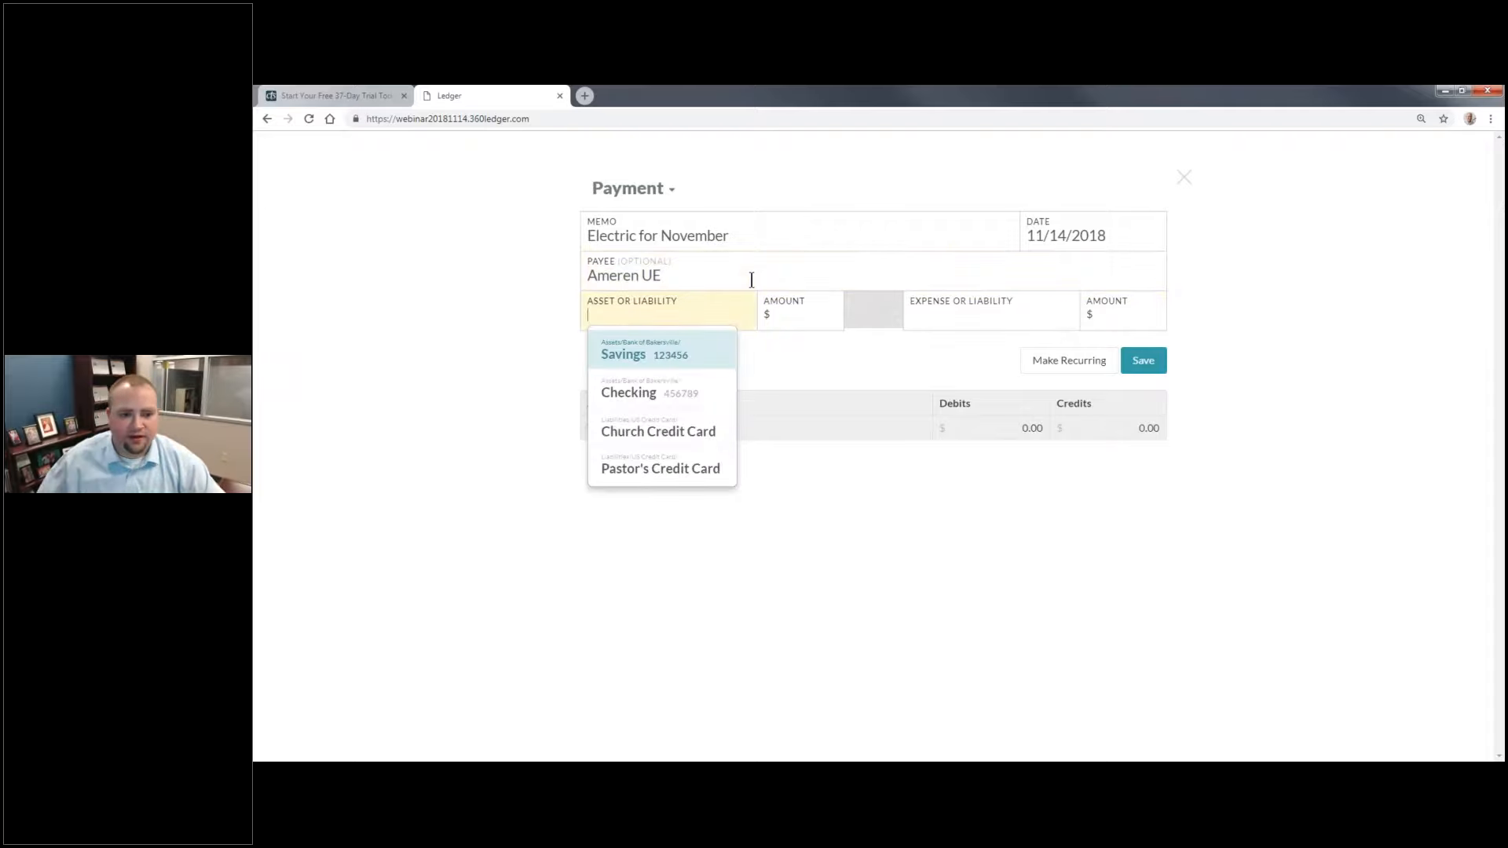
pyautogui.click(751, 280)
pyautogui.click(685, 307)
pyautogui.click(683, 285)
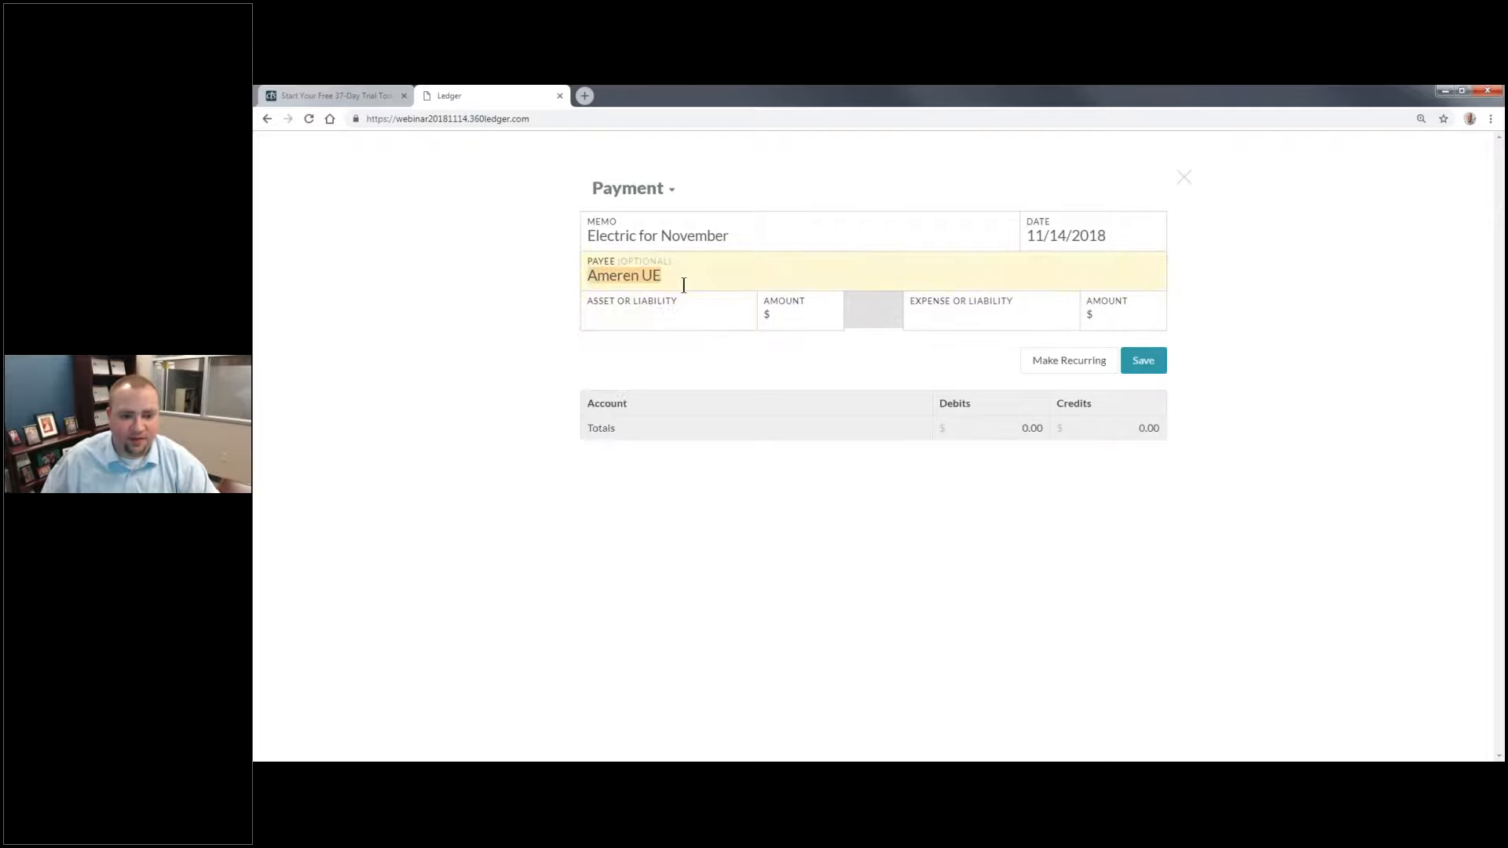
# Step: Pay 250 from Checking and assign the payment to the Electricity expense account
pyautogui.click(671, 316)
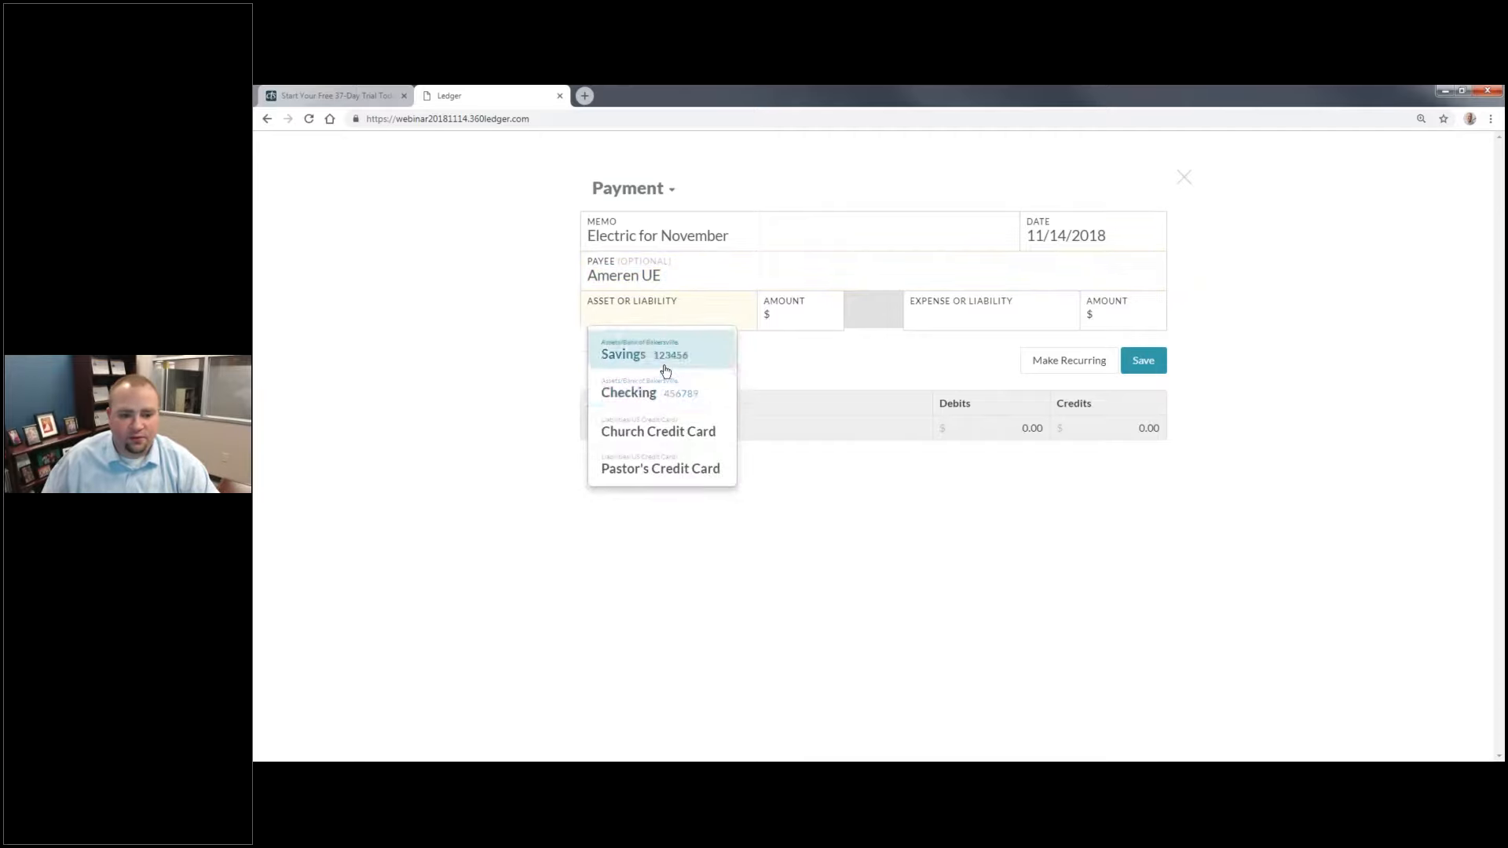
pyautogui.click(628, 391)
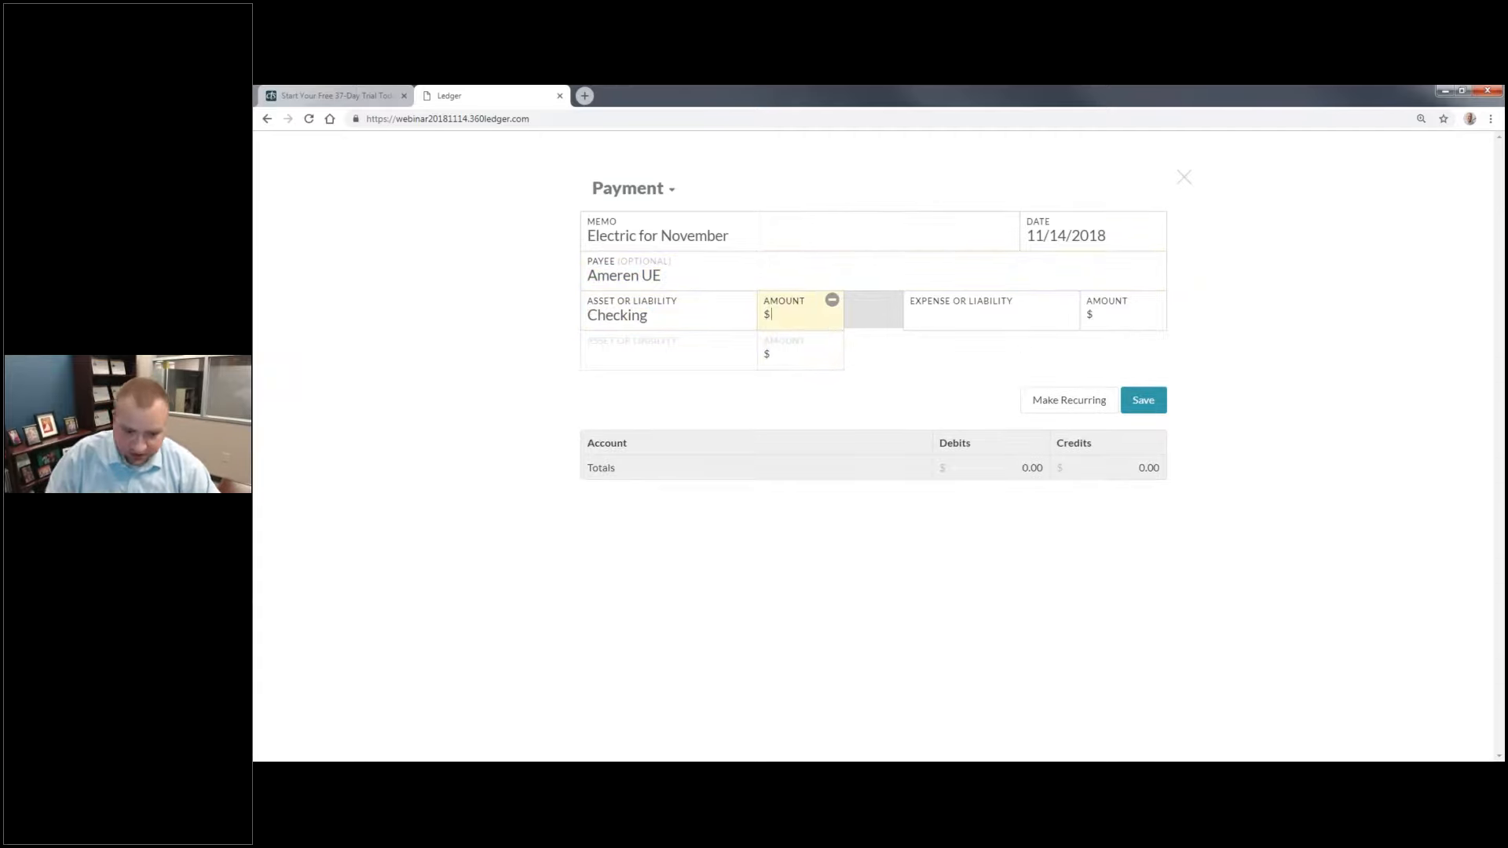
pyautogui.write('250')
pyautogui.press('Tab')
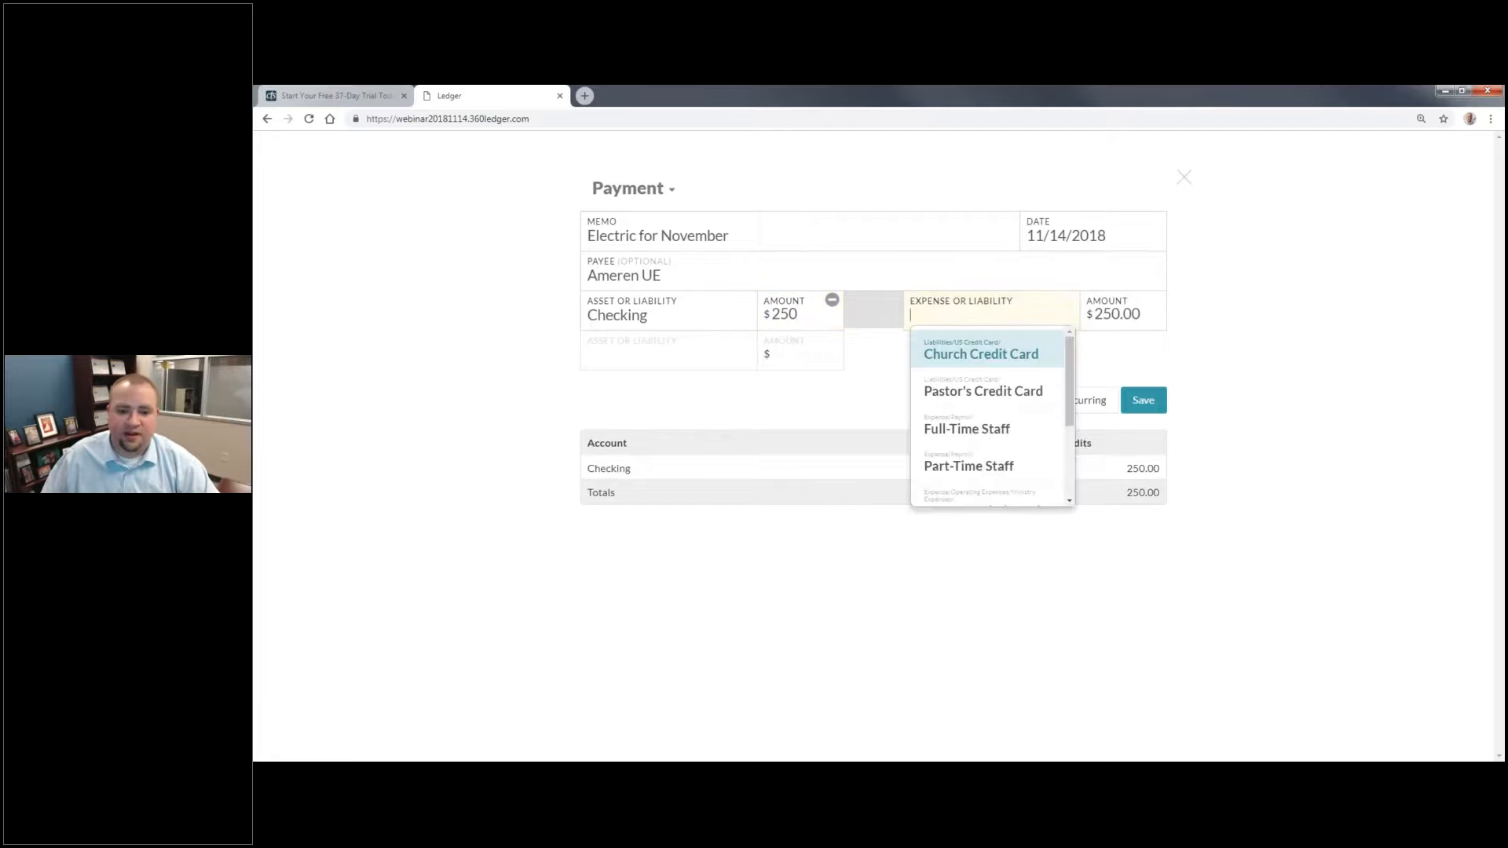
pyautogui.scroll(-2, 1013, 440)
pyautogui.click(992, 454)
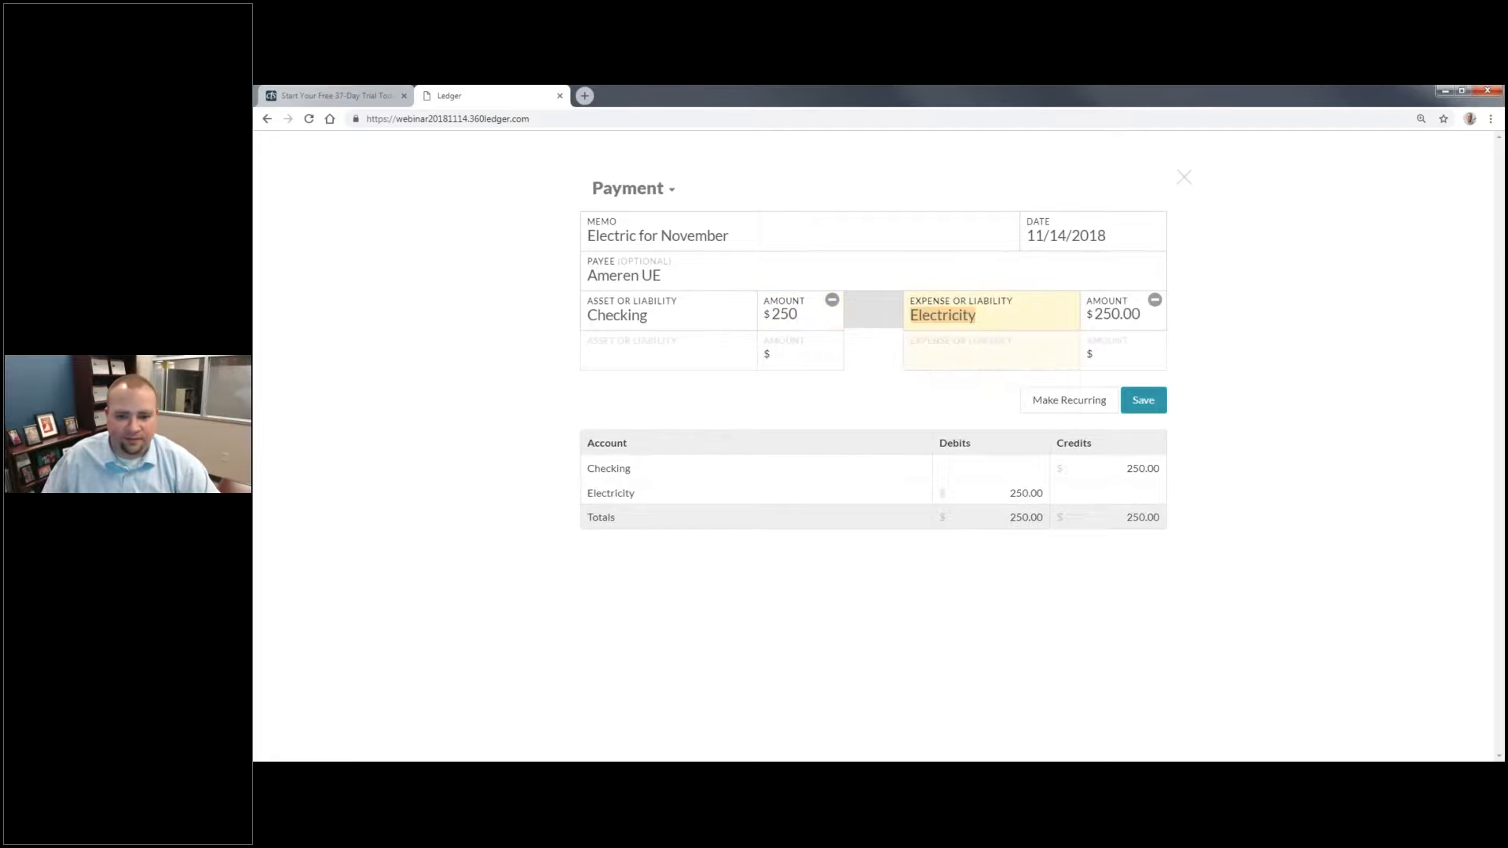
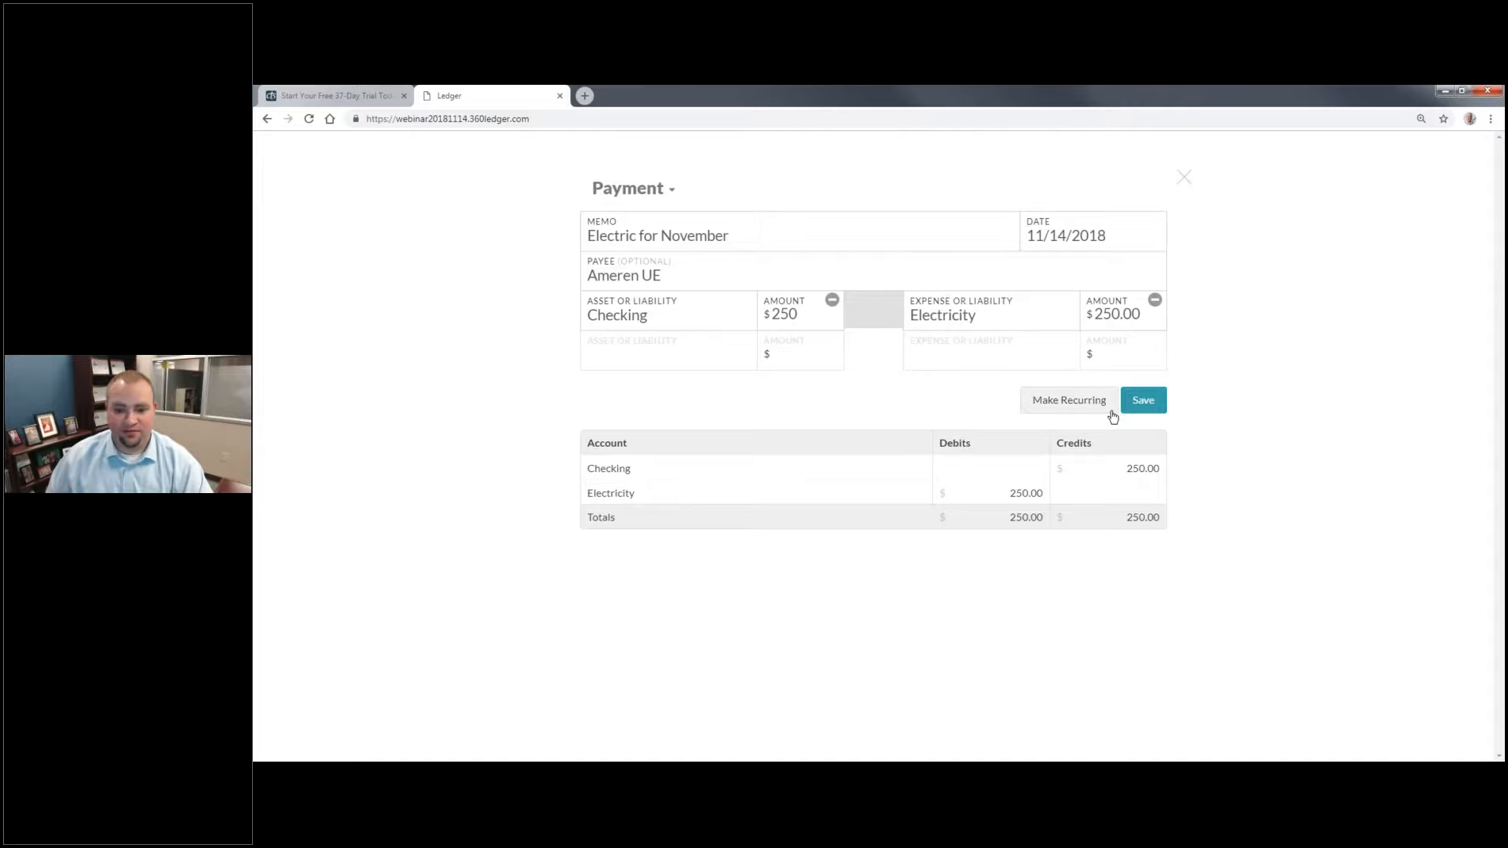
# Step: Make the electric payment a recurring transaction named "Electric Bill"
pyautogui.click(1066, 402)
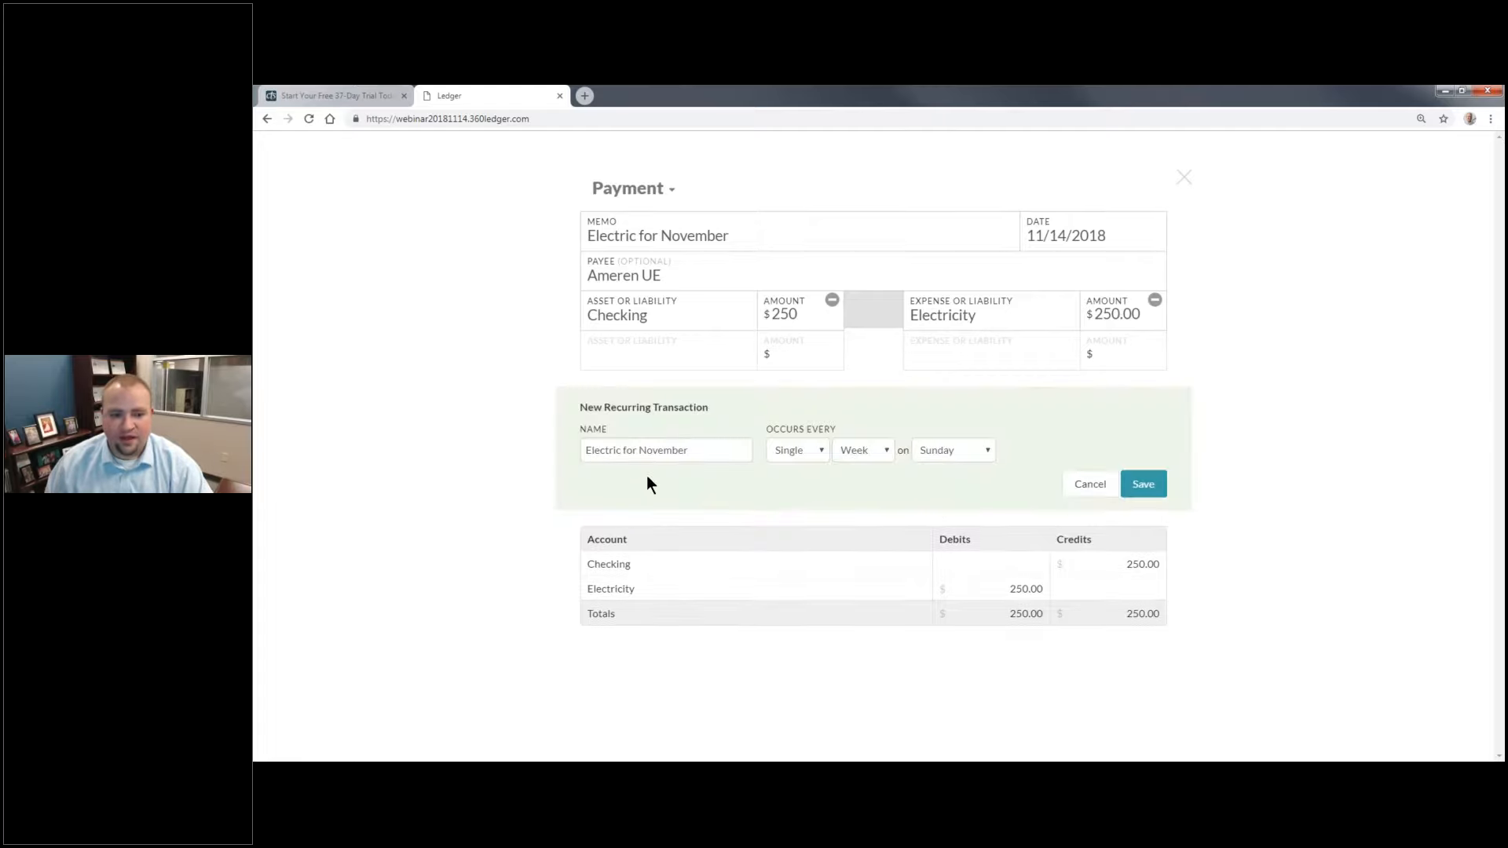
pyautogui.doubleClick(673, 448)
pyautogui.press('BackSpace')
pyautogui.press('BackSpace')
pyautogui.press('BackSpace')
pyautogui.press('BackSpace')
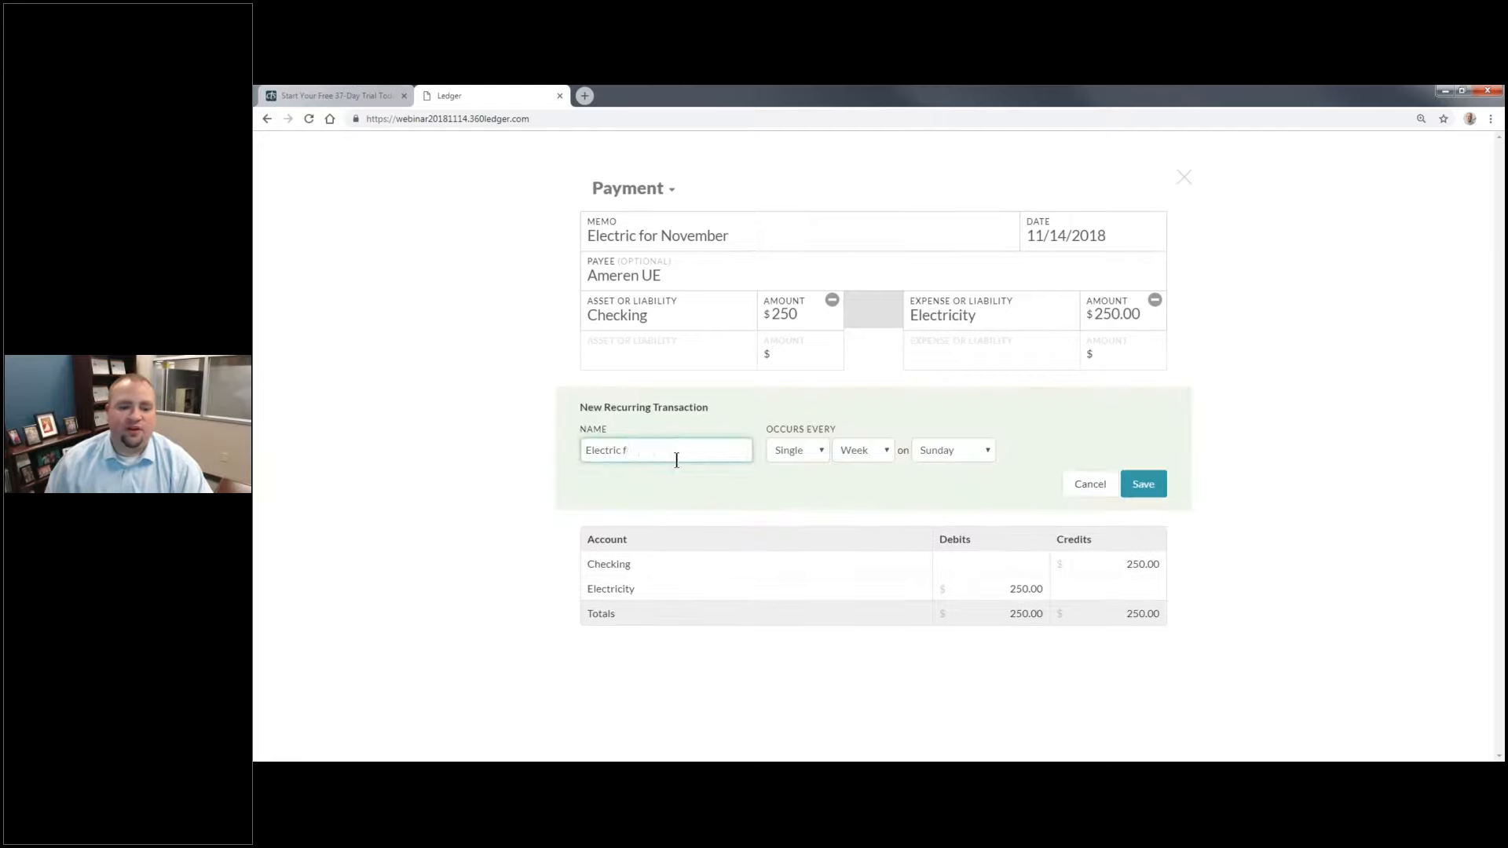
pyautogui.write('Bill')
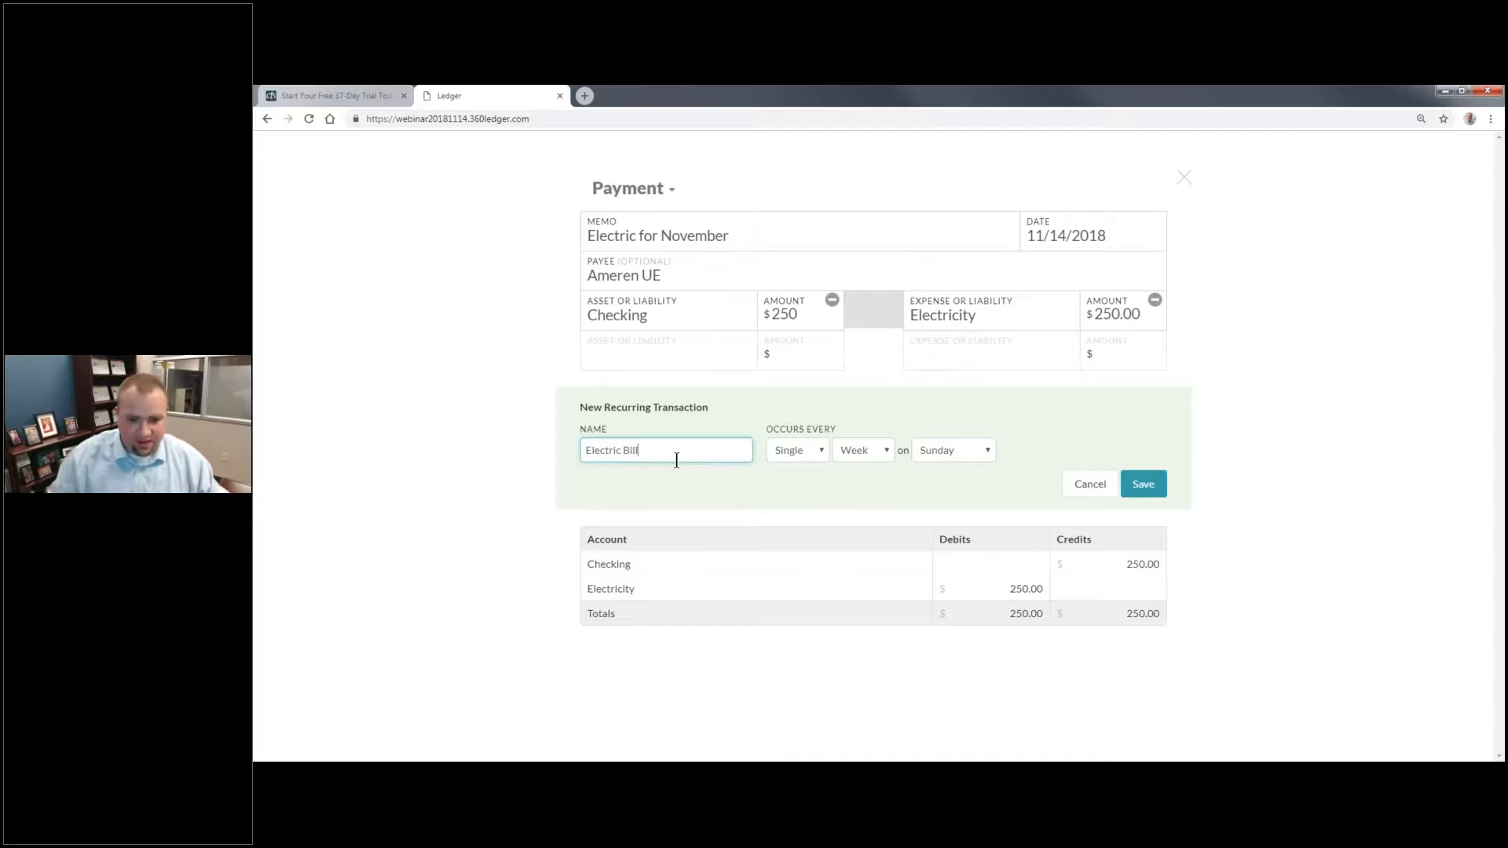
# Step: Schedule the recurring payment for every single month on the 2nd Monday and save it
pyautogui.click(863, 450)
pyautogui.click(886, 482)
pyautogui.click(956, 454)
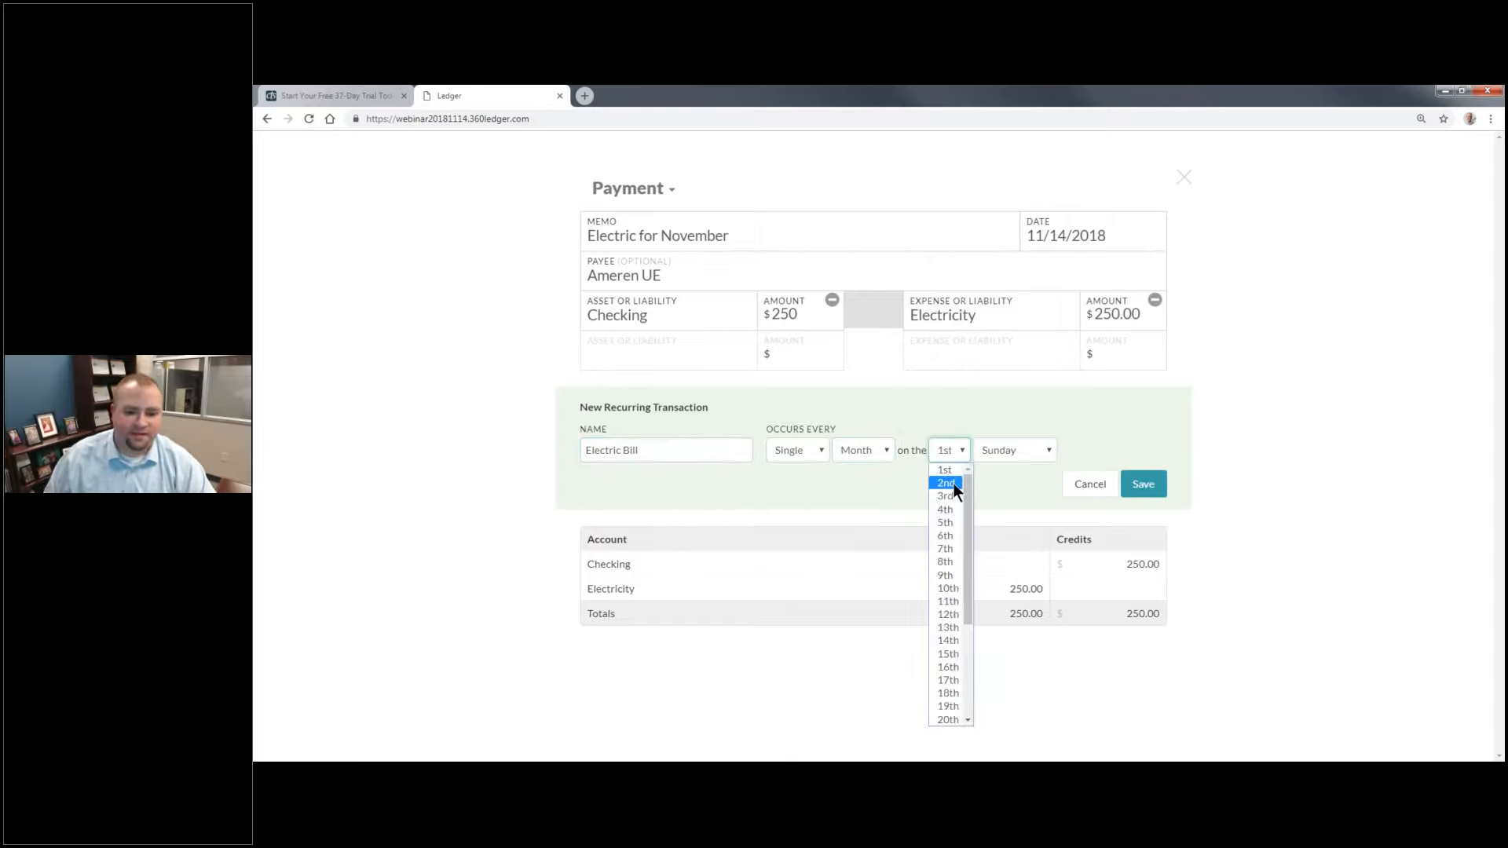
pyautogui.click(954, 483)
pyautogui.click(1017, 450)
pyautogui.click(1005, 481)
pyautogui.click(1003, 479)
pyautogui.click(1143, 486)
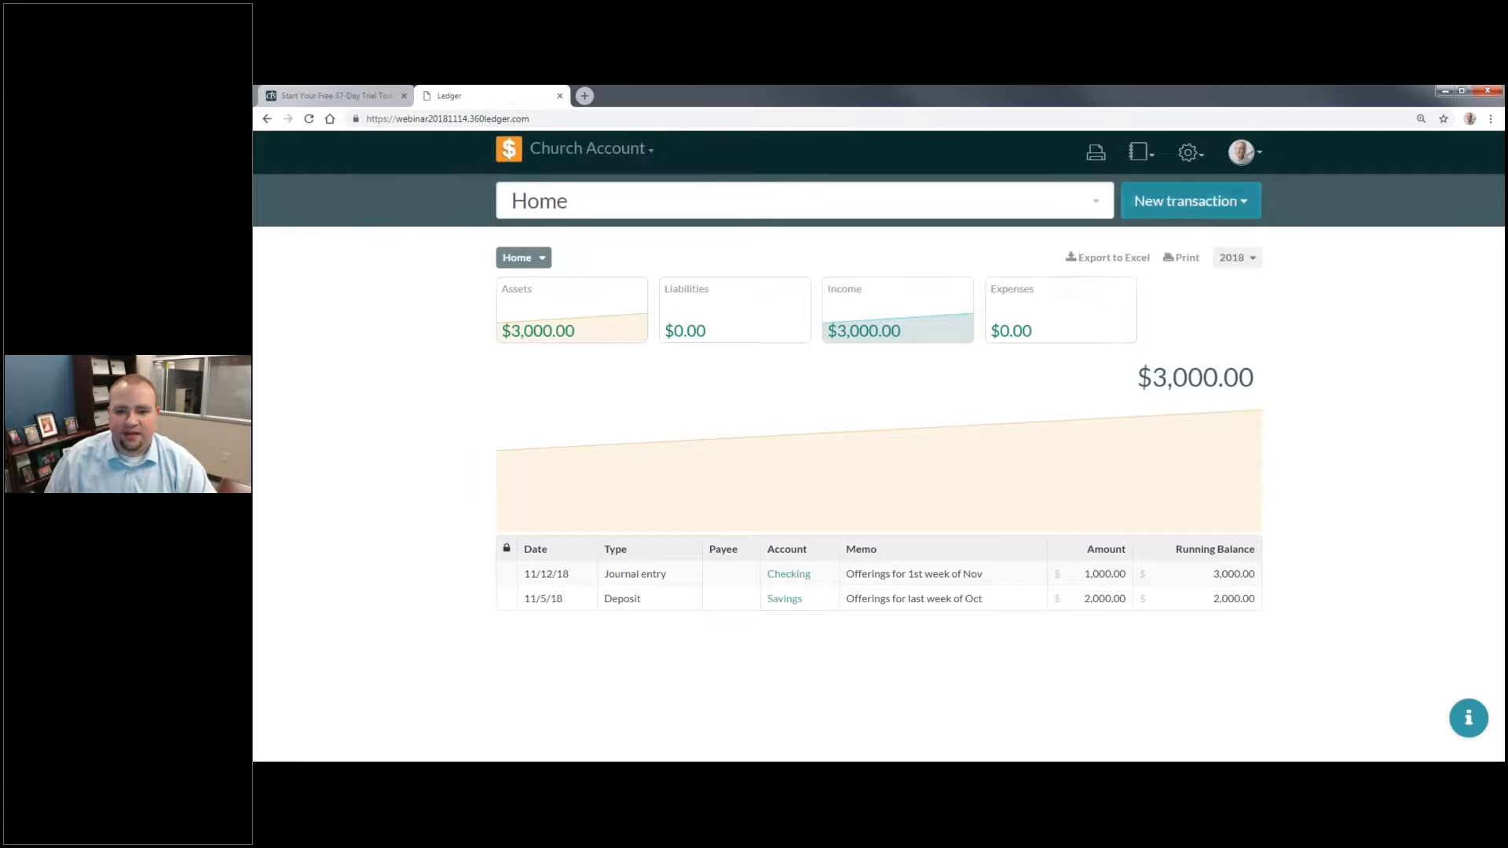
# Step: Open the list of recurring transactions to review the saved Electric Bill schedule
pyautogui.click(1143, 154)
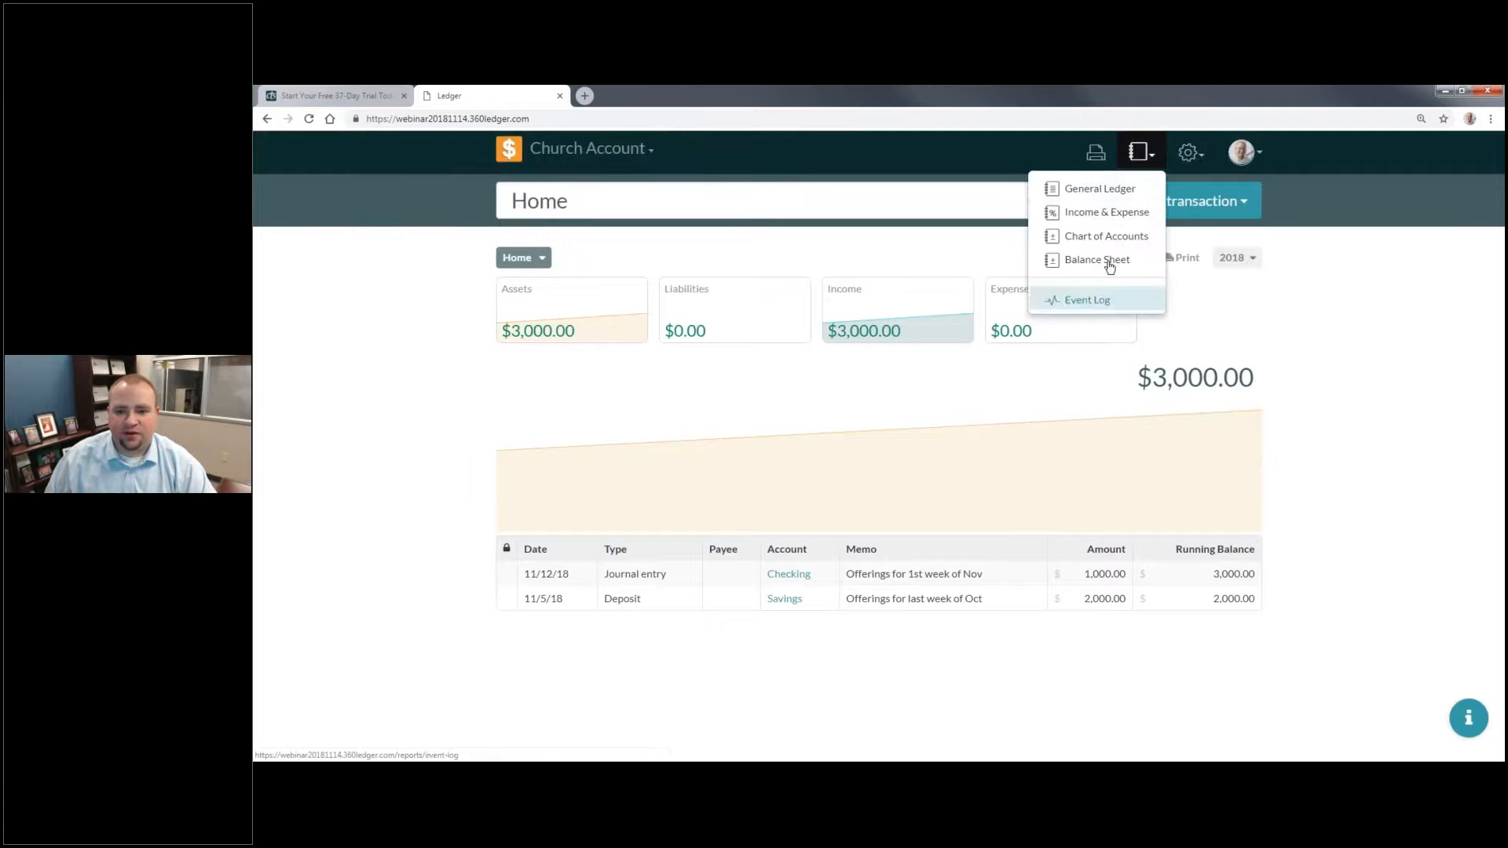
pyautogui.click(1187, 153)
pyautogui.click(1152, 259)
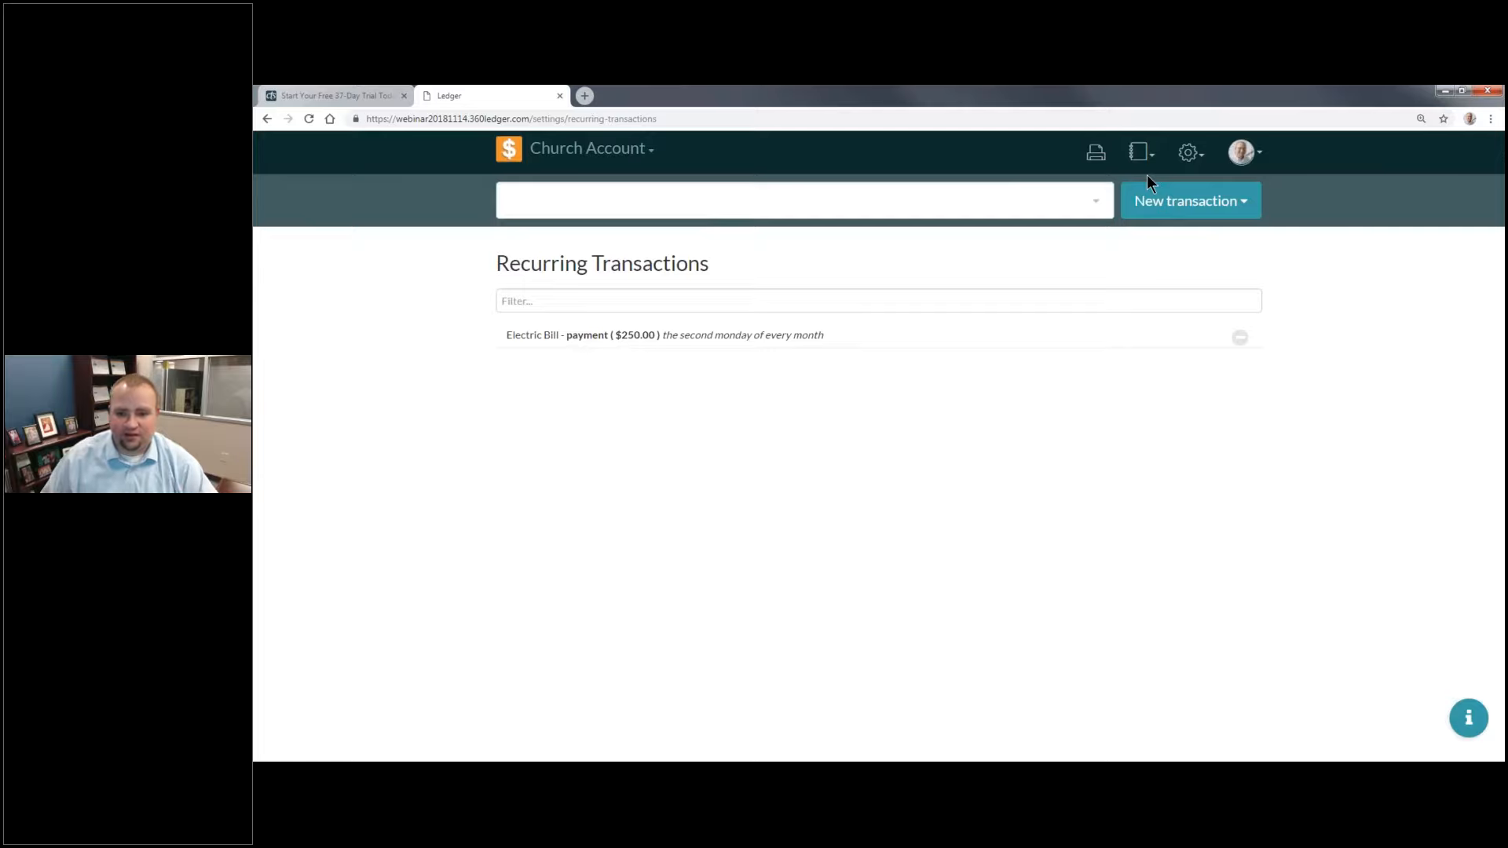
# Step: Start a new check transaction with the memo "November Internet Bill"
pyautogui.click(1193, 203)
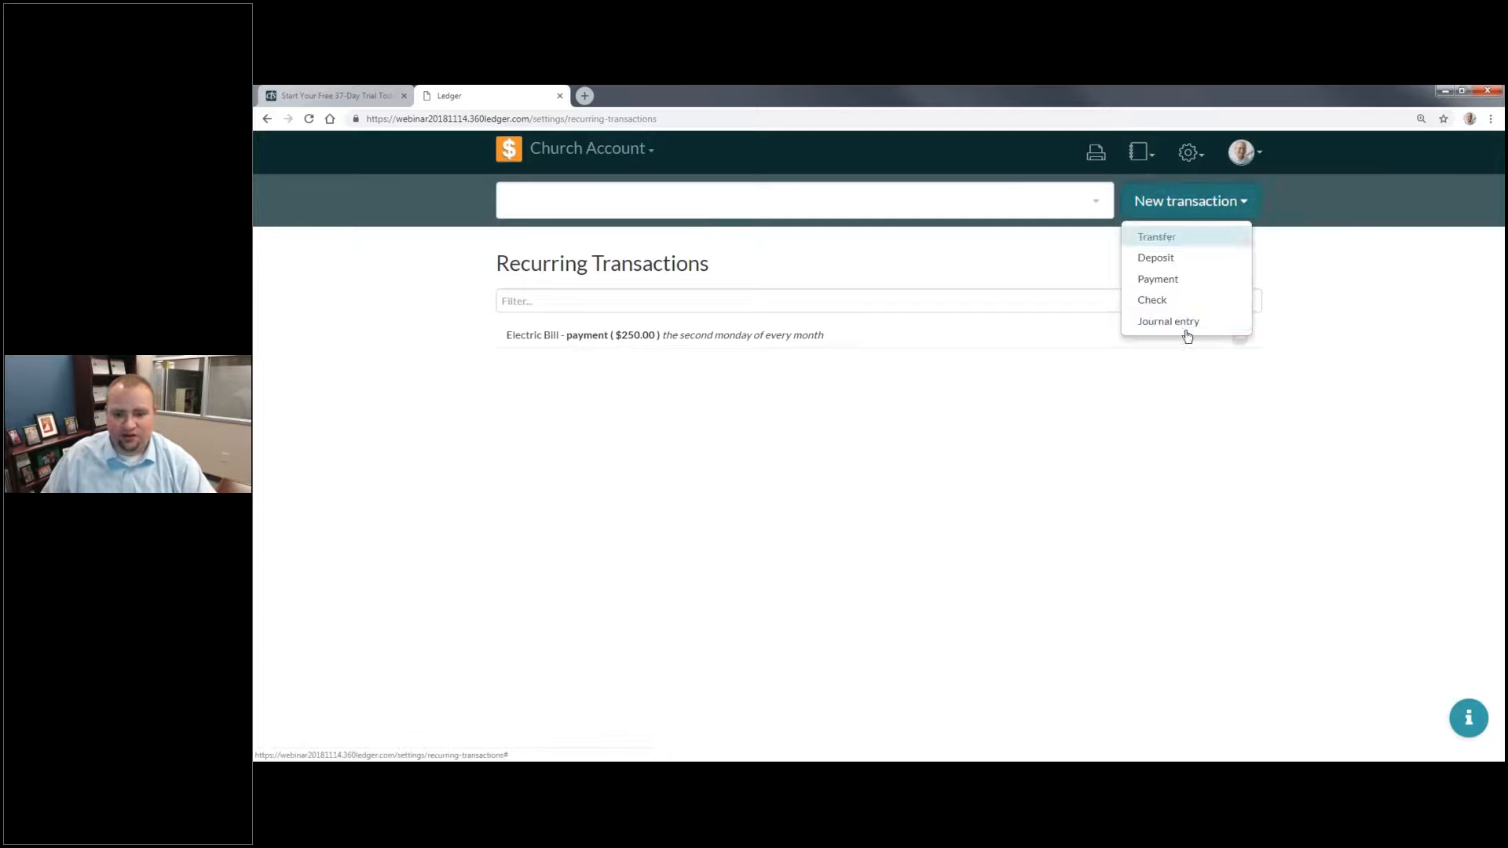
pyautogui.click(1152, 300)
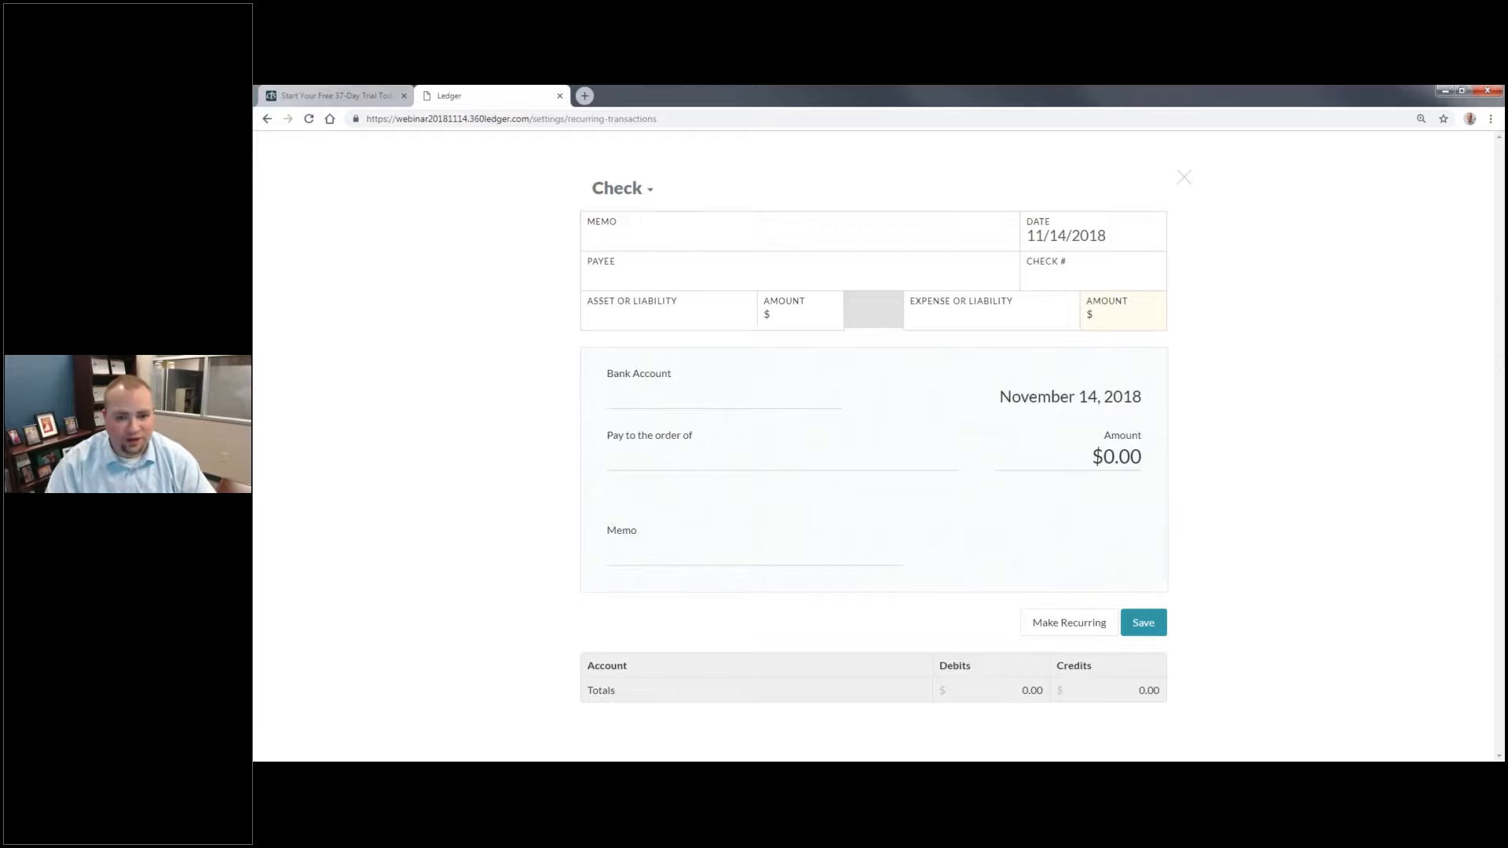
pyautogui.click(685, 236)
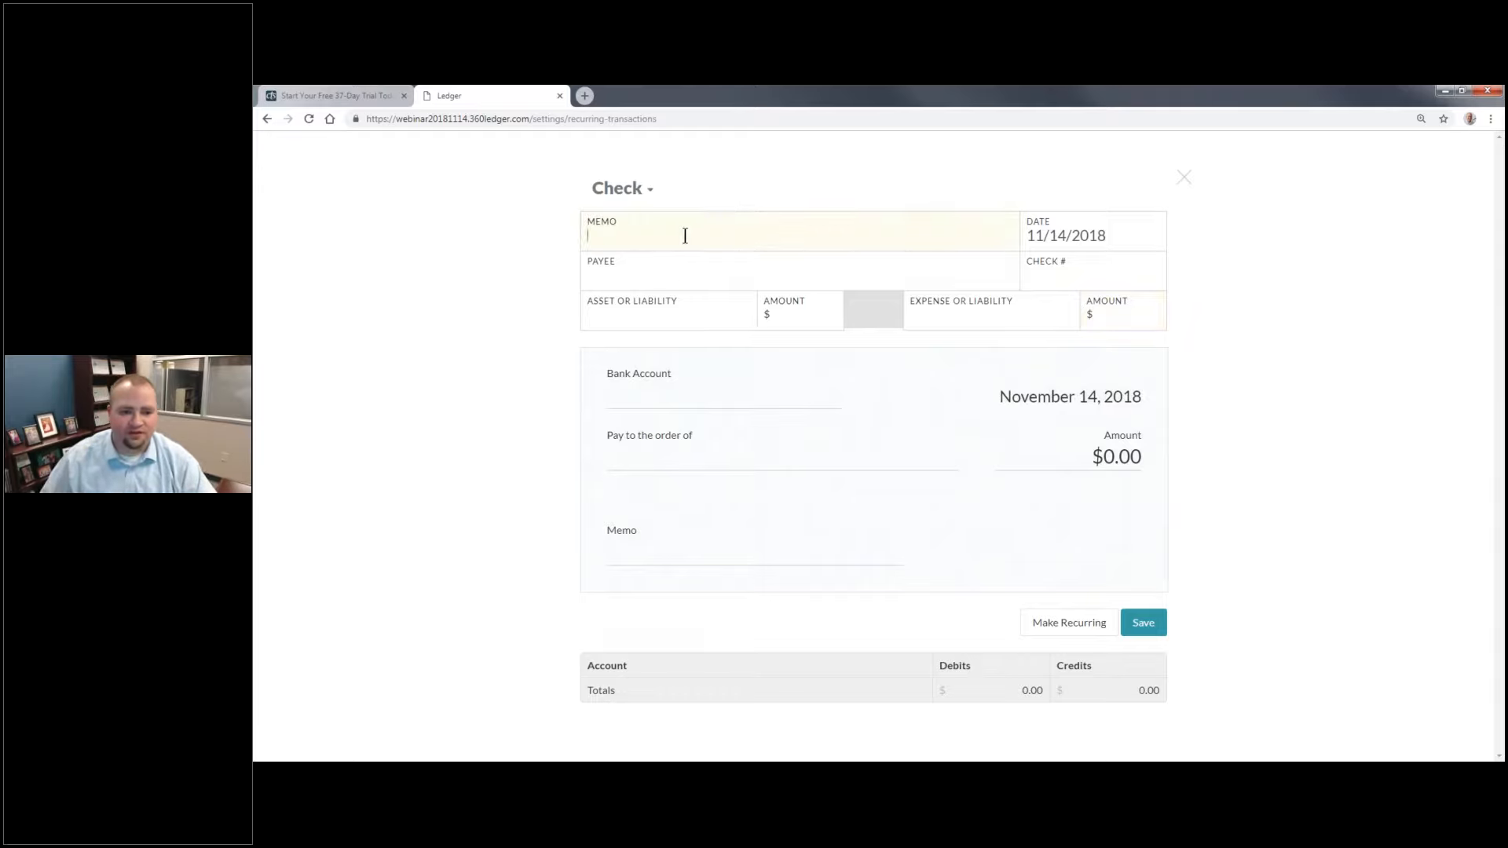
pyautogui.click(674, 264)
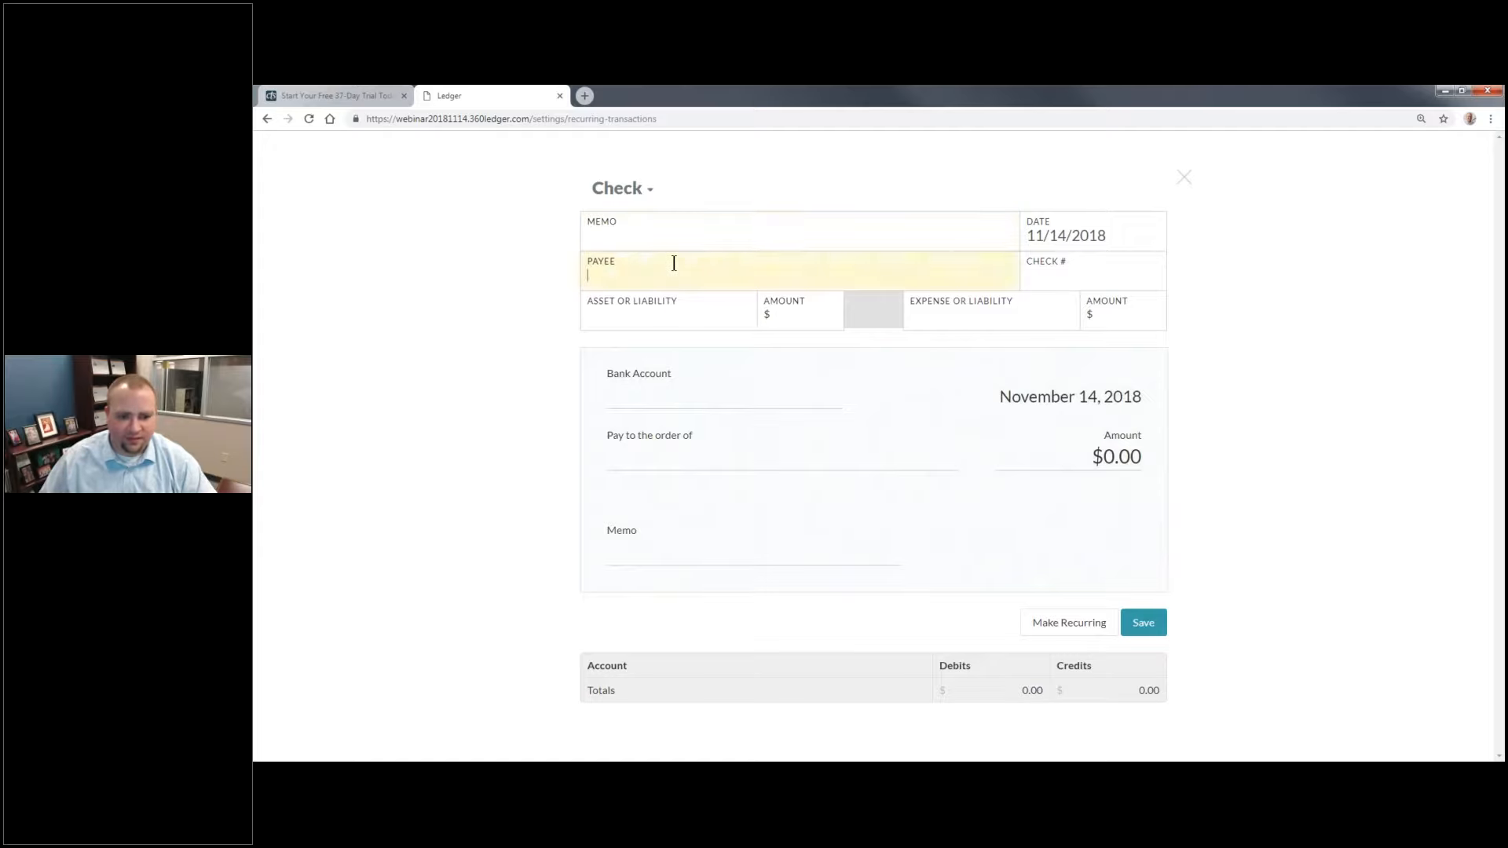
pyautogui.click(708, 236)
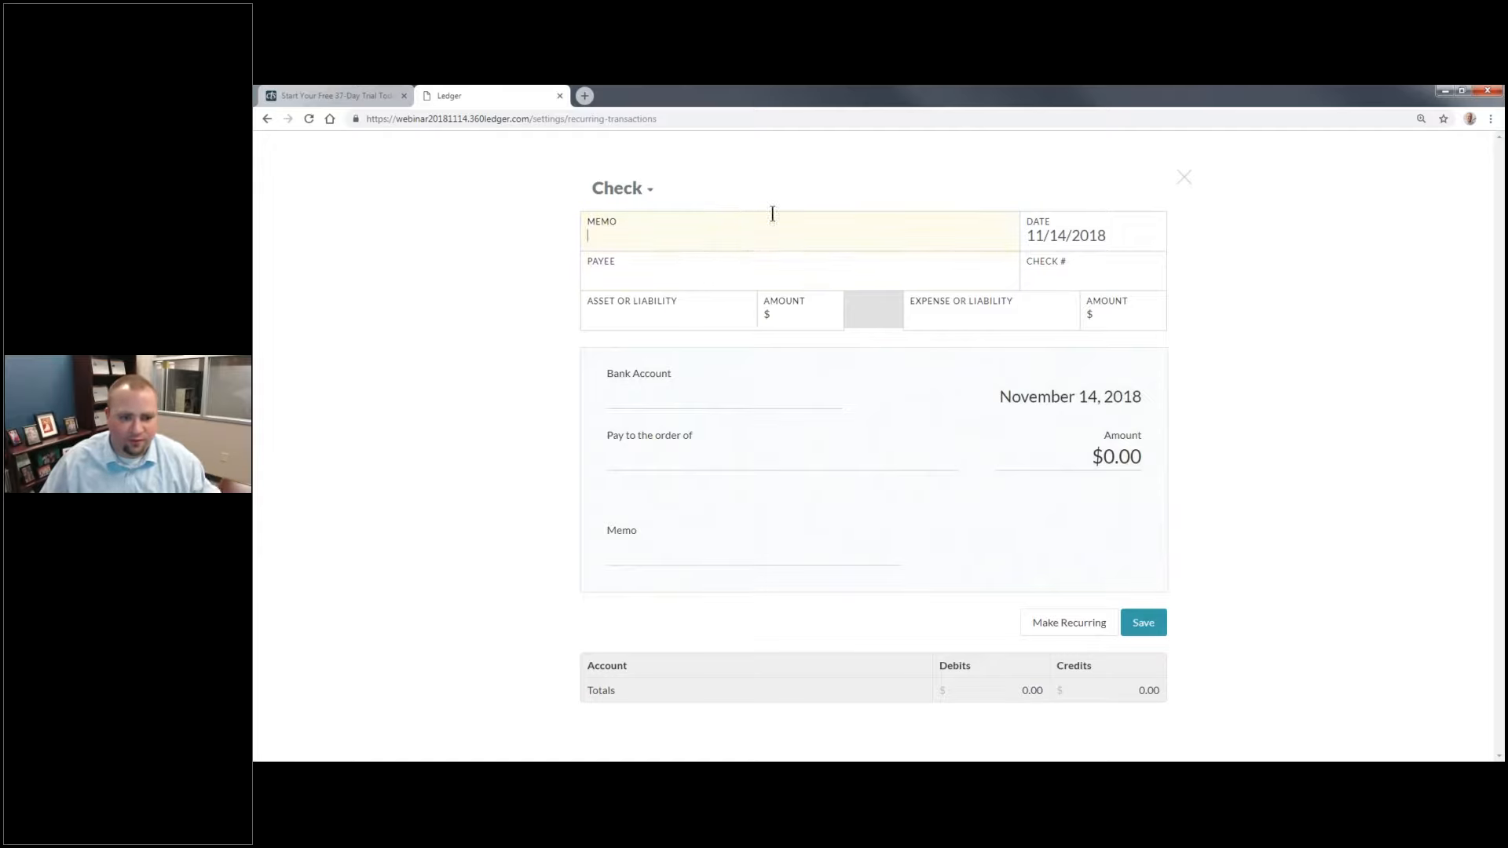
pyautogui.write('November Internet Bill')
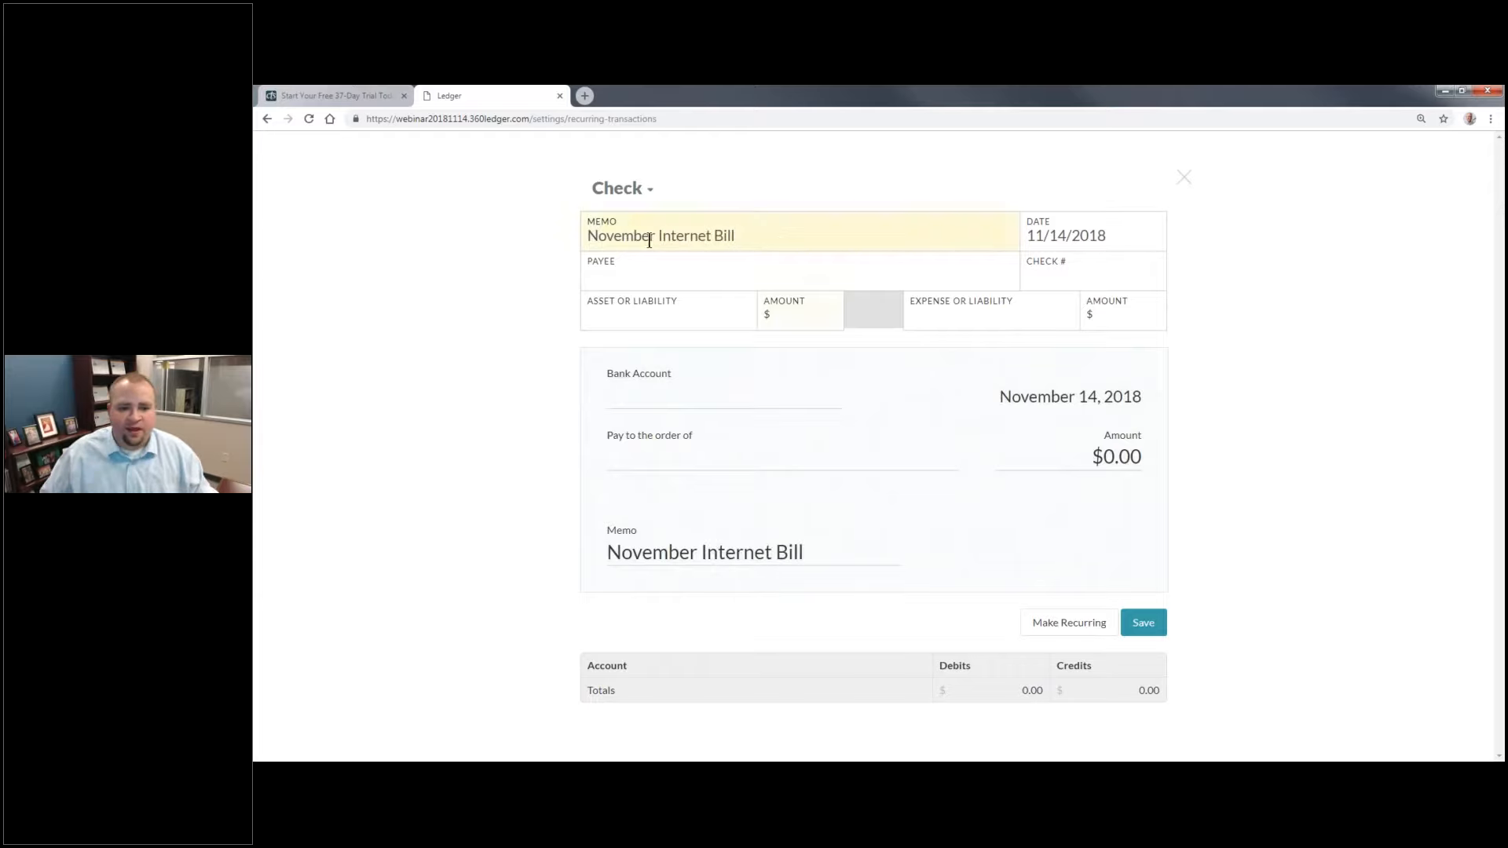
# Step: Make the check payable to AT&T and draw 225 from the Checking account
pyautogui.click(674, 281)
pyautogui.write('AT&T')
pyautogui.press('Tab')
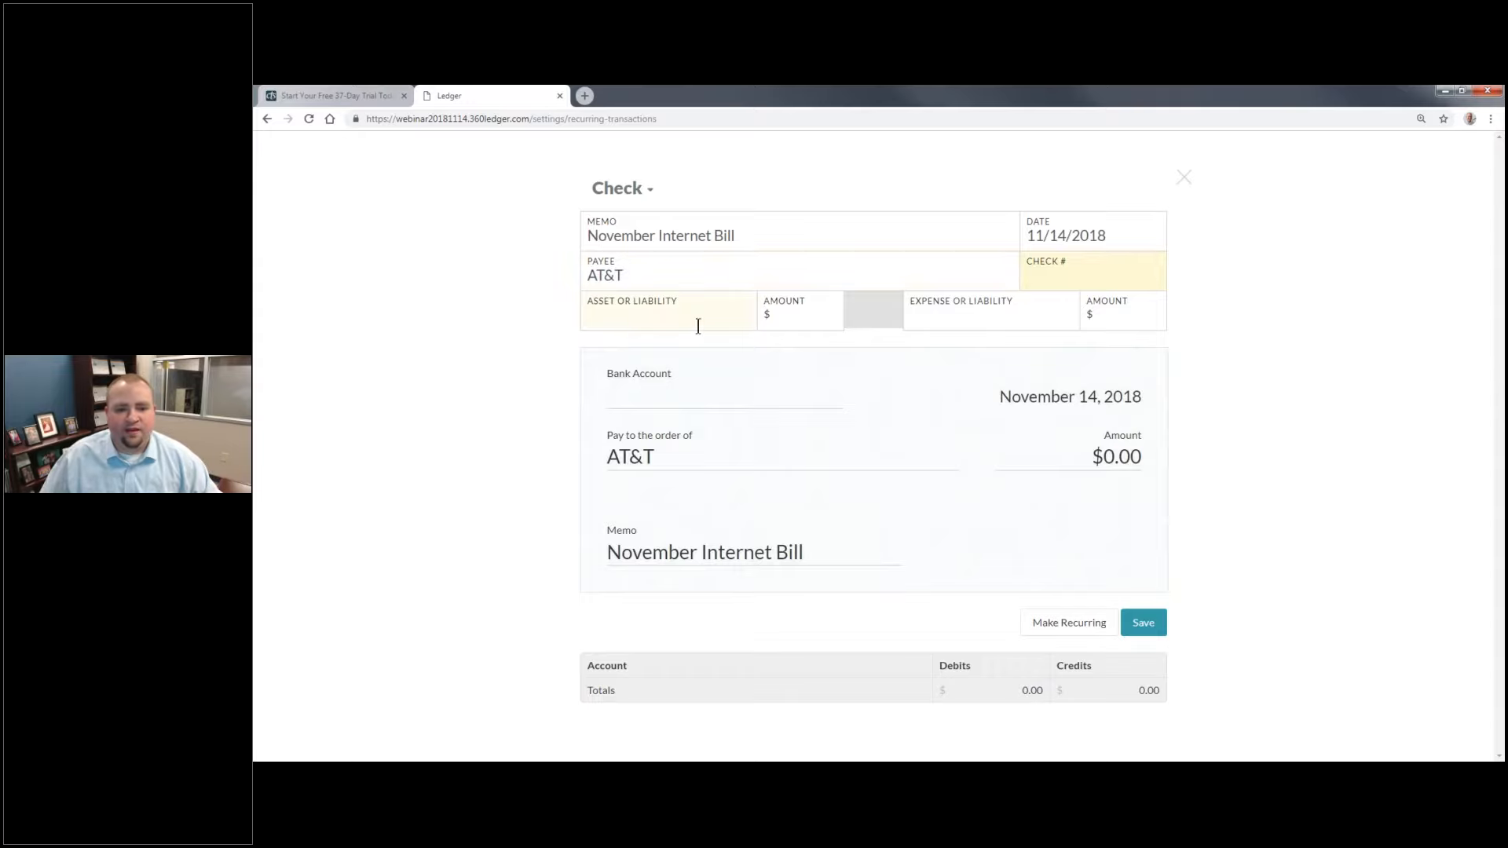
pyautogui.click(698, 324)
pyautogui.click(677, 368)
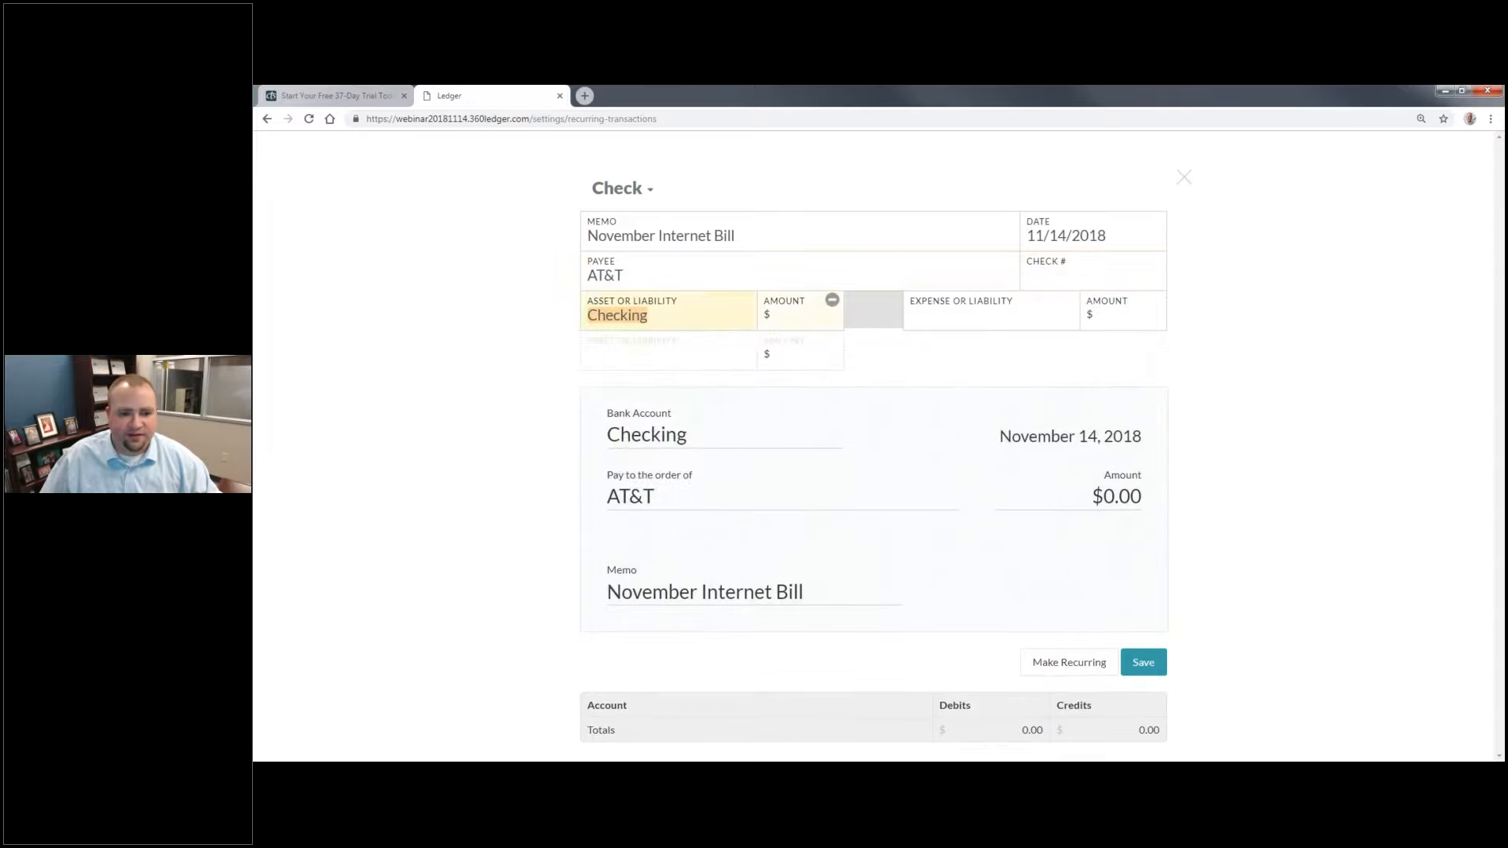
pyautogui.click(811, 315)
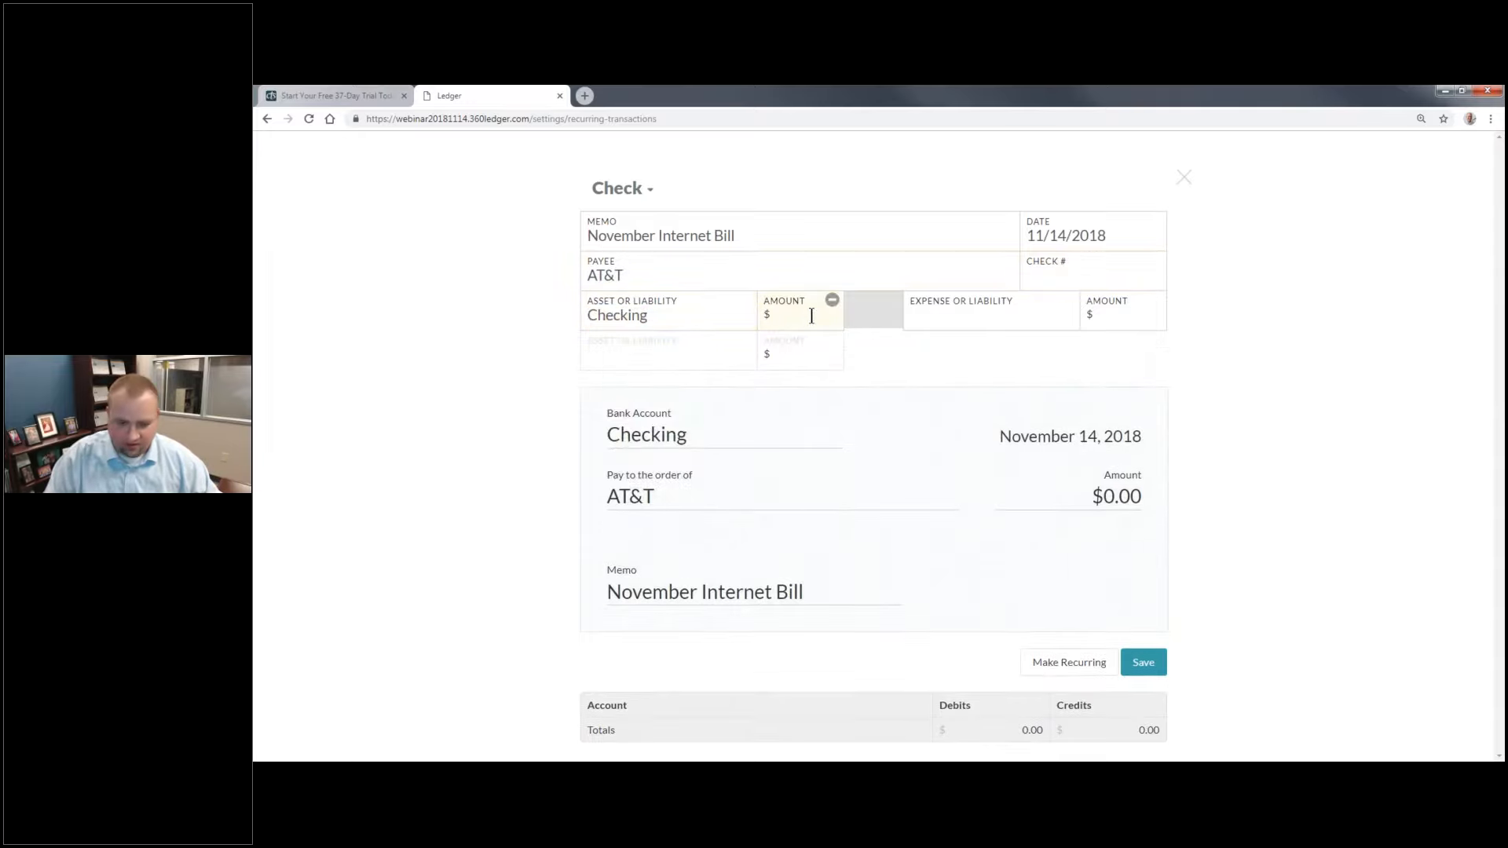
pyautogui.write('225')
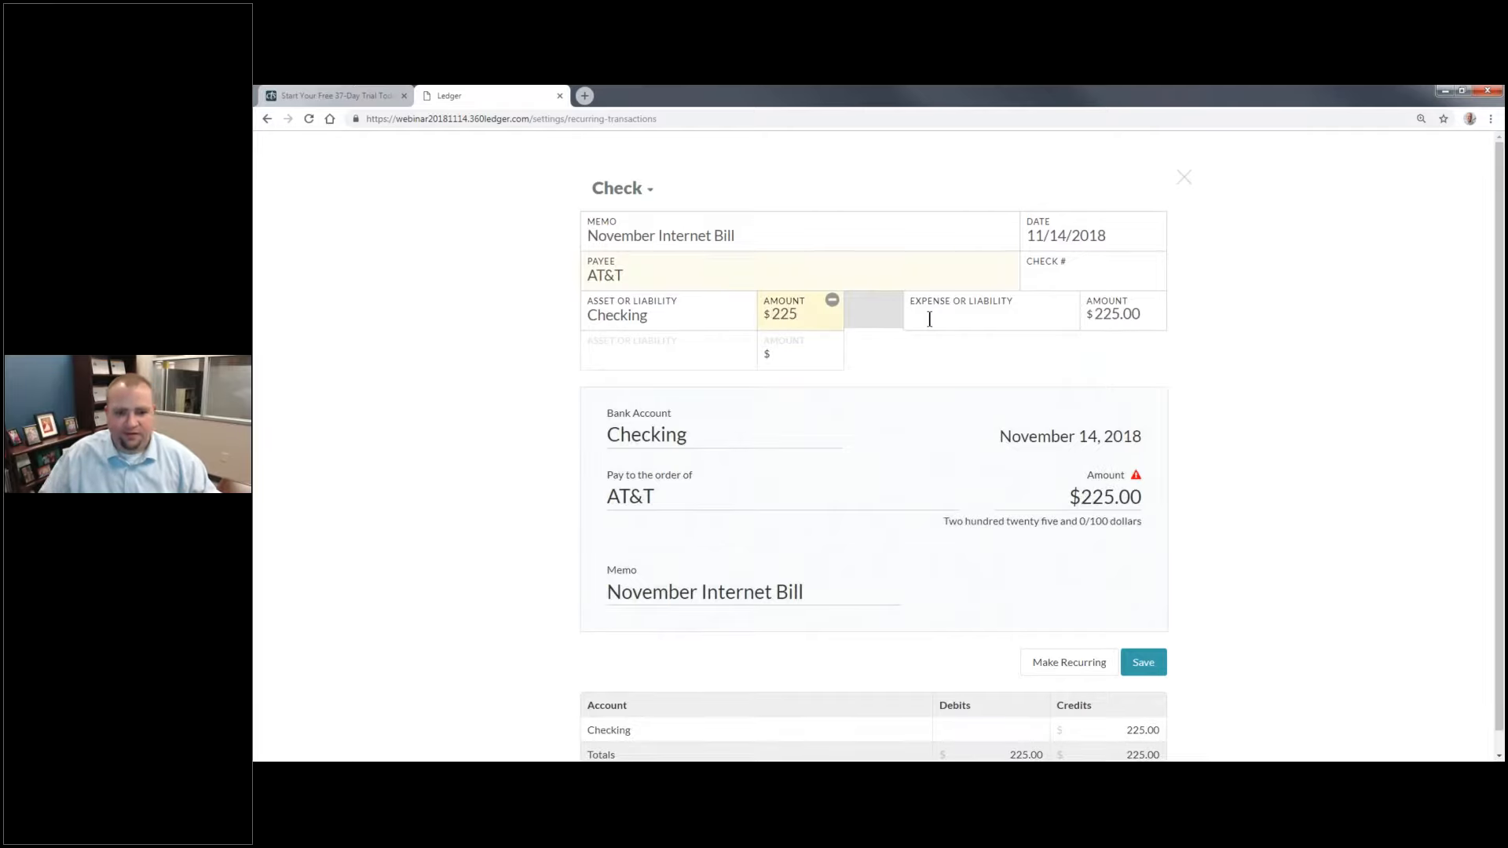
# Step: Assign the check to the Internet / Phone expense account and save it with the check number left blank
pyautogui.click(1037, 327)
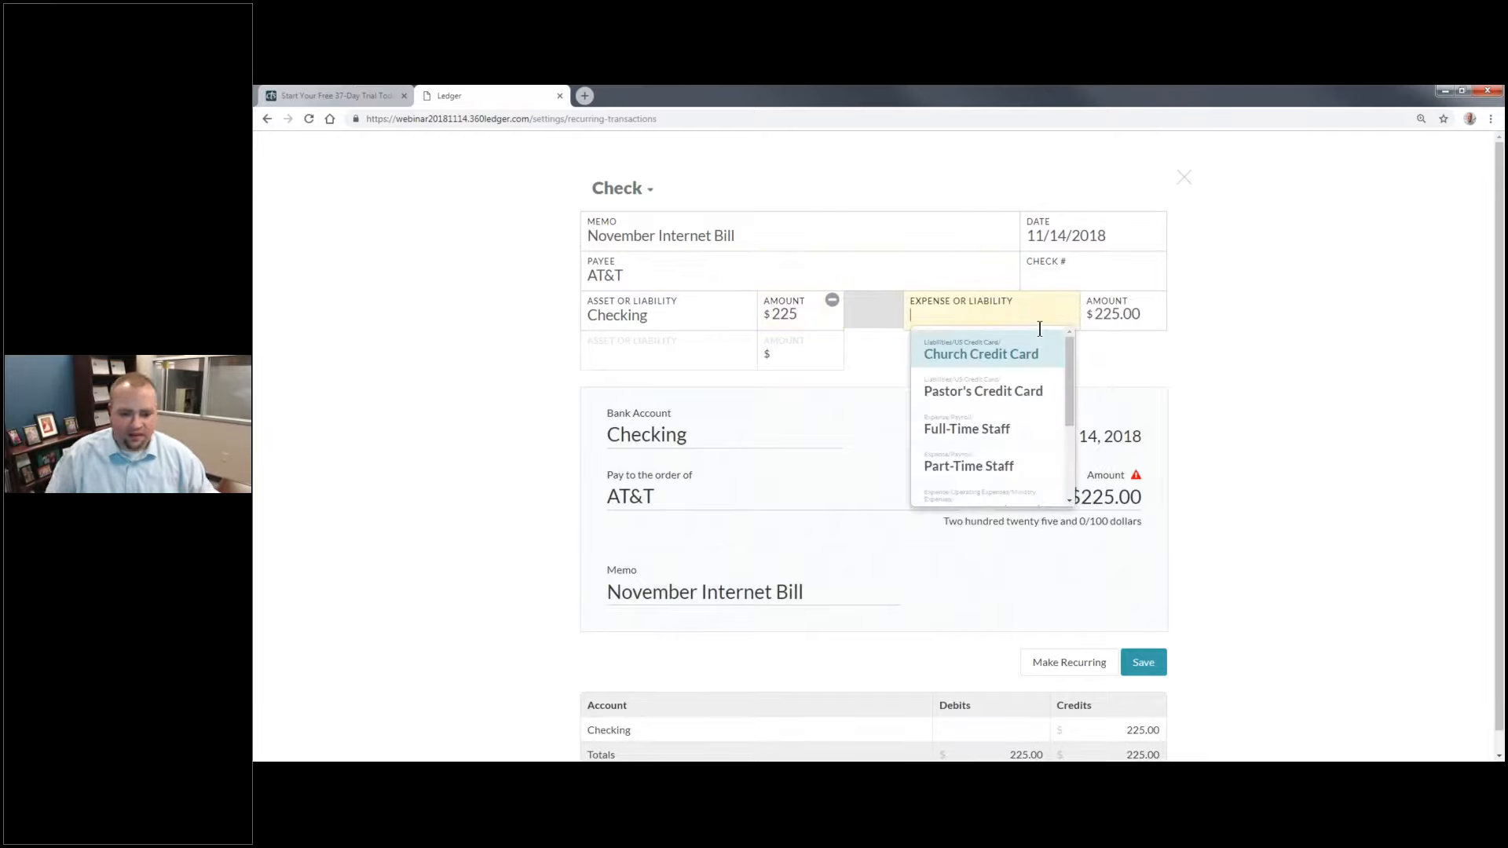
pyautogui.write('Int')
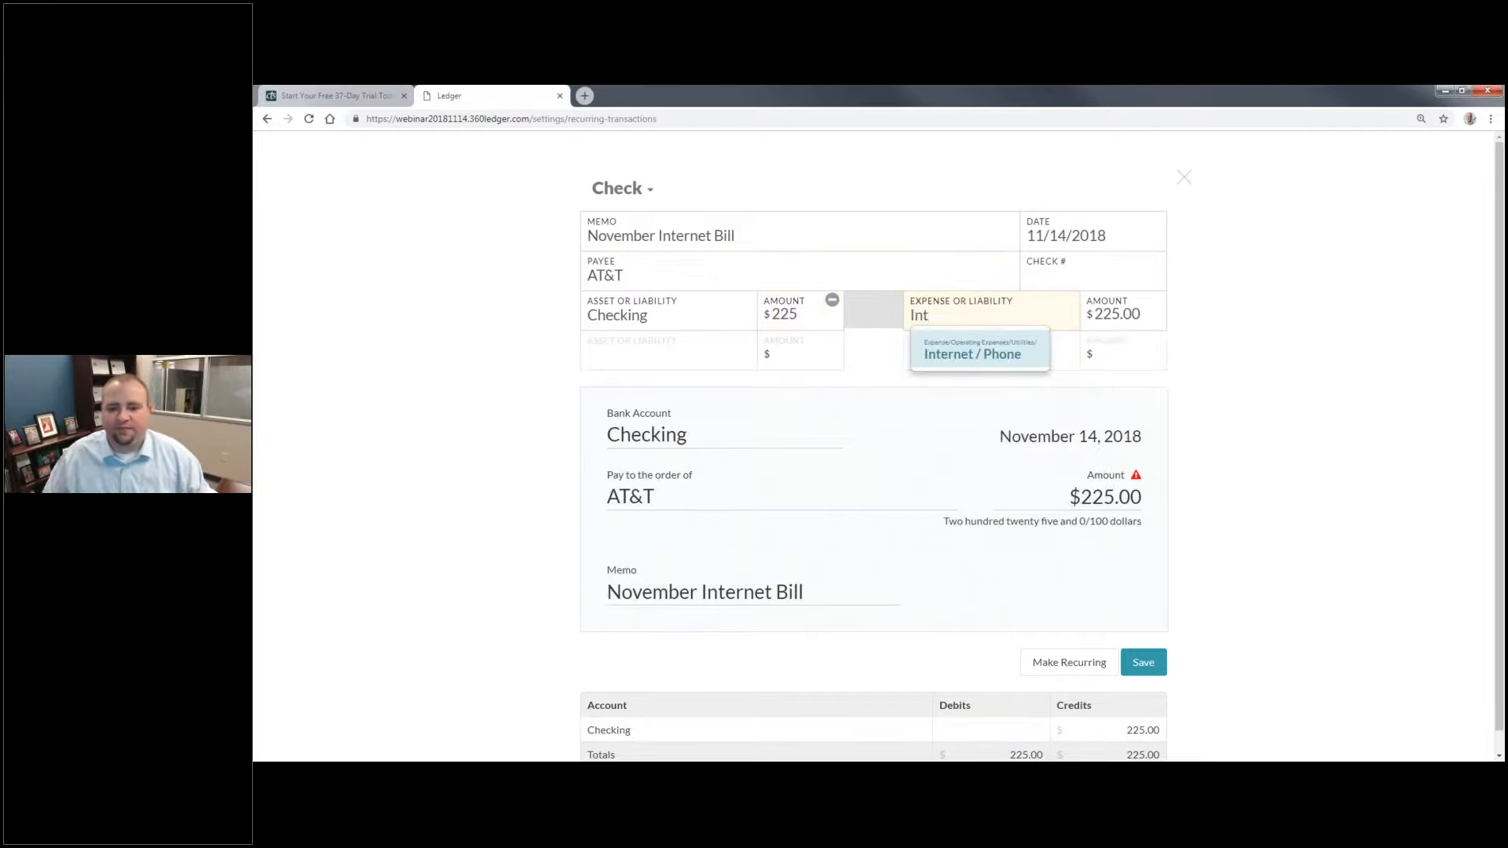
pyautogui.press('Return')
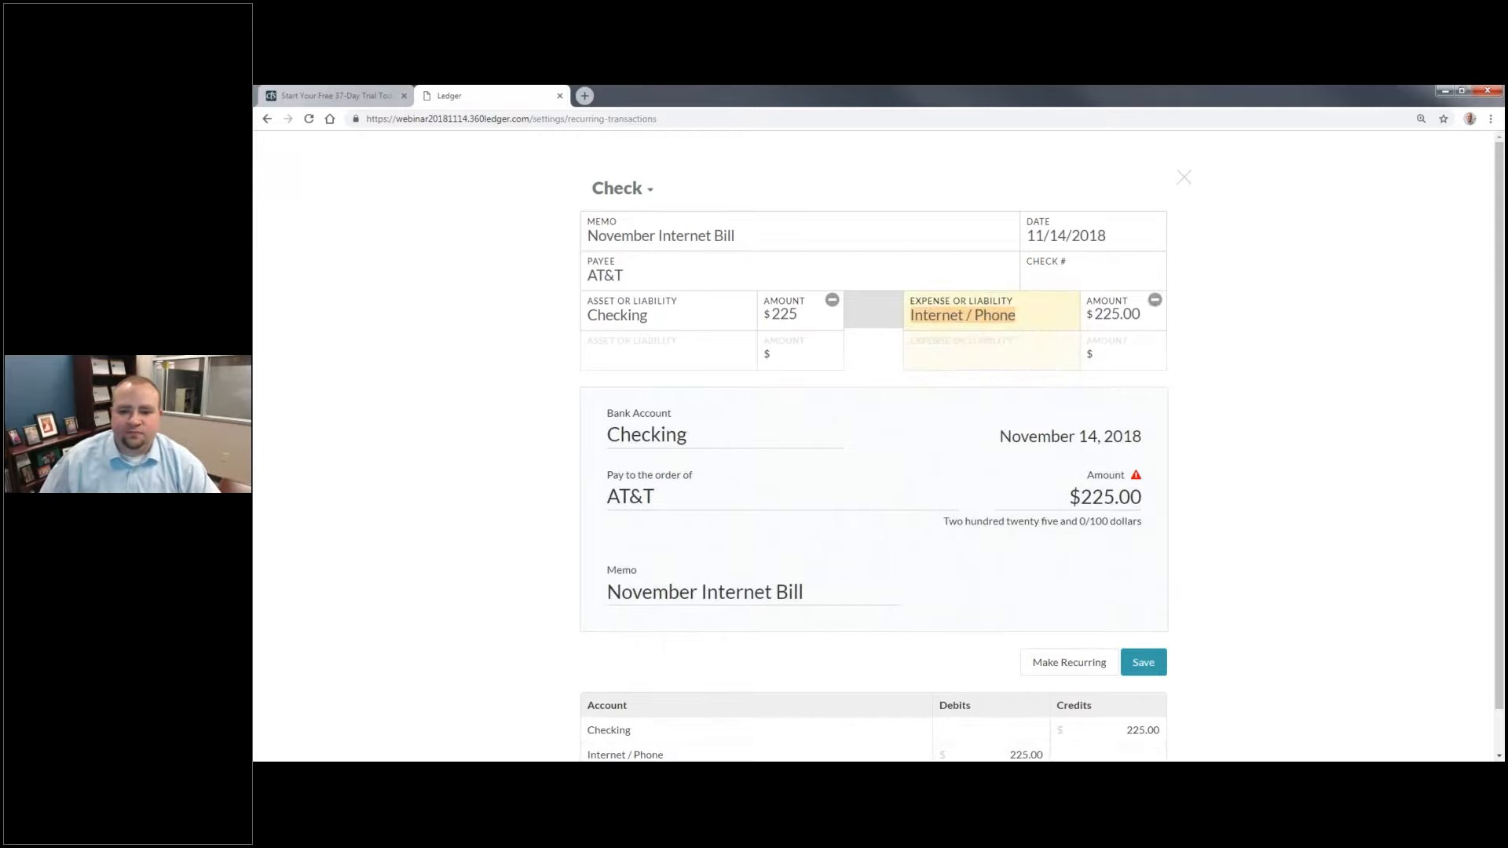
pyautogui.click(1110, 272)
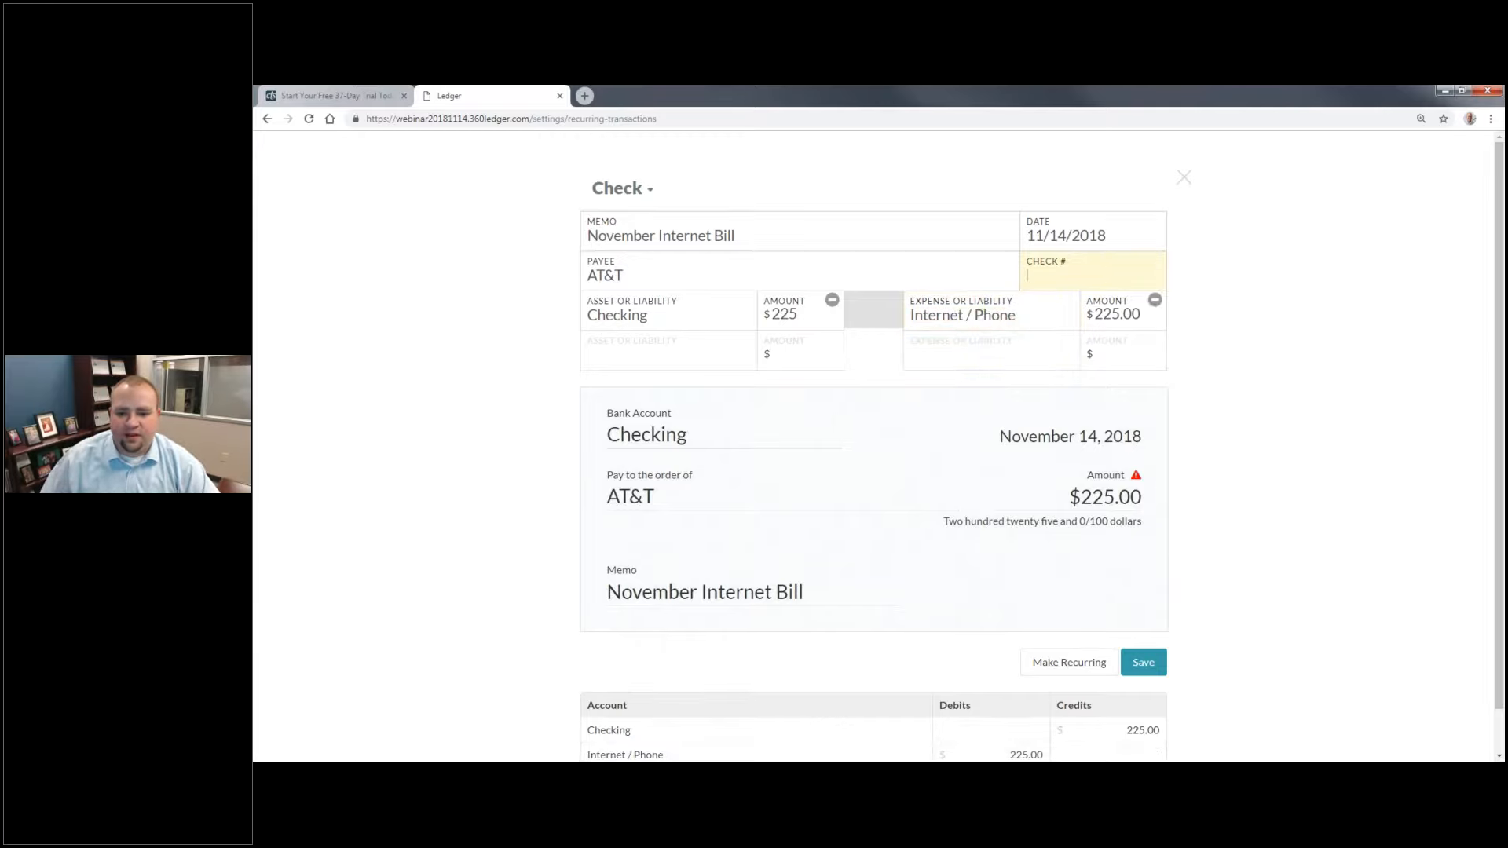
pyautogui.click(1137, 480)
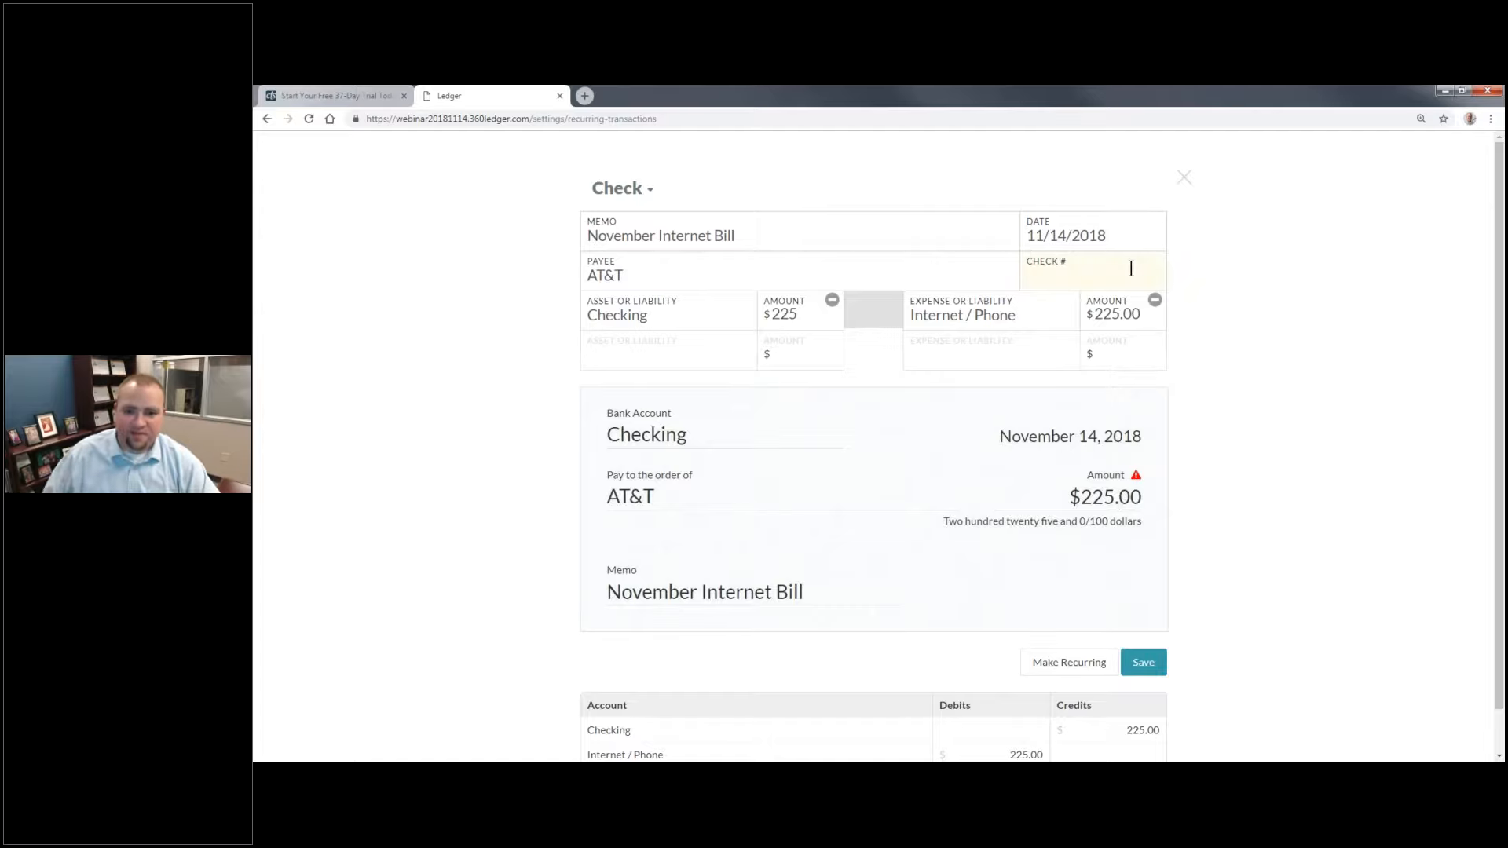
pyautogui.scroll(-1, 996, 421)
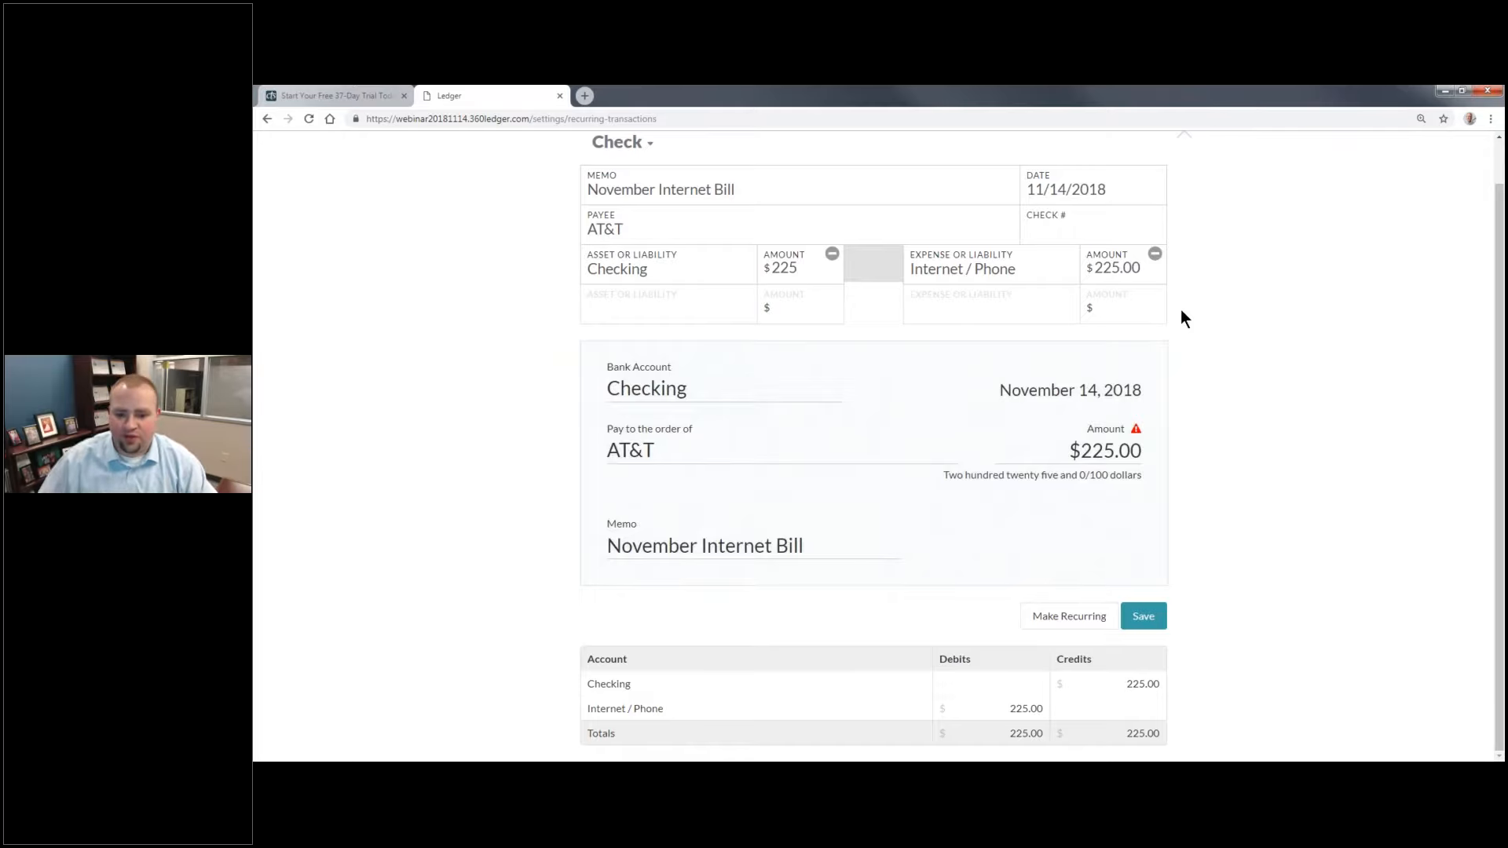
pyautogui.click(1142, 617)
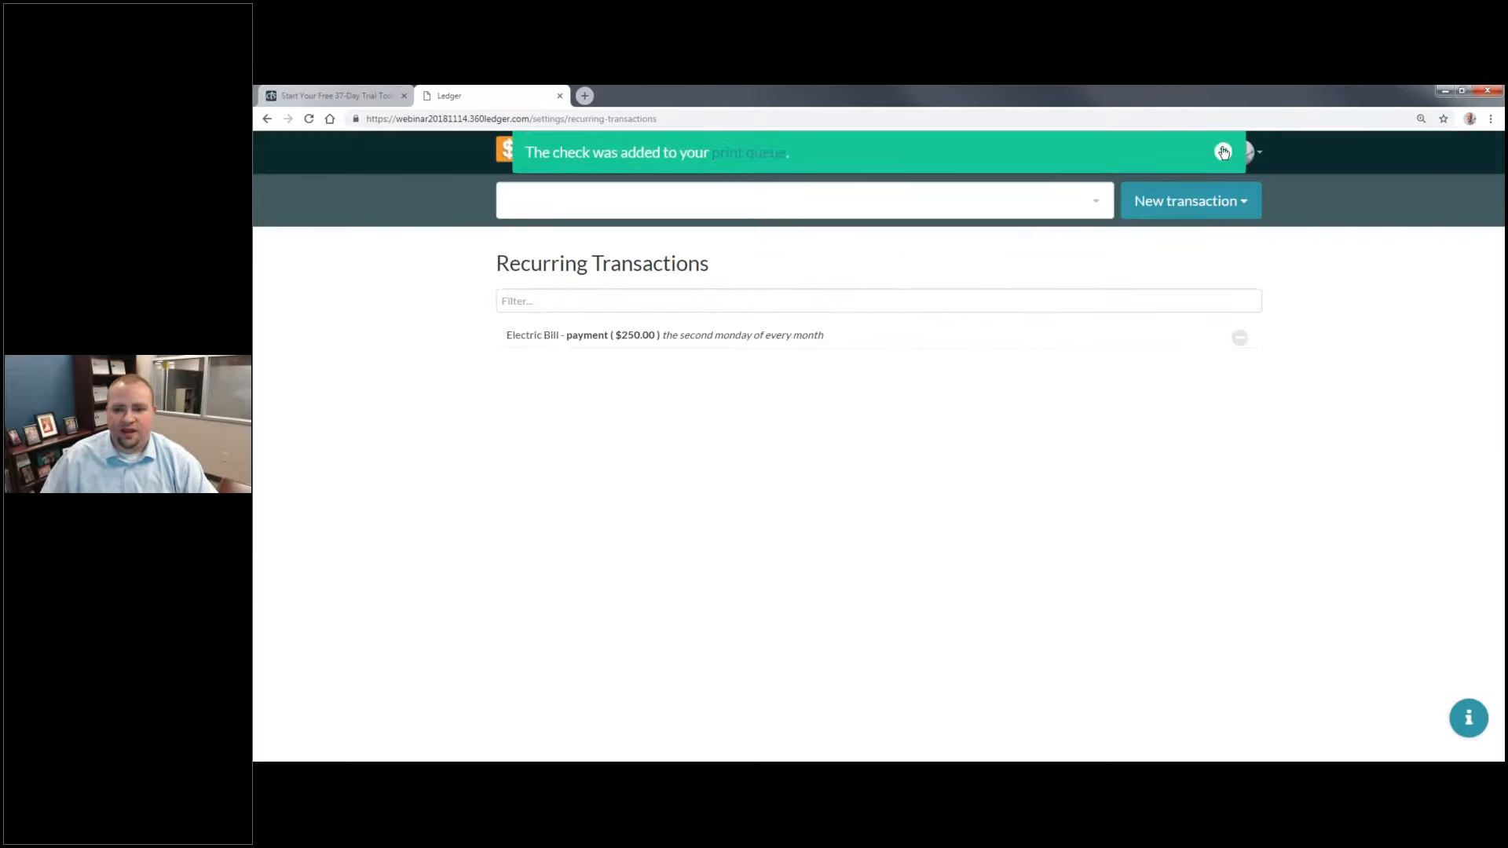
# Step: Select the AT&T check in the print queue and open its print layout
pyautogui.click(1223, 151)
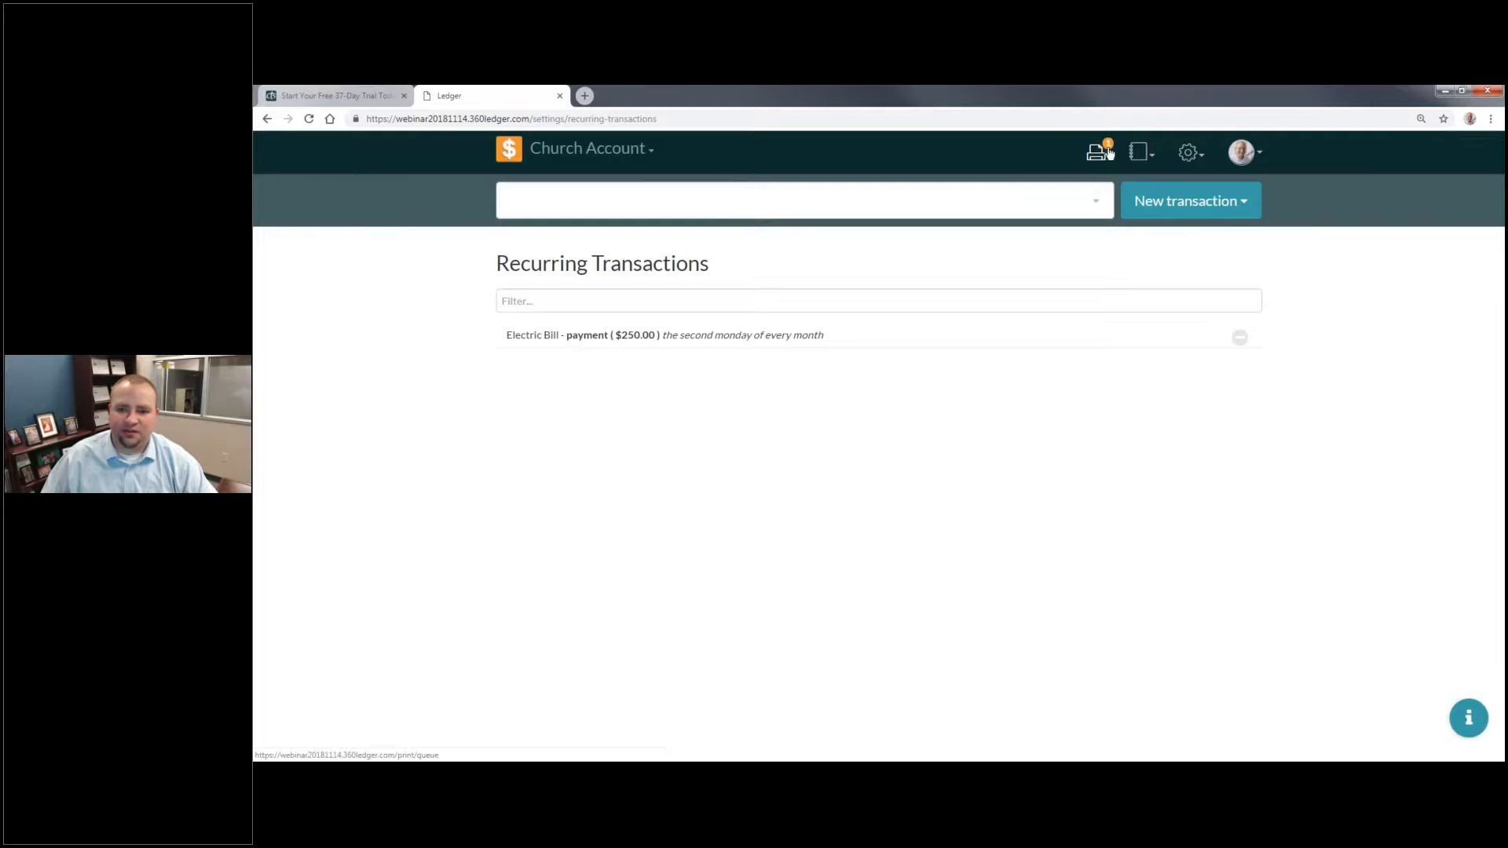
pyautogui.click(1111, 152)
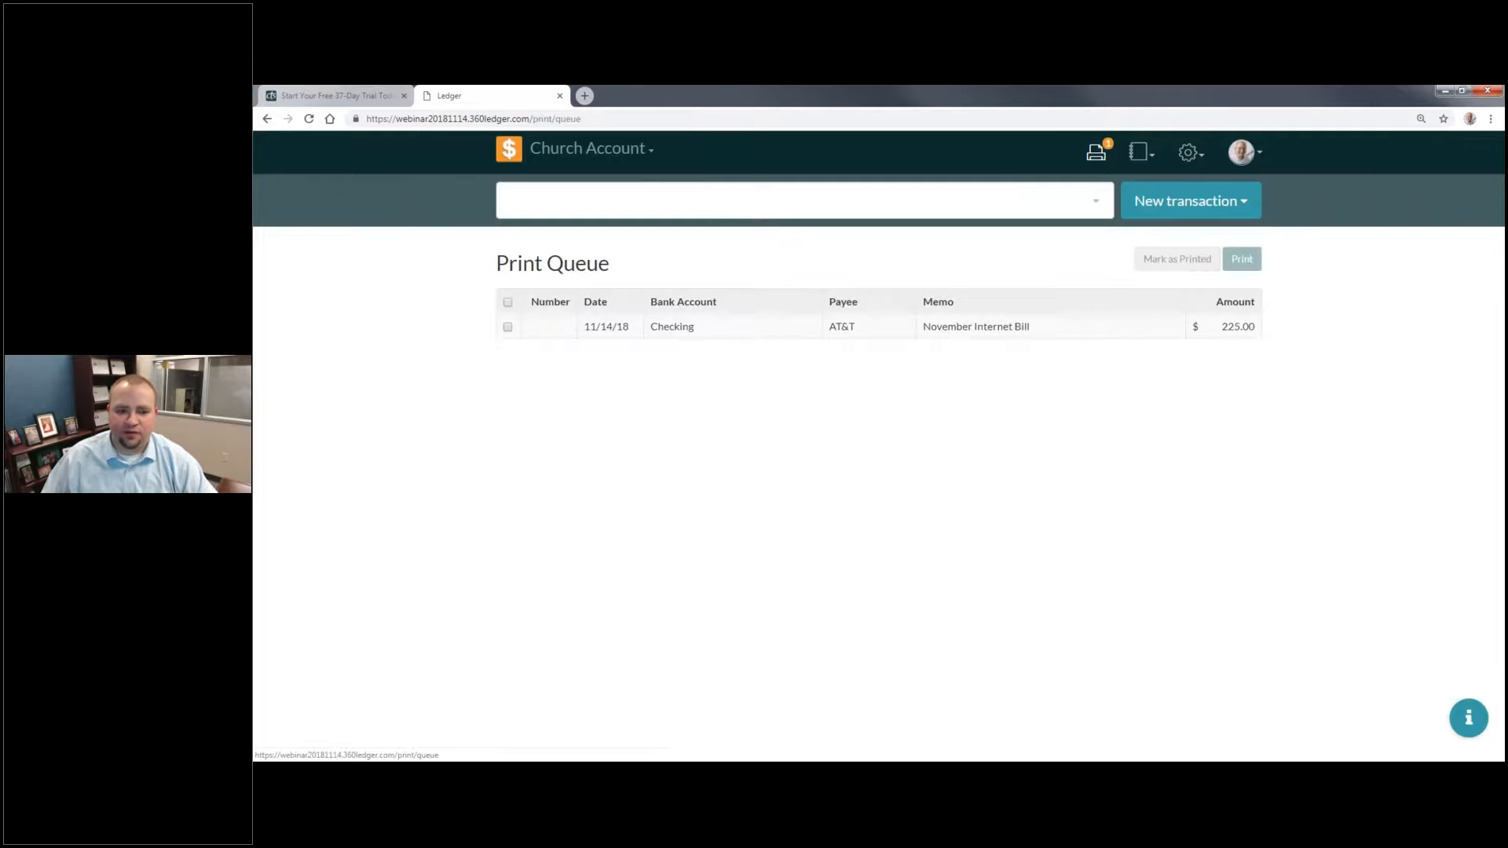
pyautogui.click(679, 322)
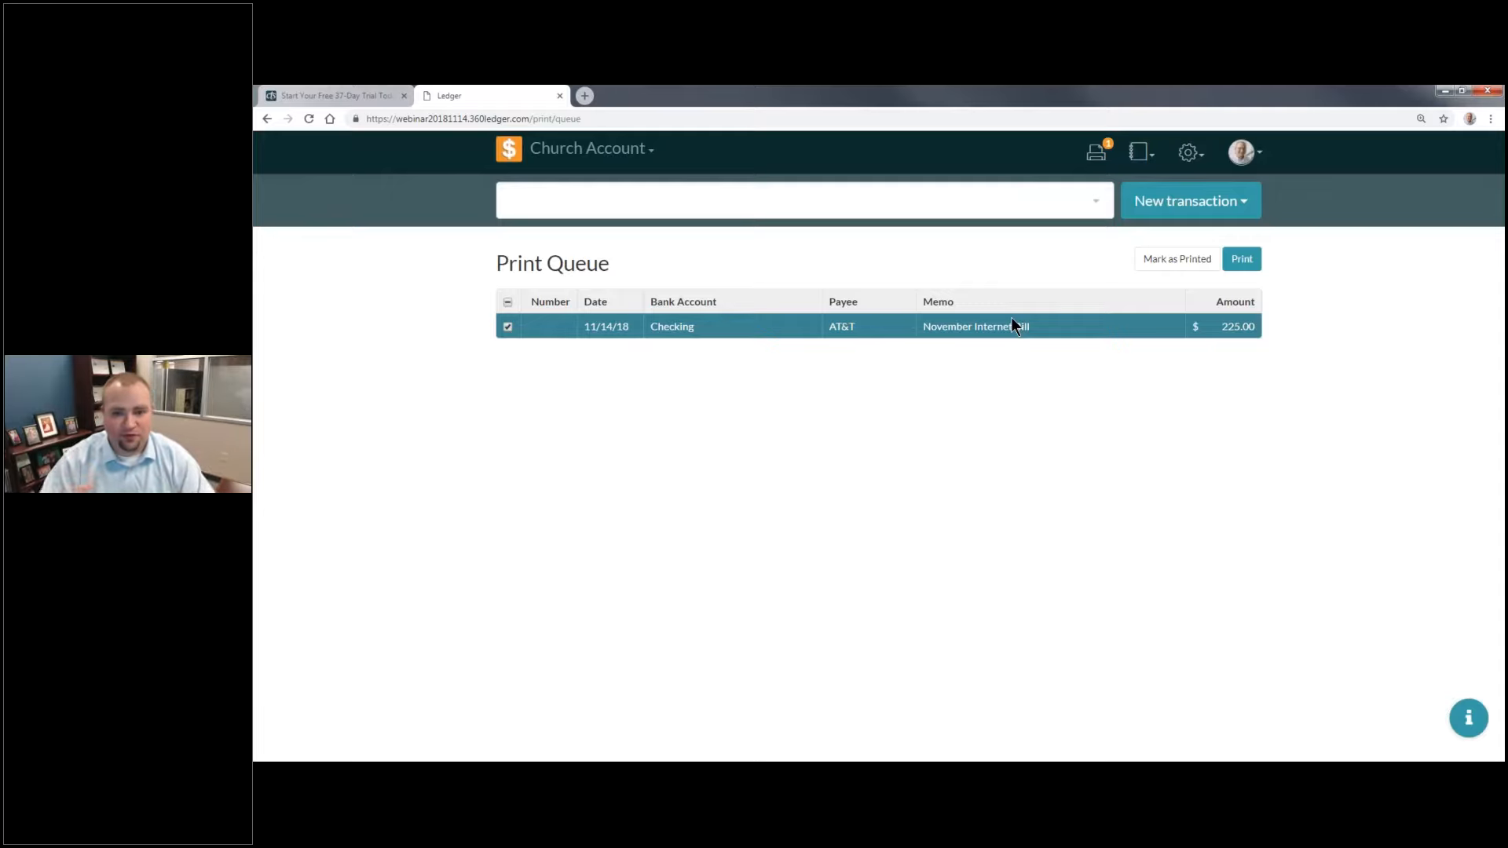
pyautogui.click(1248, 267)
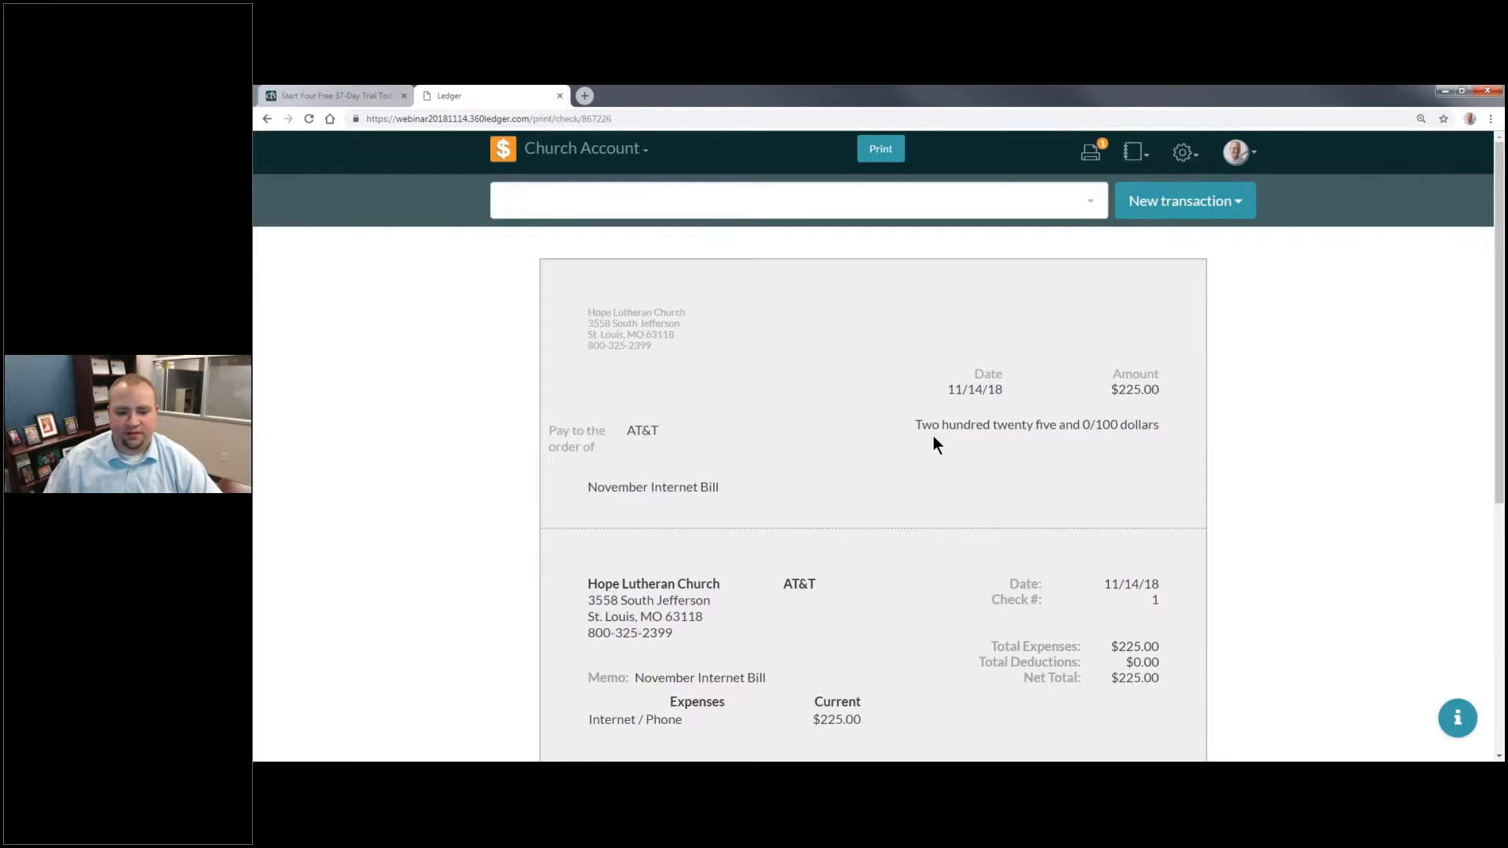
# Step: Examine the check's print layout, including the payee section and both stubs
pyautogui.scroll(-2, 933, 436)
pyautogui.scroll(3, 1005, 437)
pyautogui.scroll(-5, 1006, 437)
pyautogui.scroll(5, 1005, 437)
pyautogui.scroll(1, 993, 420)
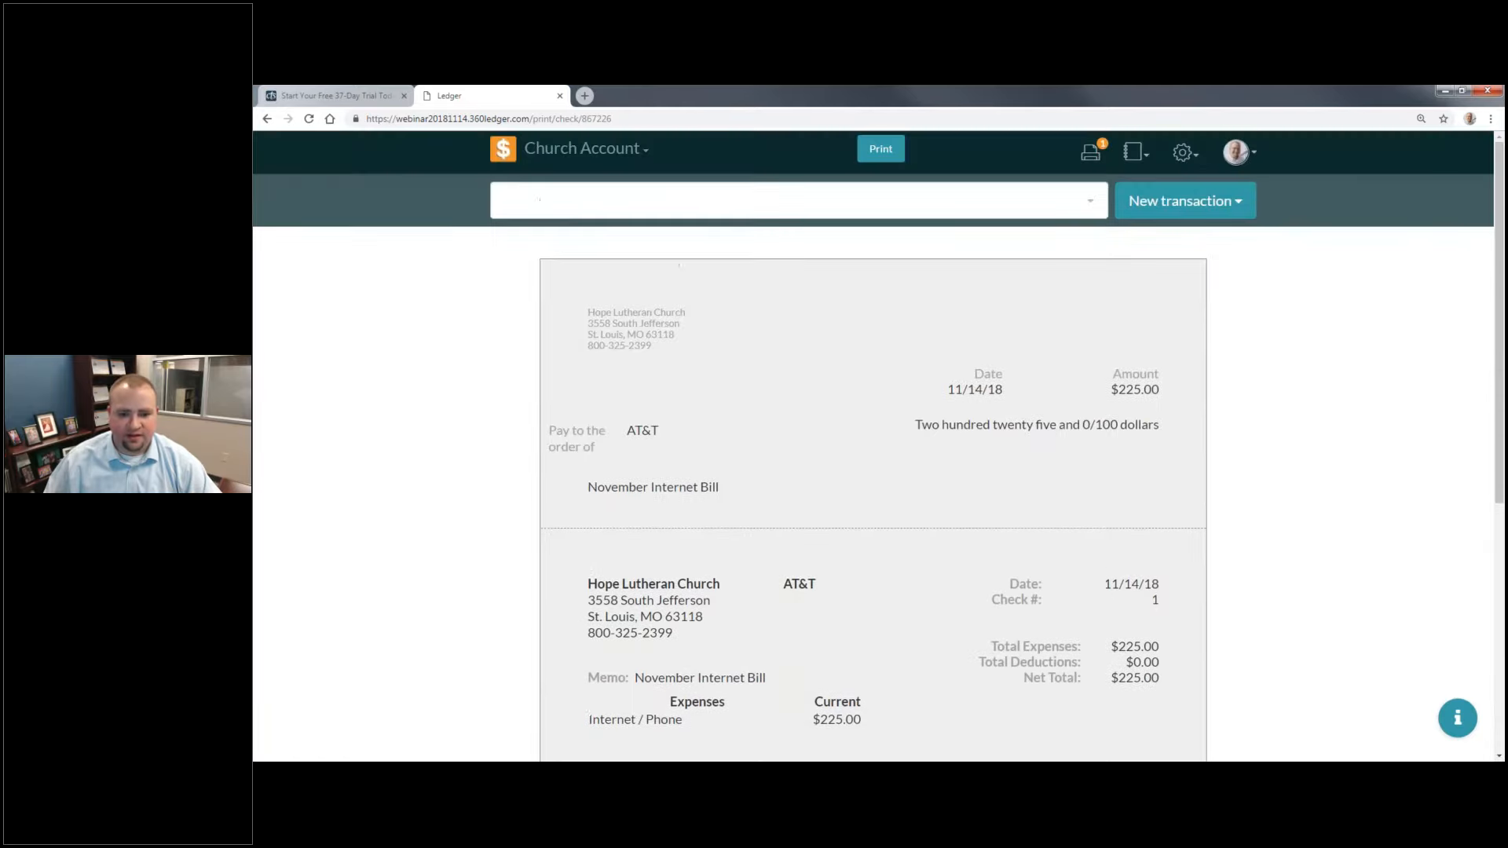
pyautogui.scroll(-2, 1166, 283)
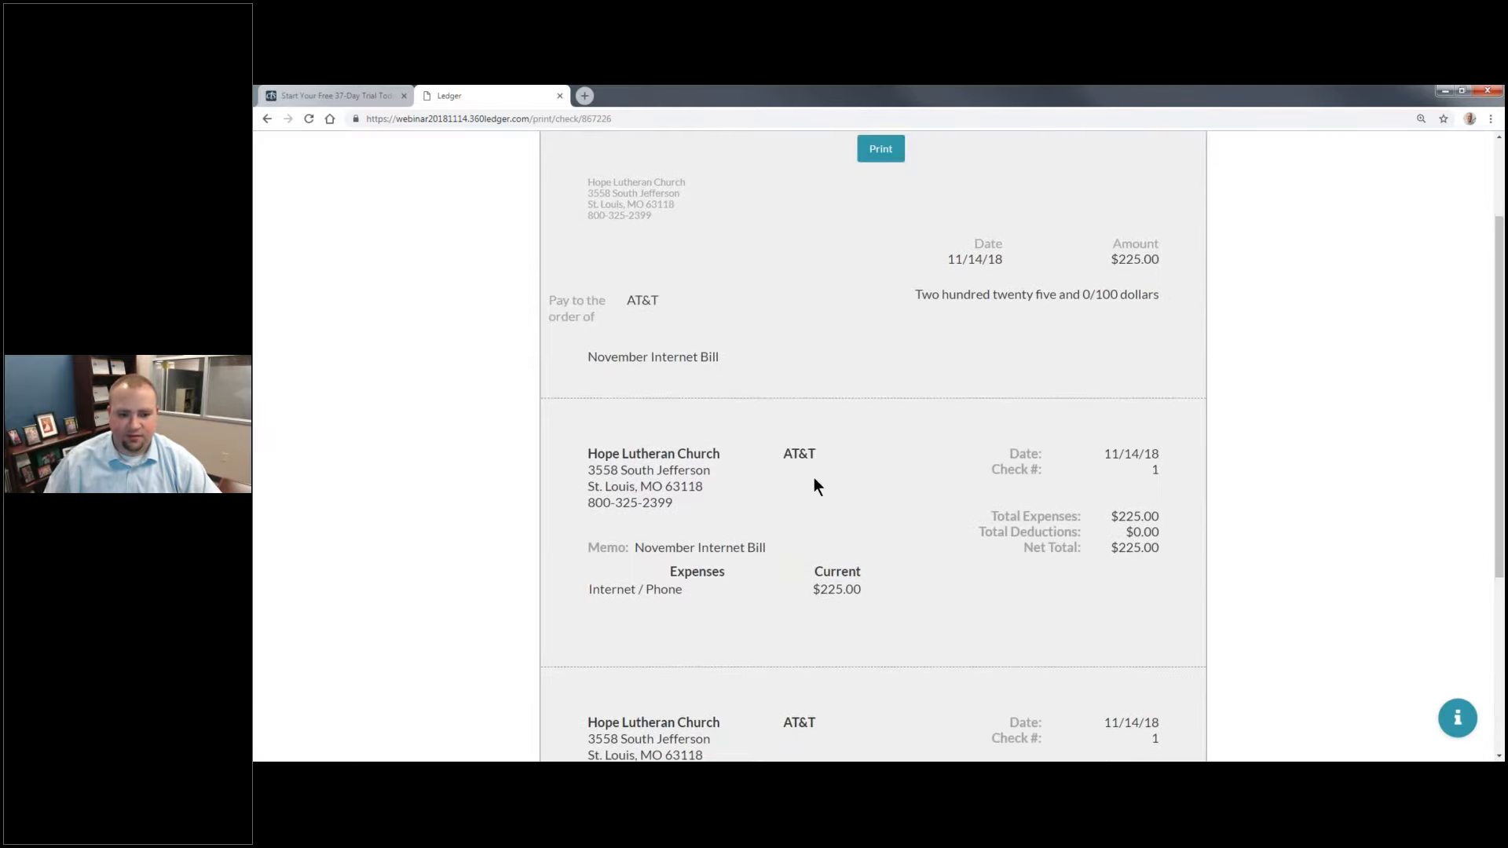
pyautogui.scroll(-3, 819, 468)
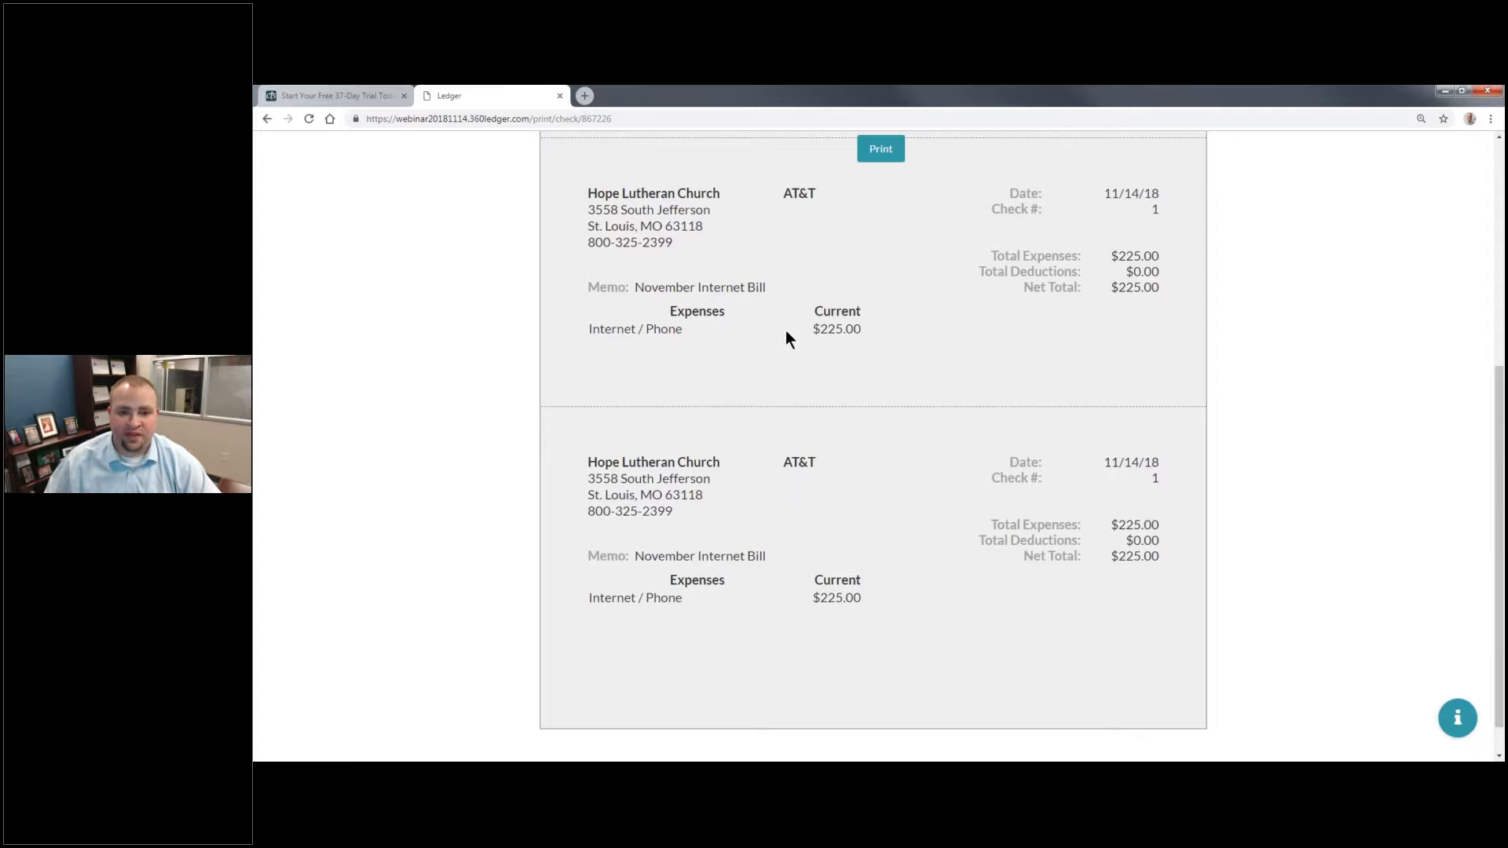
pyautogui.scroll(5, 785, 334)
# Step: Confirm the AT&T check for printing with check number 789, and cancel the browser's print dialog
pyautogui.click(881, 148)
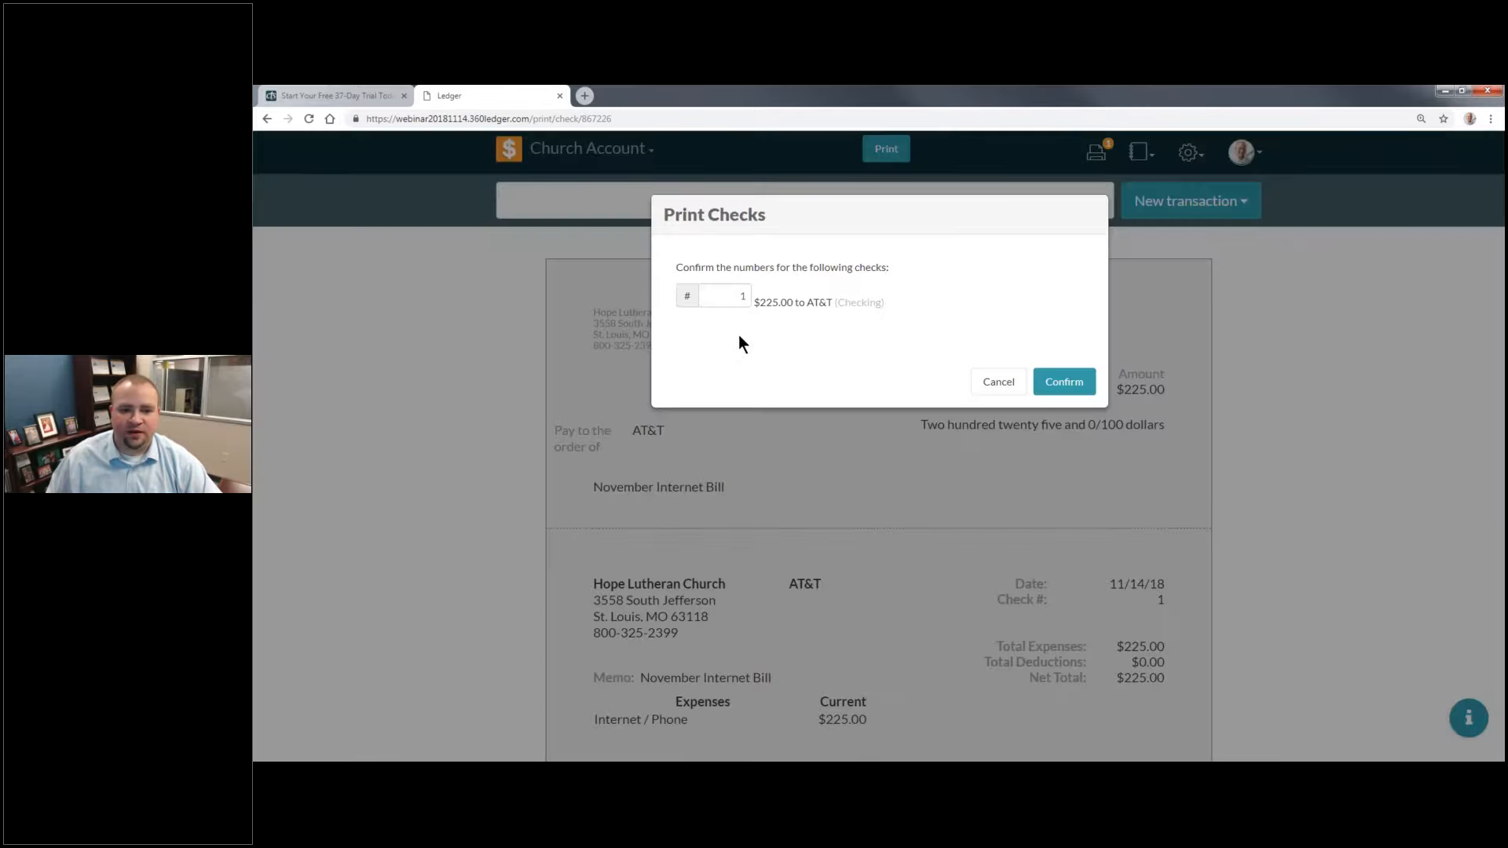
pyautogui.doubleClick(720, 295)
pyautogui.write('789')
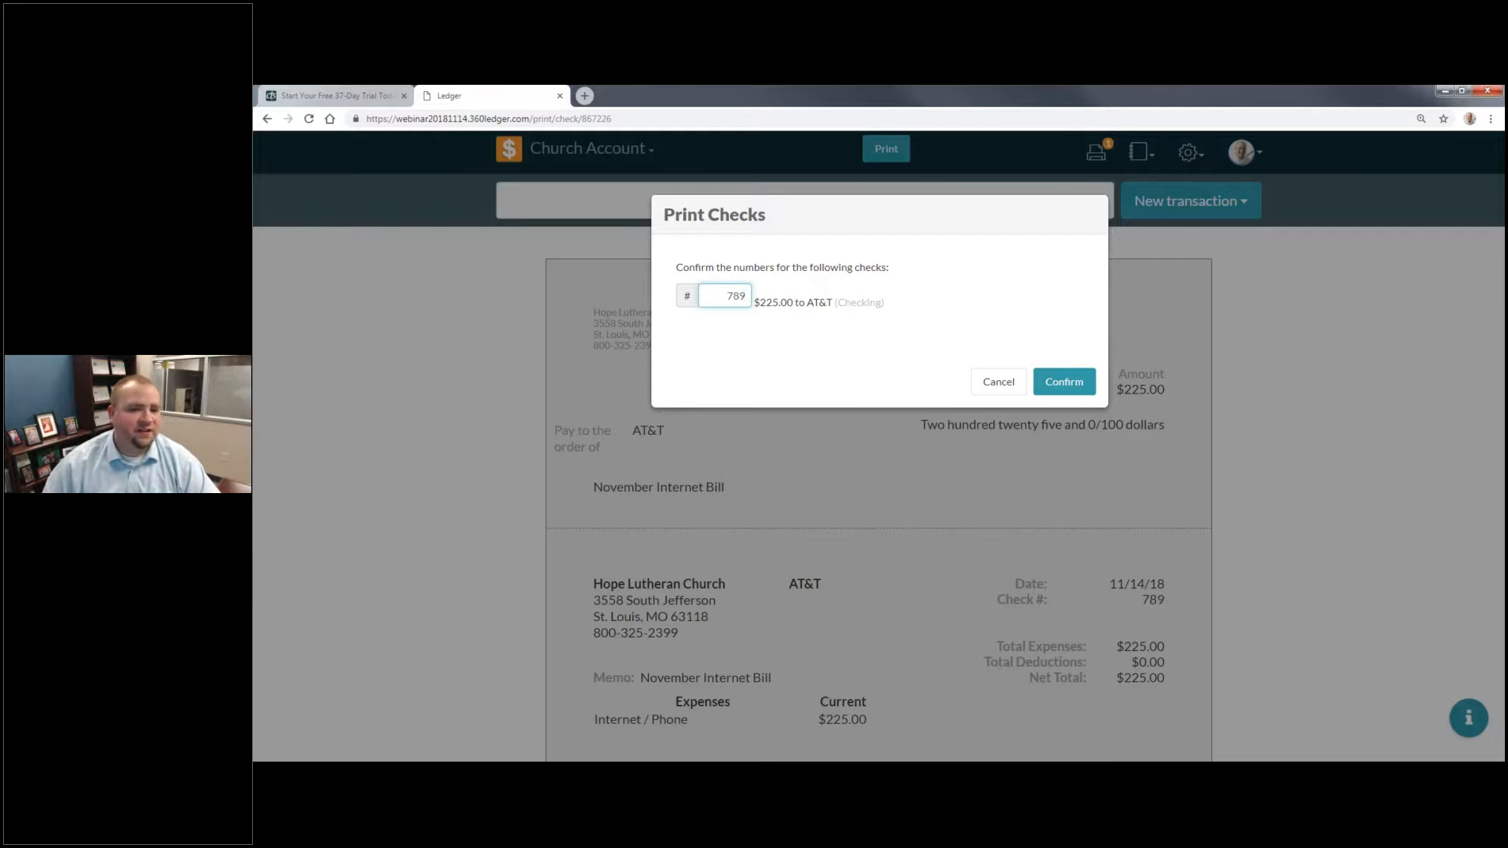
pyautogui.click(1077, 385)
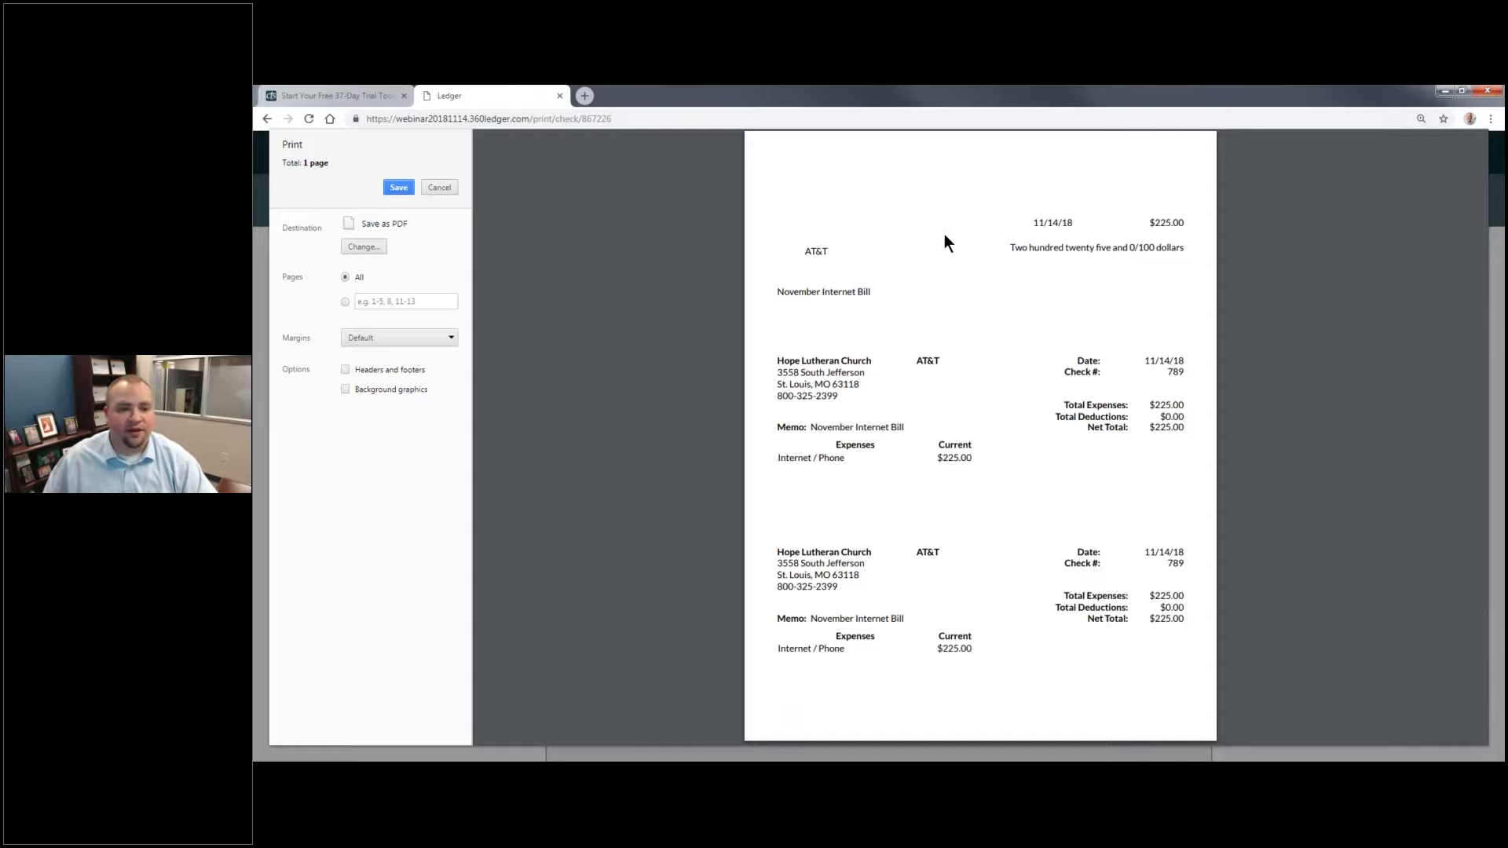
pyautogui.click(444, 186)
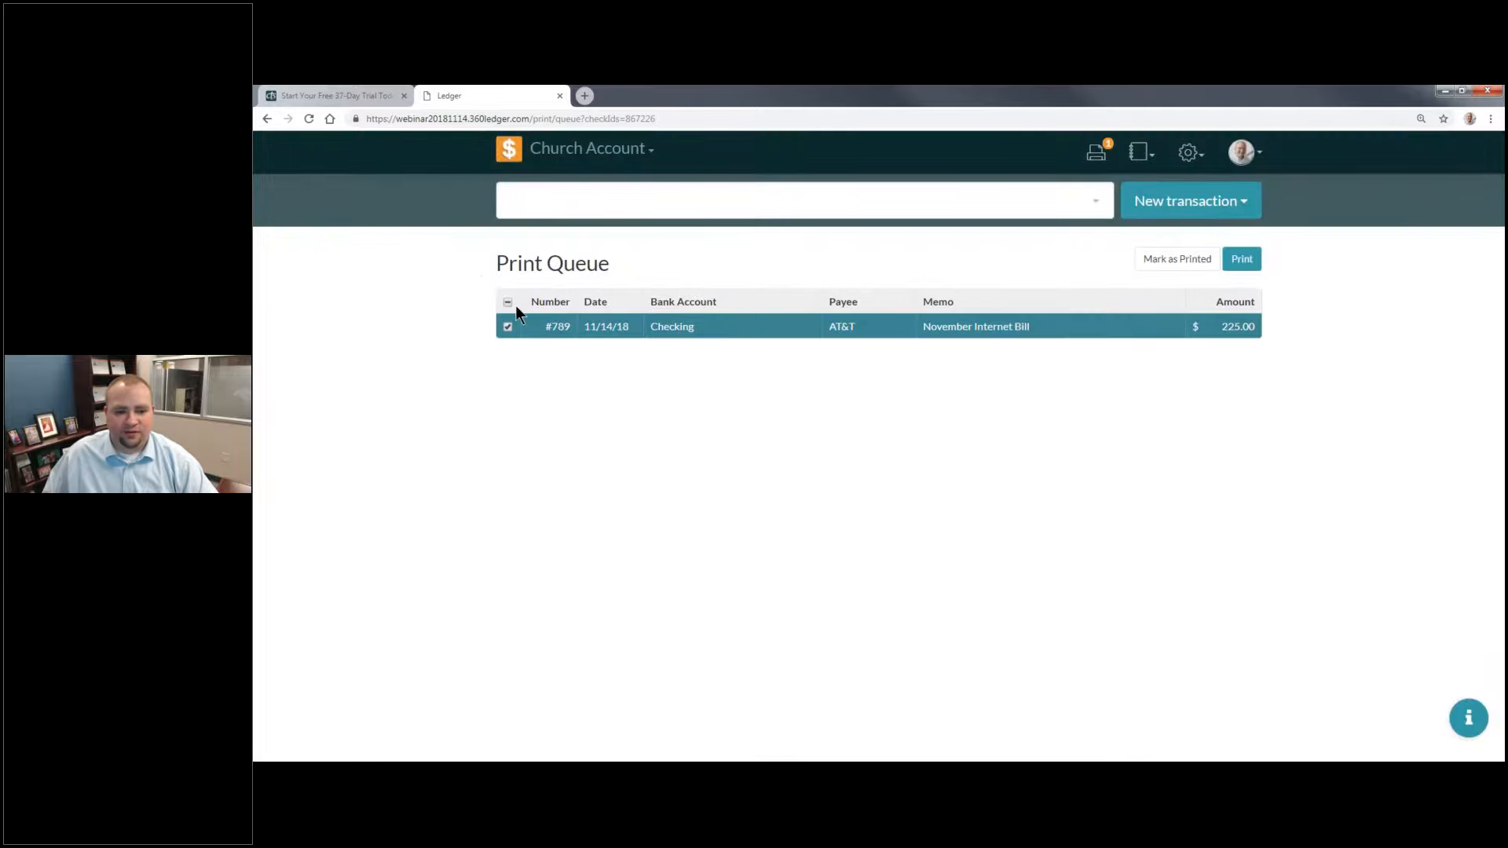
# Step: Mark the AT&T check as printed to remove it from the print queue, and return to the home overview
pyautogui.click(1168, 260)
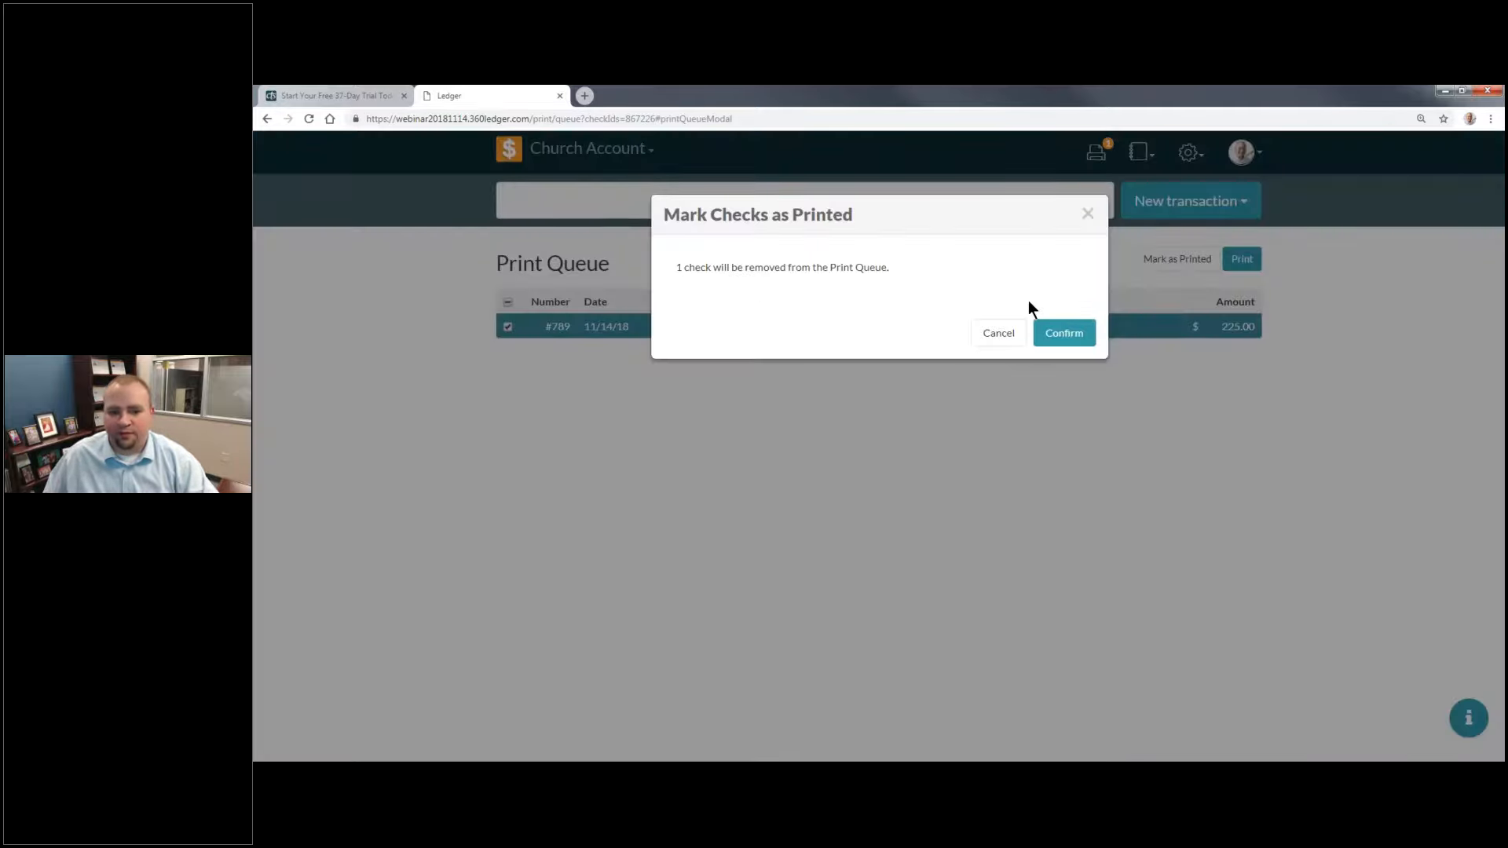
pyautogui.click(1064, 333)
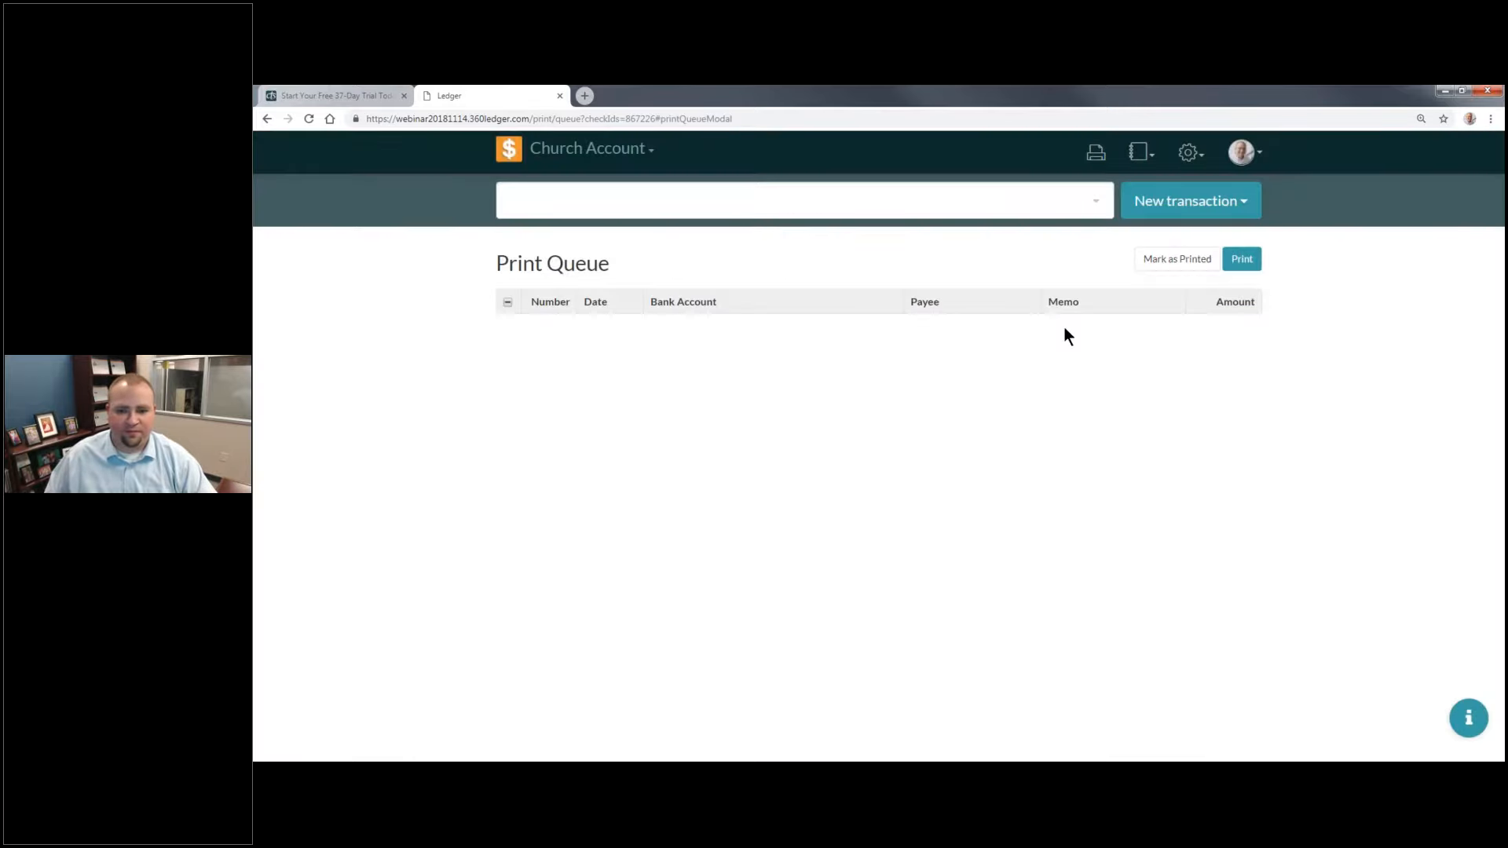
pyautogui.click(515, 152)
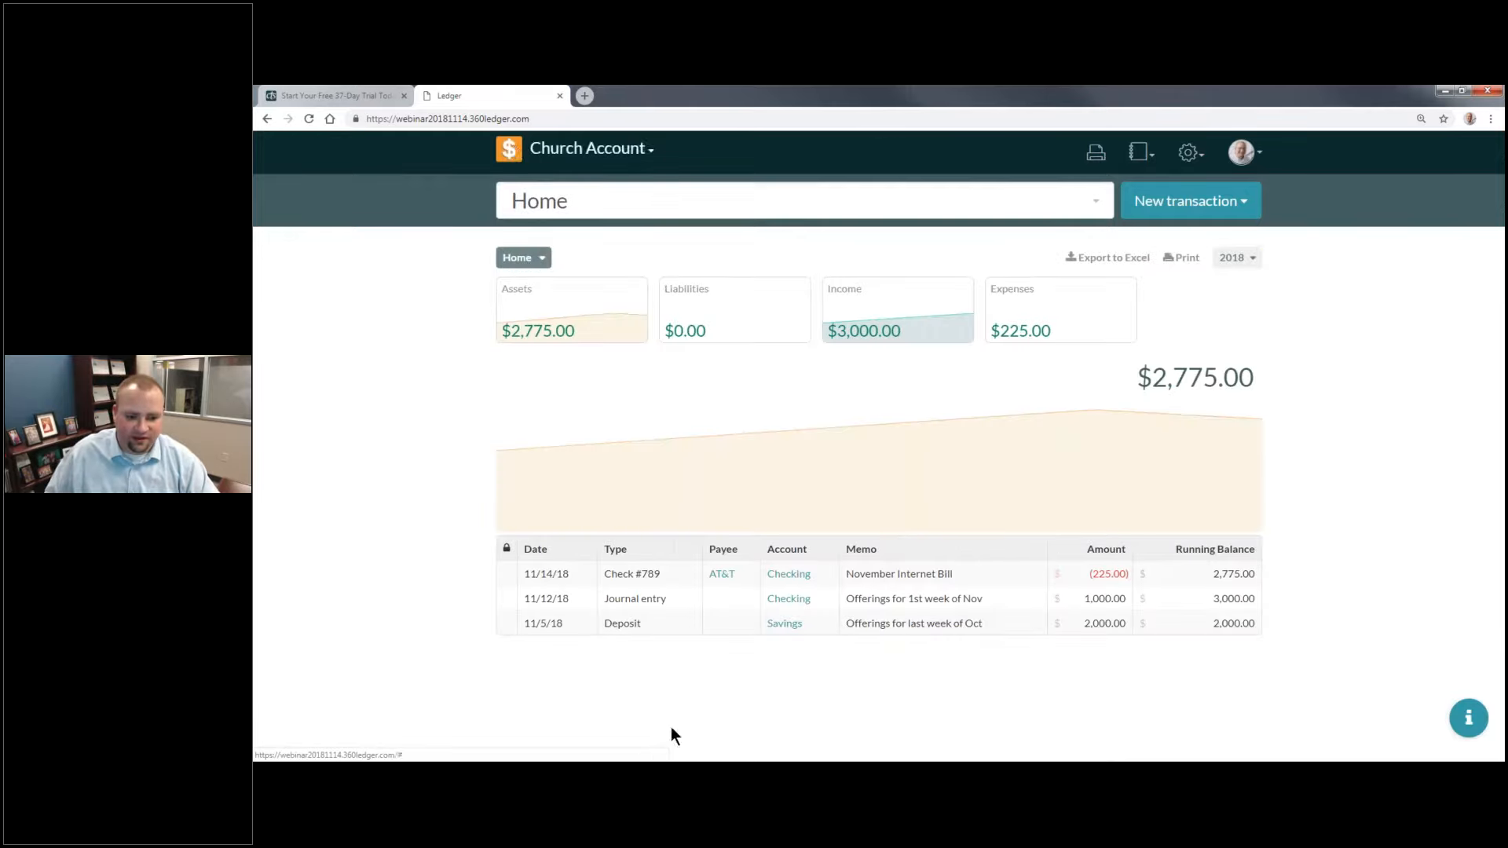
# Step: Start a new payment with the memo "November Electricy" and the payee Ameren UE
pyautogui.click(1257, 201)
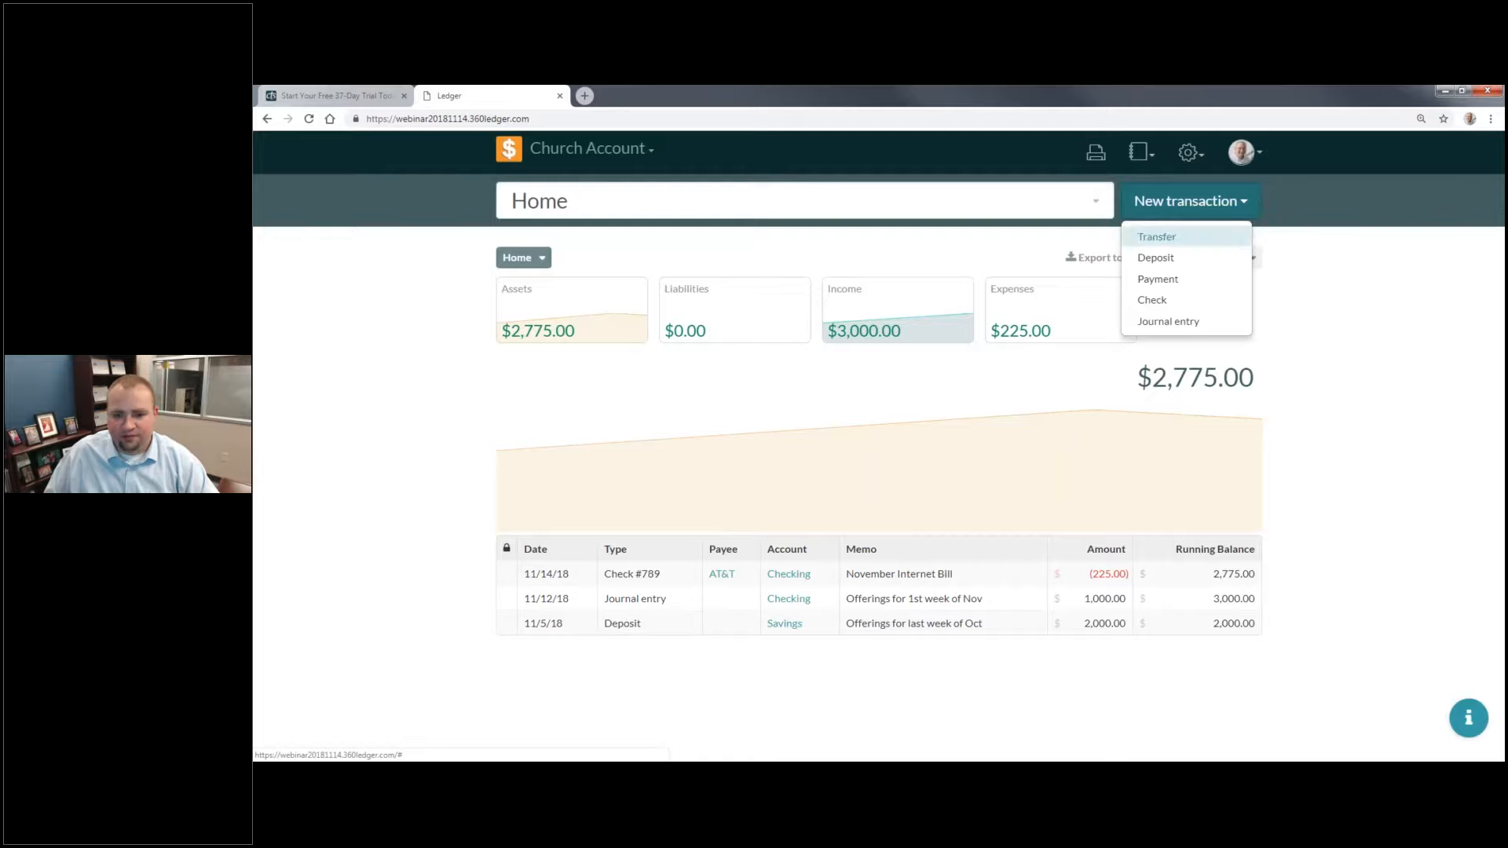
pyautogui.click(1181, 279)
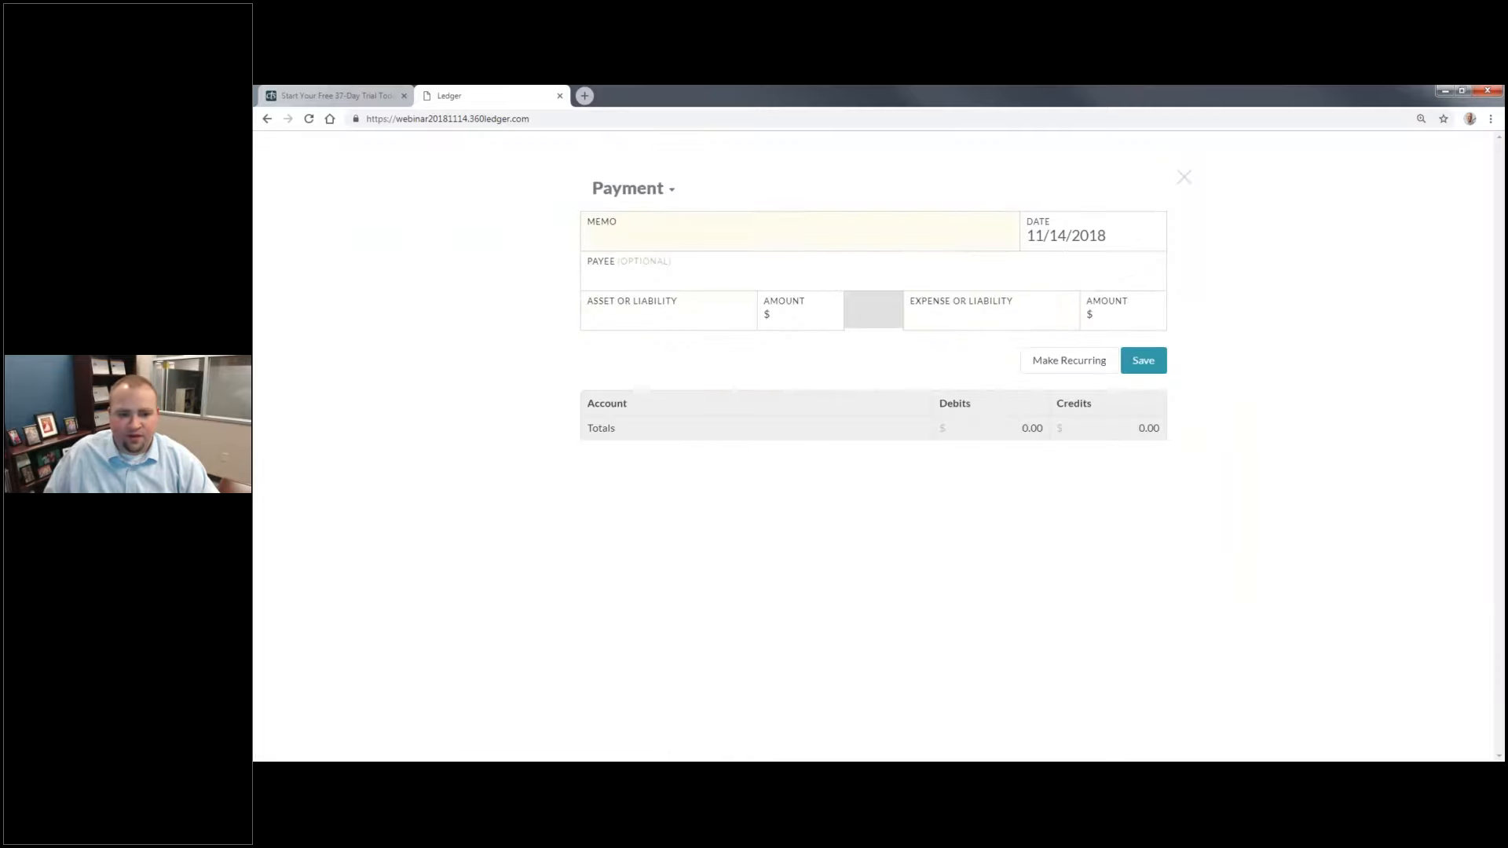
pyautogui.write('Nov')
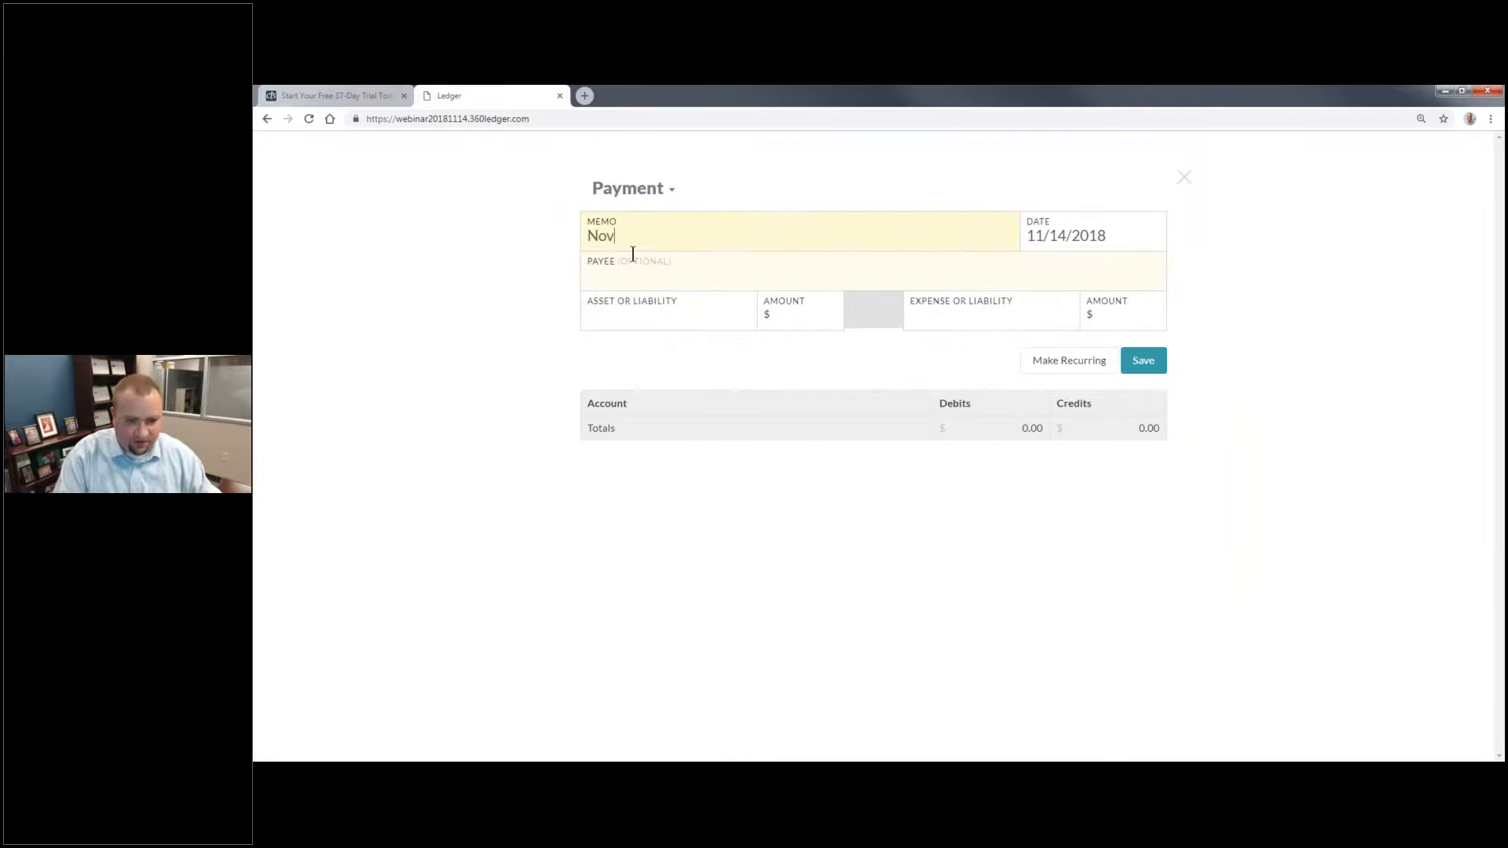
pyautogui.write('ember E')
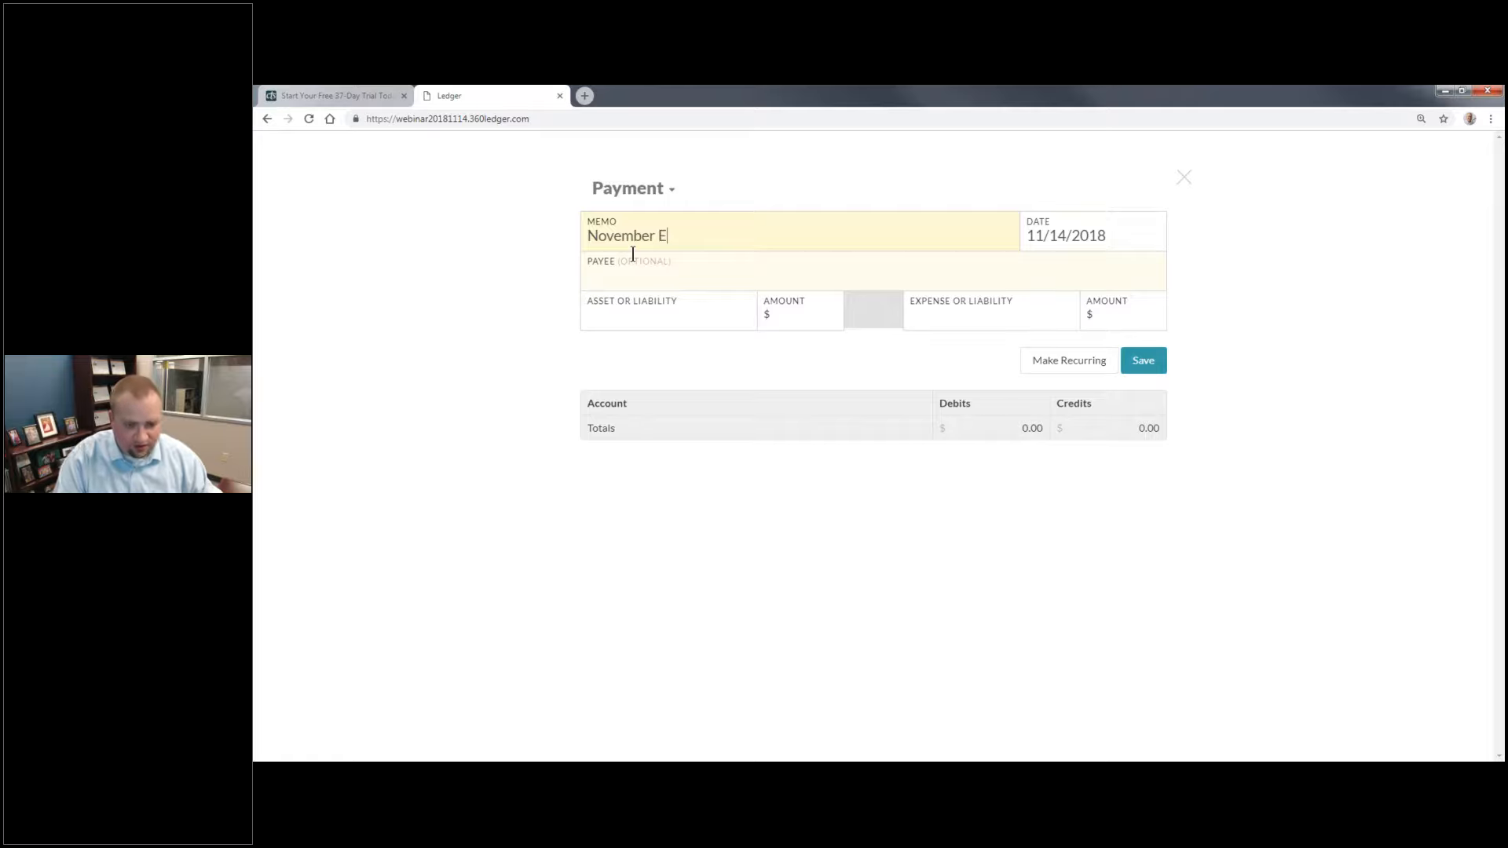
pyautogui.write('lectricy')
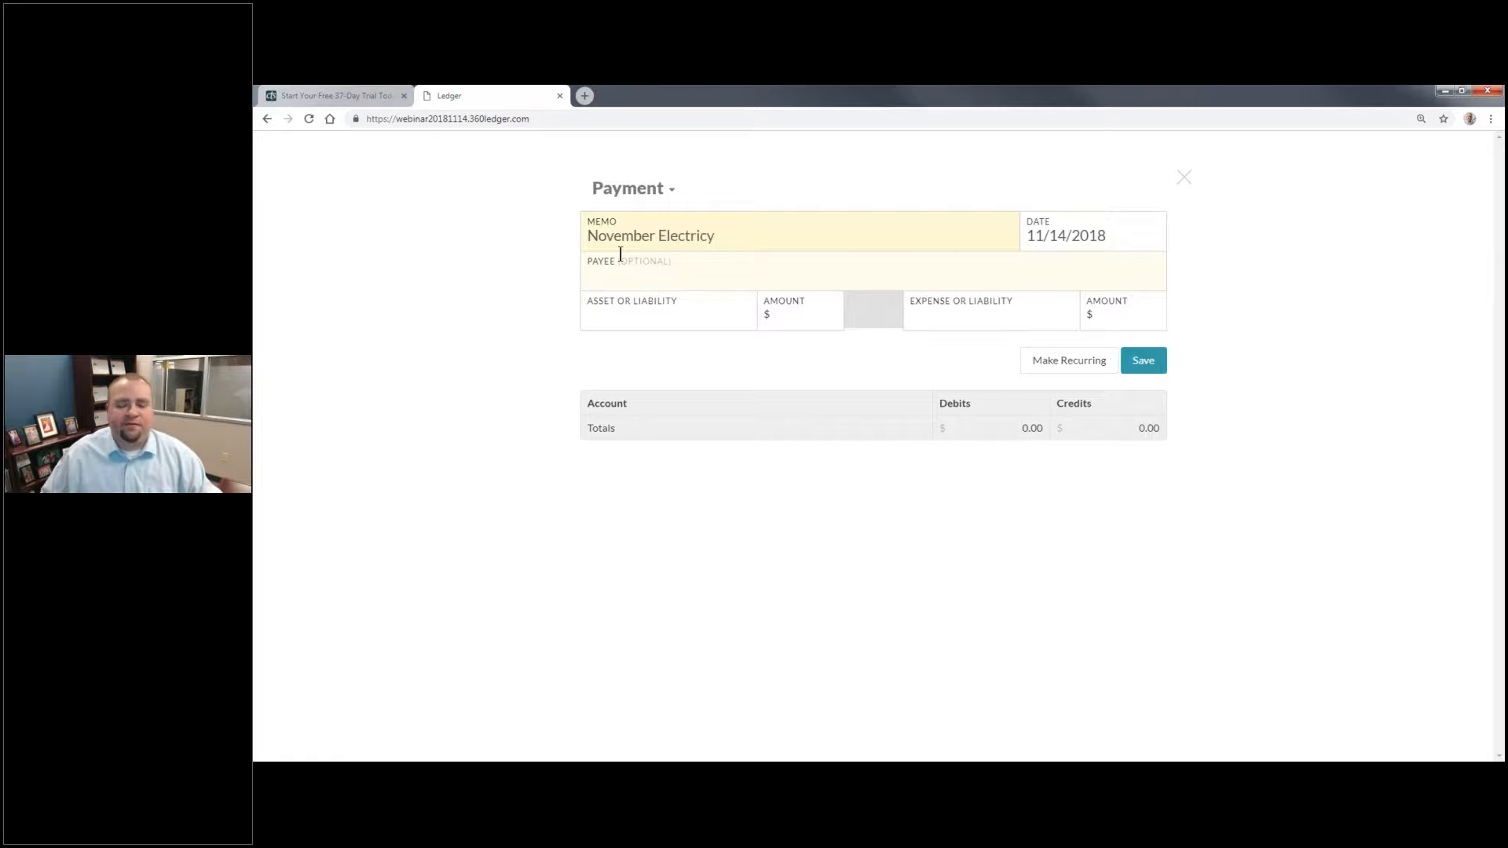
pyautogui.click(707, 269)
pyautogui.write('Ameree')
pyautogui.write('UE')
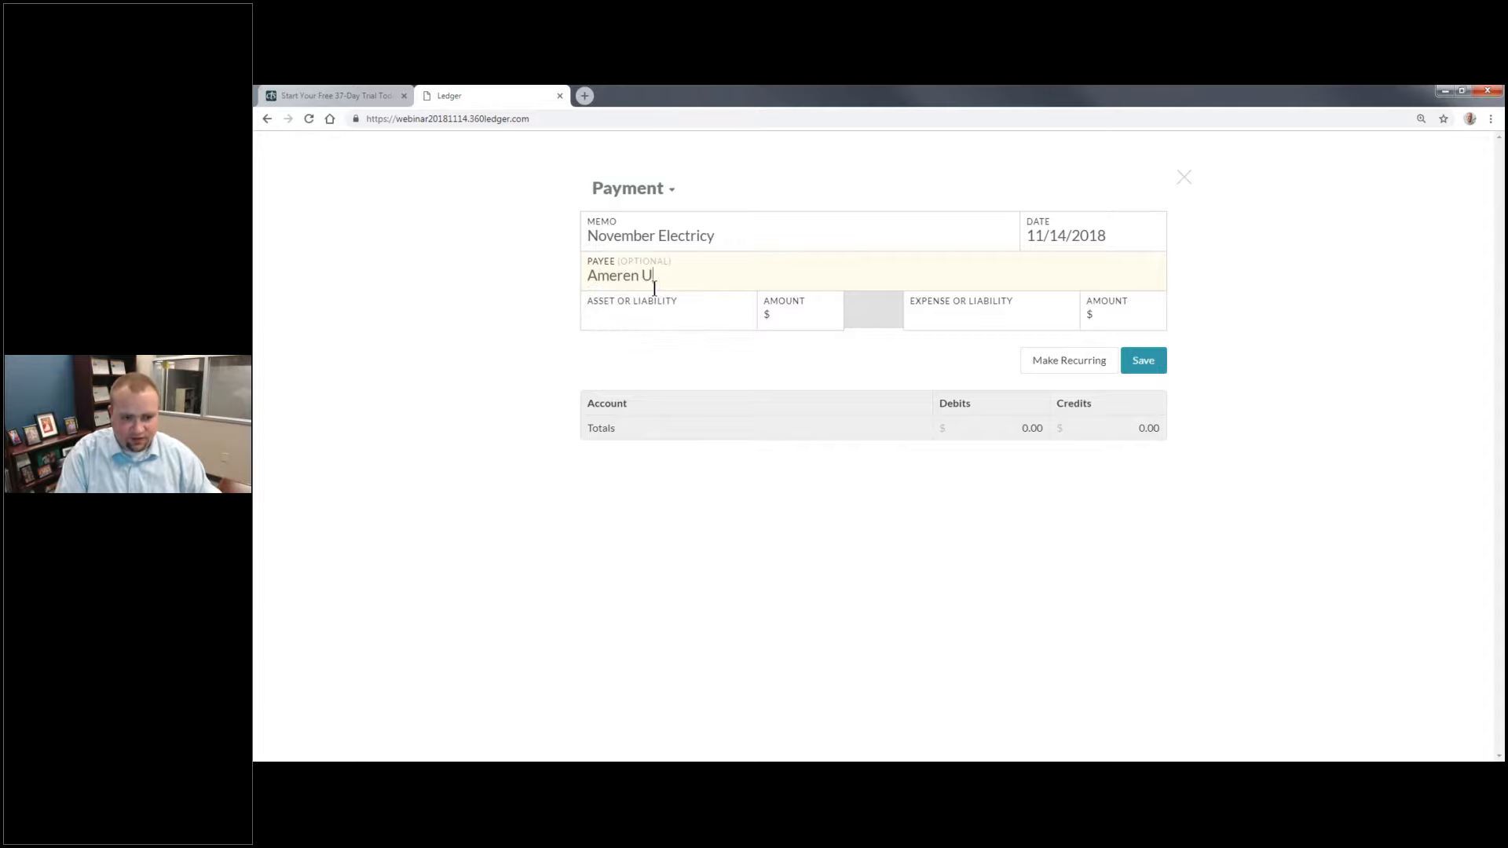
# Step: Pay $250 from the Checking account to the Electricity expense account and save the payment
pyautogui.press('Tab')
pyautogui.press('Down')
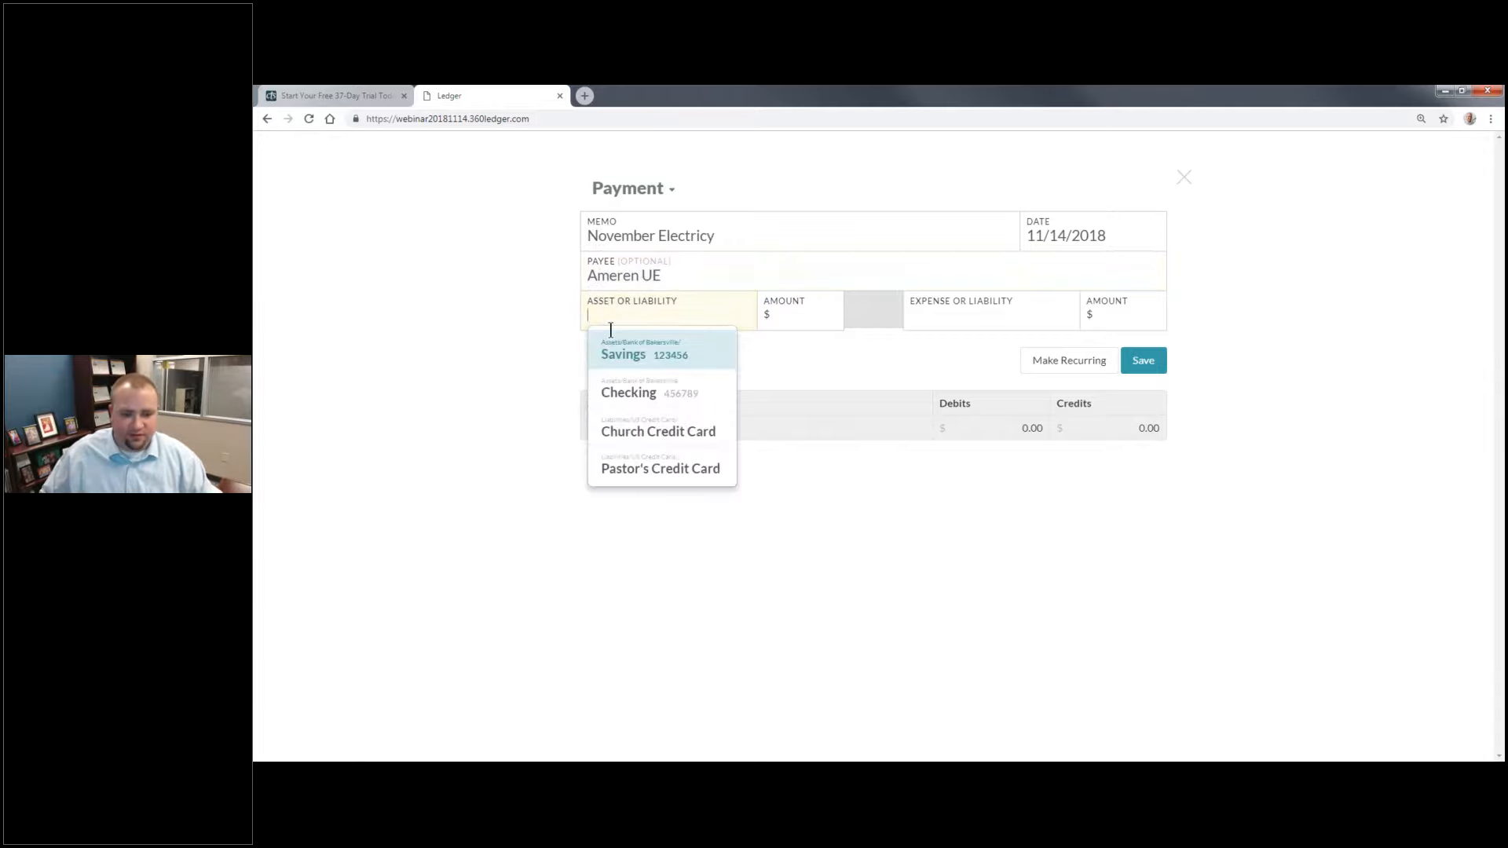
pyautogui.press('Return')
pyautogui.click(787, 313)
pyautogui.write('250')
pyautogui.press('Tab')
pyautogui.write('E')
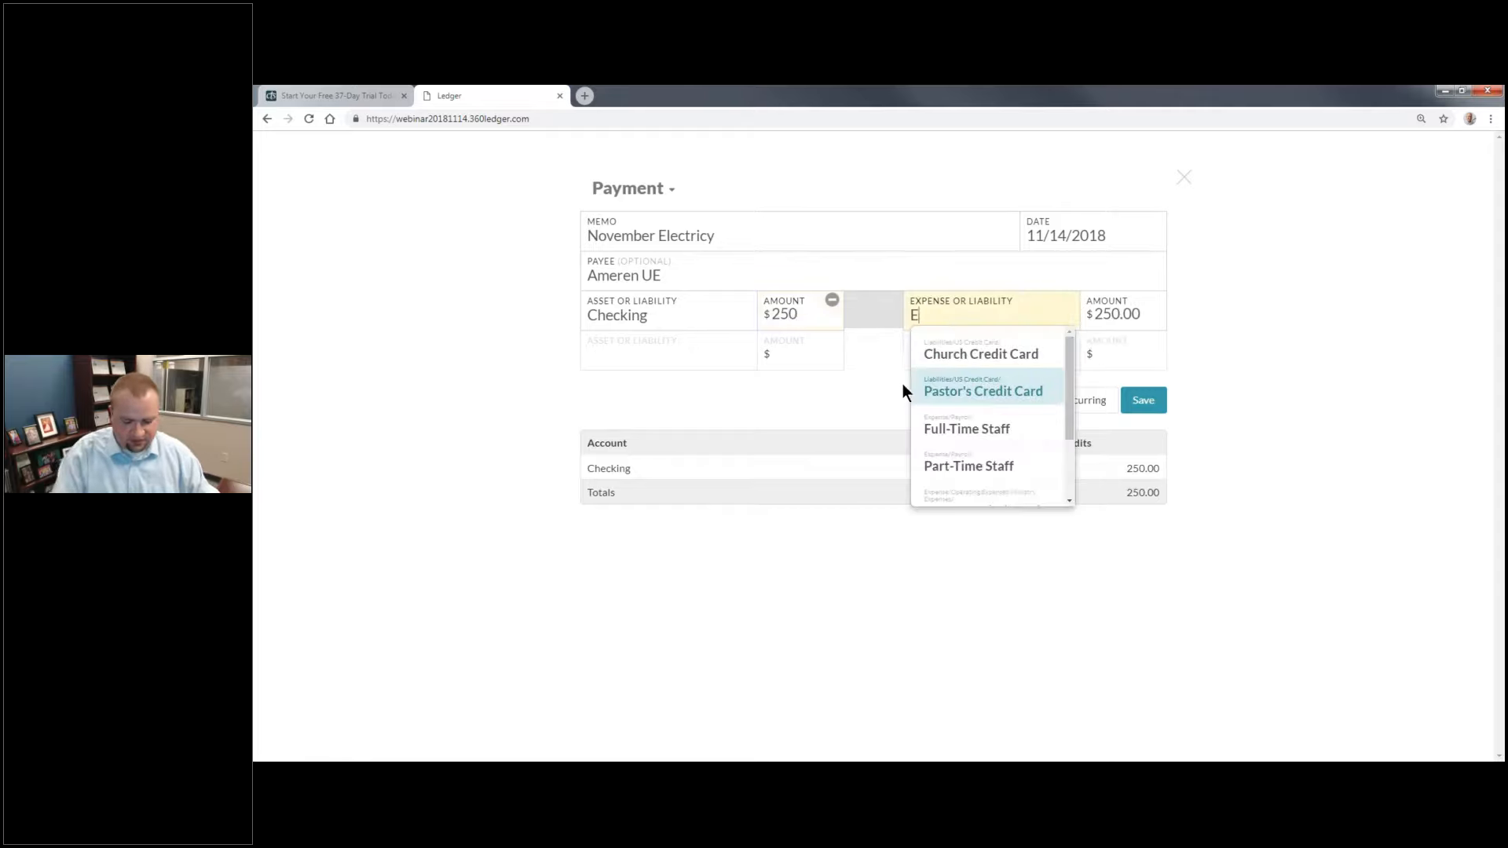
pyautogui.write('le')
pyautogui.click(969, 357)
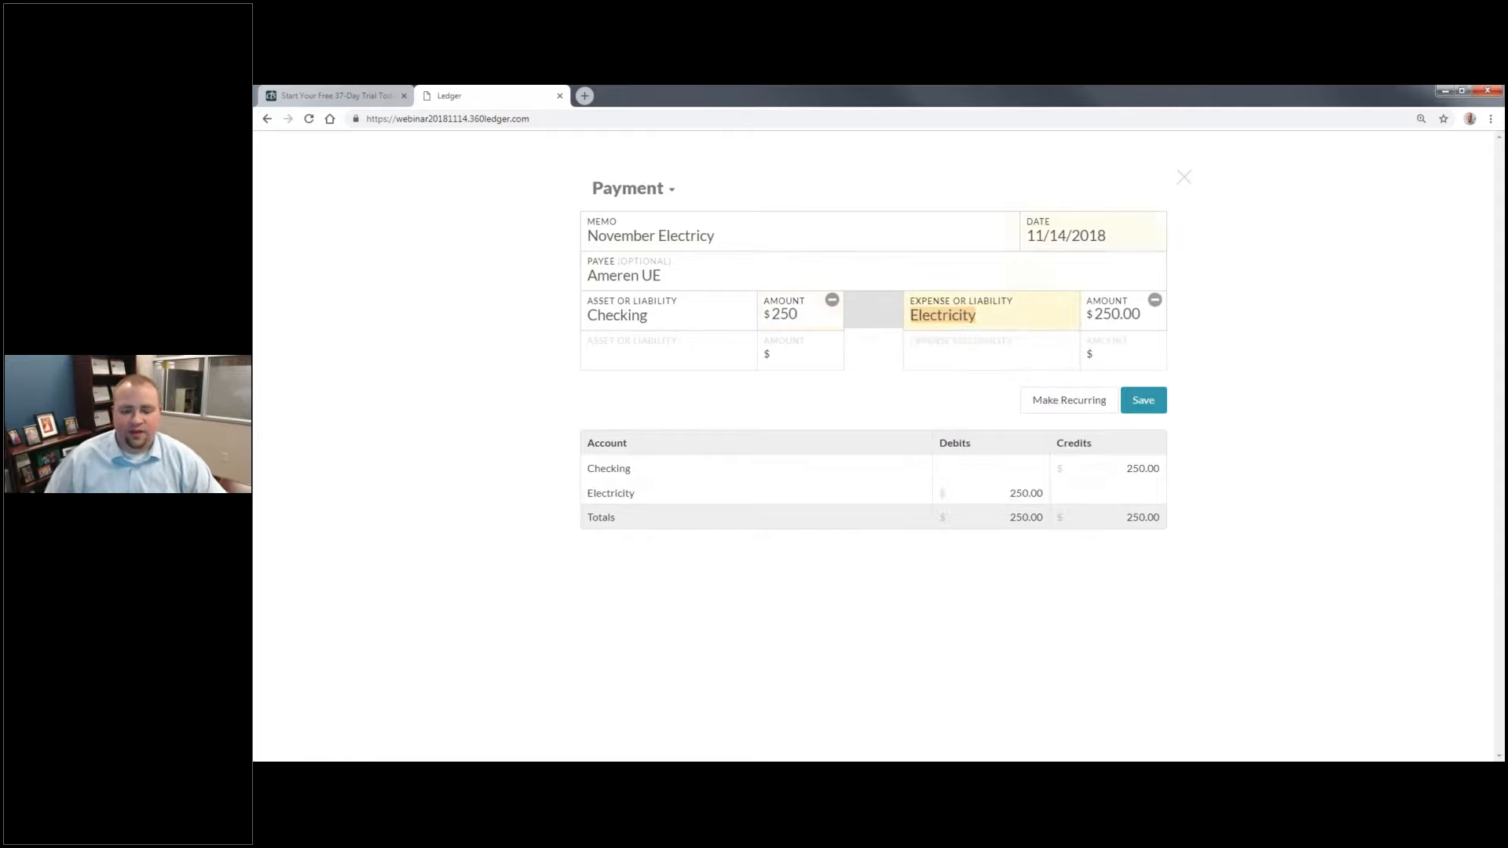
pyautogui.click(1147, 403)
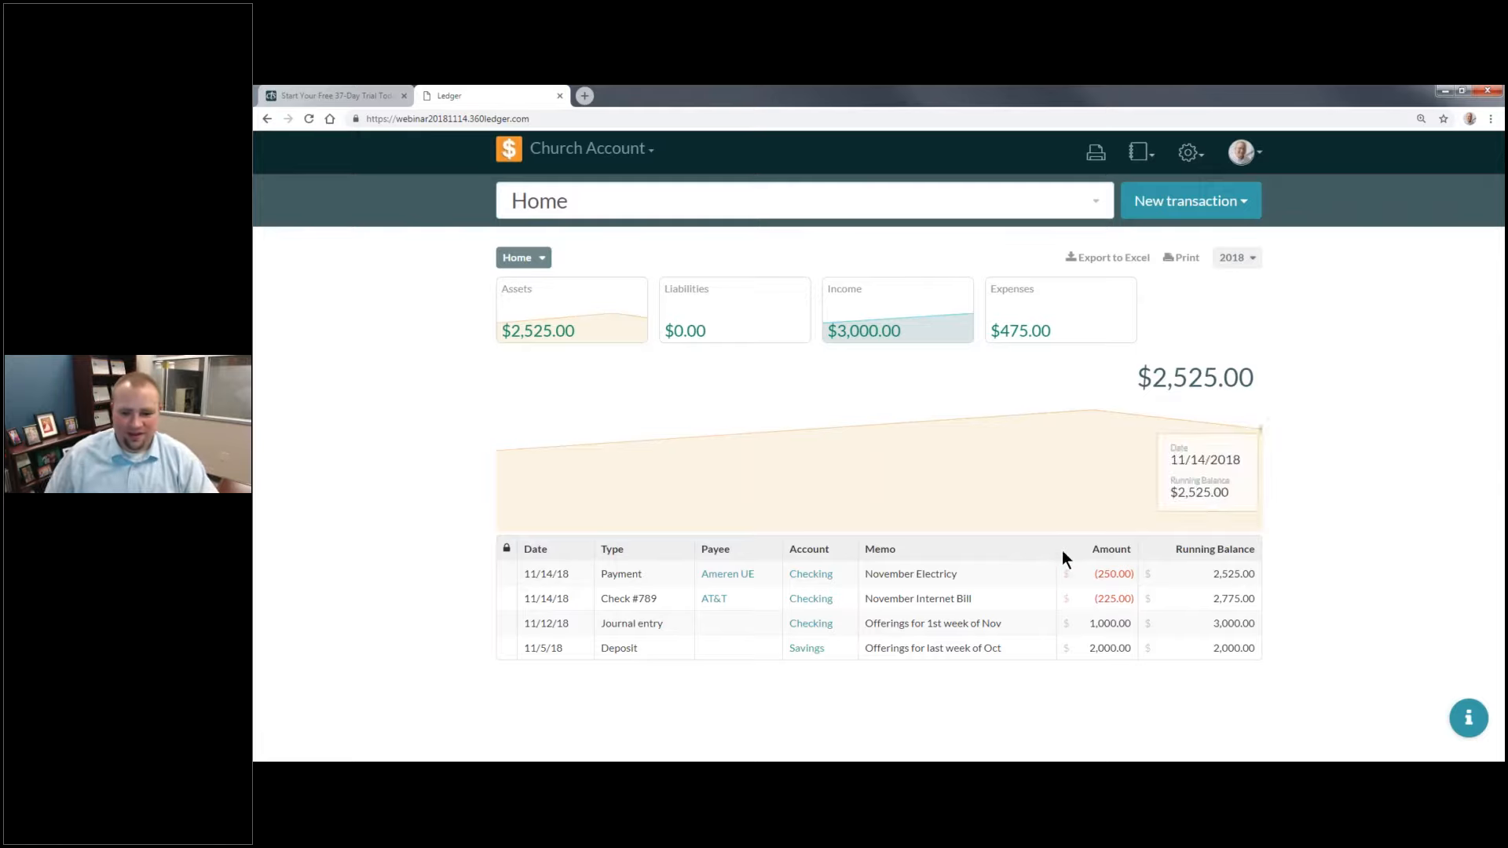
# Step: Edit the November electricity payment, setting both the Checking and Electricity amounts to 245
pyautogui.click(943, 574)
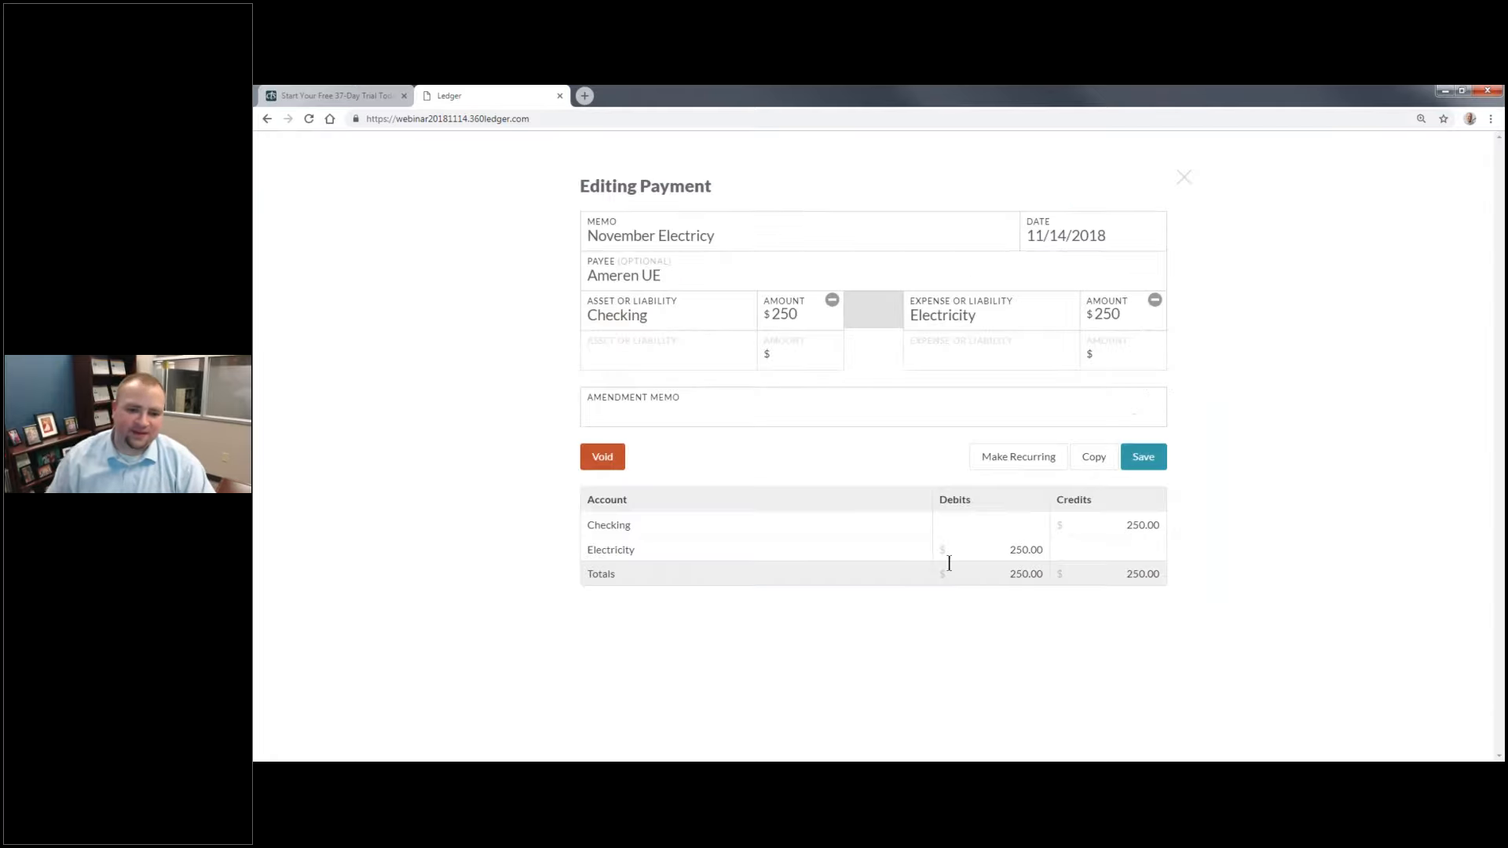
pyautogui.click(808, 317)
pyautogui.press('BackSpace')
pyautogui.press('BackSpace')
pyautogui.write('45')
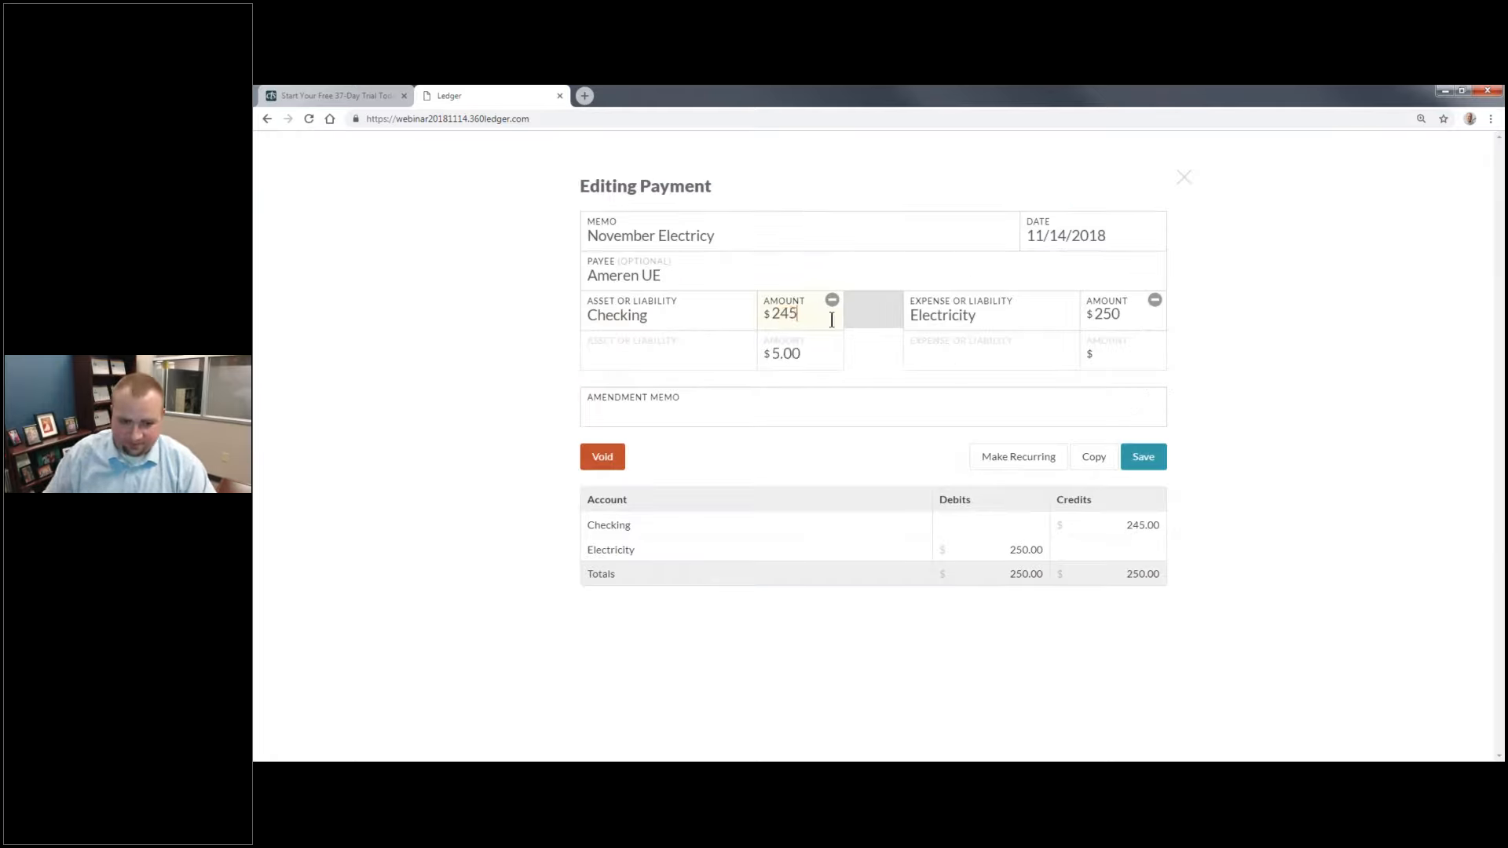
pyautogui.click(1111, 316)
pyautogui.press('BackSpace')
pyautogui.press('BackSpace')
pyautogui.write('45')
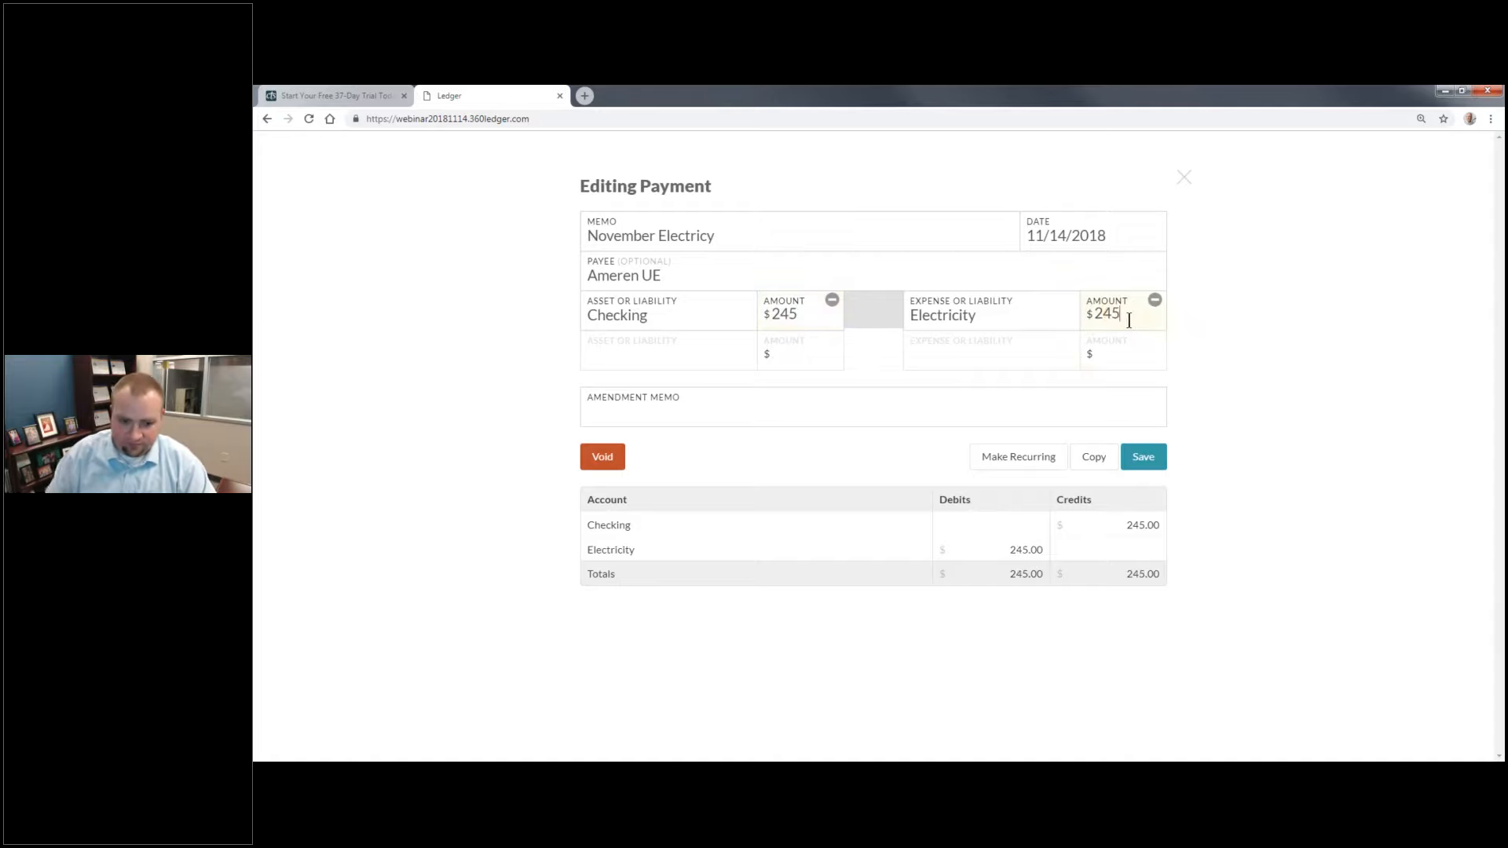
# Step: Give the edited payment the amendment memo "Typo on amount" and save it
pyautogui.click(1140, 460)
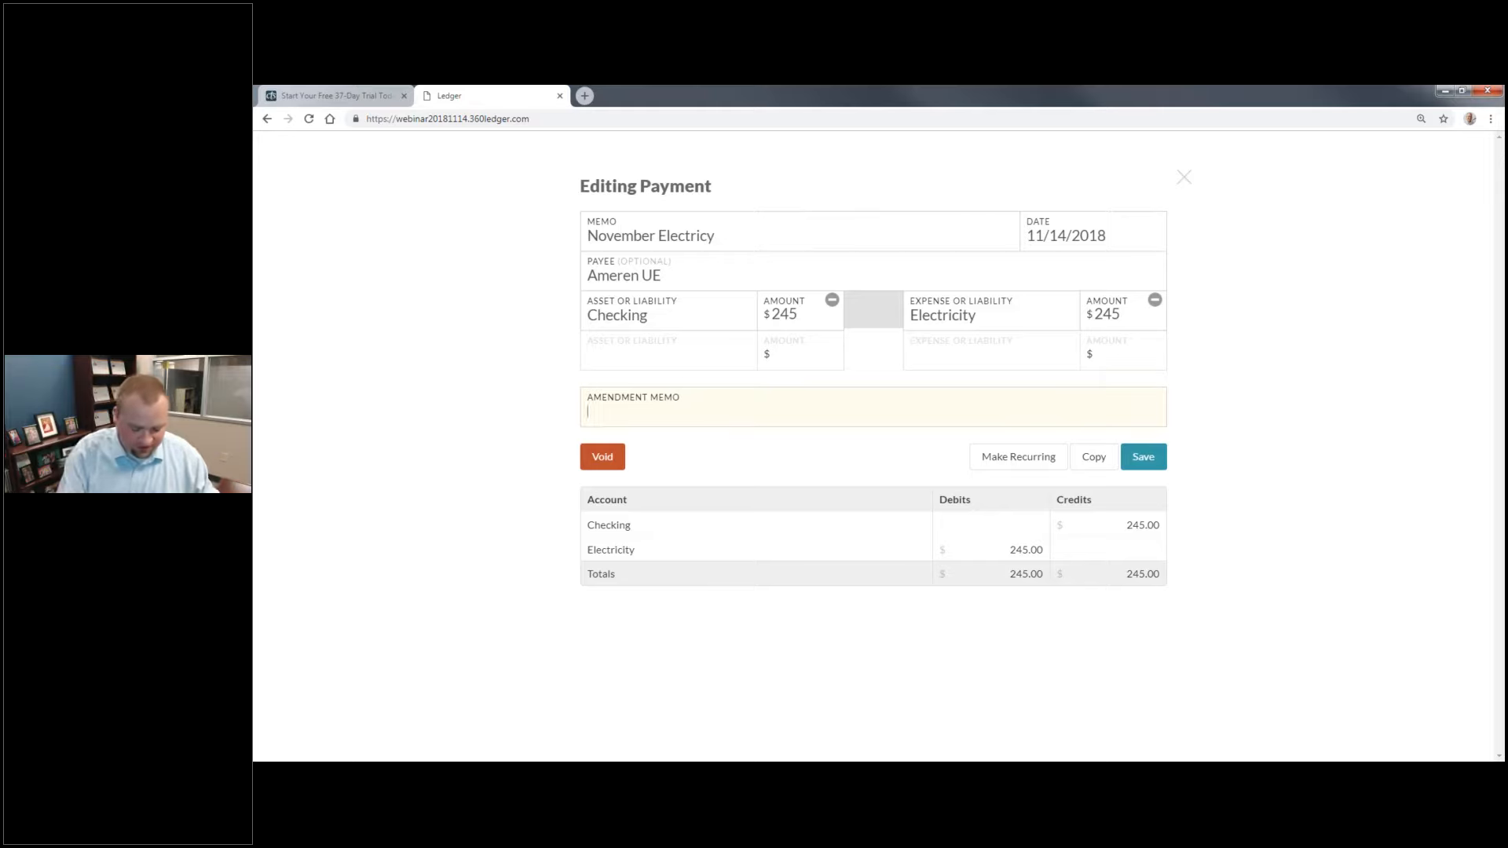
pyautogui.write('Typo on ')
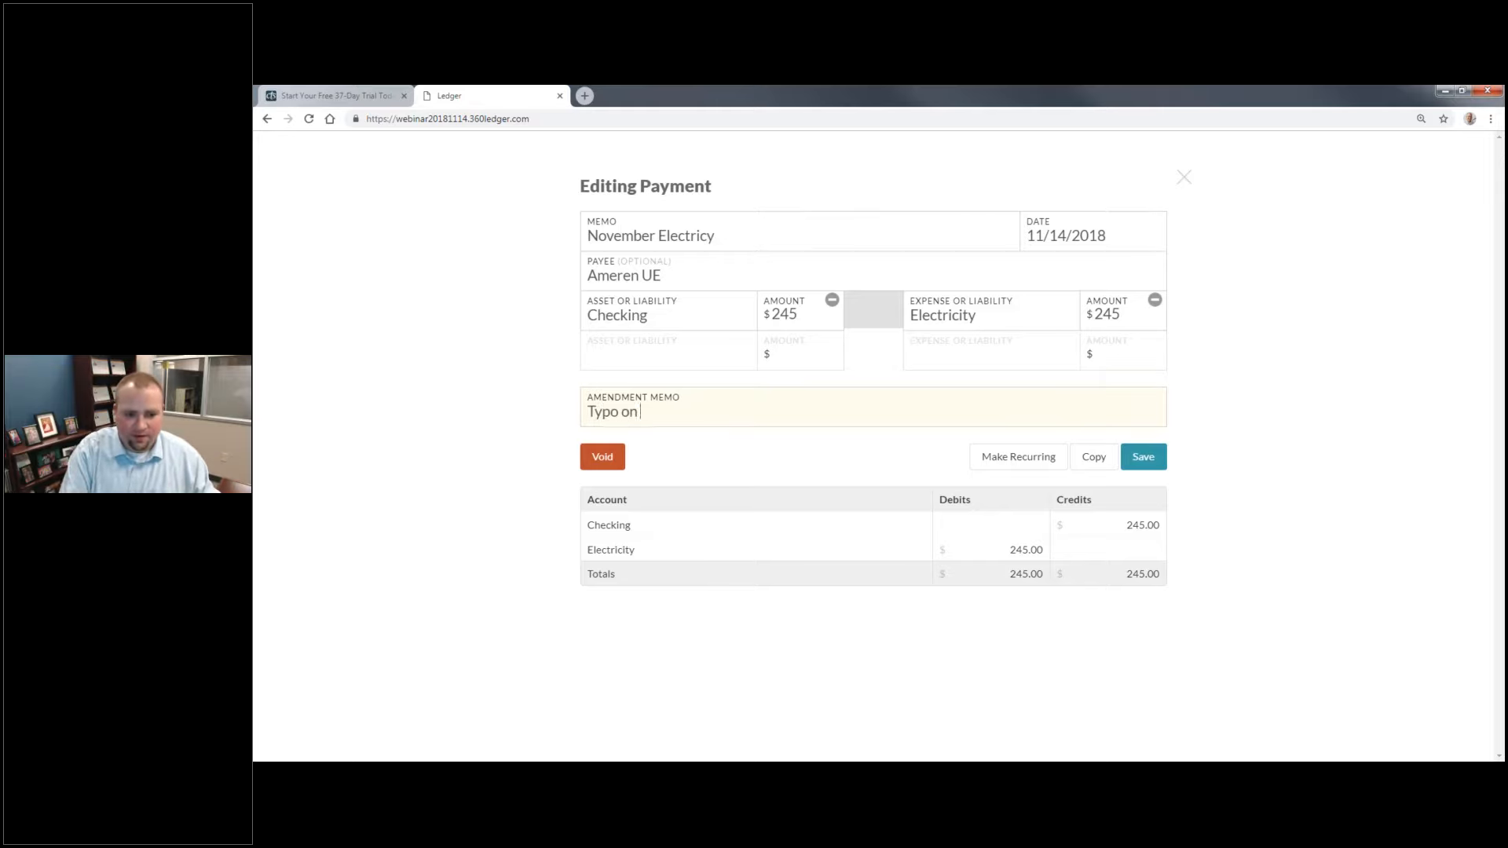
pyautogui.write('amount')
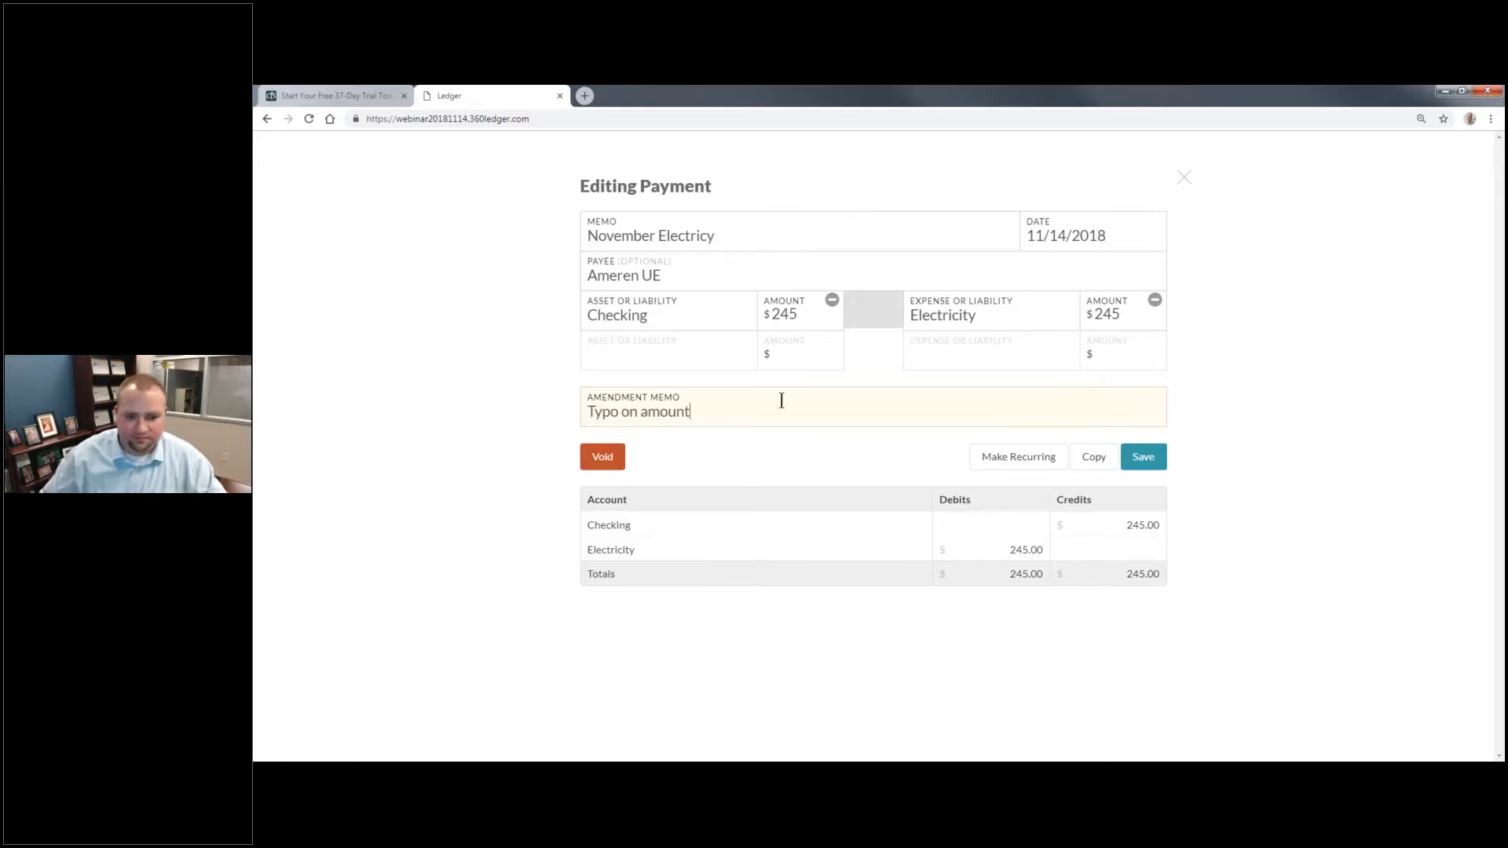
pyautogui.click(1167, 459)
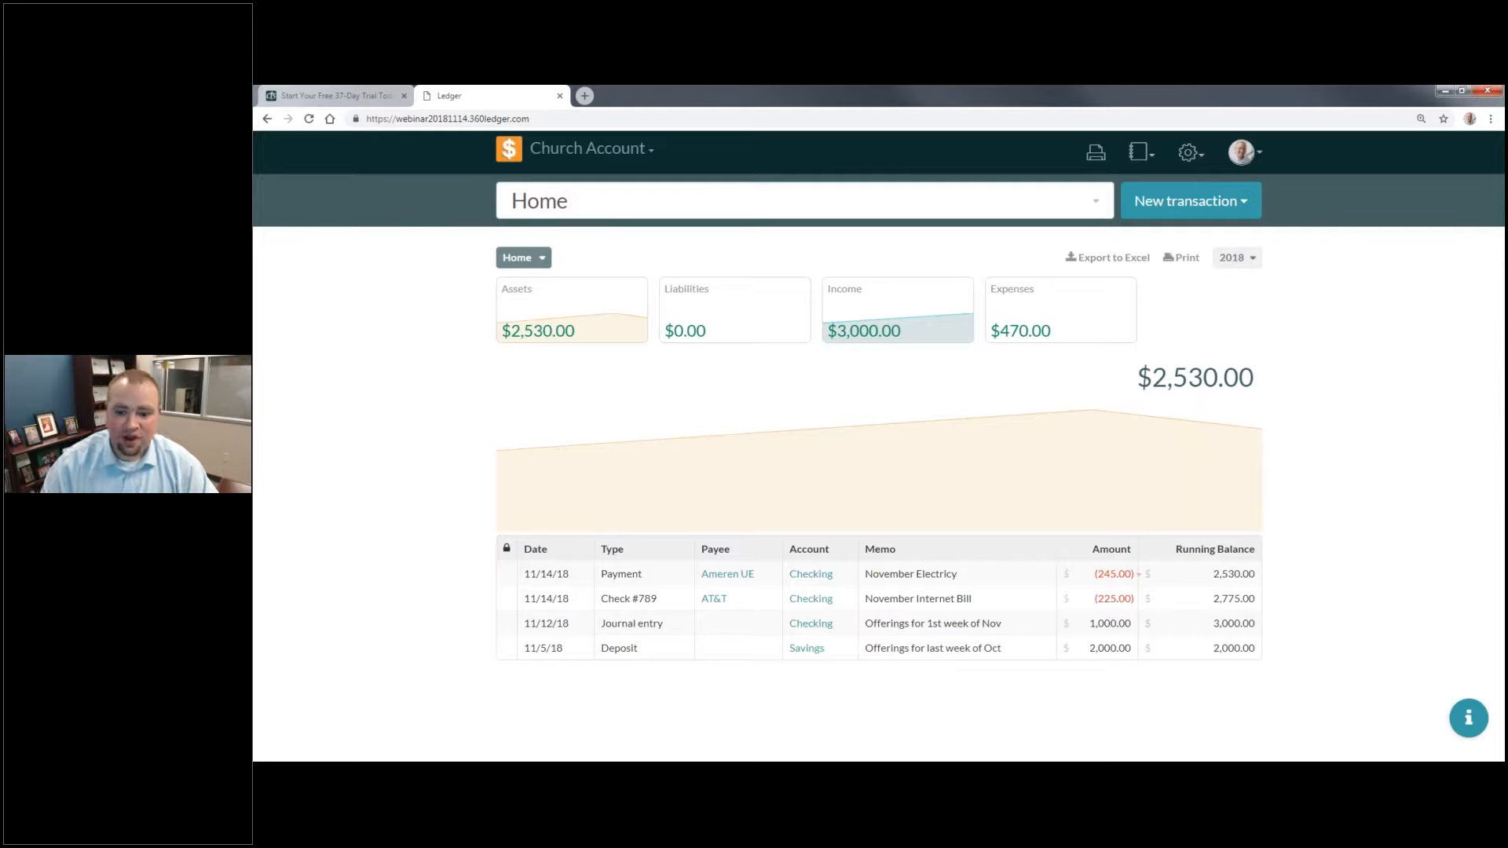
# Step: Examine the edit history of the Ameren UE payment in the transaction list, and collapse it
pyautogui.moveTo(1118, 450)
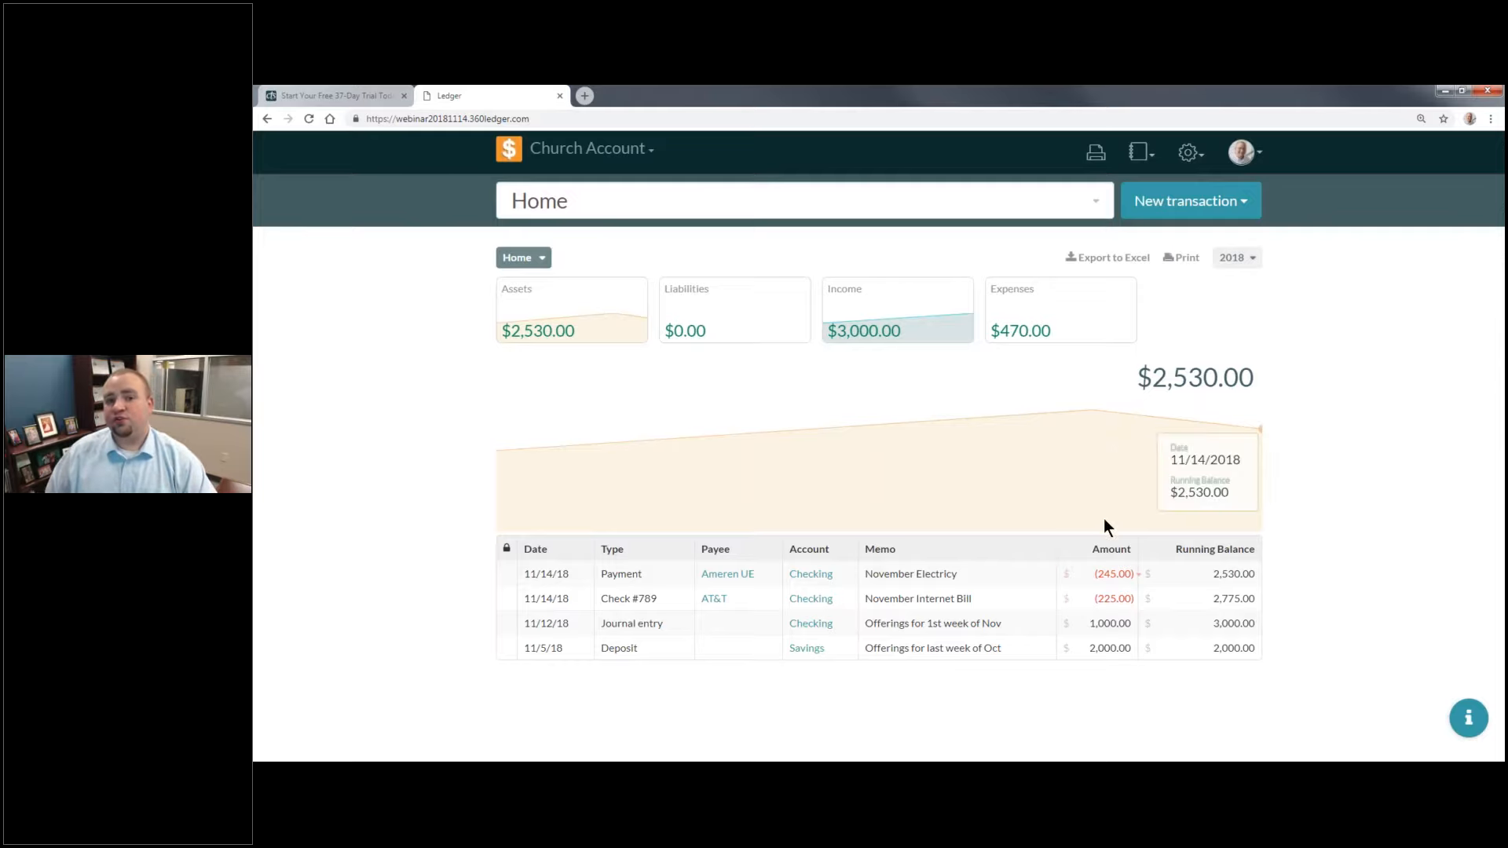
pyautogui.click(1136, 576)
pyautogui.moveTo(1117, 578)
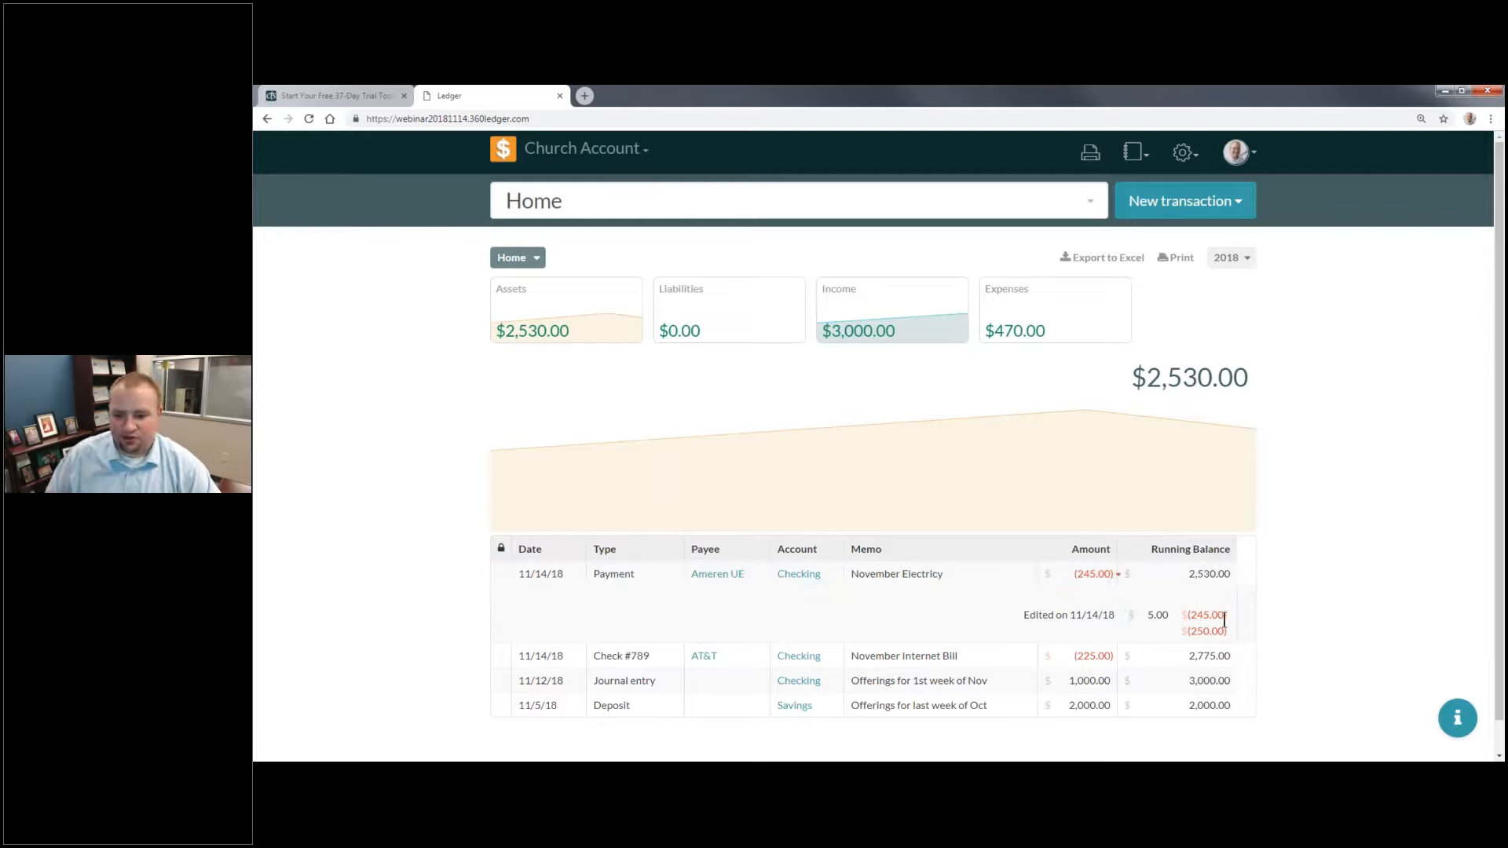
pyautogui.click(1120, 576)
# Step: Examine the Event Log and the transaction recorded as the payment's revision, and close it without changes
pyautogui.click(1139, 152)
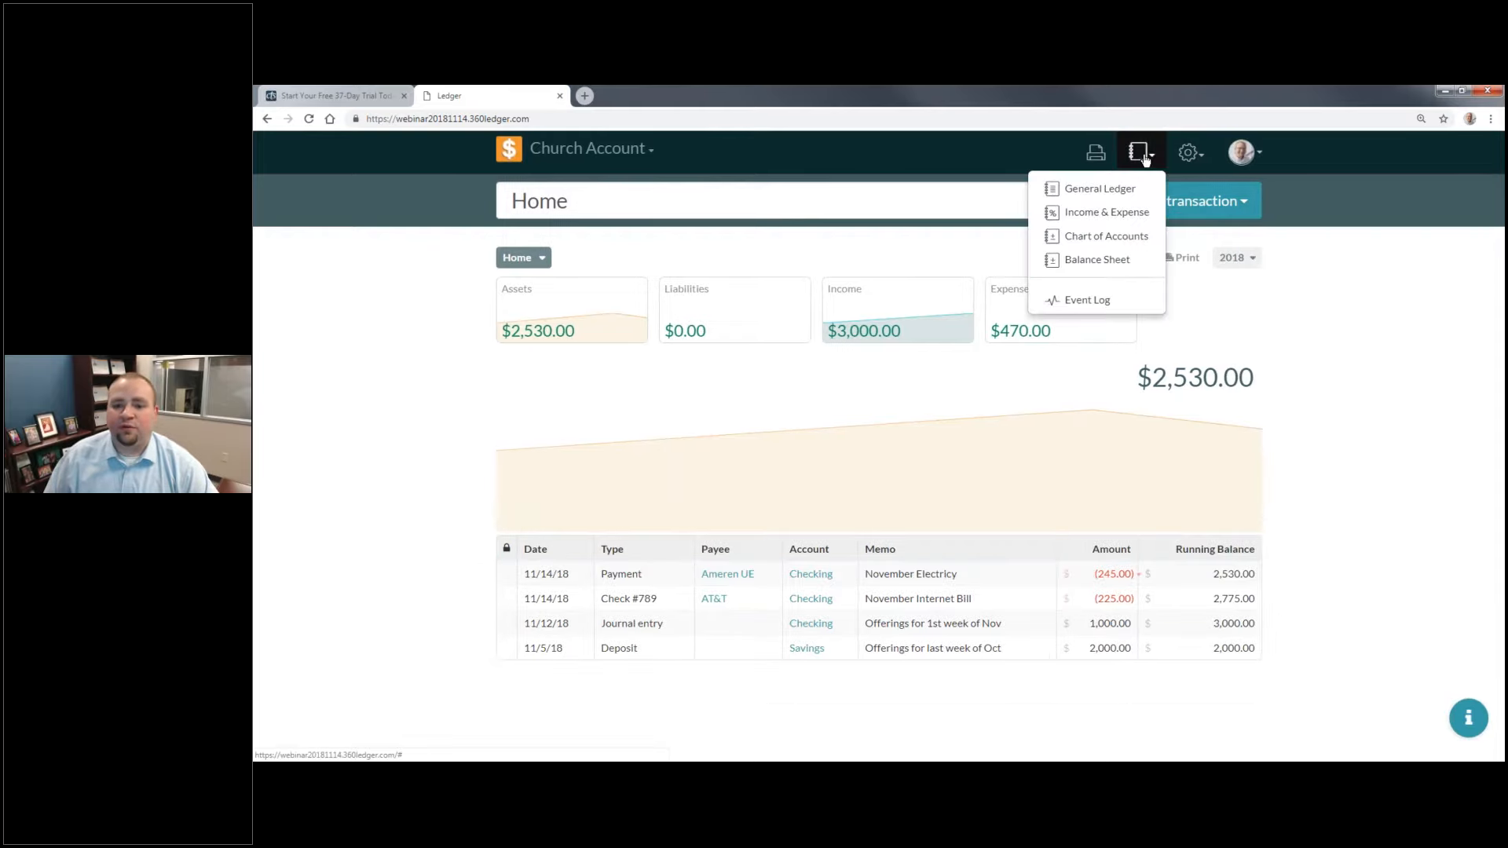
pyautogui.click(1121, 303)
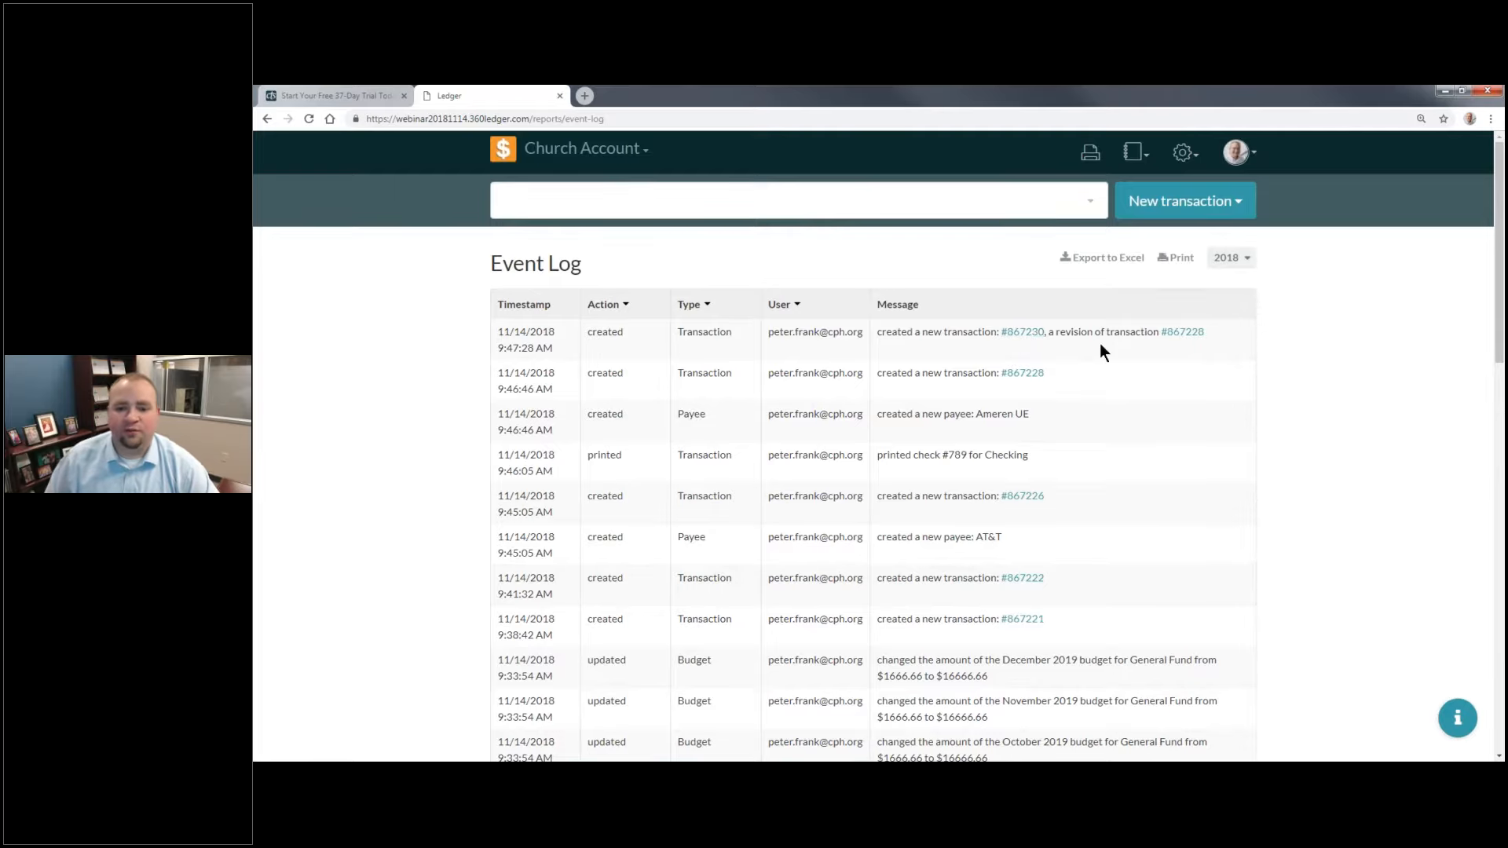
pyautogui.click(1031, 340)
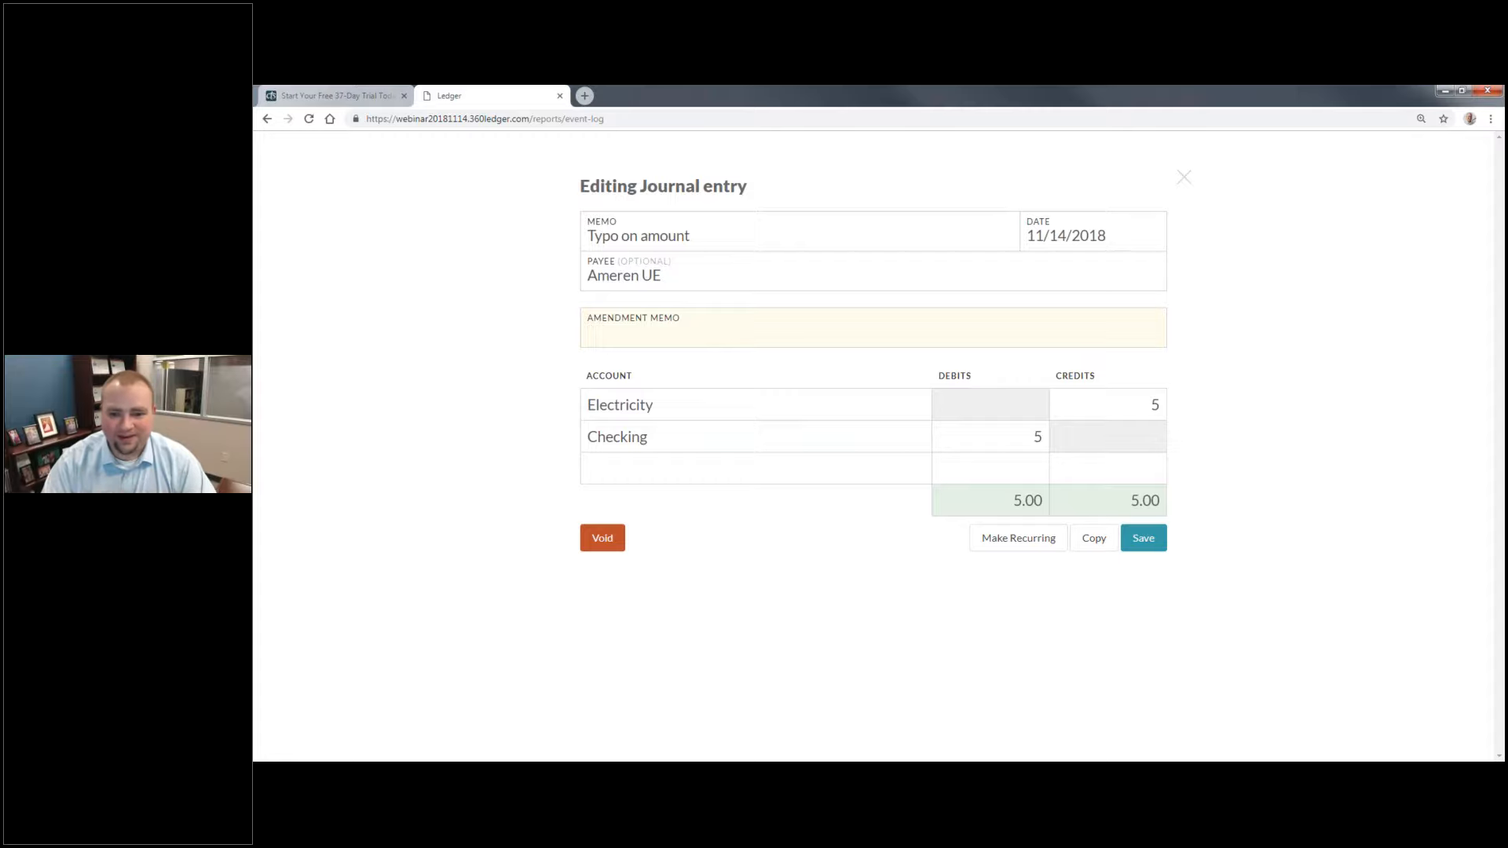
pyautogui.click(1183, 177)
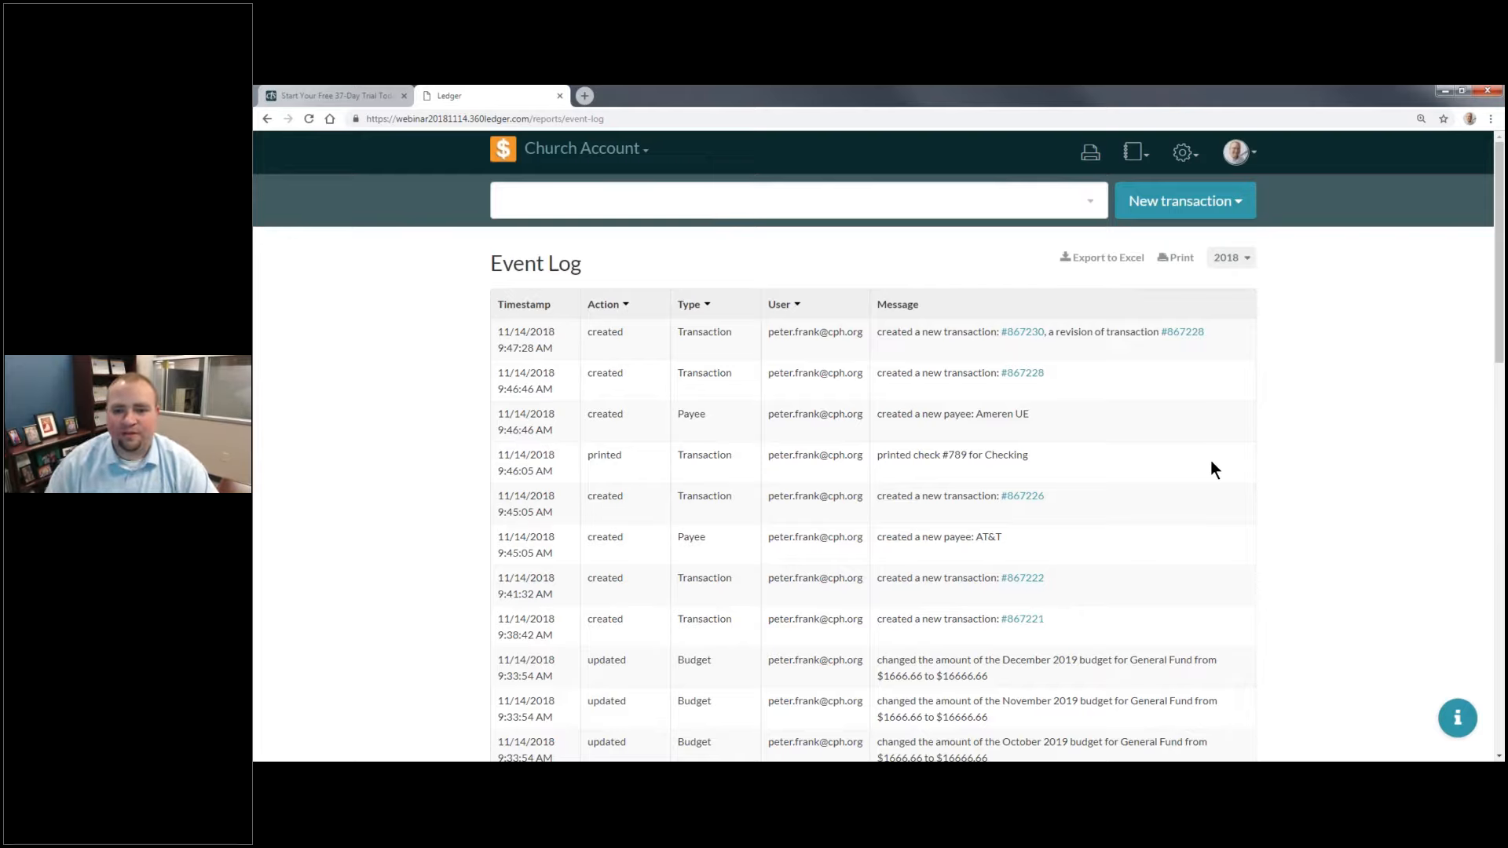
# Step: Return to the home overview and open the Chart of Accounts settings
pyautogui.click(503, 157)
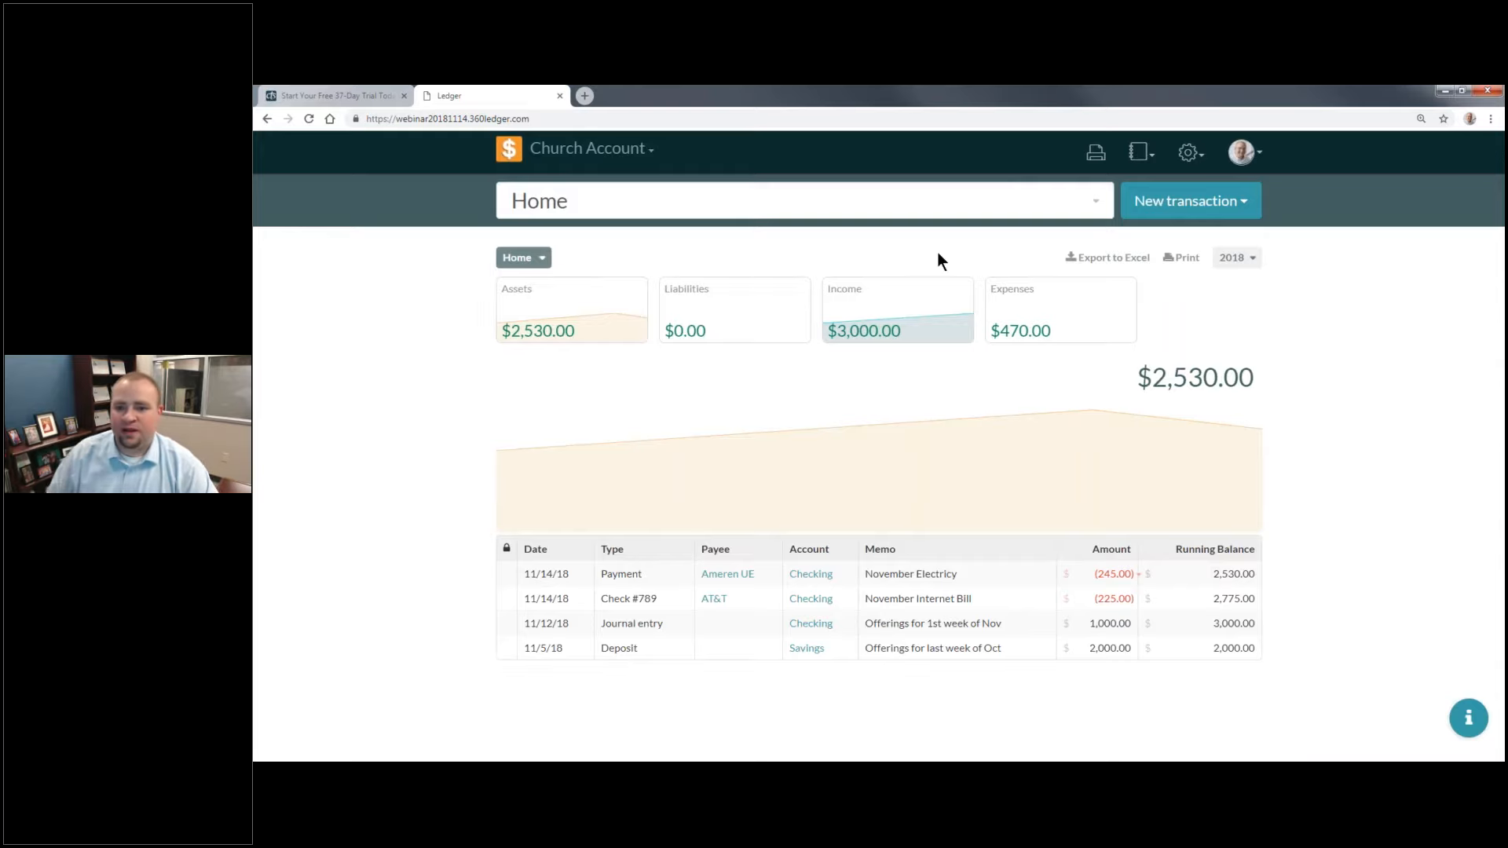
pyautogui.click(1190, 152)
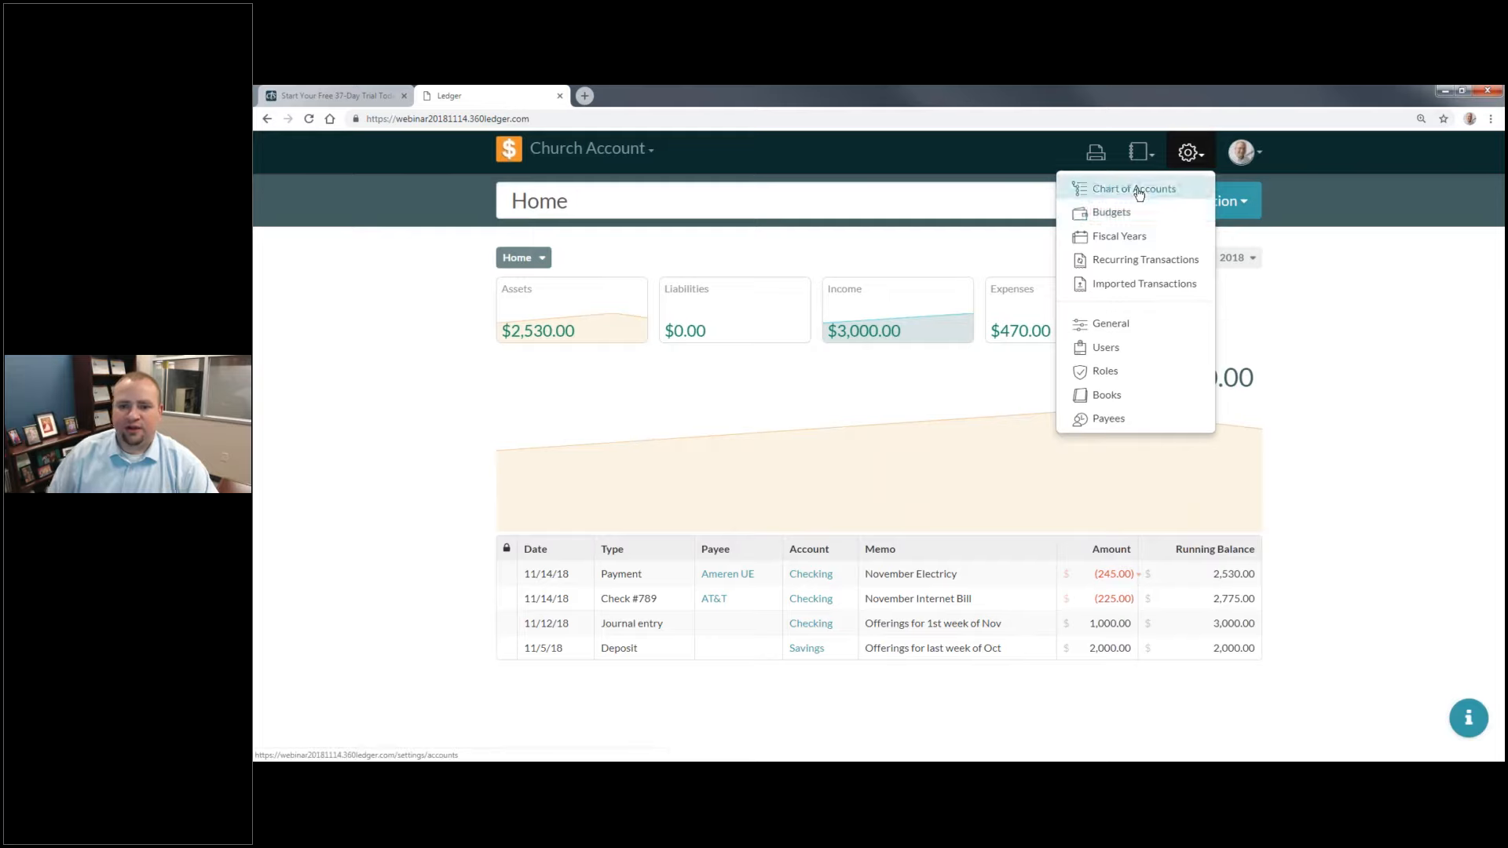
pyautogui.click(1138, 193)
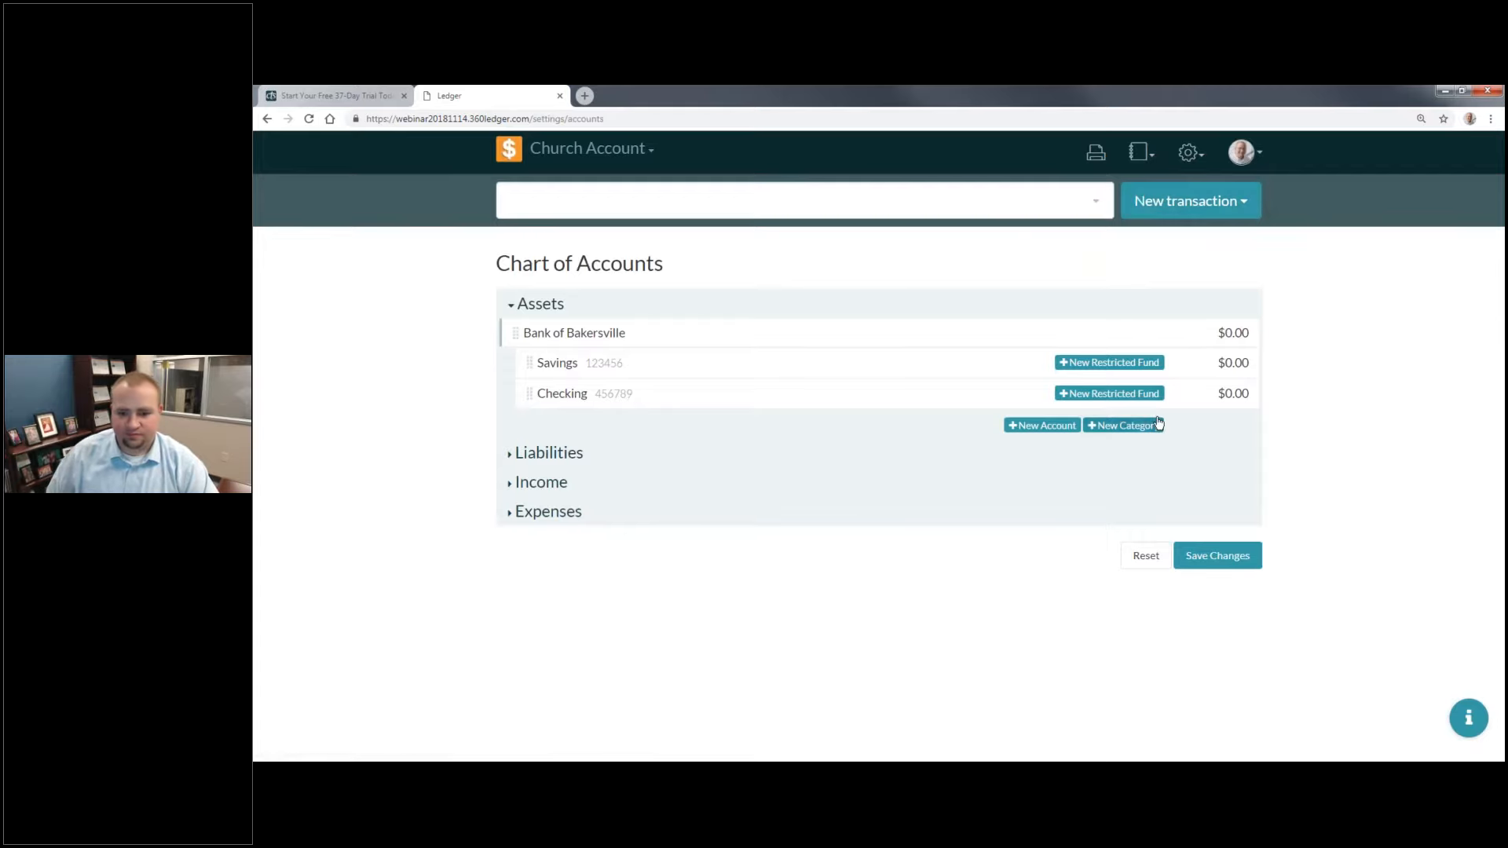
pyautogui.click(1113, 401)
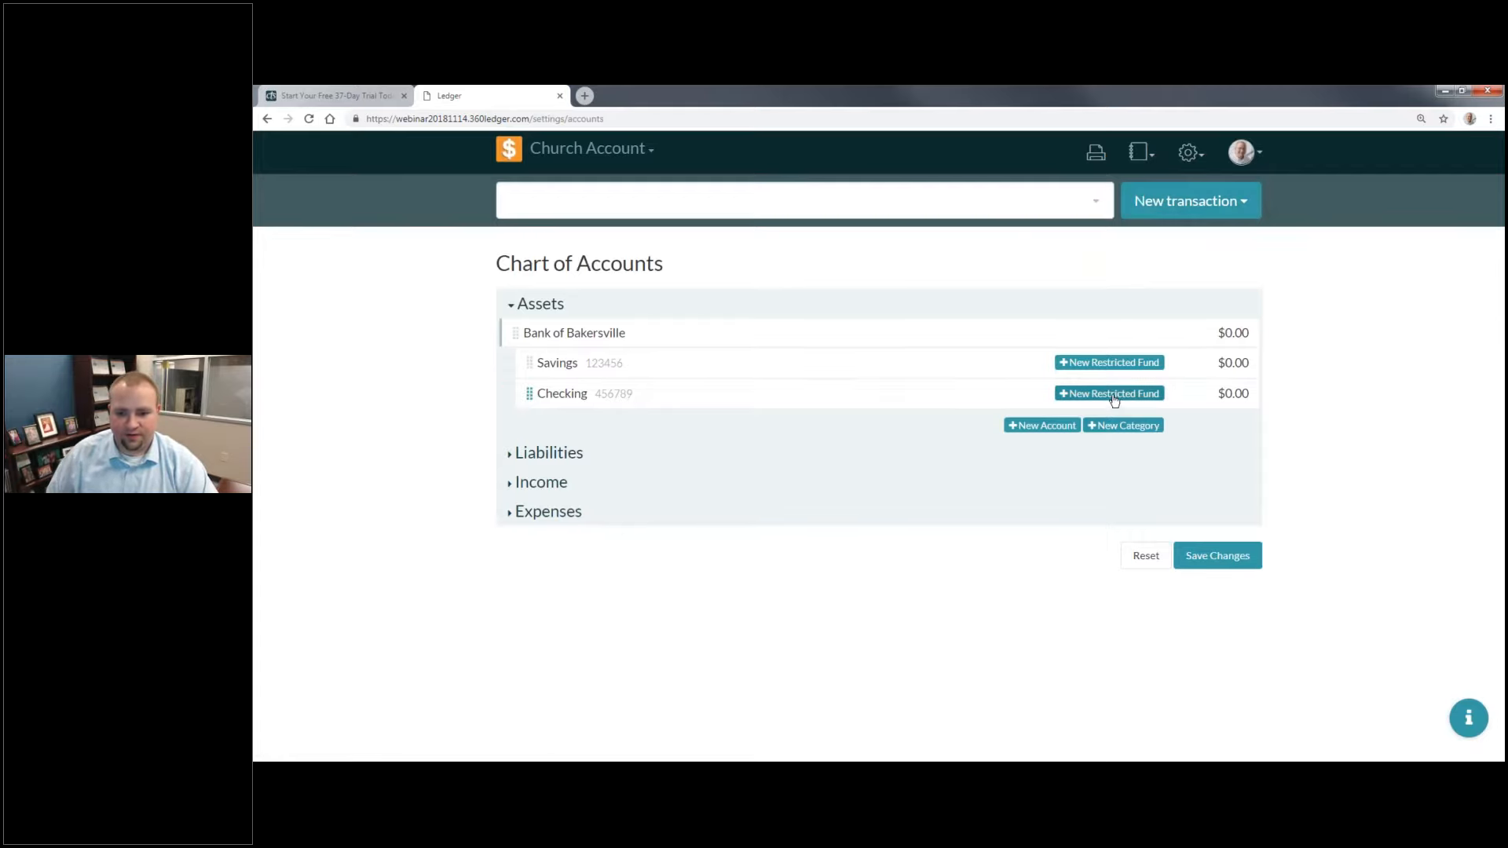
pyautogui.click(1114, 401)
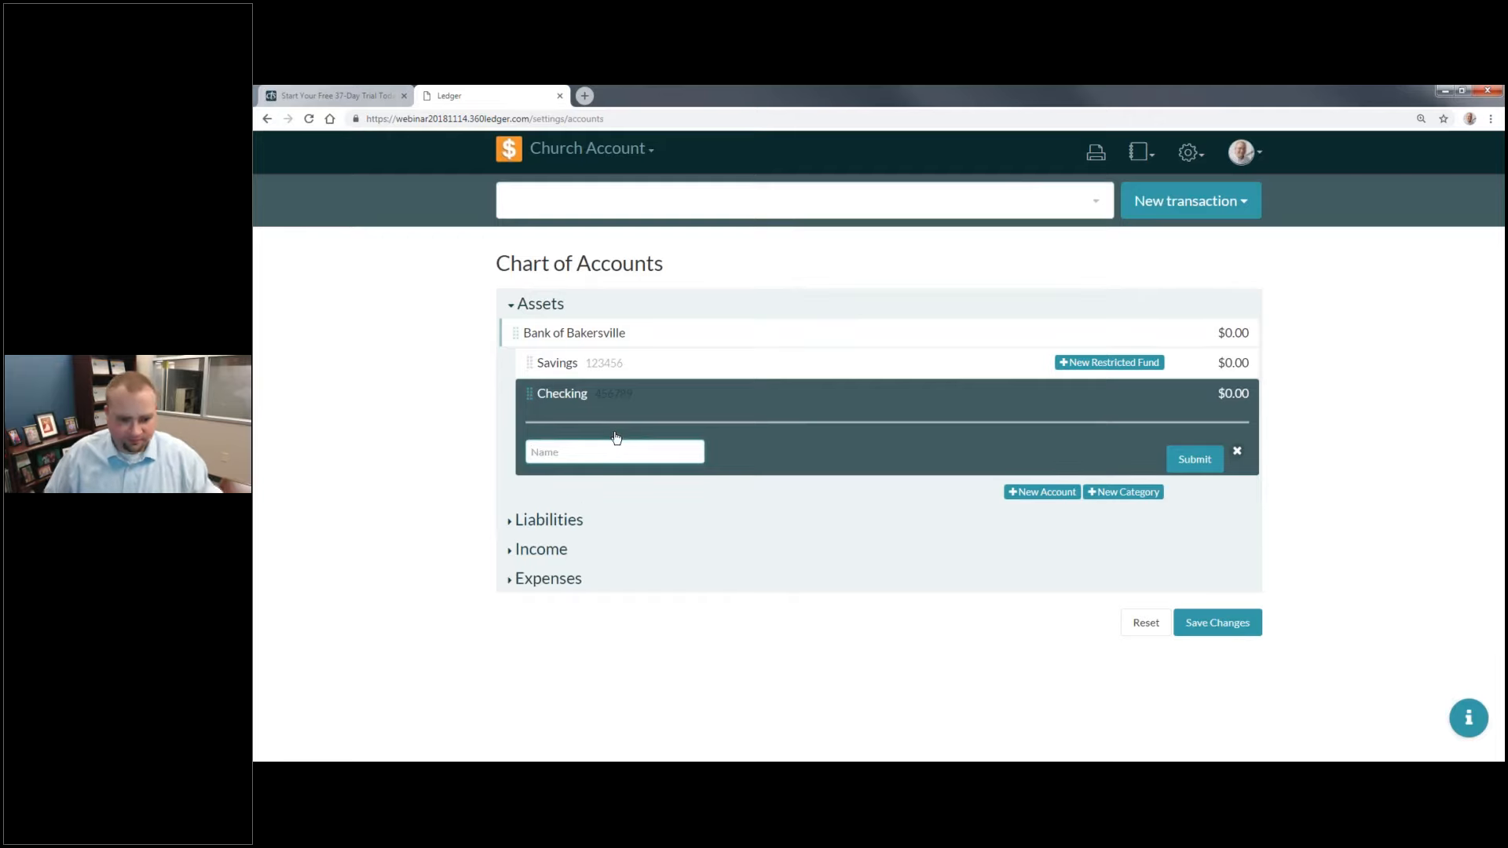
pyautogui.write('Youth Fund')
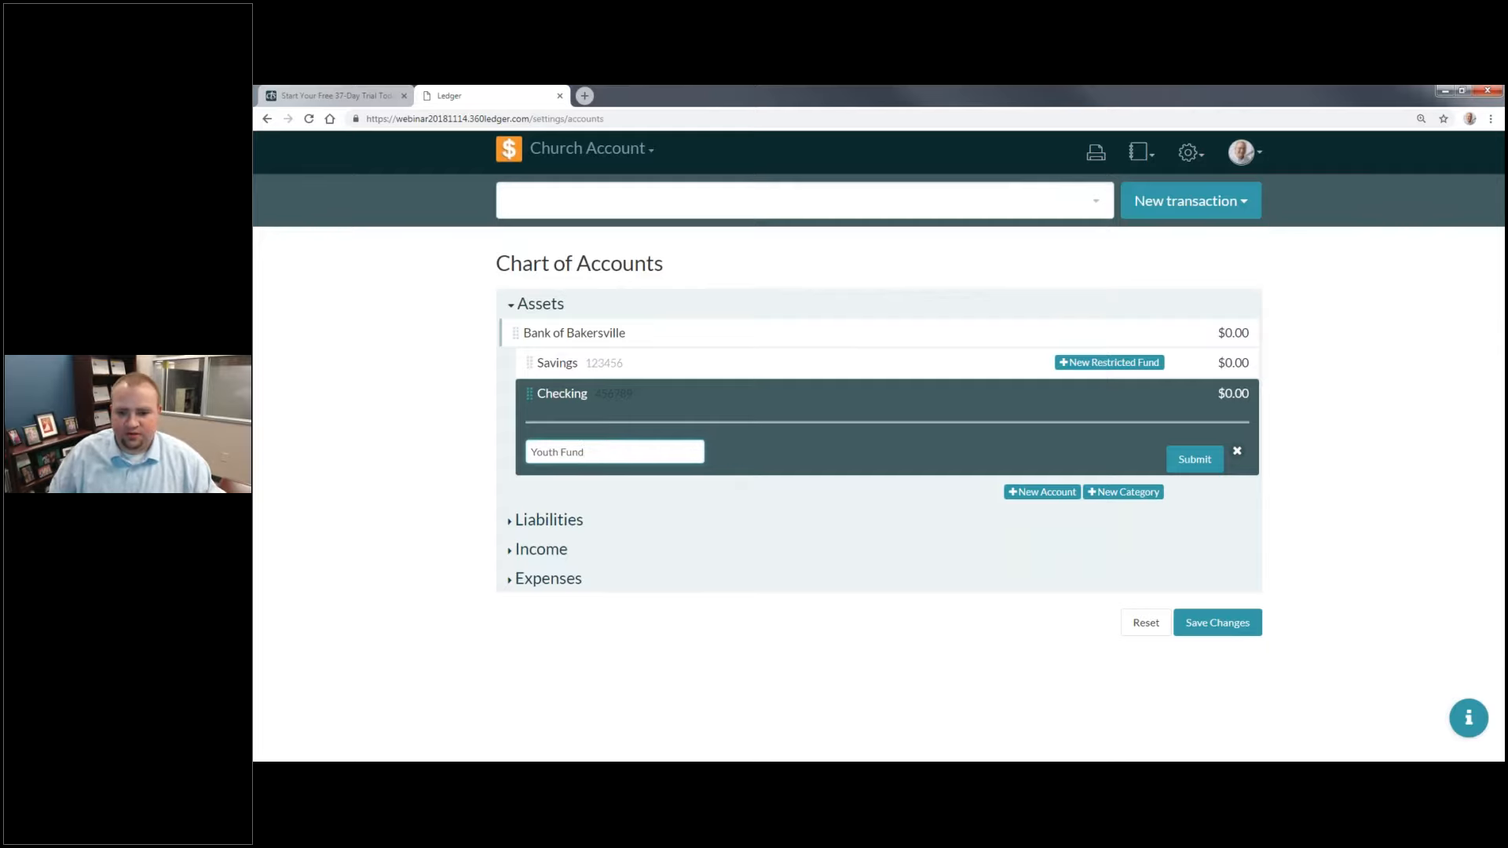
pyautogui.click(1239, 452)
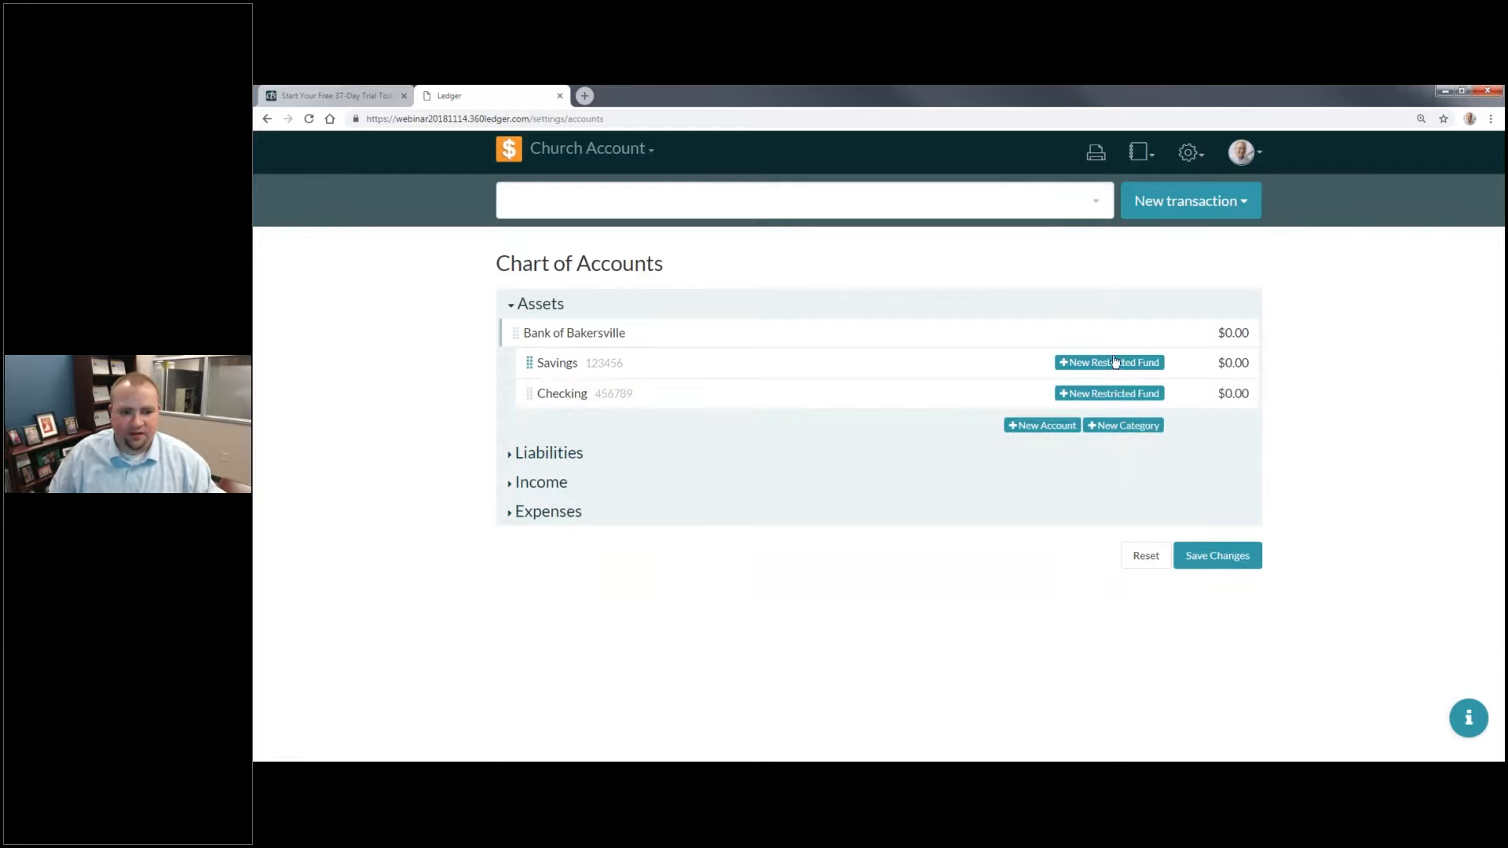
# Step: Add a restricted fund named "Youth Ministry Fund" under the Savings account and save the Chart of Accounts
pyautogui.click(1127, 363)
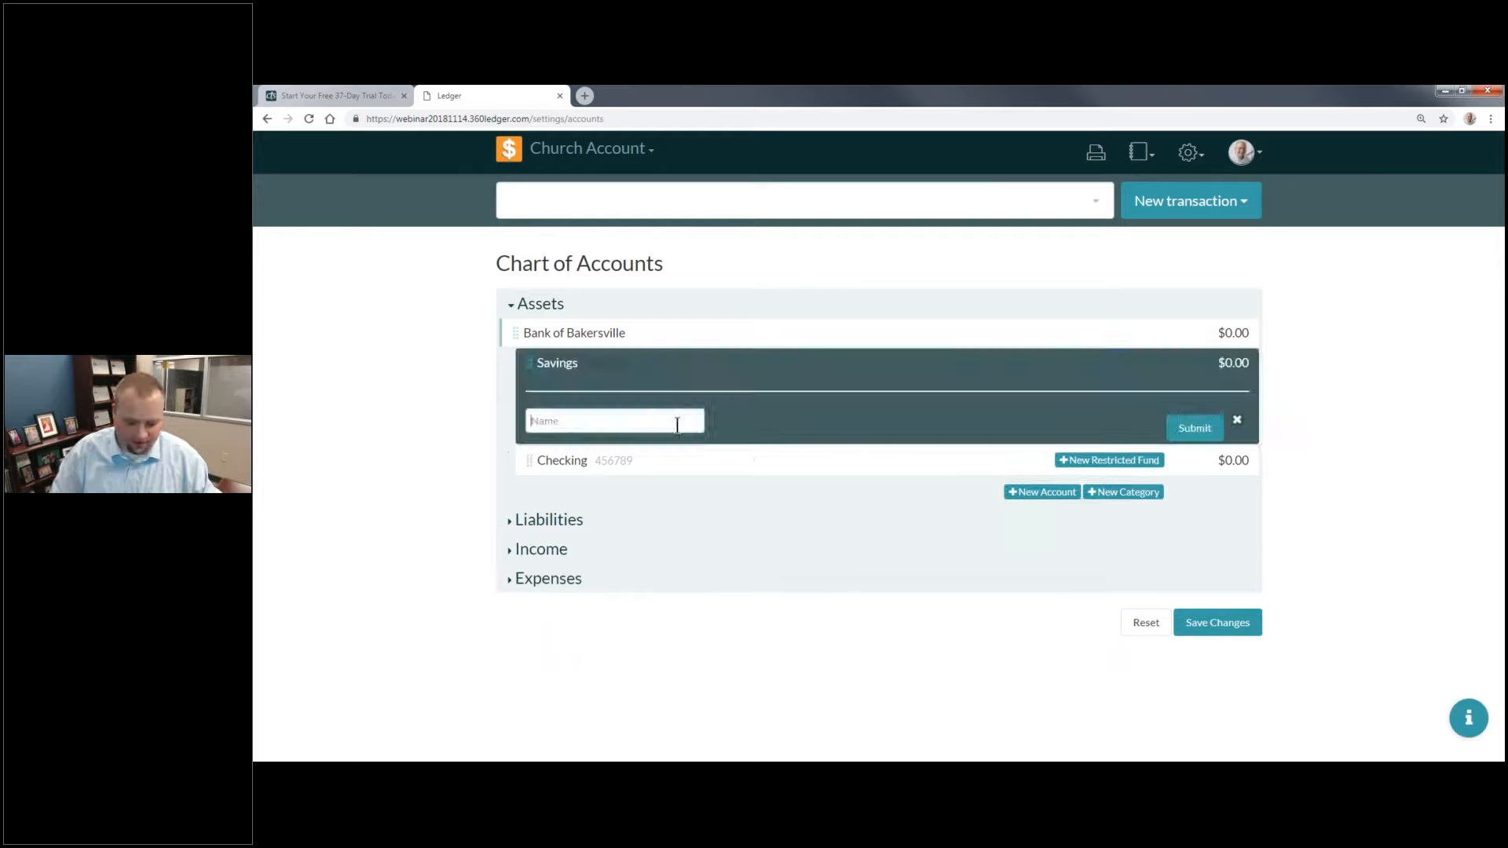
pyautogui.write('Youth Ministry Fund')
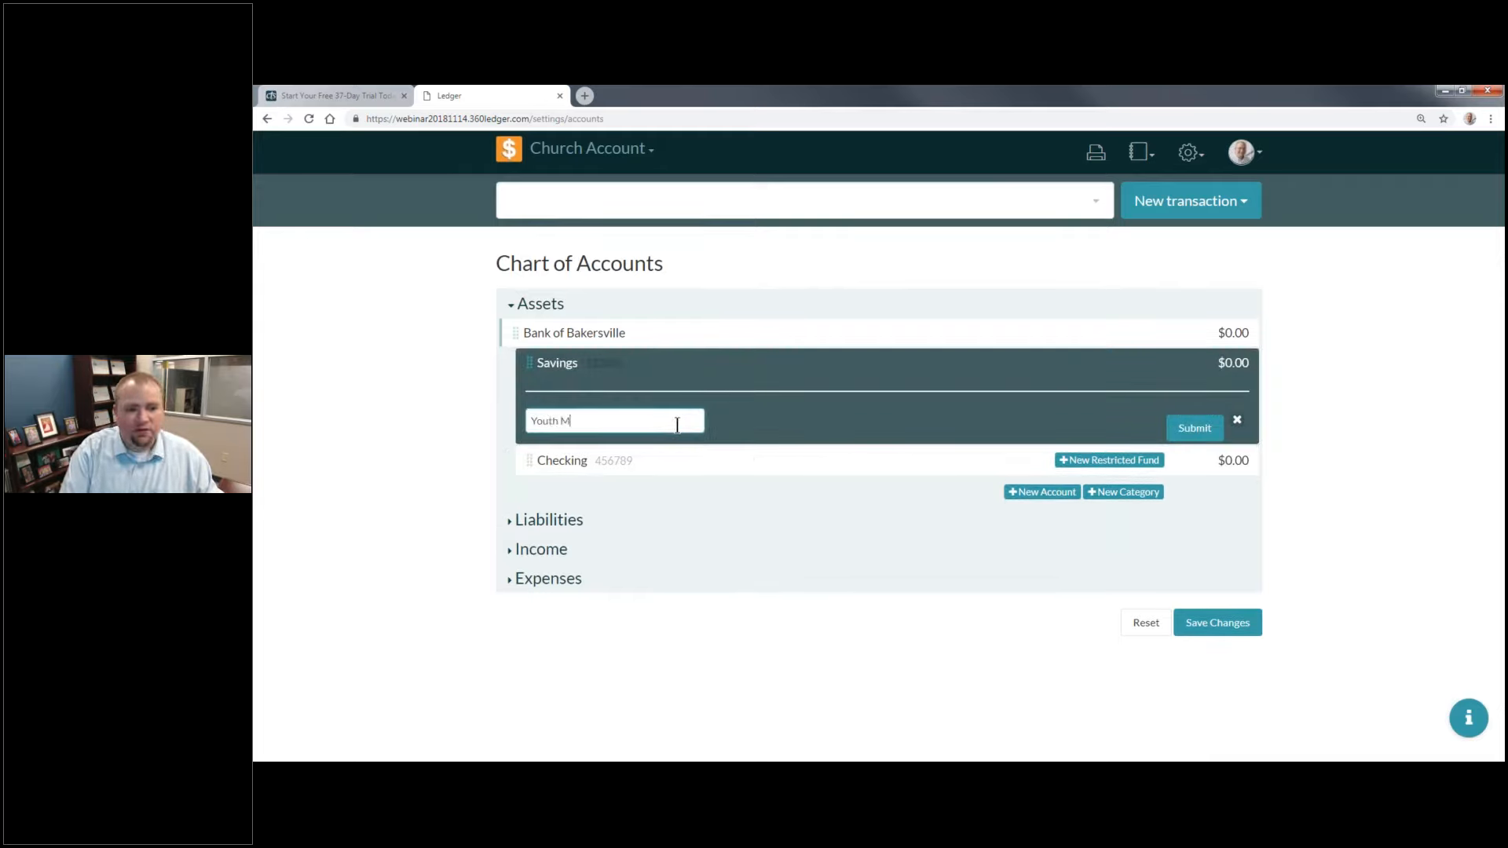
pyautogui.click(1210, 428)
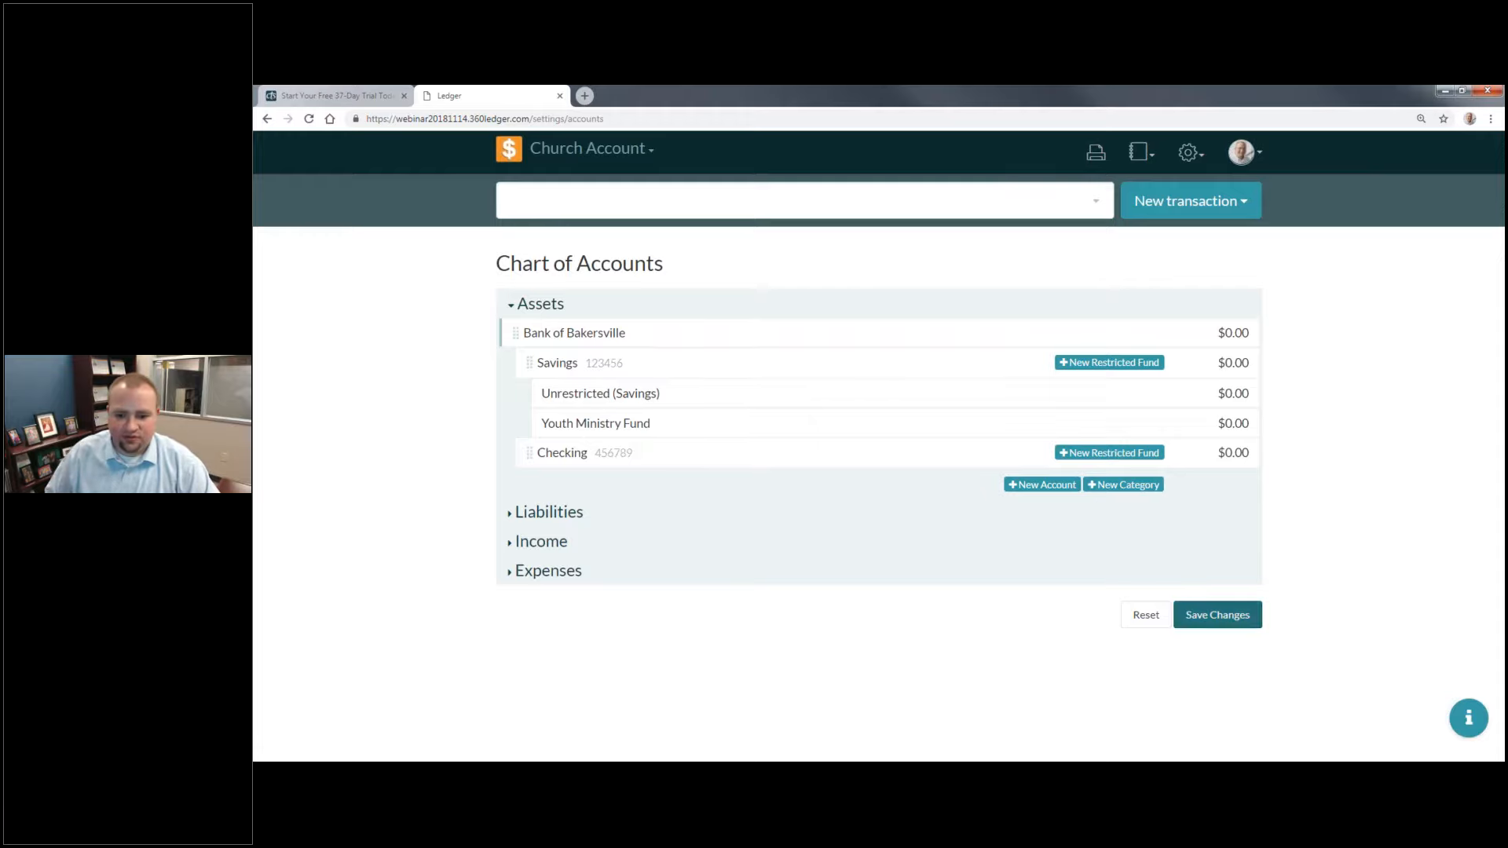
pyautogui.click(1217, 614)
pyautogui.click(1065, 366)
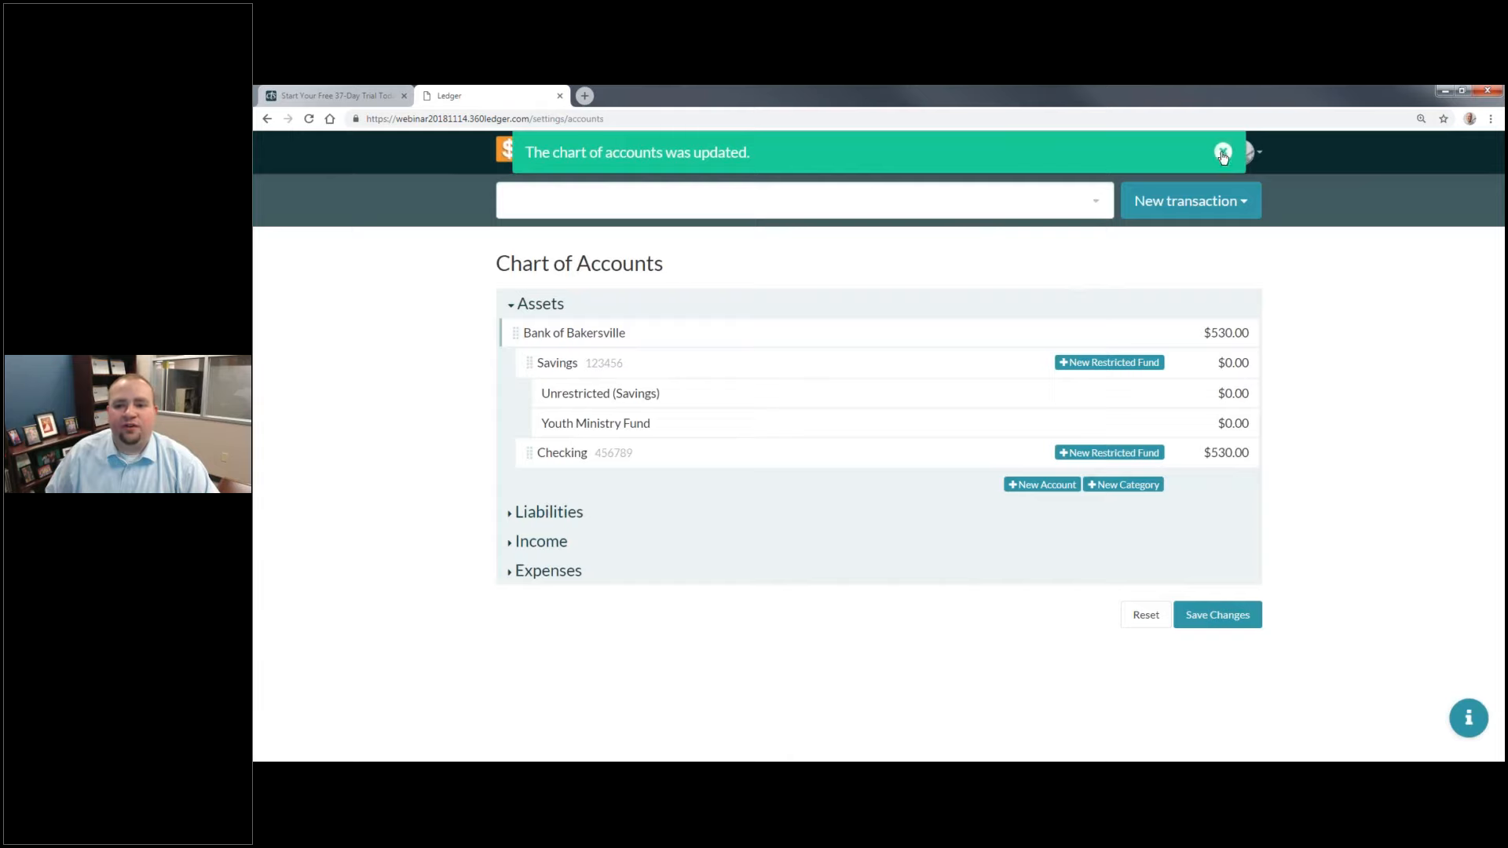
pyautogui.click(1223, 153)
# Step: Look through the assets overview, search accounts for "Youth", view the Youth Group offerings income account, and return to the home overview
pyautogui.click(508, 150)
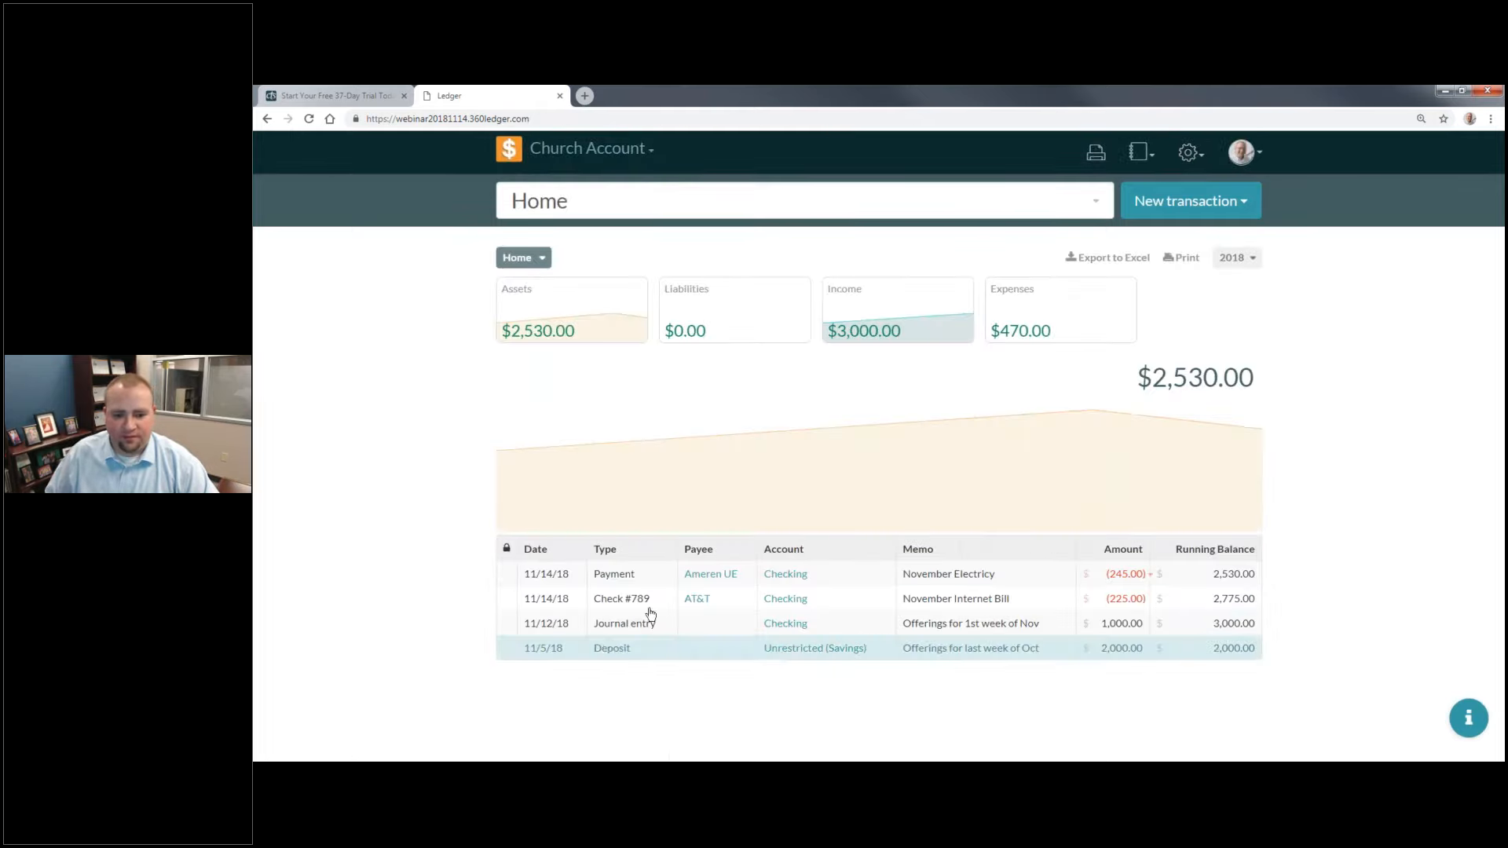
pyautogui.click(572, 314)
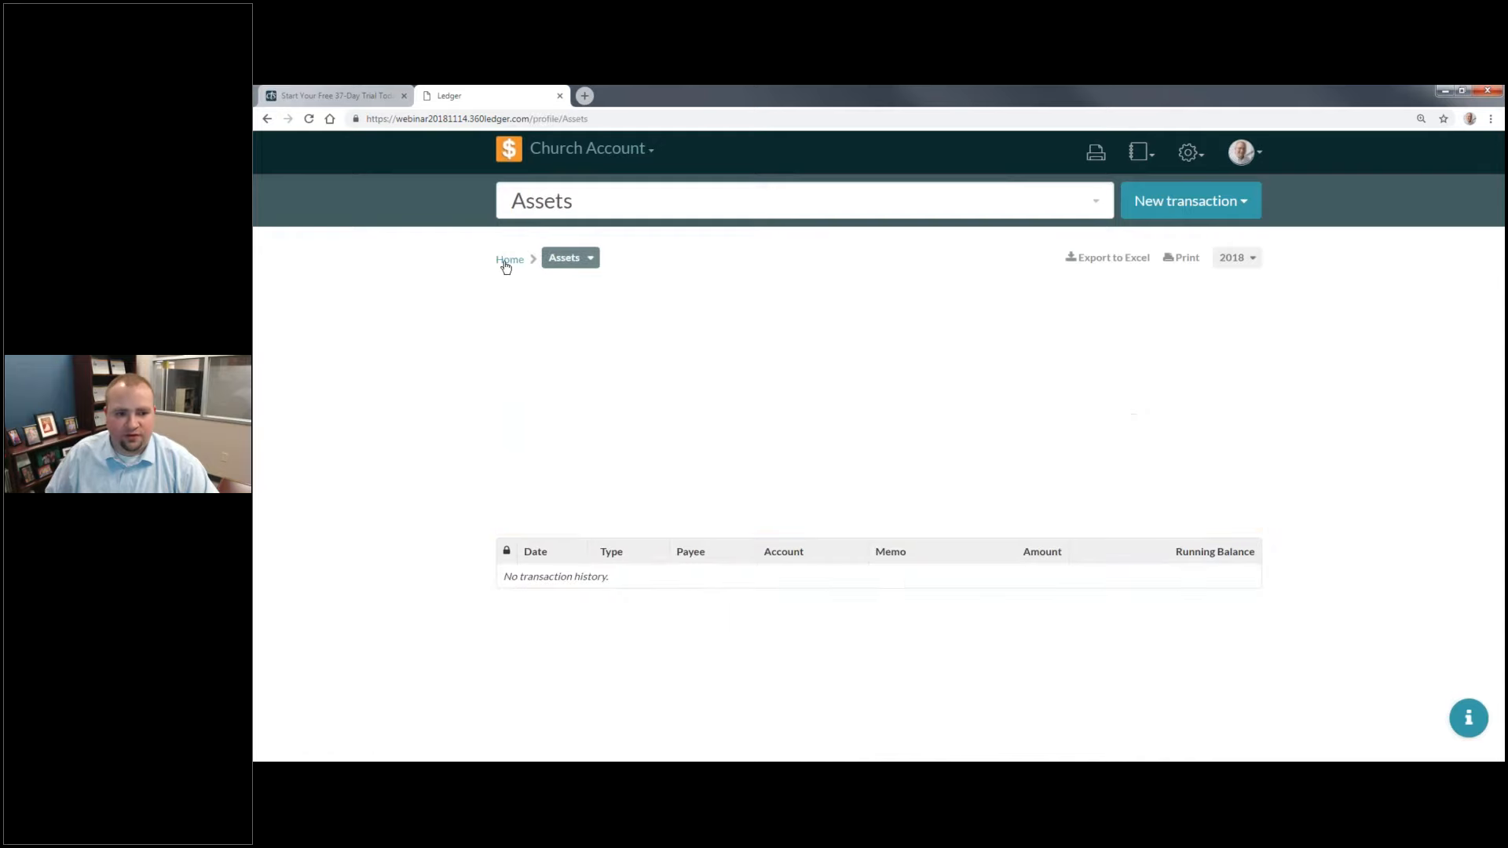
pyautogui.click(589, 199)
pyautogui.write('Youth')
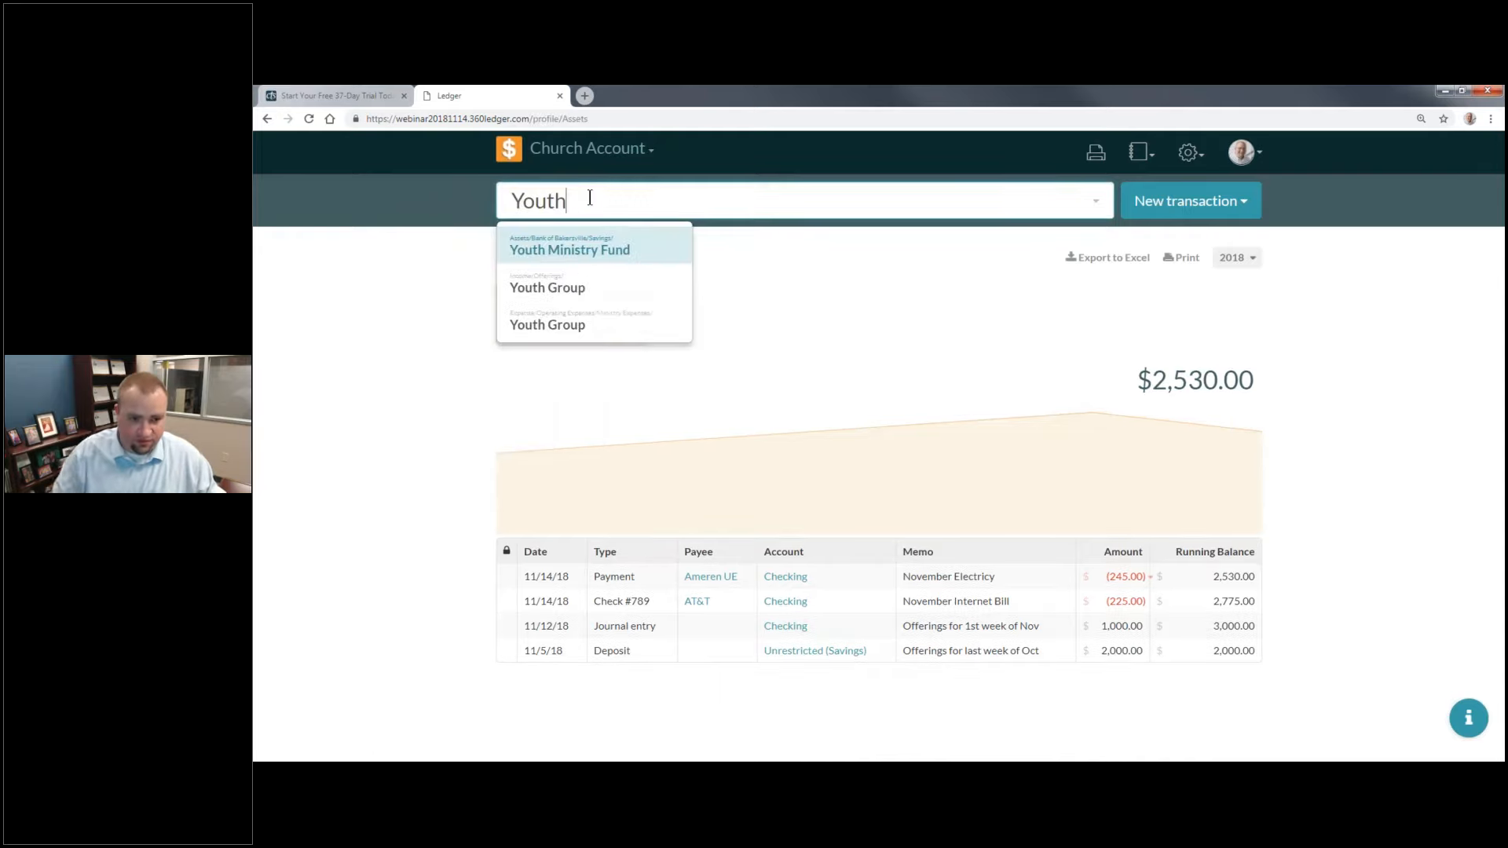
pyautogui.click(570, 289)
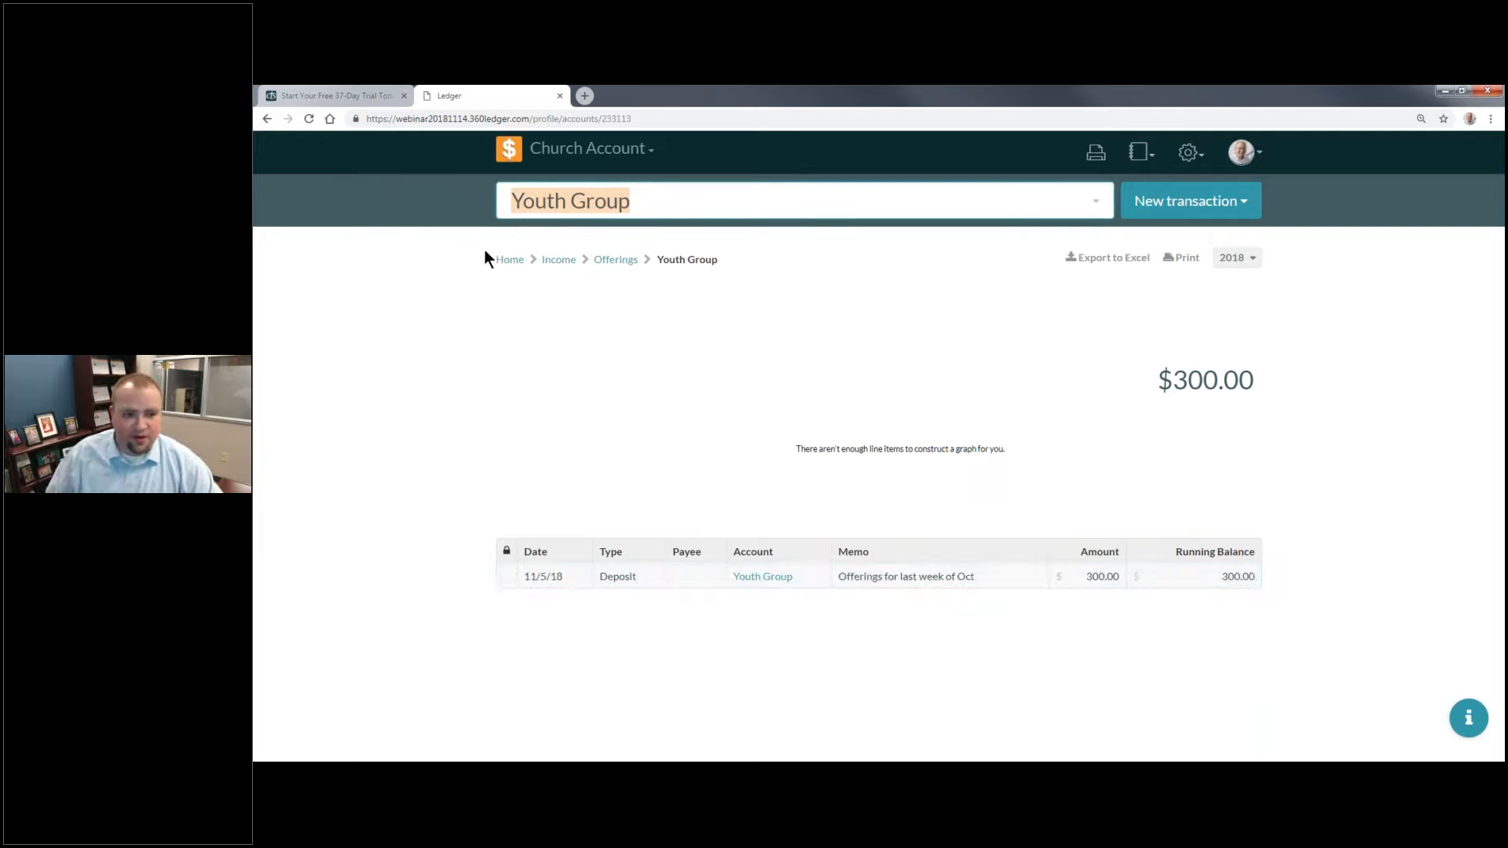
pyautogui.click(505, 260)
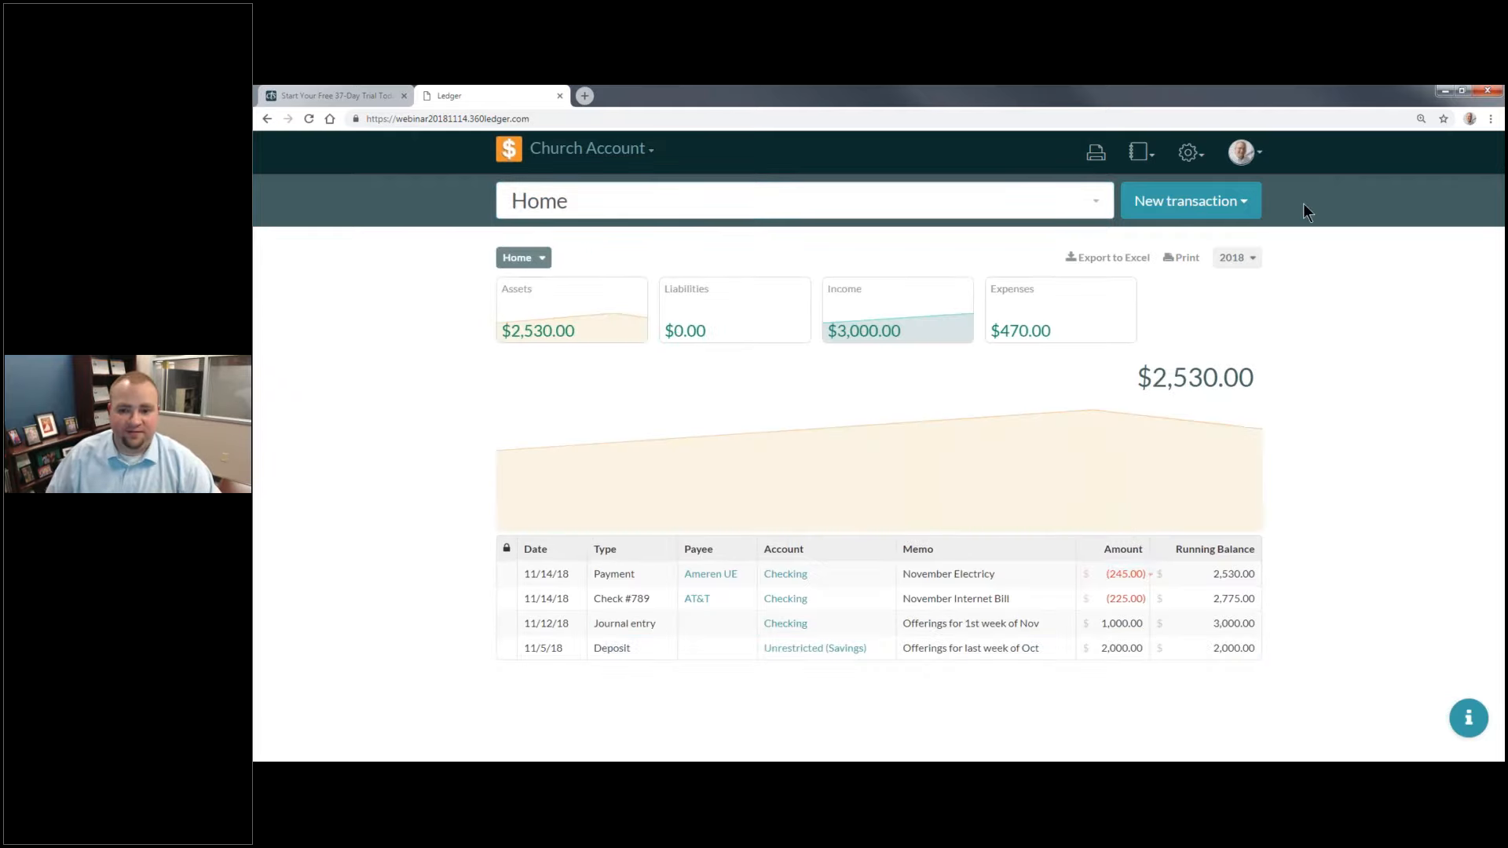
# Step: Record and save a transfer of $300 from Checking to the Youth Ministry Fund
pyautogui.click(1240, 202)
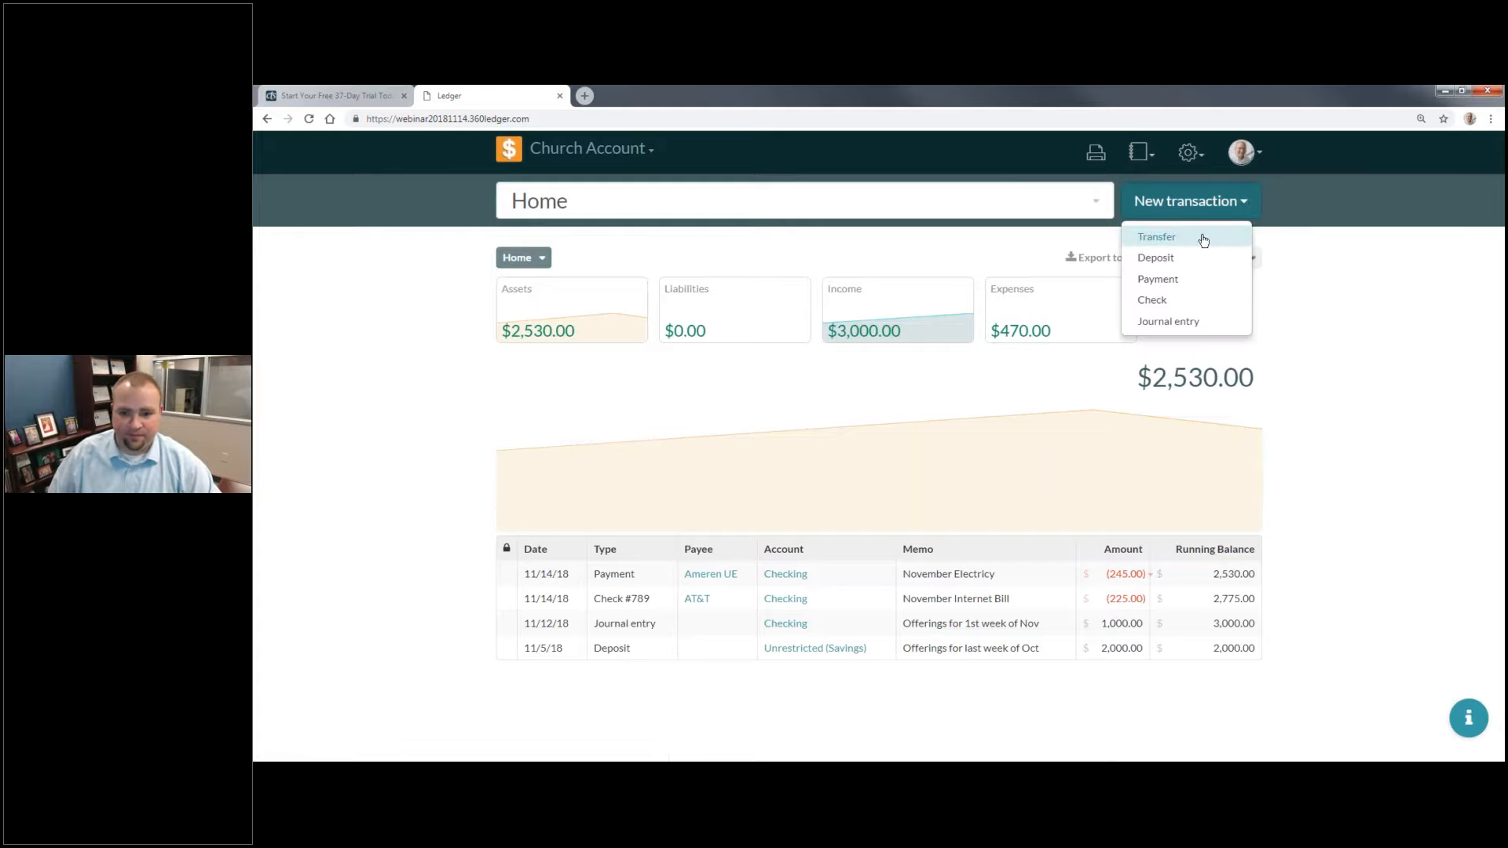
pyautogui.click(1203, 238)
pyautogui.click(652, 292)
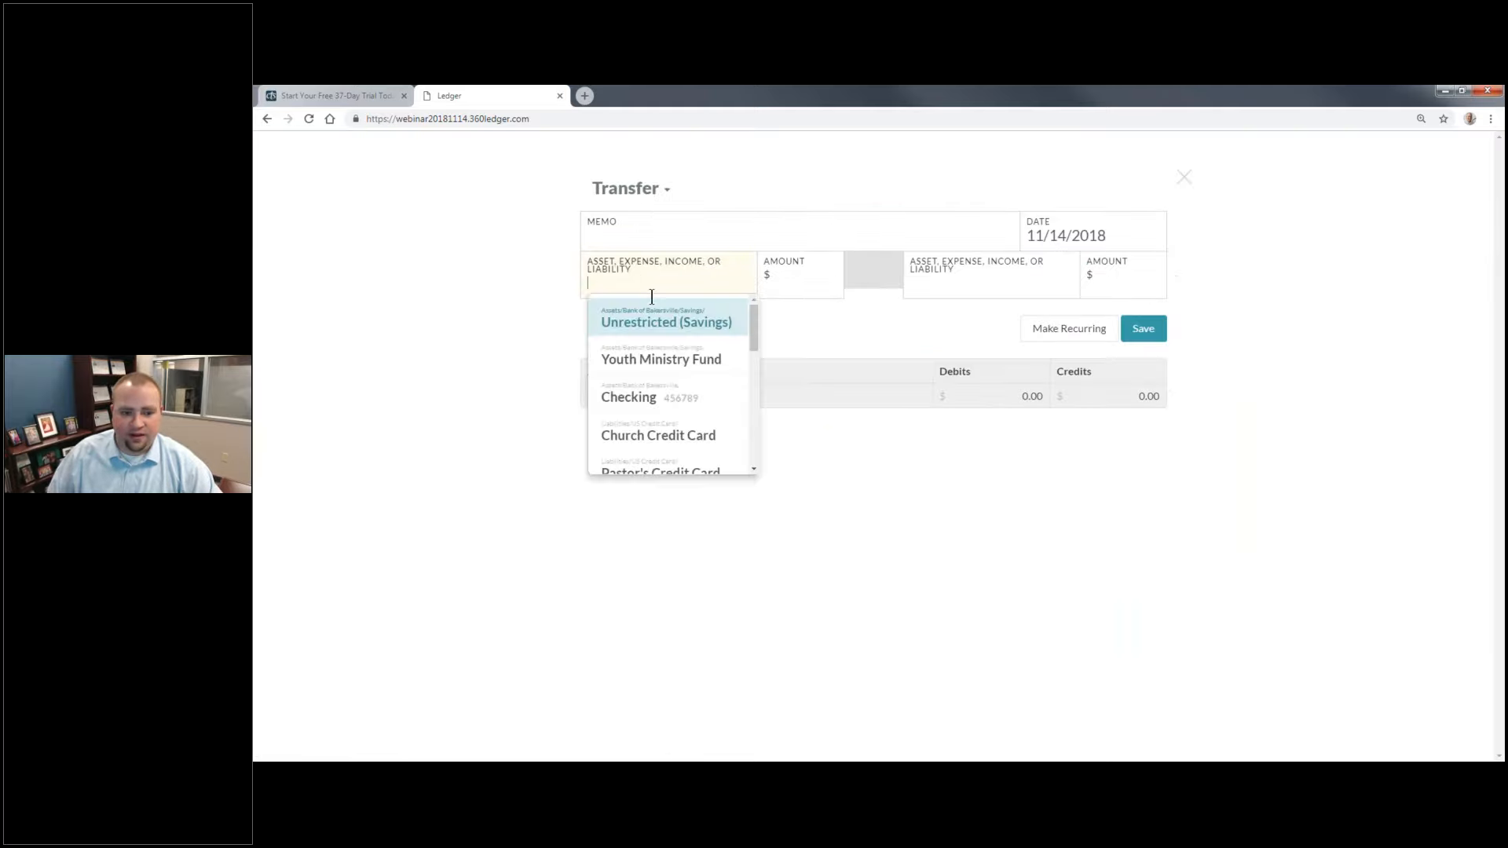
pyautogui.click(681, 387)
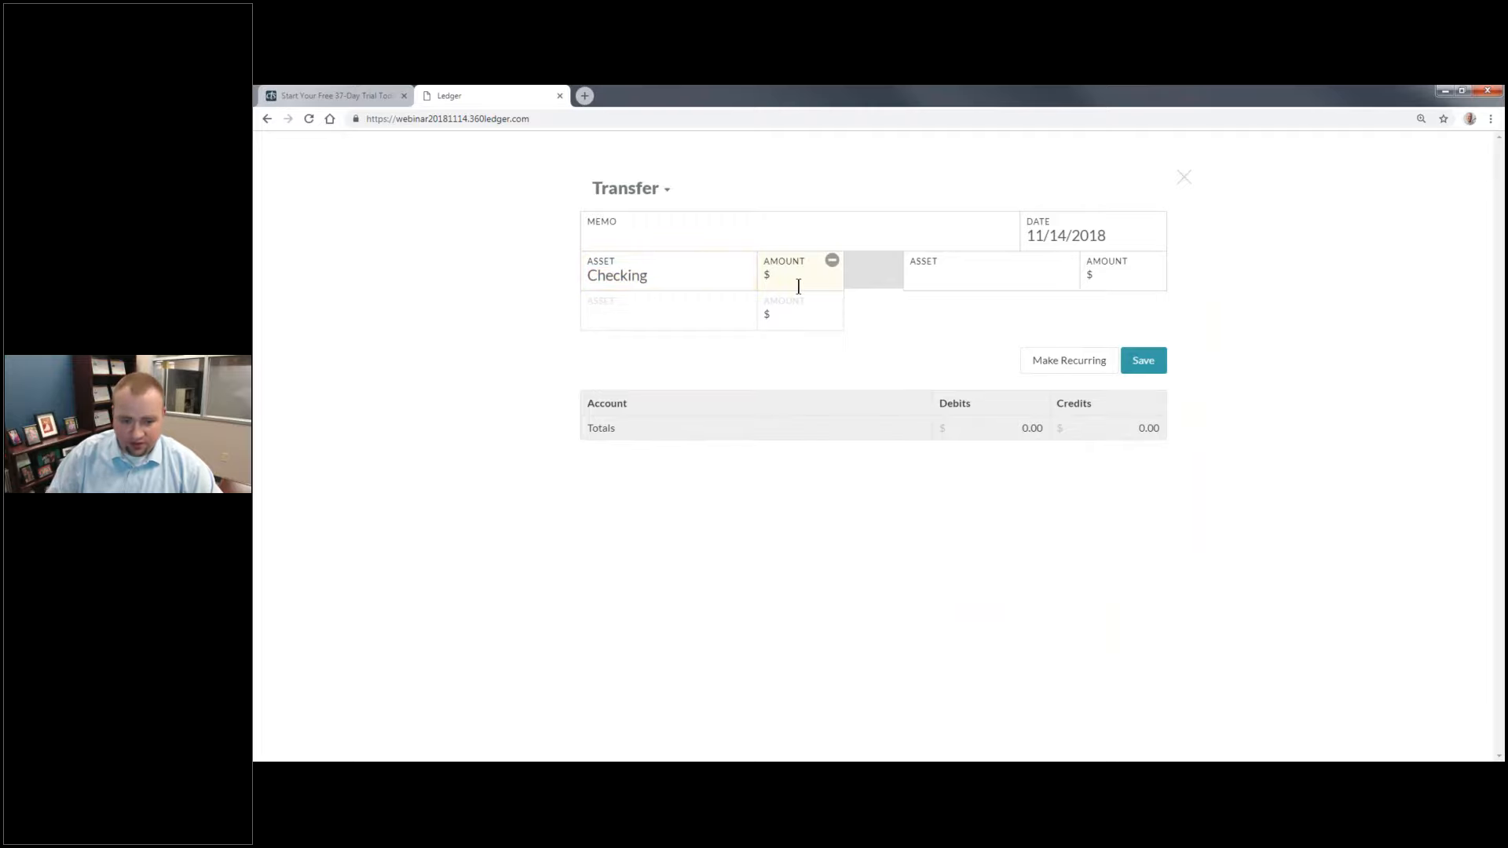
pyautogui.write('300')
pyautogui.click(963, 281)
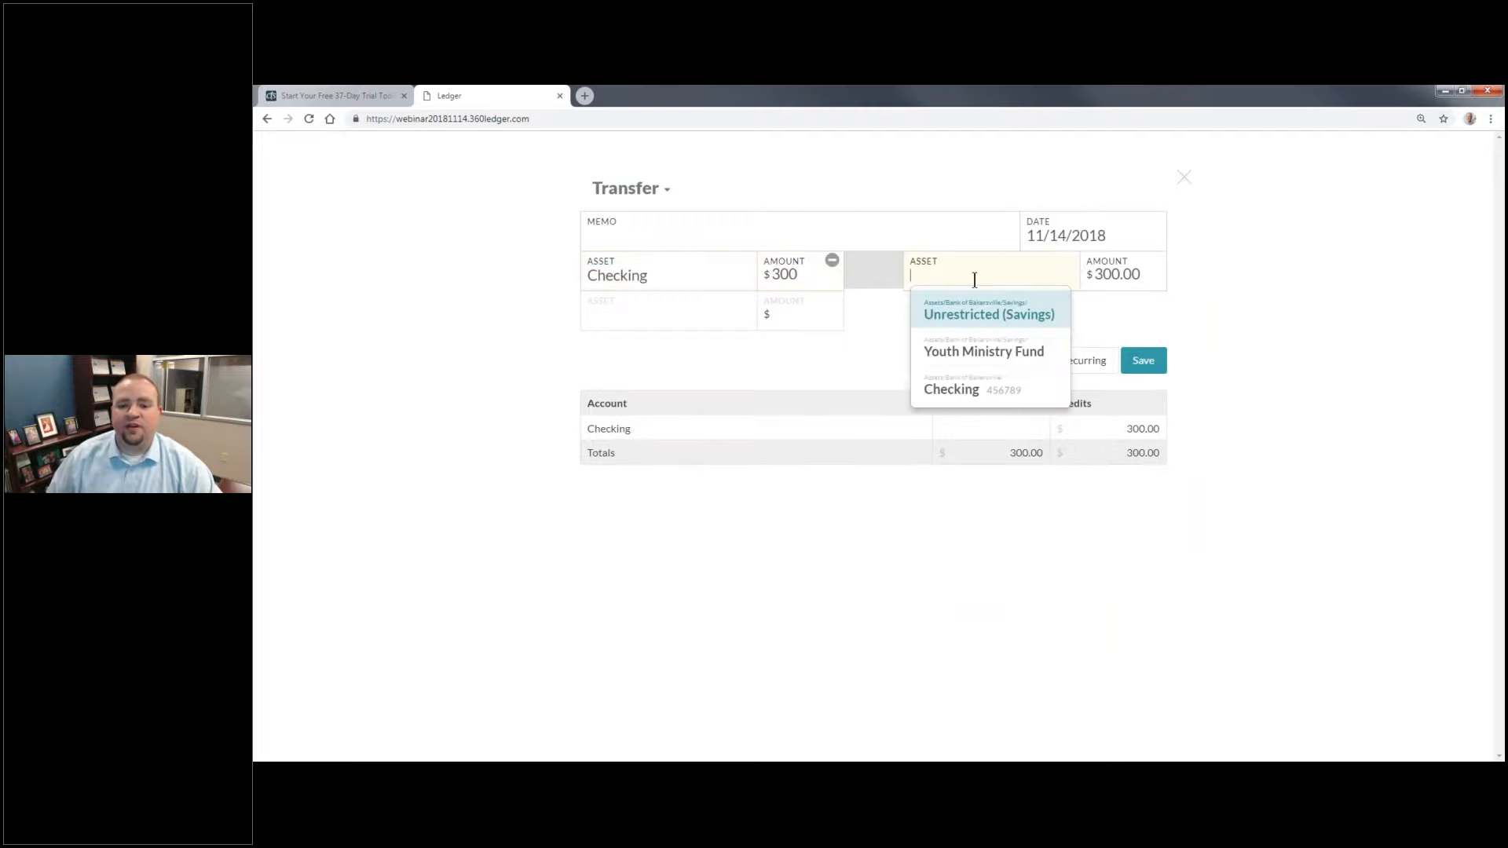
pyautogui.click(999, 355)
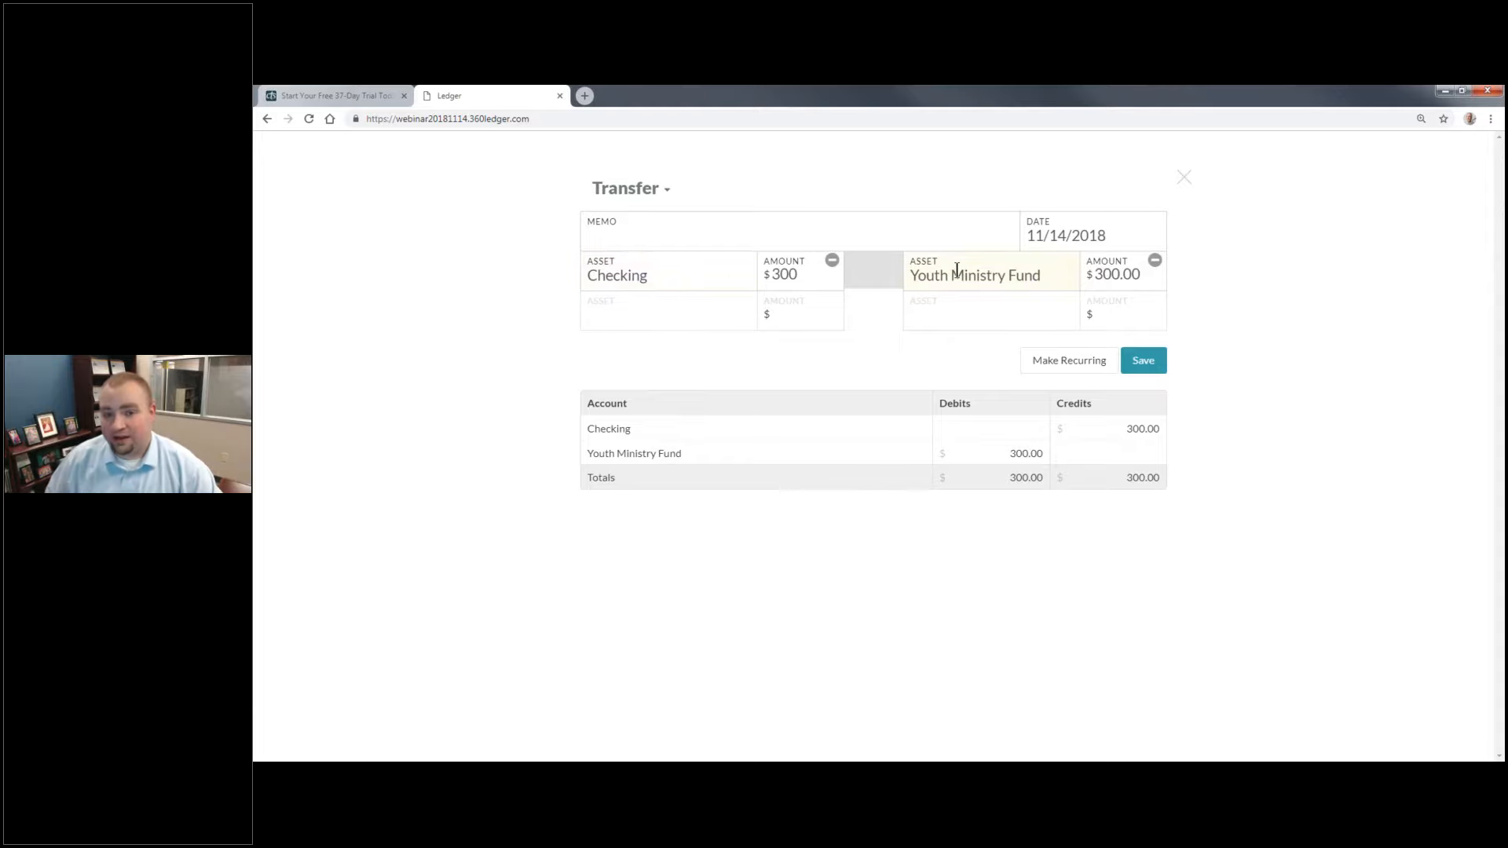
pyautogui.click(1139, 363)
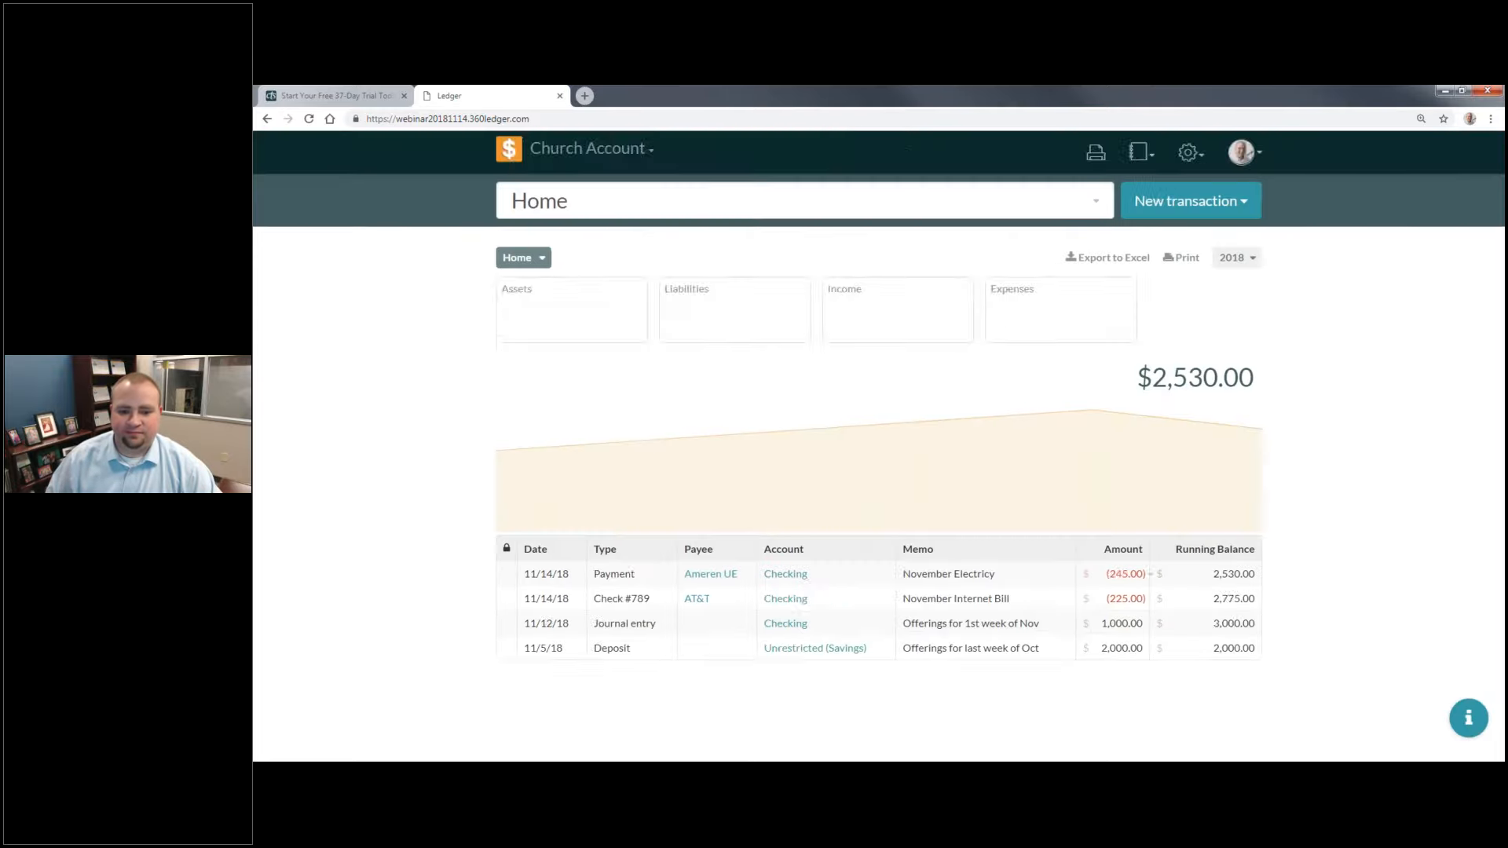
pyautogui.click(1217, 152)
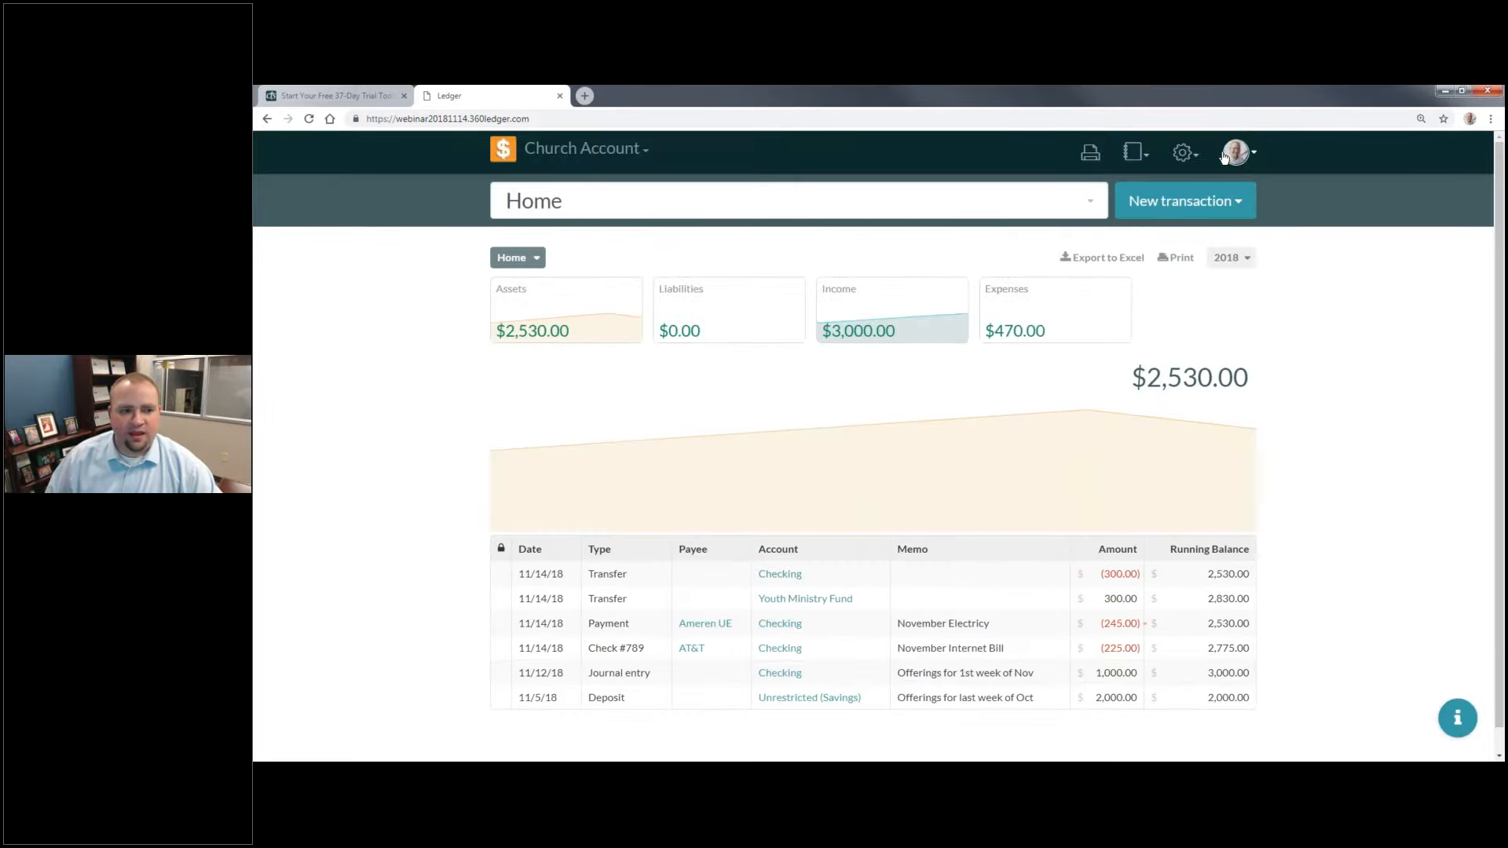
# Step: Reload the ledger and check the account and fund balances in the Chart of Accounts settings
pyautogui.click(308, 118)
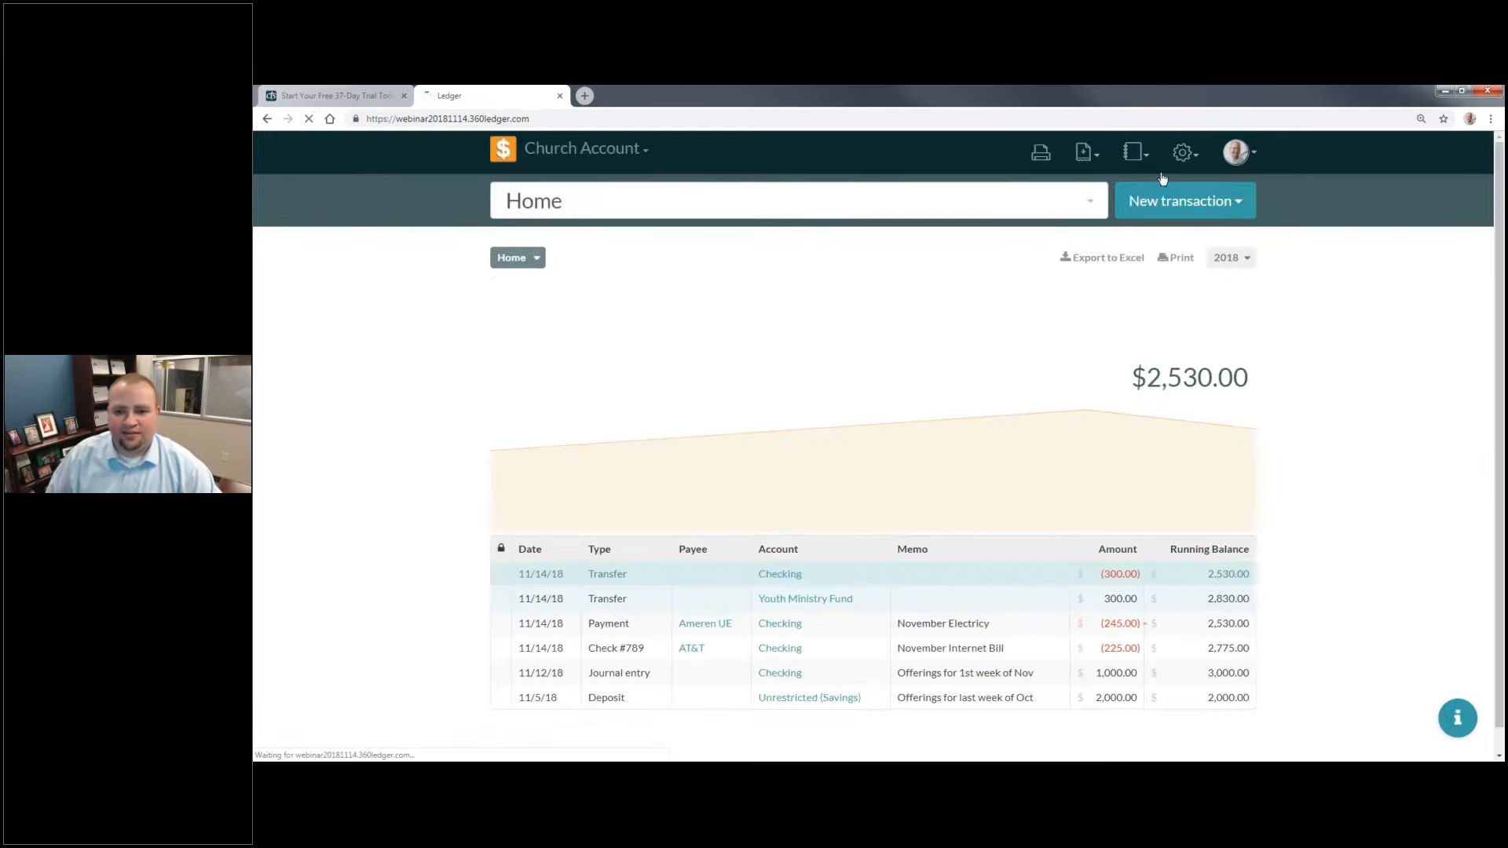
pyautogui.moveTo(1184, 154)
pyautogui.click(1178, 194)
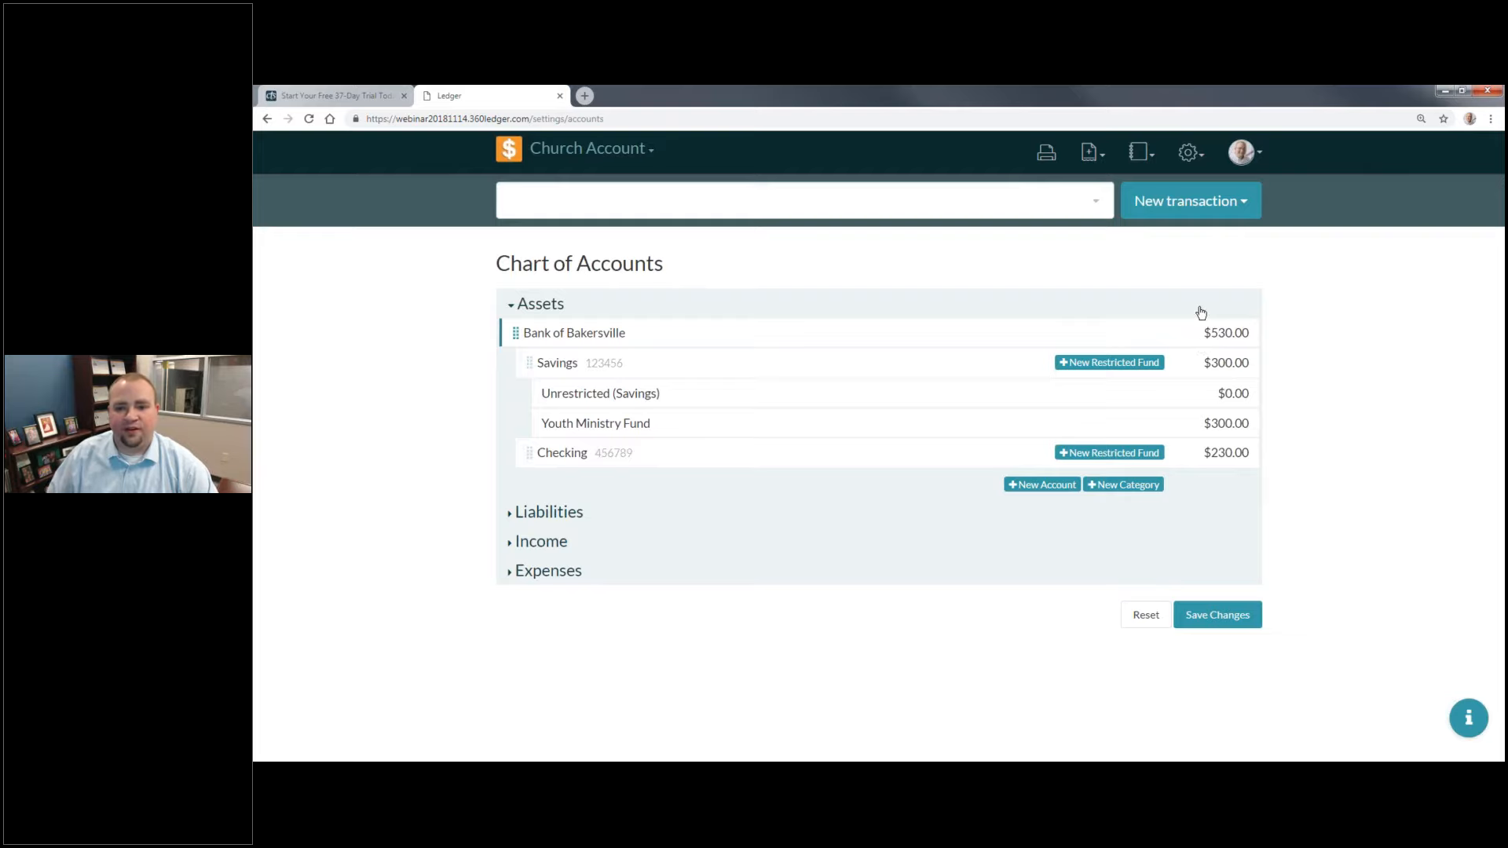
# Step: Open the Chart of Accounts report, limit it to Q4 2018, and review its accounts
pyautogui.click(1148, 155)
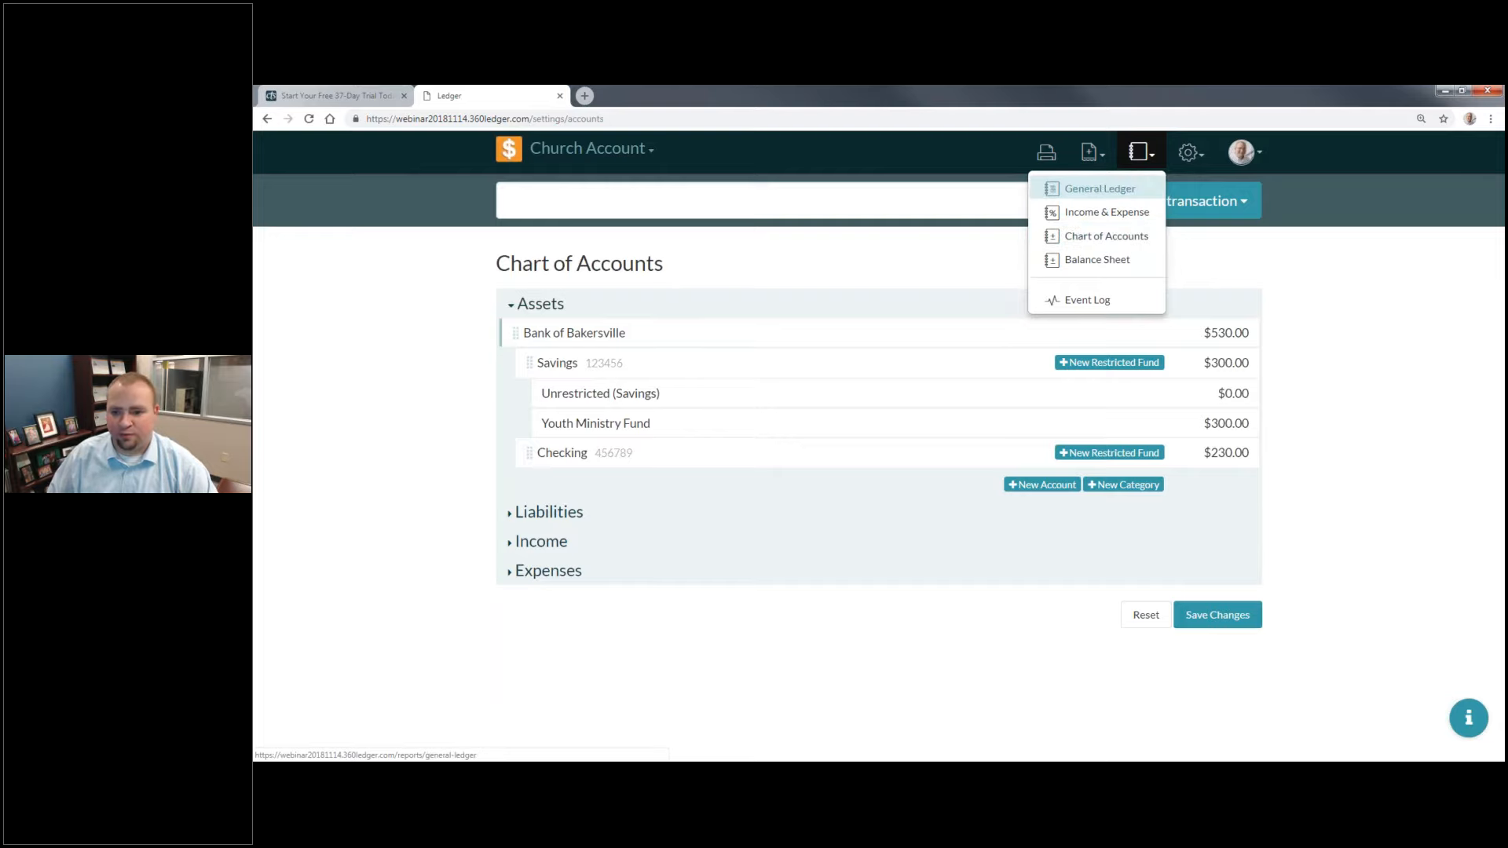
pyautogui.click(1133, 239)
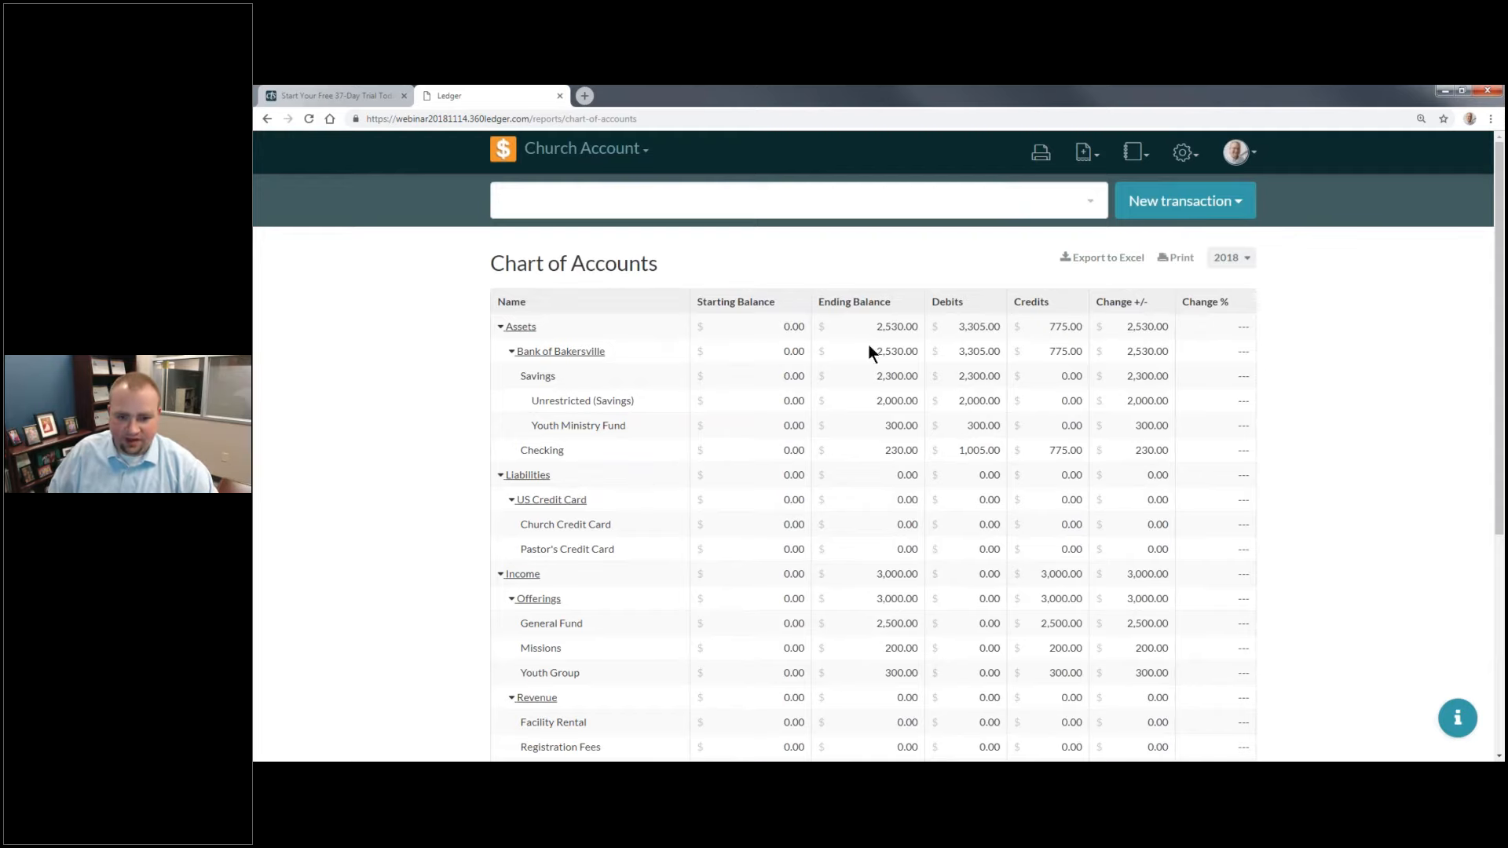
pyautogui.click(1239, 264)
pyautogui.click(1207, 320)
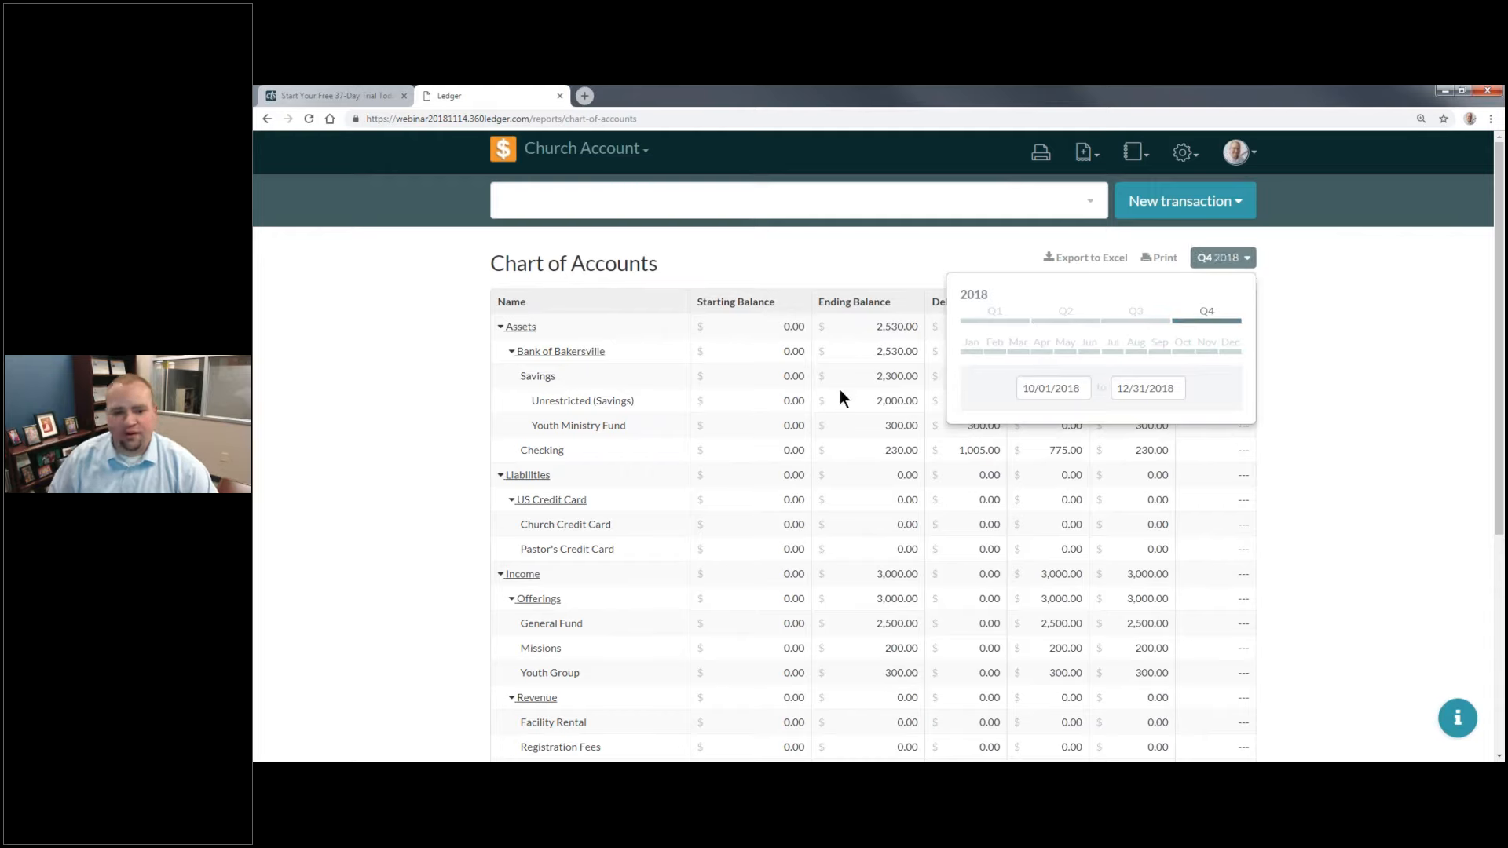
pyautogui.click(1216, 258)
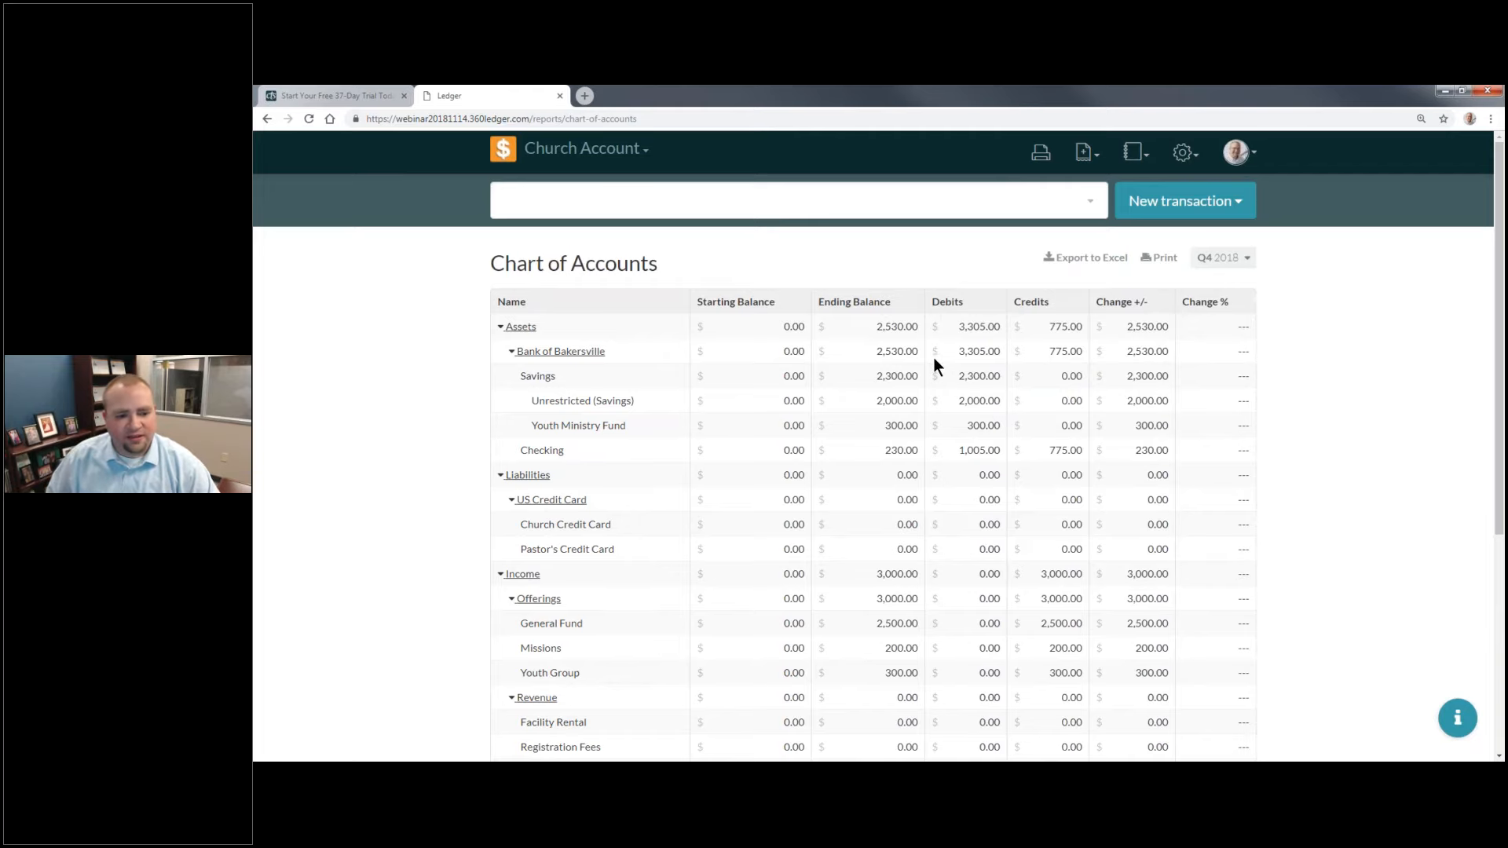
pyautogui.scroll(-5, 939, 383)
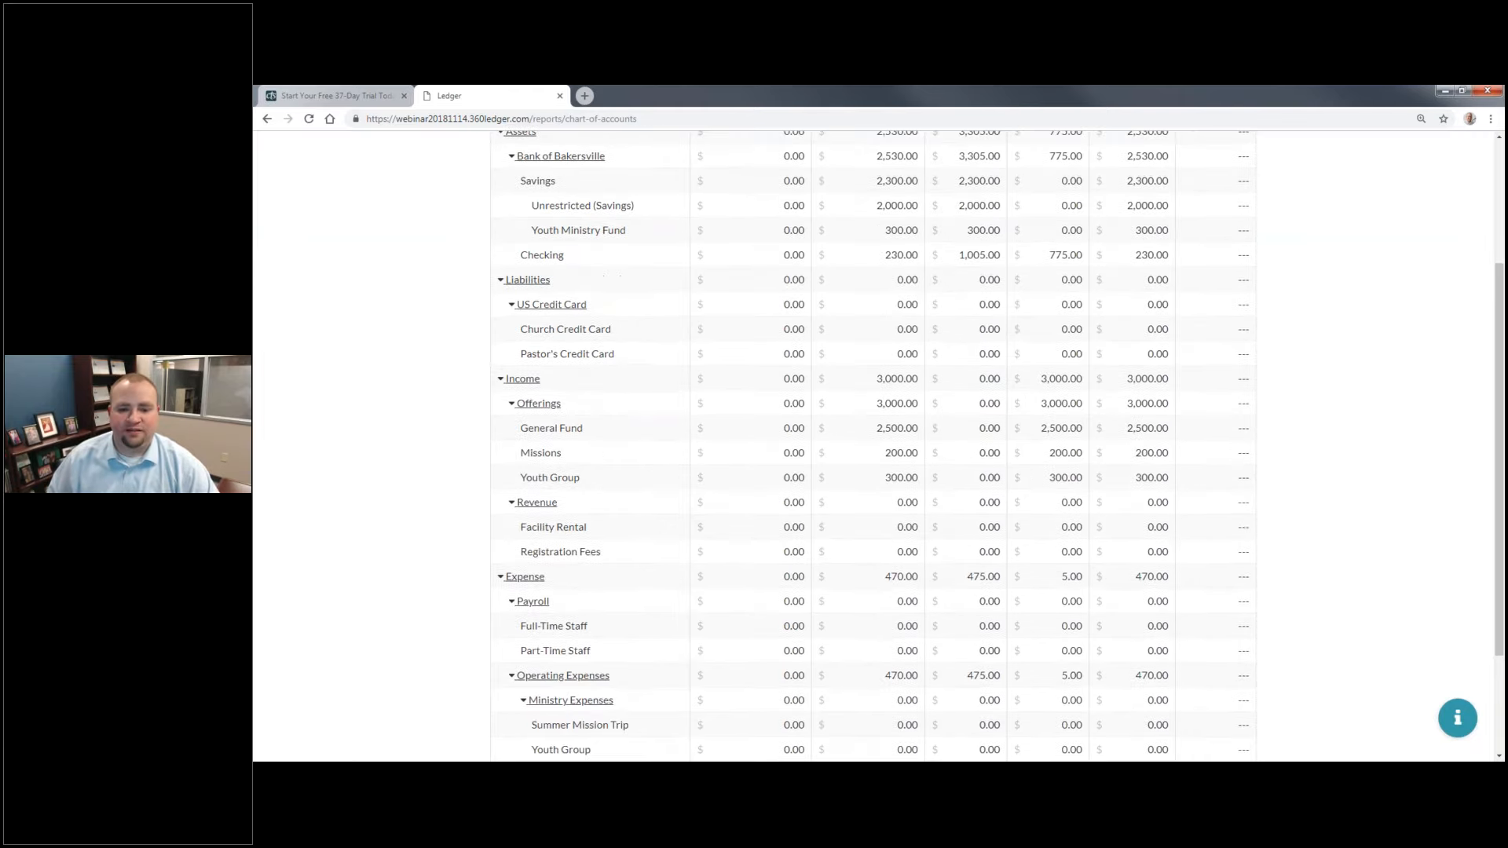
pyautogui.scroll(5, 869, 446)
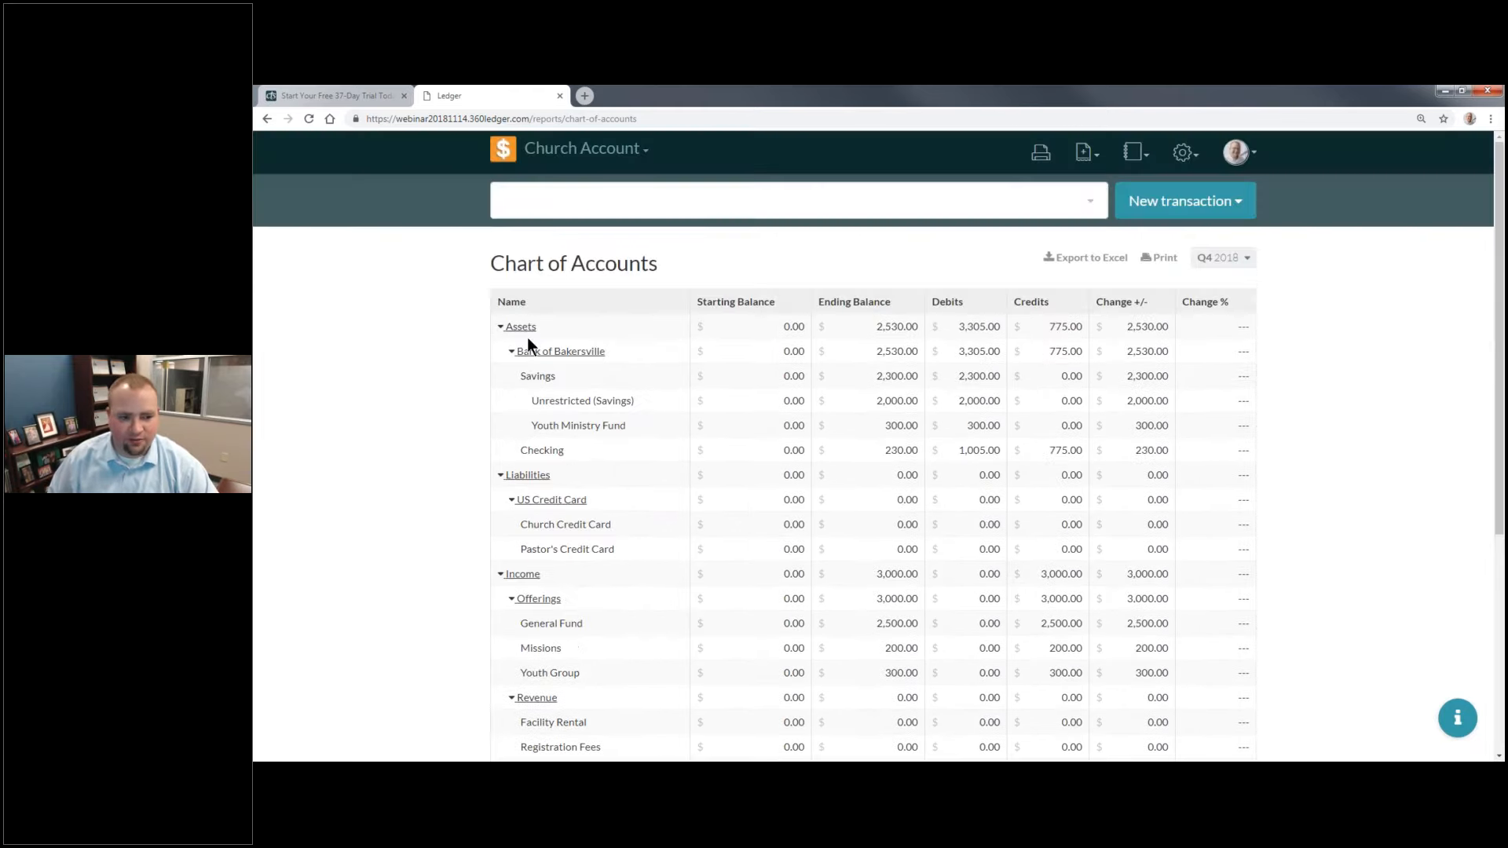
# Step: Collapse the Bank of Bakersville, US Credit Card, Offerings and Revenue categories in the report
pyautogui.click(510, 352)
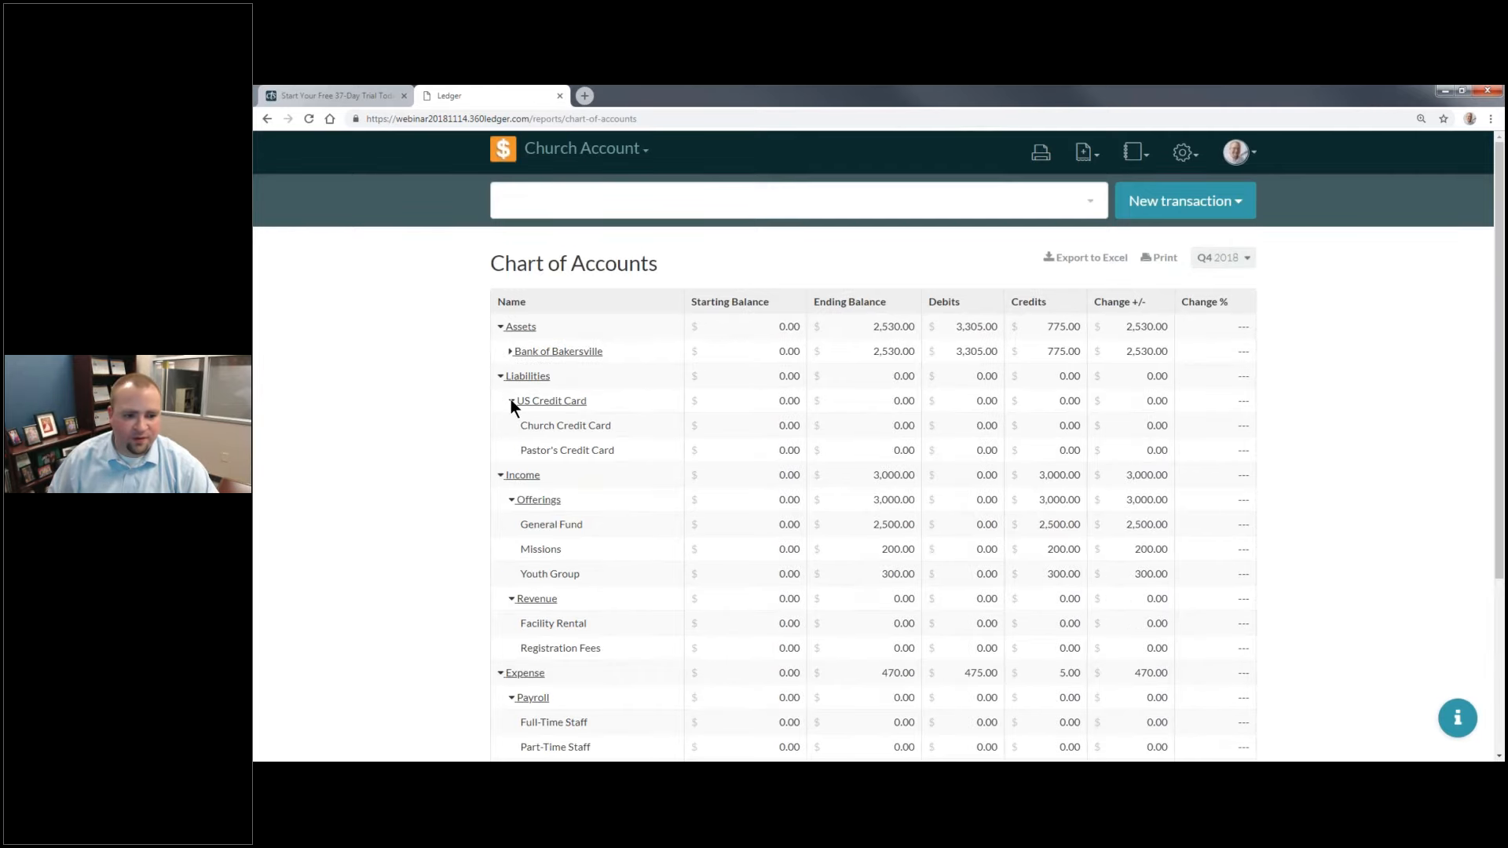
pyautogui.click(511, 401)
pyautogui.click(511, 450)
pyautogui.click(512, 475)
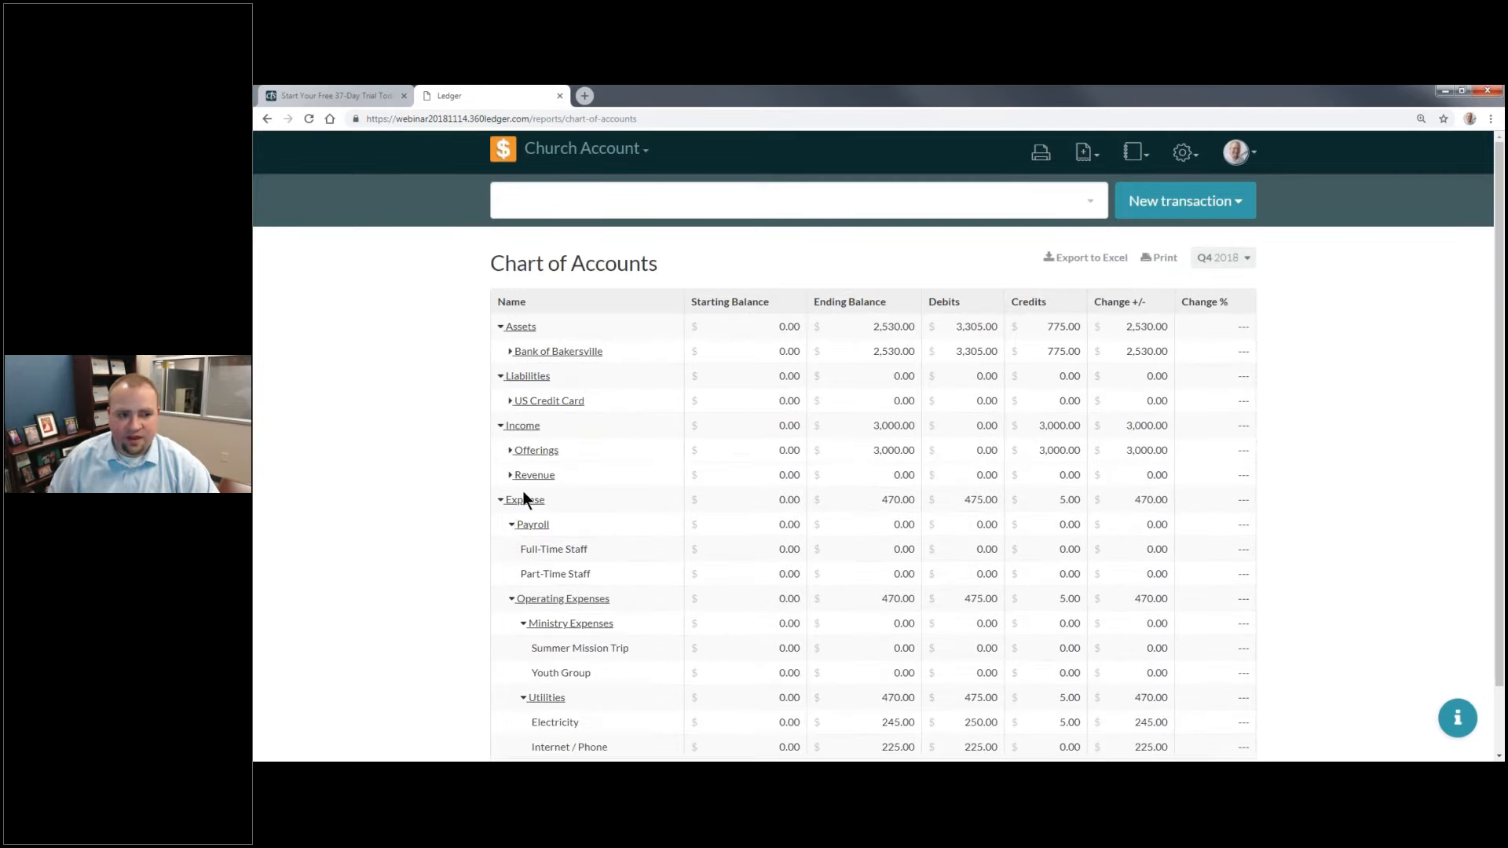
# Step: From the home overview, drill down through Assets and Bank of Bakersville to the Savings account
pyautogui.click(510, 157)
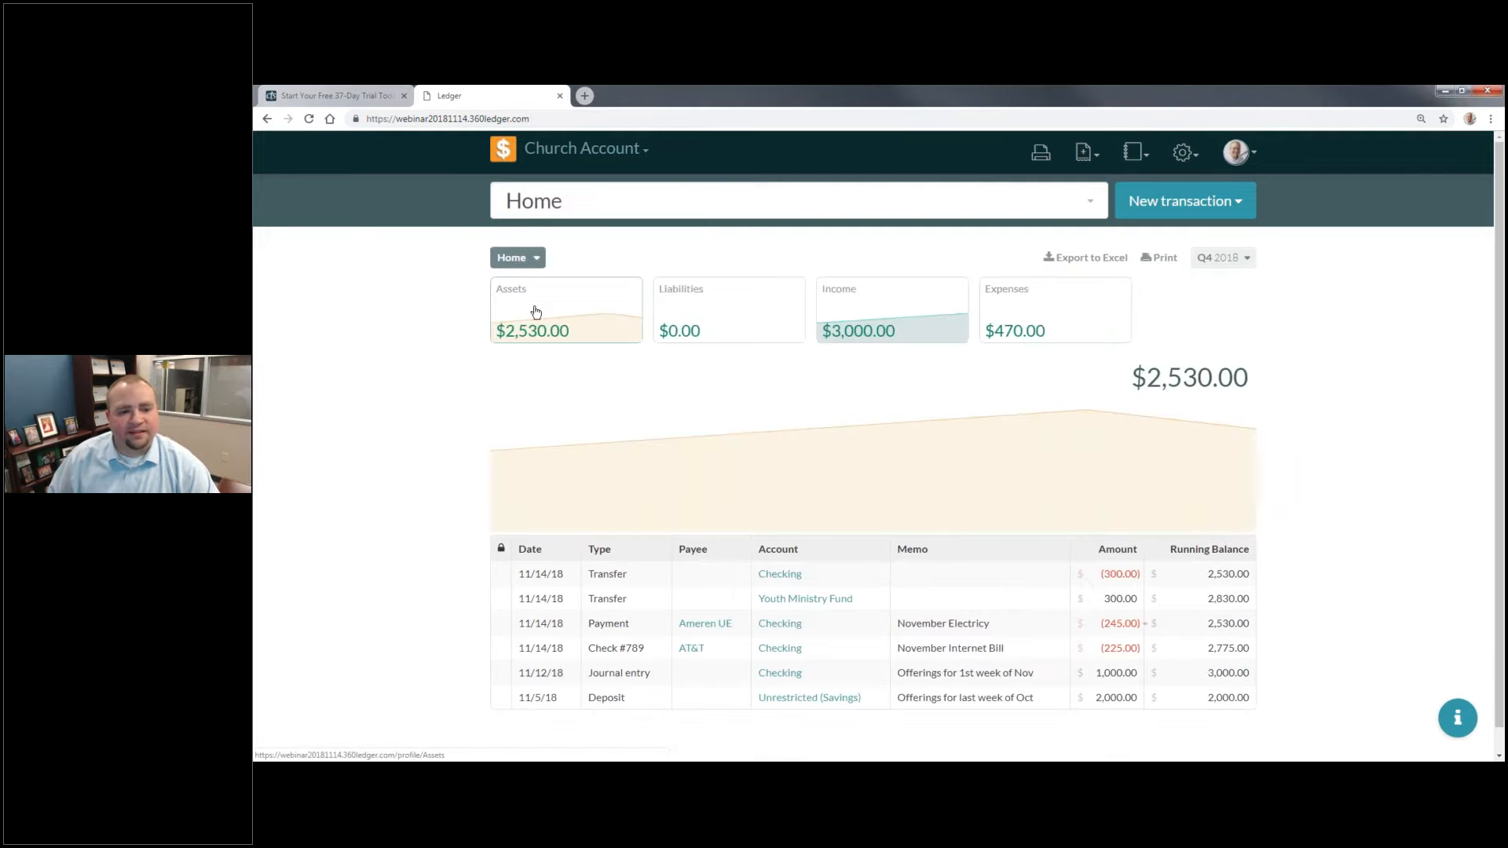
pyautogui.click(538, 306)
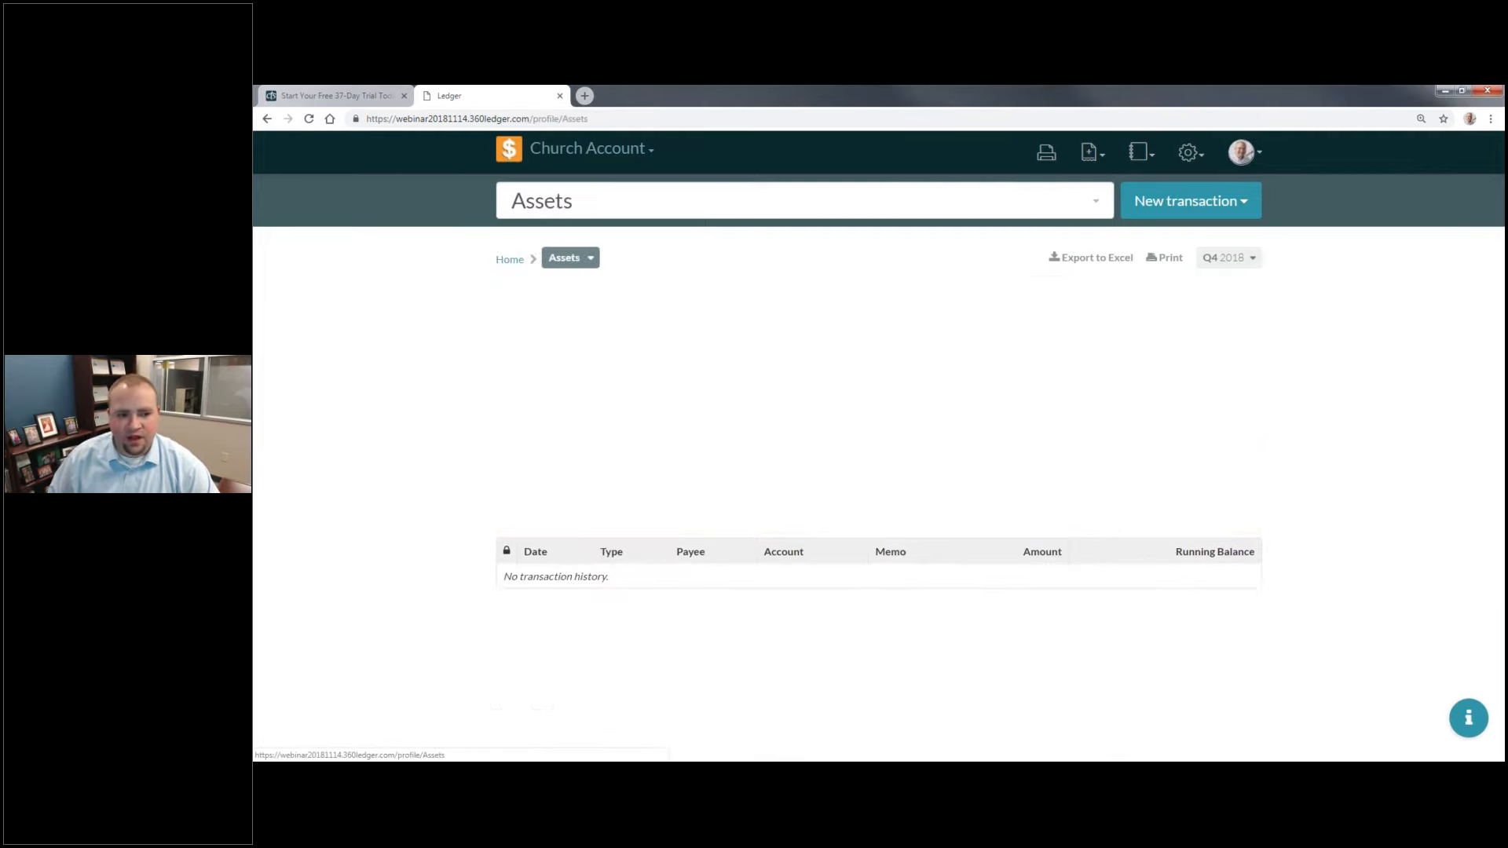
pyautogui.click(553, 309)
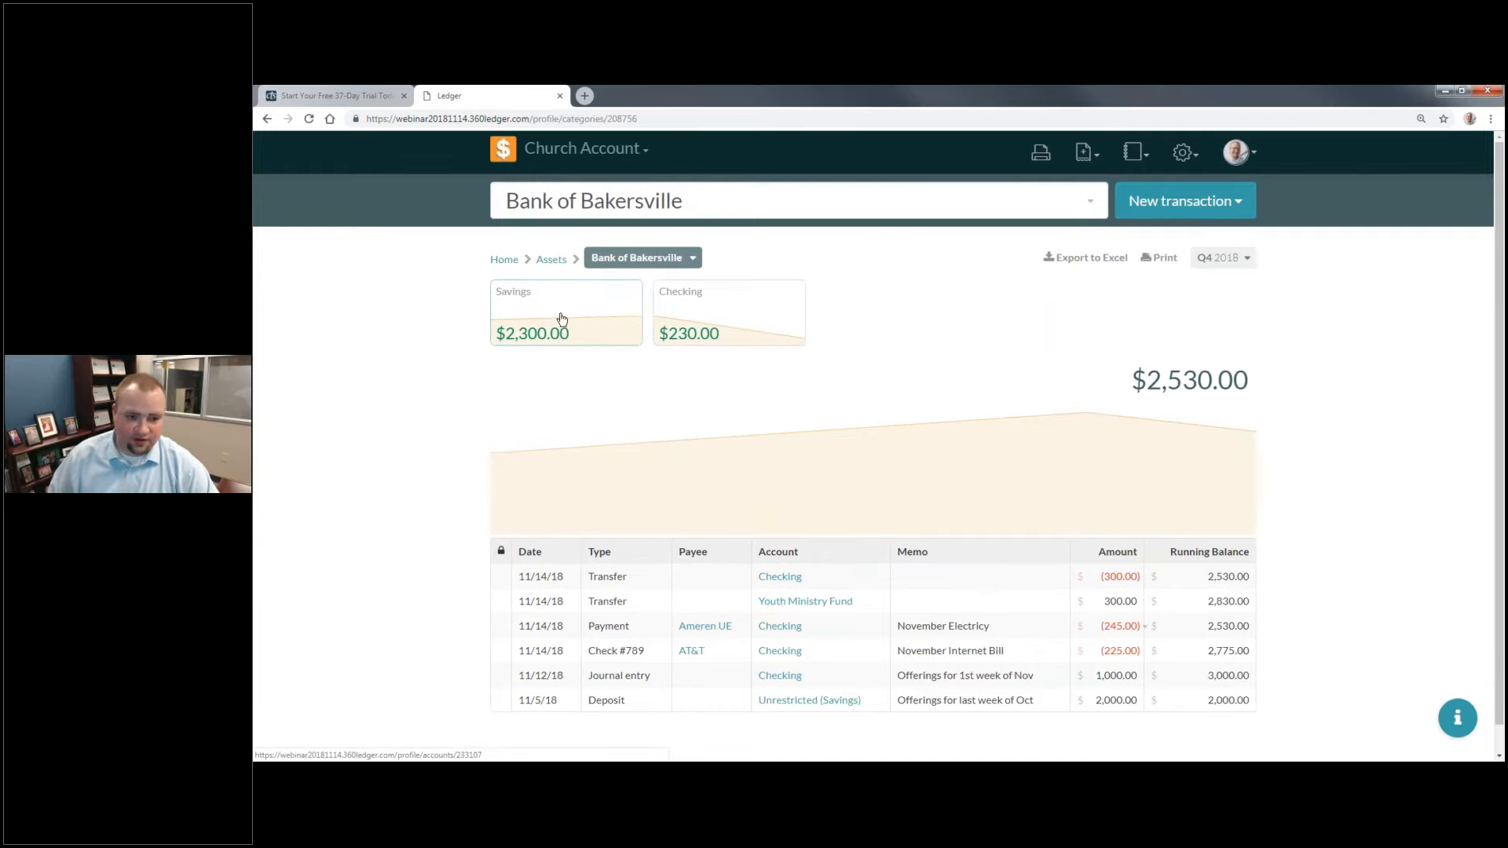
pyautogui.click(560, 317)
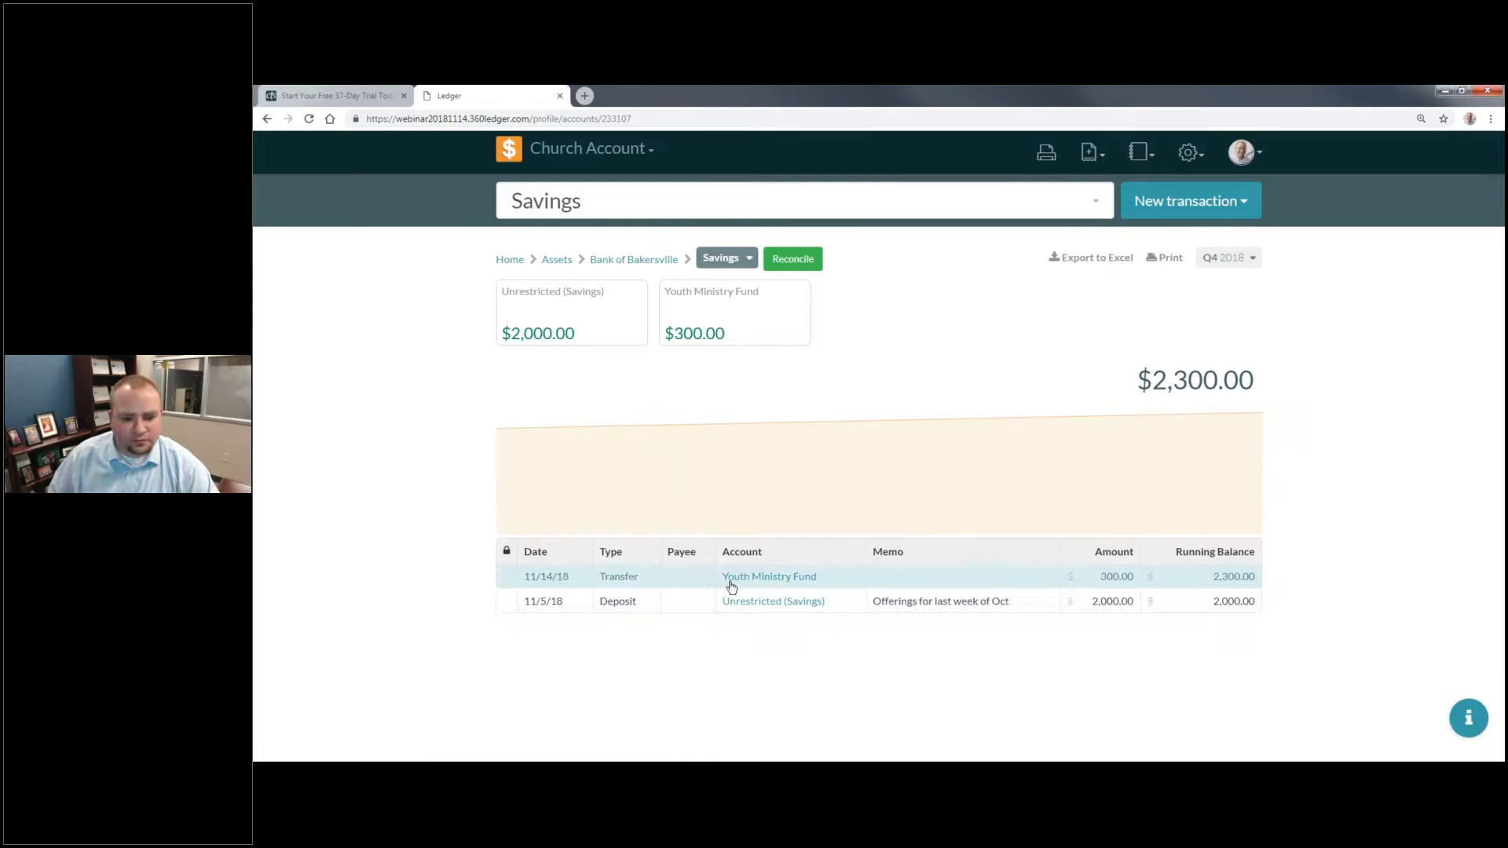
# Step: Examine the transactions of the Youth Ministry Fund and Unrestricted (Savings), going back to the Savings account after each
pyautogui.click(795, 583)
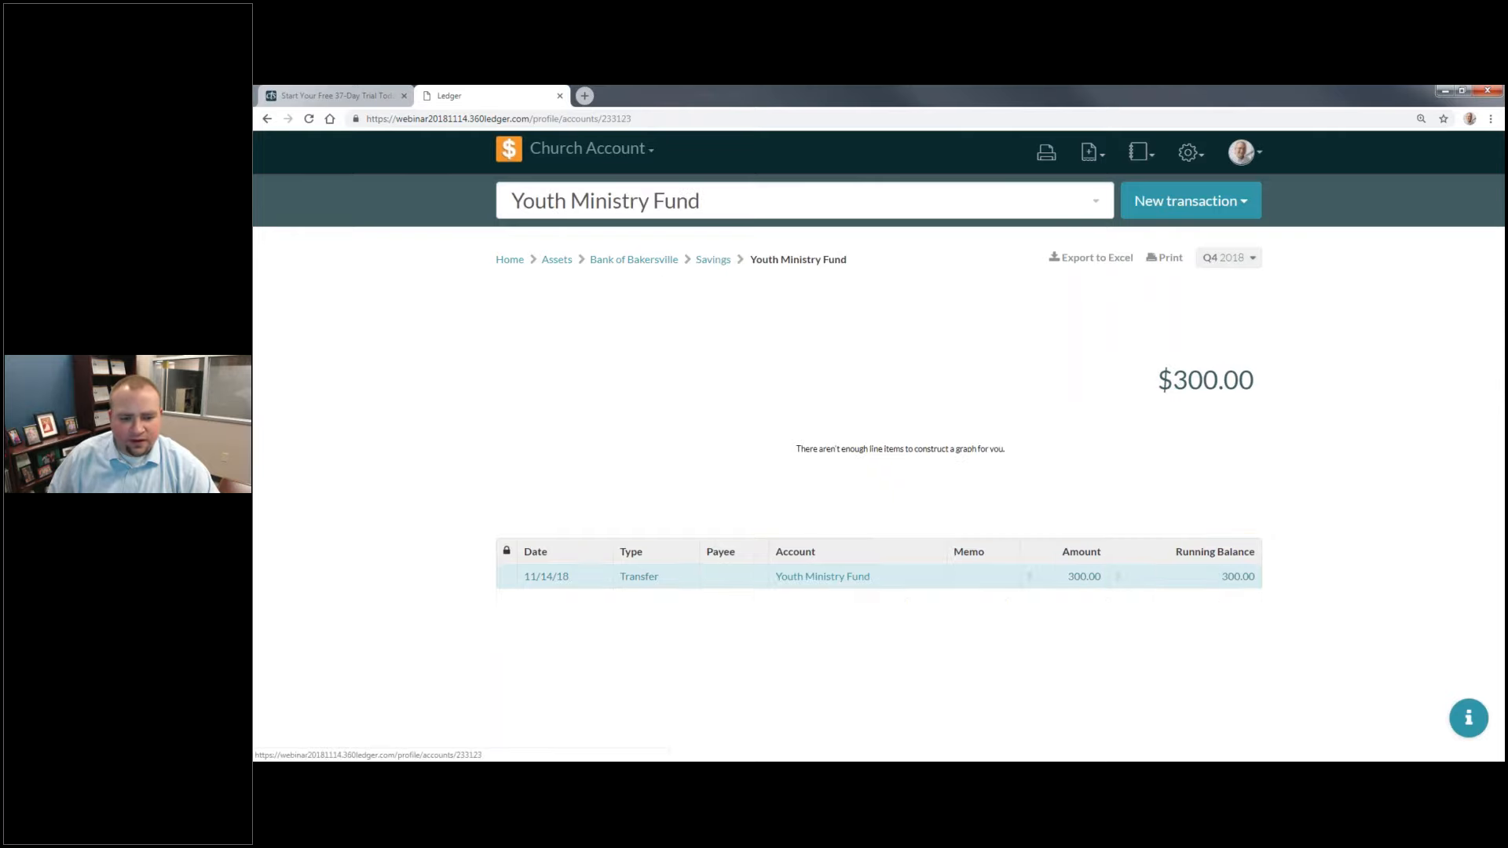
pyautogui.click(720, 261)
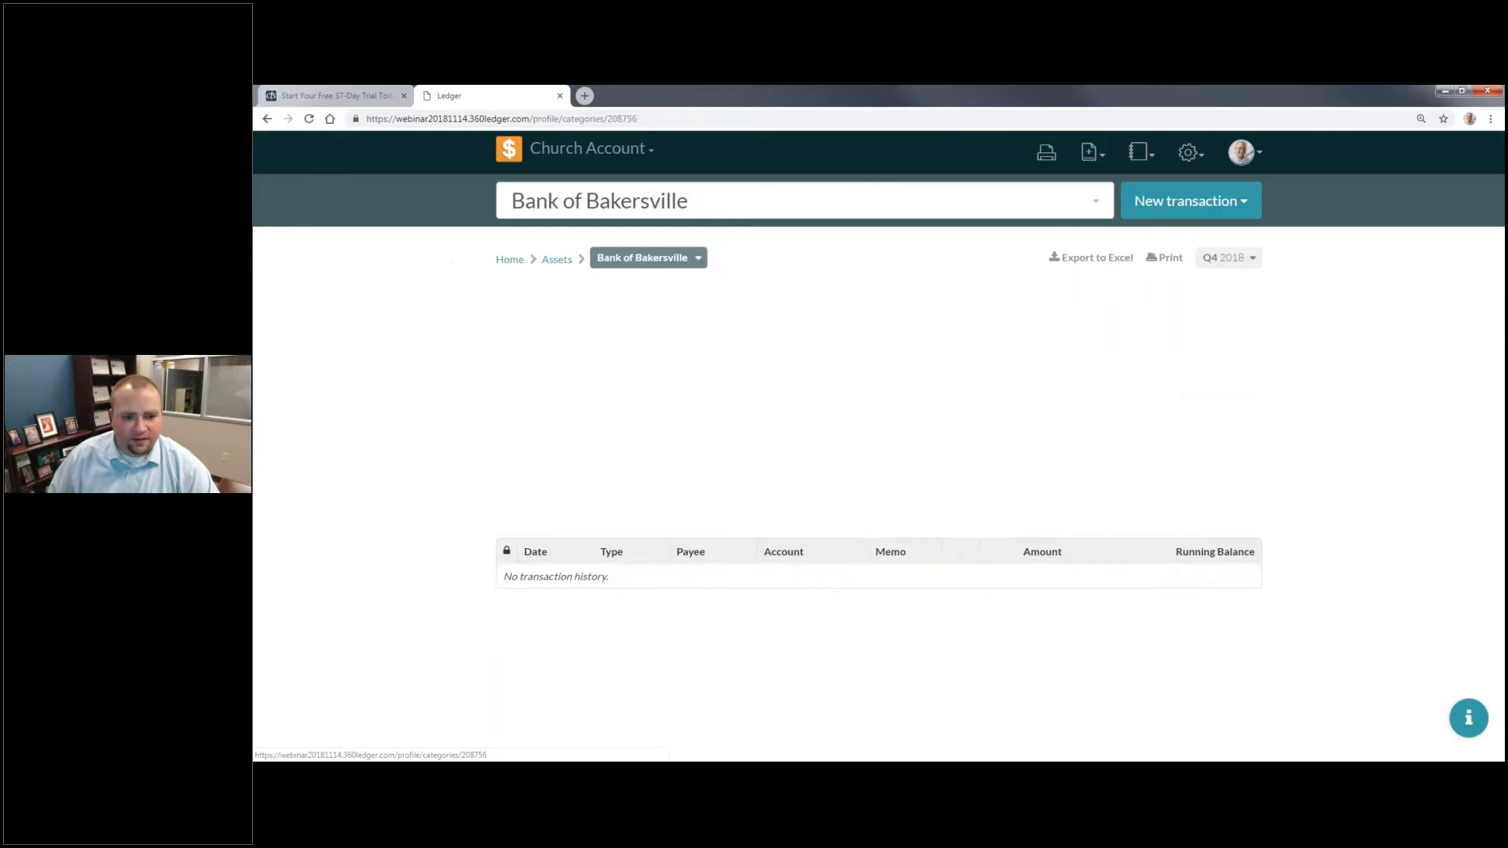
pyautogui.click(865, 511)
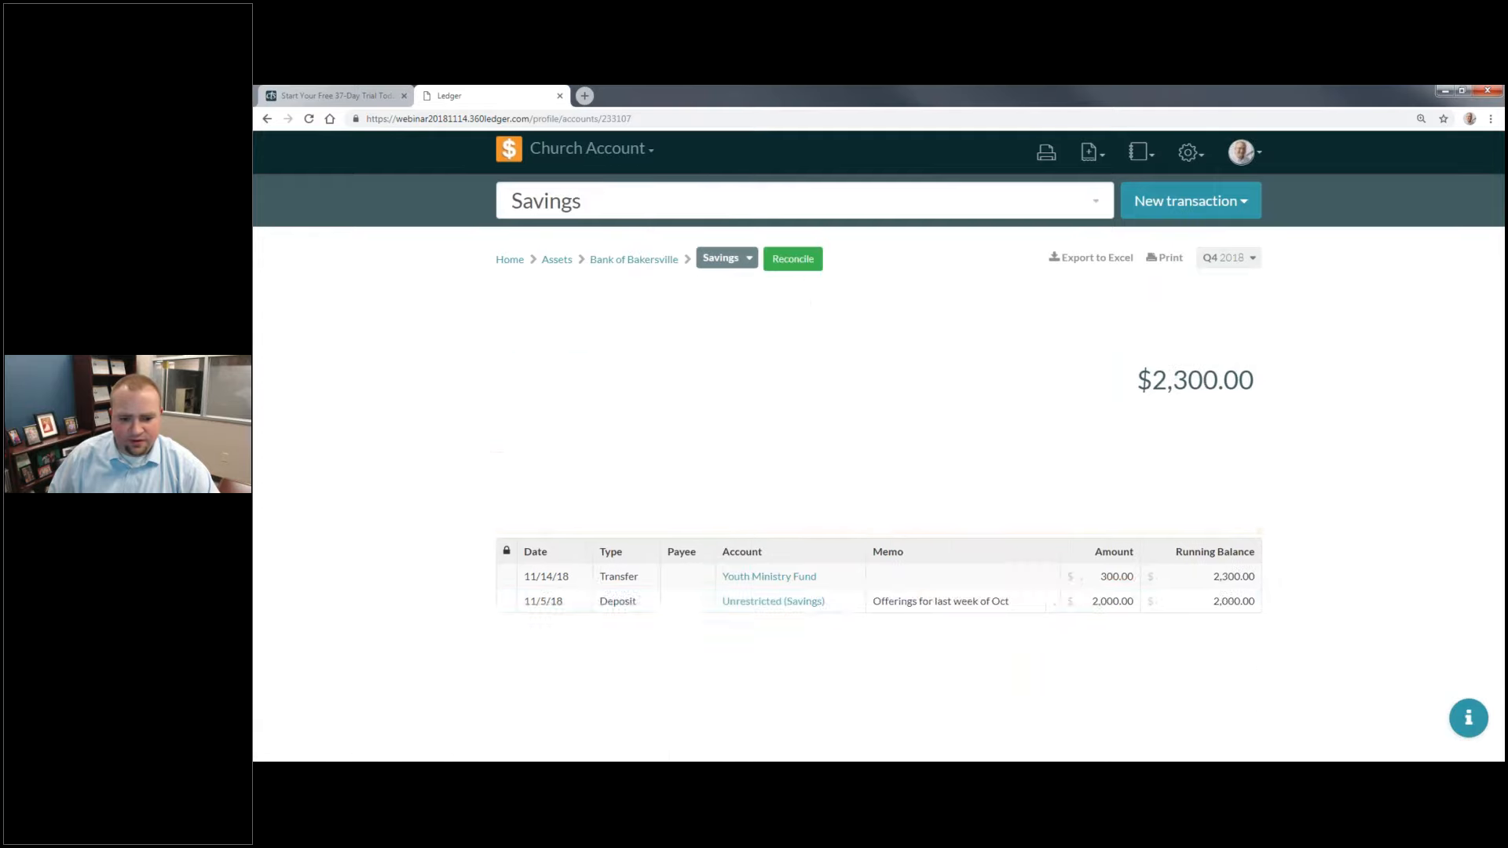
pyautogui.click(796, 605)
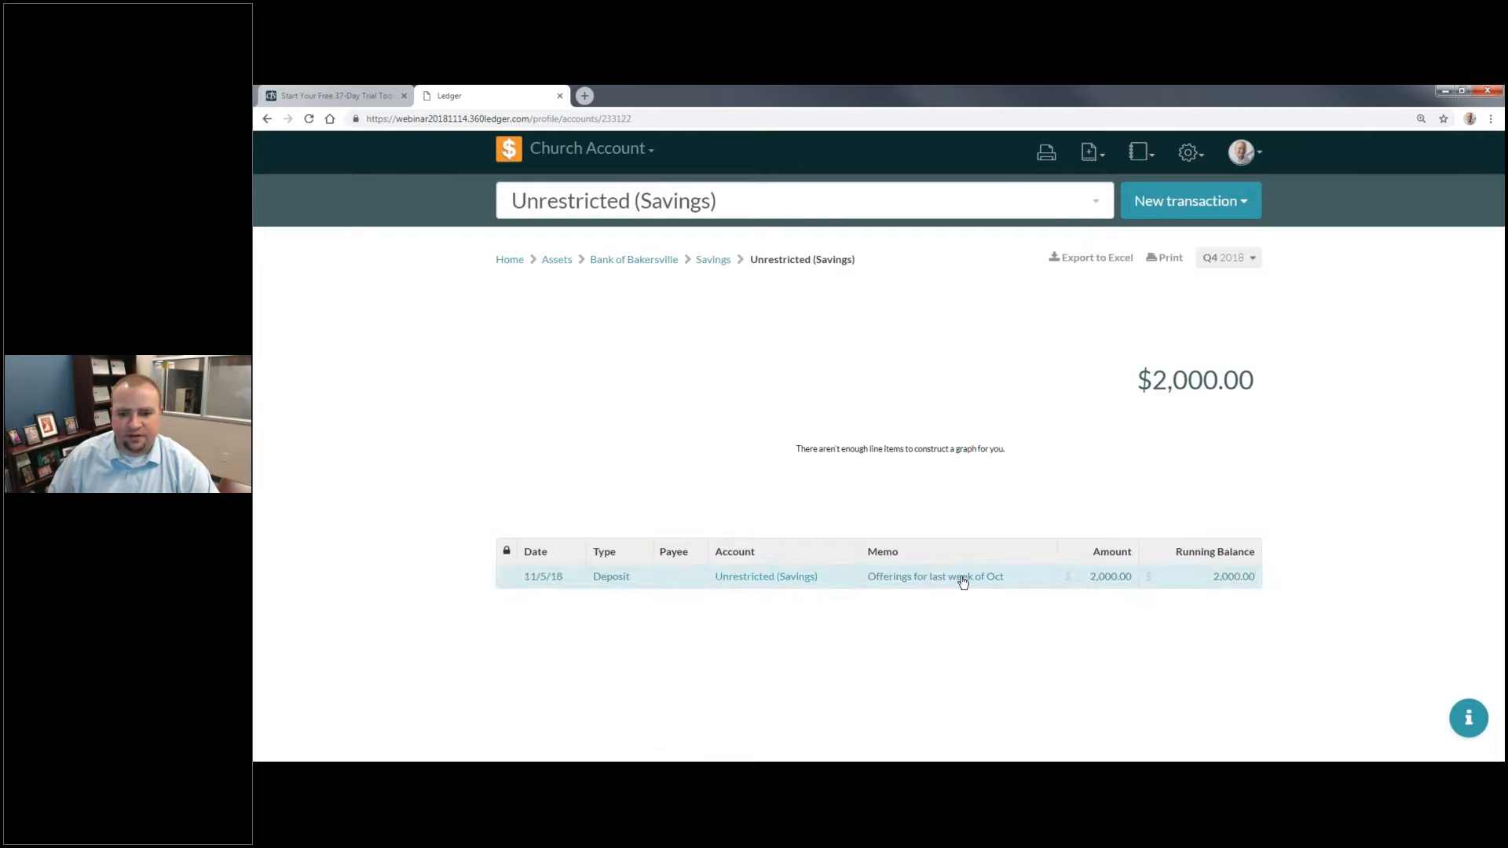
pyautogui.click(721, 263)
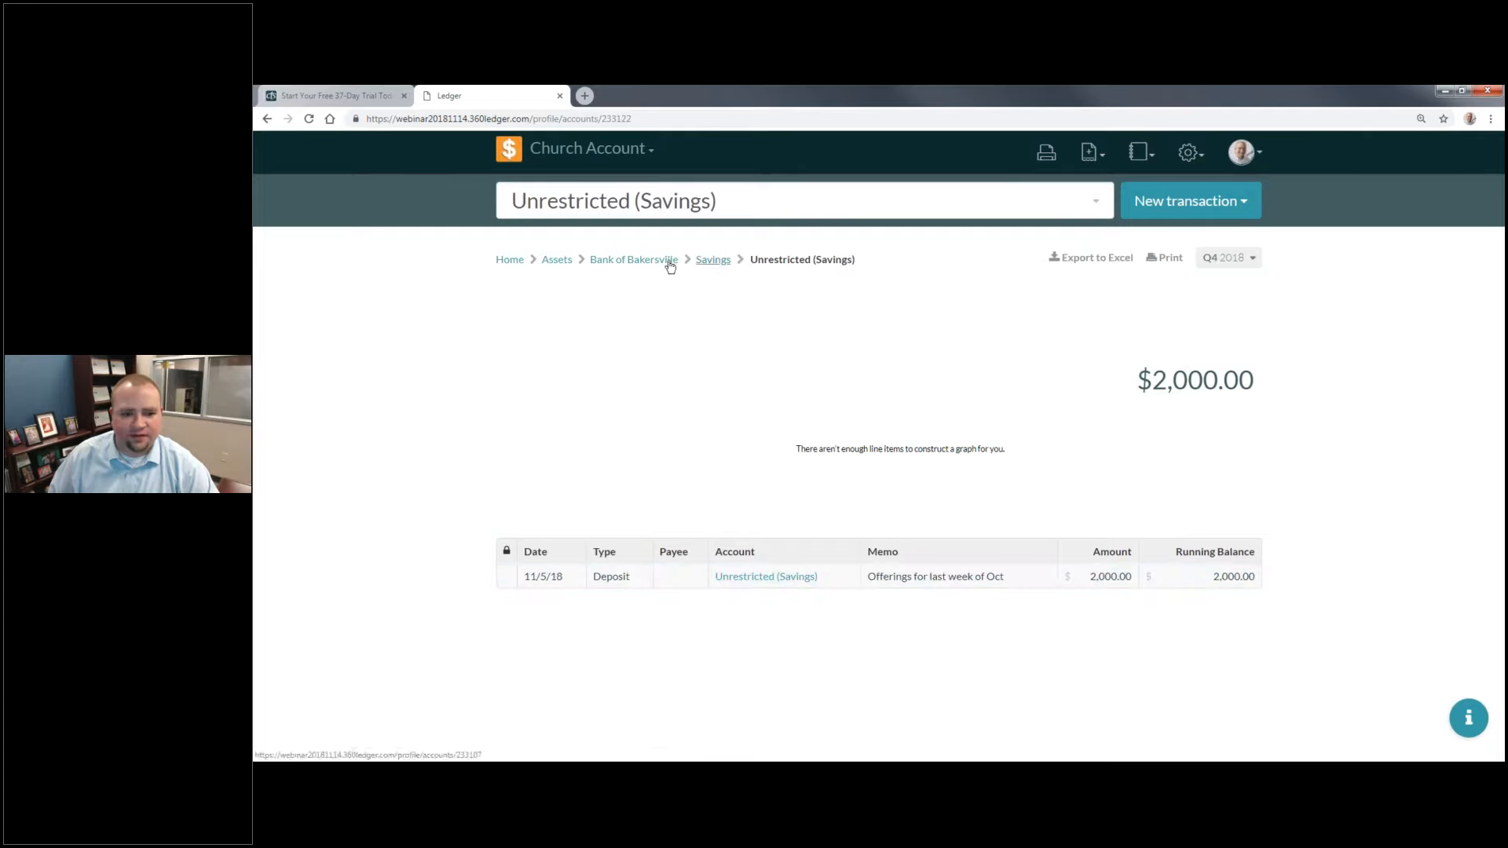
# Step: Open Bank of Bakersville's Checking account and start its reconciliation with a statement ending balance of $230
pyautogui.click(669, 267)
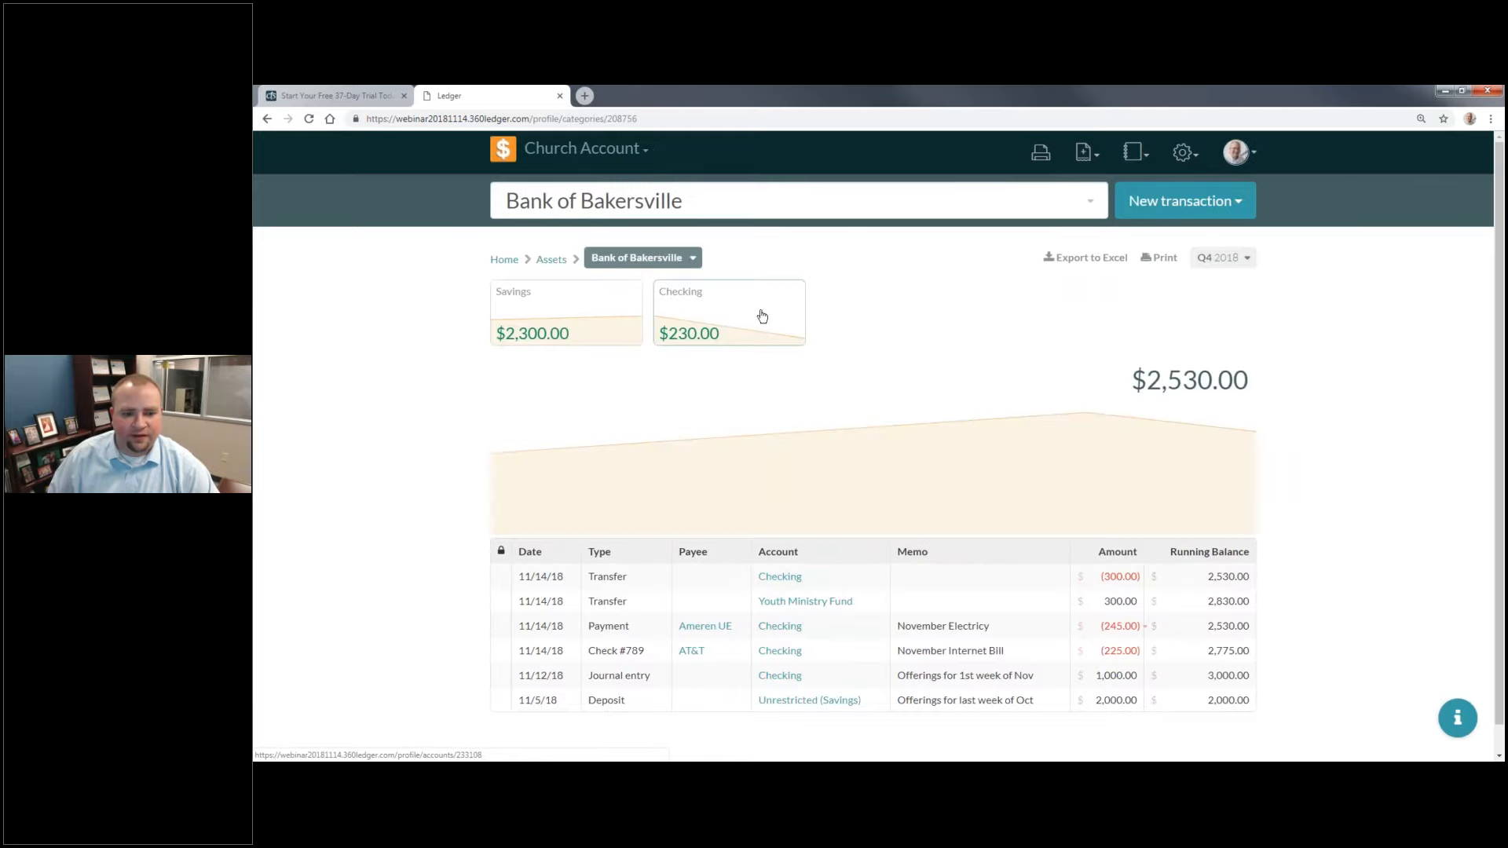
pyautogui.click(746, 314)
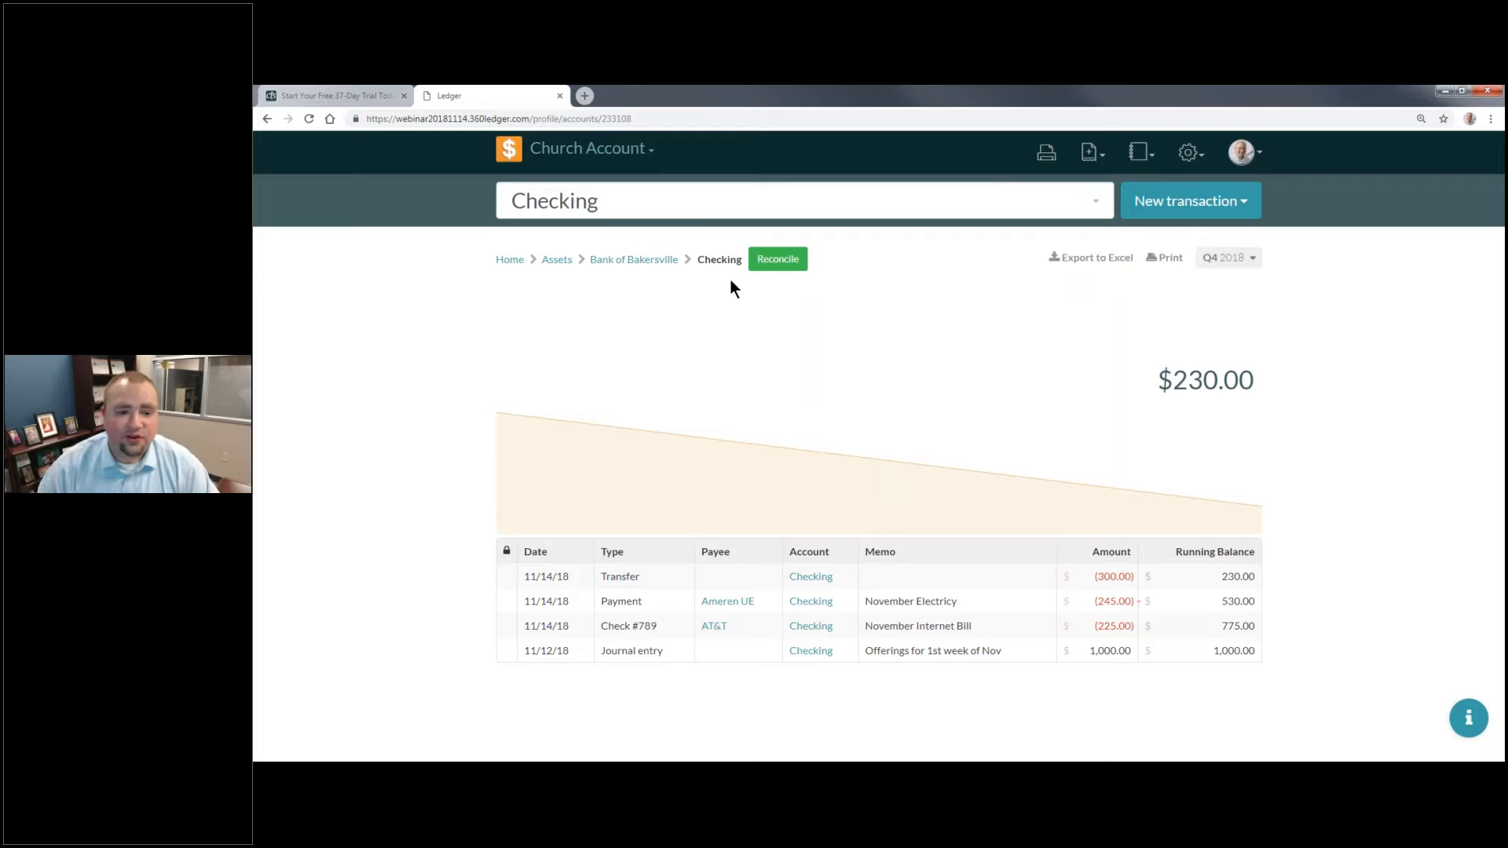
pyautogui.click(776, 265)
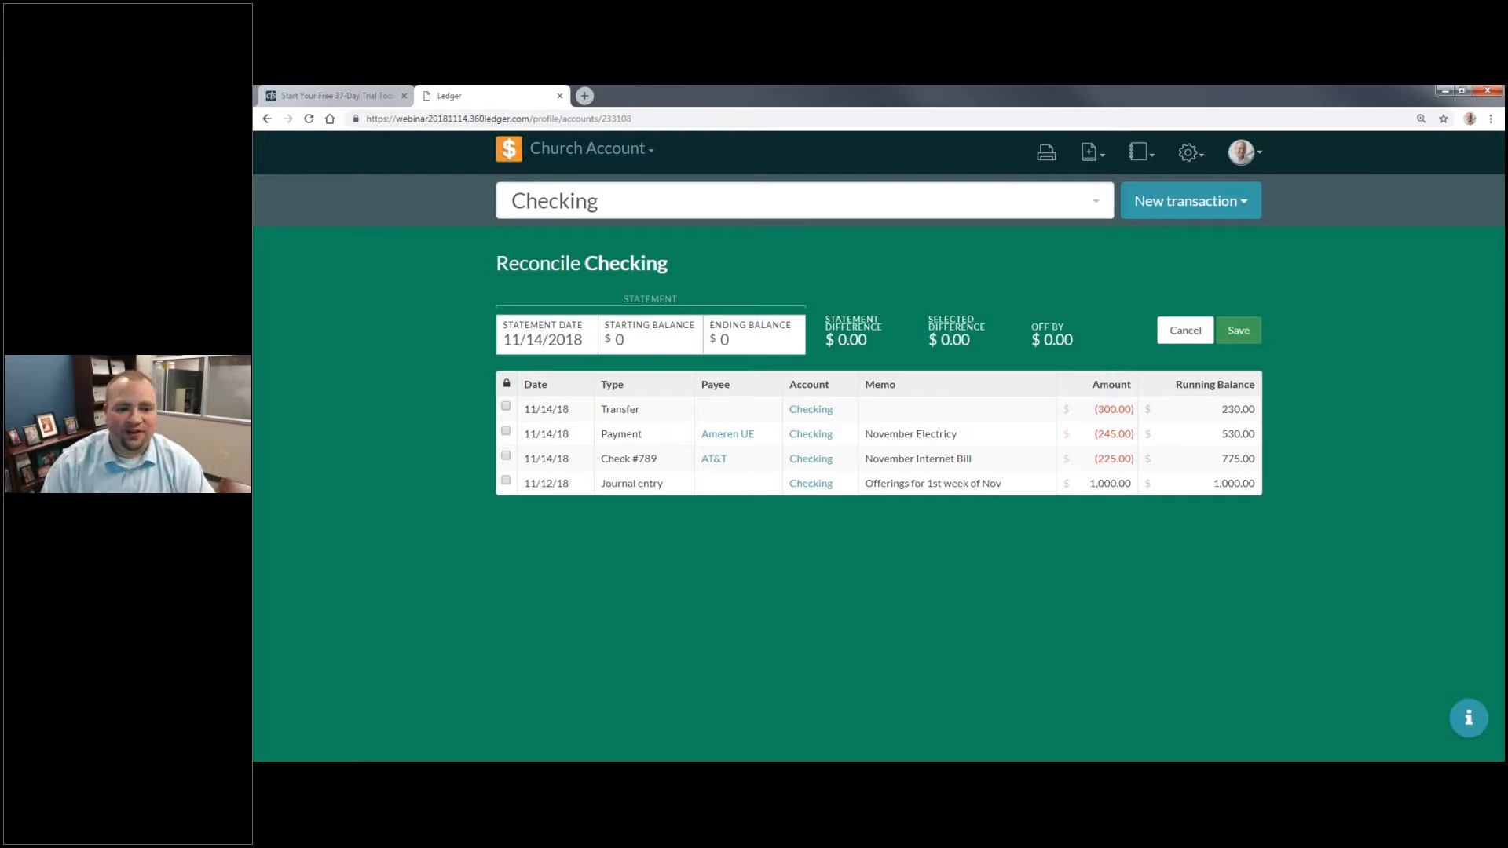
pyautogui.click(609, 337)
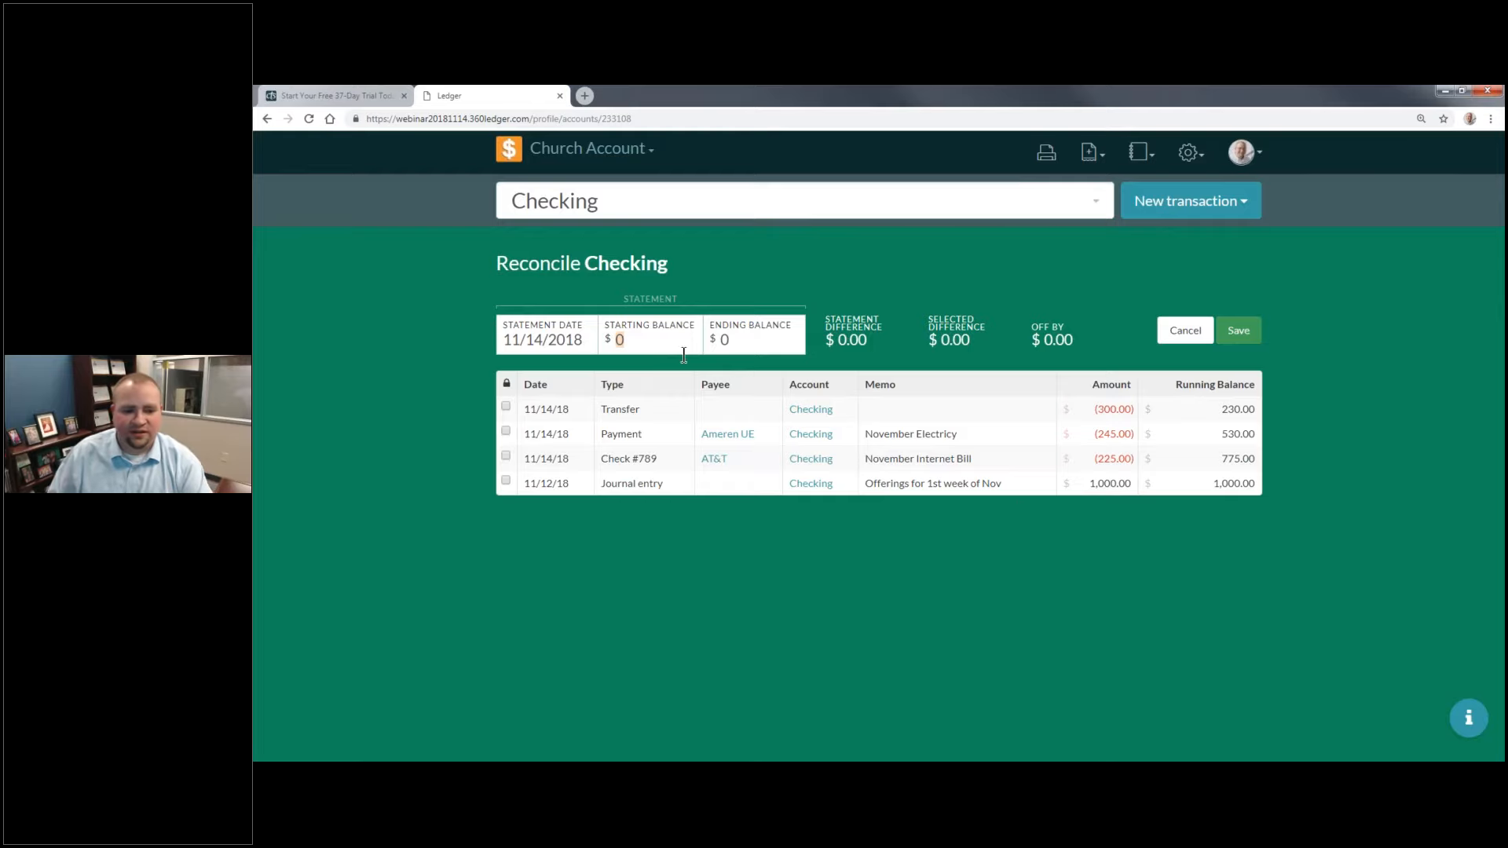
pyautogui.moveTo(757, 346); pyautogui.dragTo(714, 331)
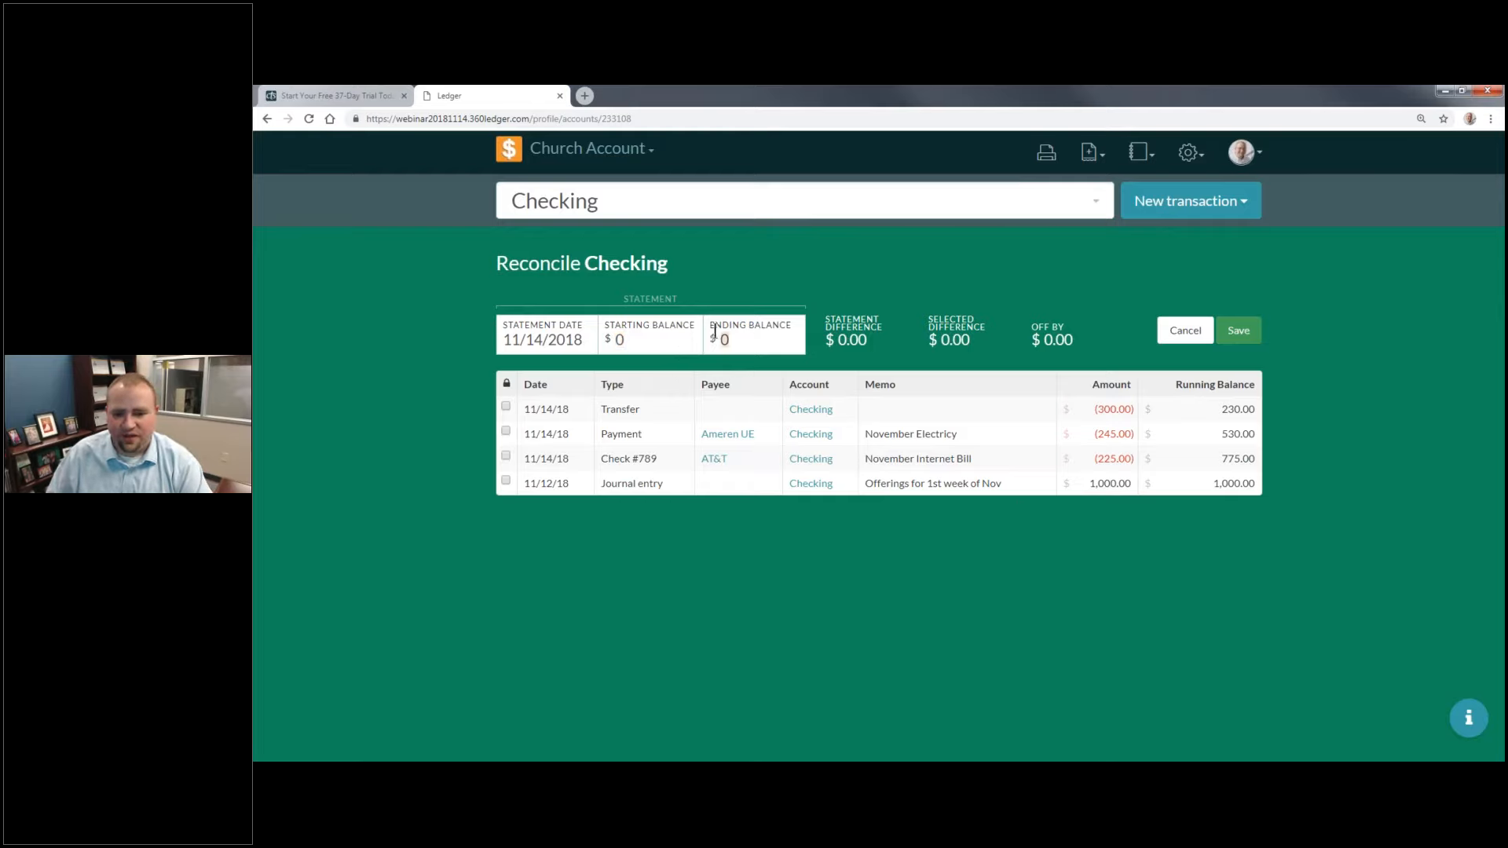
pyautogui.write('230')
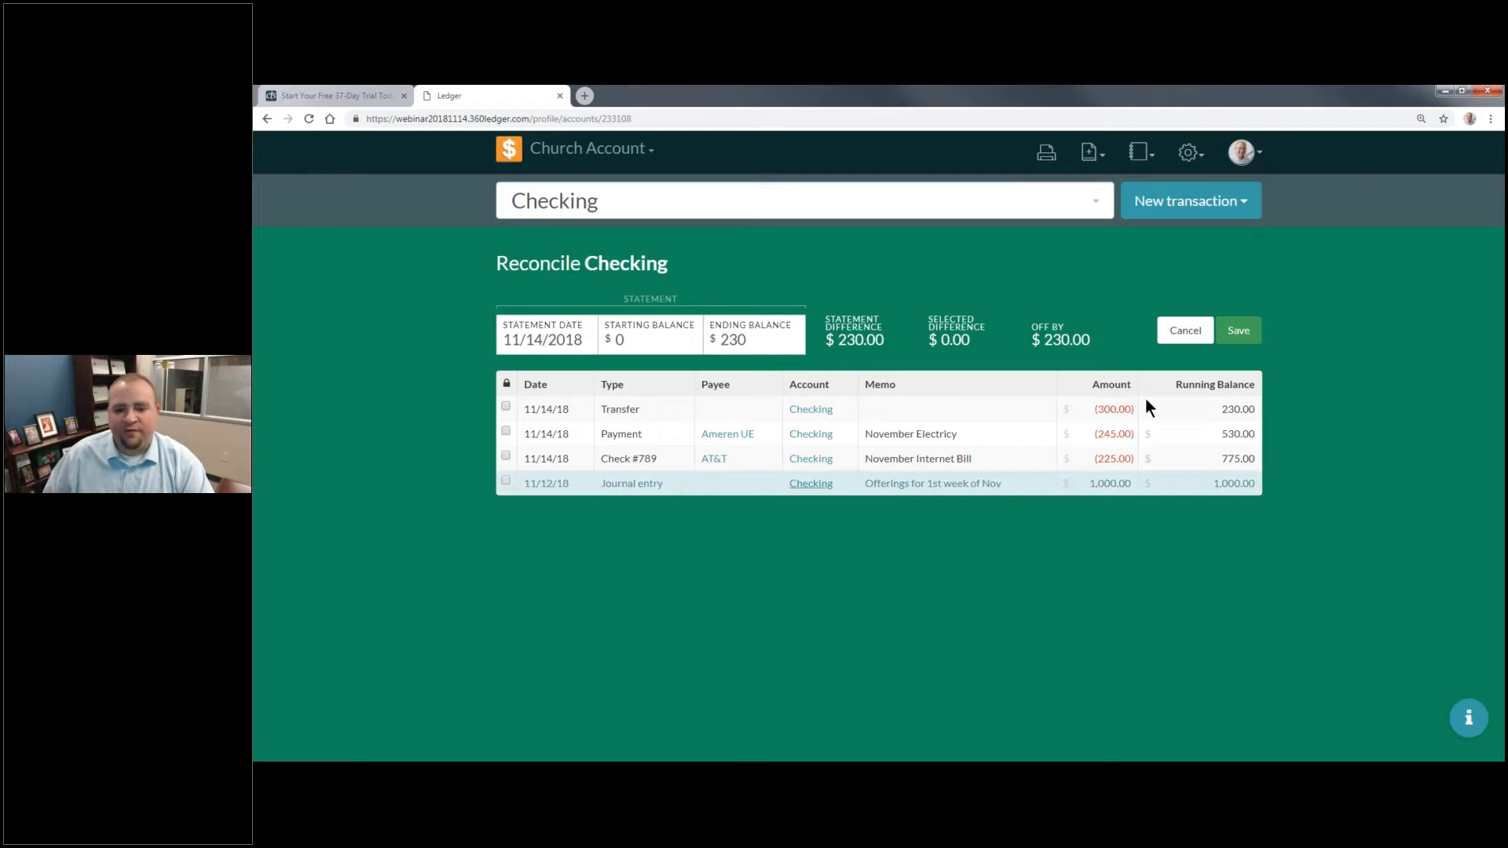
# Step: Mark the transfer, Ameren UE payment, check #789 and journal entry as cleared, and save the Checking reconciliation
pyautogui.click(506, 406)
pyautogui.click(506, 431)
pyautogui.click(506, 456)
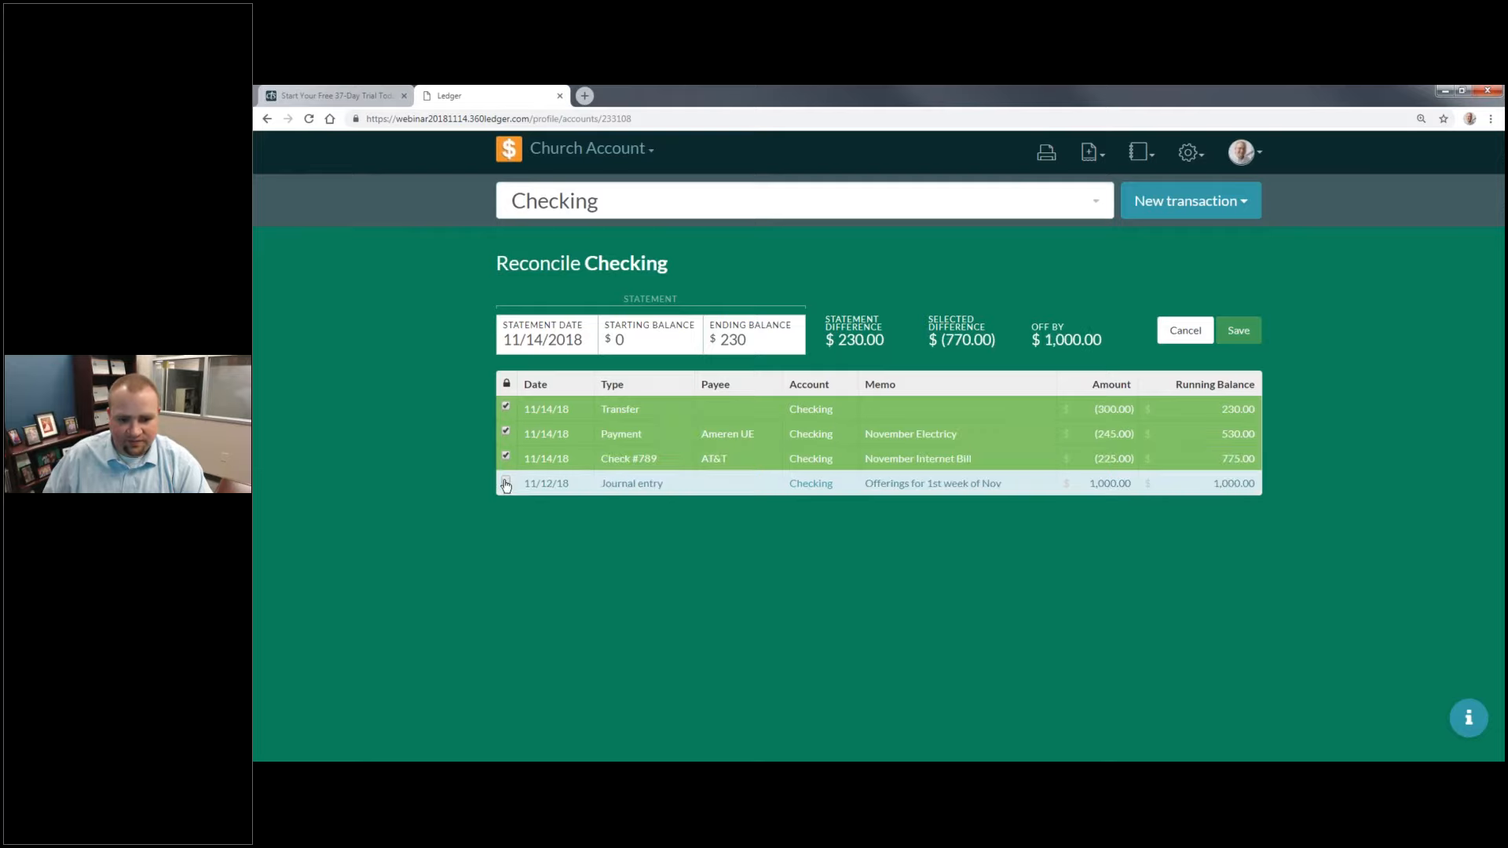
pyautogui.click(505, 481)
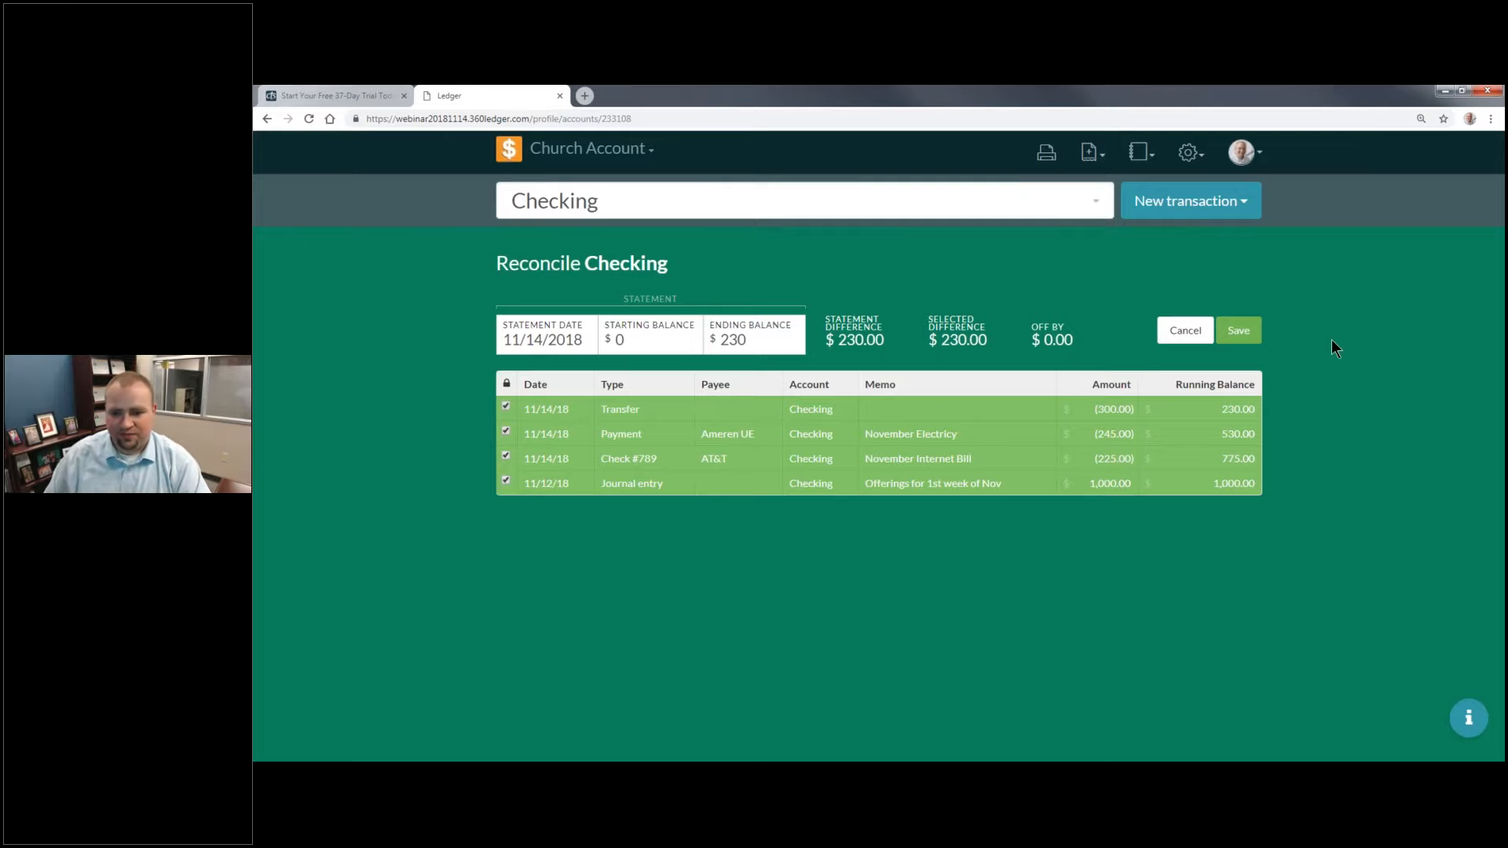
pyautogui.click(1253, 331)
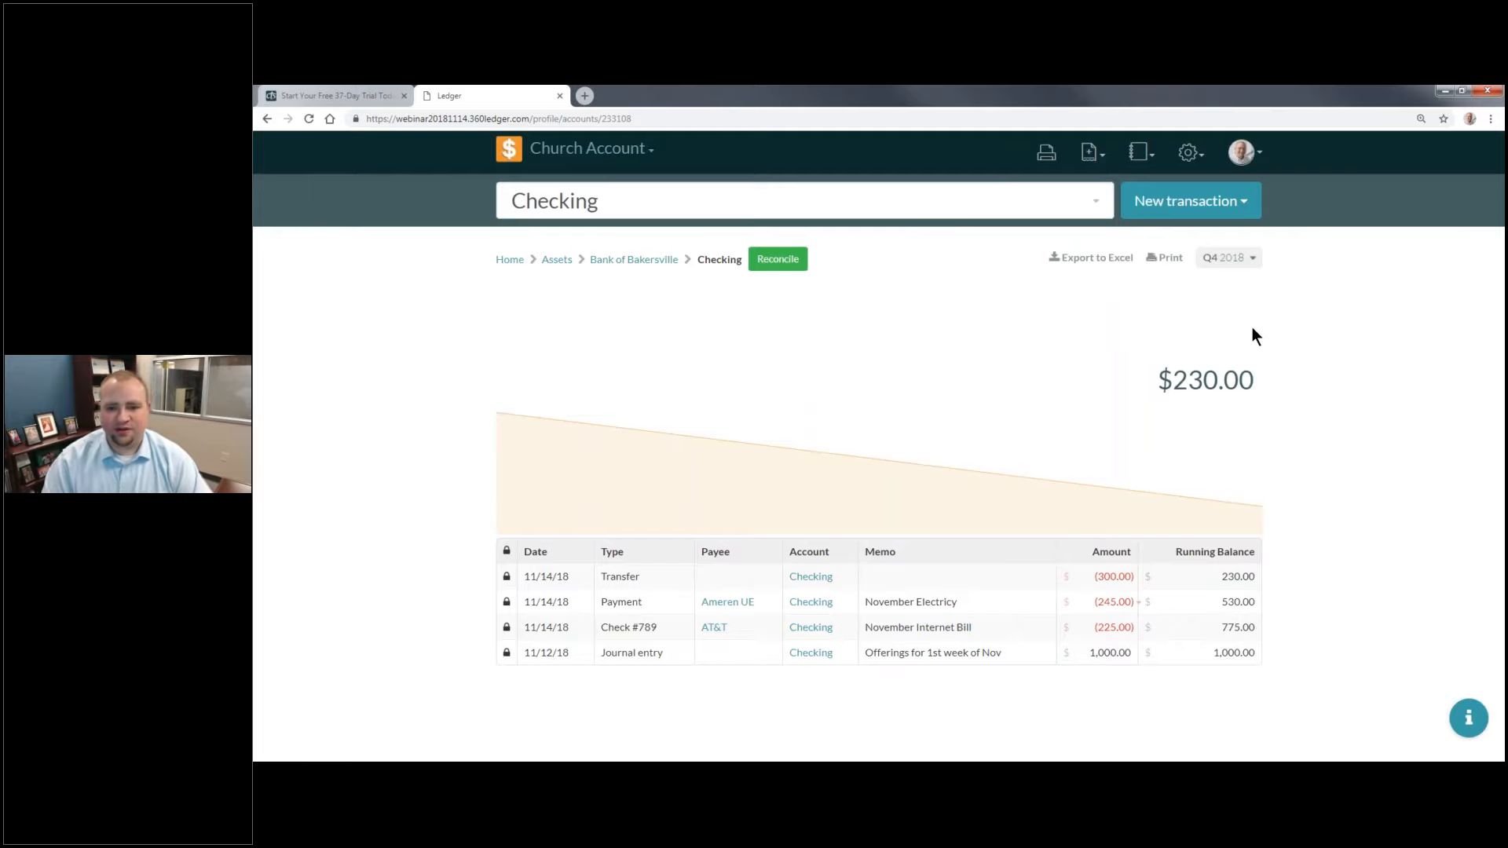
# Step: Review the General Ledger report, followed by the budget and actual figures in the Income & Expense report
pyautogui.click(1140, 155)
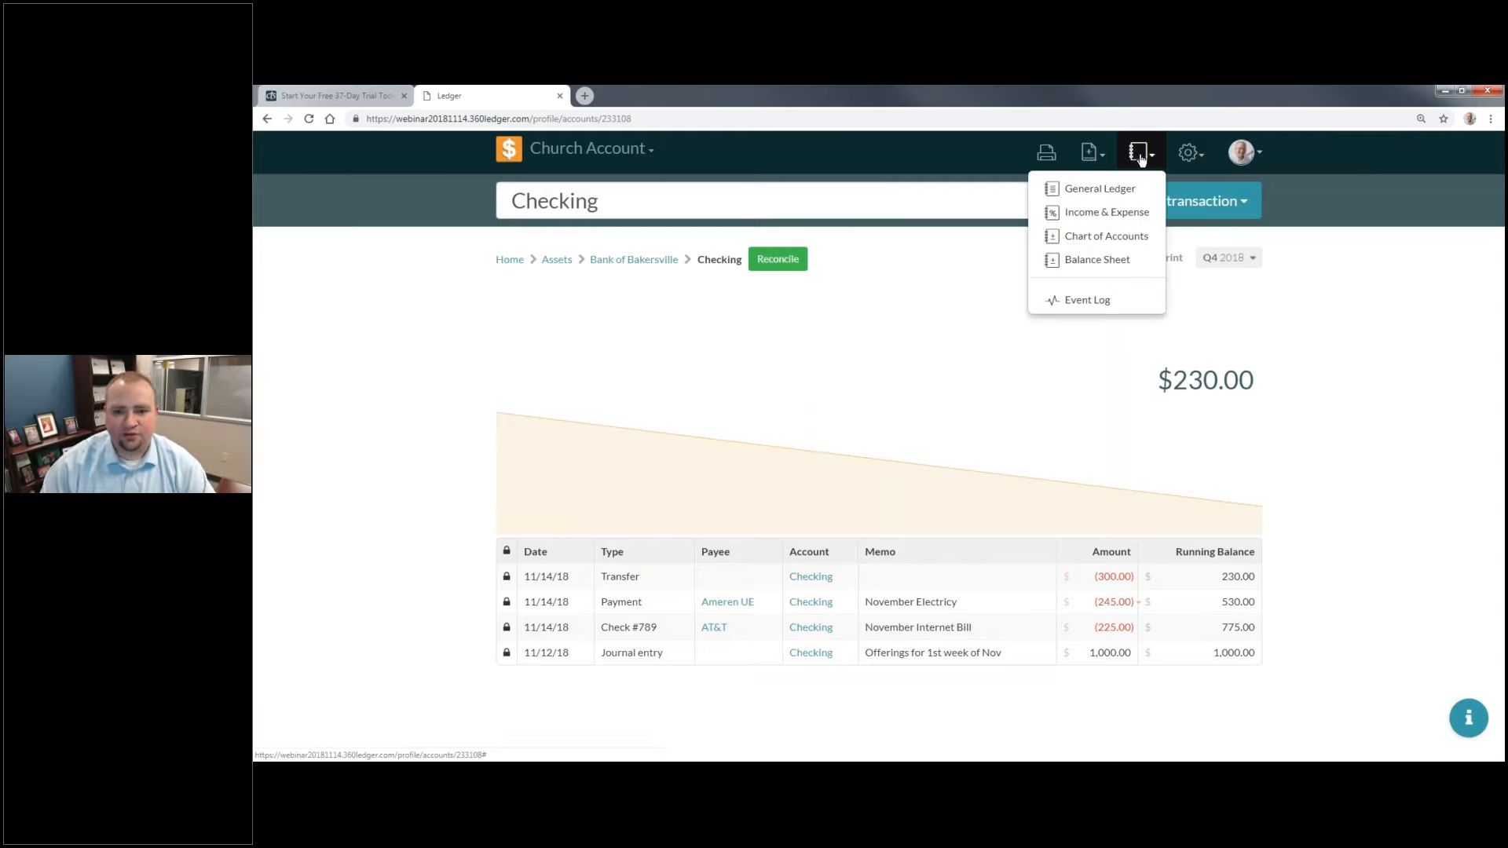
pyautogui.click(1137, 189)
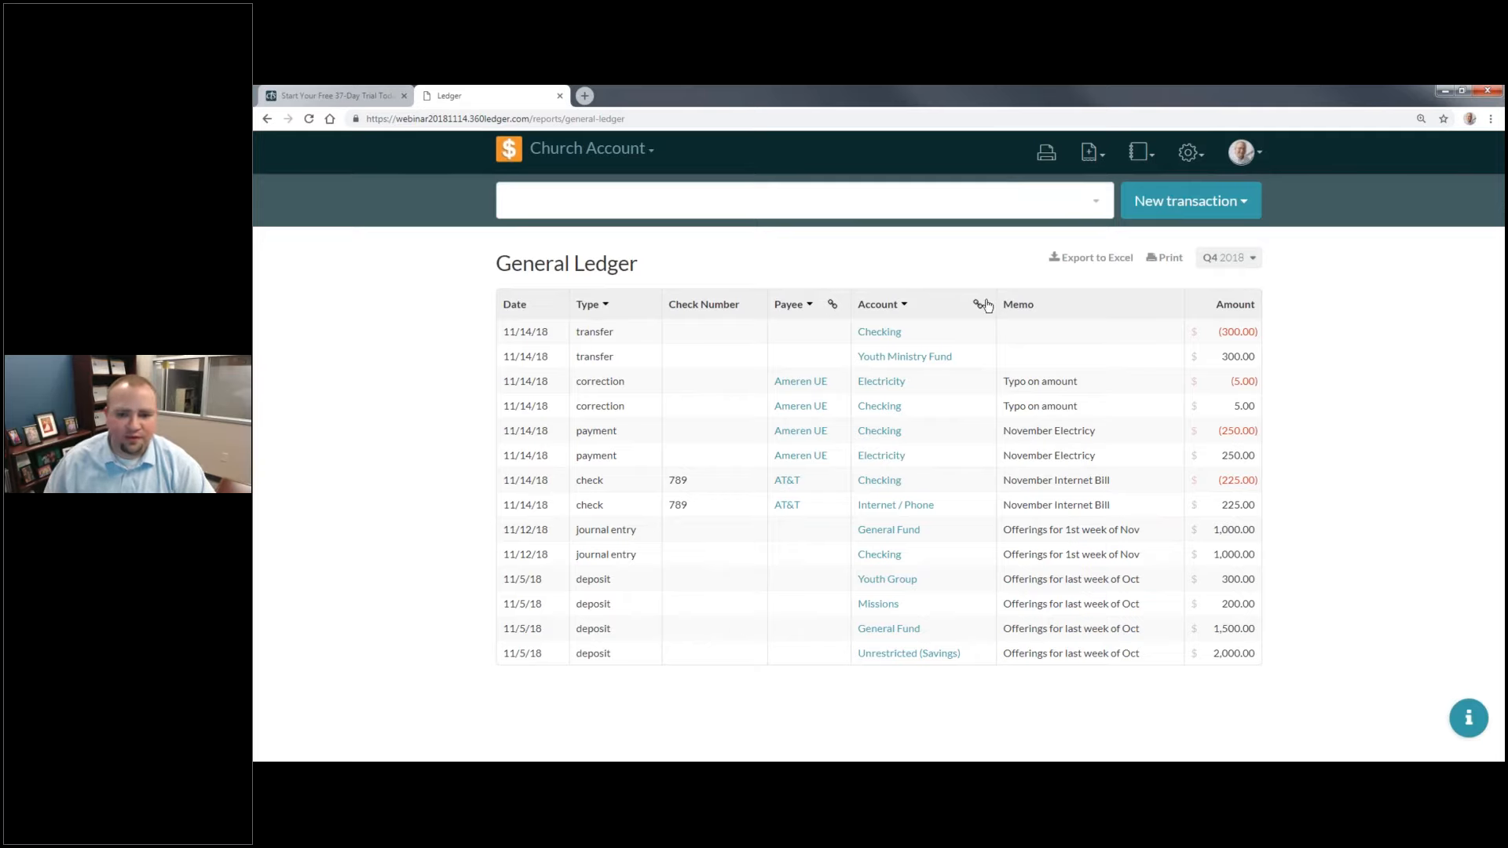
pyautogui.click(1155, 158)
pyautogui.click(1128, 212)
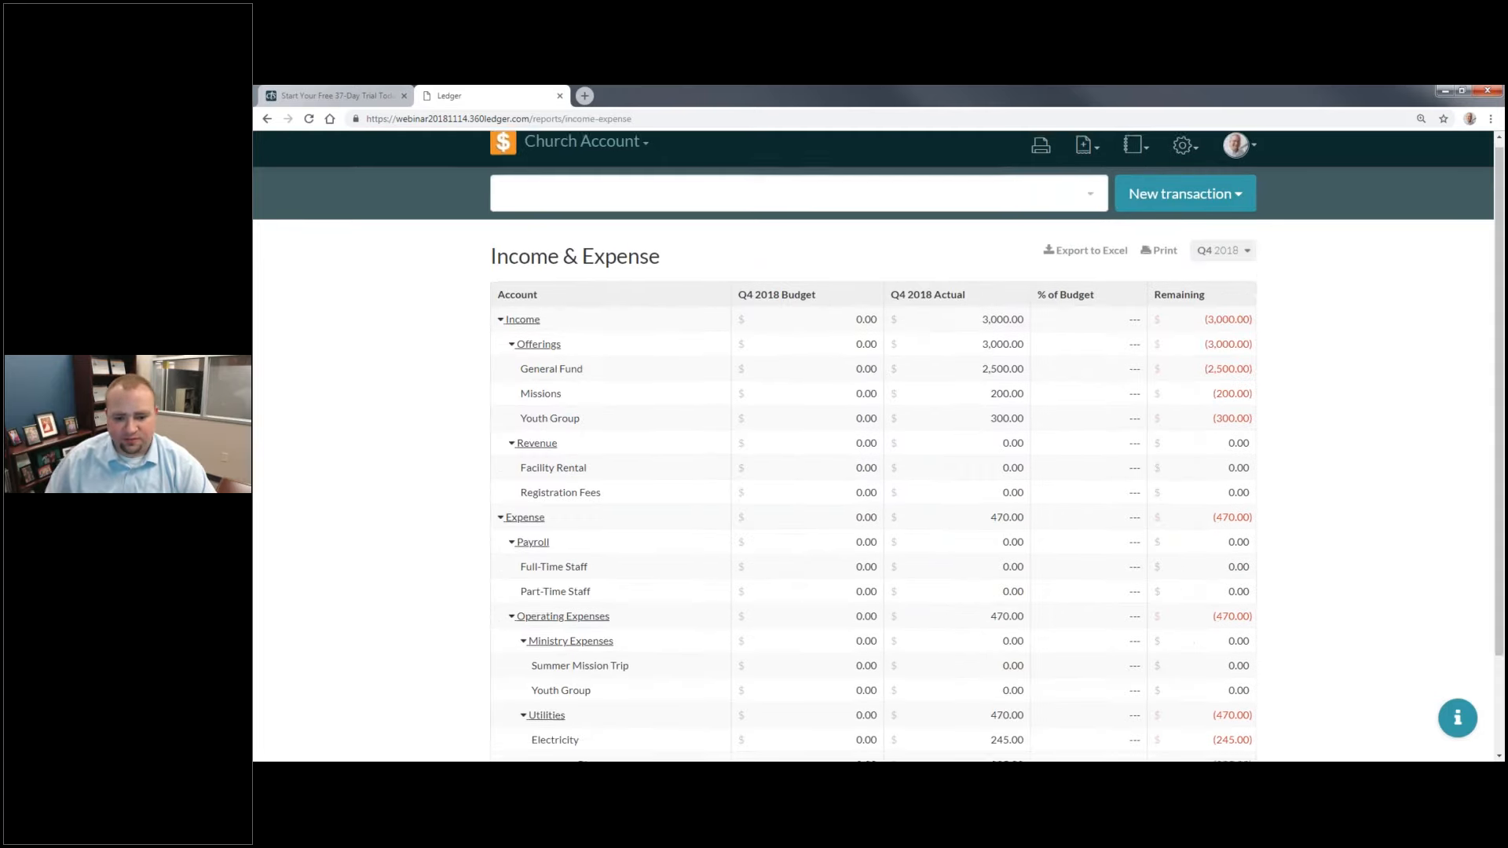
pyautogui.scroll(-2, 1177, 408)
pyautogui.scroll(1, 1296, 362)
pyautogui.scroll(1, 1257, 267)
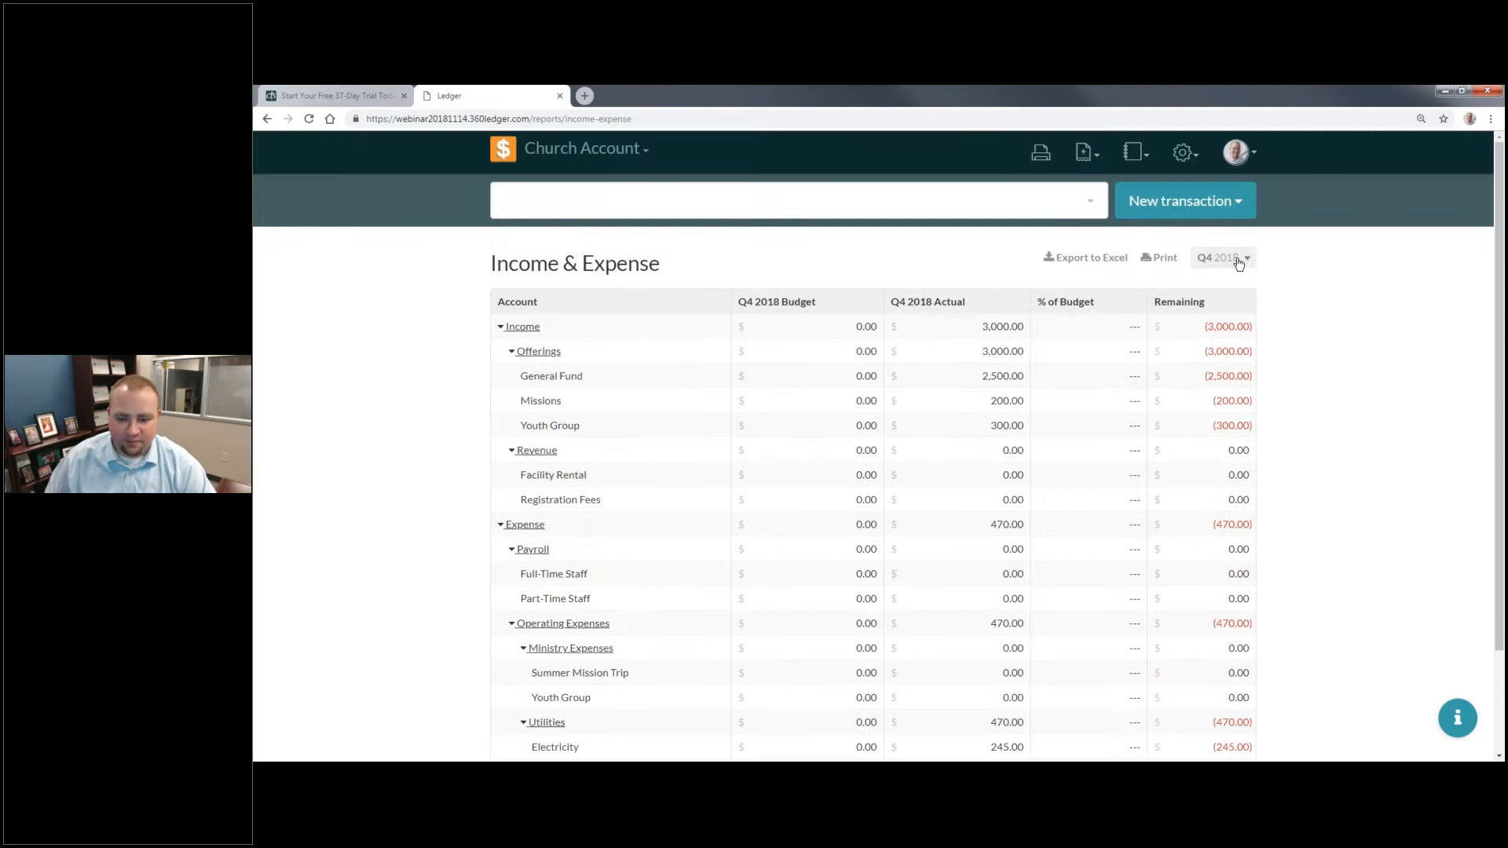
# Step: Review the Balance Sheet report, and examine the Event Log's record of reconciliation, transaction, budget and account changes
pyautogui.click(1134, 152)
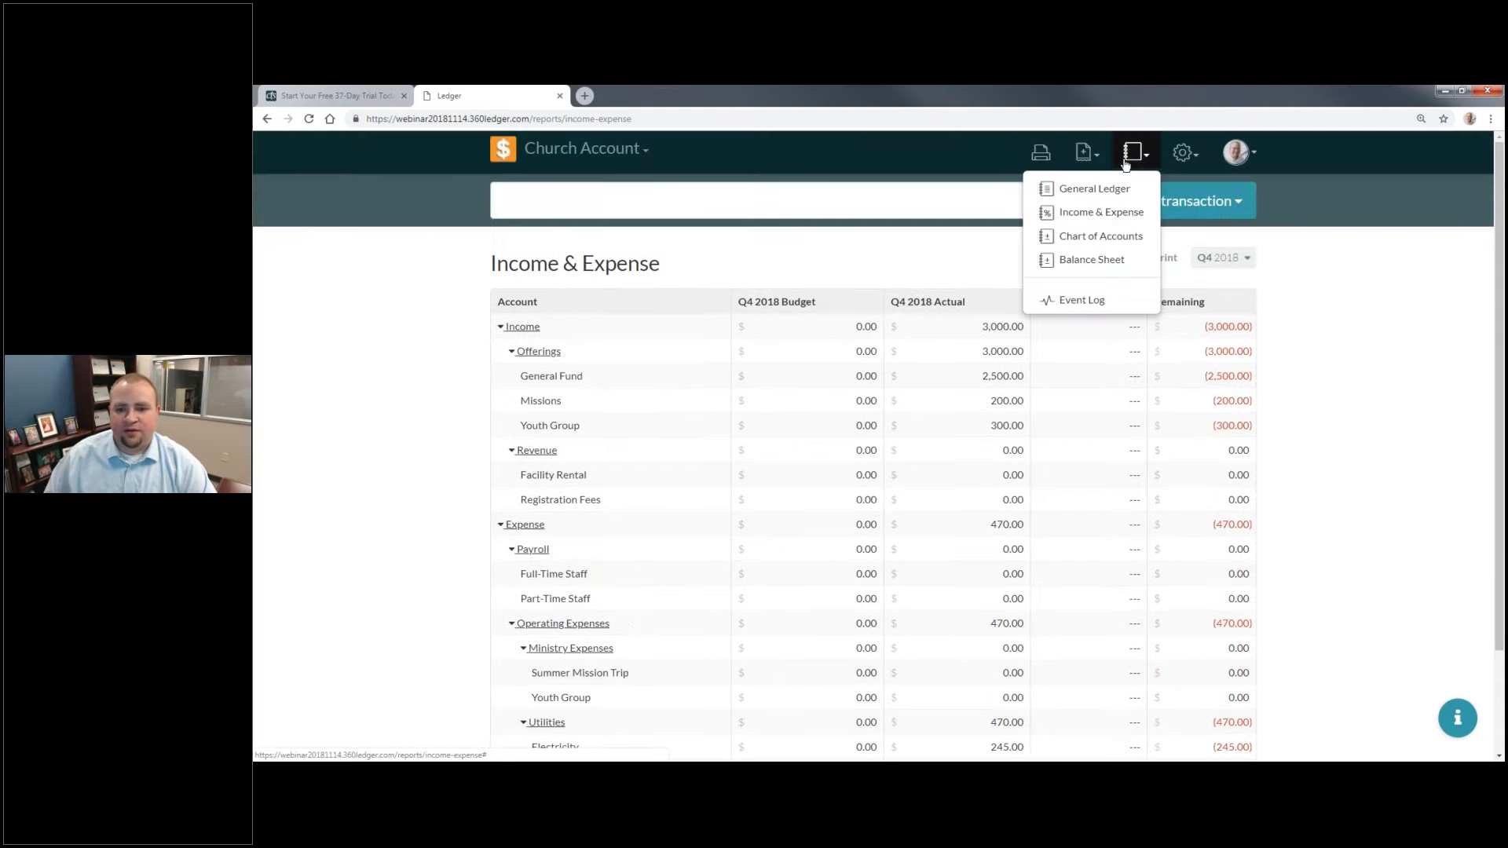
pyautogui.click(1110, 260)
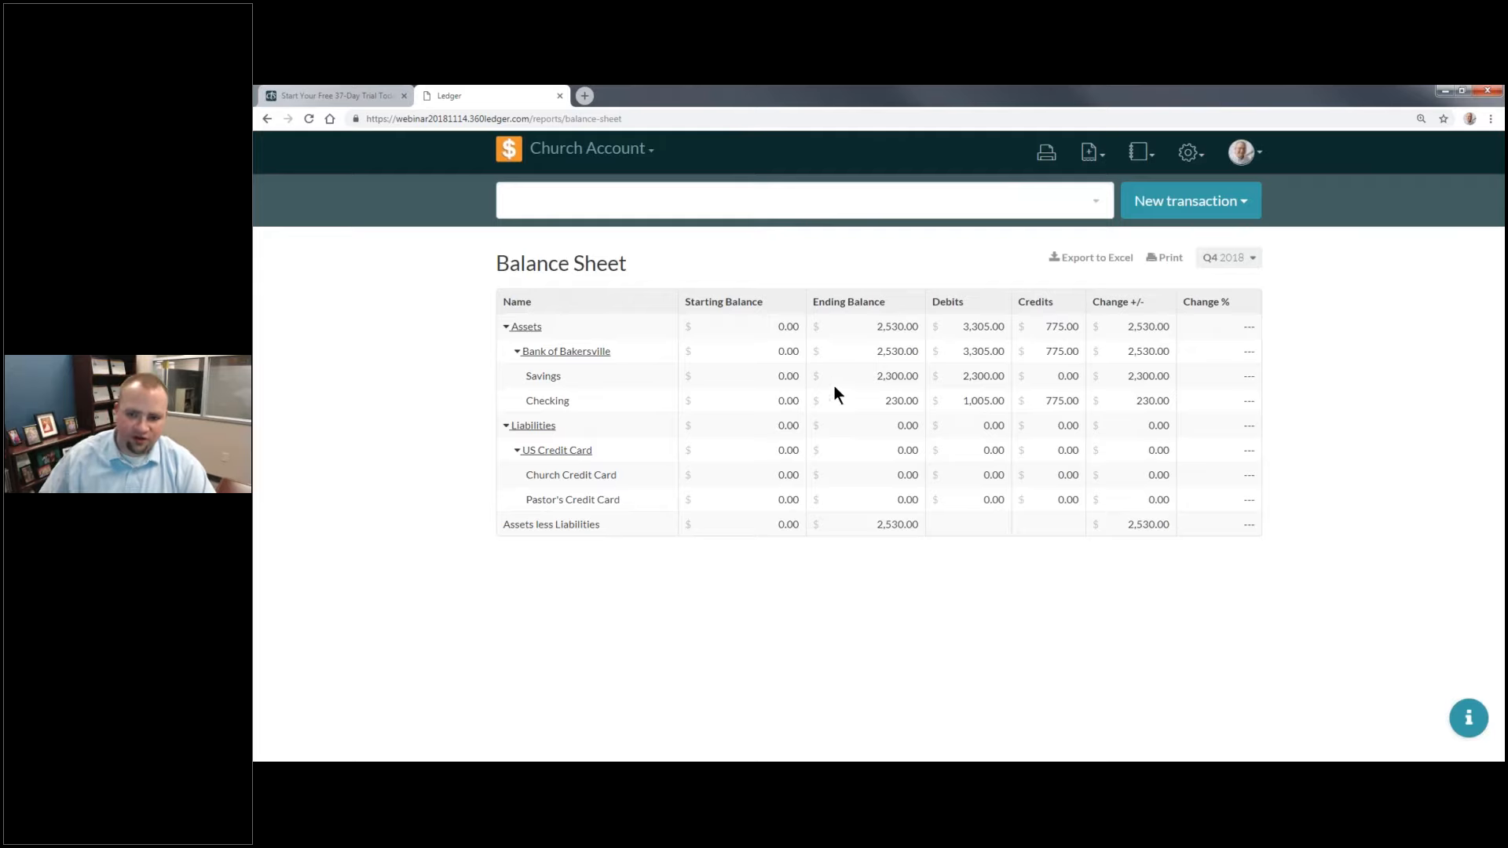
pyautogui.click(1138, 152)
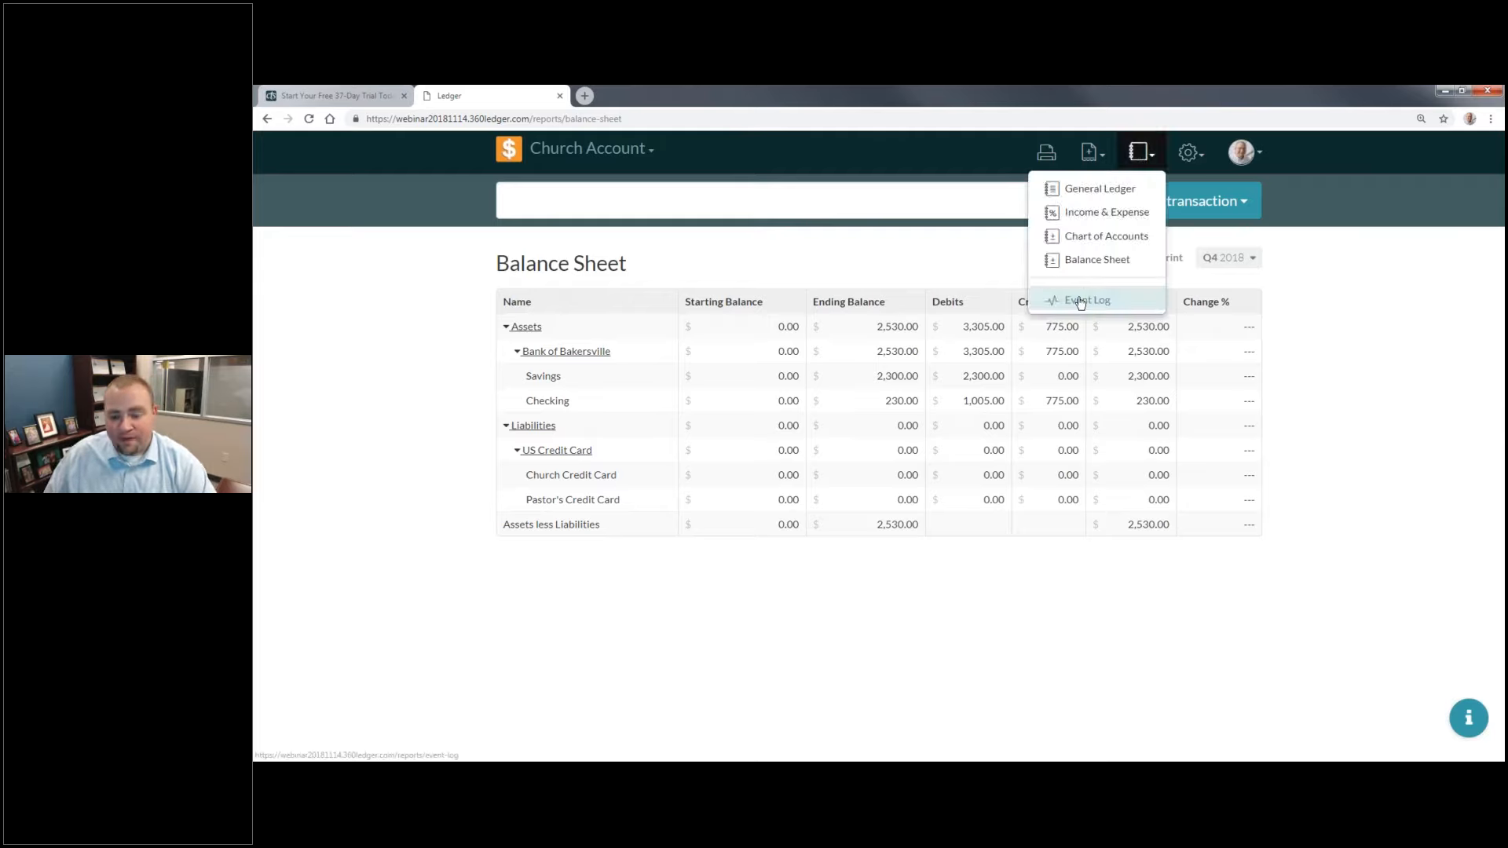
pyautogui.click(1081, 302)
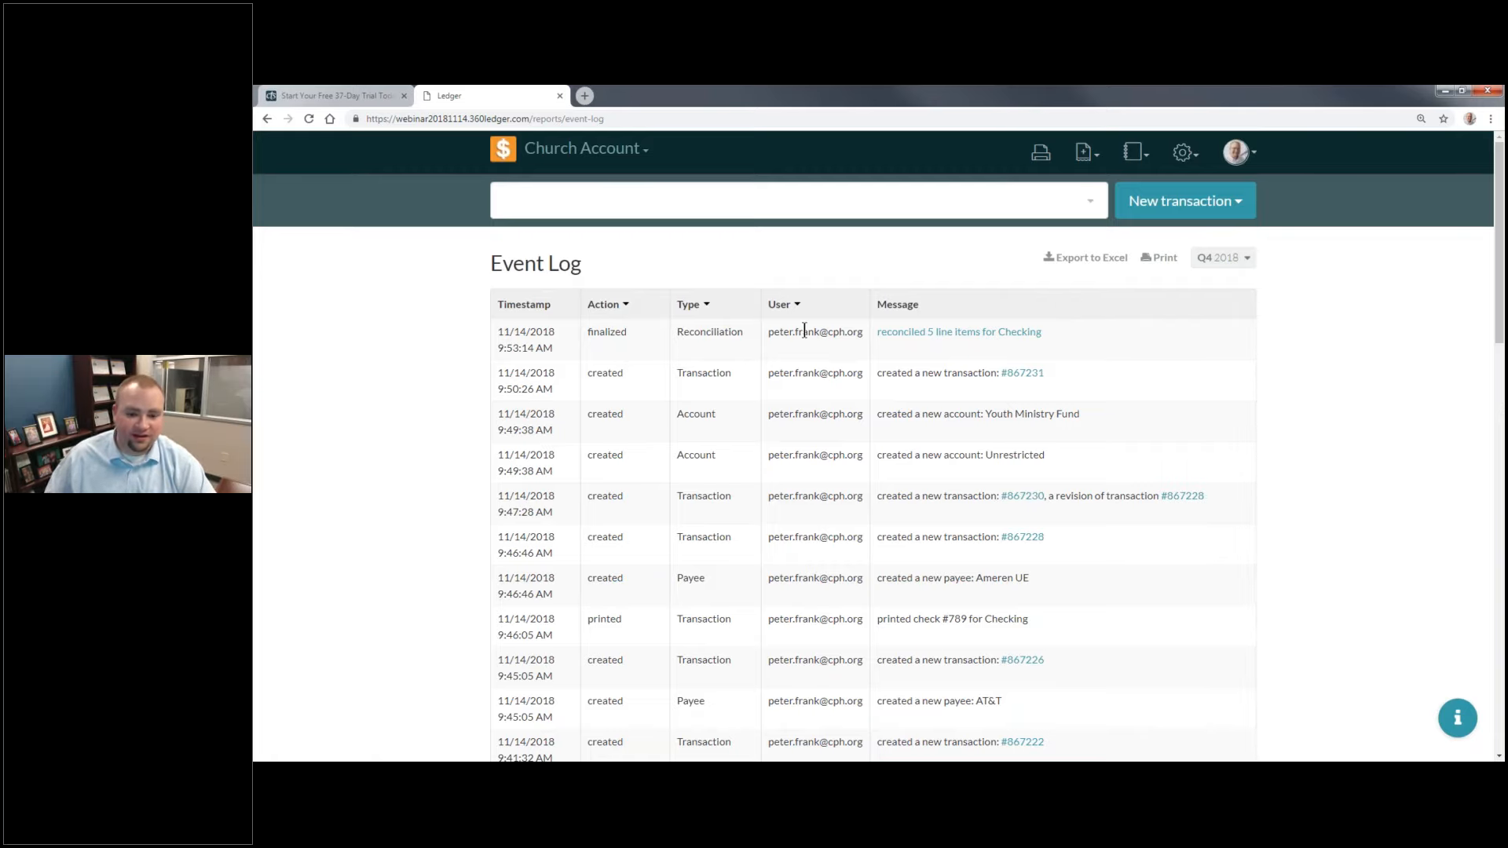
pyautogui.scroll(-3, 915, 447)
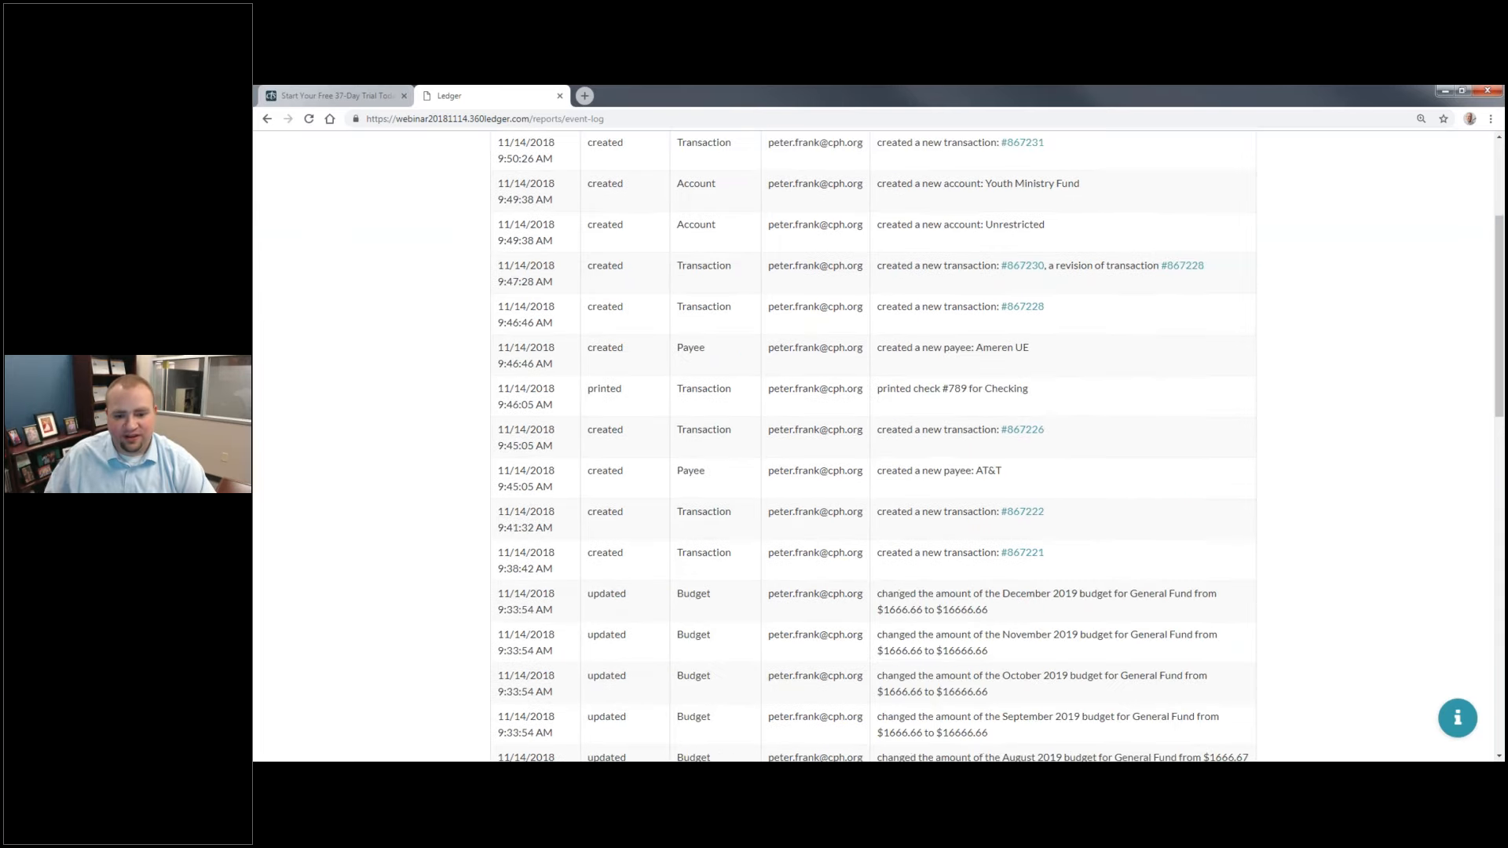
pyautogui.scroll(-13, 877, 438)
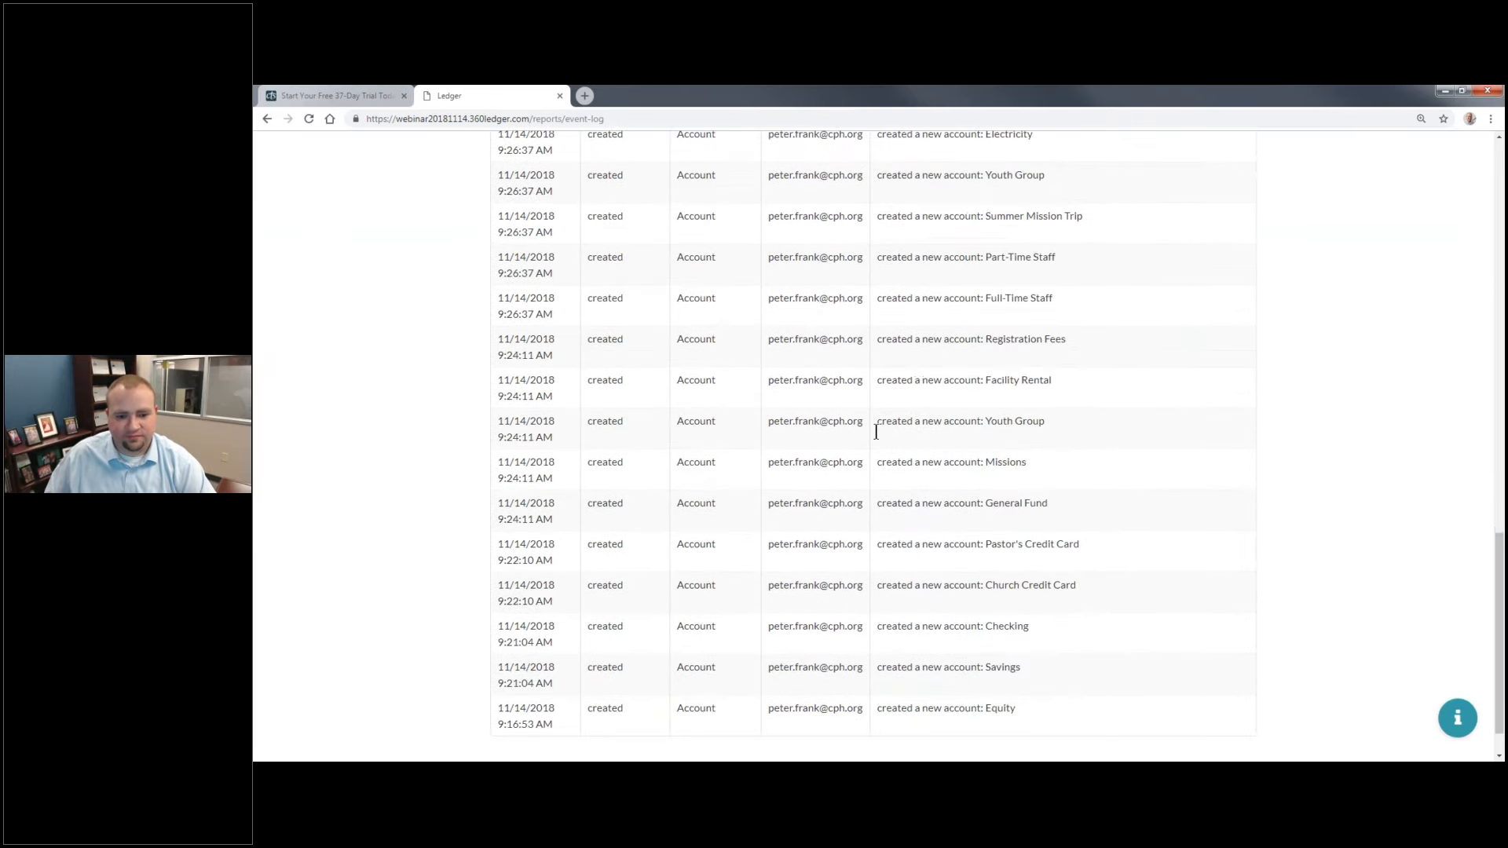
pyautogui.scroll(15, 875, 436)
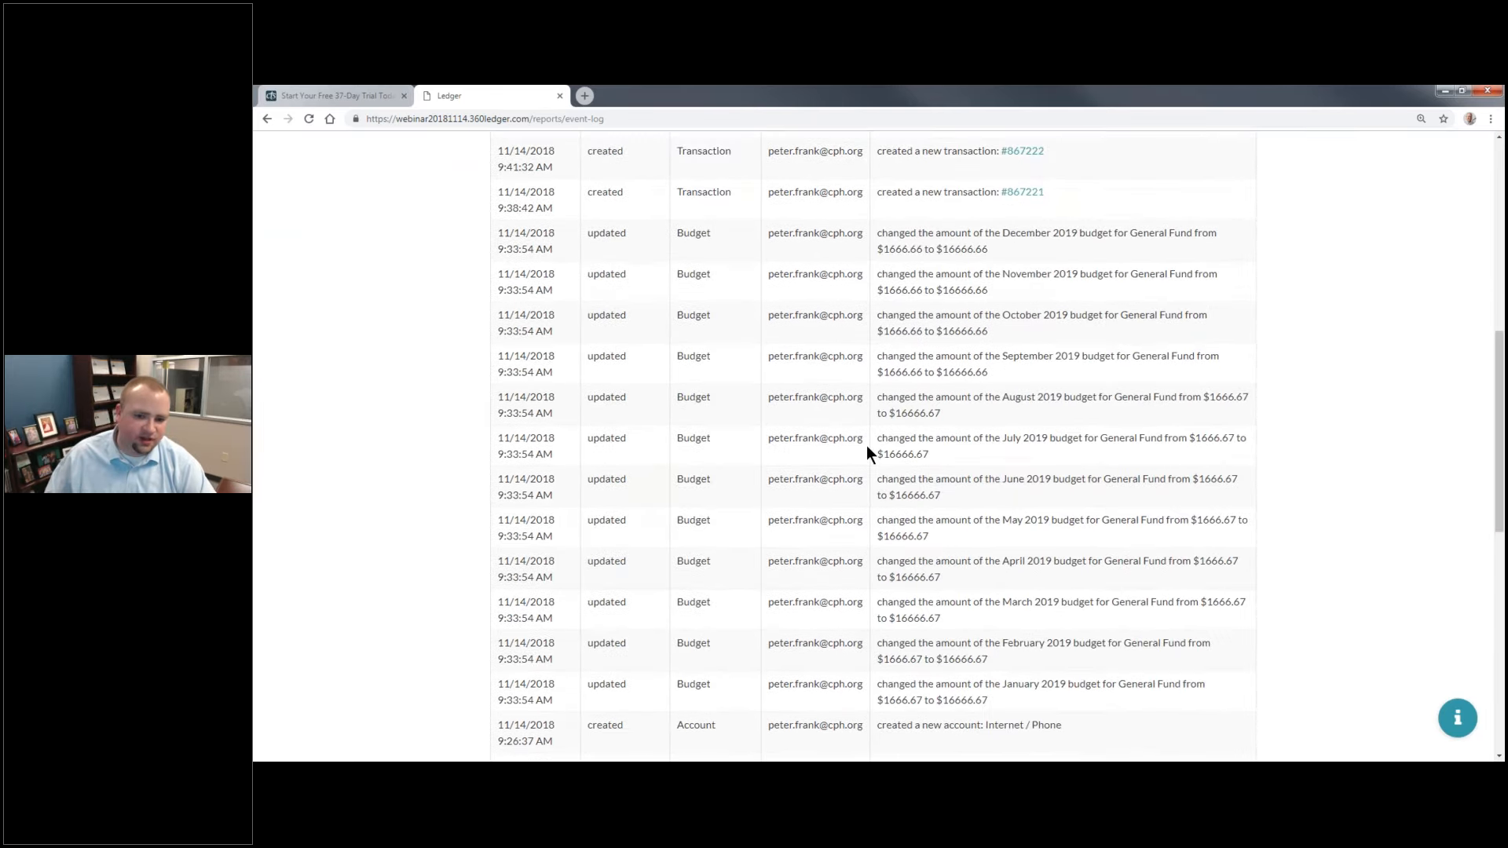
pyautogui.scroll(3, 863, 445)
pyautogui.scroll(-6, 862, 520)
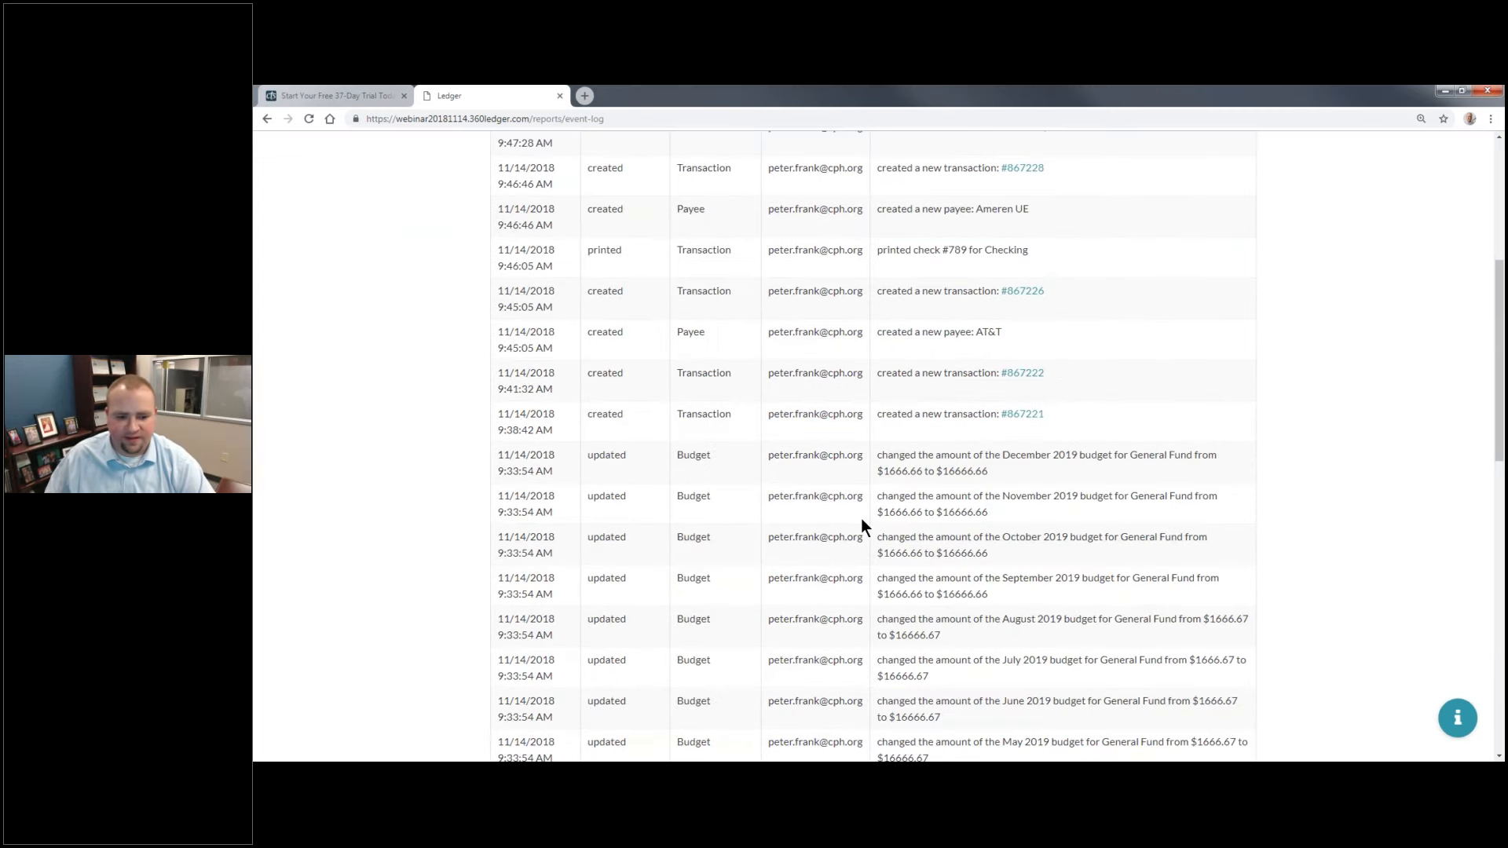
pyautogui.scroll(6, 861, 526)
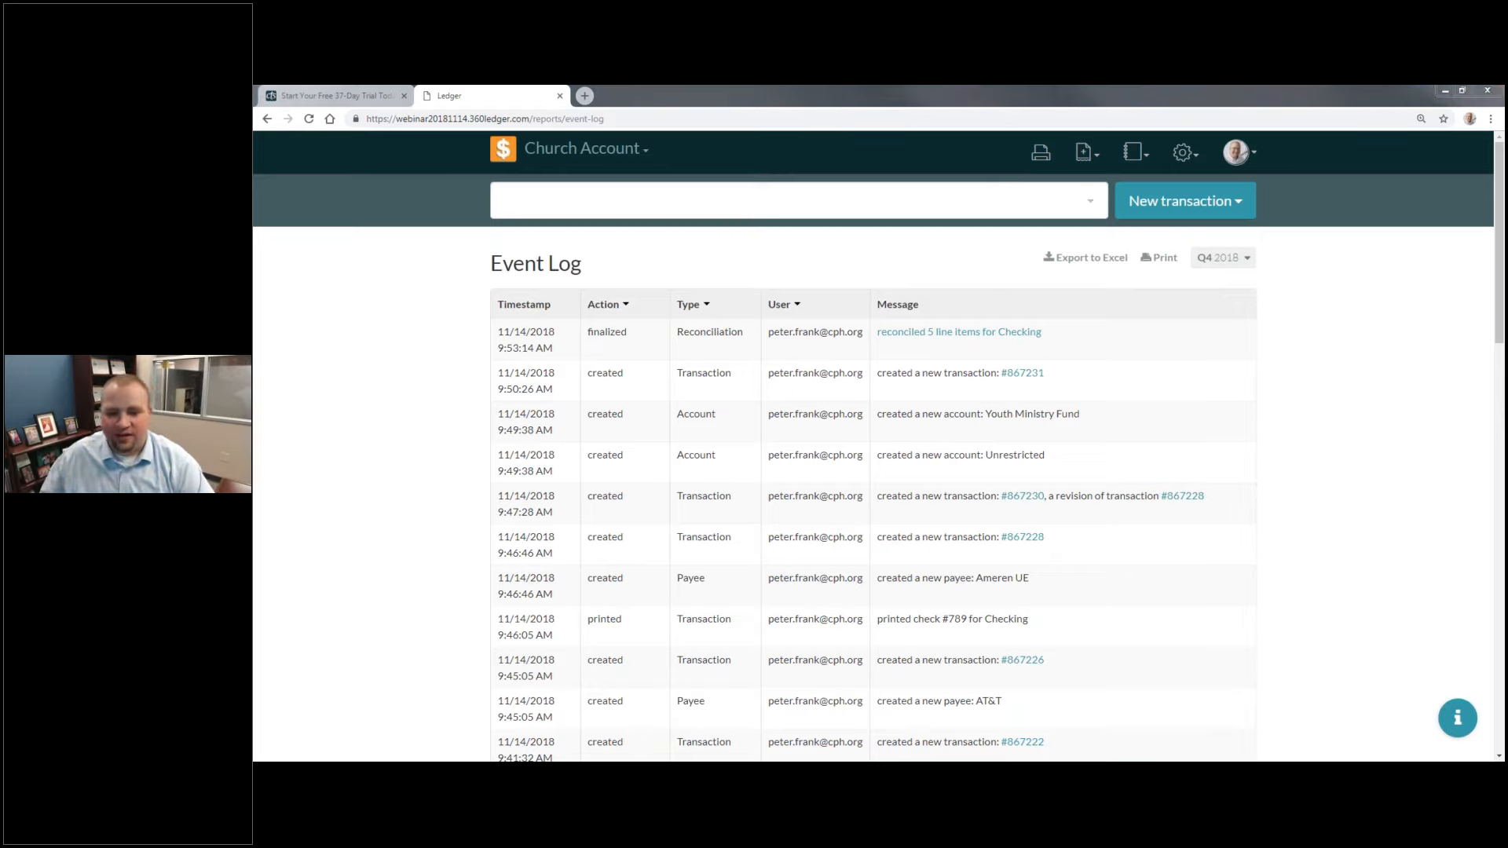
pyautogui.hotkey('alt', 'Tab')
pyautogui.press('Right')
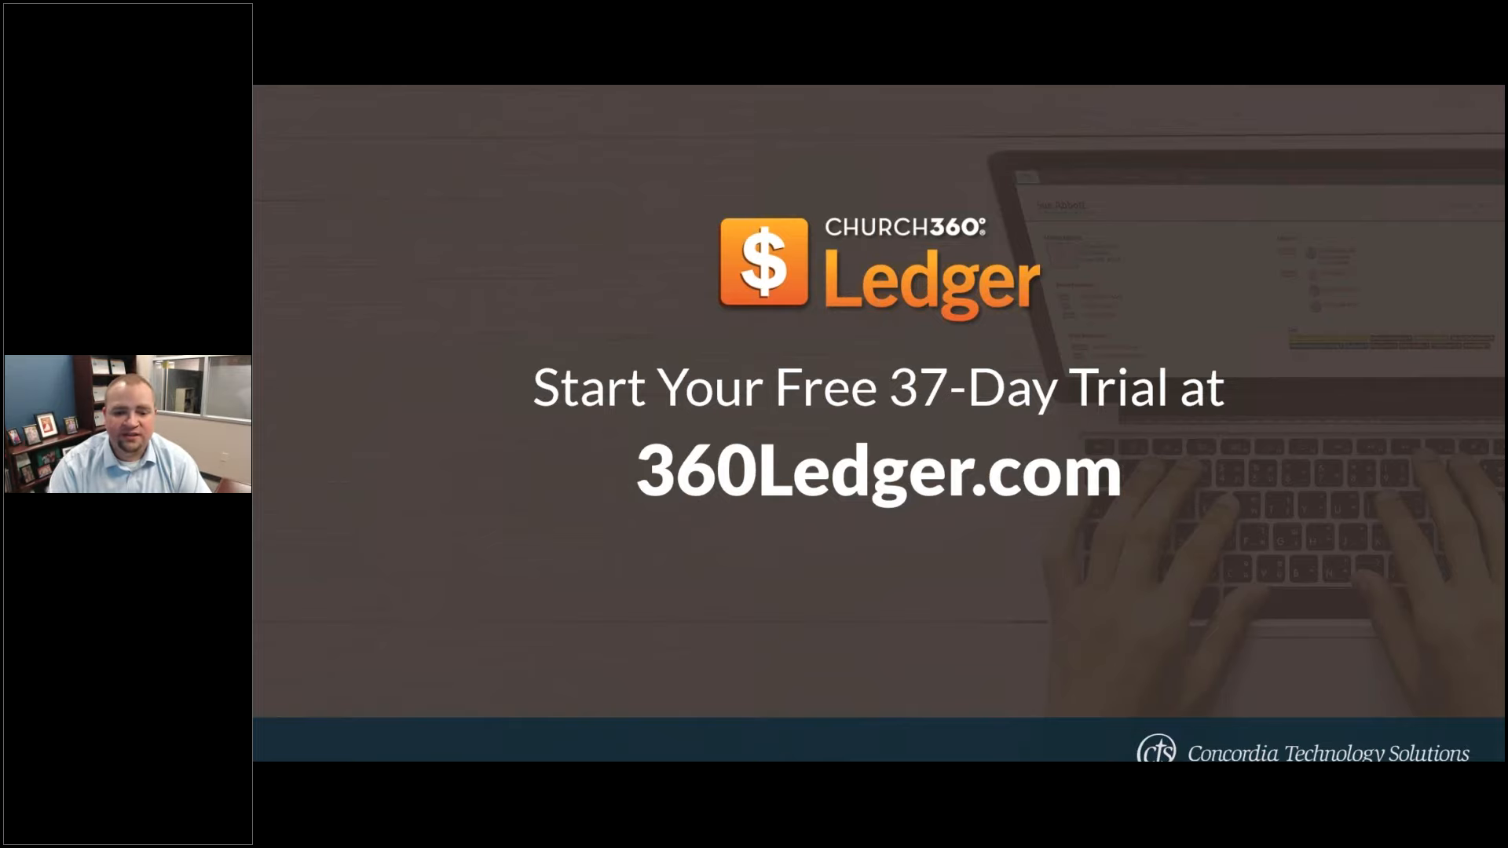
pyautogui.press('Right')
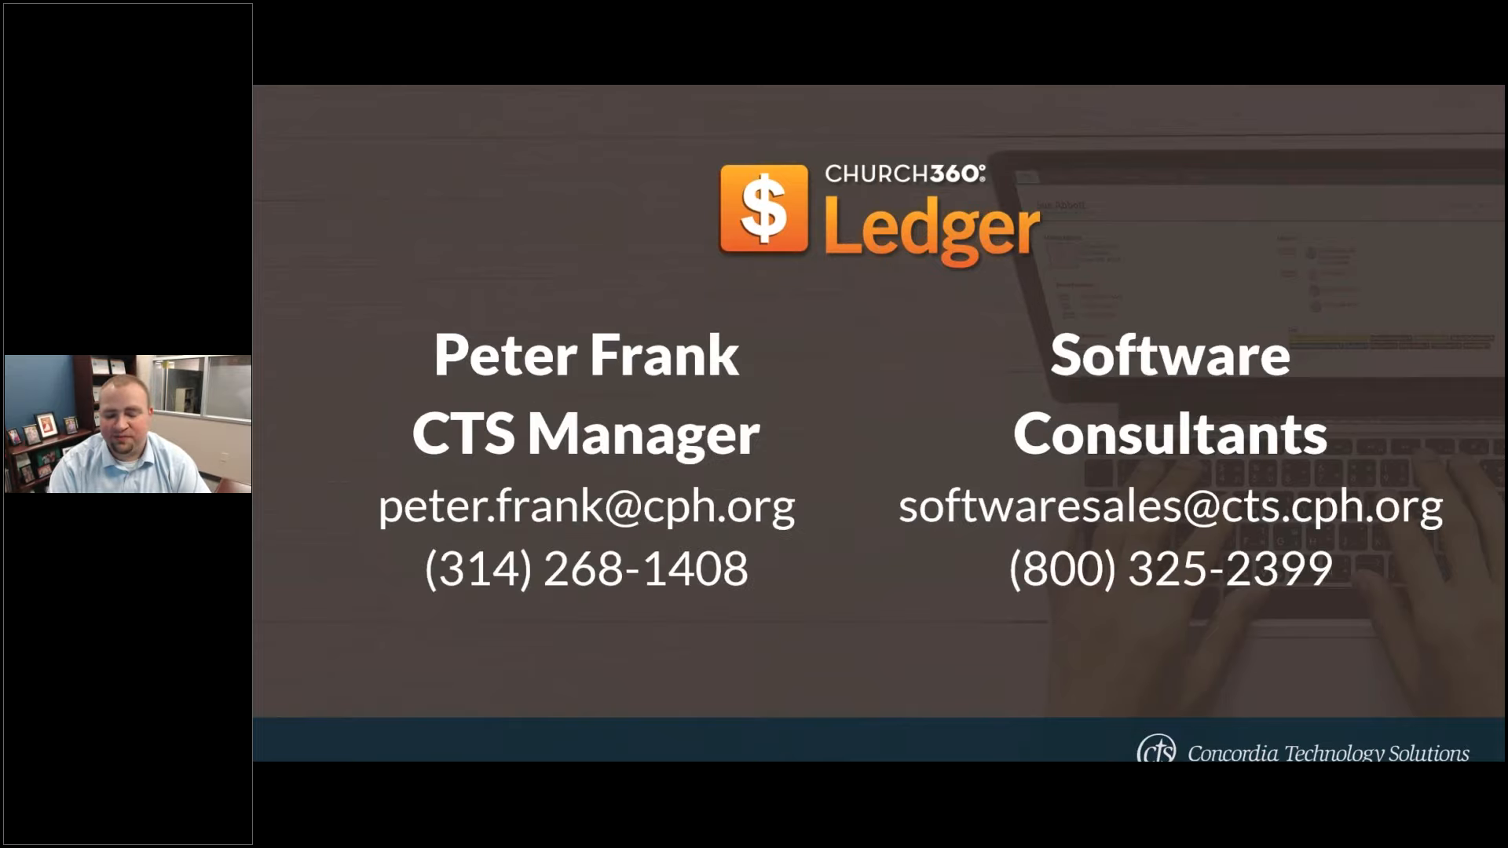